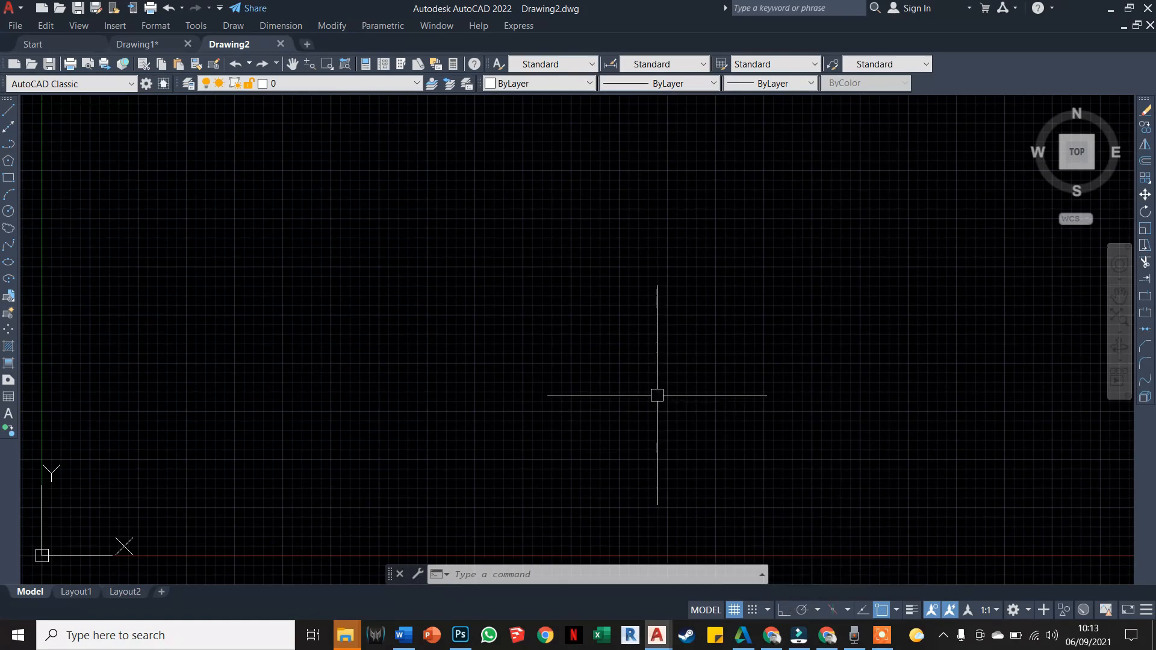
# Turn on Ortho mode and draw three connected perpendicular line segments forming the top, right and bottom of an open rectangle.
pyautogui.click(783, 613)
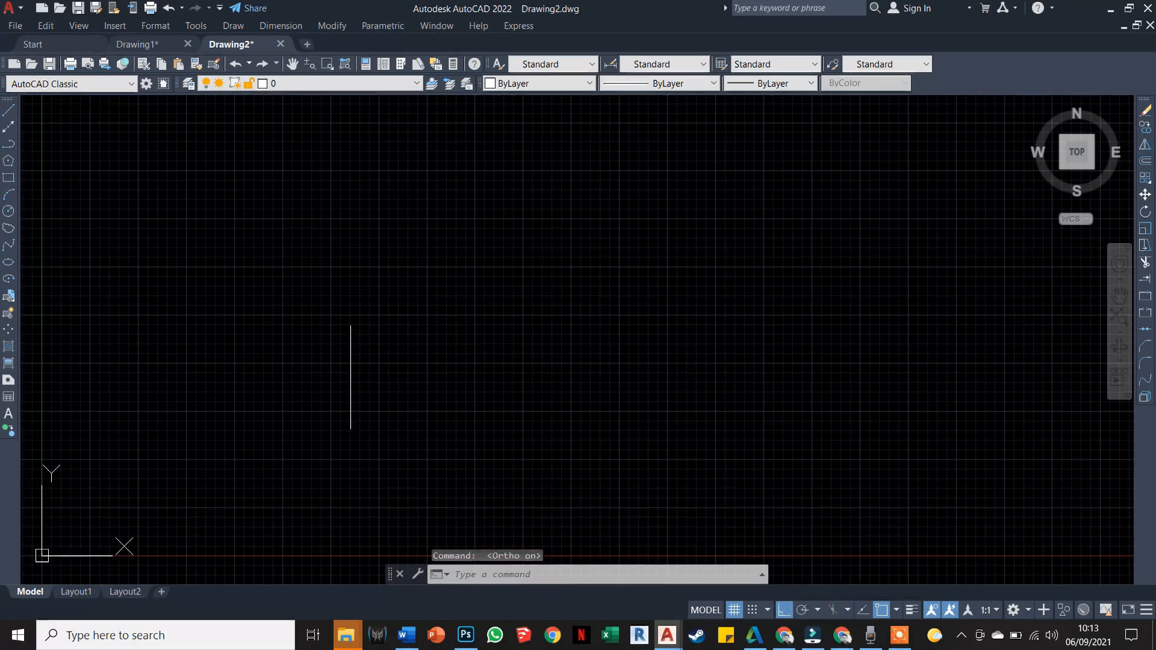
pyautogui.click(8, 110)
pyautogui.click(405, 283)
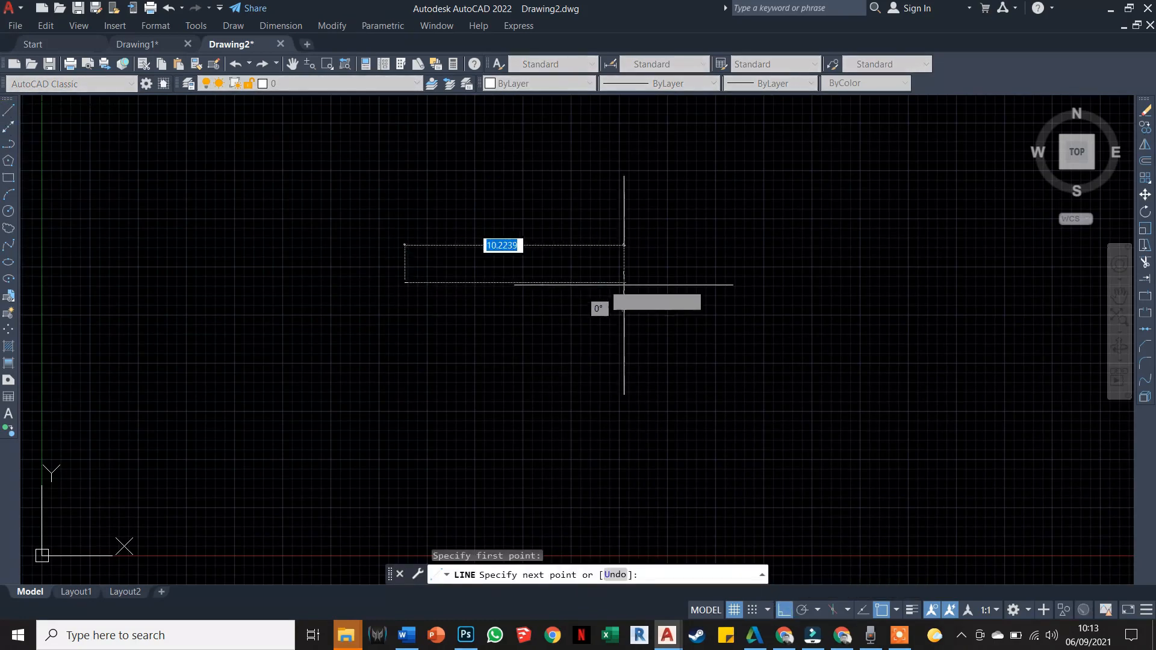
pyautogui.click(673, 284)
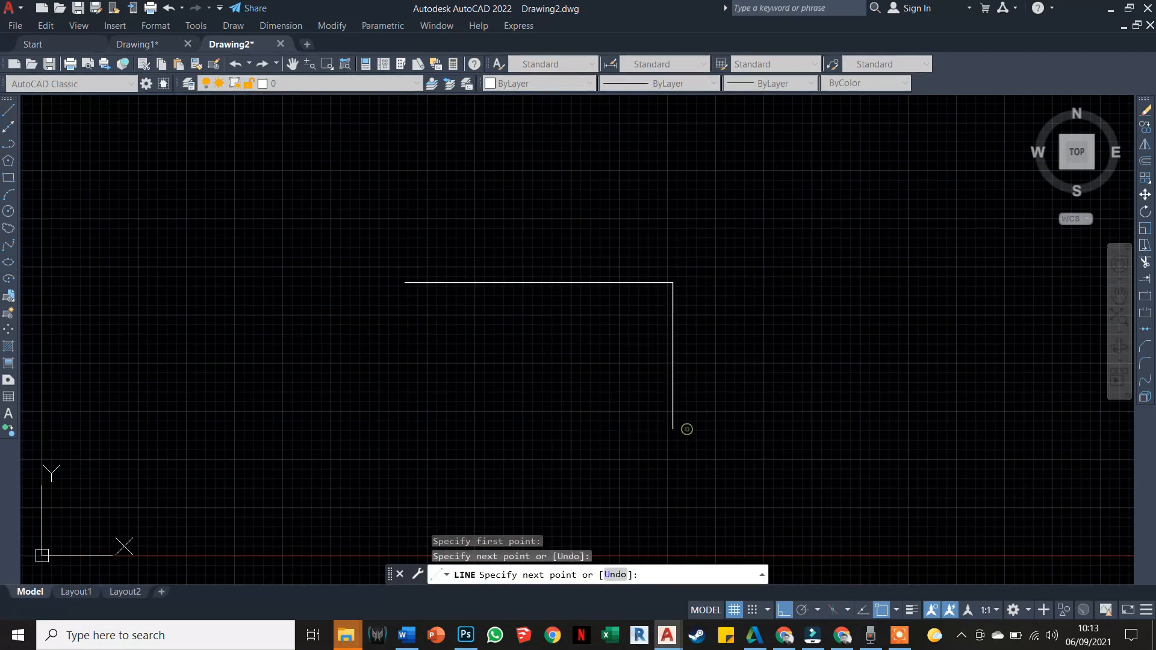
pyautogui.click(674, 429)
pyautogui.click(400, 429)
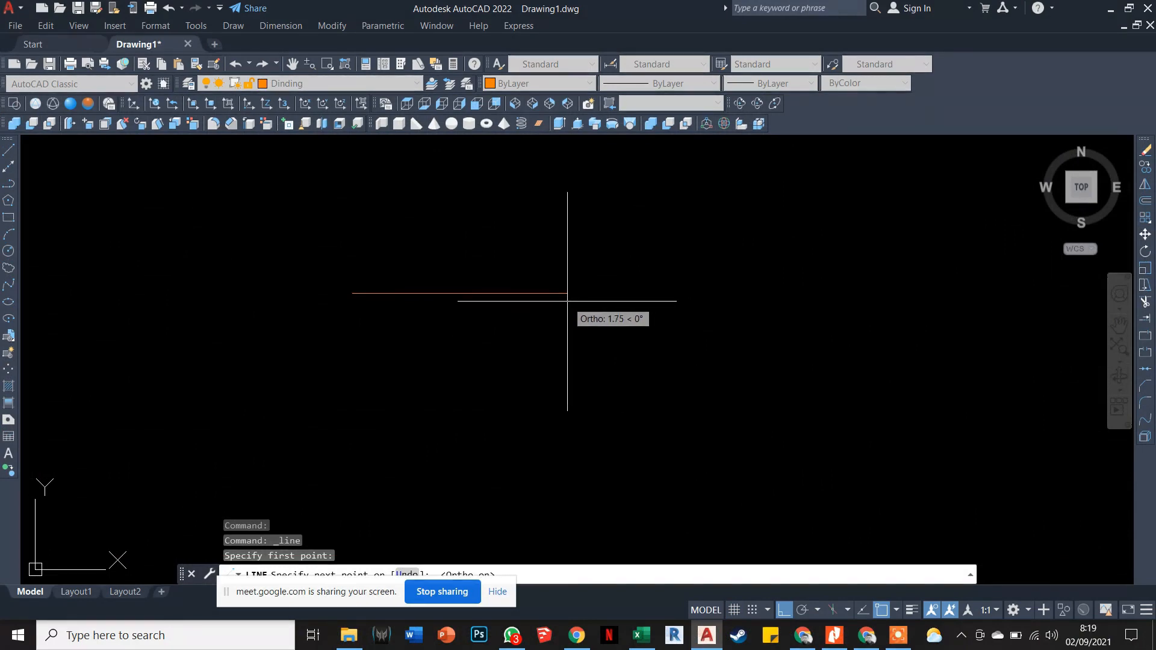
# Draw a closed square room outline with 4-unit sides on the Dinding layer using the Line tool in Ortho mode.
pyautogui.press('Return')
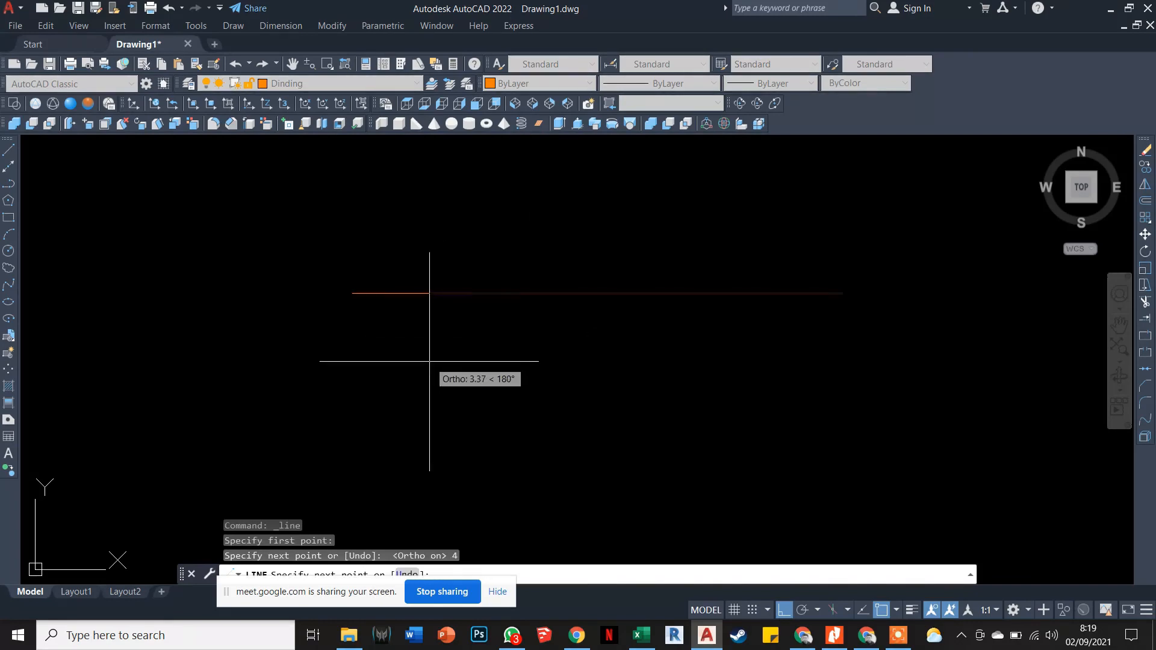
pyautogui.scroll(-2, 550, 336)
pyautogui.scroll(-3, 731, 310)
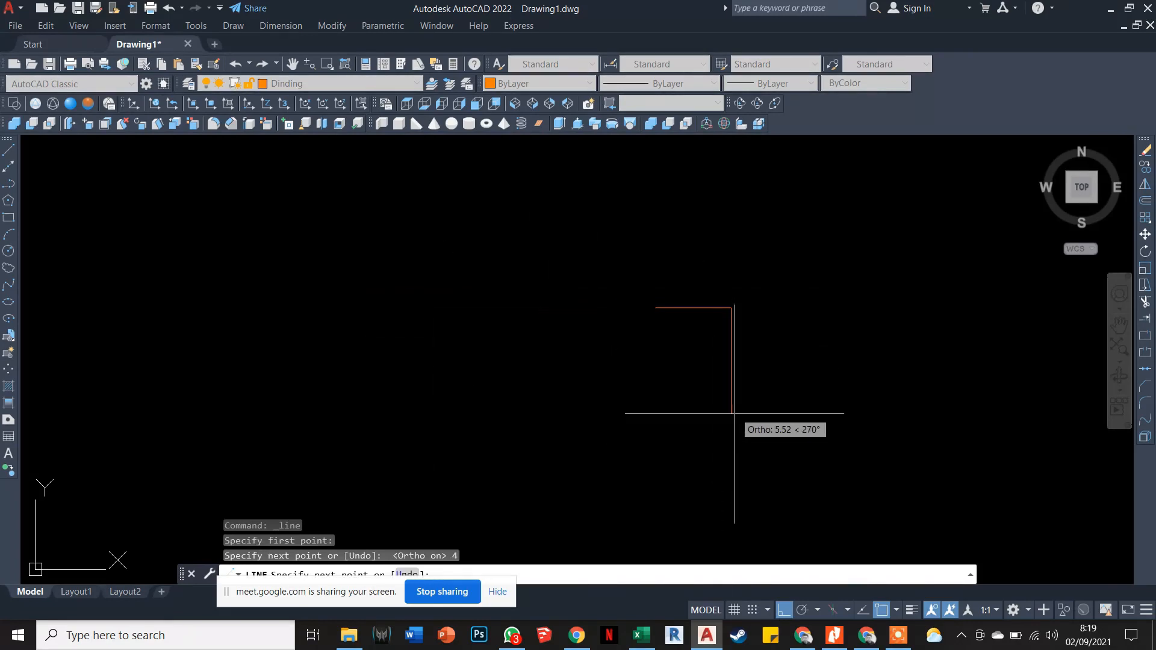
pyautogui.scroll(2, 733, 407)
pyautogui.write('4')
pyautogui.press('Return')
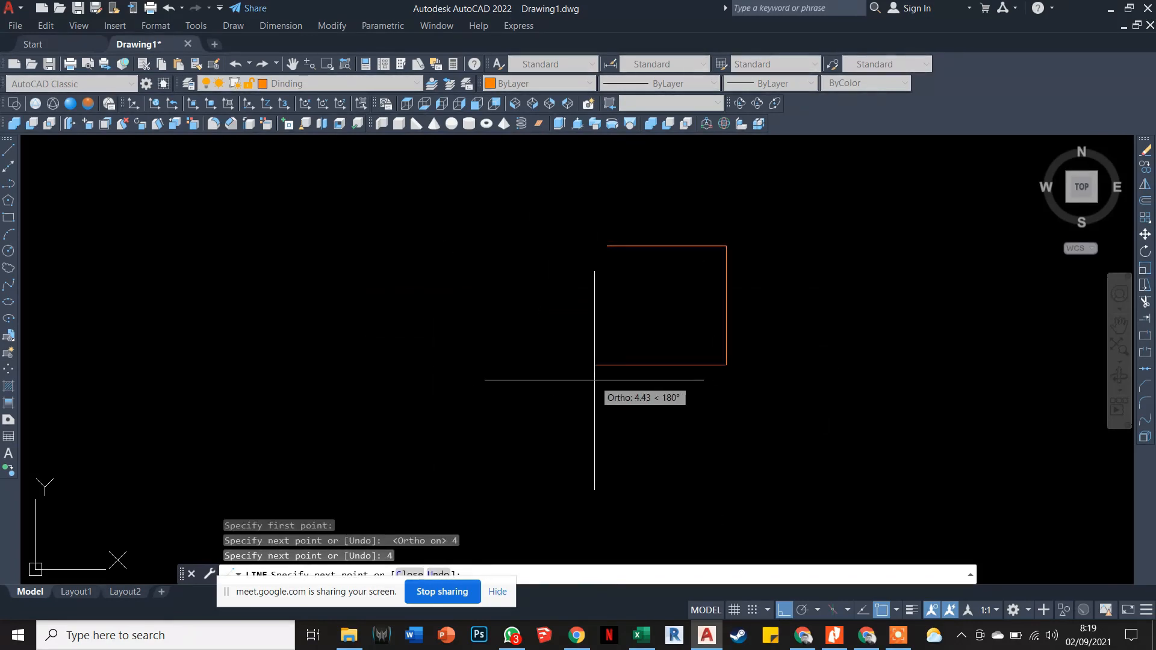
pyautogui.press('Return')
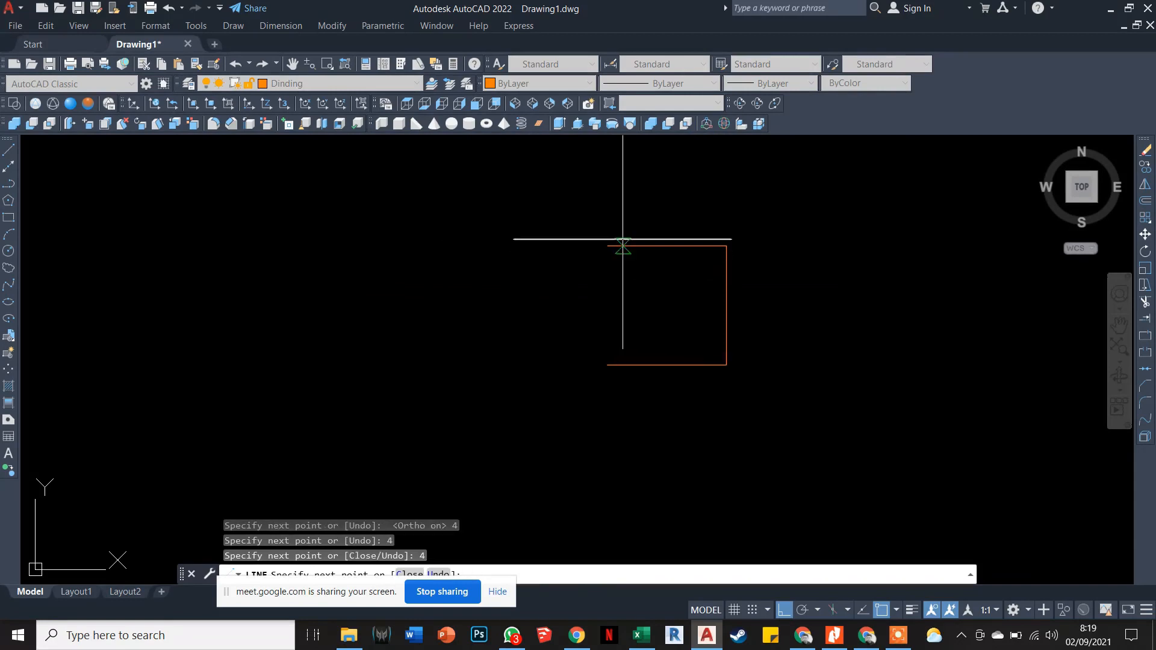
pyautogui.click(606, 245)
pyautogui.press('Escape')
pyautogui.click(619, 244)
pyautogui.press('Escape')
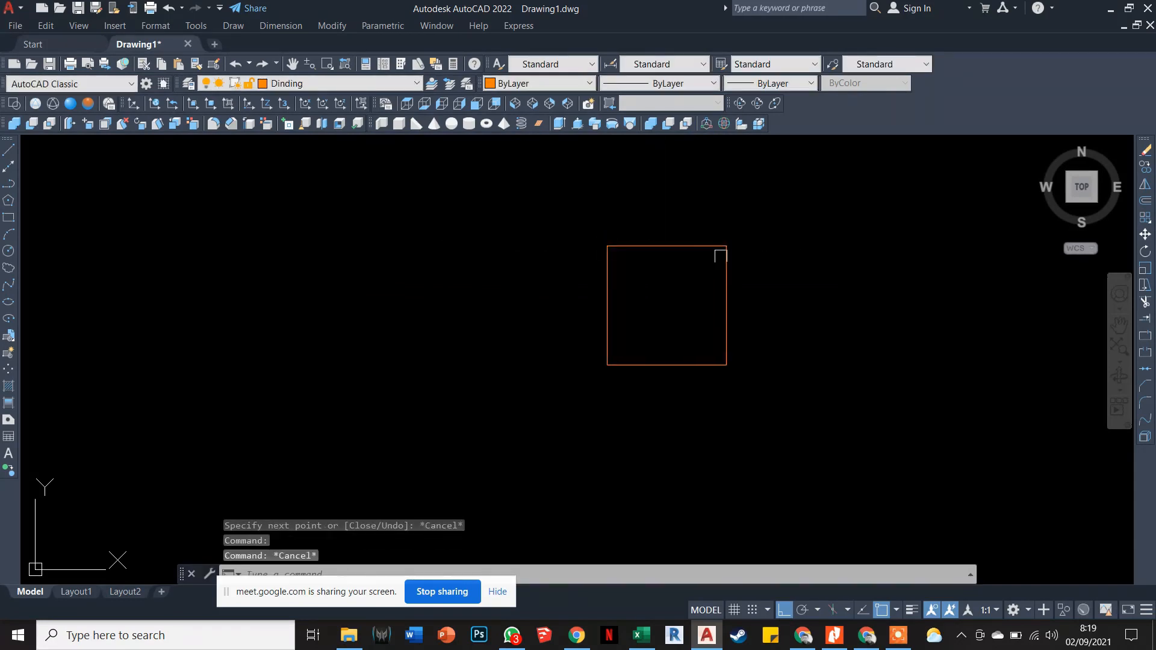
pyautogui.scroll(2, 735, 287)
pyautogui.click(735, 286)
pyautogui.click(589, 325)
pyautogui.press('Escape')
pyautogui.click(566, 328)
pyautogui.press('Escape')
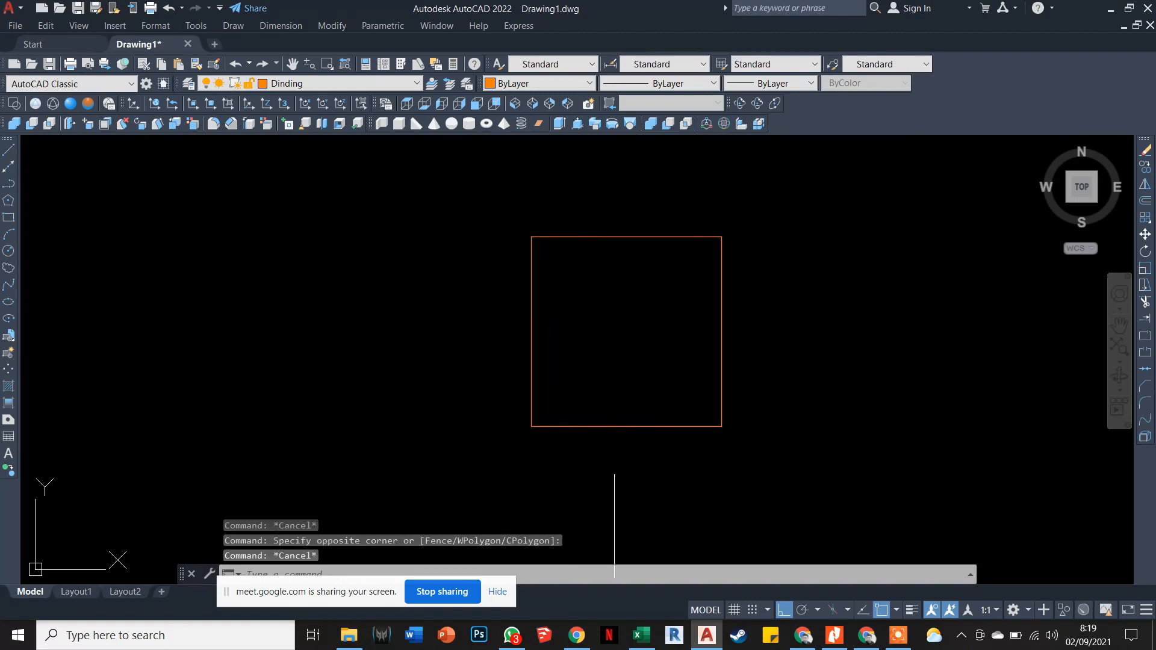
pyautogui.click(613, 427)
pyautogui.press('Escape')
pyautogui.click(761, 338)
pyautogui.click(692, 316)
pyautogui.press('Escape')
pyautogui.press('Escape')
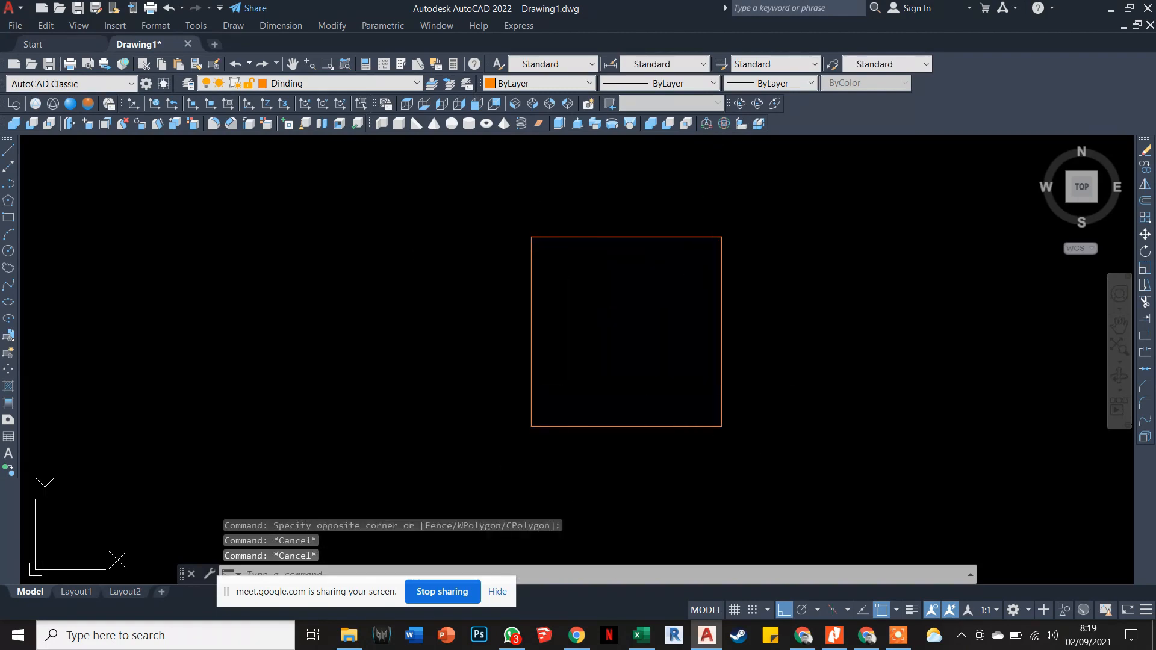
pyautogui.scroll(4, 560, 234)
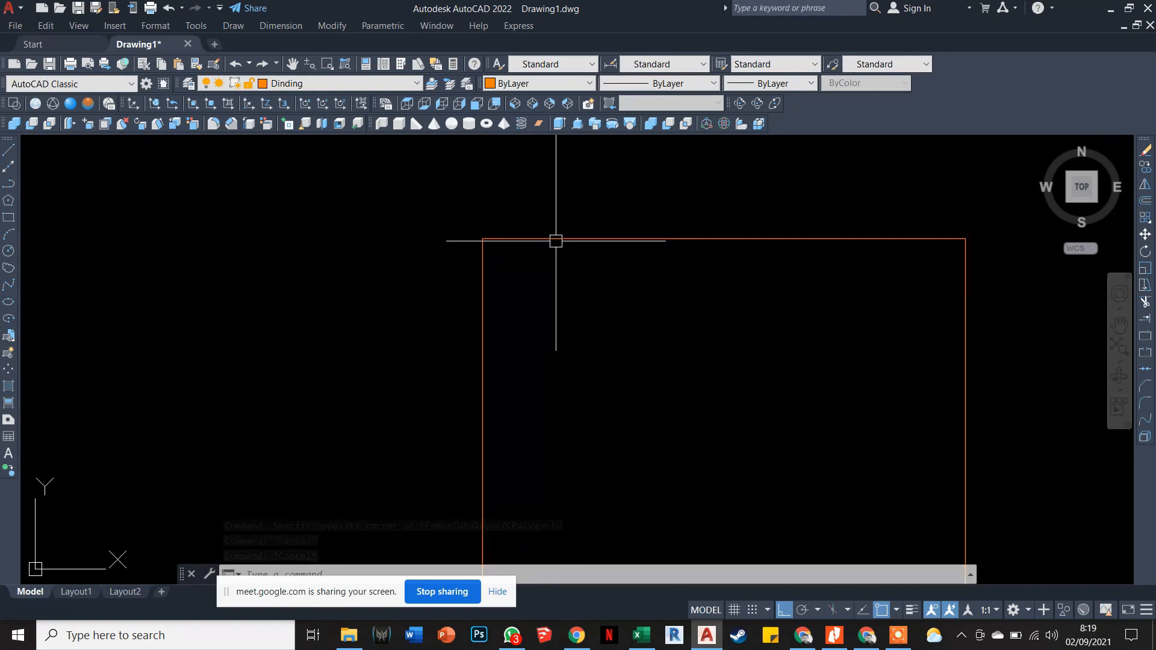
pyautogui.scroll(-2, 543, 262)
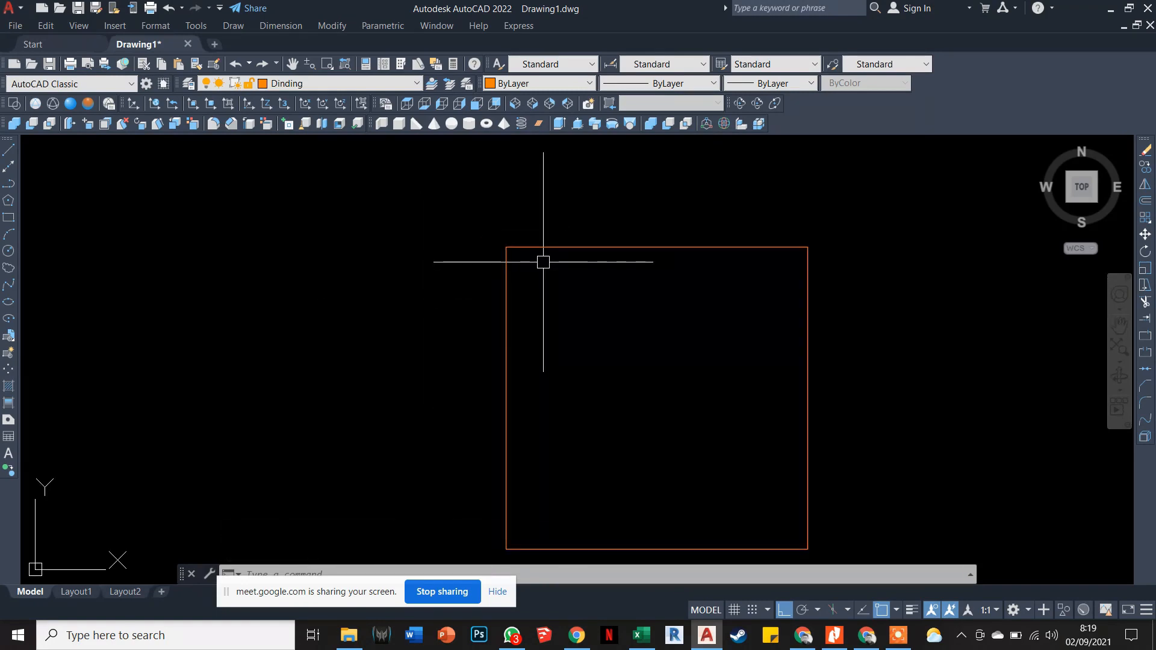
pyautogui.click(518, 298)
pyautogui.click(465, 313)
pyautogui.press('Escape')
pyautogui.click(821, 362)
pyautogui.click(769, 369)
pyautogui.press('Escape')
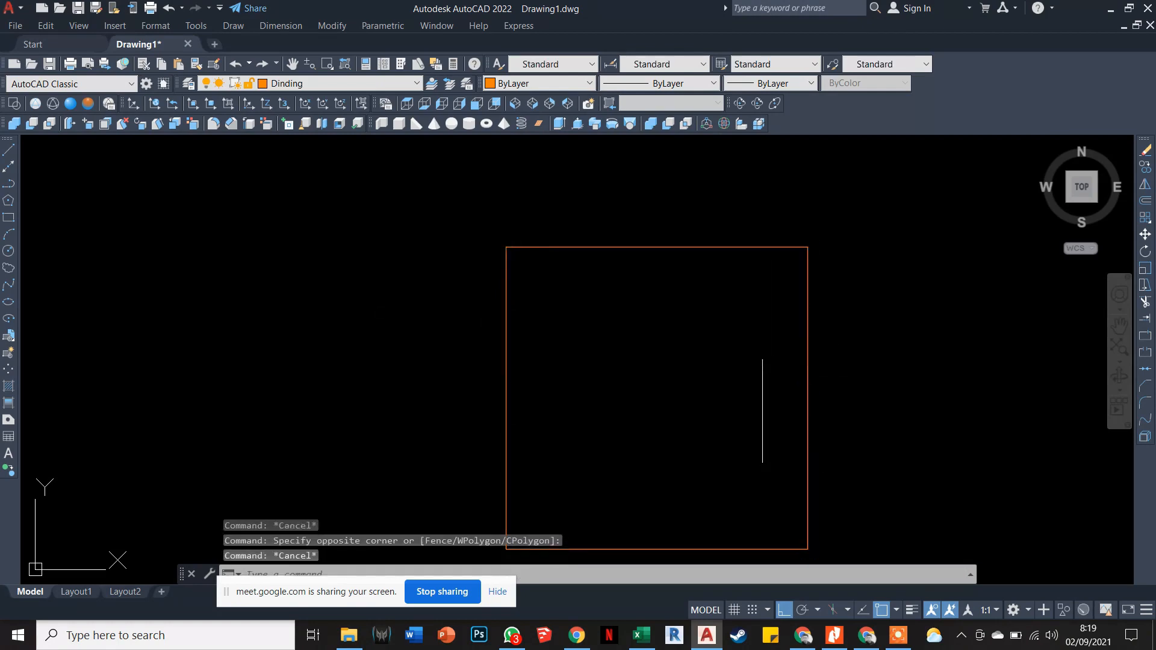
pyautogui.press('Escape')
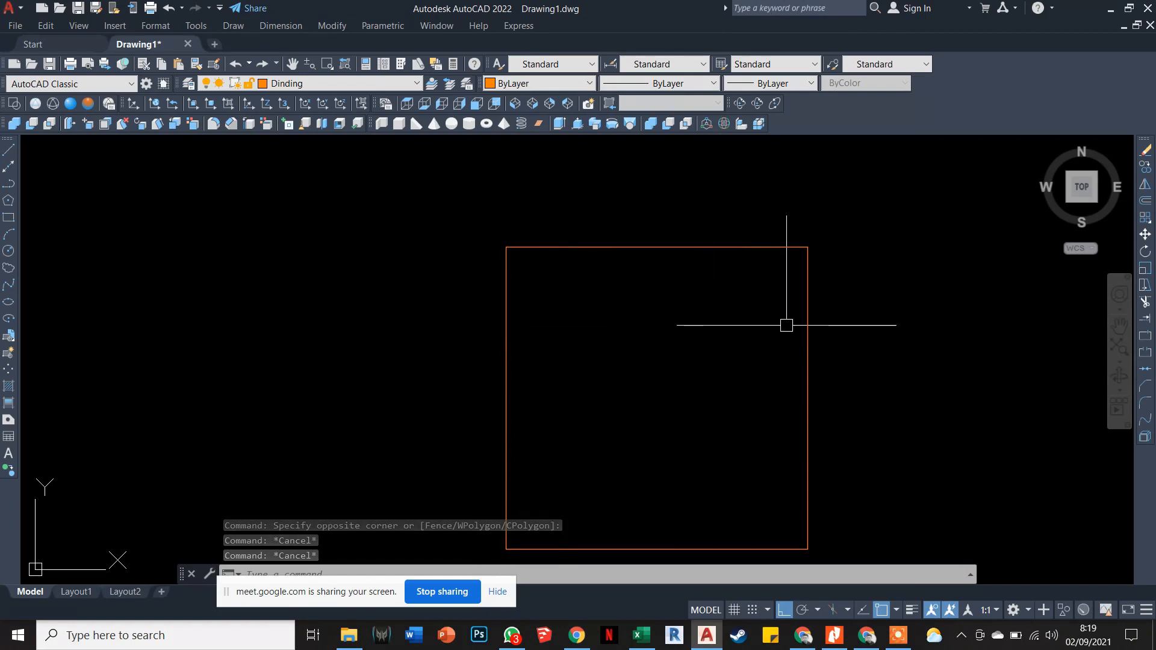
pyautogui.moveTo(504, 295)
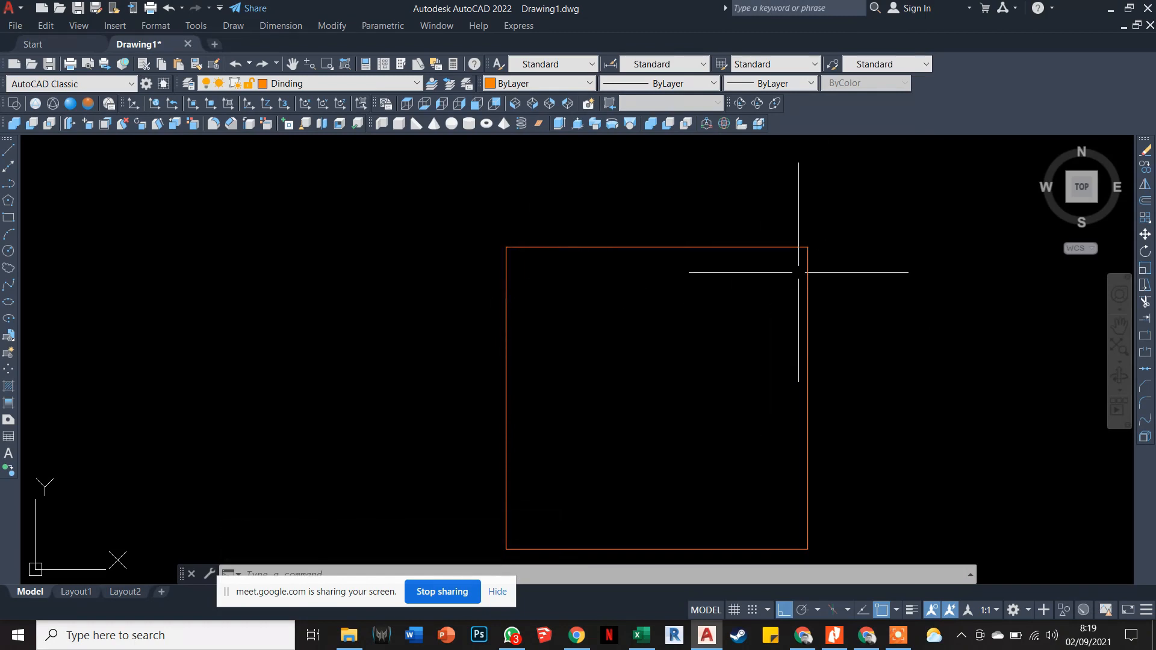
pyautogui.scroll(-2, 793, 280)
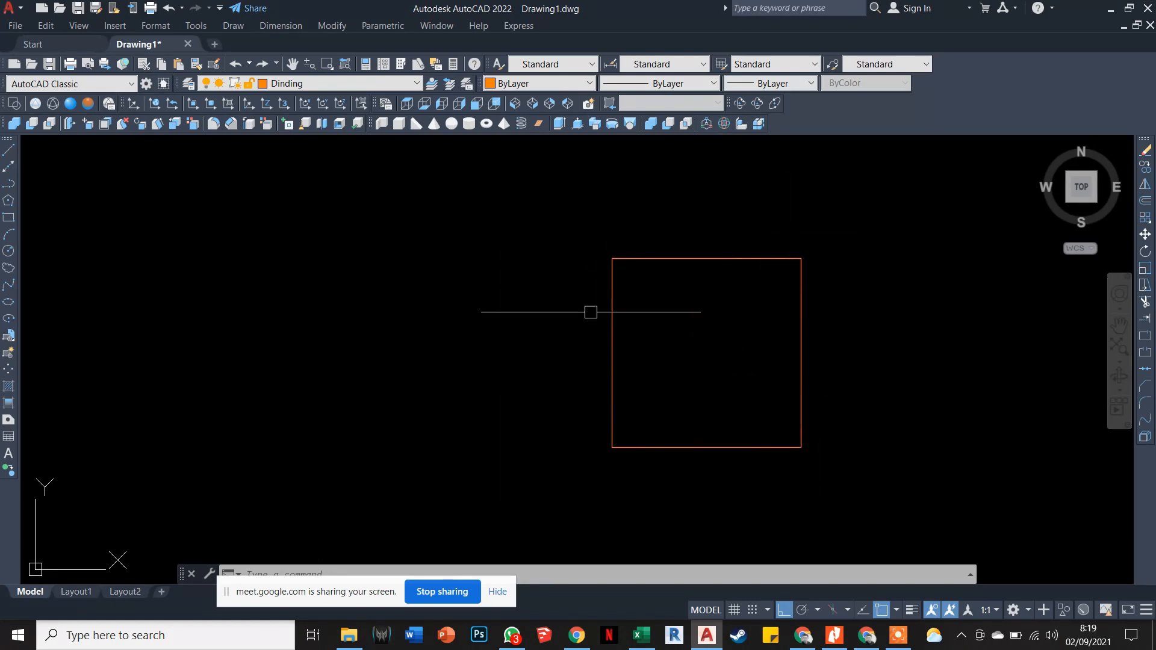
pyautogui.scroll(2, 603, 259)
pyautogui.moveTo(603, 259); pyautogui.dragTo(573, 278, button='middle')
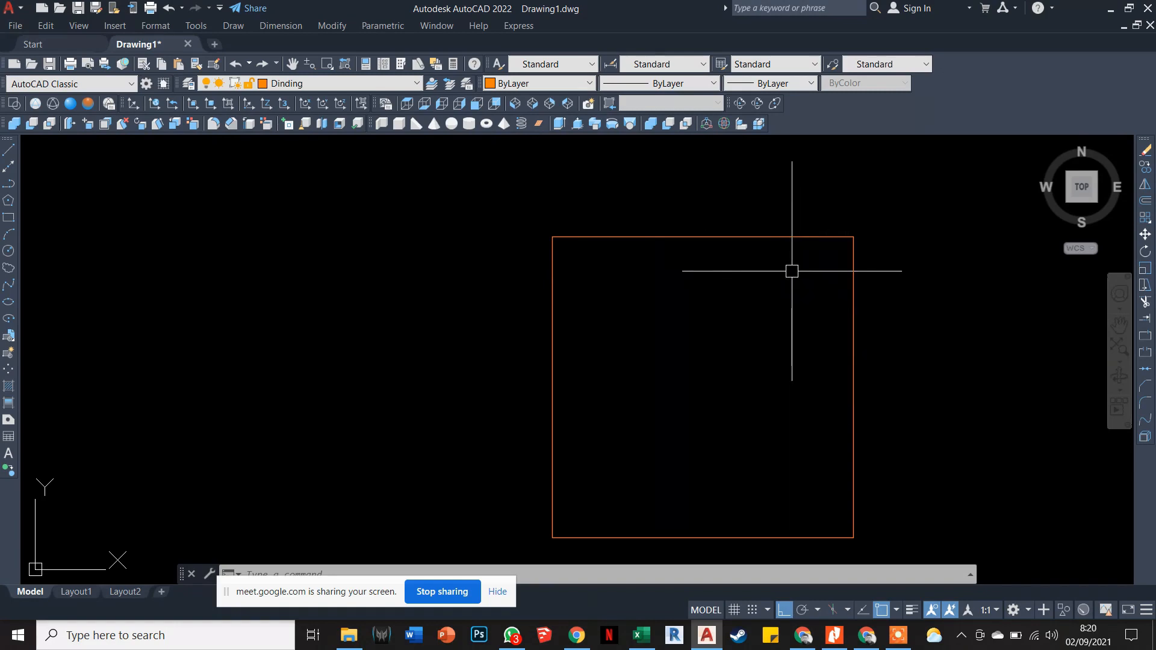
pyautogui.press('Escape')
pyautogui.press('Escape')
pyautogui.press('Escape')
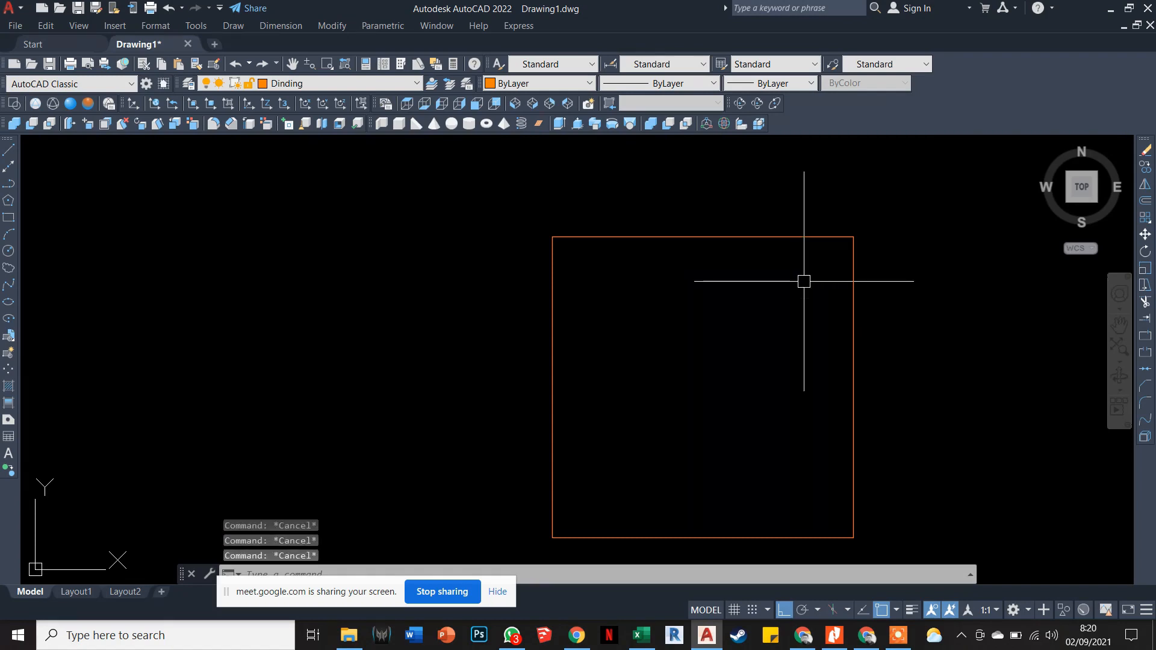
pyautogui.moveTo(804, 281); pyautogui.dragTo(738, 243, button='middle')
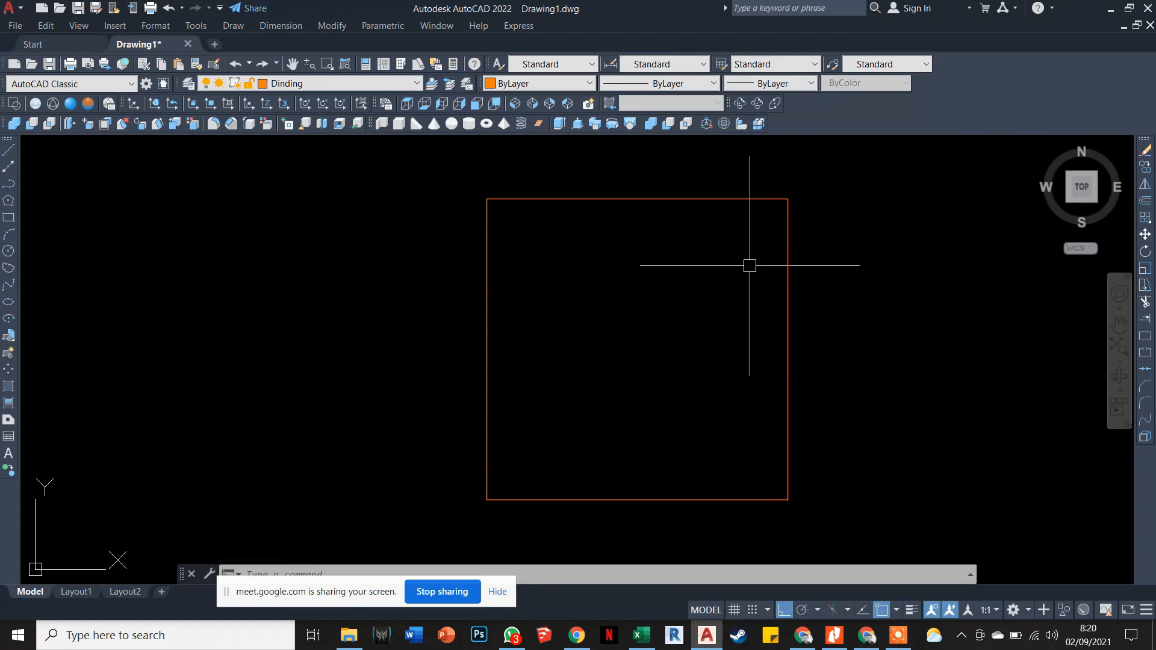
pyautogui.press('Escape')
pyautogui.press('Escape')
pyautogui.press('Escape')
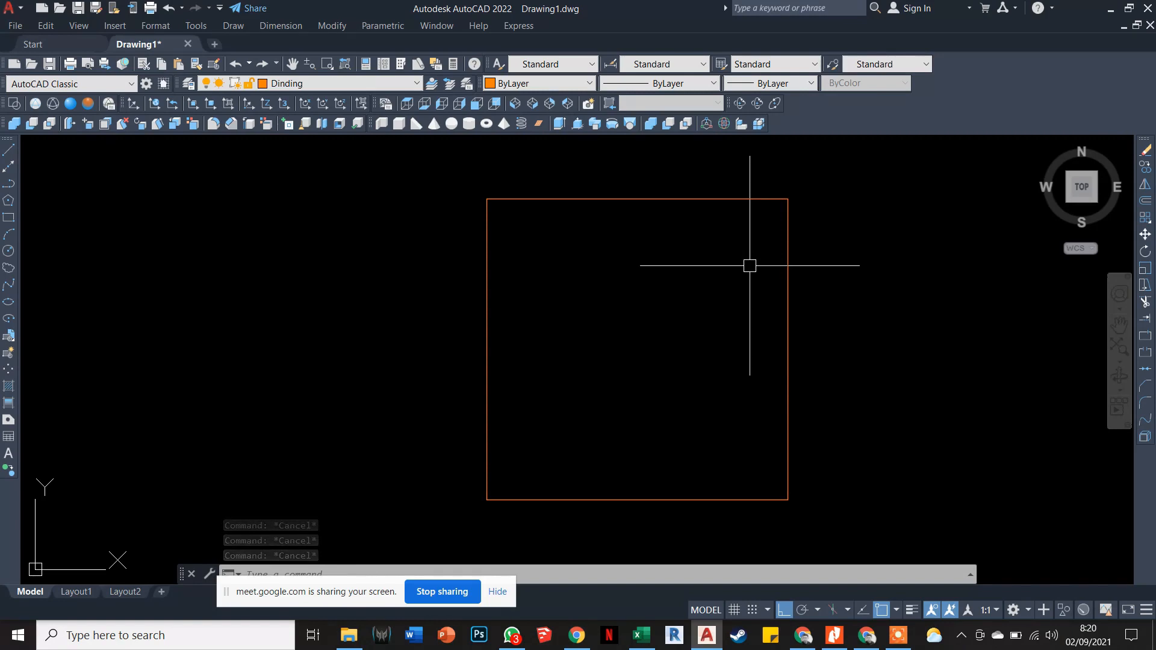
# Offset the square's right side by 0.075 to both the inside and the outside.
pyautogui.write('o')
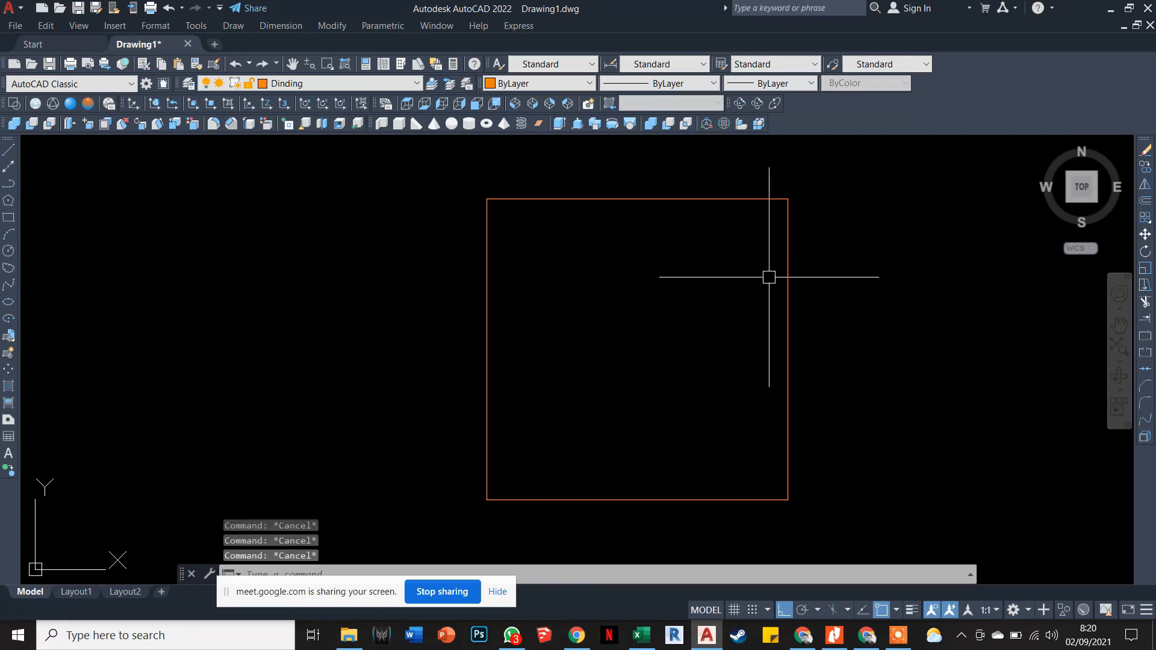
pyautogui.press('Return')
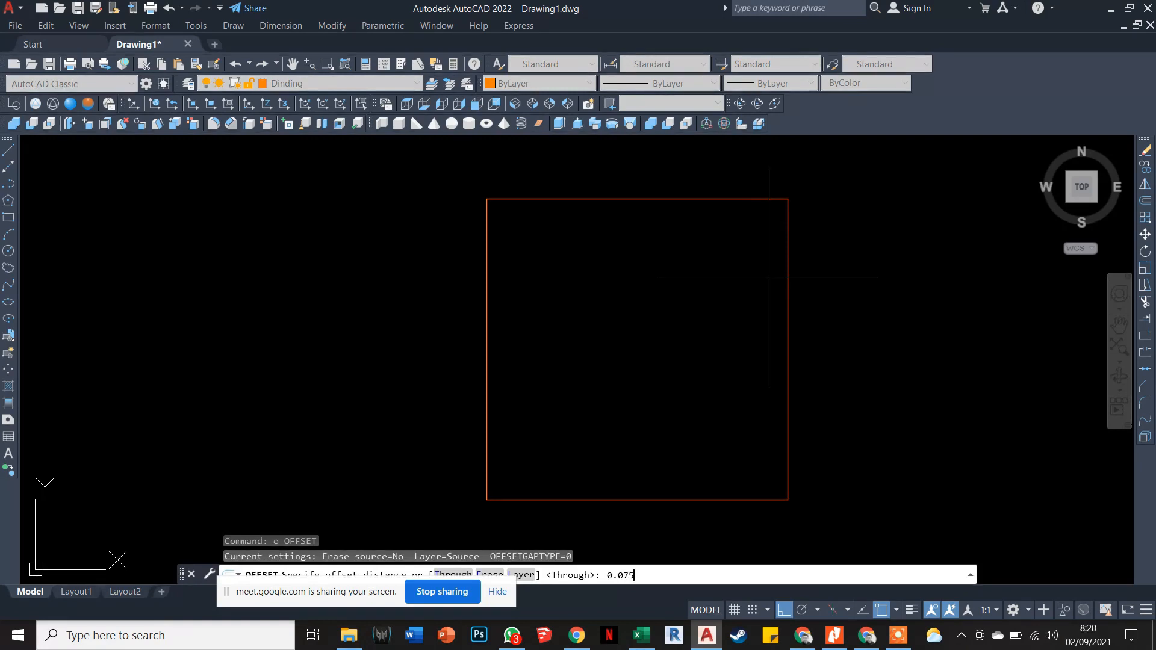
pyautogui.write('0.075')
pyautogui.press('Return')
pyautogui.click(787, 295)
pyautogui.click(734, 303)
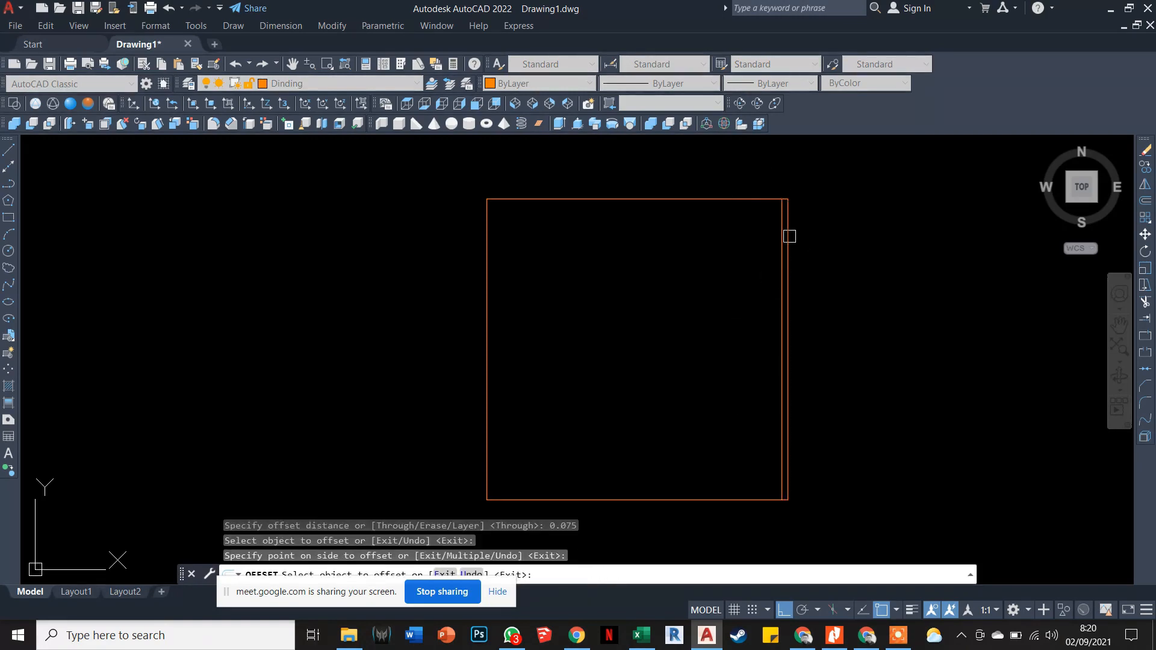
pyautogui.click(788, 236)
pyautogui.click(801, 241)
# Offset the square's top side to both the inside and the outside at the same 0.075 distance.
pyautogui.click(748, 199)
pyautogui.click(750, 209)
pyautogui.click(748, 198)
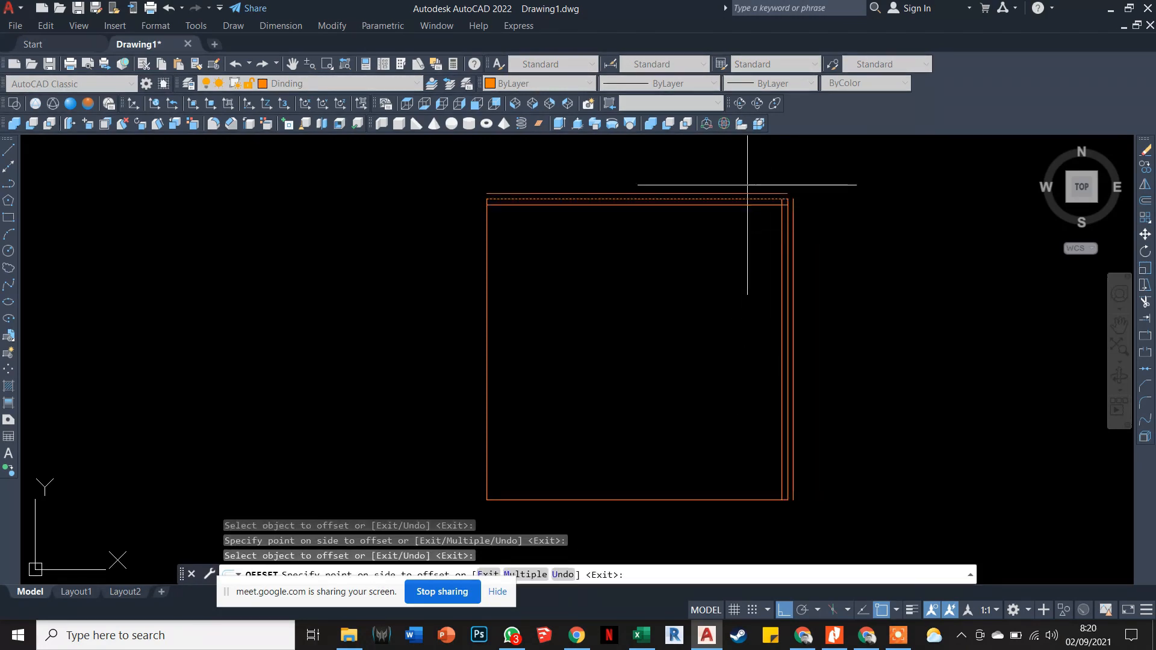
pyautogui.click(747, 185)
# Offset the square's left side to both the inside and the outside at the same 0.075 distance.
pyautogui.click(485, 238)
pyautogui.click(523, 237)
pyautogui.scroll(4, 492, 207)
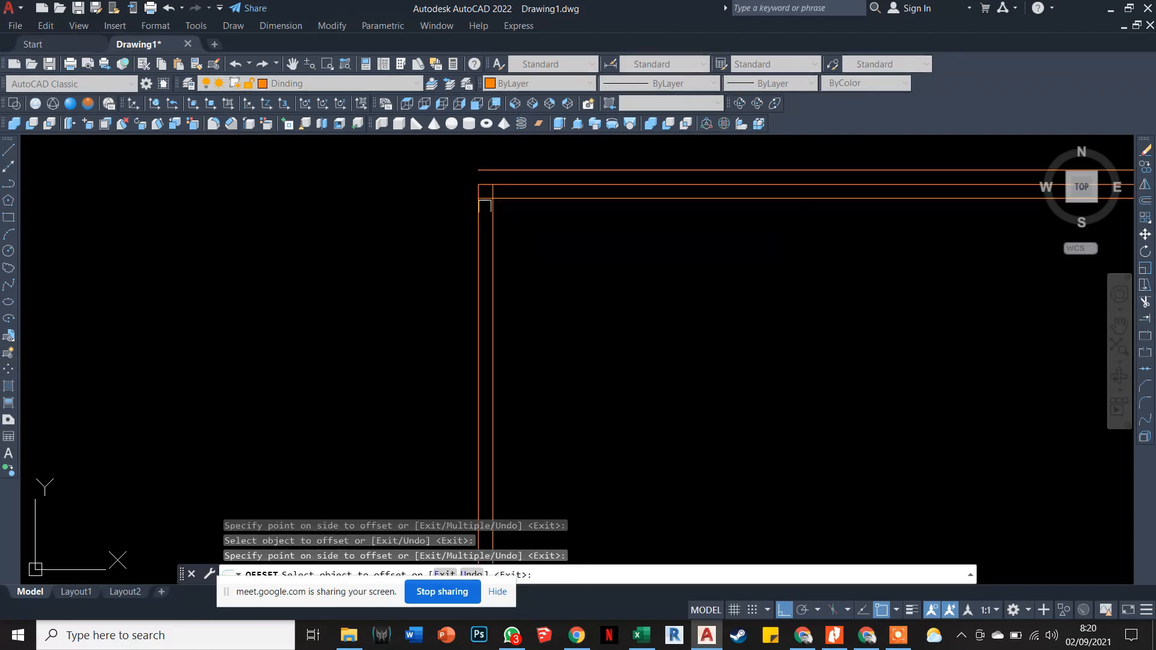
pyautogui.click(480, 211)
pyautogui.click(444, 209)
# Offset the square's bottom side by the same 0.075 to both the inside and the outside, and end the Offset command.
pyautogui.scroll(-4, 458, 203)
pyautogui.click(546, 495)
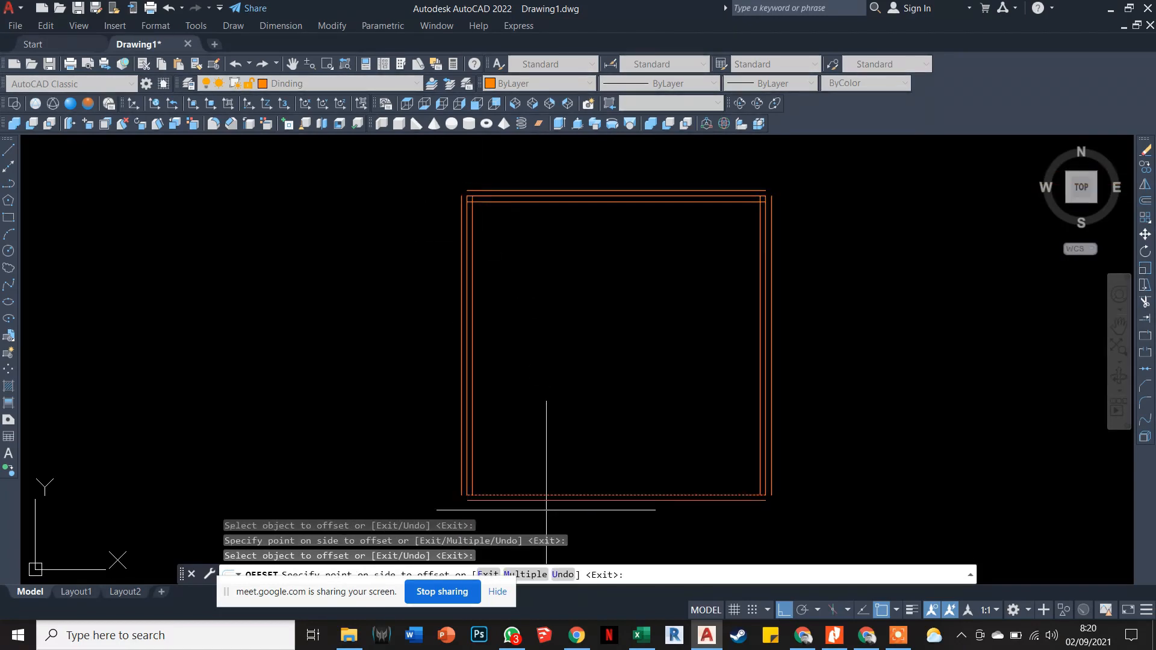
pyautogui.click(547, 476)
pyautogui.click(547, 495)
pyautogui.click(547, 515)
pyautogui.press('Escape')
pyautogui.press('Escape')
pyautogui.press('Escape')
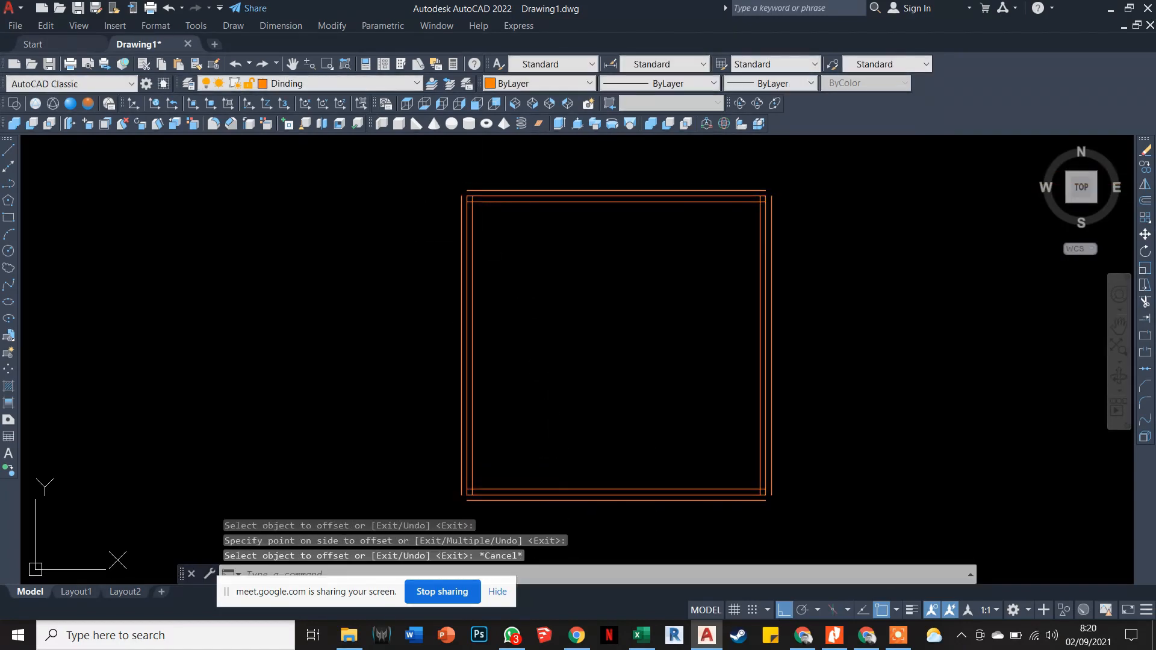
# Make kolom the current layer.
pyautogui.moveTo(608, 304); pyautogui.dragTo(559, 256, button='middle')
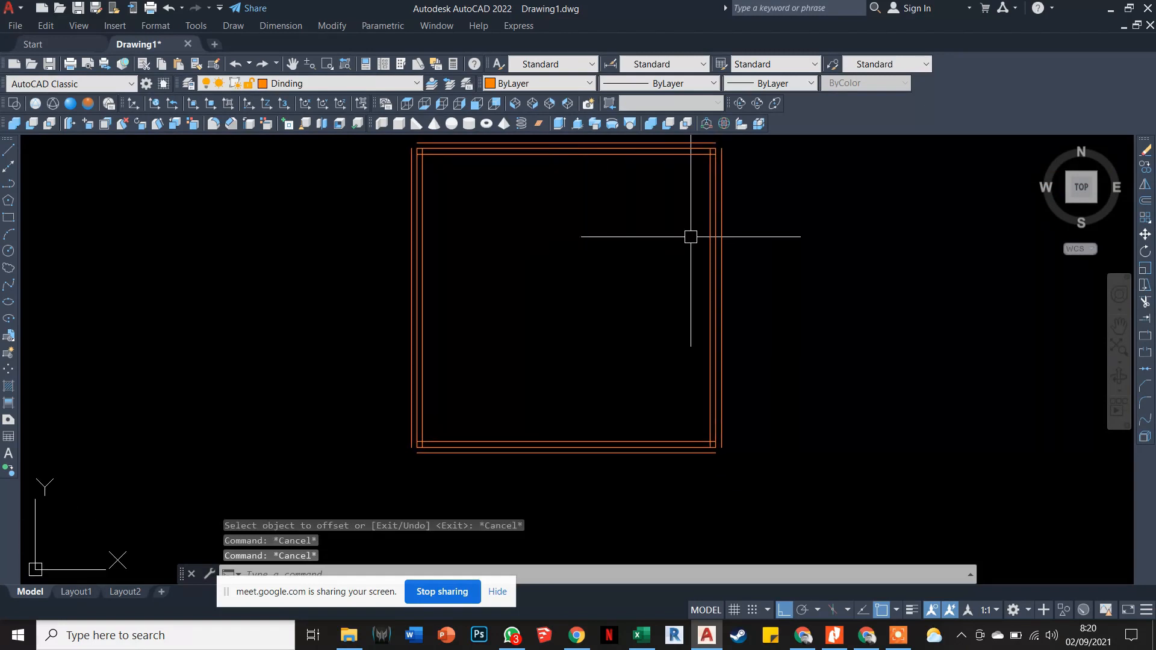
pyautogui.scroll(2, 692, 235)
pyautogui.moveTo(681, 255); pyautogui.dragTo(654, 297, button='middle')
pyautogui.scroll(-2, 655, 298)
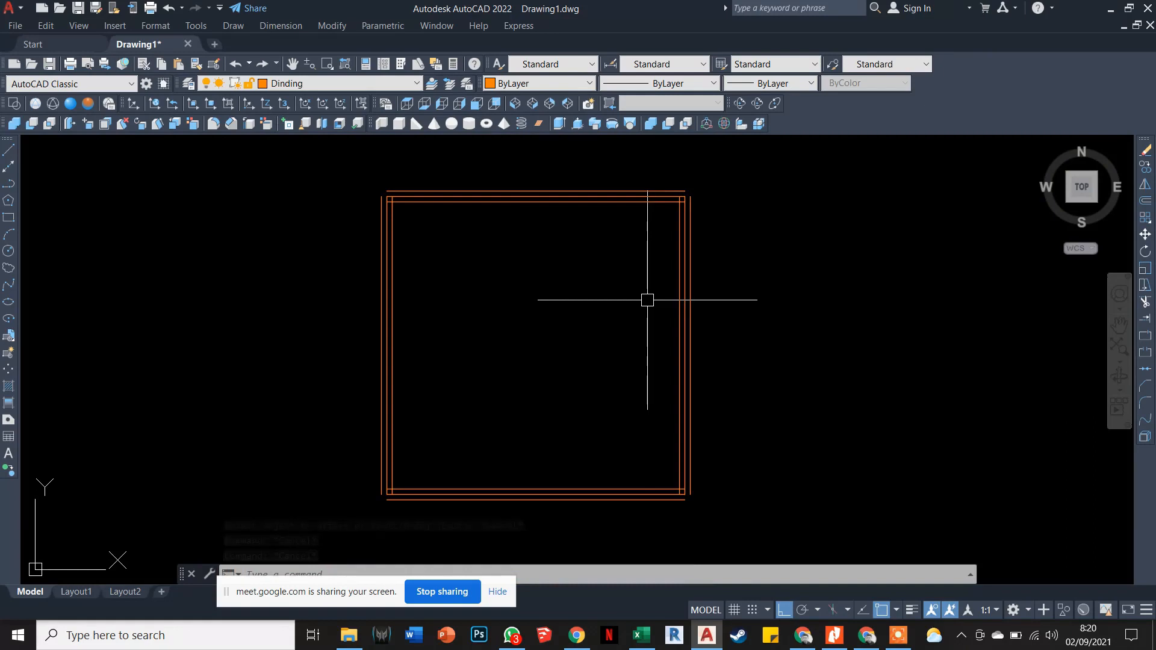
pyautogui.click(322, 86)
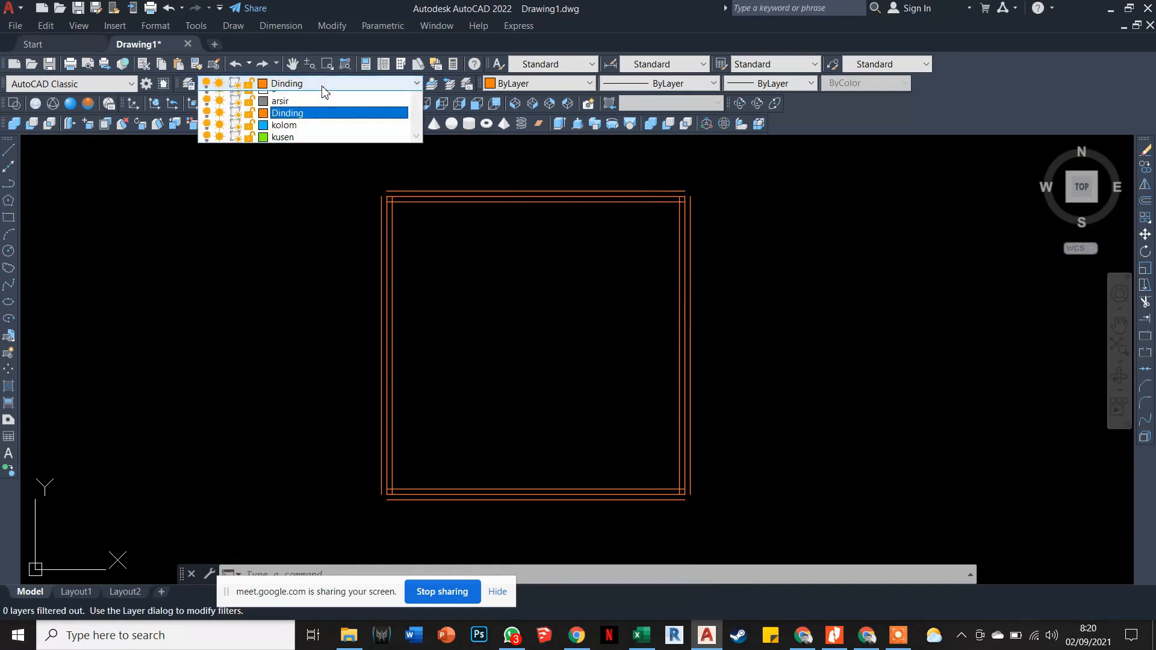
pyautogui.click(289, 135)
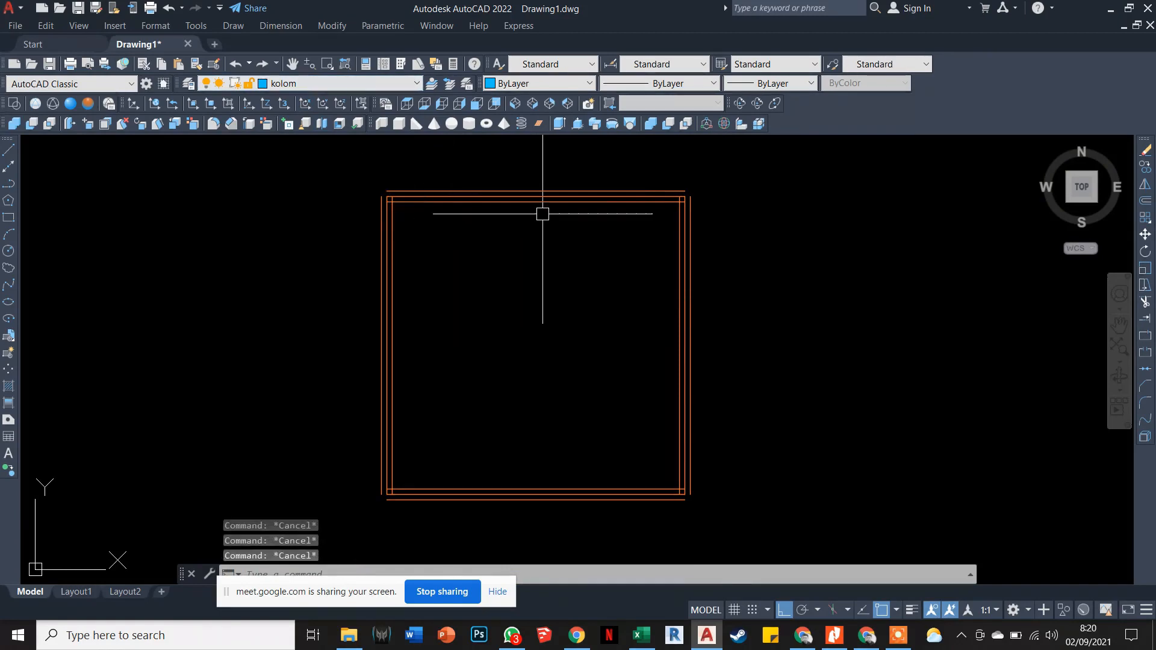
# Draw a 0.2 by 0.2 square column outline as a polyline in the empty space inside the room.
pyautogui.scroll(2, 659, 184)
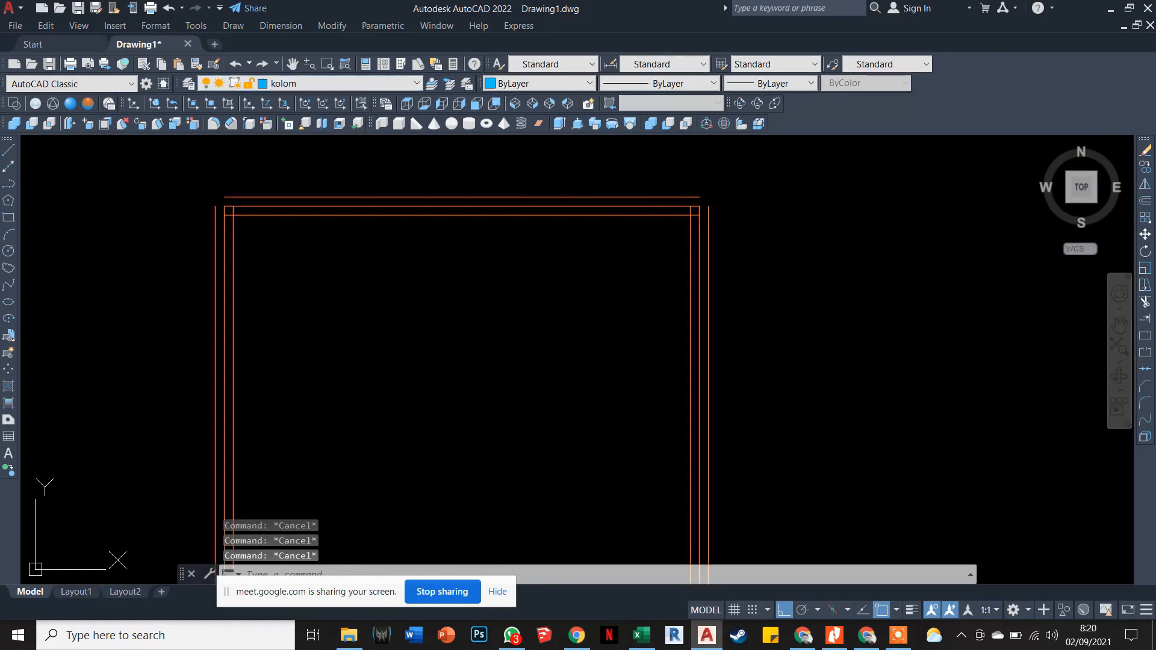
pyautogui.write('pl')
pyautogui.press('Return')
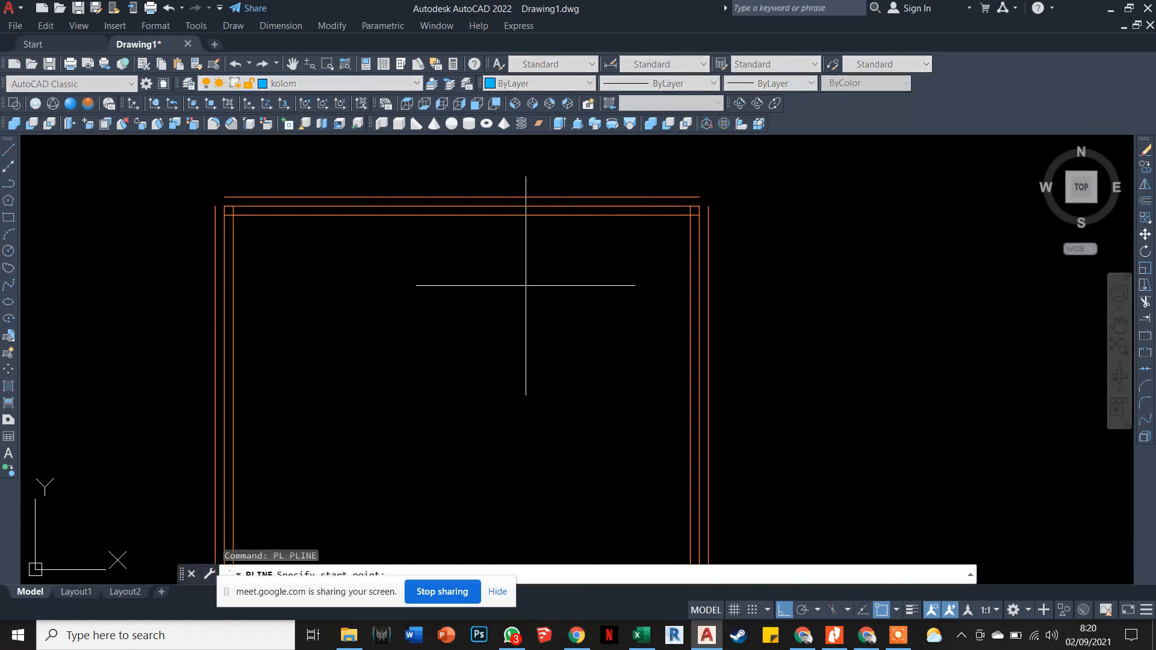
pyautogui.click(523, 283)
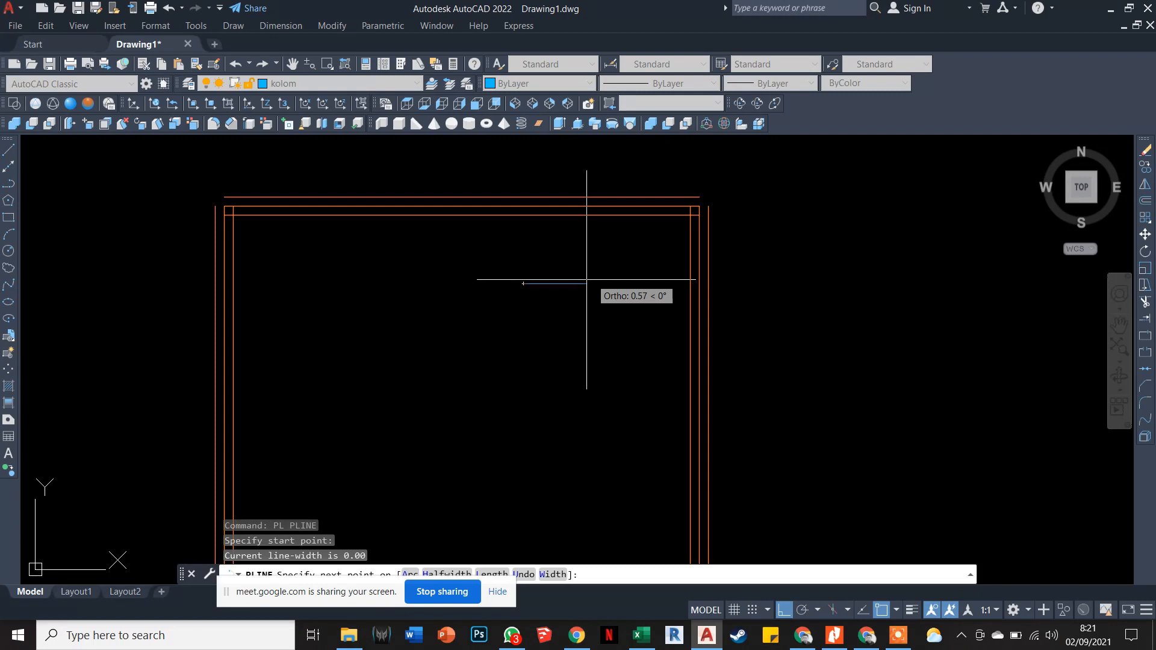
pyautogui.scroll(4, 552, 288)
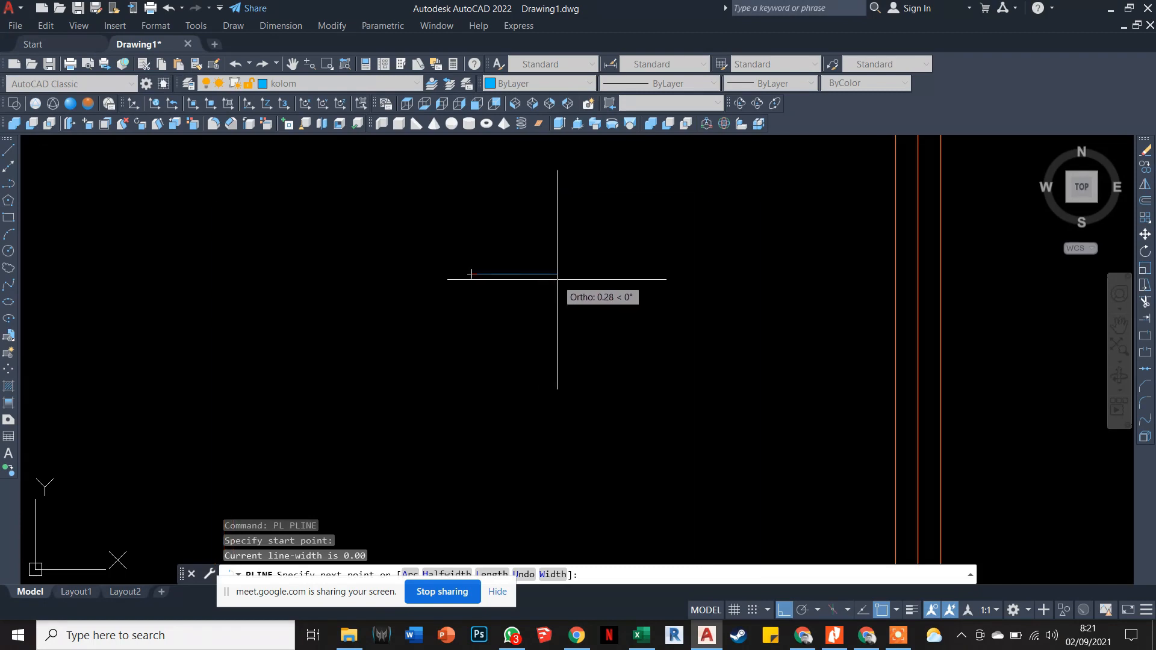
pyautogui.write('2')
pyautogui.press('Return')
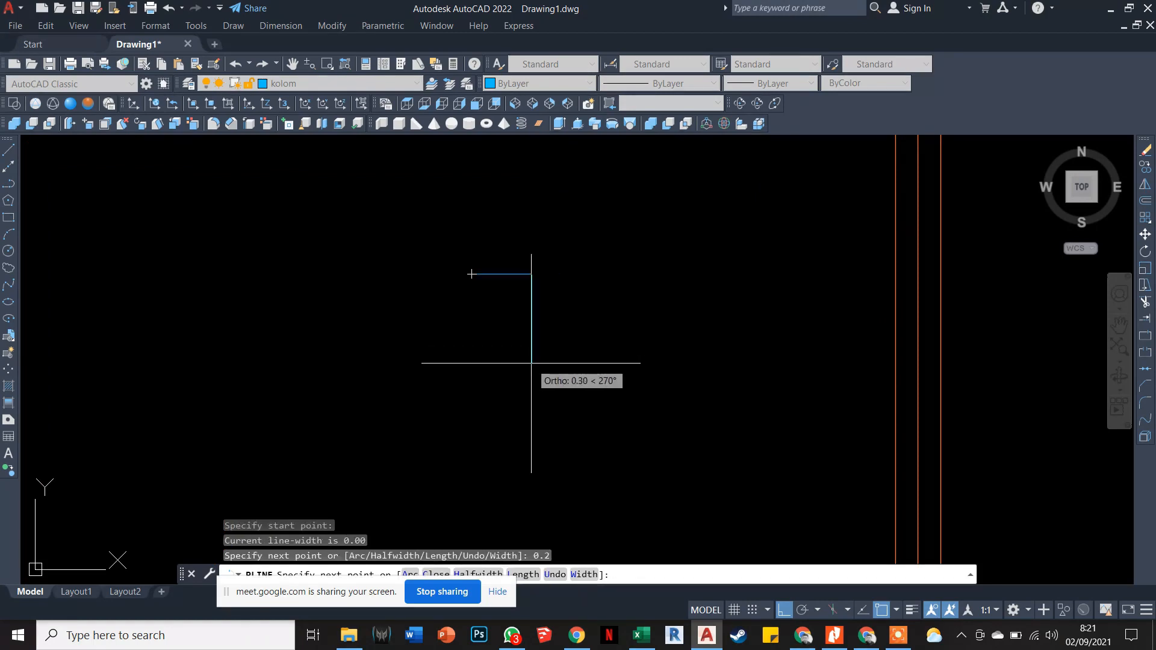
pyautogui.write('0.2')
pyautogui.press('Return')
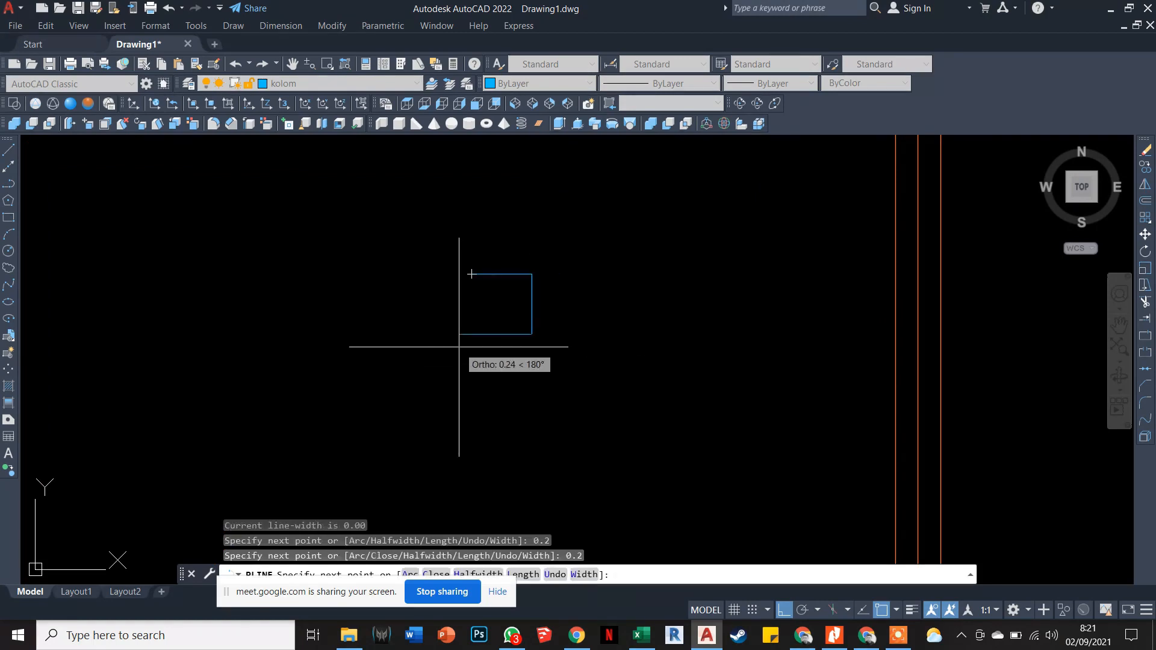
pyautogui.write('0.2')
pyautogui.press('Return')
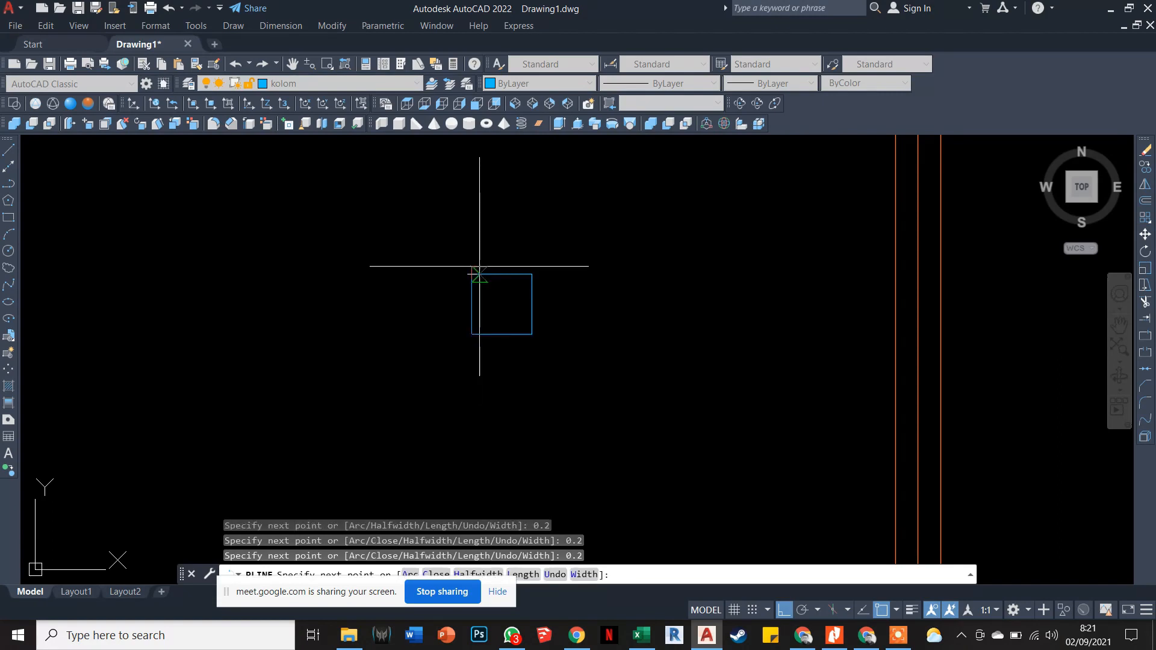
pyautogui.press('Escape')
pyautogui.scroll(-3, 540, 320)
pyautogui.press('Escape')
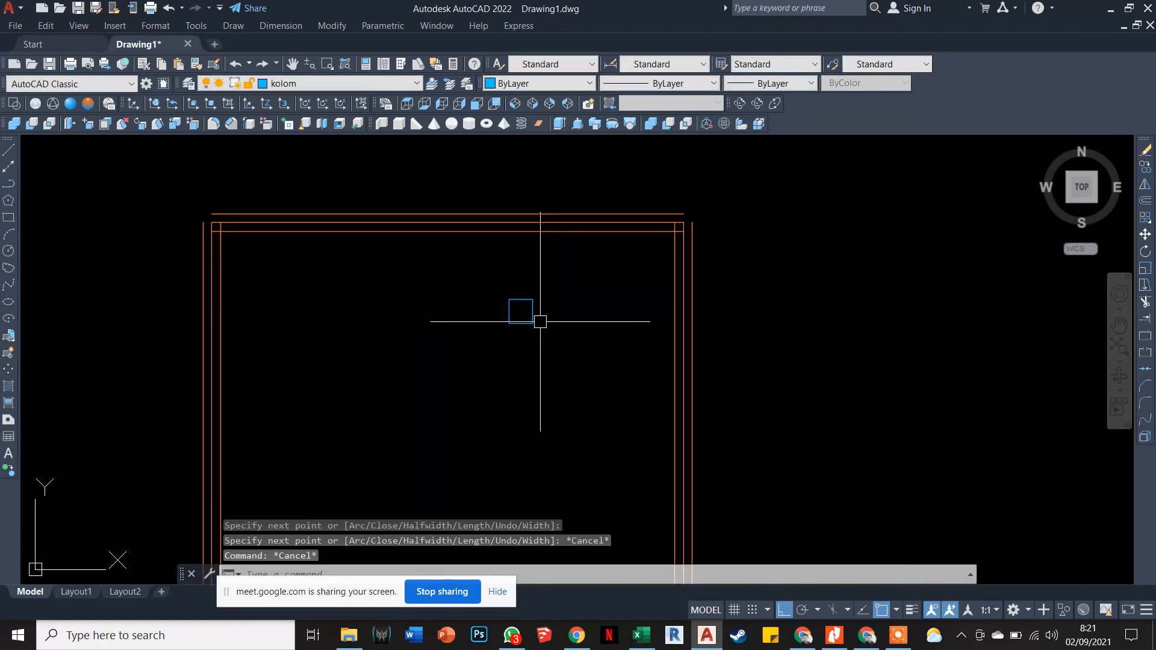
pyautogui.press('Escape')
pyautogui.click(517, 312)
pyautogui.press('Escape')
pyautogui.scroll(3, 521, 315)
pyautogui.click(520, 315)
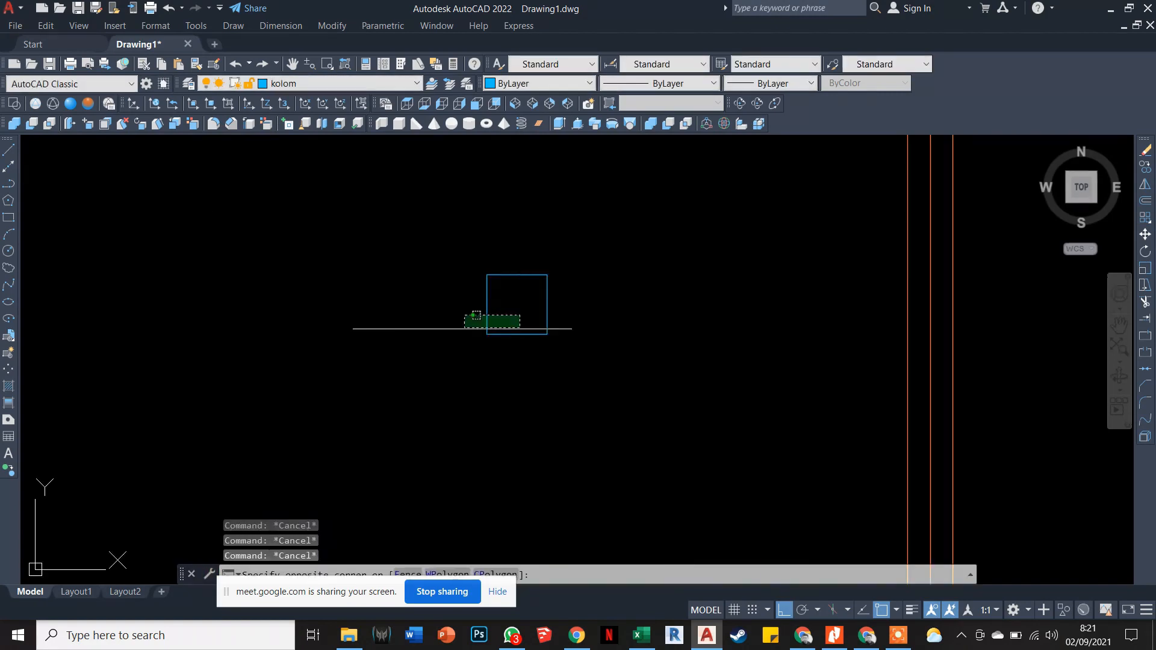
pyautogui.click(460, 332)
pyautogui.press('Escape')
pyautogui.press('Escape')
pyautogui.press('Escape')
pyautogui.scroll(-2, 494, 336)
pyautogui.write('m')
pyautogui.press('Return')
pyautogui.click(512, 335)
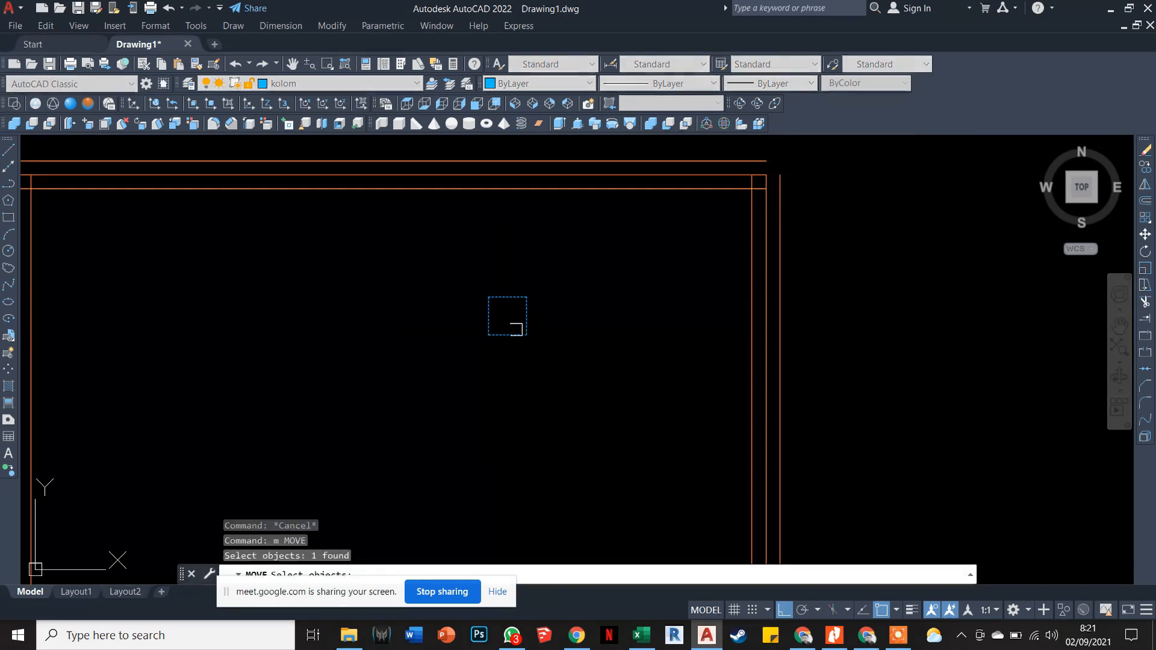
pyautogui.press('Return')
pyautogui.press('Escape')
pyautogui.press('Escape')
pyautogui.press('Escape')
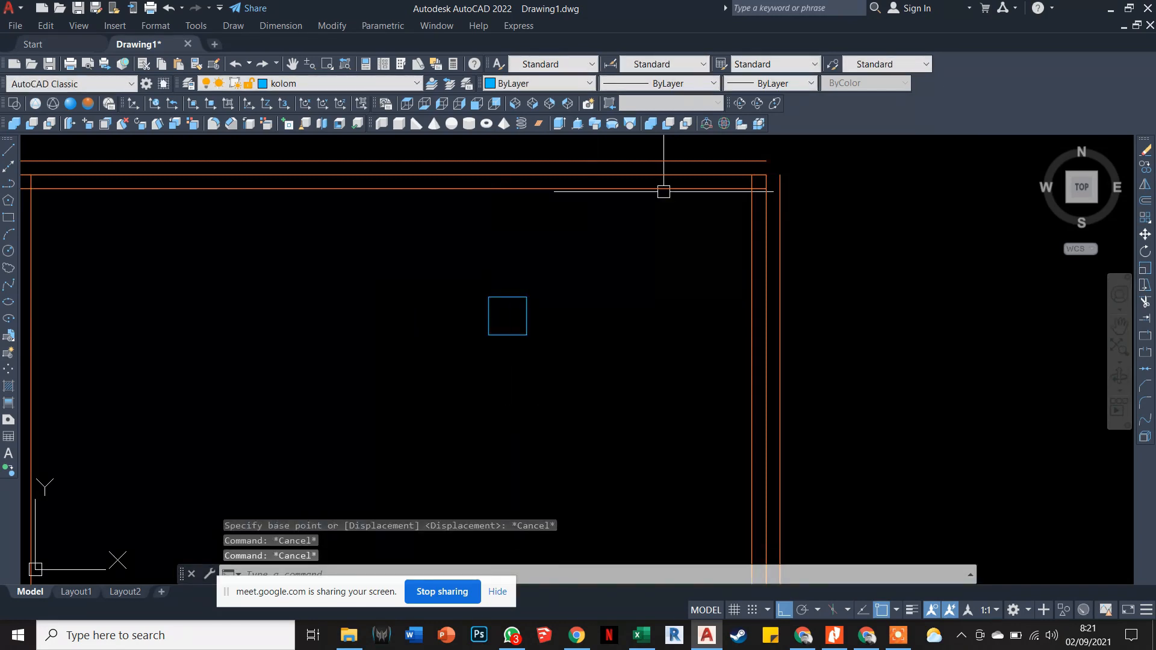
pyautogui.scroll(-2, 731, 194)
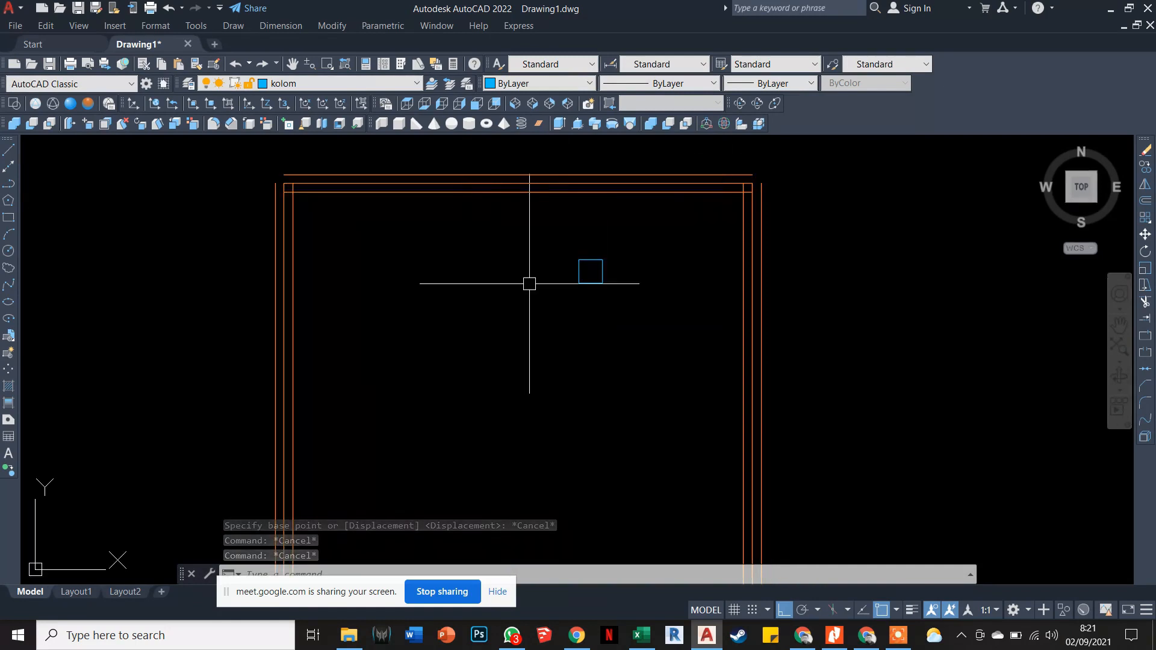
pyautogui.press('Escape')
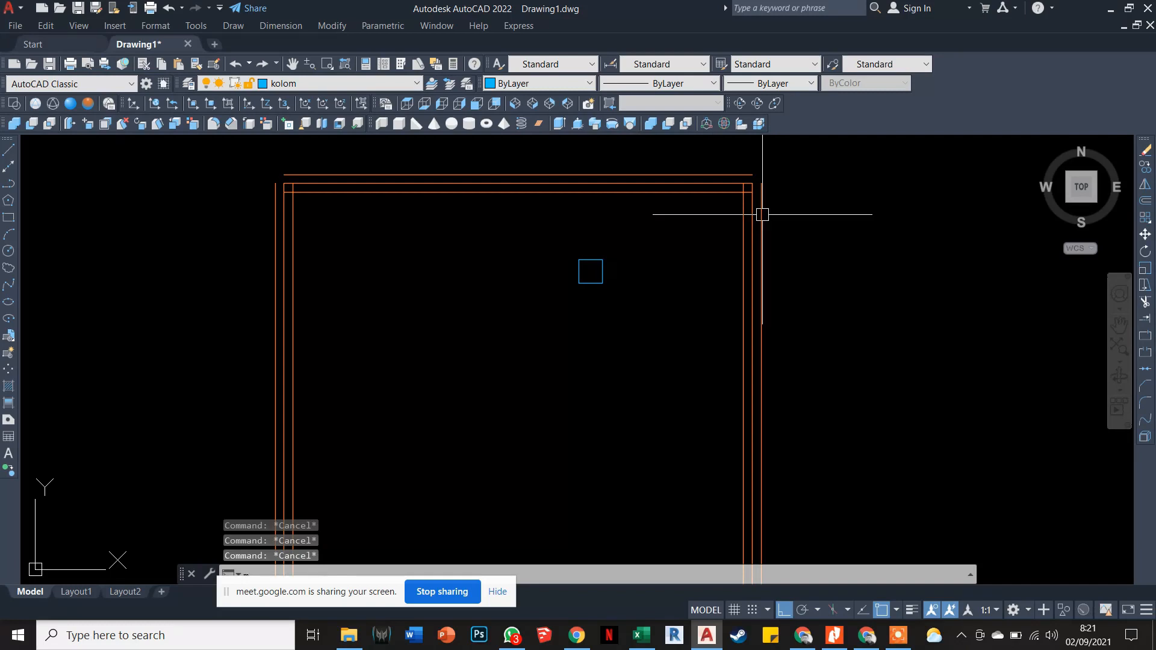
pyautogui.write('m')
pyautogui.press('Return')
pyautogui.press('Escape')
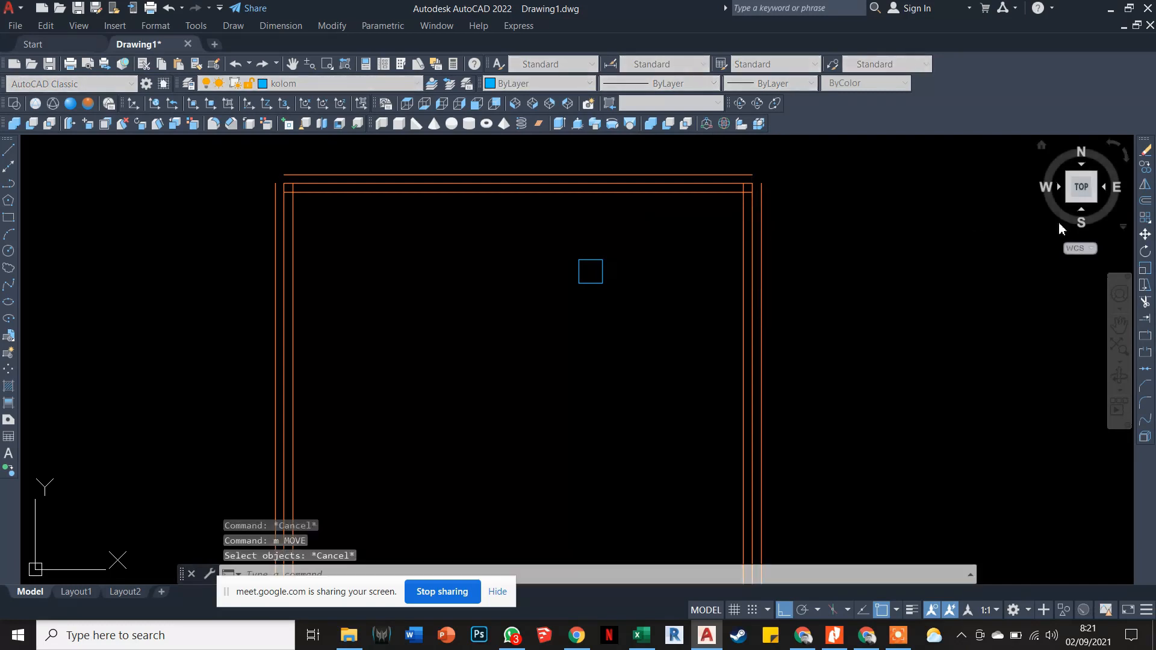
pyautogui.press('Escape')
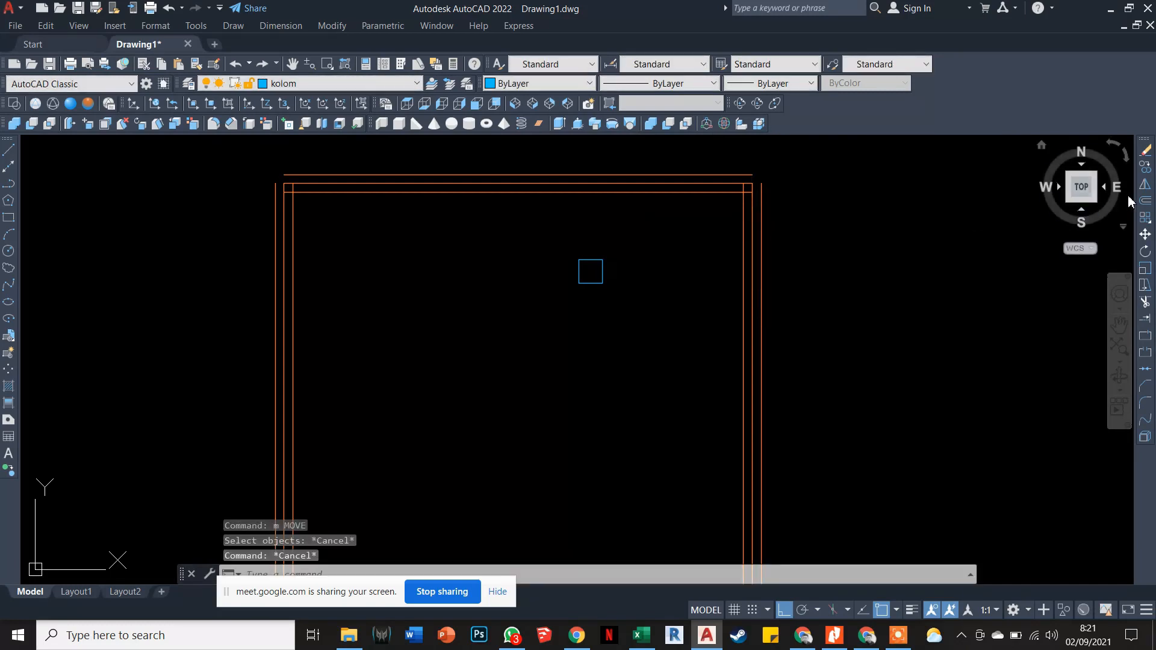
# Move the square column by its centre onto the top-right corner of the room's middle wall line.
pyautogui.click(1145, 235)
pyautogui.click(602, 270)
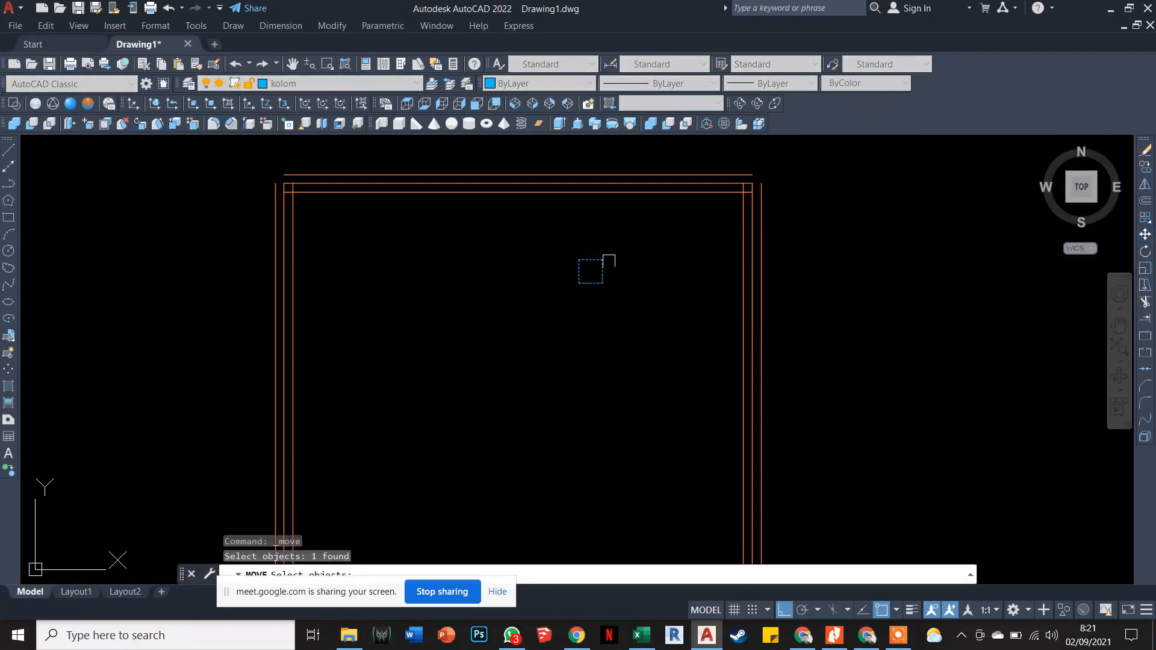
pyautogui.scroll(2, 608, 260)
pyautogui.press('Return')
pyautogui.click(578, 278)
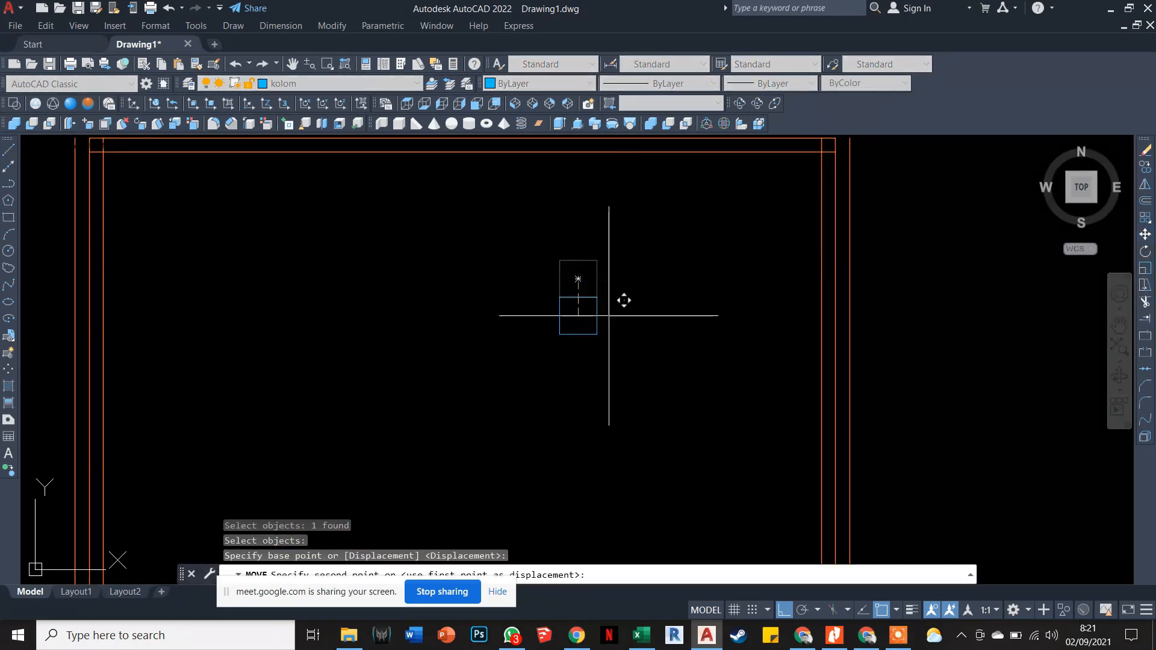
pyautogui.scroll(3, 718, 250)
pyautogui.click(760, 231)
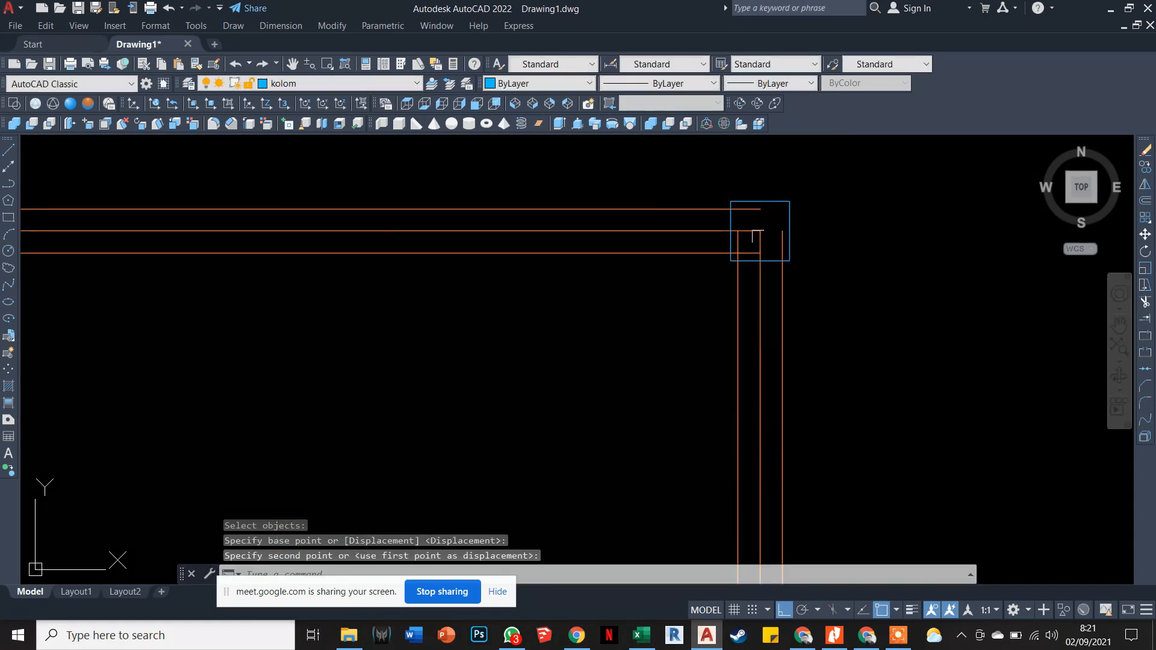
pyautogui.press('Escape')
pyautogui.press('Escape')
pyautogui.press('Escape')
# Copy the top-right column by its centre onto the top-left corner of the room's middle wall line.
pyautogui.scroll(-3, 801, 245)
pyautogui.write('co')
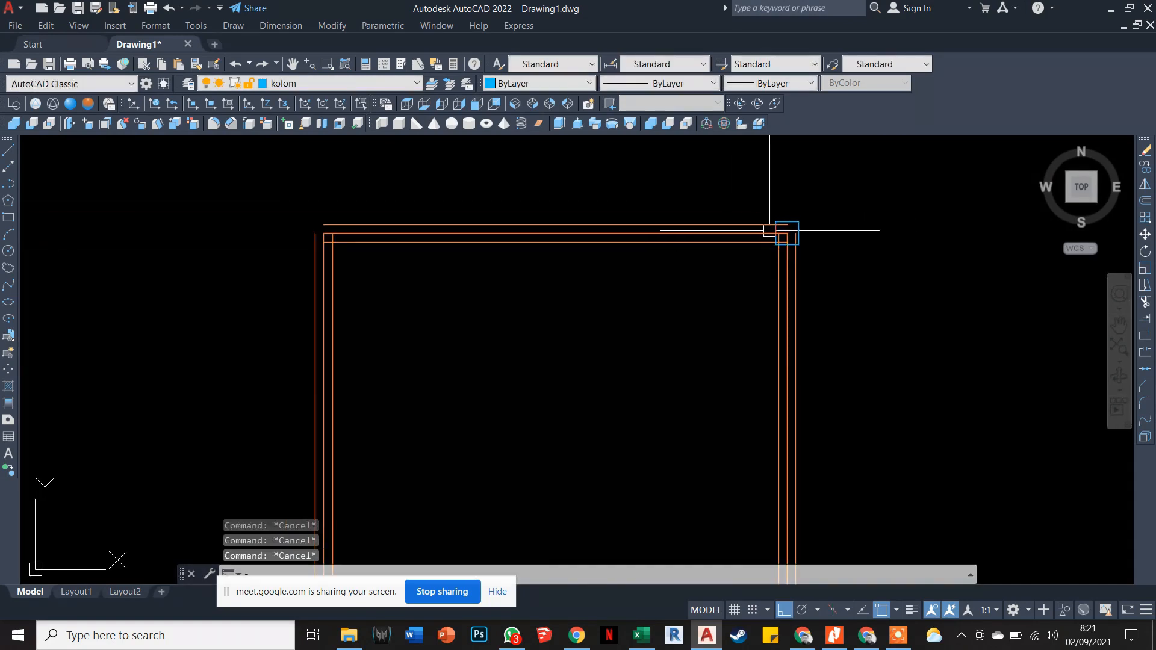
pyautogui.press('Return')
pyautogui.click(751, 201)
pyautogui.click(803, 250)
pyautogui.press('Return')
pyautogui.scroll(3, 771, 237)
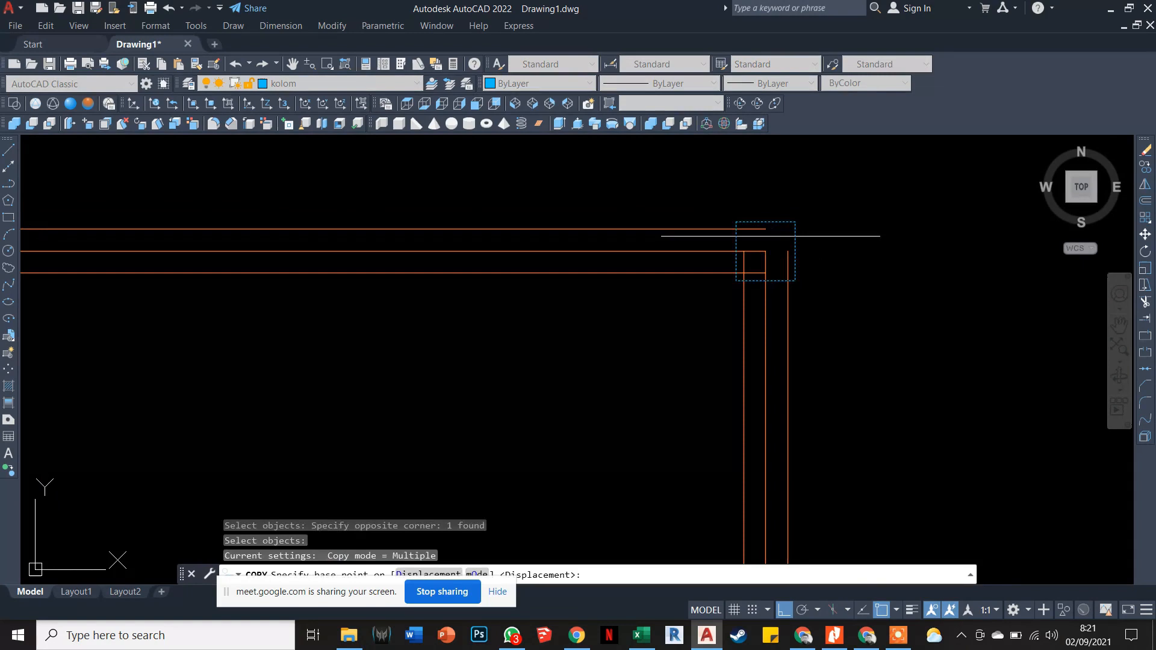
pyautogui.click(764, 250)
pyautogui.scroll(-5, 775, 241)
pyautogui.scroll(4, 428, 244)
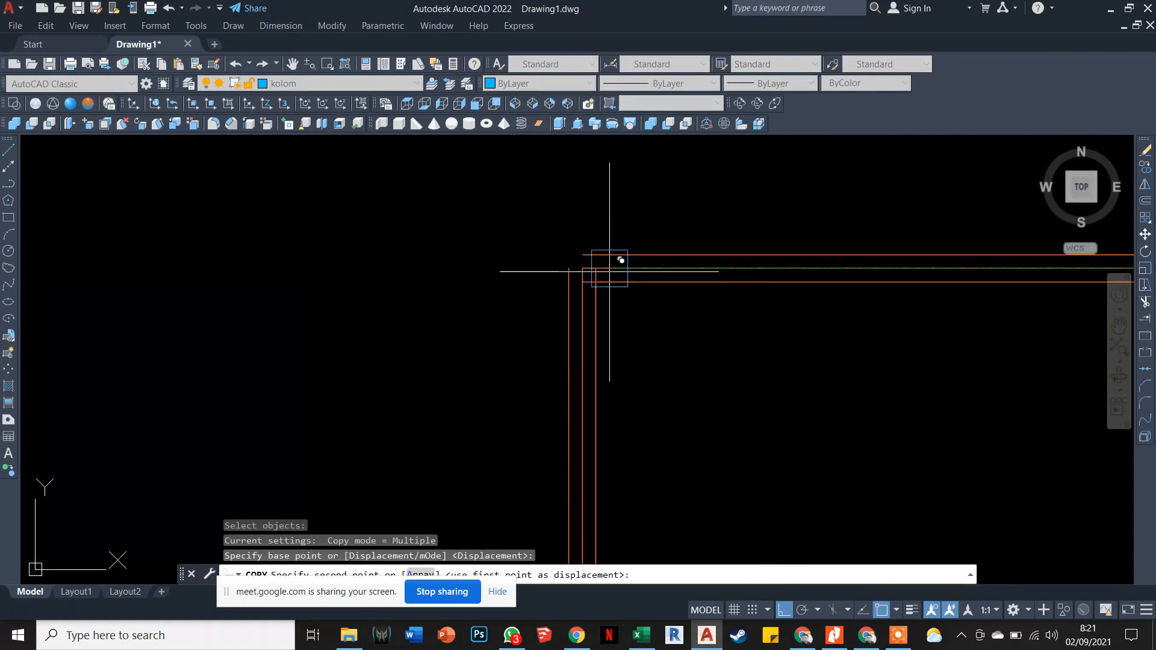
pyautogui.click(582, 267)
# Place further copies of the column on the room's two bottom corners and end the Copy command.
pyautogui.scroll(-5, 593, 213)
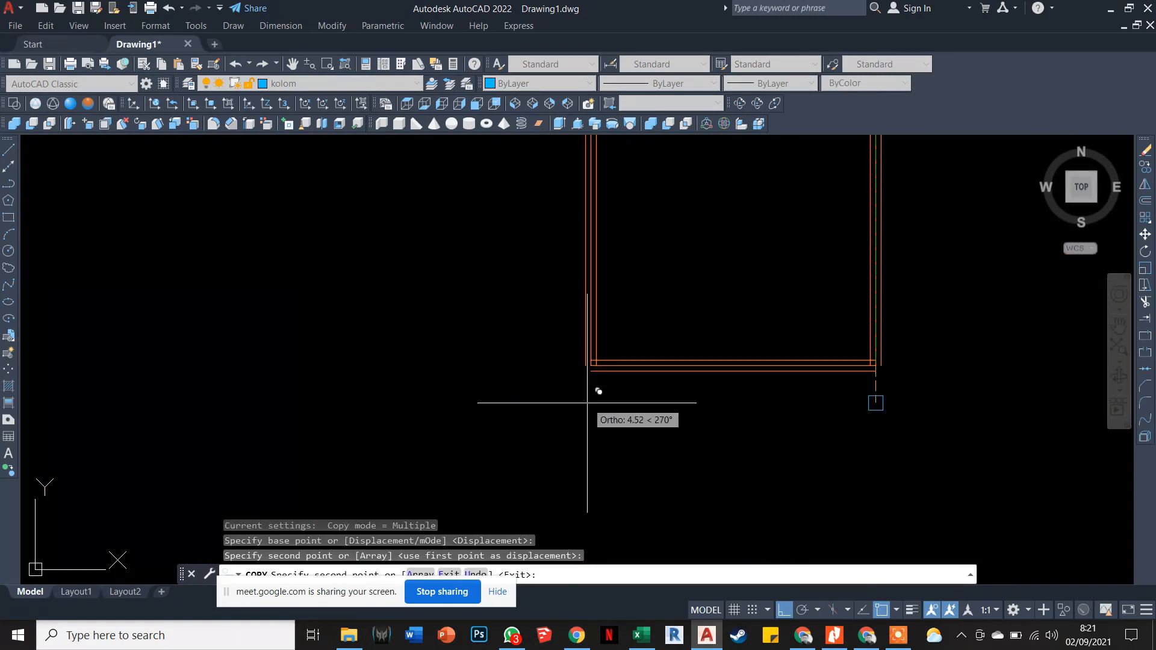
pyautogui.scroll(3, 600, 345)
pyautogui.click(601, 345)
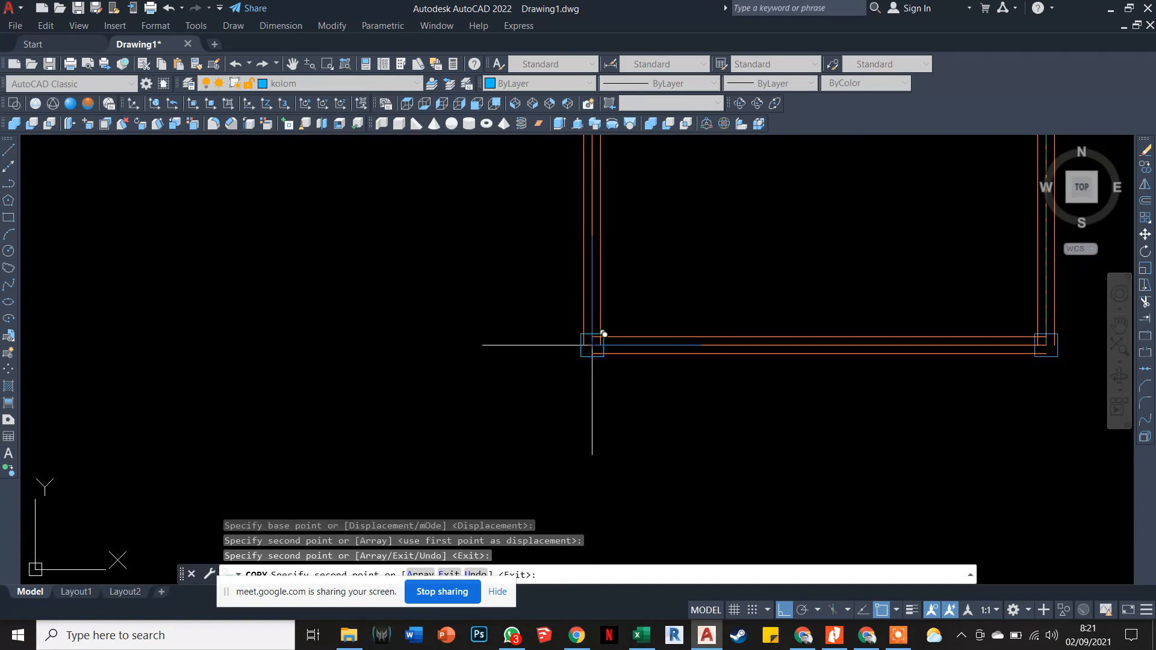
pyautogui.scroll(2, 782, 351)
pyautogui.scroll(-5, 767, 361)
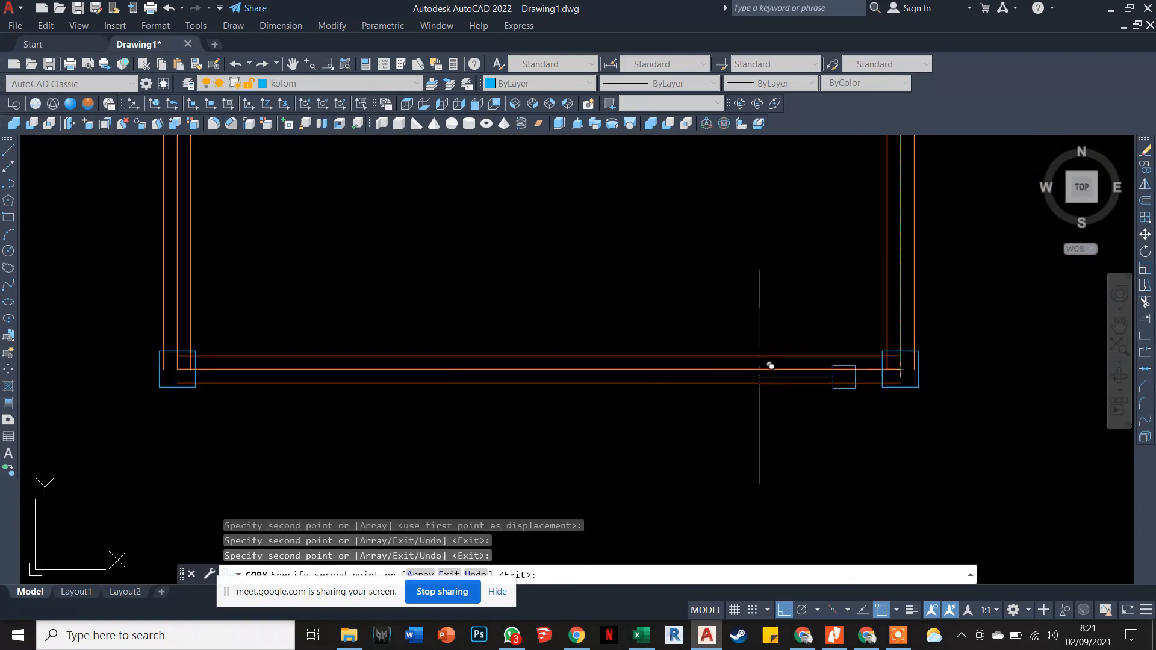
pyautogui.press('Escape')
pyautogui.scroll(2, 736, 274)
pyautogui.press('Escape')
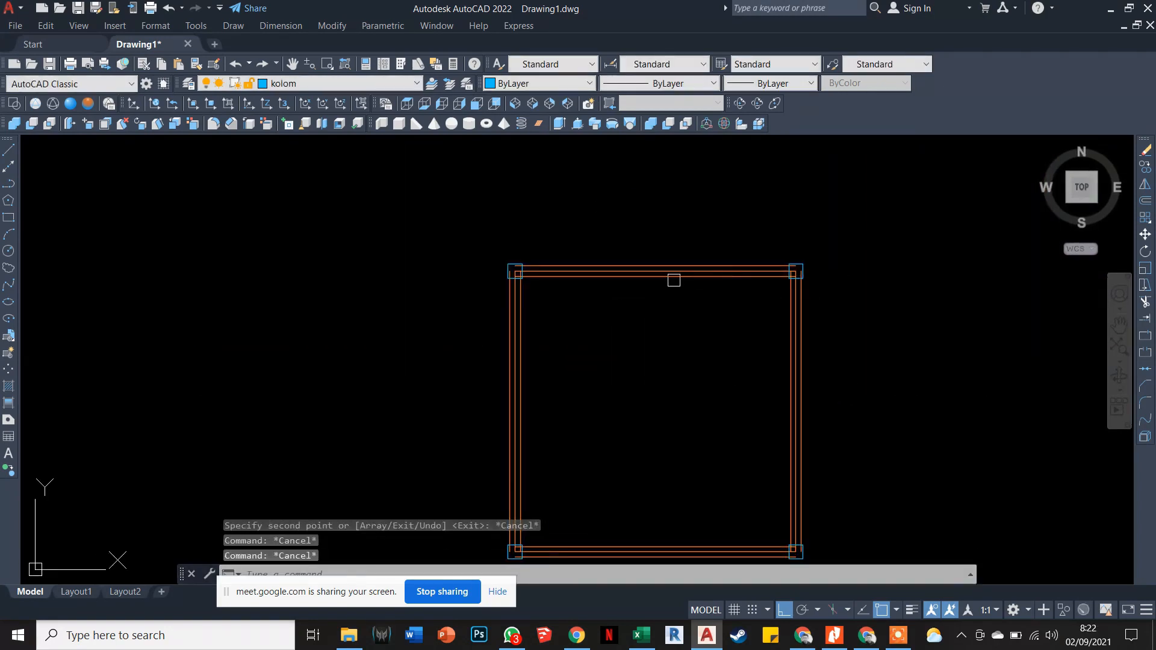
# Examine how the wall lines overlap the column at the room's top-right corner.
pyautogui.moveTo(655, 286); pyautogui.dragTo(573, 210, button='middle')
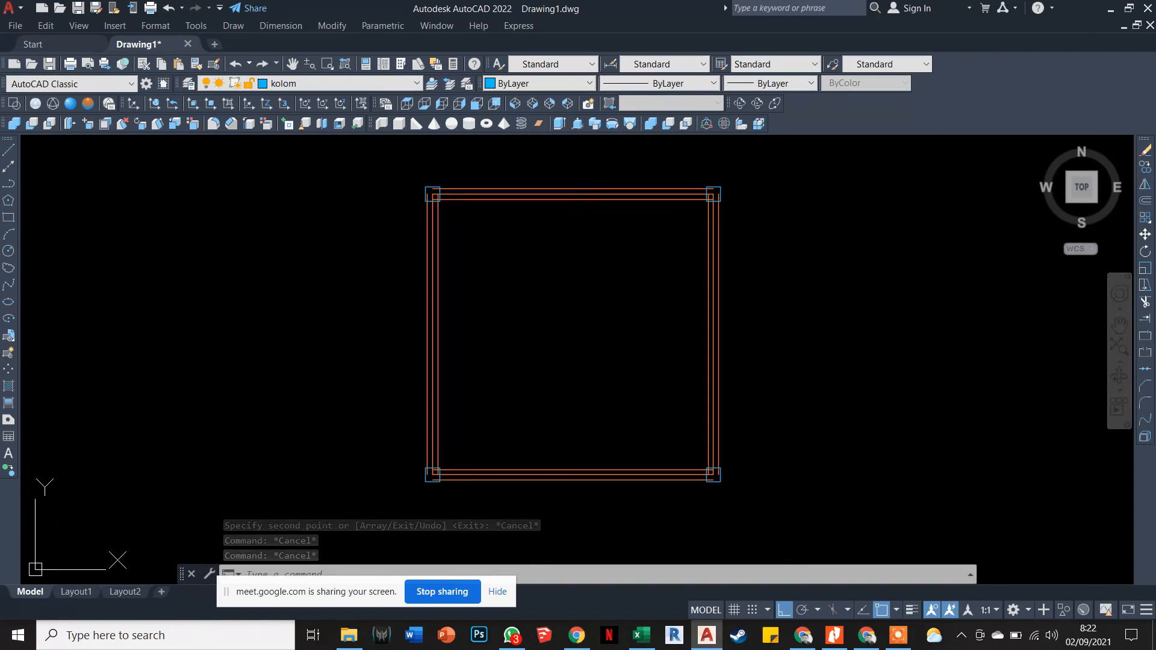
pyautogui.scroll(9, 717, 171)
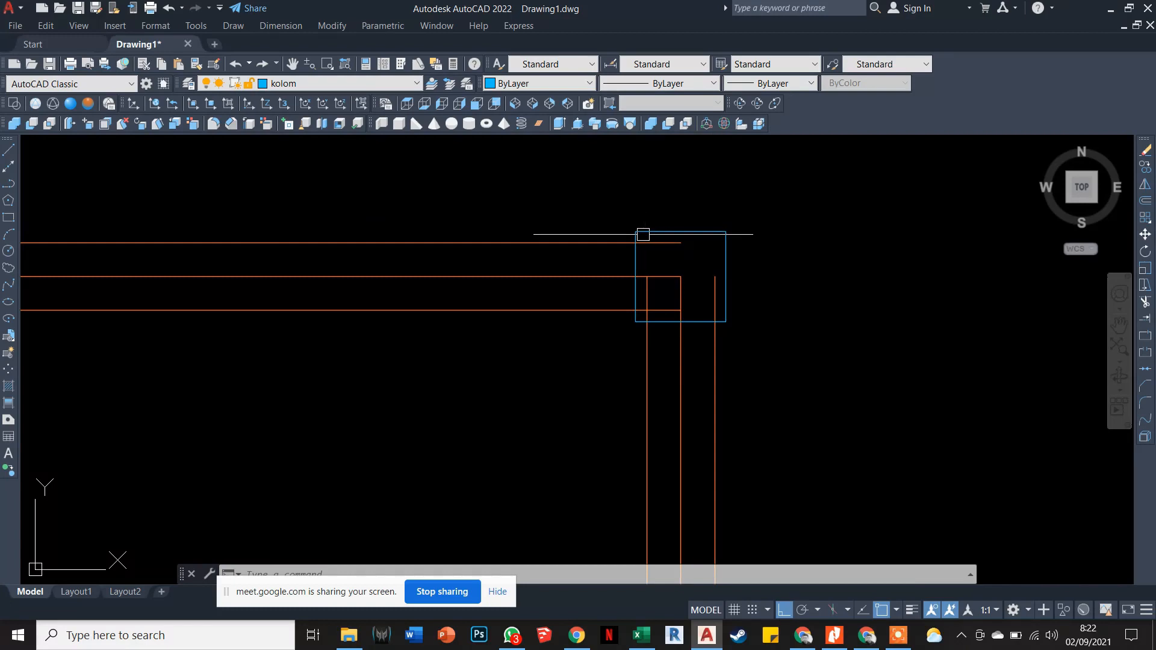
pyautogui.press('Escape')
pyautogui.press('Escape')
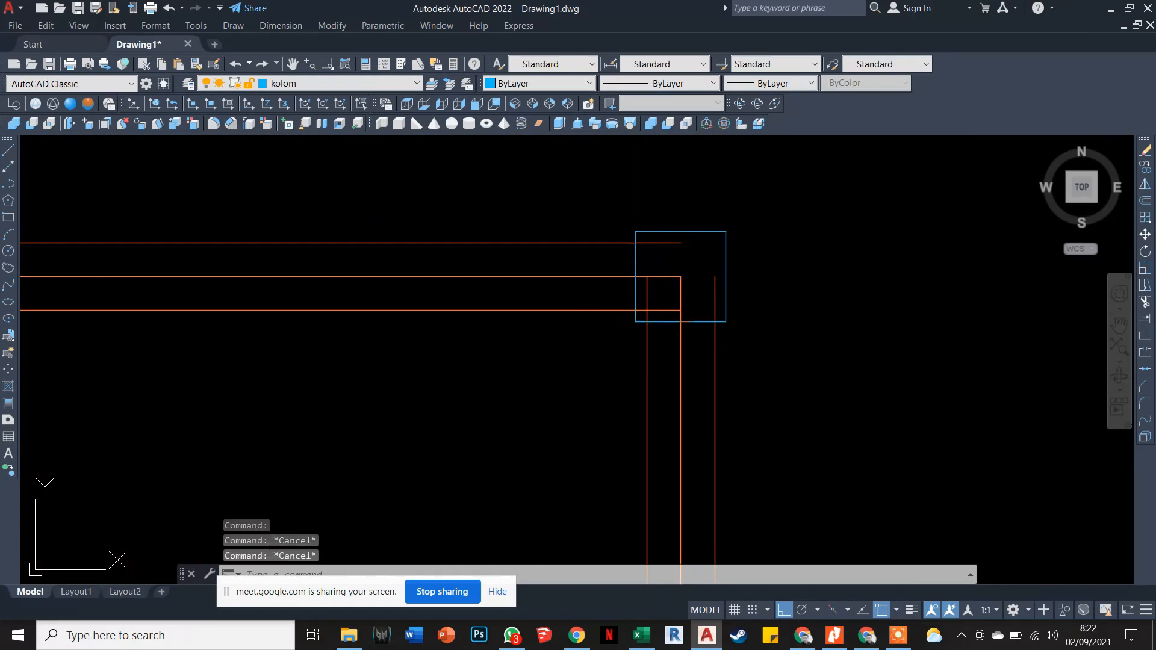
pyautogui.press('Escape')
pyautogui.scroll(4, 710, 309)
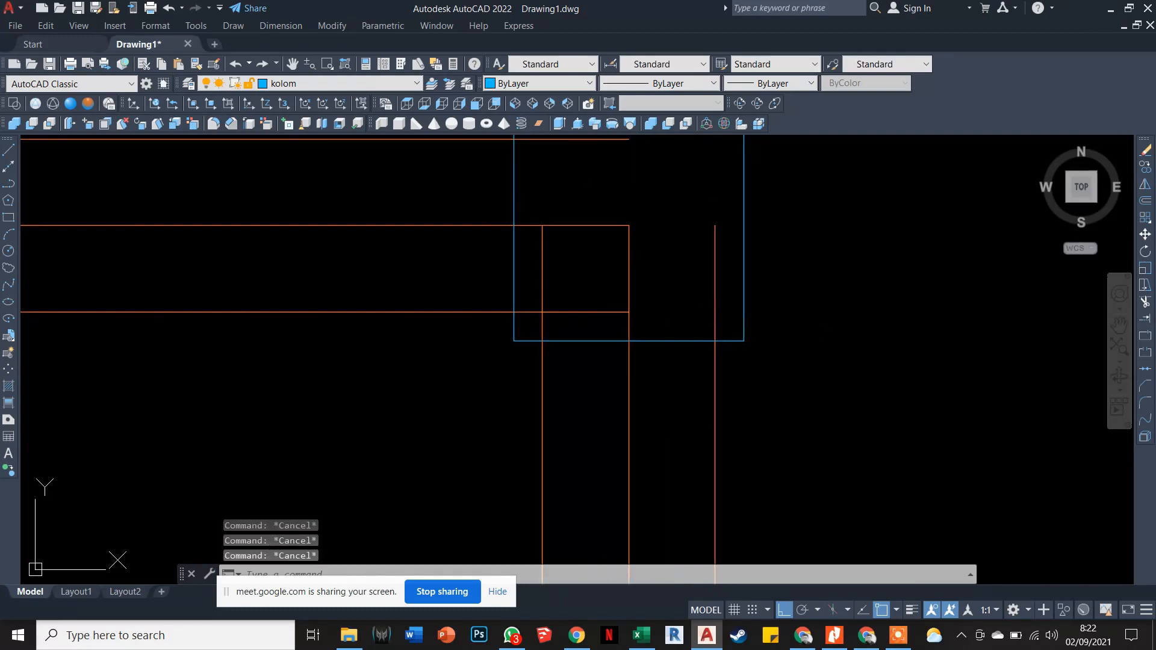
pyautogui.scroll(-8, 705, 309)
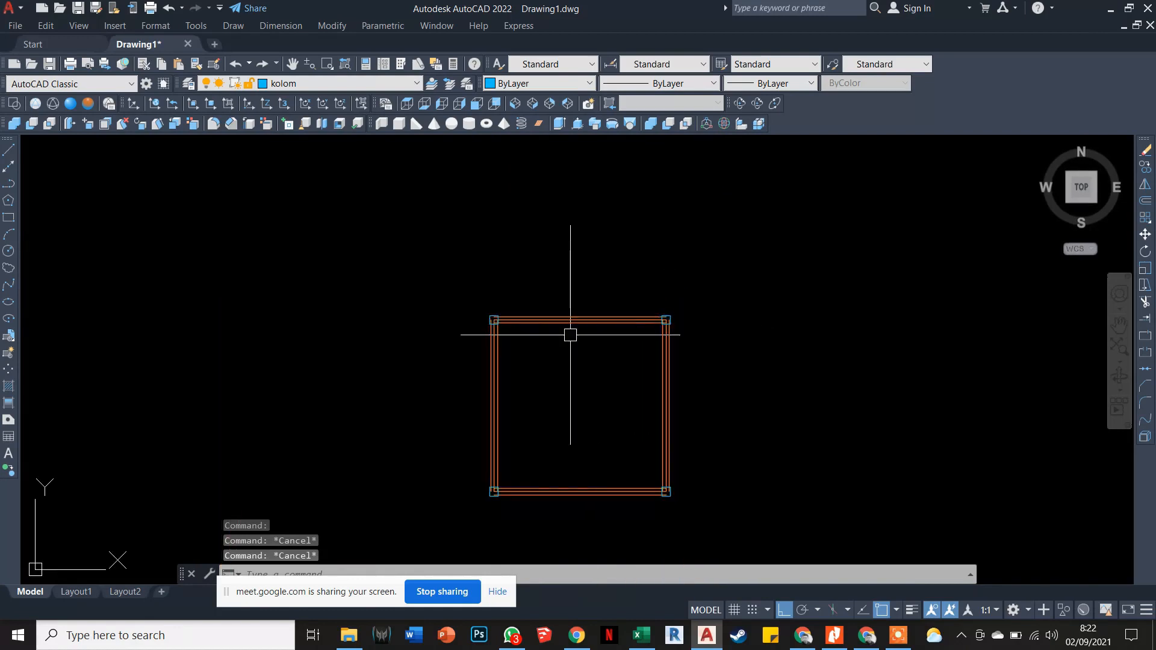
# Trim the wall lines inside the column at the room's top-right corner.
pyautogui.scroll(4, 570, 335)
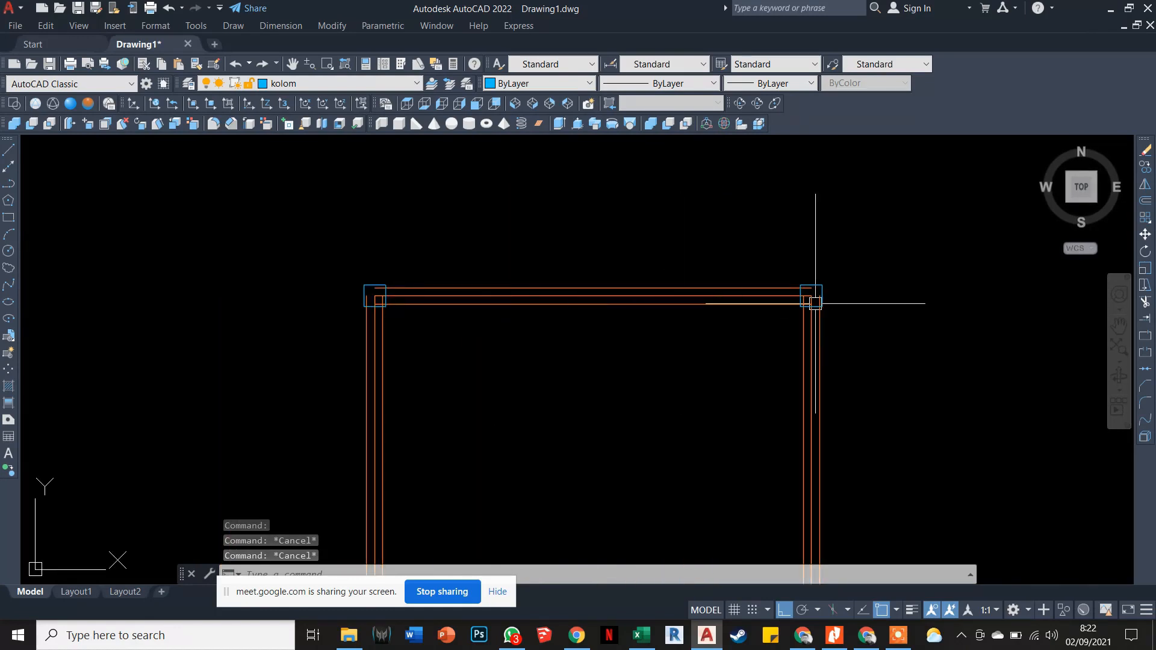
pyautogui.scroll(6, 819, 301)
pyautogui.press('Escape')
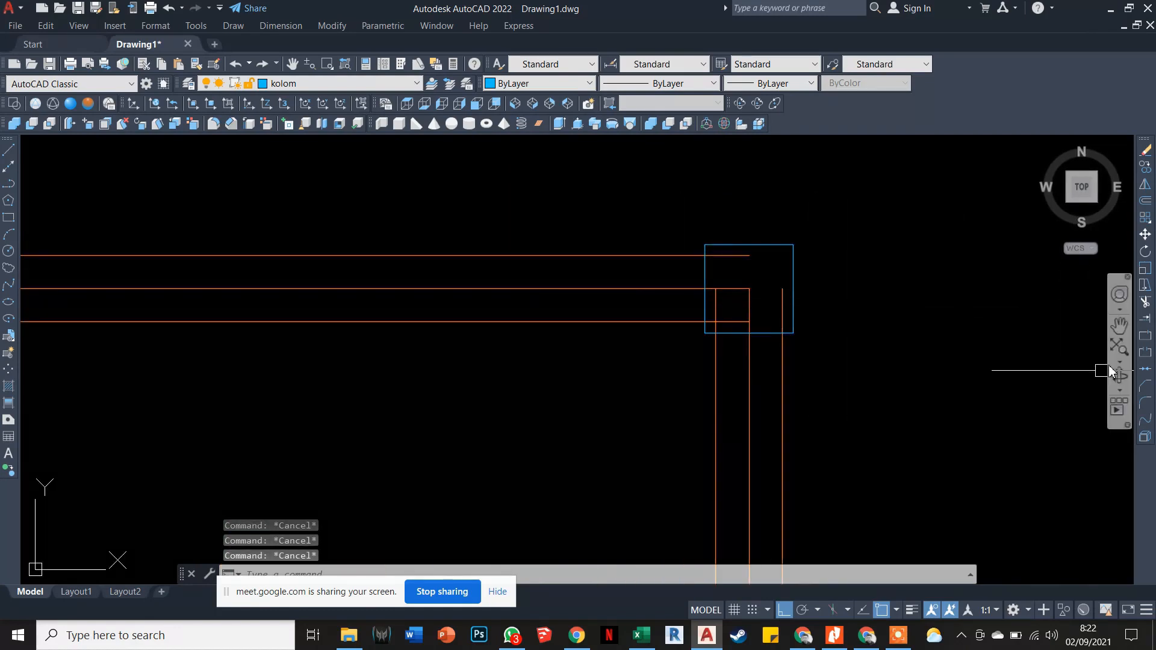
pyautogui.click(1145, 306)
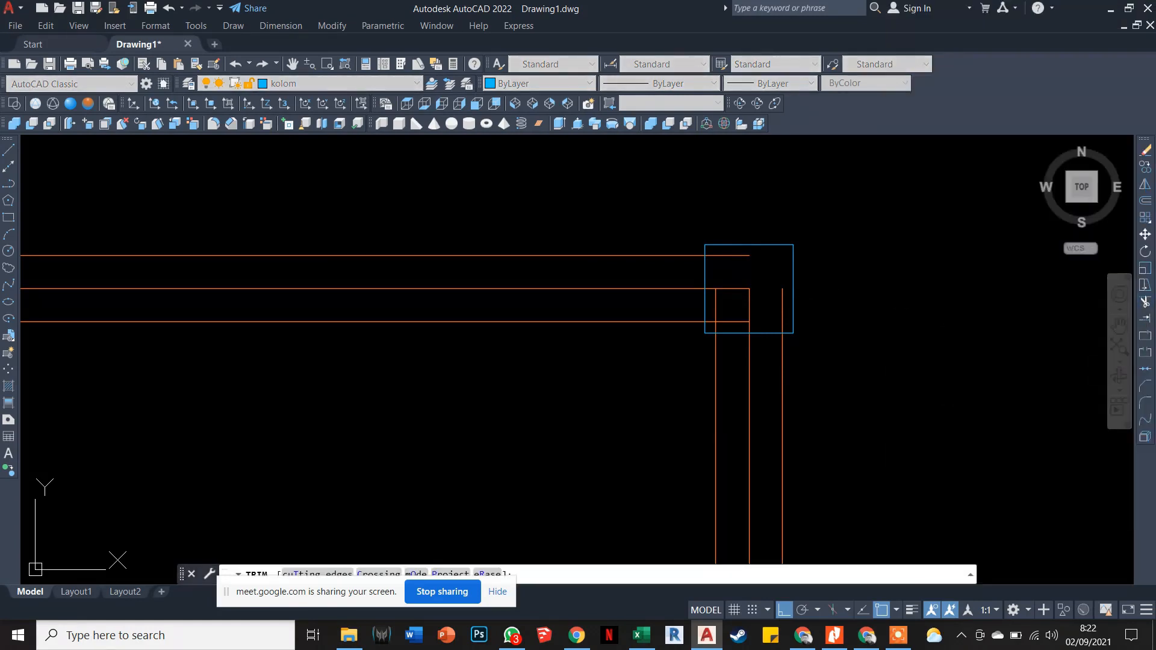
pyautogui.click(781, 294)
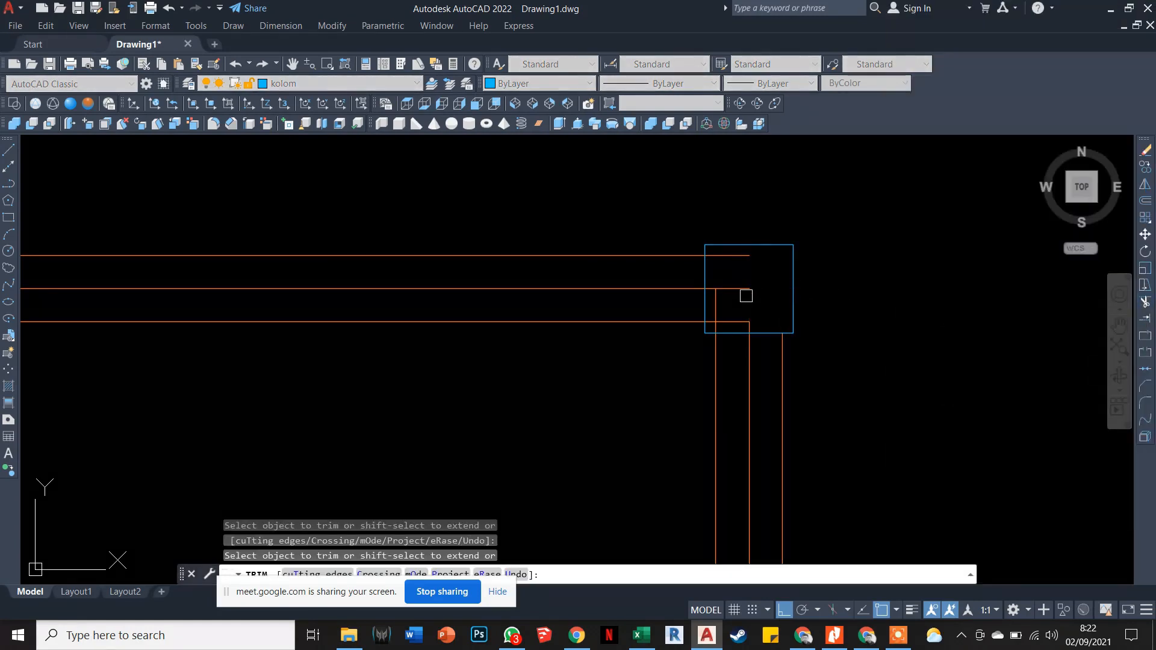
pyautogui.scroll(2, 725, 313)
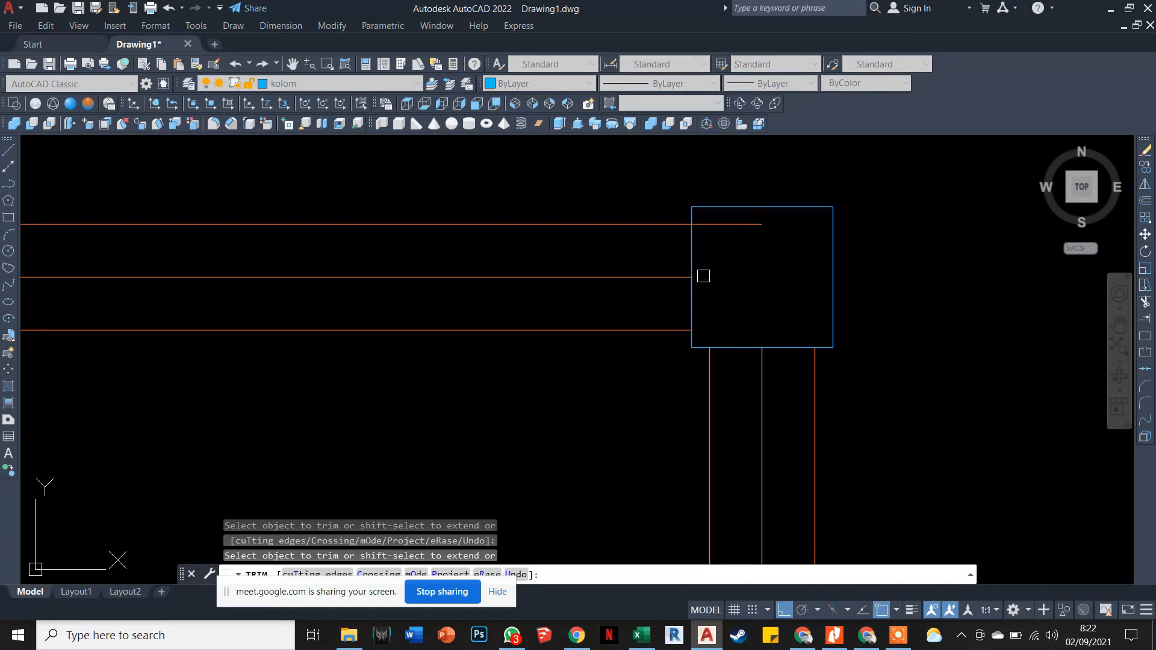
# Trim the wall lines and the leftover pieces inside the column at the room's top-left corner.
pyautogui.scroll(-6, 747, 253)
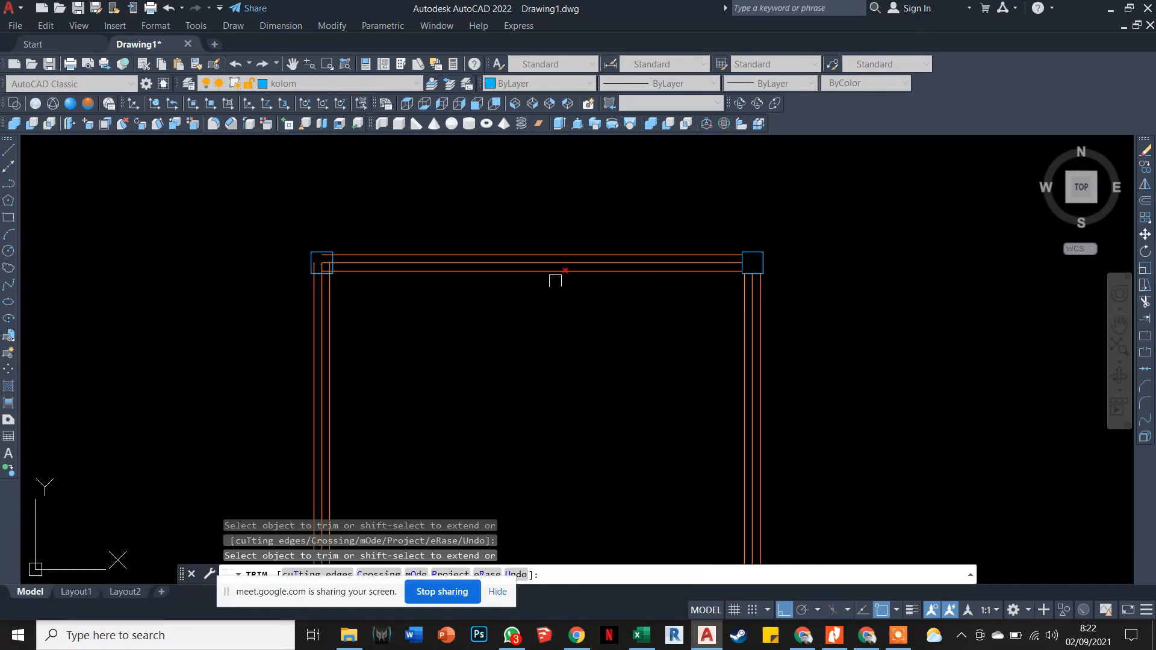
pyautogui.scroll(2, 335, 247)
pyautogui.scroll(3, 299, 325)
pyautogui.scroll(2, 374, 344)
pyautogui.click(355, 342)
pyautogui.scroll(-1, 355, 342)
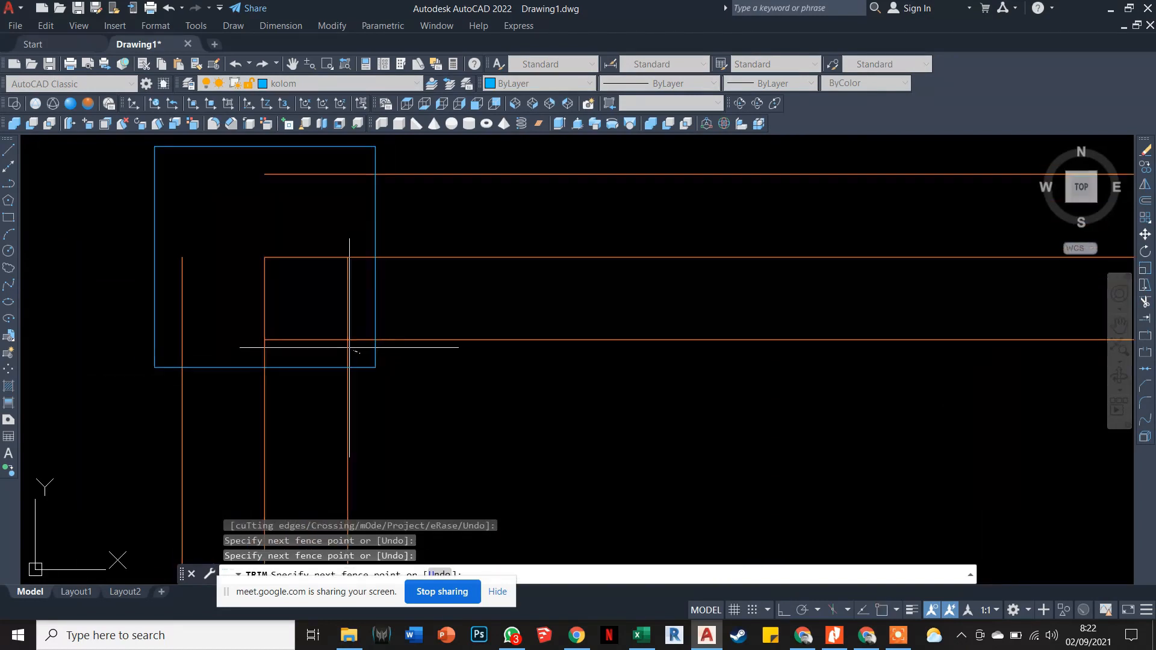
pyautogui.click(350, 172)
pyautogui.press('Return')
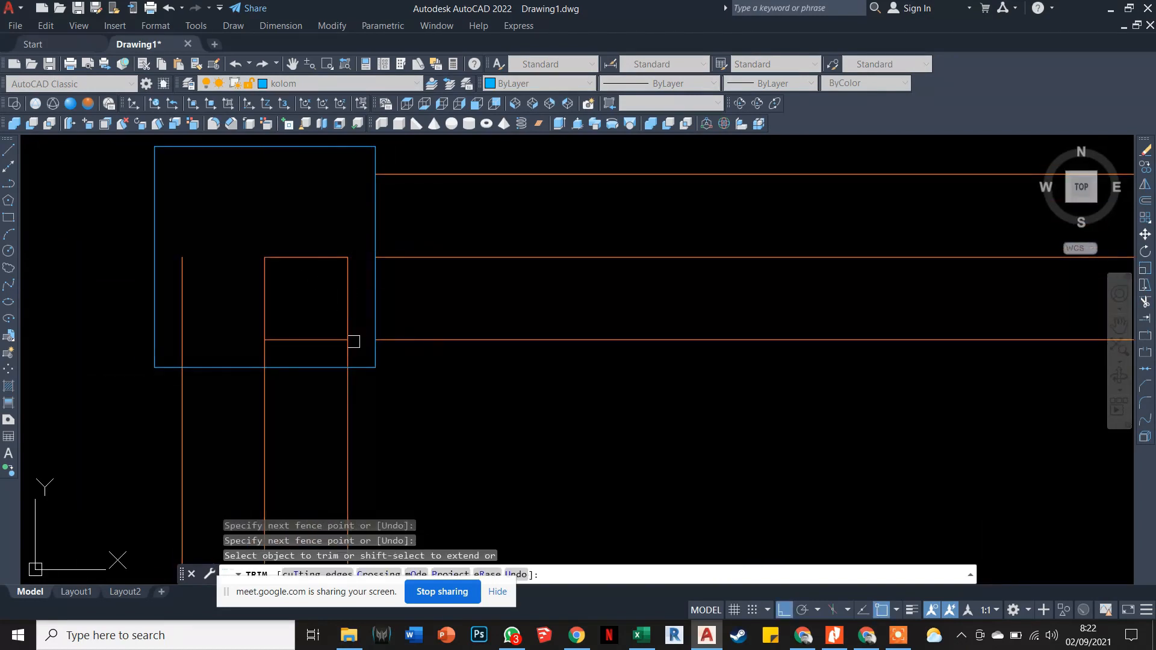
pyautogui.click(354, 341)
pyautogui.click(177, 258)
pyautogui.press('Return')
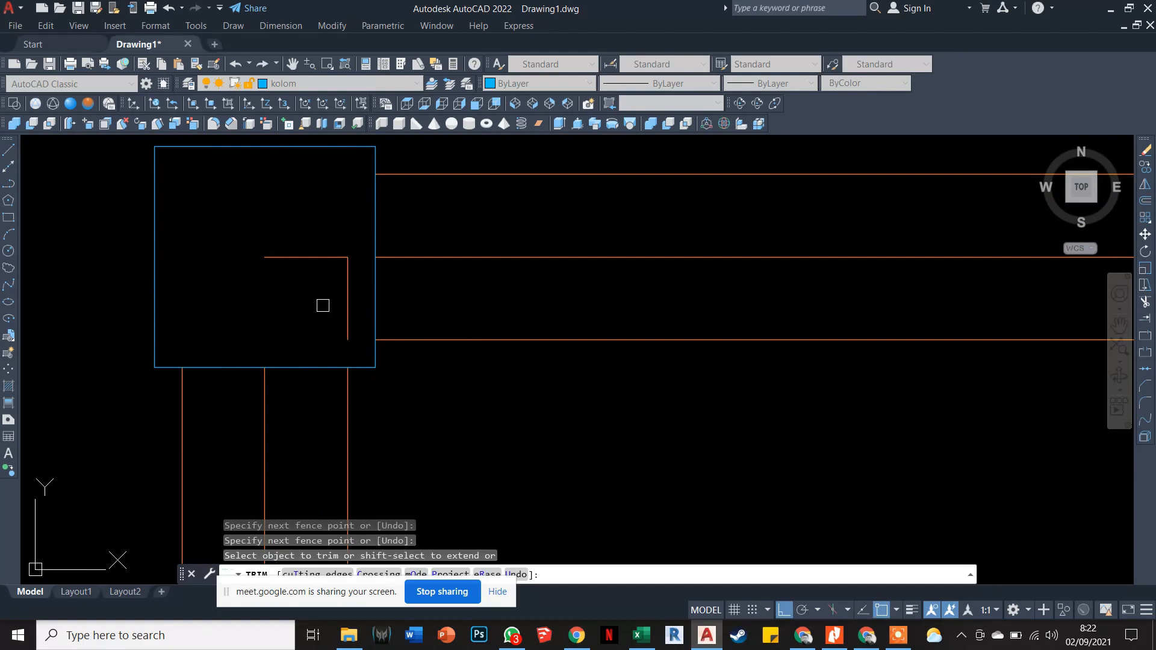
pyautogui.click(346, 294)
# Trim the wall lines inside the column at the room's bottom-right corner.
pyautogui.scroll(-5, 330, 258)
pyautogui.scroll(4, 330, 258)
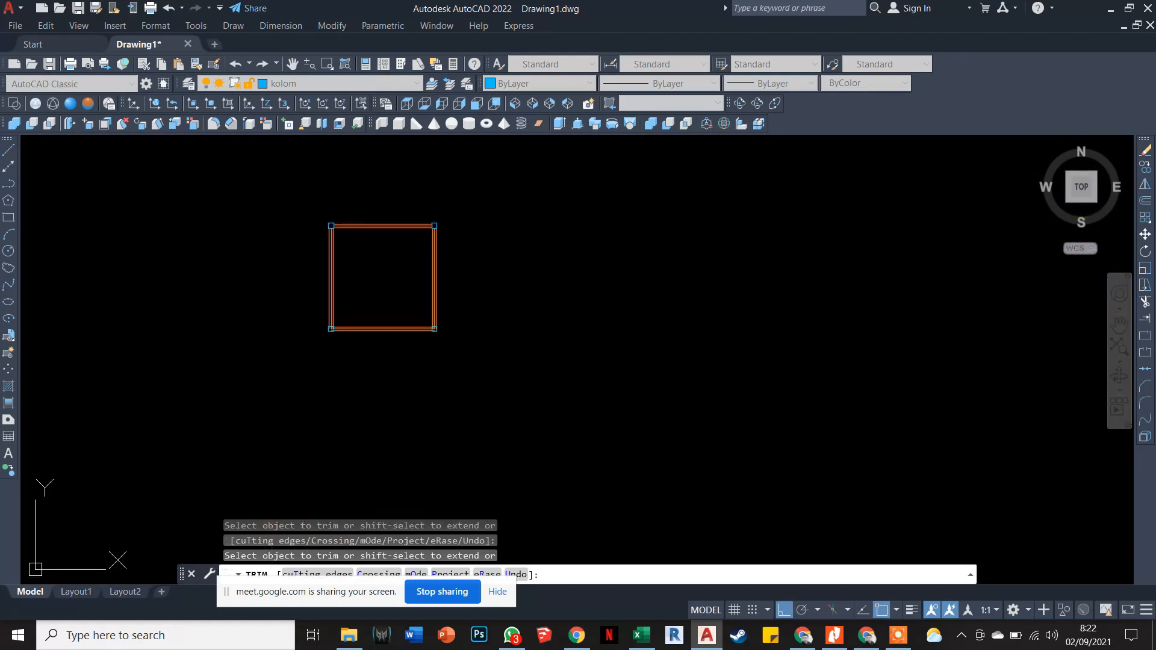
pyautogui.moveTo(330, 258)
pyautogui.mouseDown(button='middle')
pyautogui.moveTo(542, 181)
pyautogui.moveTo(542, 367)
pyautogui.mouseUp(button='middle')
pyautogui.scroll(4, 503, 375)
pyautogui.click(643, 291)
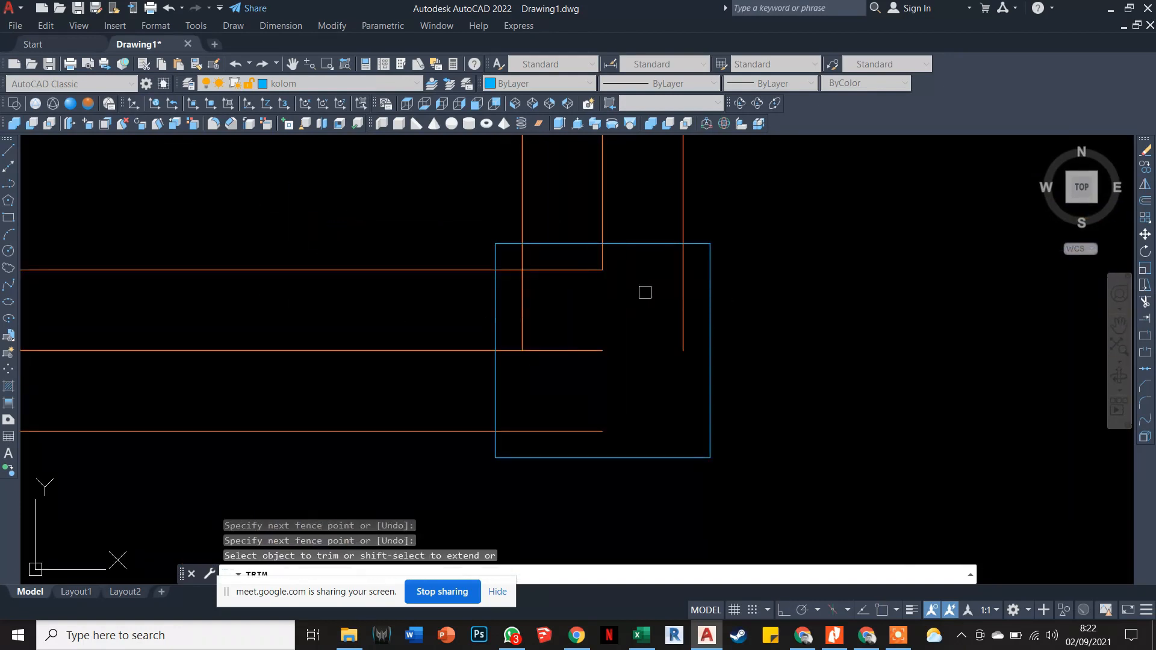
pyautogui.click(683, 280)
pyautogui.press('Return')
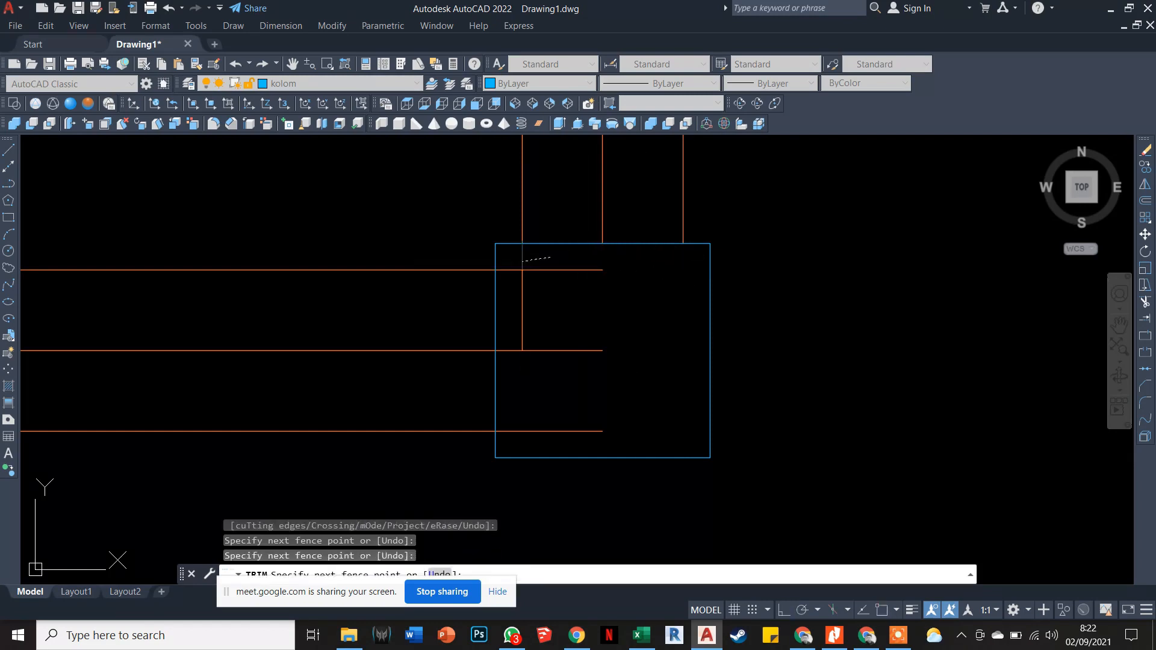
pyautogui.click(534, 269)
pyautogui.click(520, 358)
pyautogui.click(516, 343)
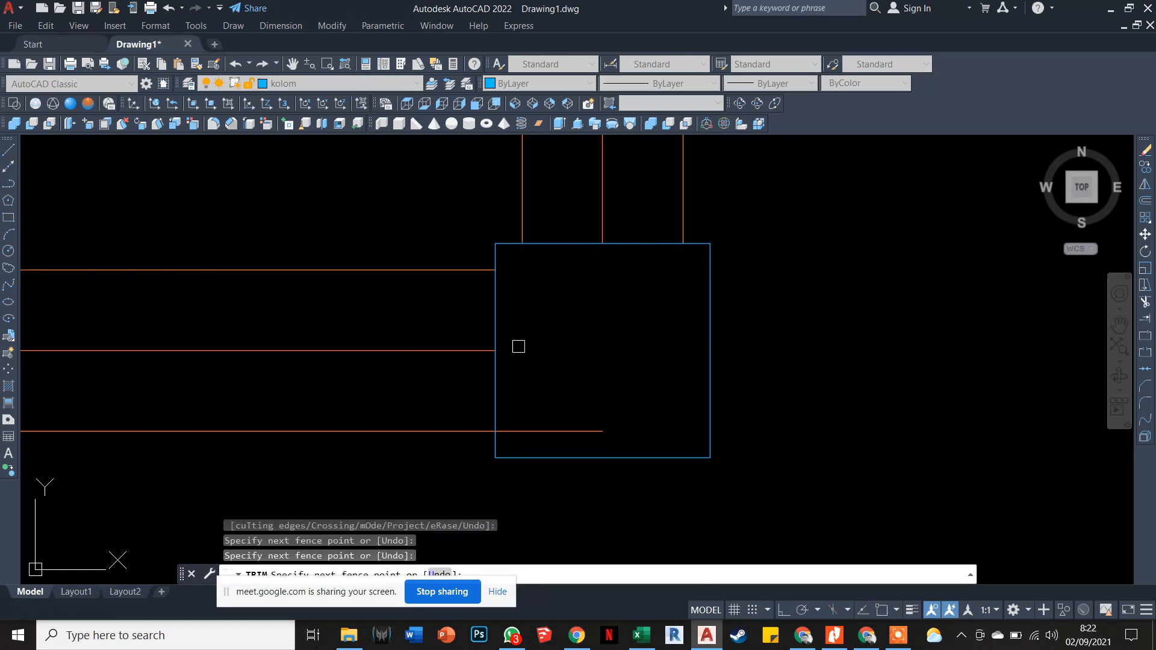
pyautogui.press('Return')
pyautogui.click(529, 431)
# Trim the wall lines inside the column at the room's bottom-left corner and end the Trim command.
pyautogui.scroll(-8, 608, 364)
pyautogui.scroll(-5, 352, 362)
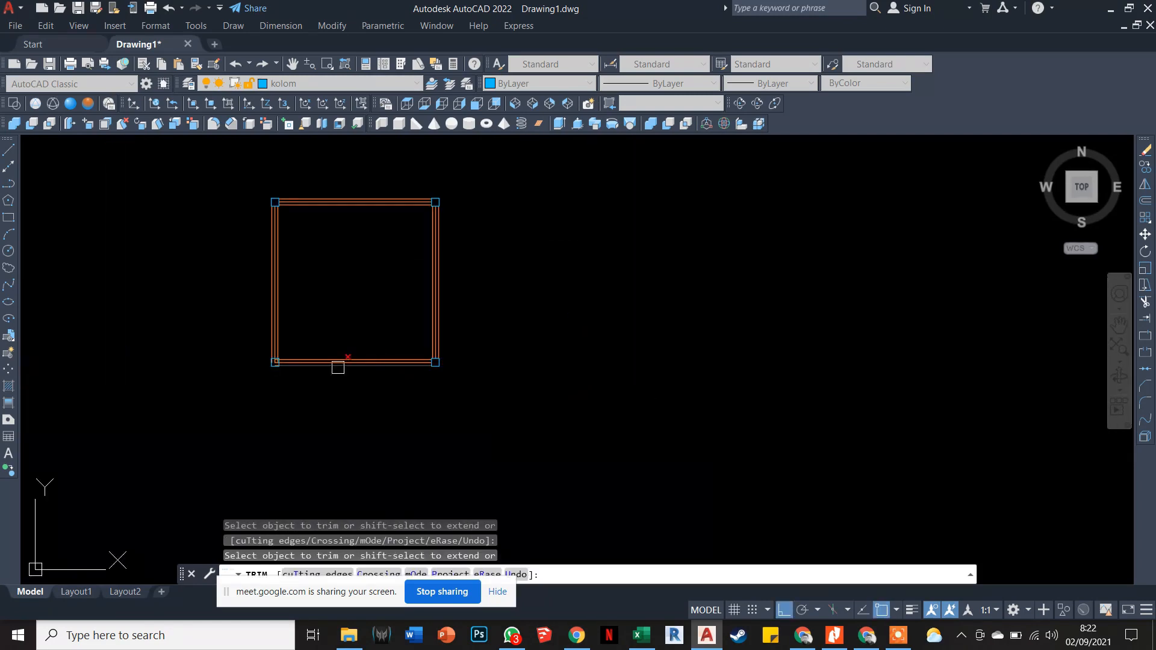
pyautogui.scroll(7, 268, 364)
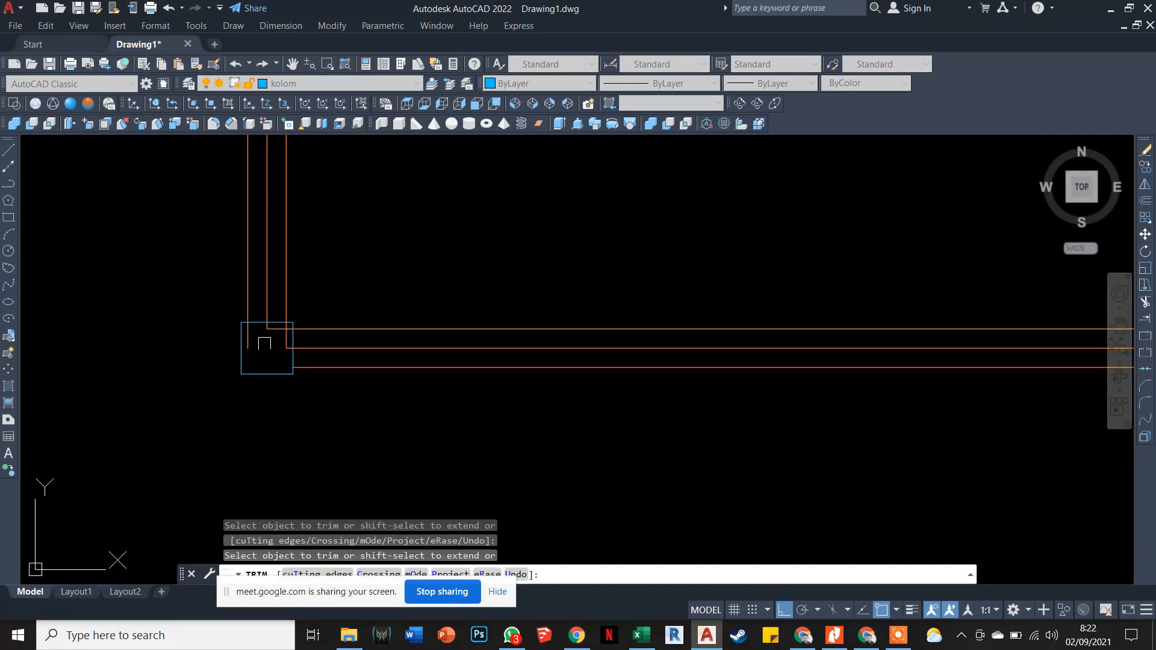
pyautogui.click(269, 336)
pyautogui.scroll(5, 275, 333)
pyautogui.click(303, 359)
pyautogui.click(305, 361)
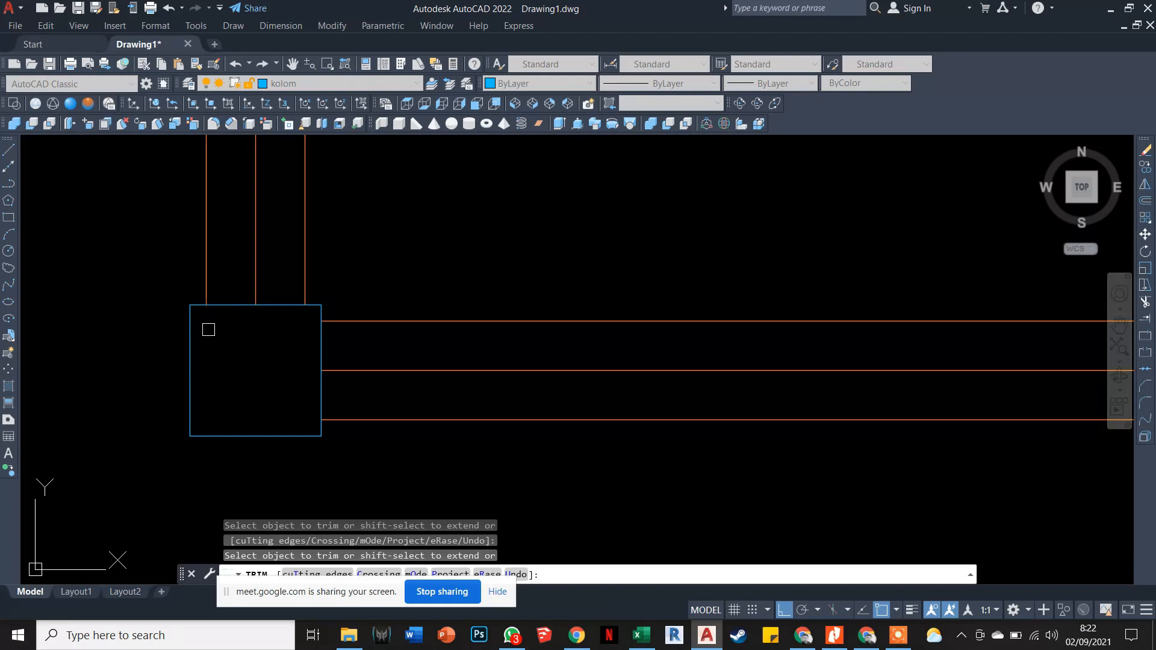
pyautogui.press('Escape')
pyautogui.scroll(-6, 208, 329)
pyautogui.scroll(3, 454, 288)
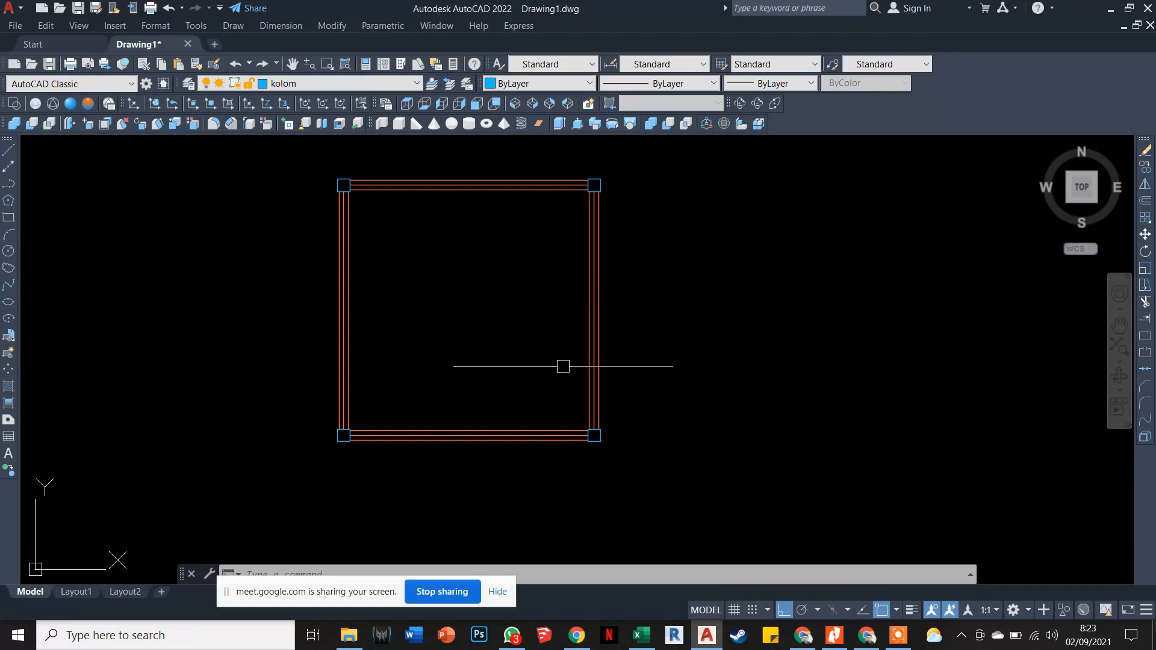
# Examine the trimmed wall lines at the corner columns and along the room's right wall.
pyautogui.scroll(5, 588, 428)
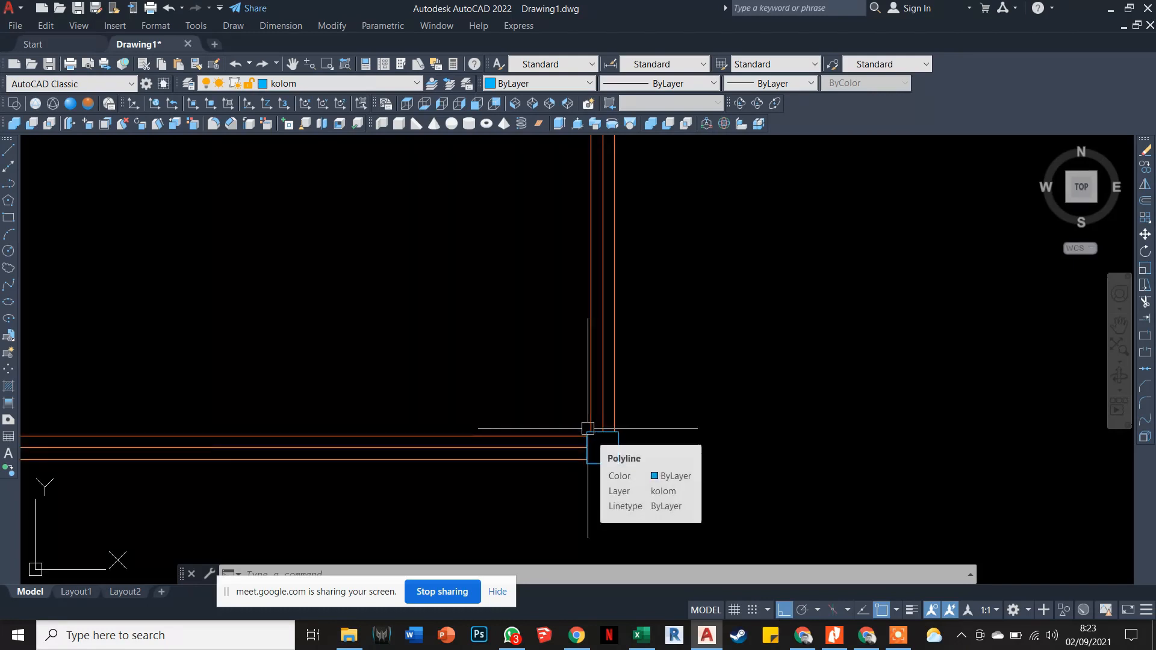
pyautogui.click(588, 428)
pyautogui.scroll(-5, 588, 410)
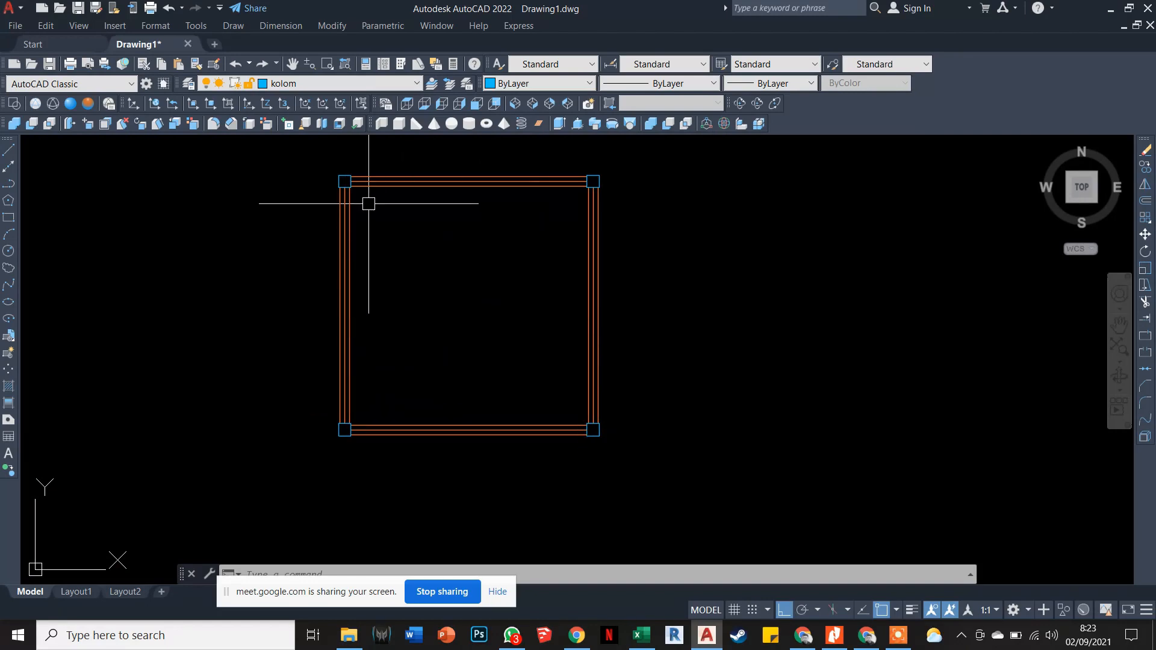
pyautogui.scroll(4, 369, 203)
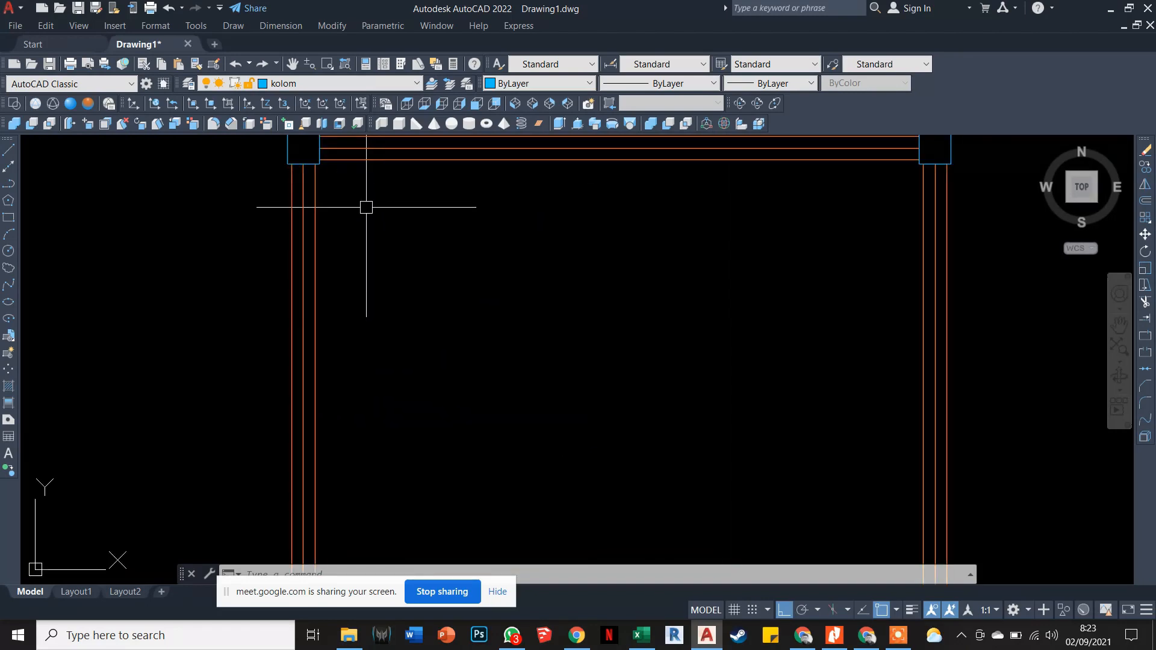
pyautogui.scroll(-4, 366, 207)
pyautogui.scroll(7, 580, 193)
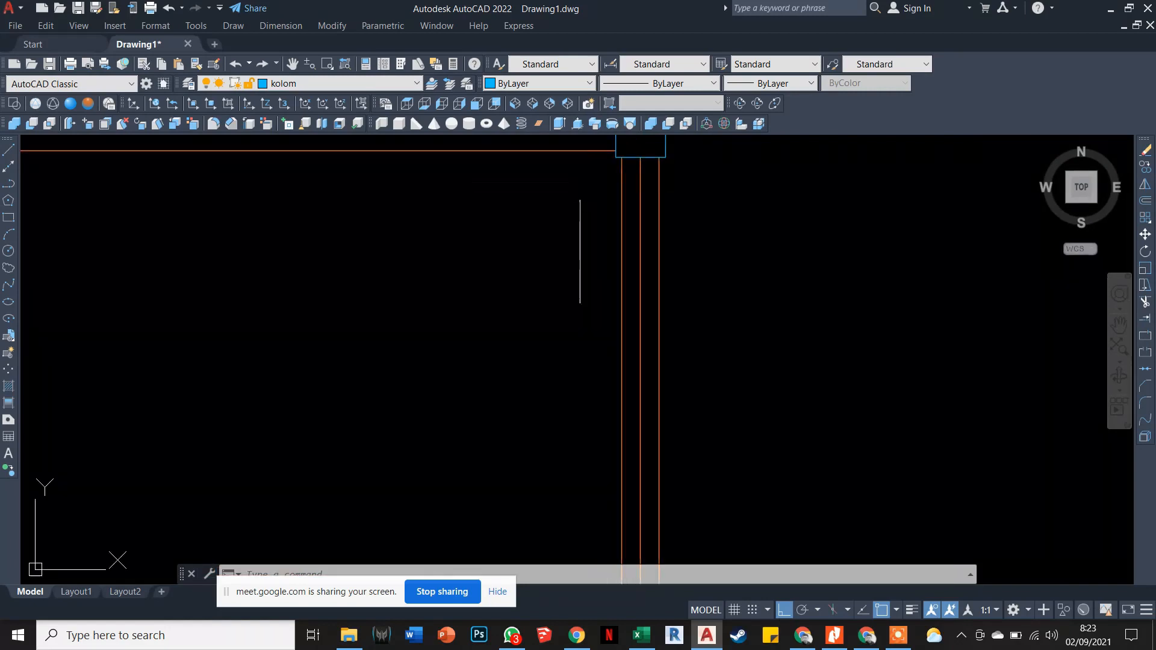
pyautogui.press('Escape')
pyautogui.press('Escape')
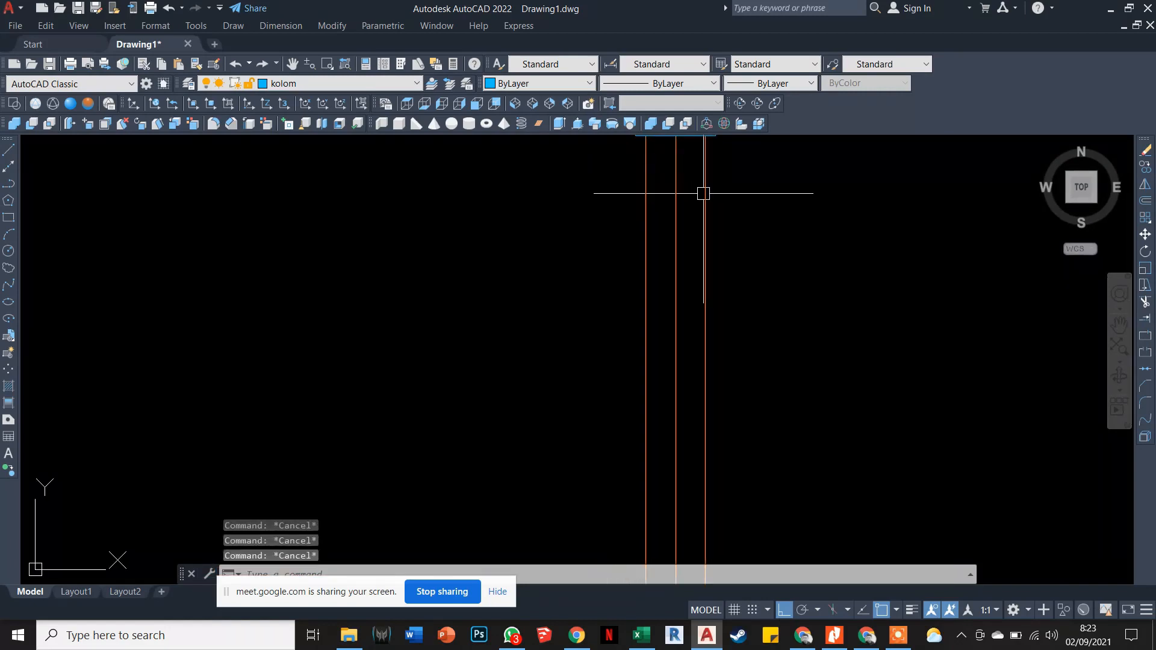
pyautogui.click(704, 191)
pyautogui.press('Escape')
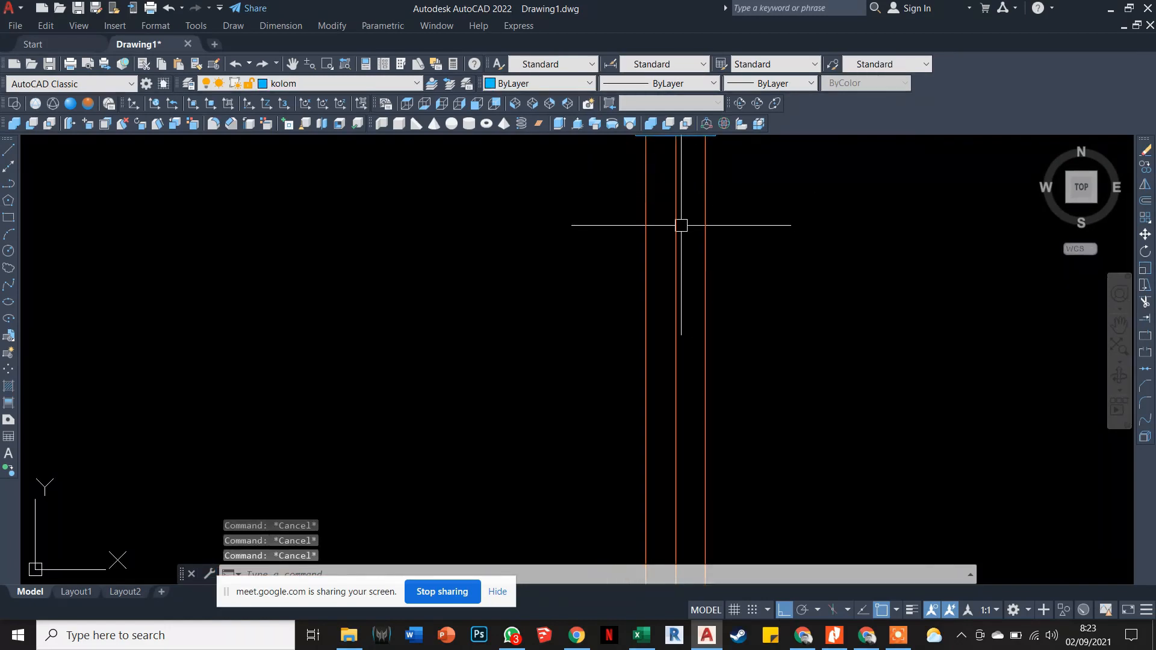
pyautogui.write('o')
pyautogui.press('Return')
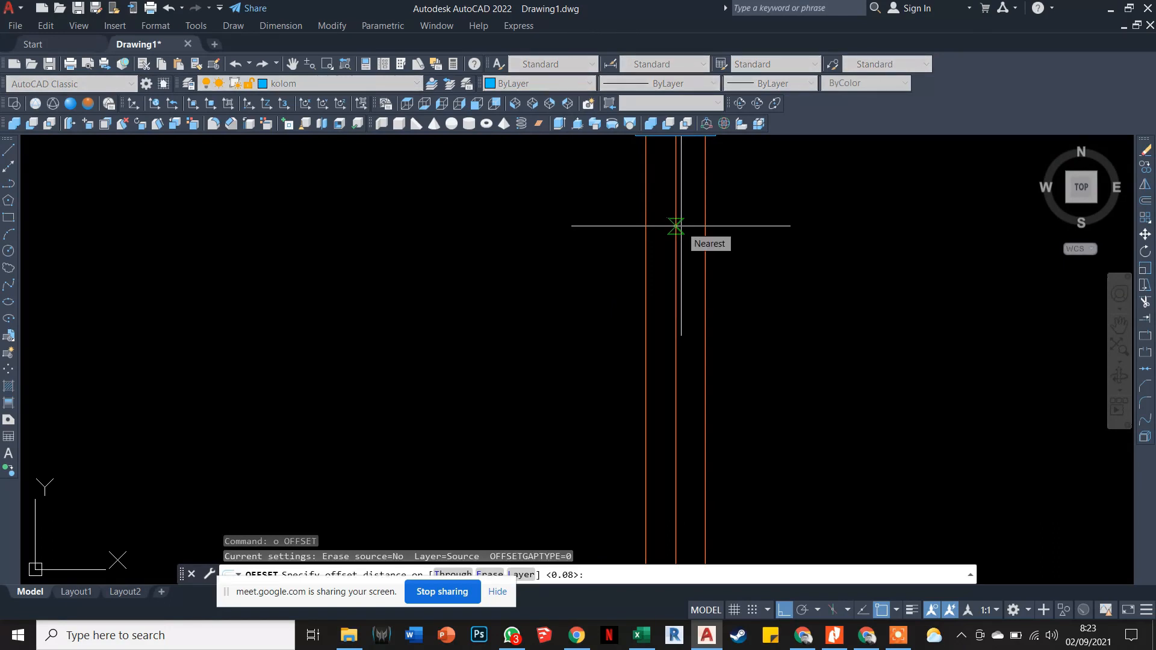
pyautogui.press('Escape')
pyautogui.press('Escape')
pyautogui.press('Escape')
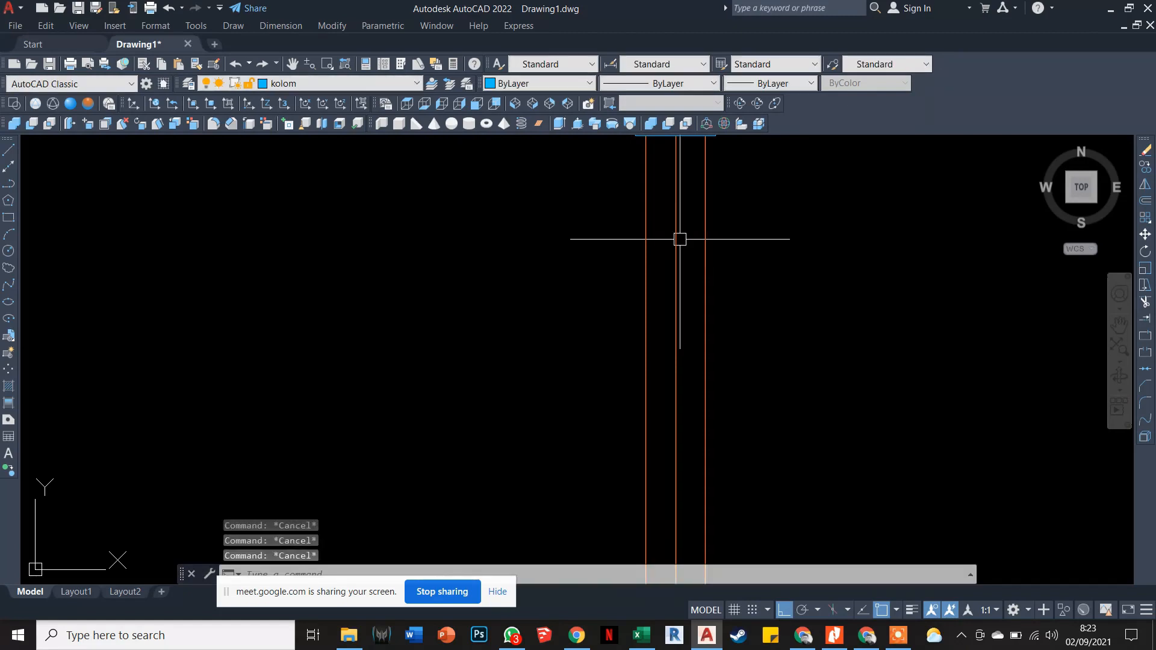
pyautogui.write('o')
pyautogui.press('Return')
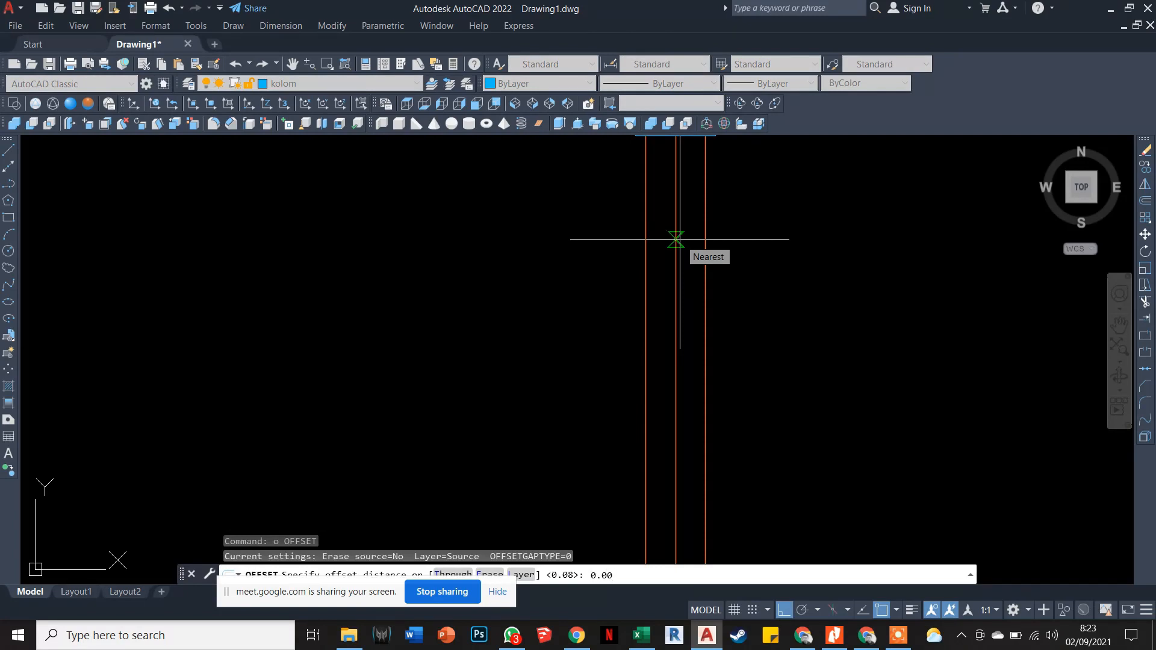
pyautogui.press('Return')
pyautogui.click(678, 244)
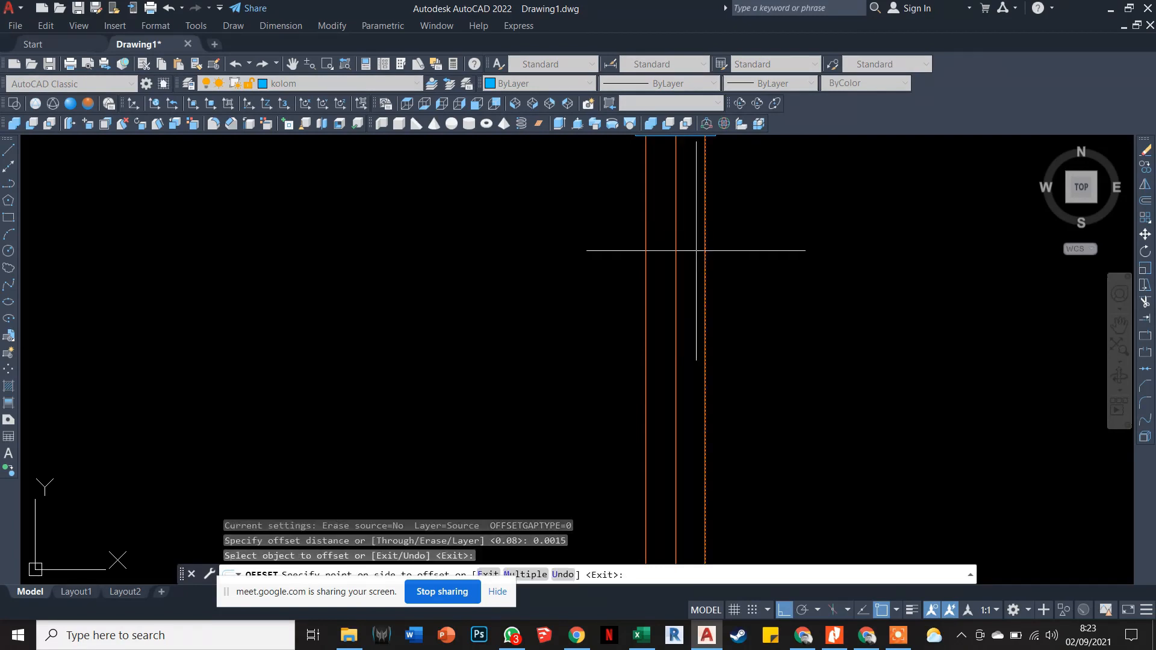
pyautogui.press('Escape')
# Offset both outer lines of the room's right wall by 0.015 towards its middle line, and delete that middle line.
pyautogui.write('o')
pyautogui.press('Return')
pyautogui.write('0.0')
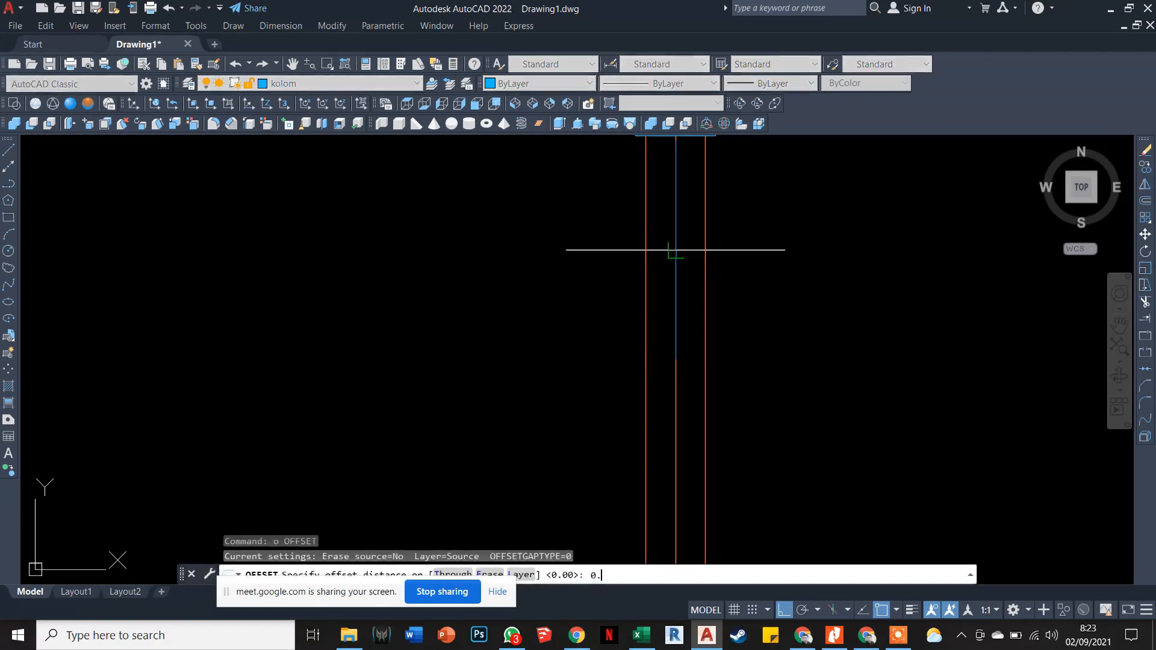
pyautogui.press('Return')
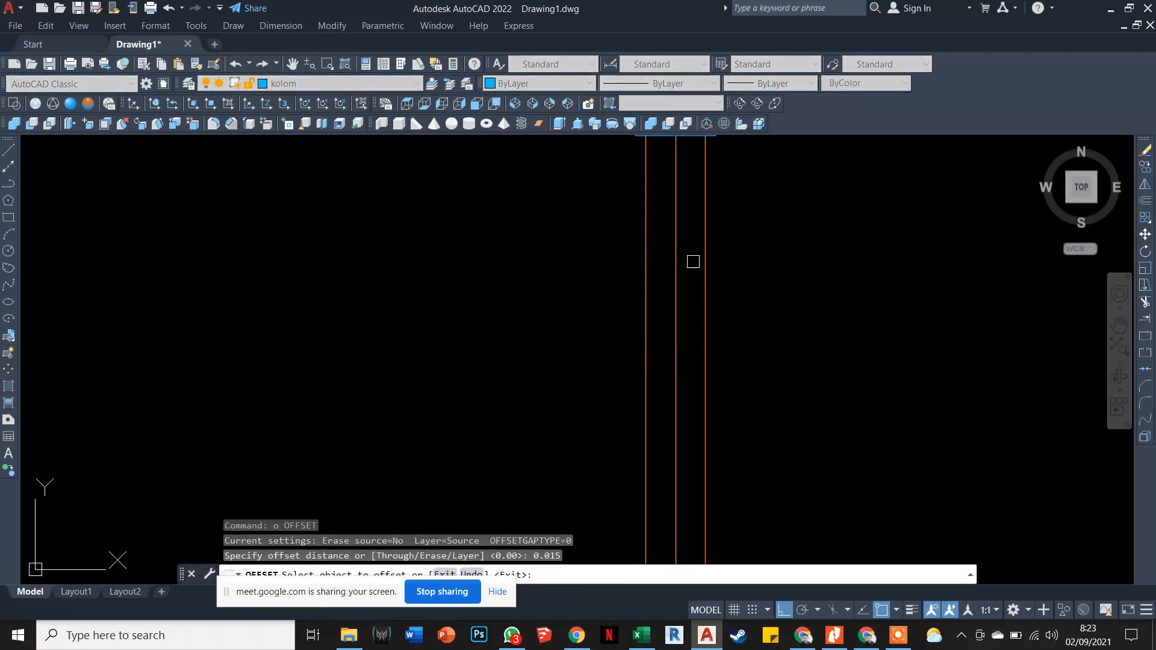
pyautogui.click(703, 261)
pyautogui.click(692, 266)
pyautogui.click(648, 266)
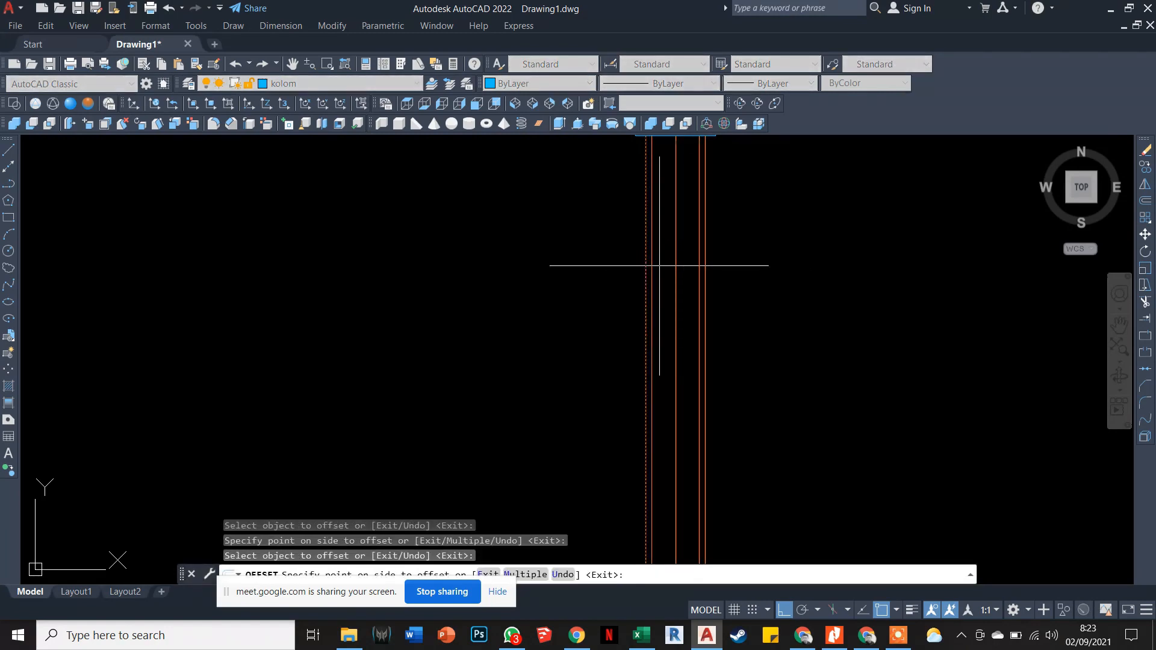
pyautogui.click(665, 260)
pyautogui.press('Escape')
pyautogui.click(674, 252)
pyautogui.press('Delete')
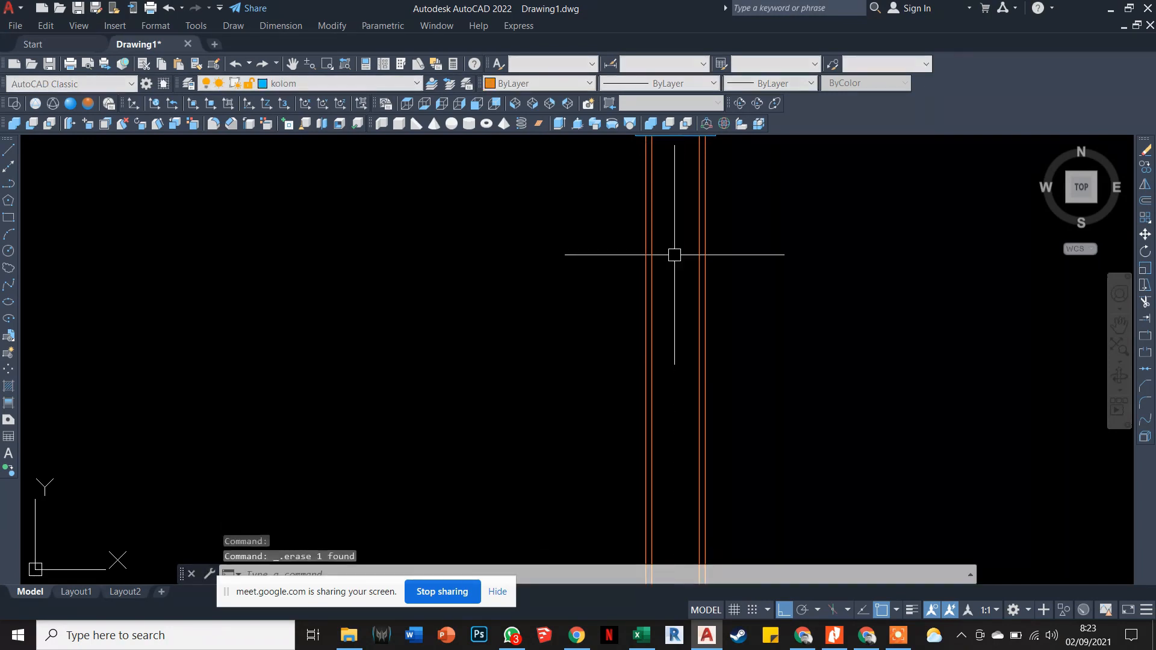
# Examine the right wall's double lines and how they meet the column at the room's top-right corner.
pyautogui.scroll(-5, 673, 254)
pyautogui.scroll(3, 690, 253)
pyautogui.scroll(2, 689, 222)
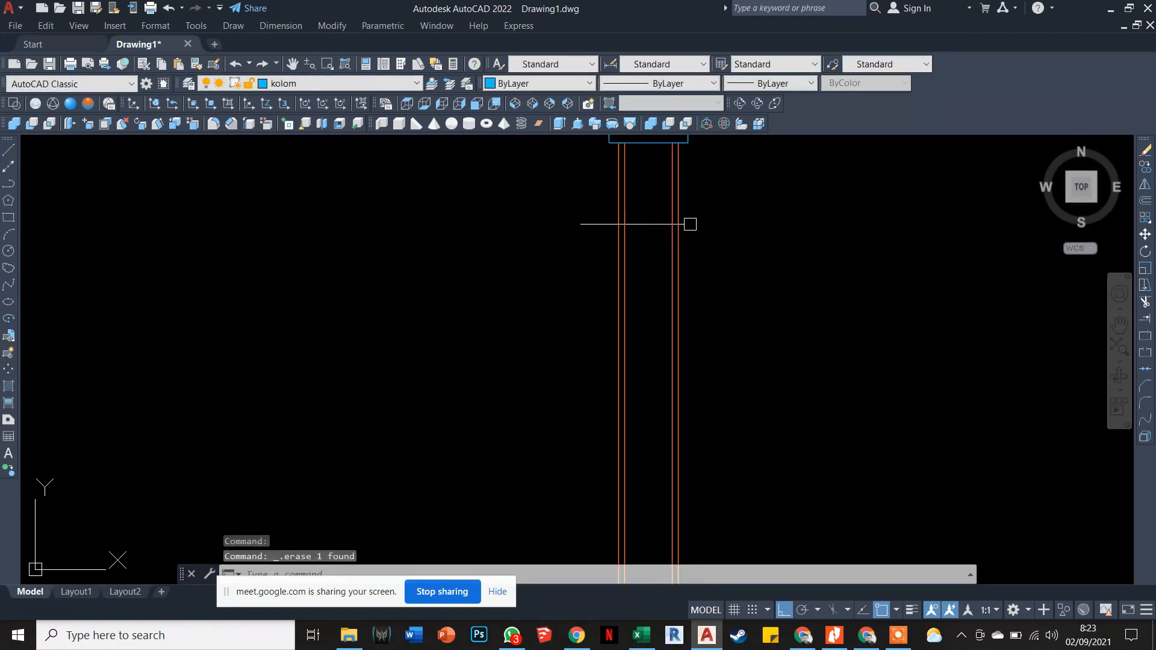
pyautogui.scroll(2, 679, 251)
pyautogui.scroll(-2, 660, 263)
pyautogui.scroll(-1, 660, 263)
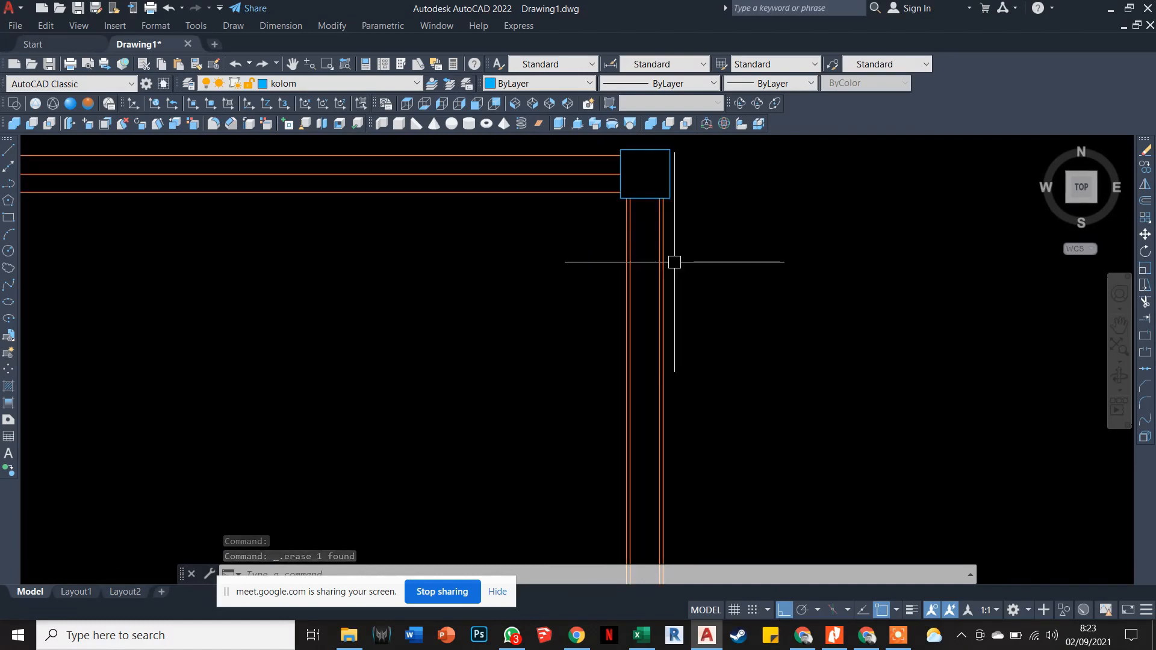
pyautogui.scroll(3, 674, 260)
pyautogui.scroll(-3, 632, 277)
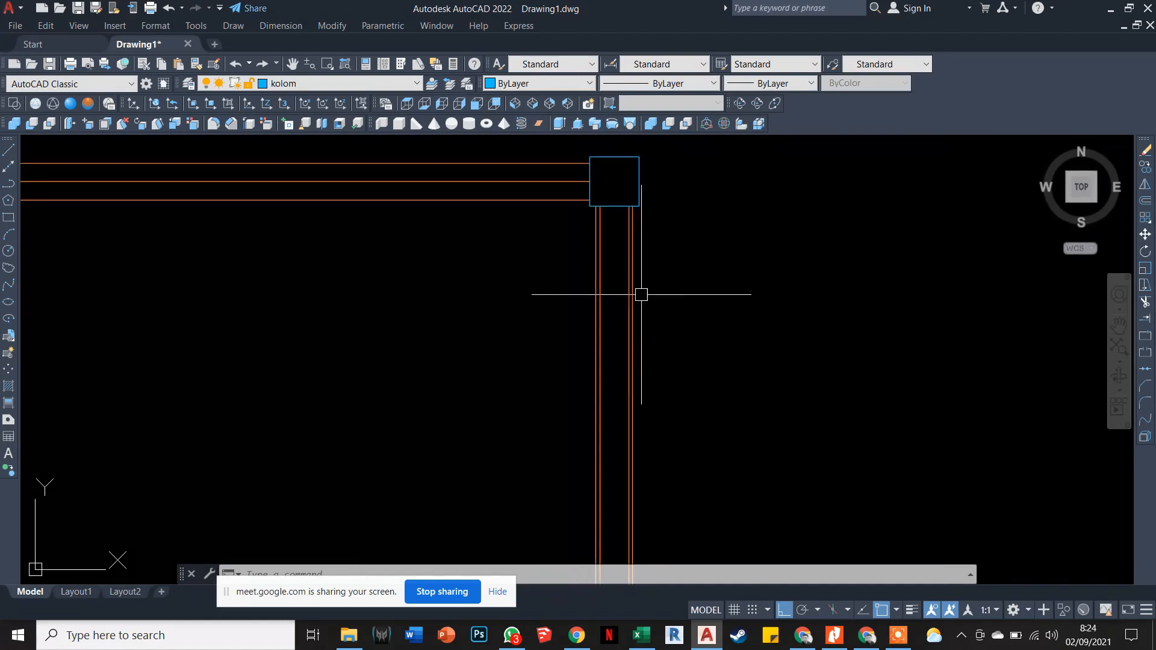
pyautogui.scroll(1, 640, 291)
pyautogui.scroll(-1, 651, 326)
pyautogui.scroll(2, 621, 285)
pyautogui.press('Escape')
pyautogui.press('Escape')
pyautogui.scroll(-2, 621, 285)
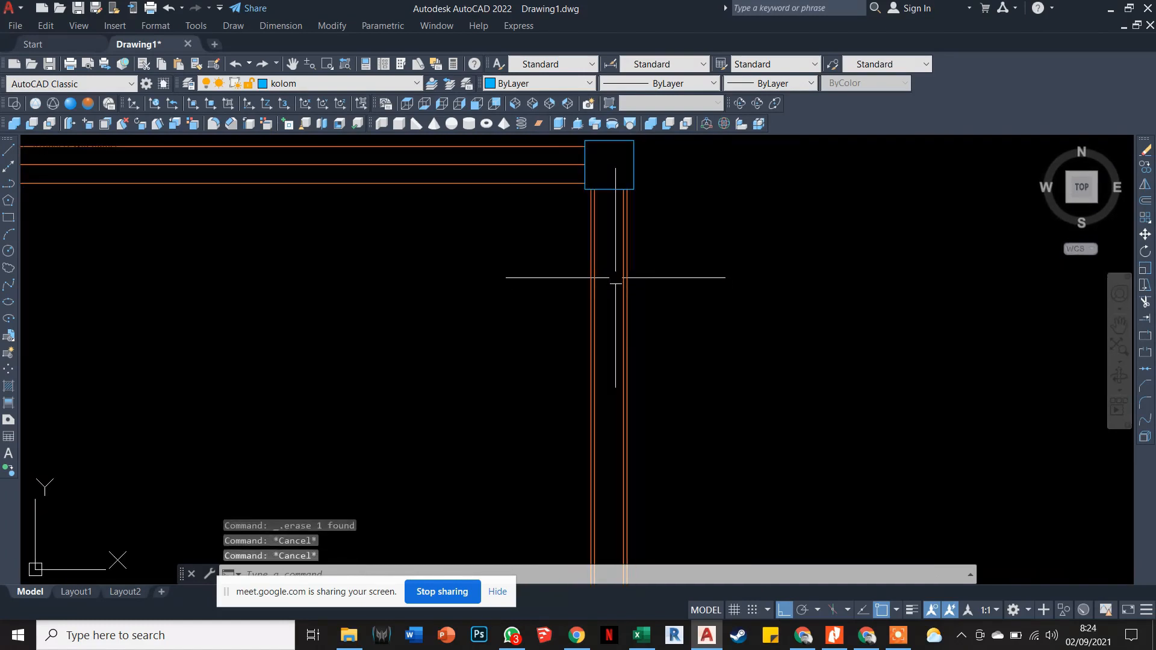
# Set up a predefined hatch with the ANSI31 pattern at angle 0 and scale 0.5.
pyautogui.press('Escape')
pyautogui.scroll(-3, 606, 259)
pyautogui.scroll(-1, 581, 311)
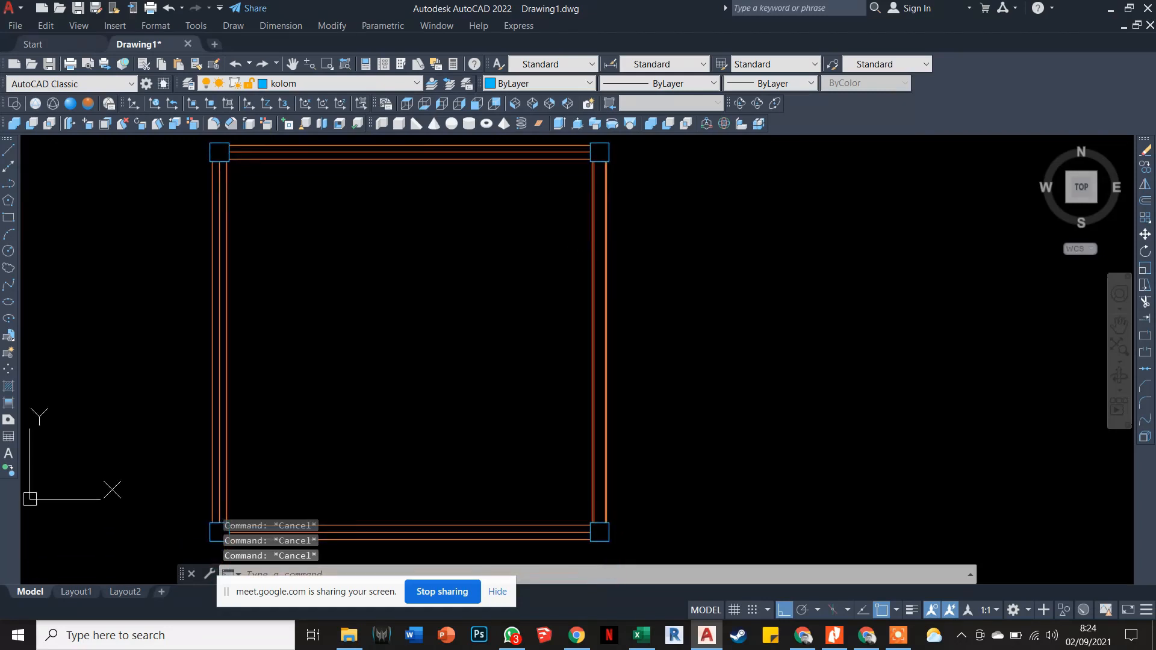
pyautogui.scroll(2, 594, 240)
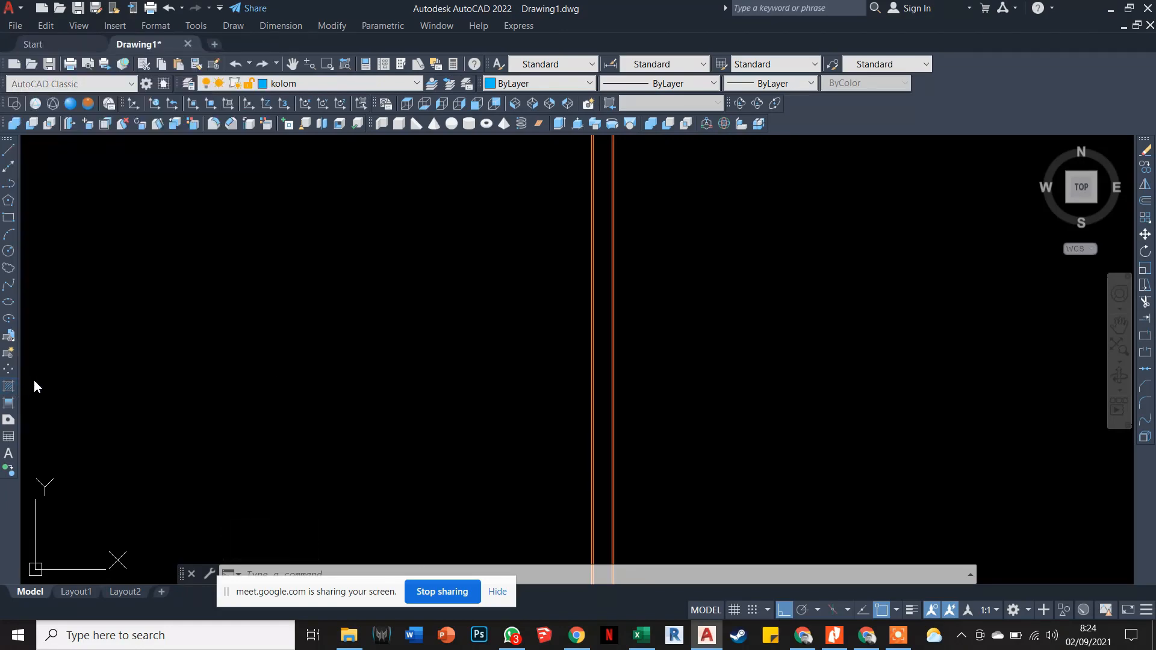
pyautogui.click(9, 386)
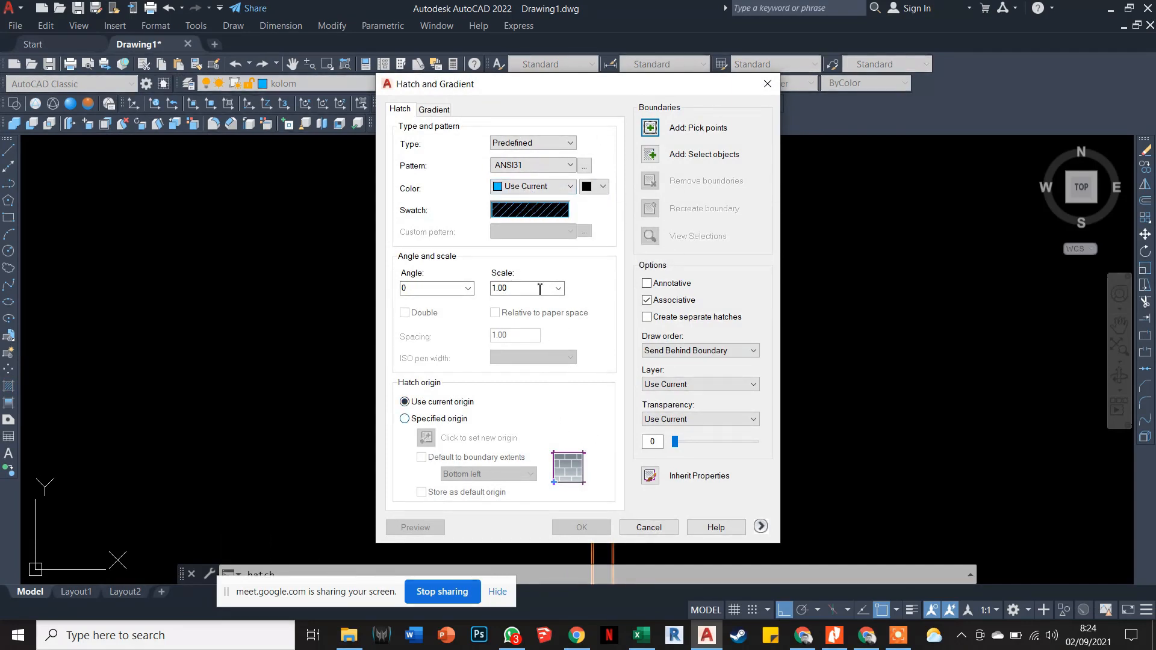
pyautogui.click(434, 109)
pyautogui.click(401, 110)
pyautogui.click(584, 166)
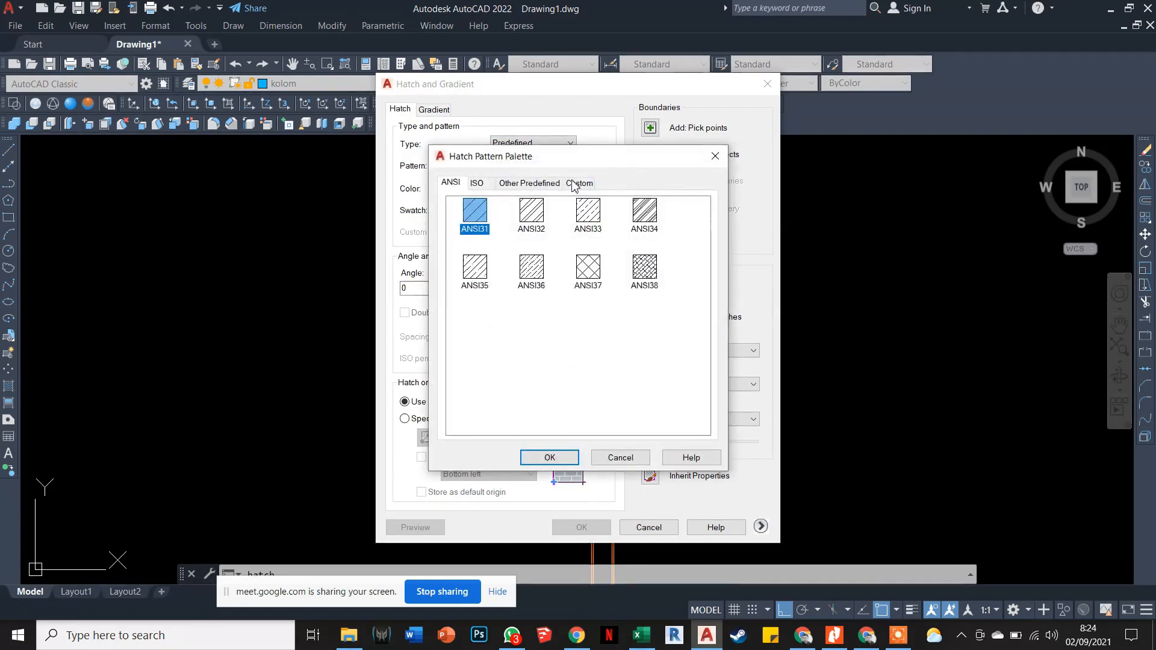
pyautogui.click(550, 458)
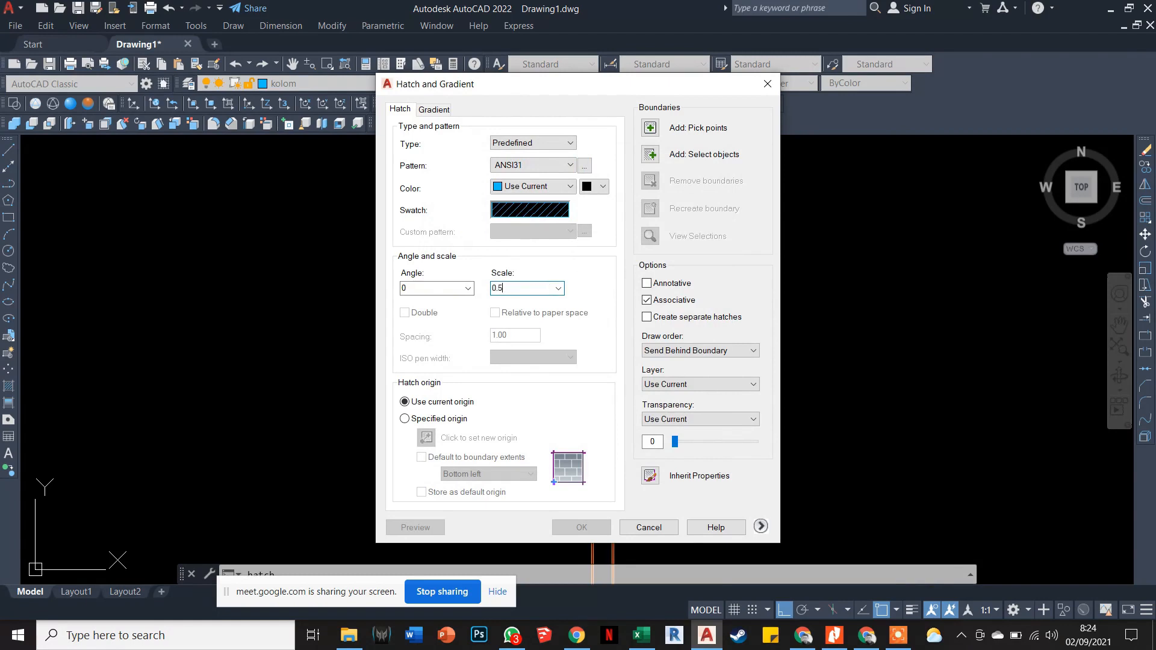
# Apply the hatch to the area between the inner lines of the room's right wall.
pyautogui.click(651, 134)
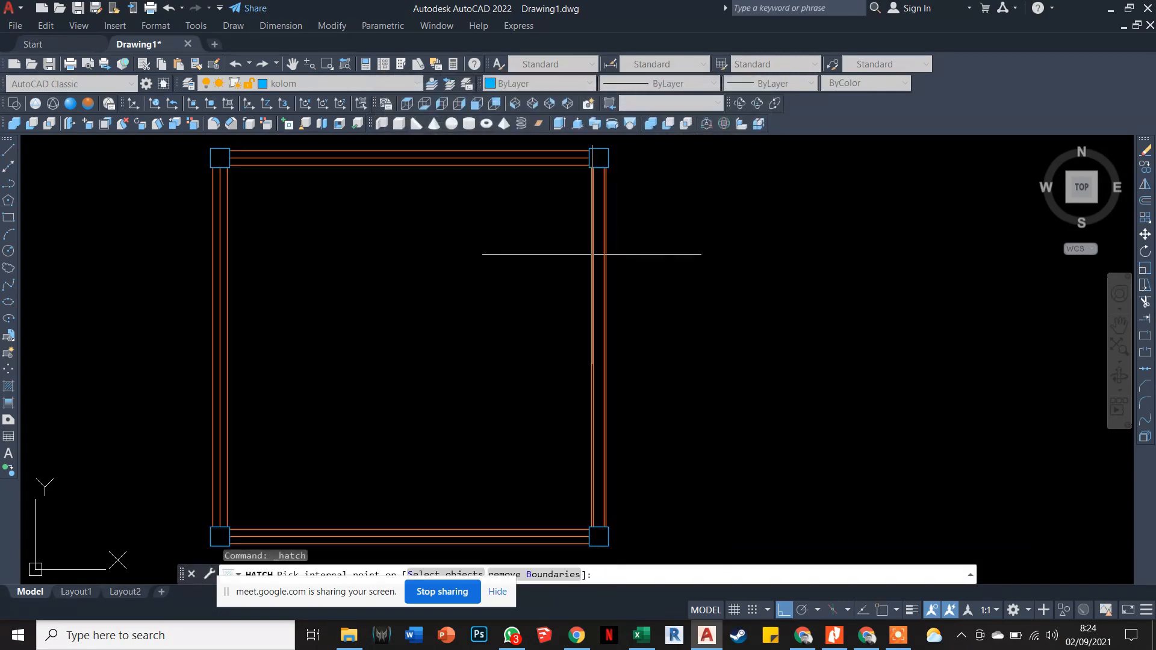
pyautogui.click(597, 247)
pyautogui.press('Return')
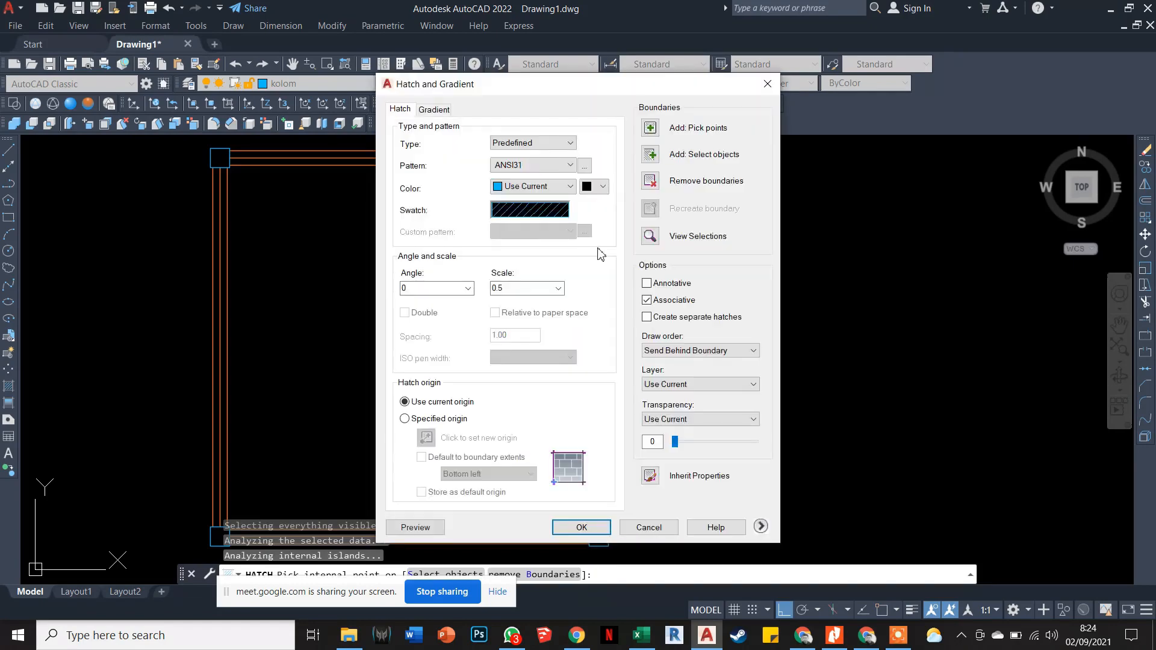
pyautogui.press('Return')
pyautogui.press('Escape')
pyautogui.scroll(-2, 626, 313)
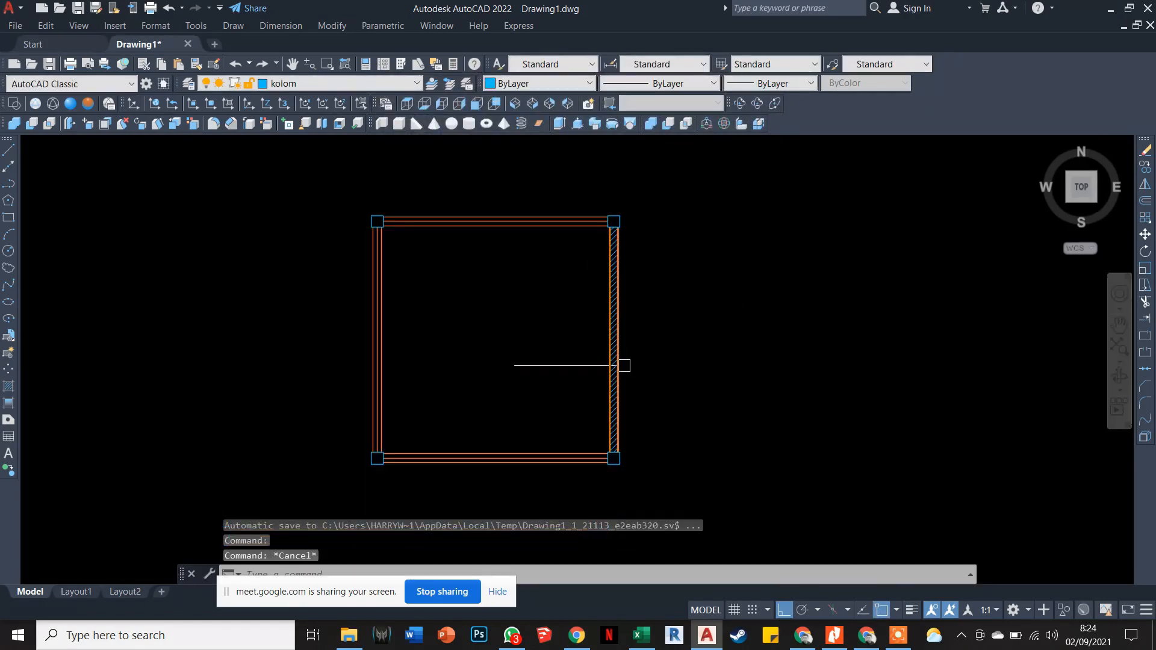
# Set the scale of the right wall's hatch to 0.30 and clear the selection.
pyautogui.scroll(2, 626, 365)
pyautogui.scroll(-1, 626, 361)
pyautogui.scroll(5, 623, 326)
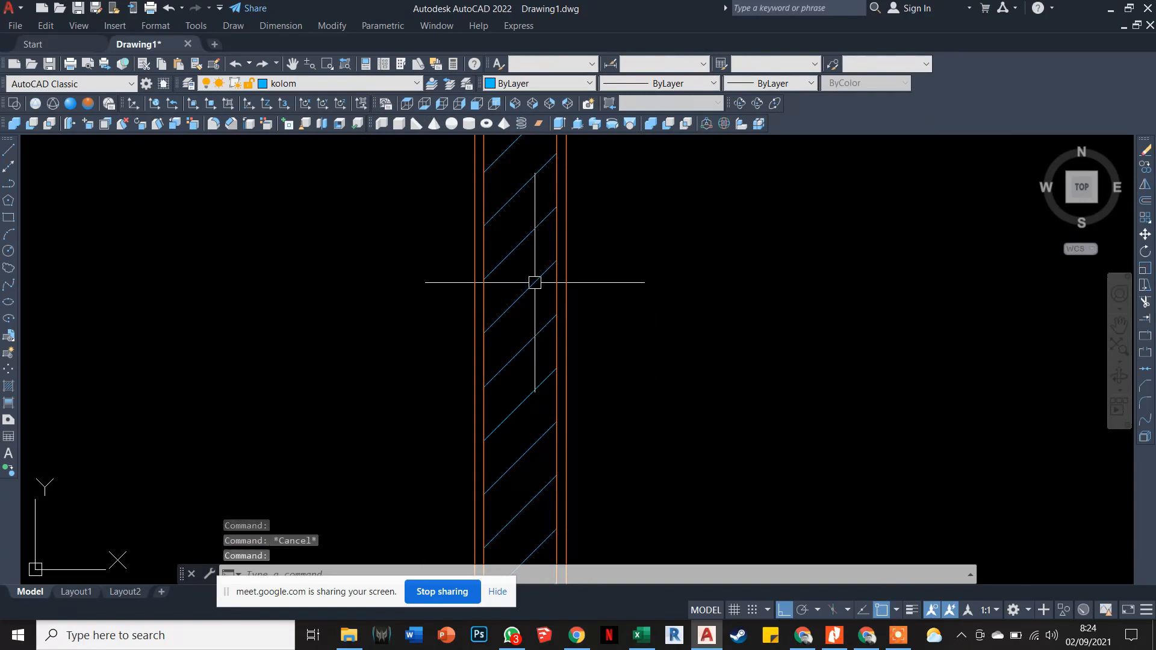
pyautogui.click(535, 281)
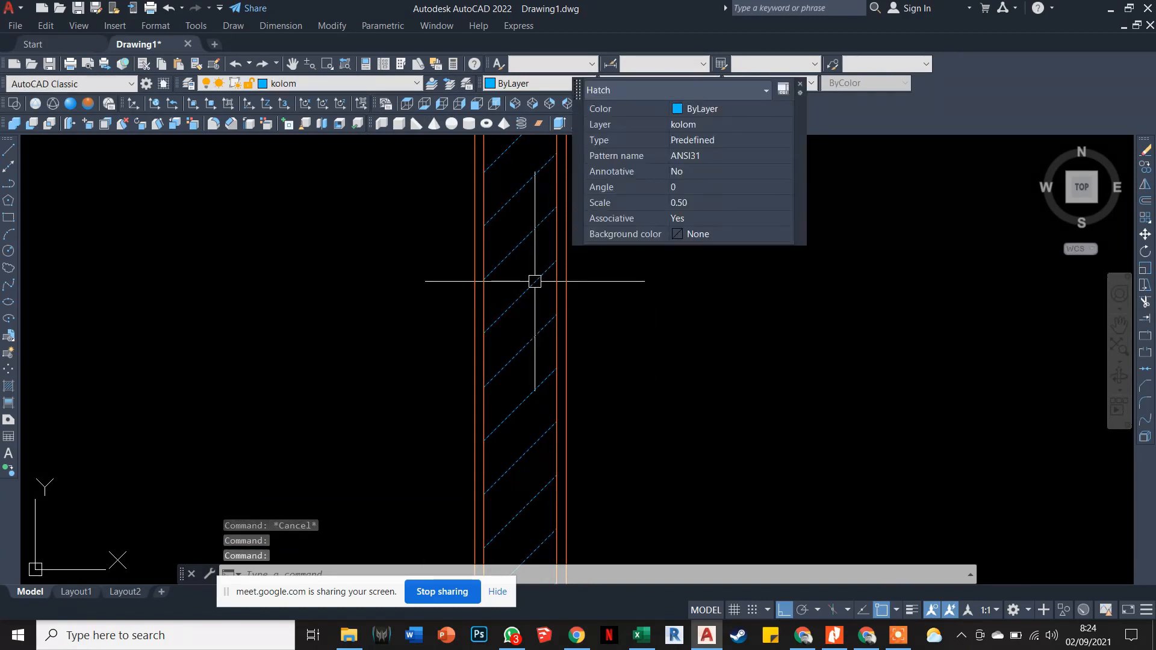
pyautogui.press('Escape')
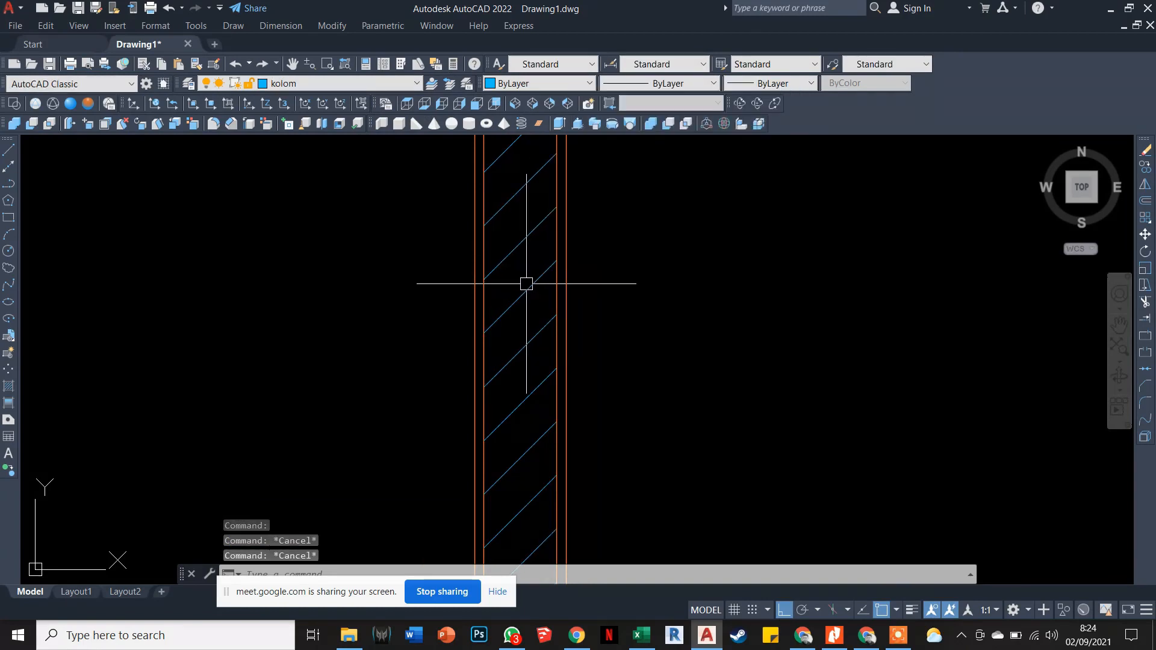
pyautogui.click(555, 248)
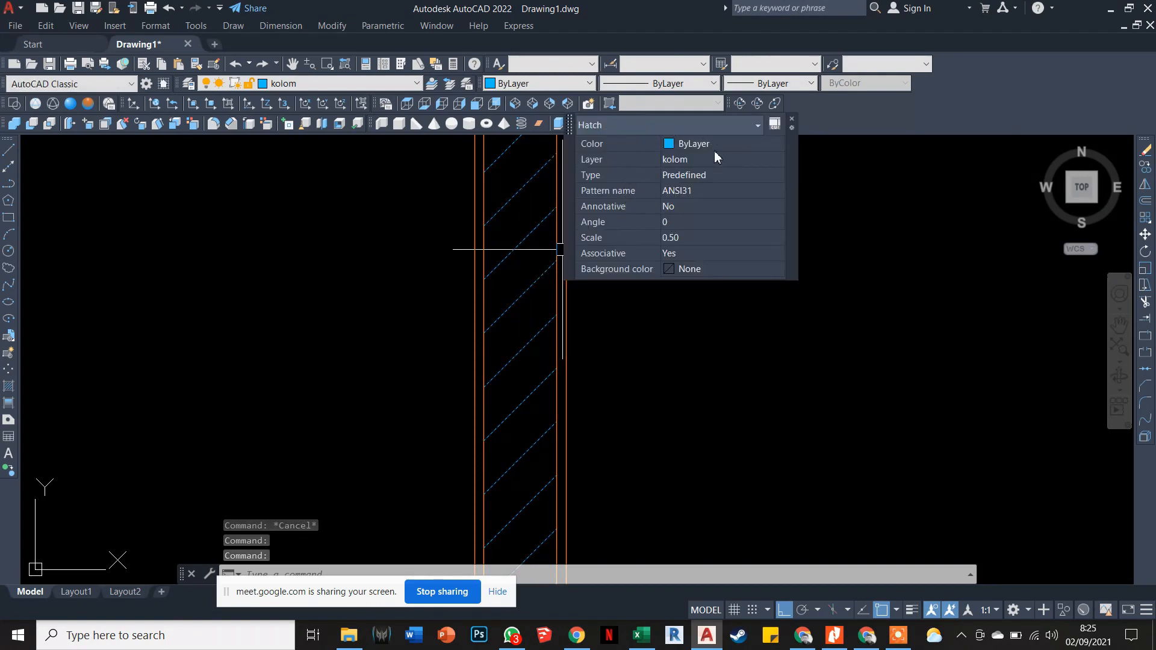
pyautogui.click(679, 239)
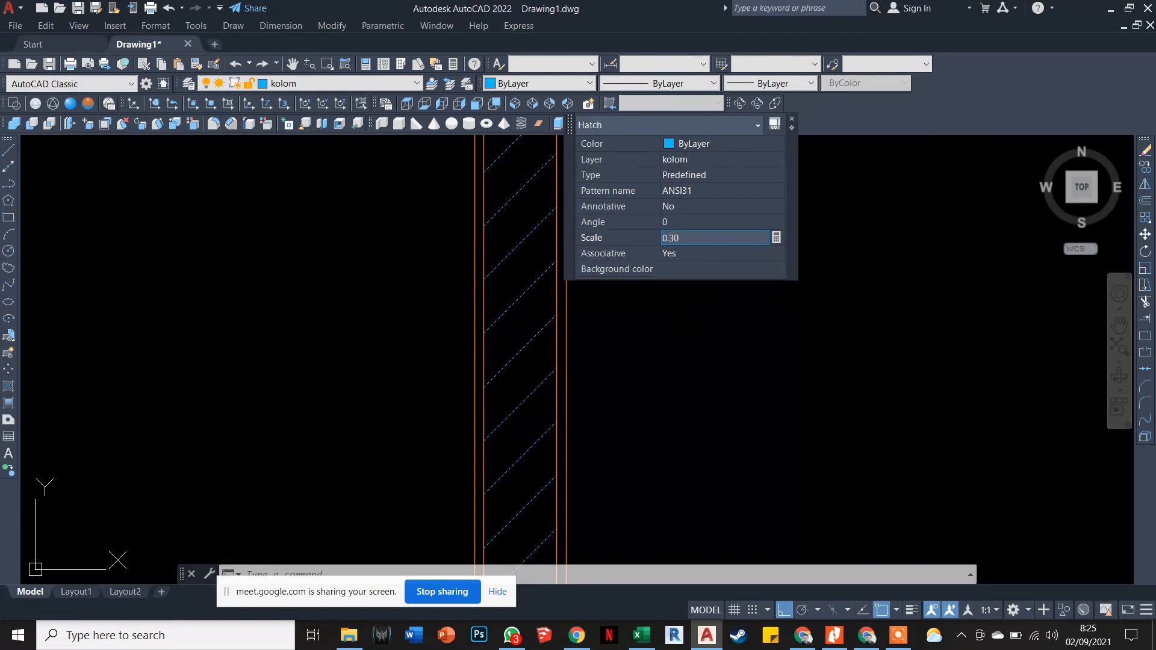
pyautogui.write('0.30')
pyautogui.press('Return')
pyautogui.press('Escape')
pyautogui.press('Escape')
pyautogui.scroll(-4, 626, 349)
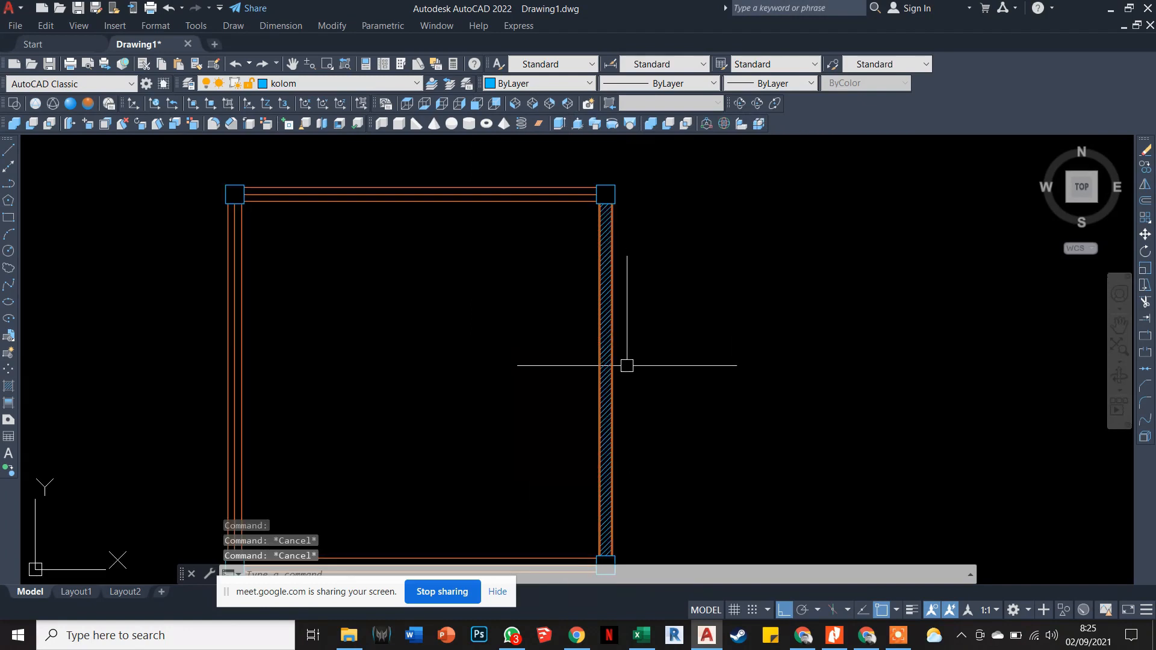
# Delete the middle line of the room's left wall.
pyautogui.moveTo(627, 366)
pyautogui.mouseDown(button='middle')
pyautogui.moveTo(635, 299)
pyautogui.moveTo(682, 331)
pyautogui.mouseUp(button='middle')
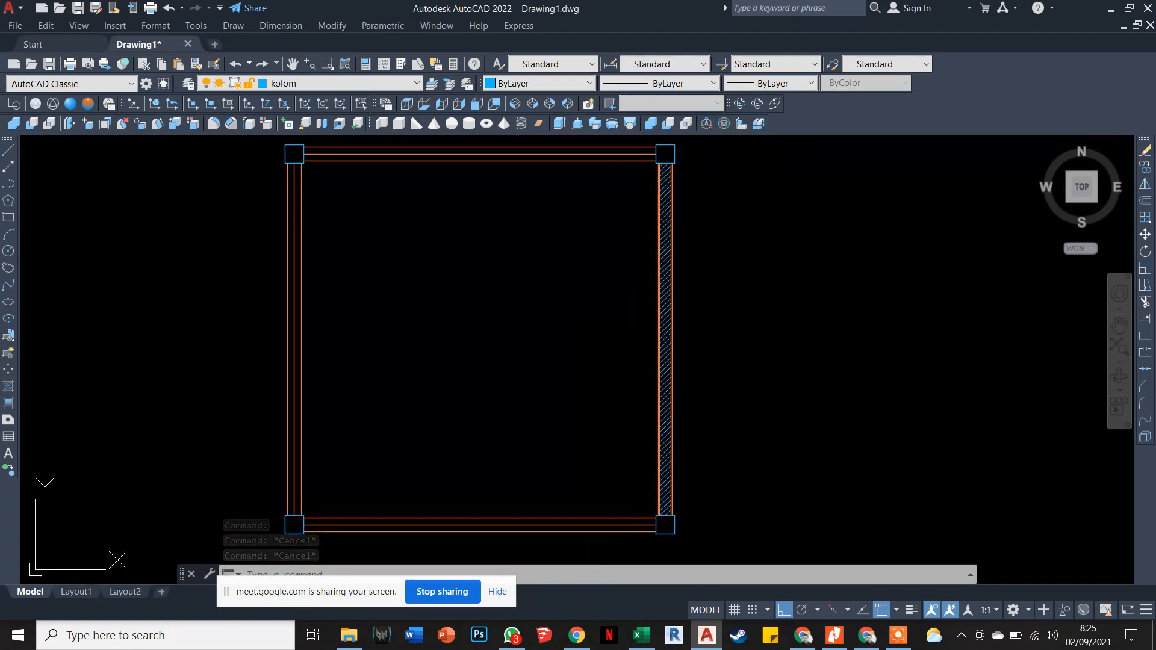
pyautogui.click(294, 217)
pyautogui.scroll(2, 294, 216)
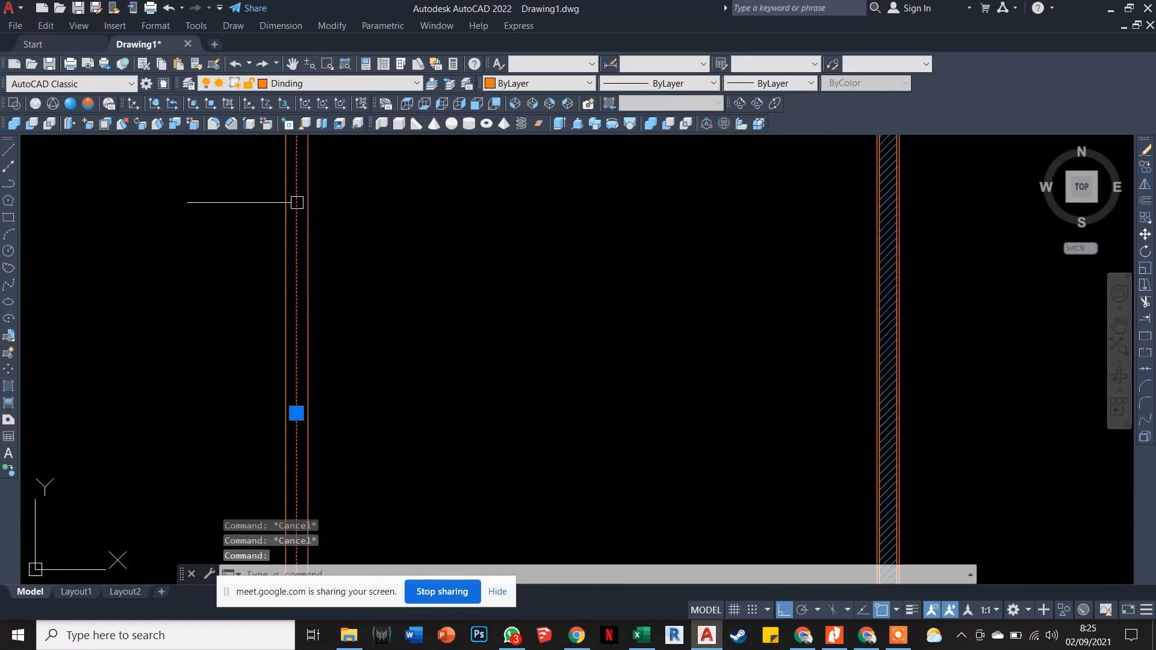
pyautogui.press('Delete')
pyautogui.press('Escape')
pyautogui.press('Escape')
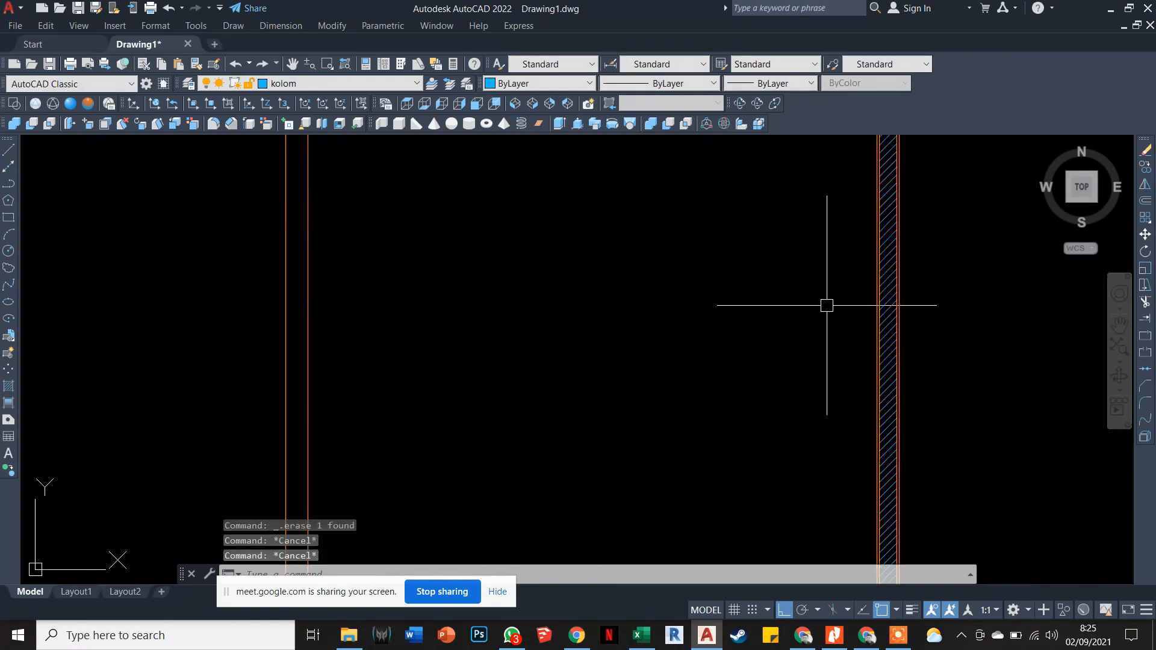
# Copy the right wall's two inner lines and hatch horizontally into the left wall.
pyautogui.write('co')
pyautogui.press('Return')
pyautogui.scroll(2, 895, 291)
pyautogui.scroll(5, 900, 282)
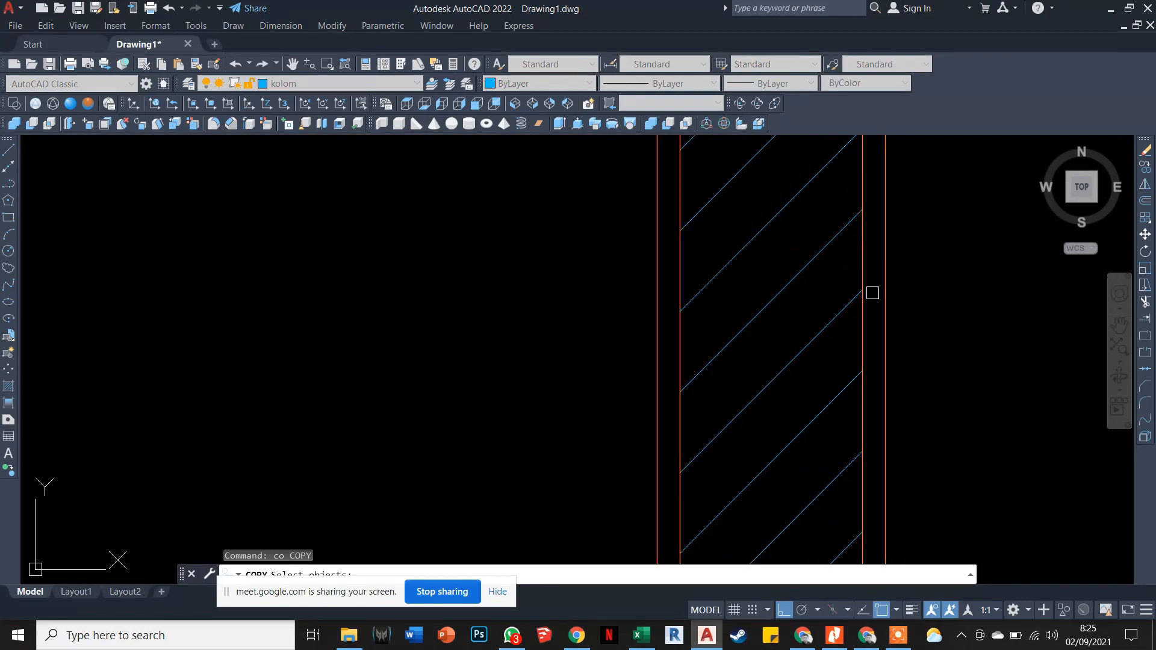
pyautogui.click(676, 258)
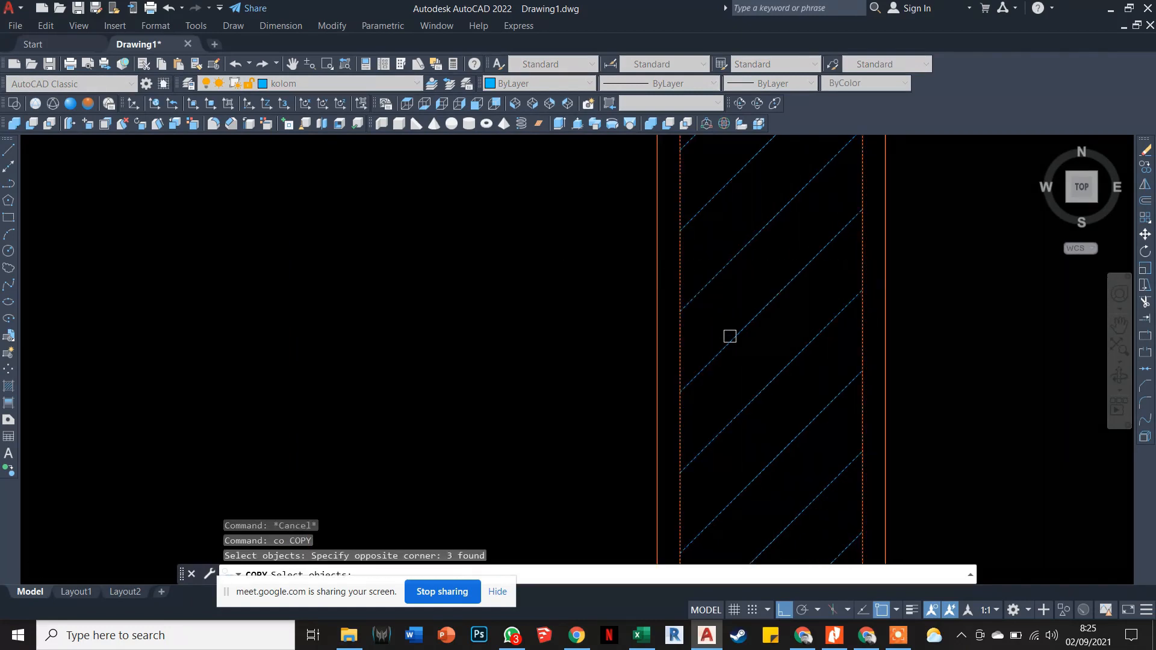
pyautogui.scroll(-3, 730, 333)
pyautogui.press('Return')
pyautogui.click(790, 328)
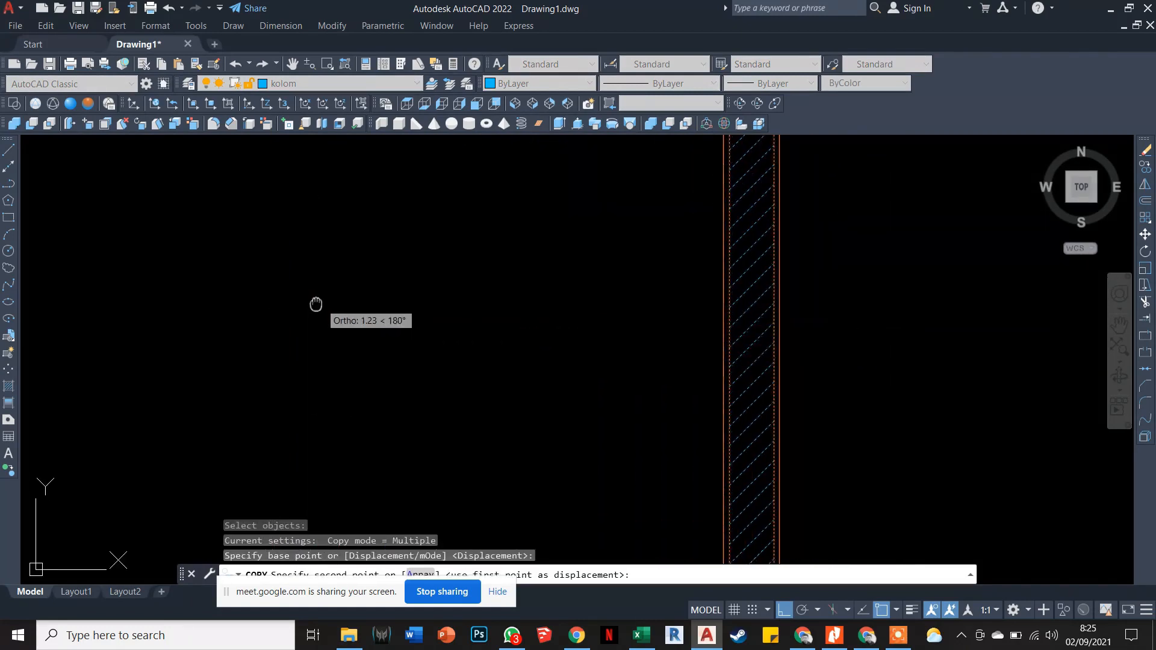
pyautogui.scroll(-5, 718, 325)
pyautogui.click(320, 333)
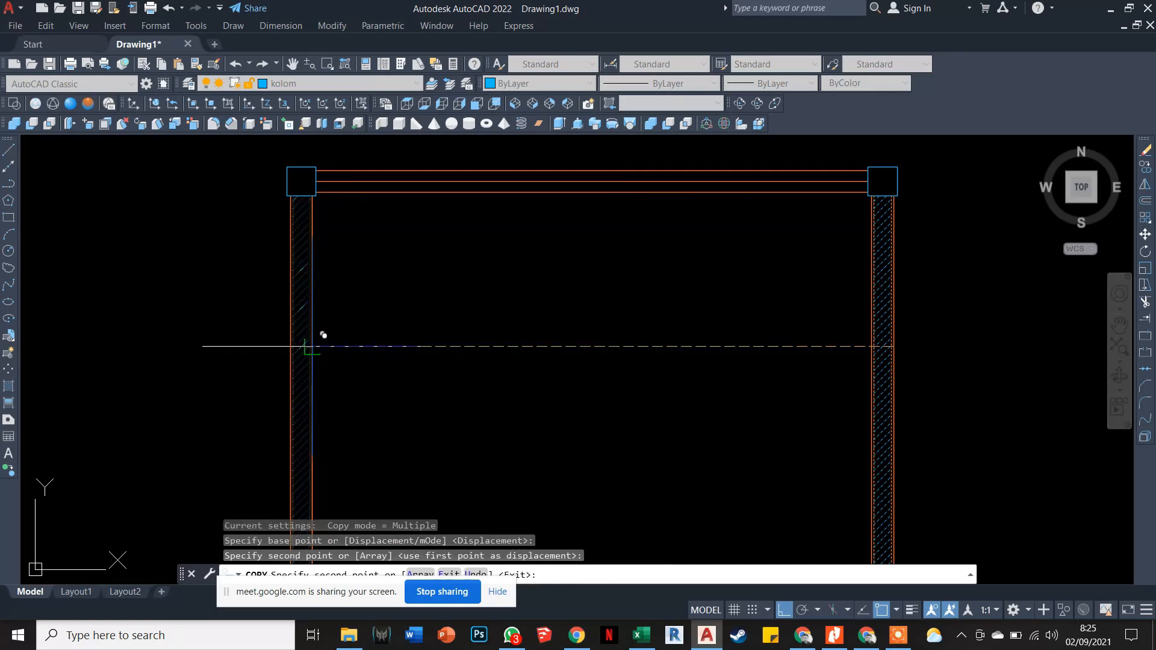
pyautogui.press('Escape')
pyautogui.scroll(-4, 543, 265)
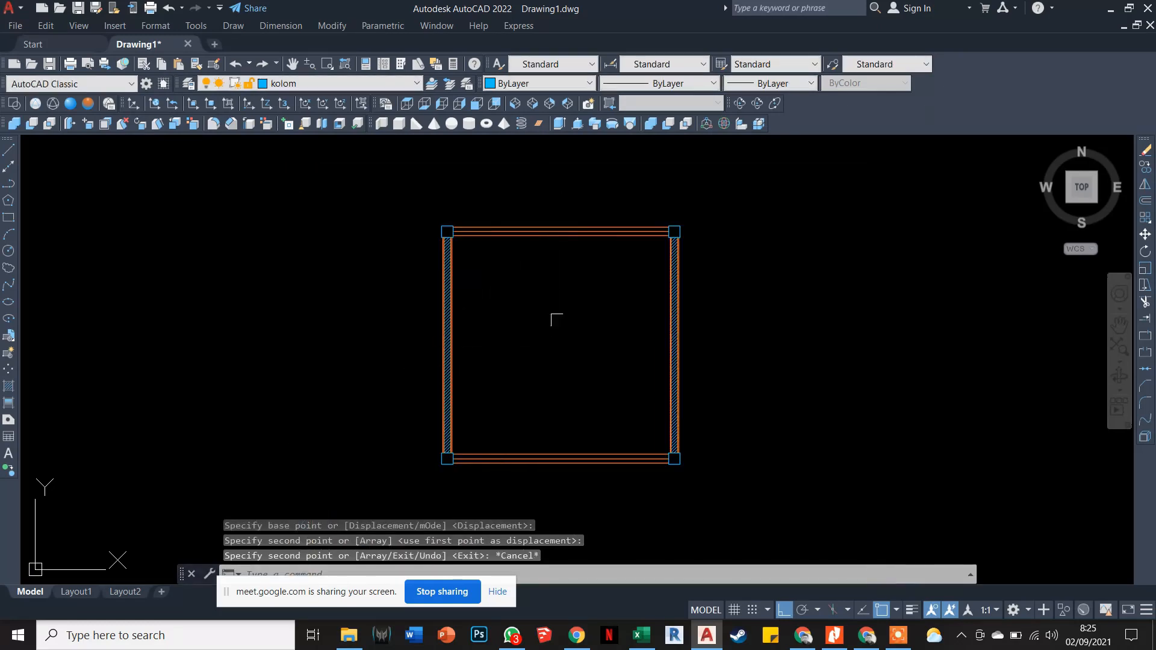
# Copy the right wall's lines and hatch about 2.35 horizontally to the free space right of the room.
pyautogui.scroll(2, 662, 258)
pyautogui.press('Escape')
pyautogui.press('Escape')
pyautogui.press('Escape')
pyautogui.write('co')
pyautogui.press('space')
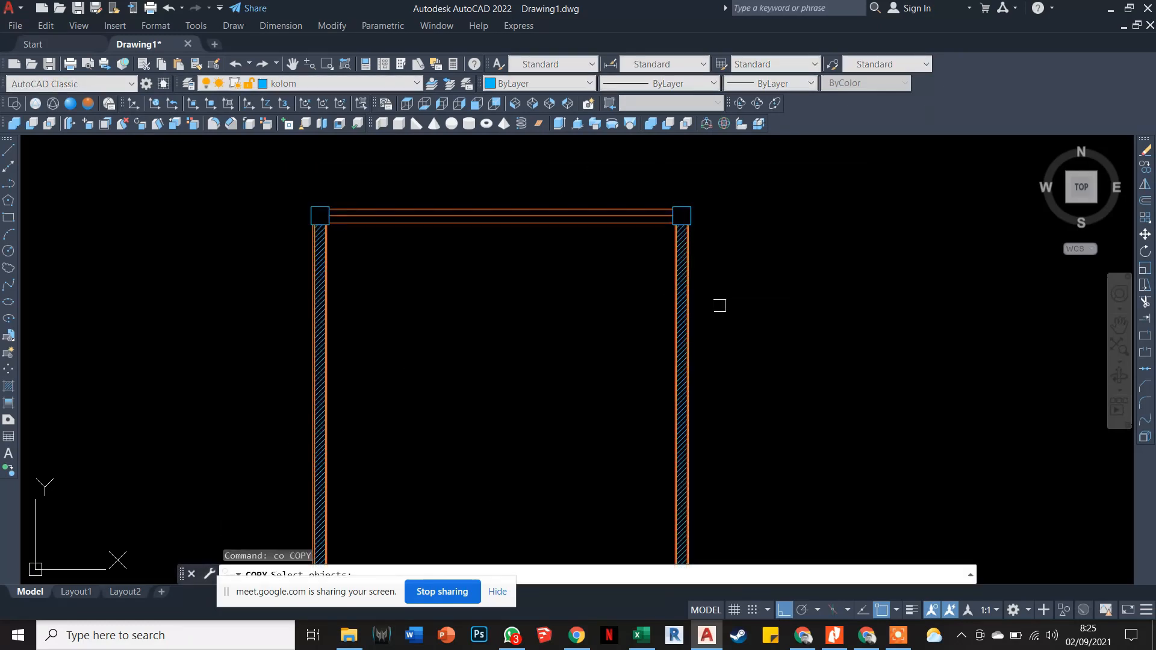
pyautogui.click(720, 305)
pyautogui.click(640, 309)
pyautogui.press('space')
pyautogui.click(625, 313)
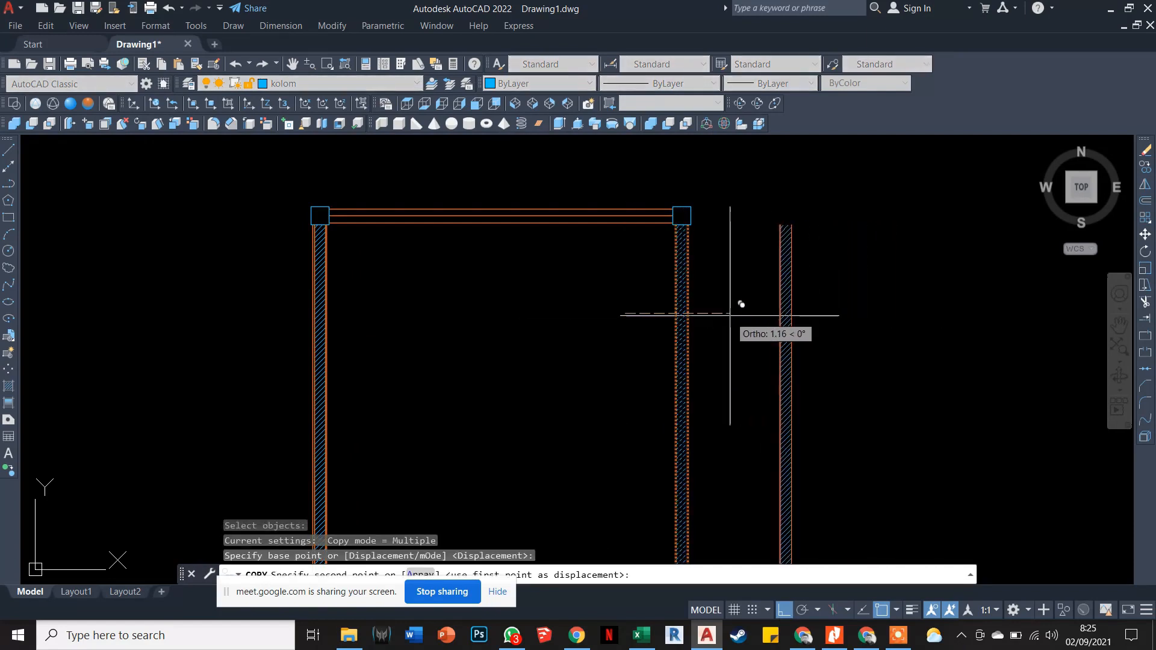
pyautogui.scroll(-2, 719, 316)
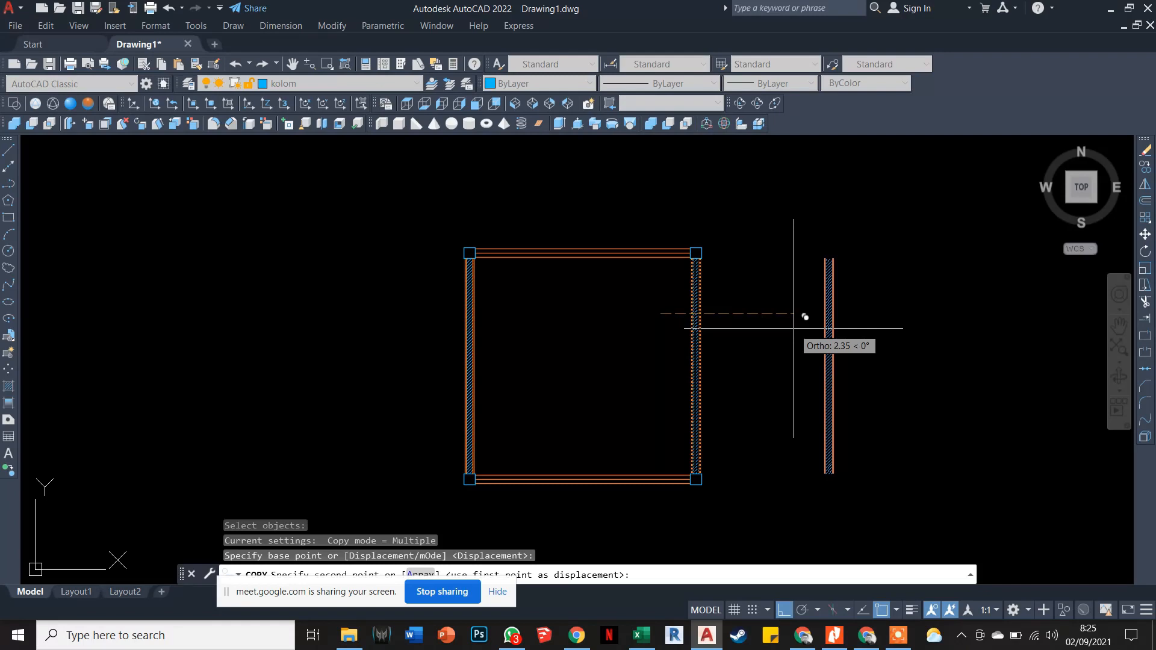
pyautogui.click(794, 328)
pyautogui.press('Escape')
pyautogui.press('Escape')
pyautogui.press('Escape')
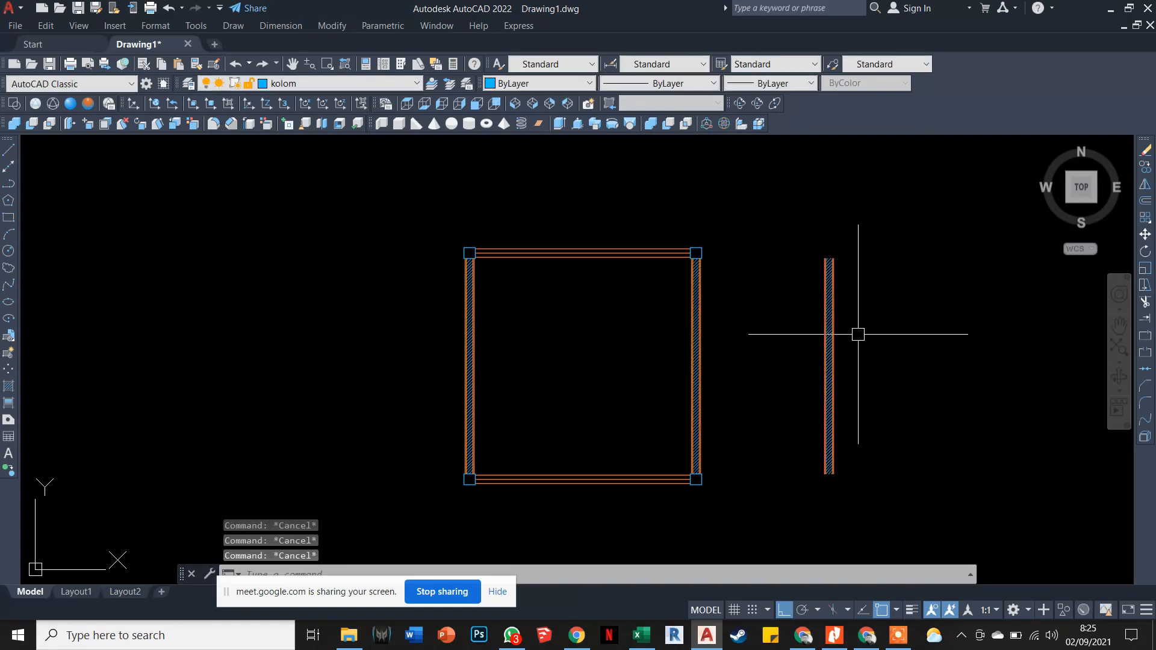
# Rotate the copied wall beside the room by 270° so that it lies horizontally.
pyautogui.write('o')
pyautogui.press('Return')
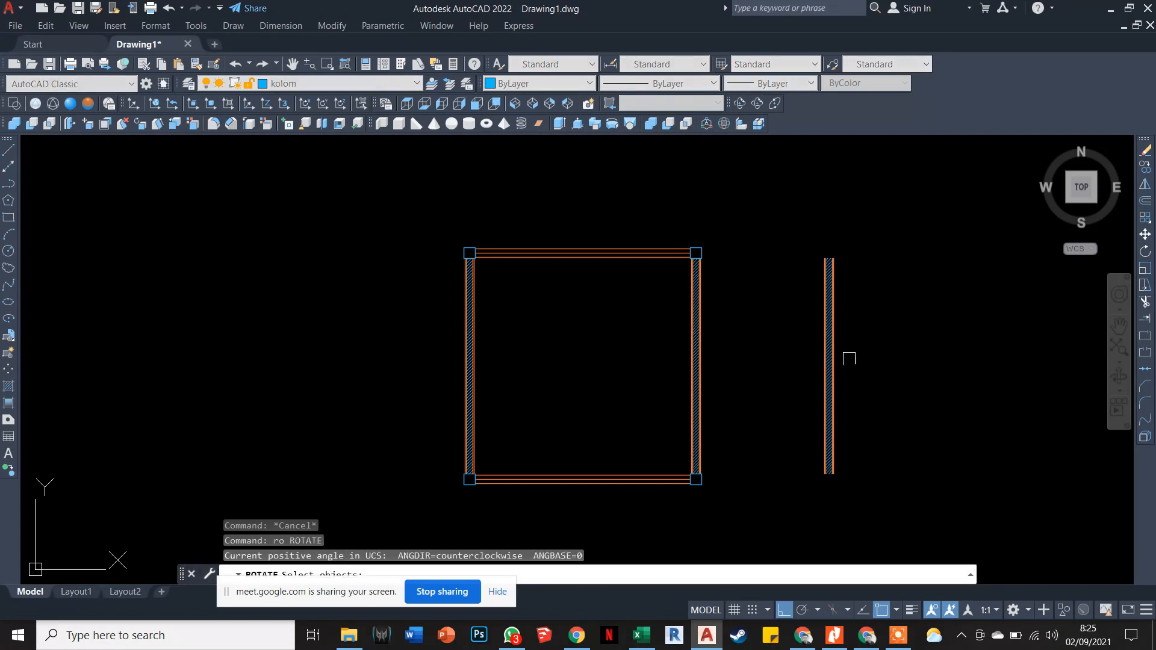
pyautogui.click(843, 356)
pyautogui.click(795, 316)
pyautogui.press('Return')
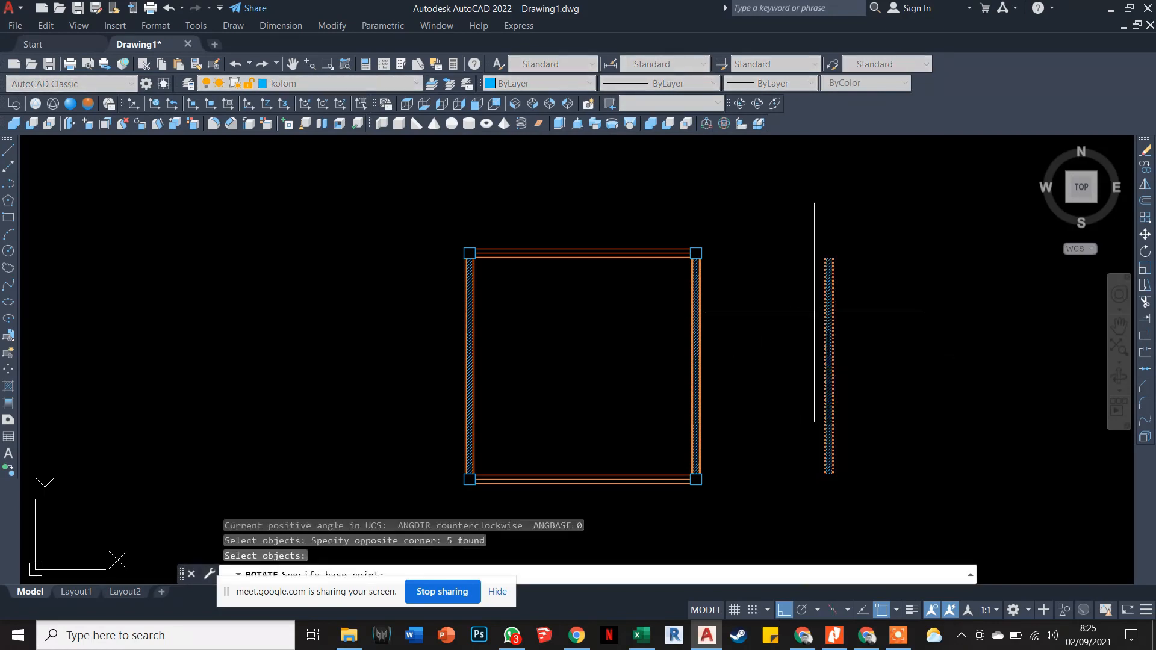
pyautogui.click(814, 313)
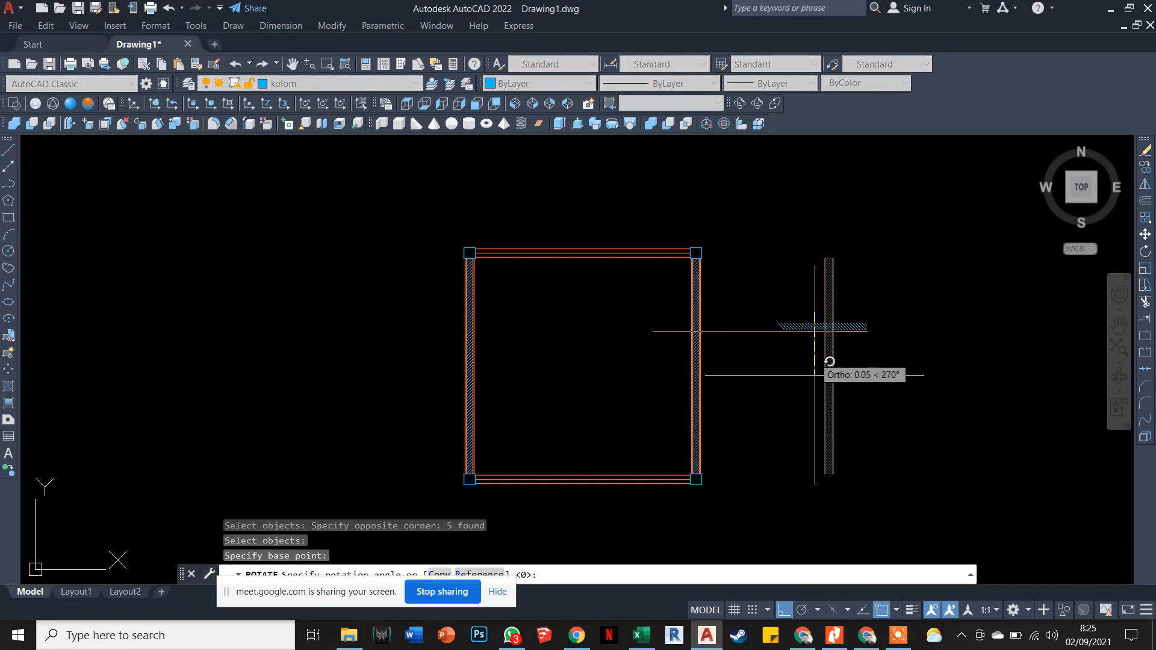
pyautogui.click(800, 499)
pyautogui.press('Escape')
# Delete the middle line of the room's top wall.
pyautogui.scroll(4, 692, 264)
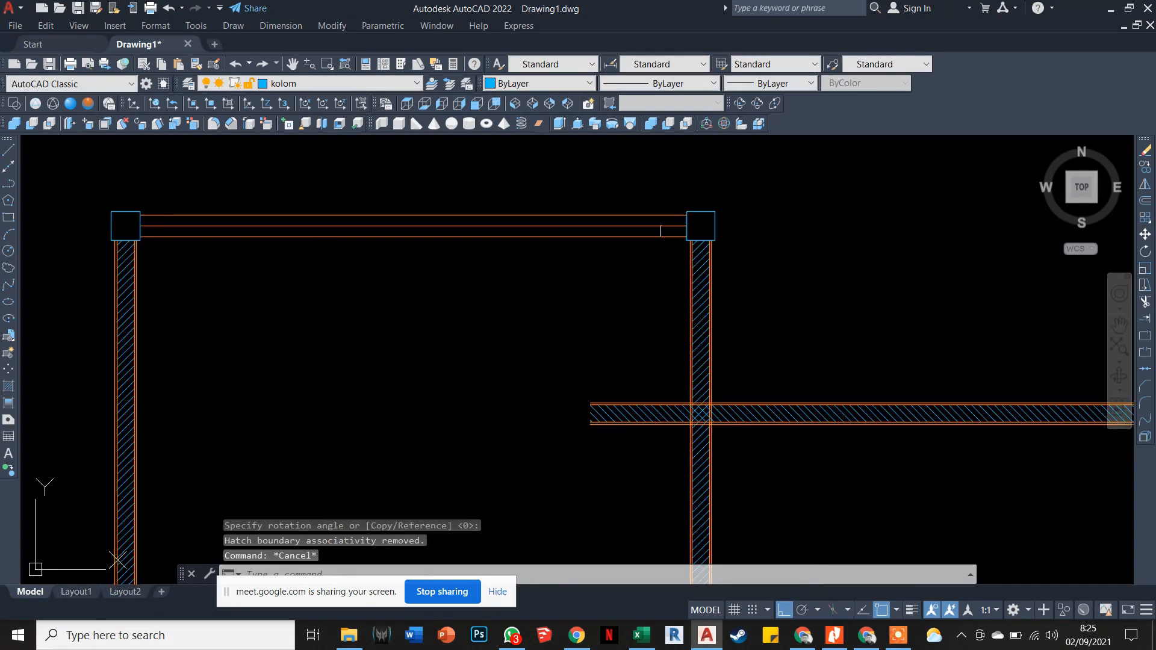
pyautogui.click(666, 230)
pyautogui.press('Delete')
# Move the rotated wall by its lower-right endpoint to where the top wall's lower line meets the top-right column.
pyautogui.scroll(-2, 721, 298)
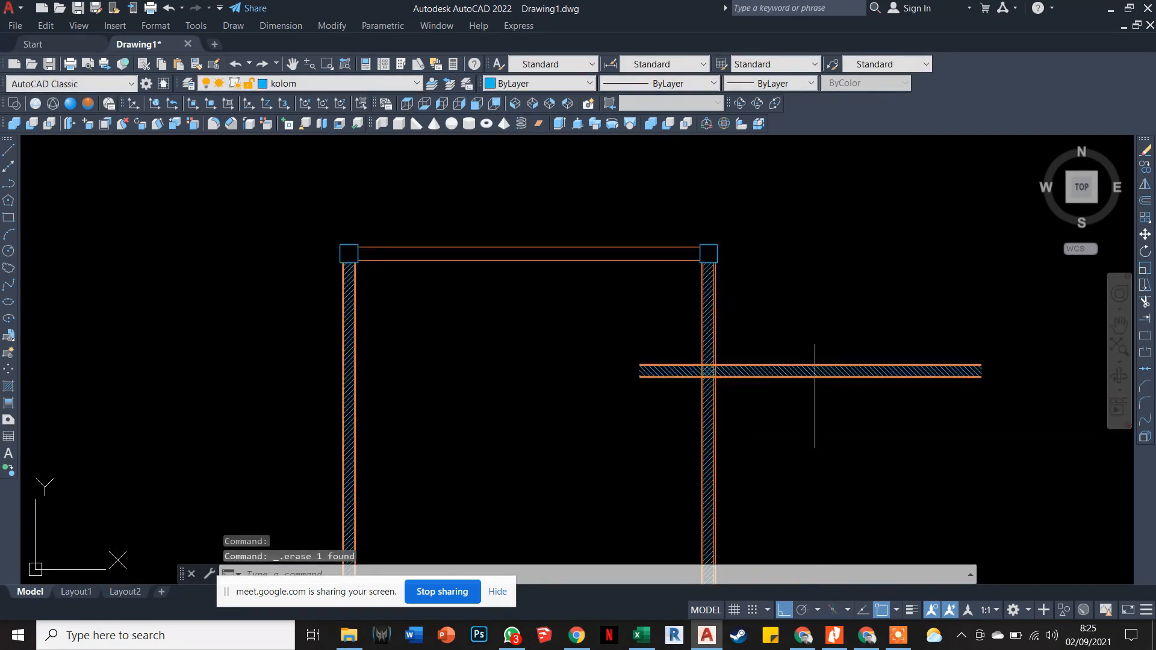
pyautogui.write('m')
pyautogui.press('Return')
pyautogui.click(904, 405)
pyautogui.click(867, 320)
pyautogui.scroll(4, 982, 392)
pyautogui.press('Return')
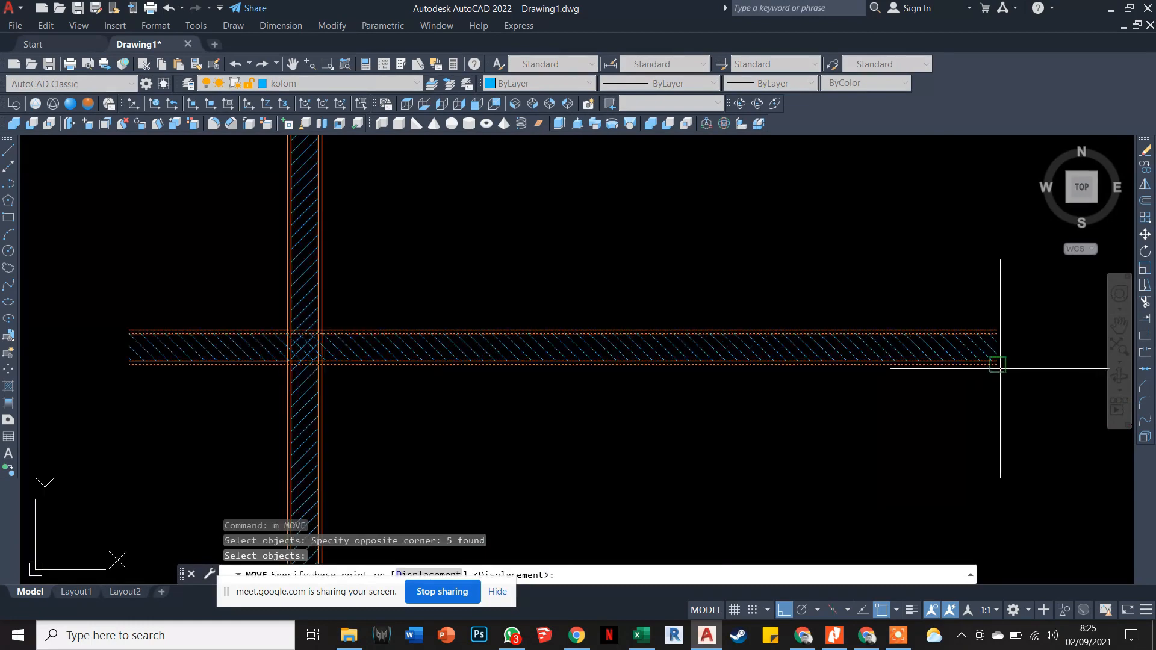
pyautogui.click(997, 363)
pyautogui.scroll(-3, 722, 271)
pyautogui.scroll(3, 683, 271)
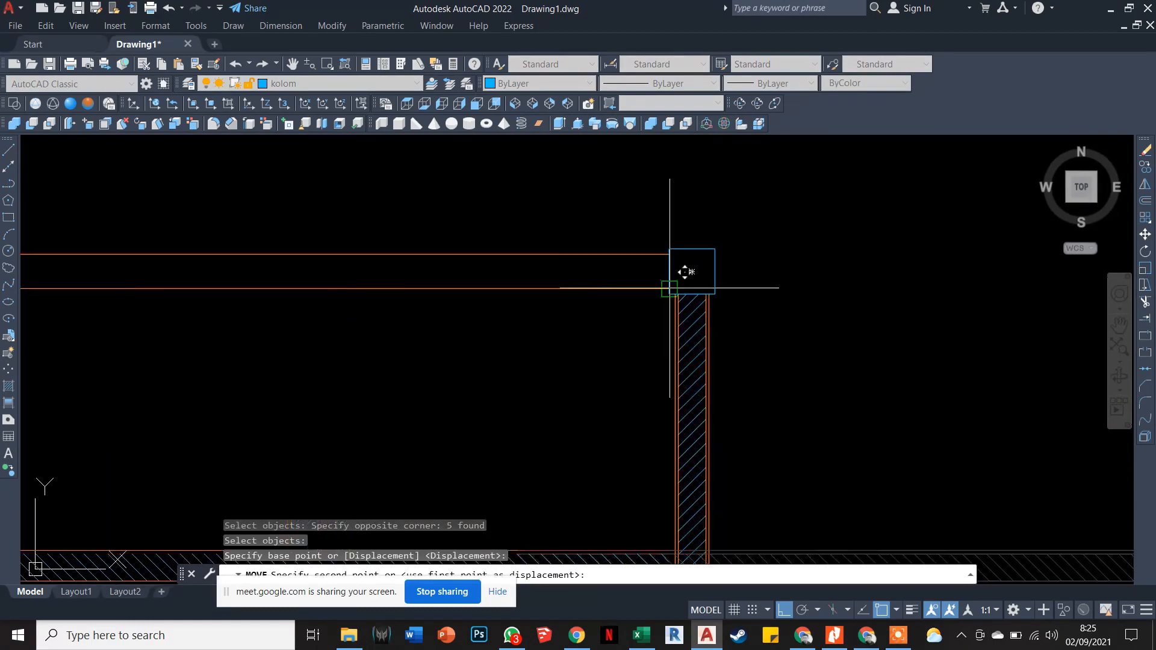
pyautogui.click(665, 286)
# Delete the middle line of the room's bottom wall.
pyautogui.scroll(-3, 665, 286)
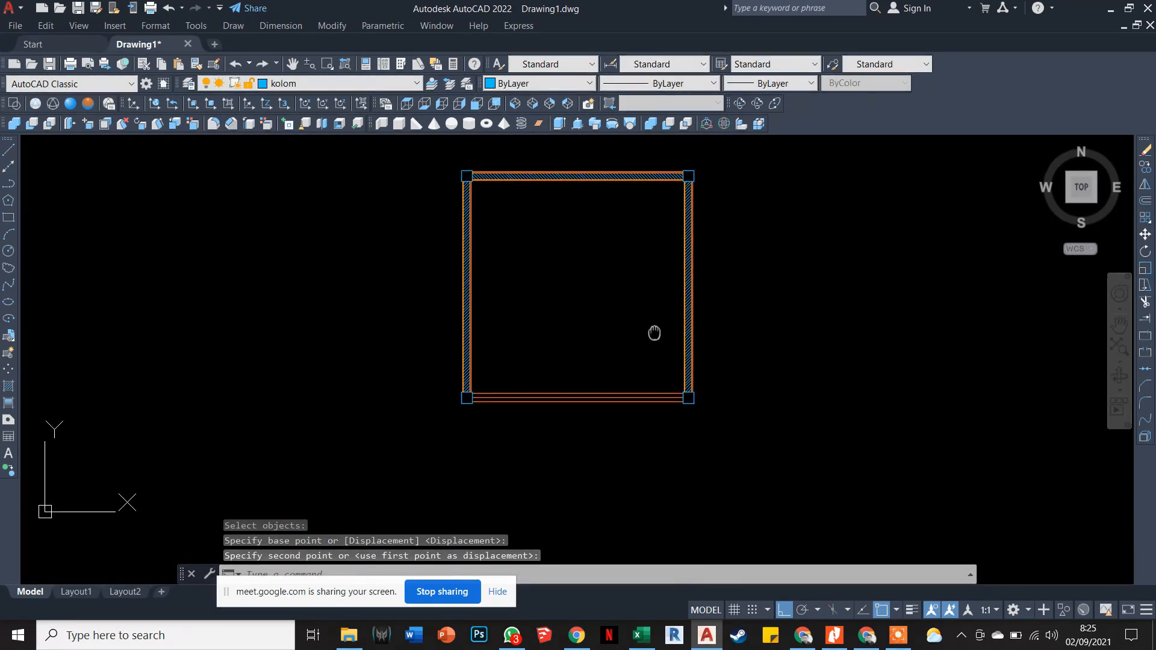
pyautogui.scroll(2, 675, 379)
pyautogui.press('Escape')
pyautogui.scroll(2, 665, 402)
pyautogui.click(638, 402)
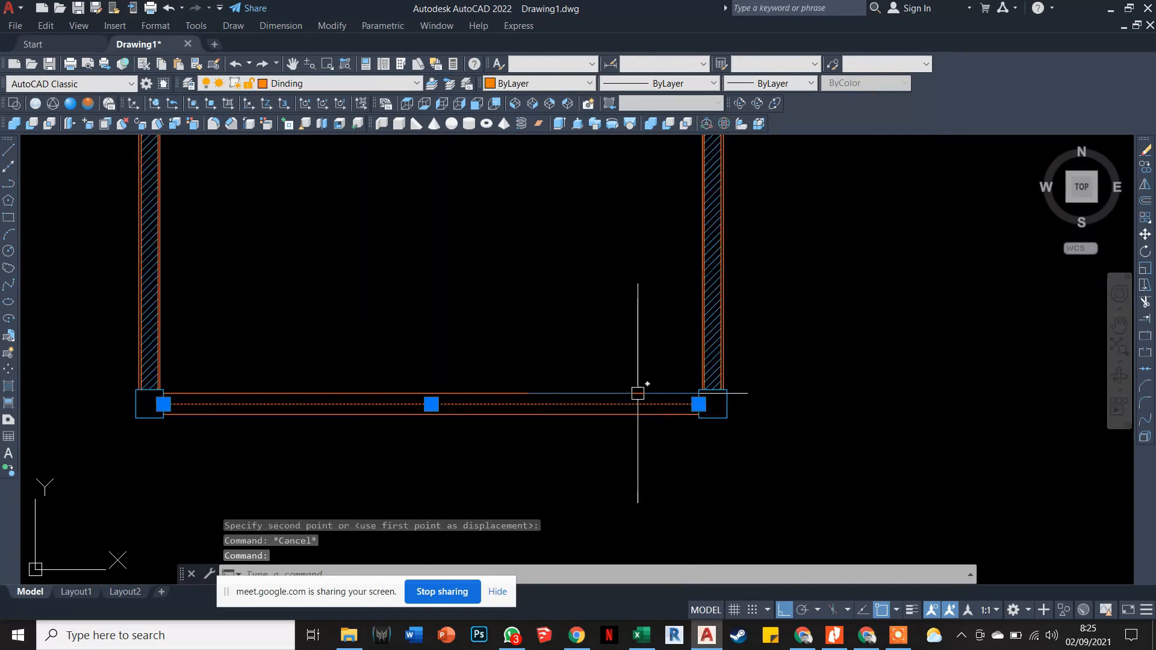
pyautogui.press('Delete')
pyautogui.scroll(-2, 638, 394)
pyautogui.press('Escape')
pyautogui.press('Escape')
pyautogui.press('Escape')
pyautogui.scroll(-4, 612, 331)
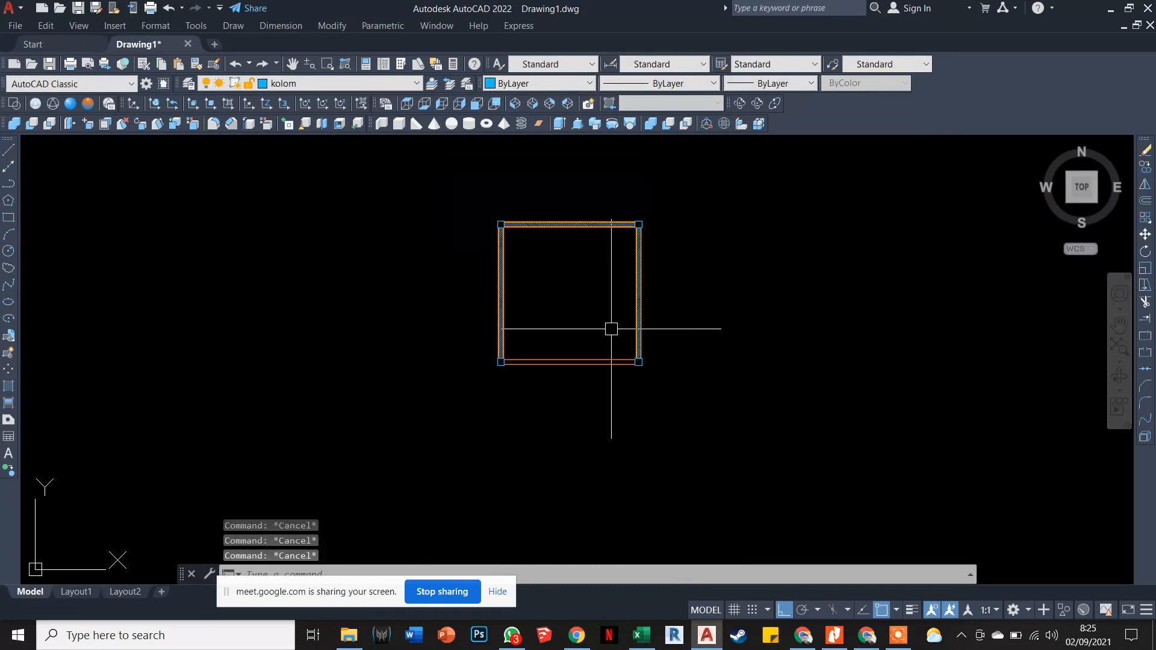
# Copy the top wall's plaster lines and hatch straight down onto the bottom wall between the two lower columns.
pyautogui.write('co')
pyautogui.press('Return')
pyautogui.moveTo(710, 240); pyautogui.dragTo(632, 227)
pyautogui.press('Return')
pyautogui.scroll(5, 632, 227)
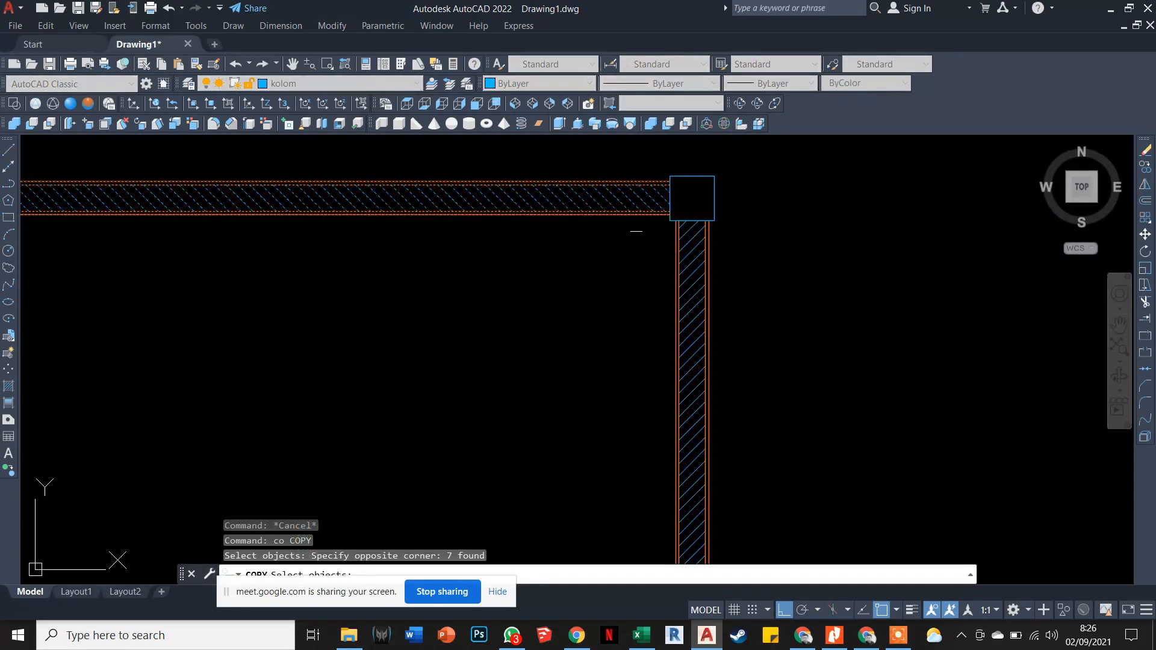
pyautogui.click(633, 214)
pyautogui.scroll(-5, 640, 186)
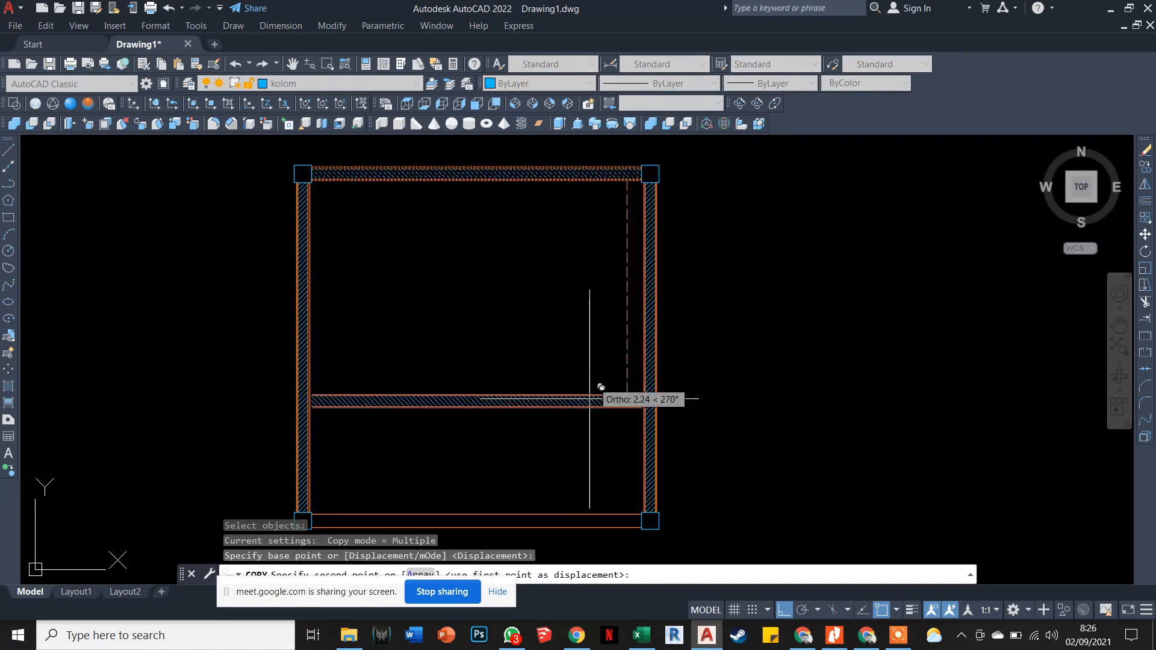
pyautogui.click(629, 516)
pyautogui.press('Escape')
pyautogui.scroll(-3, 645, 434)
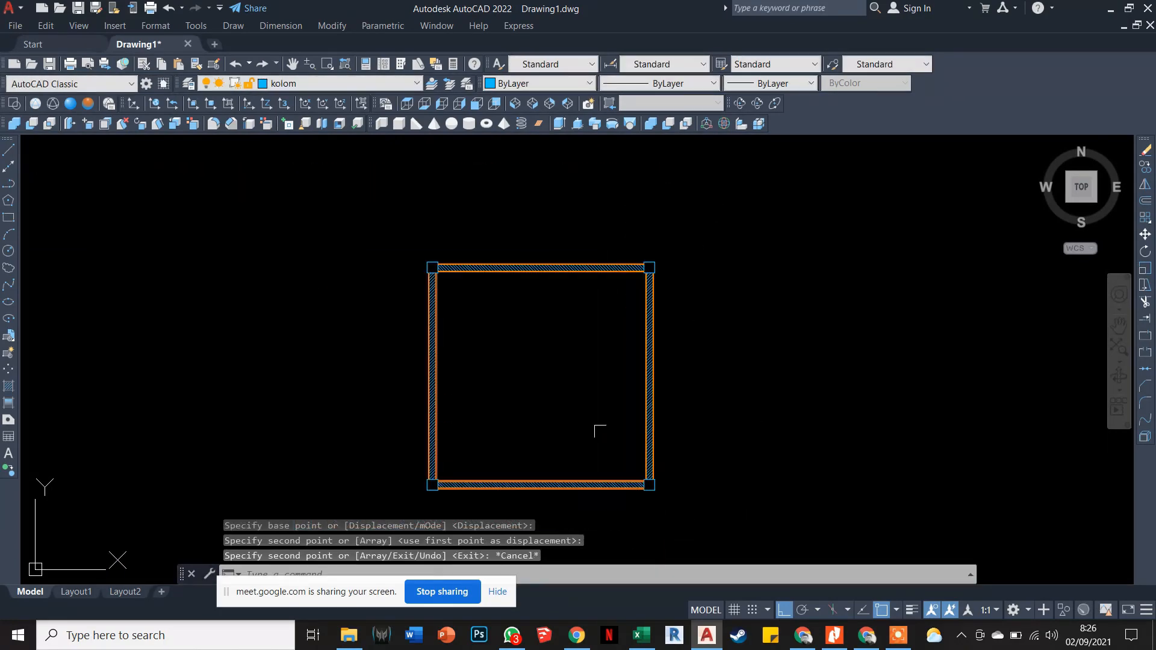
pyautogui.scroll(3, 492, 438)
pyautogui.scroll(-1, 490, 425)
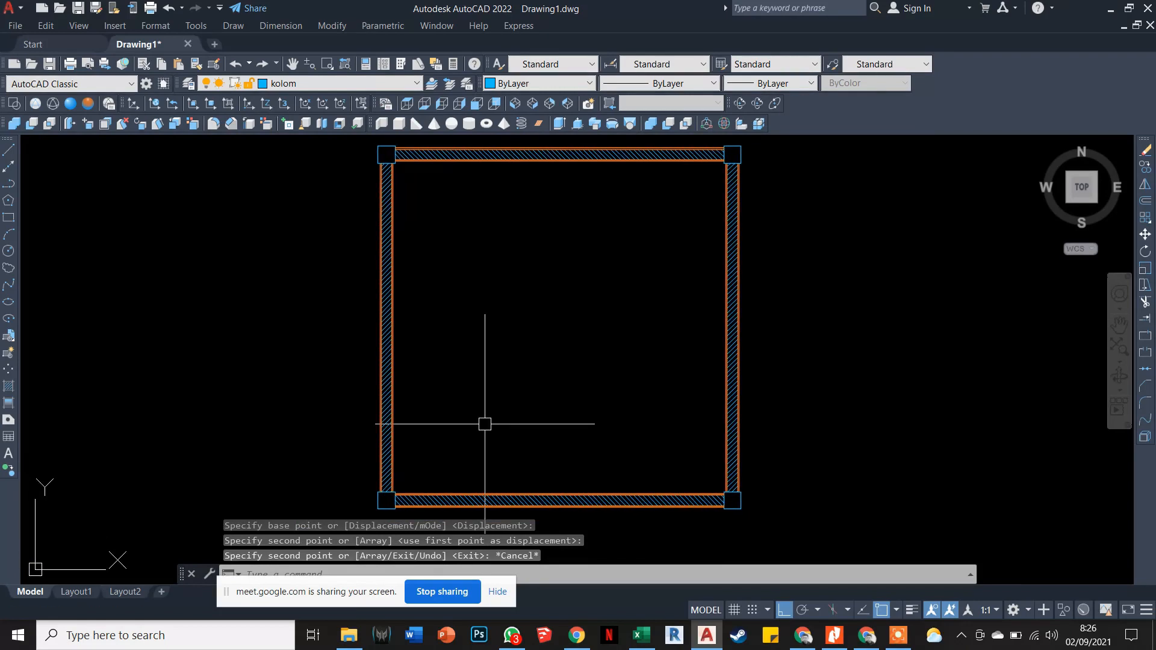
pyautogui.scroll(1, 482, 421)
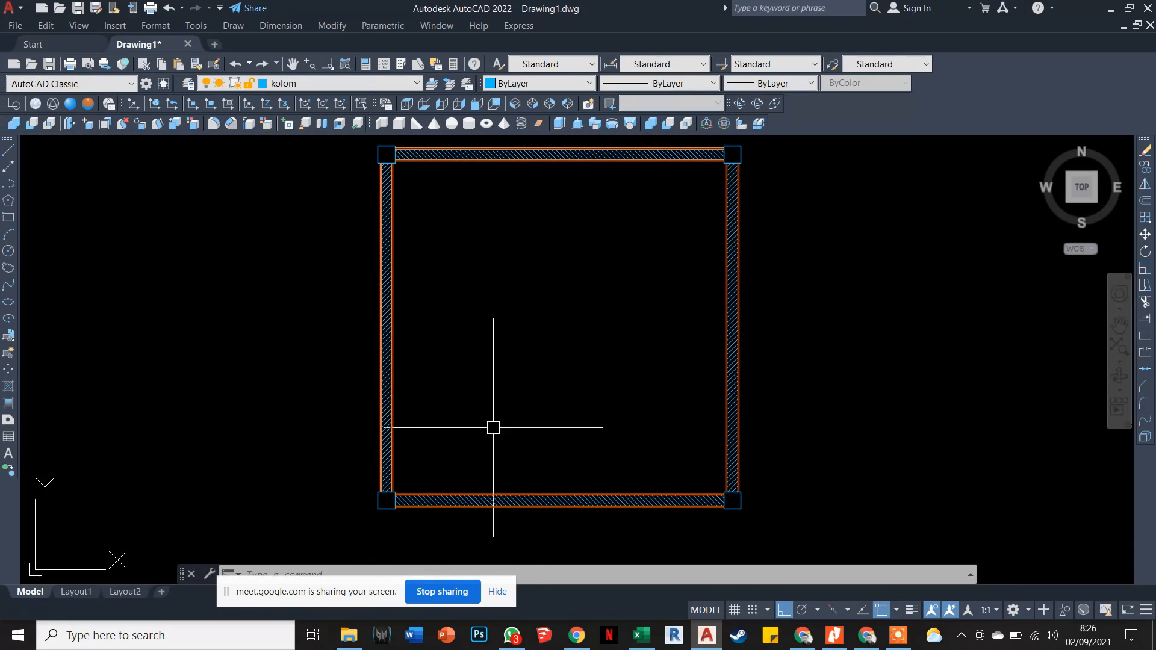
pyautogui.scroll(-2, 490, 428)
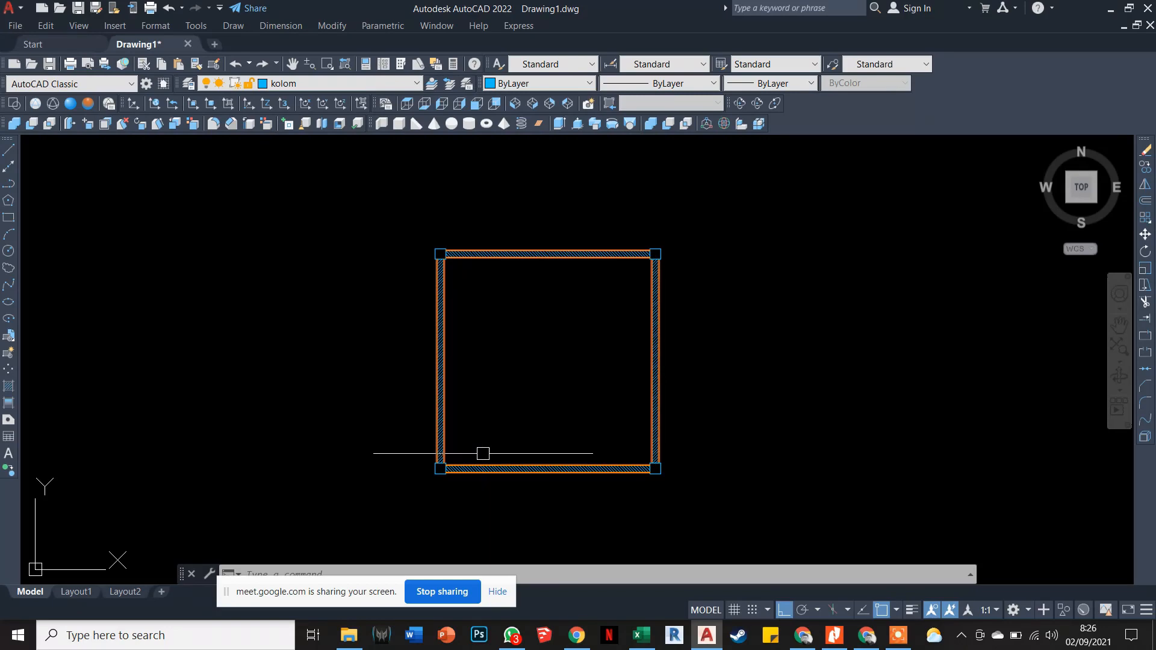
# Switch to the Google Meet call and stop presenting the entire screen.
pyautogui.click(866, 636)
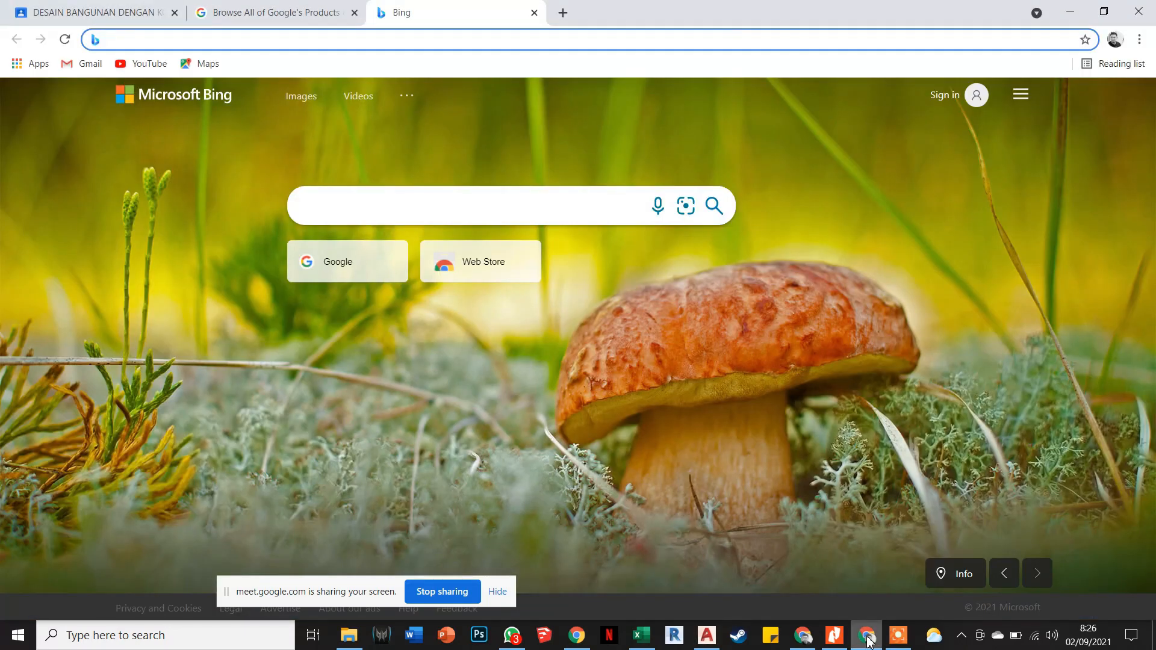
pyautogui.click(867, 637)
pyautogui.click(802, 636)
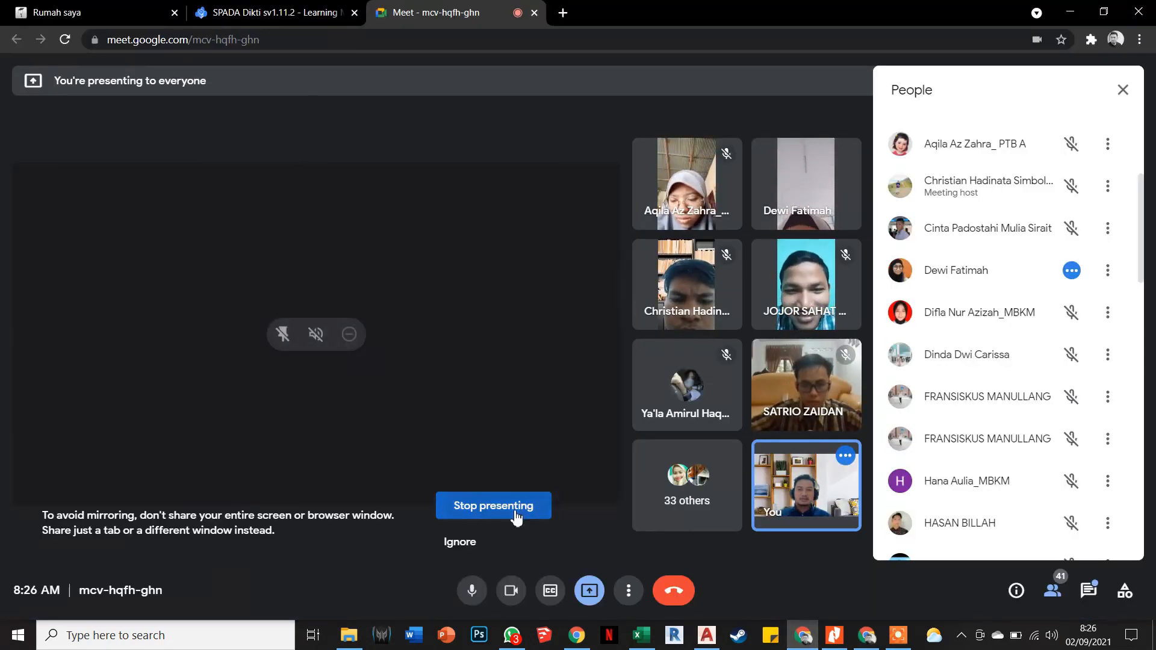
pyautogui.click(516, 513)
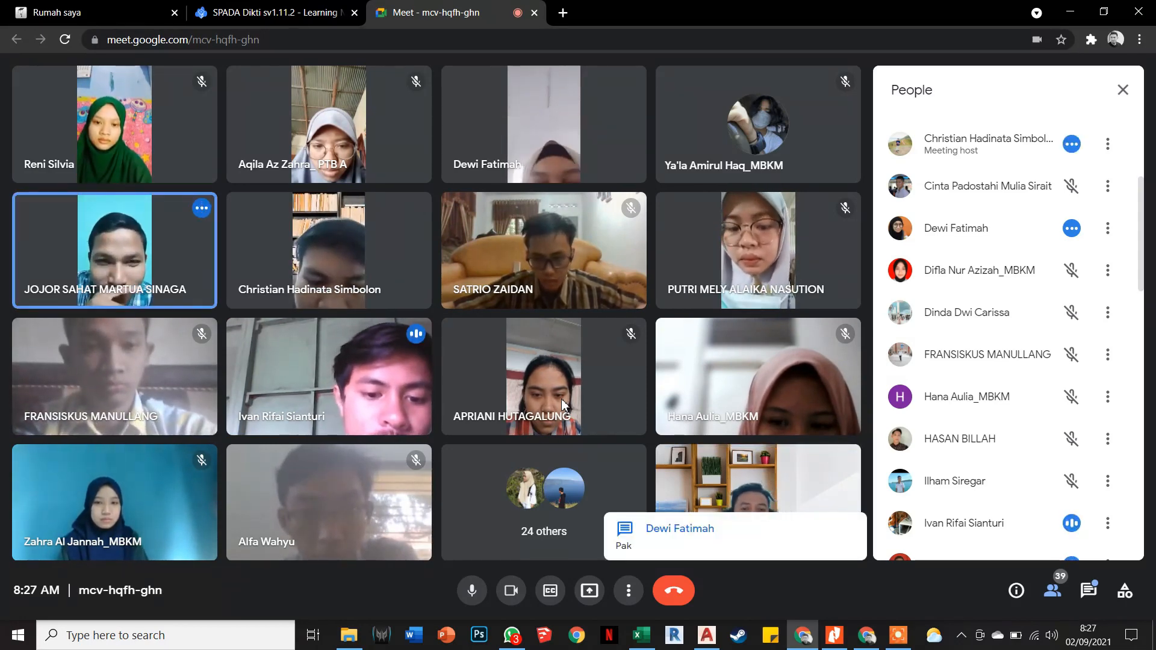
# Look through the call's participants and open the in-call messages to read the incoming question.
pyautogui.scroll(-1, 996, 517)
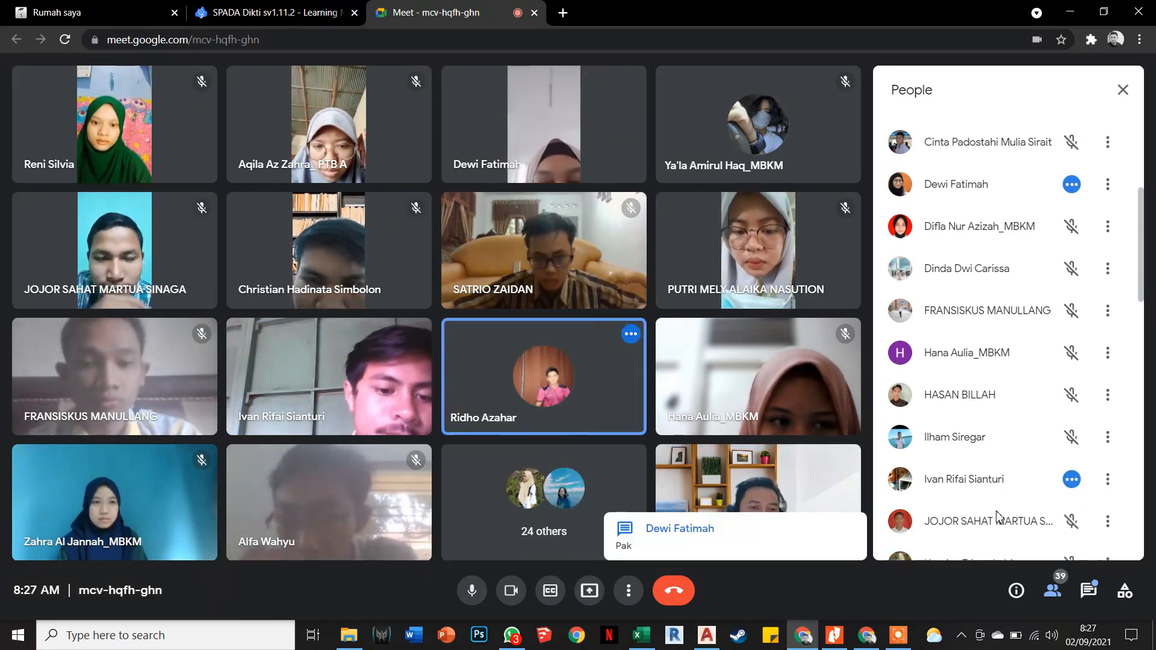
pyautogui.scroll(-1, 997, 517)
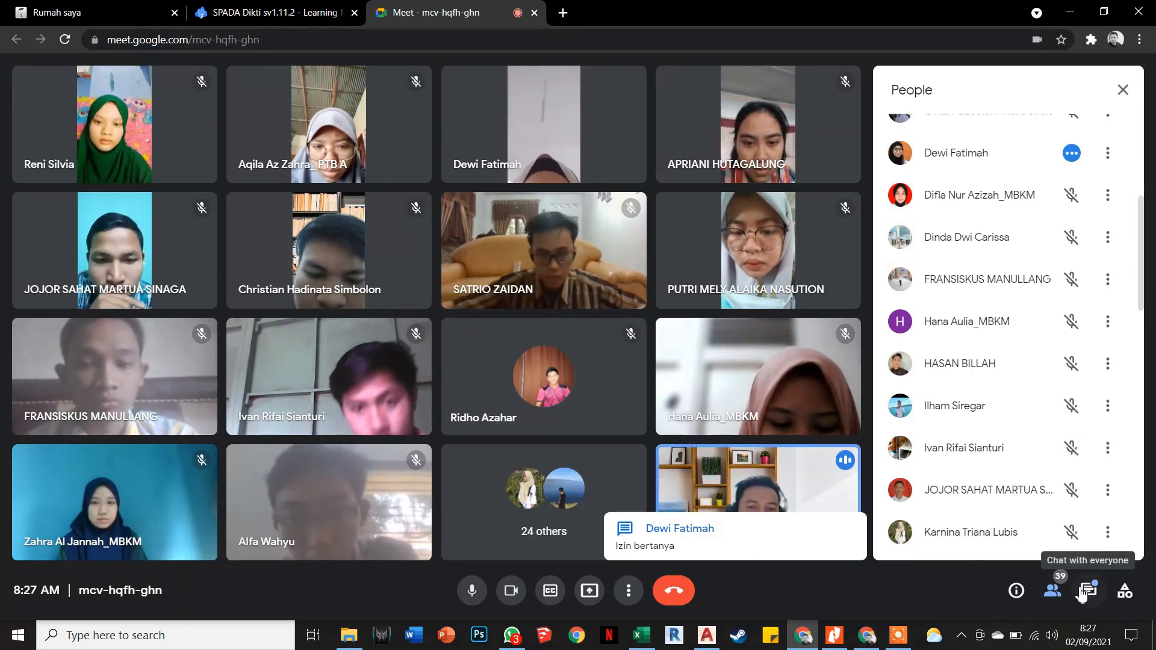
pyautogui.click(1082, 593)
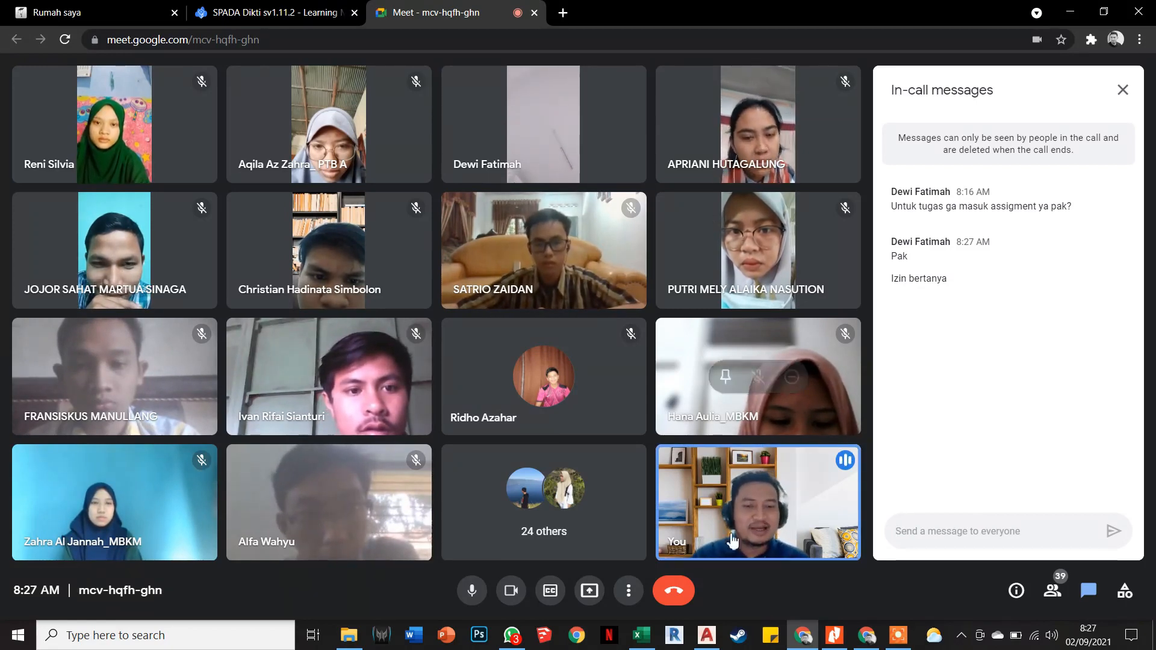
# Switch to AutoCAD and change the workspace to Drafting & Annotation.
pyautogui.moveTo(709, 644)
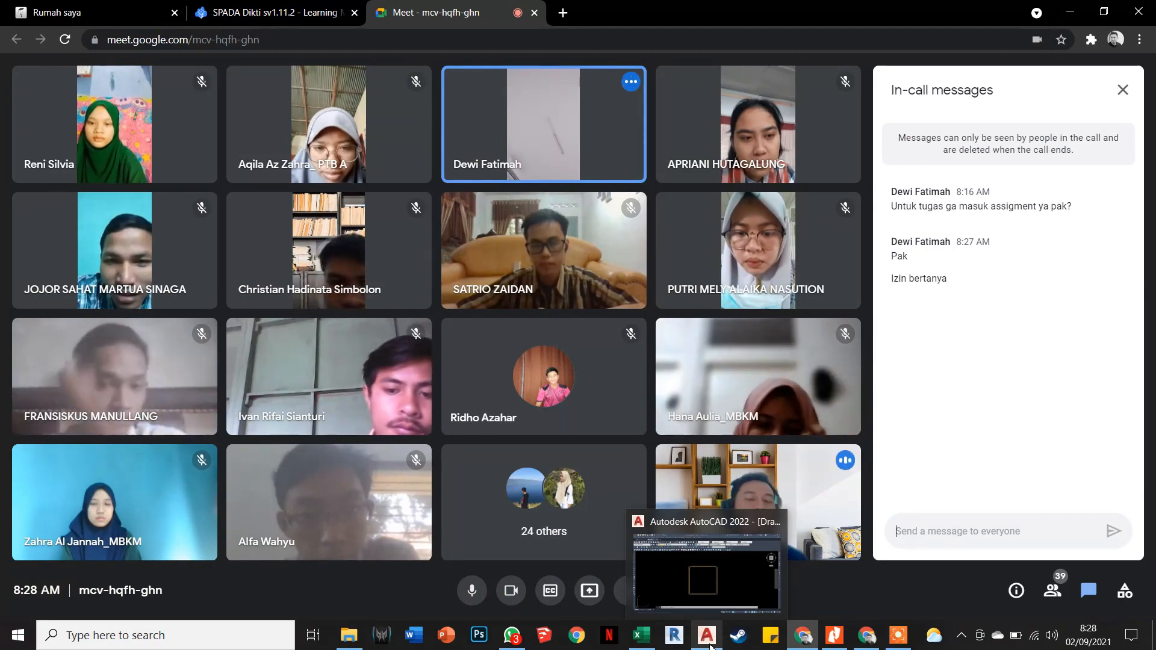
pyautogui.click(710, 646)
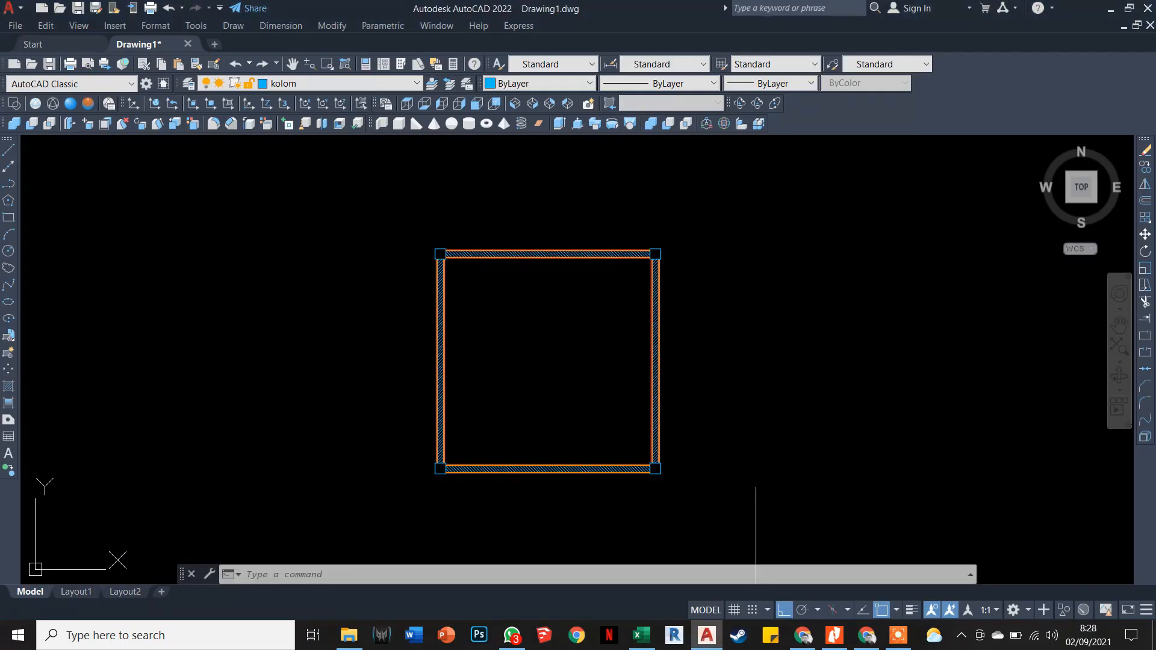
pyautogui.click(1024, 612)
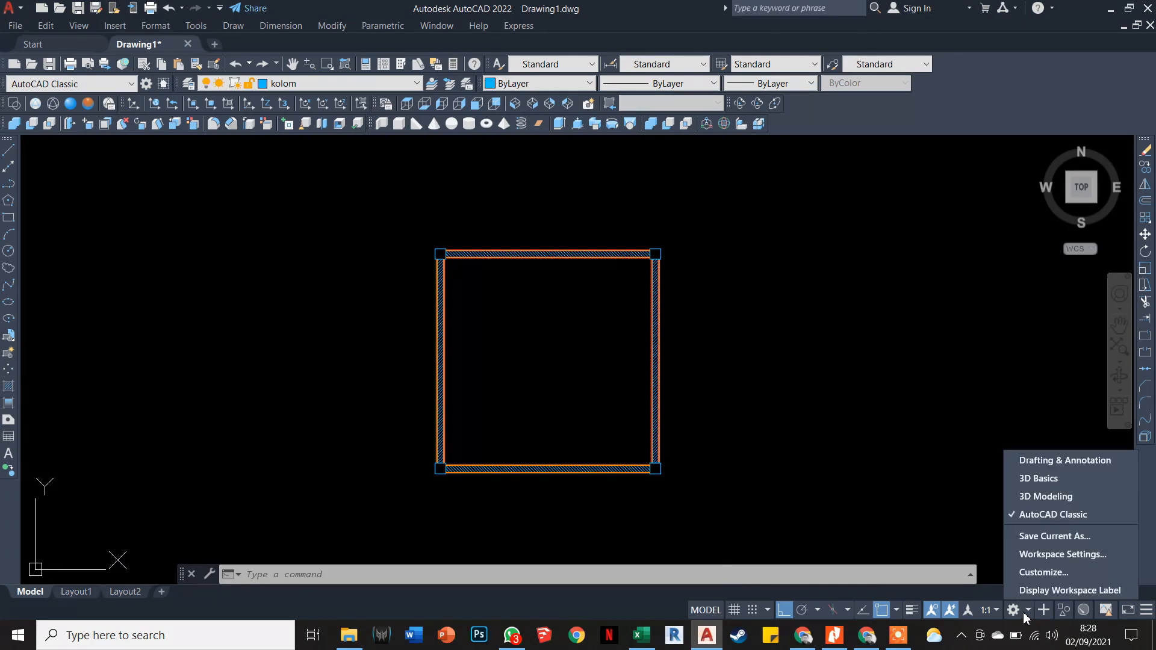
pyautogui.click(1069, 465)
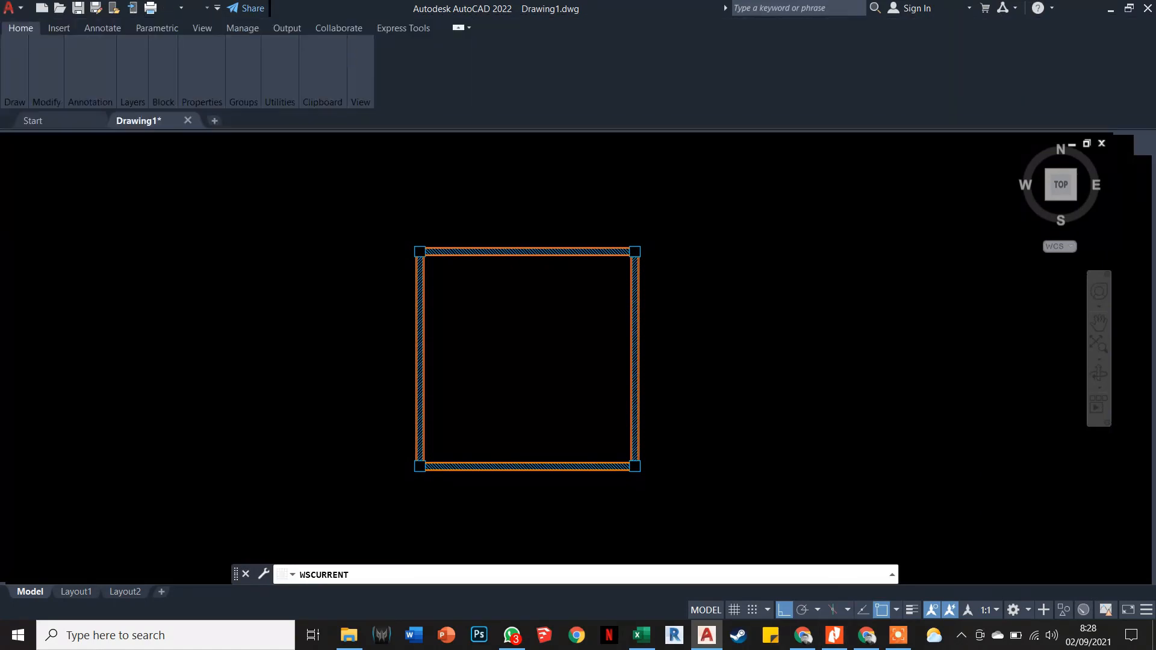
# Switch to the Google Meet call and present only the AutoCAD window to the participants.
pyautogui.click(867, 635)
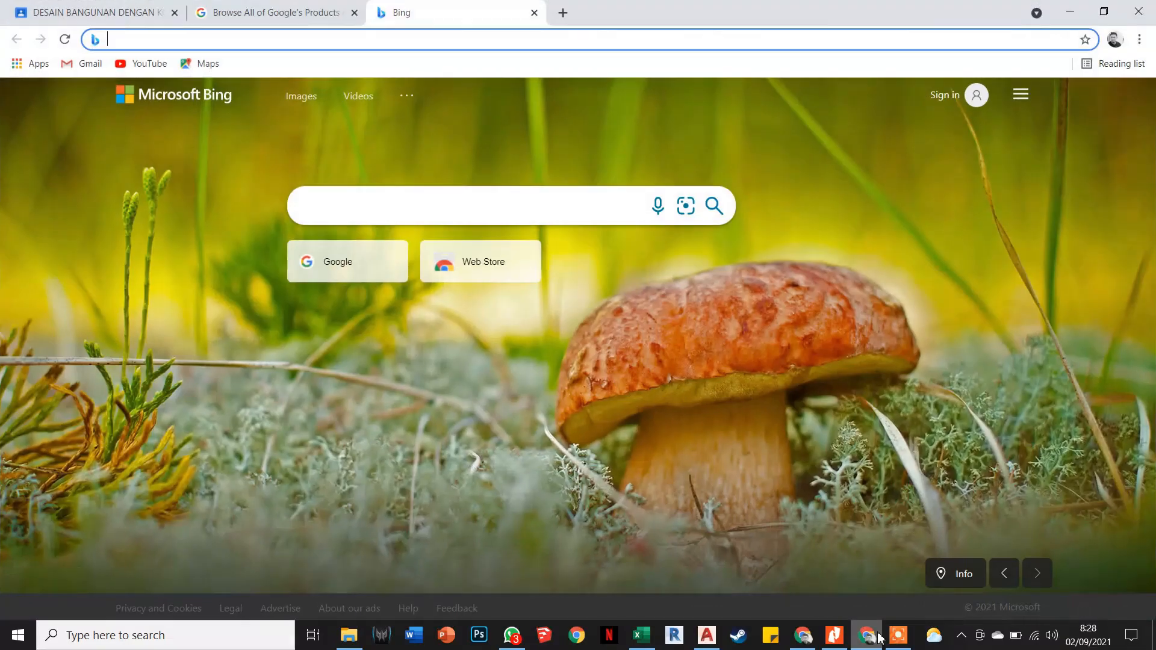
pyautogui.click(872, 633)
pyautogui.click(802, 635)
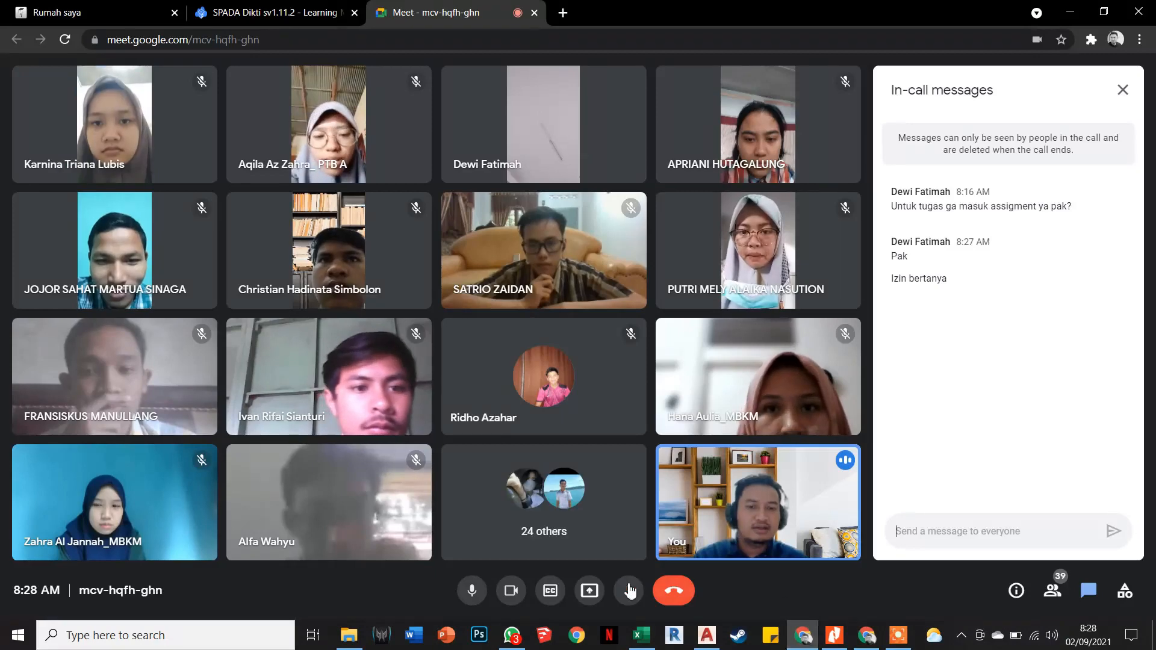
pyautogui.click(590, 591)
pyautogui.click(629, 511)
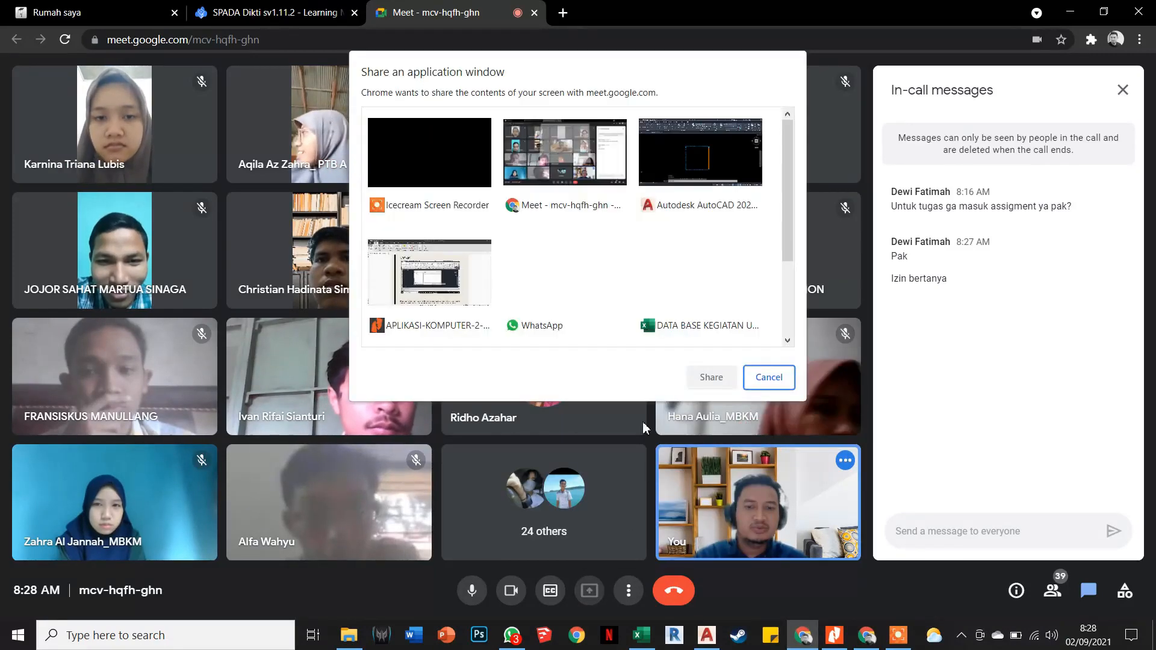
pyautogui.click(700, 153)
pyautogui.click(705, 377)
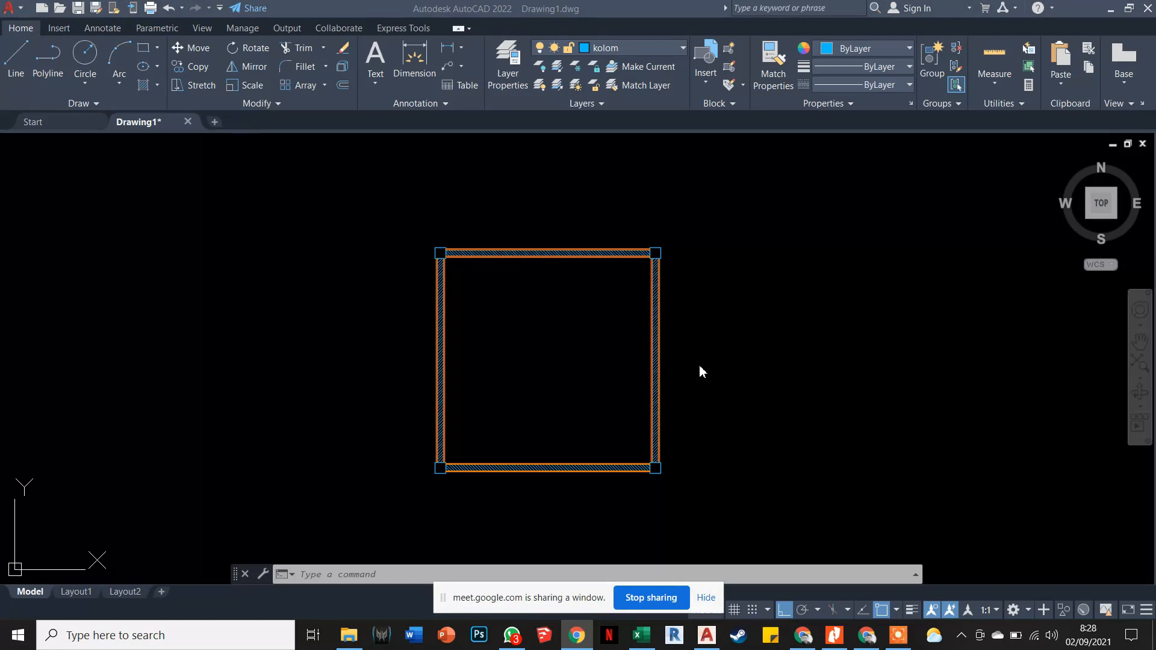
pyautogui.click(753, 312)
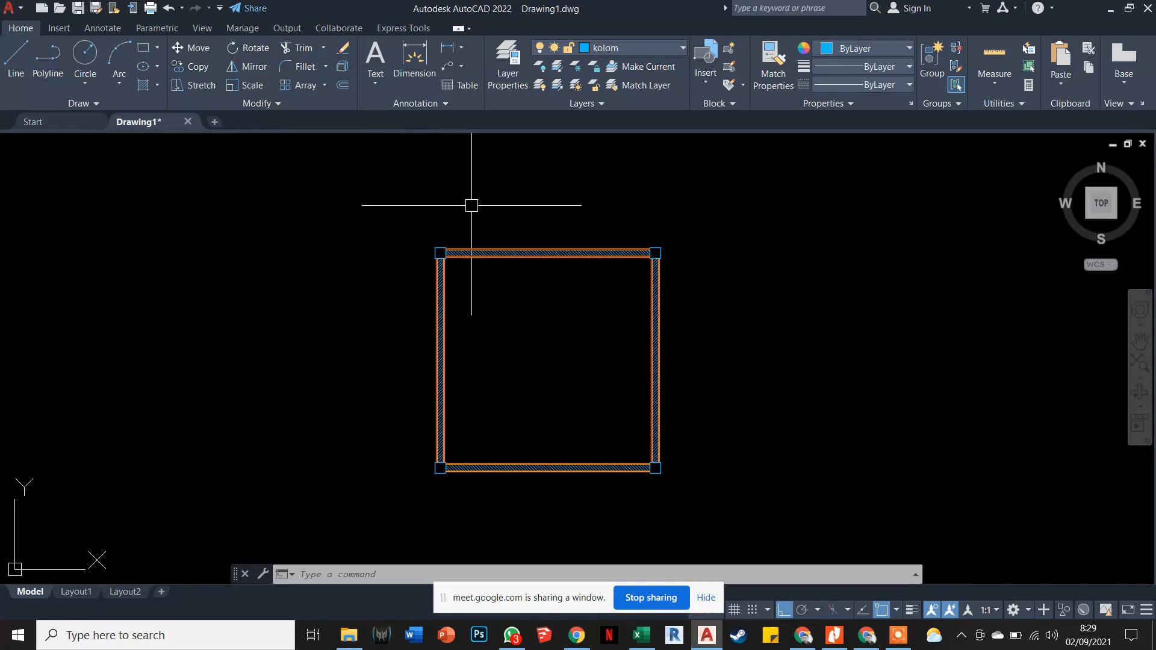
pyautogui.moveTo(474, 205); pyautogui.dragTo(358, 190, button='middle')
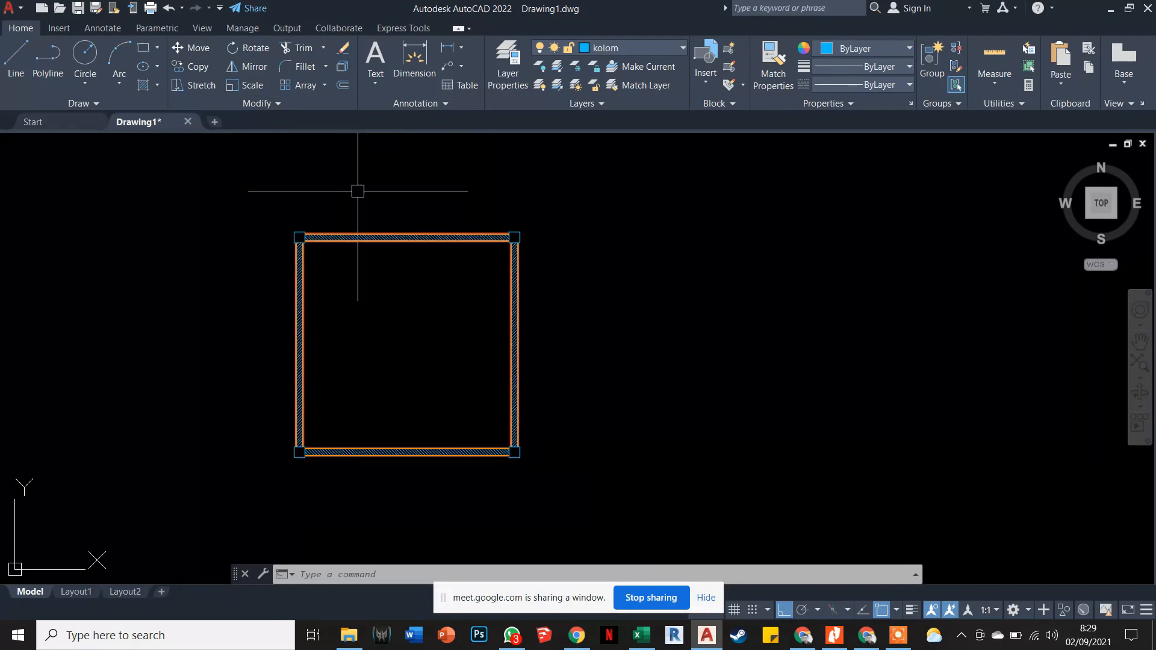
pyautogui.moveTo(435, 200); pyautogui.dragTo(381, 178, button='middle')
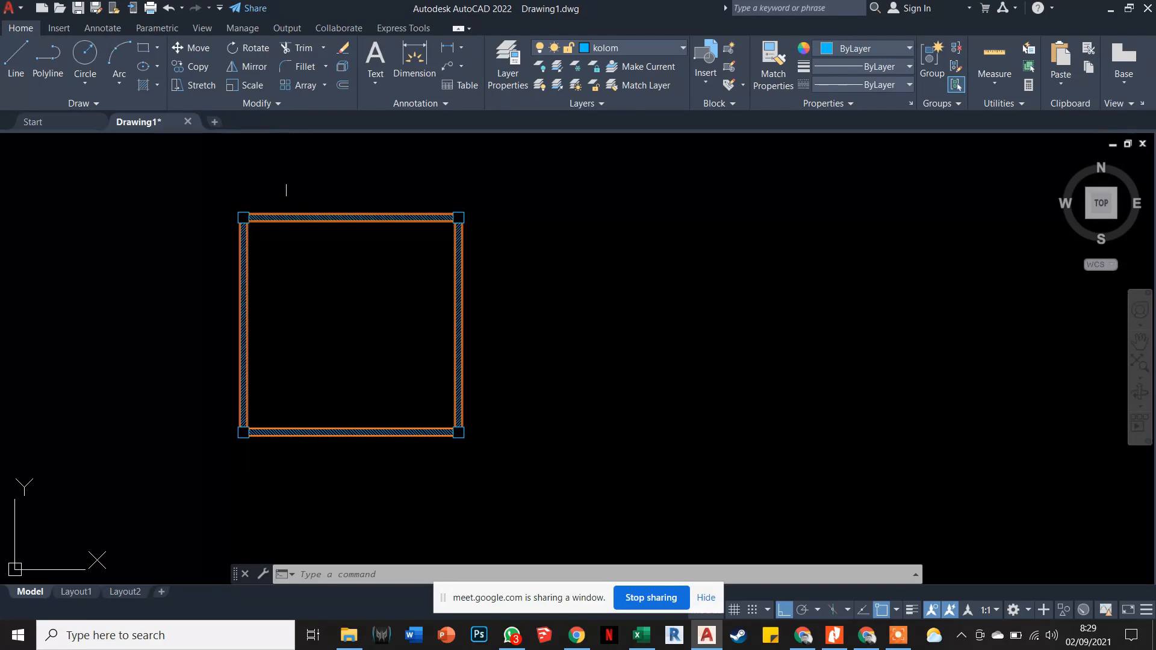
pyautogui.moveTo(279, 193); pyautogui.dragTo(306, 215, button='middle')
# Add a horizontal linear dimension above the top wall between the centres of the two upper columns.
pyautogui.press('Escape')
pyautogui.press('Escape')
pyautogui.press('Escape')
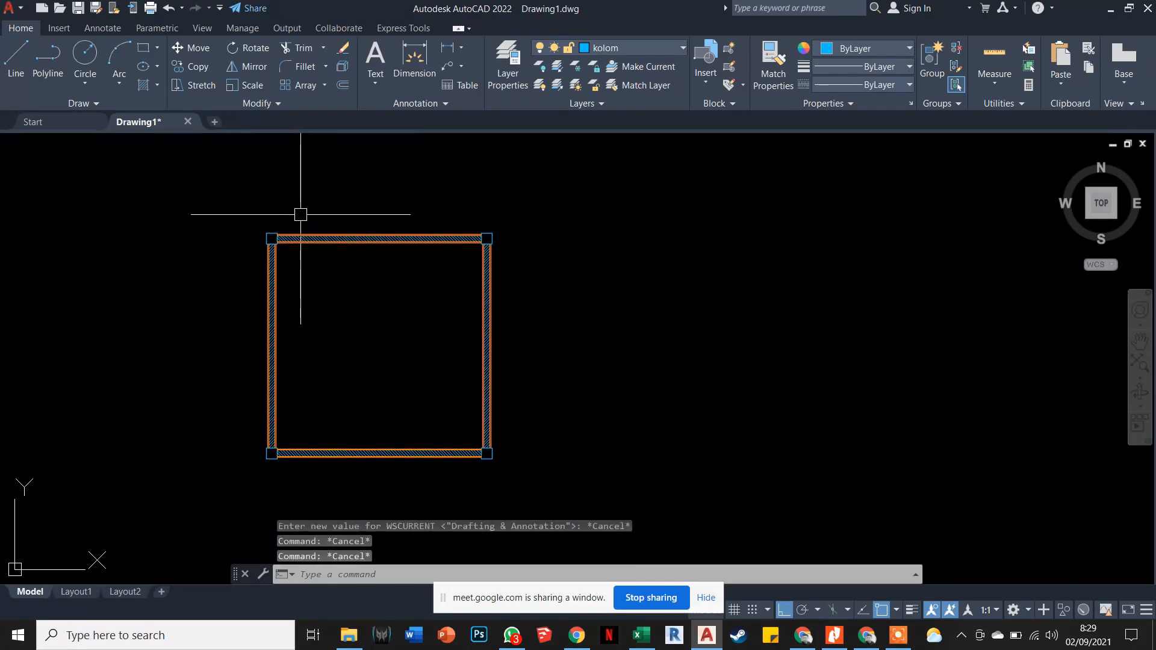
pyautogui.write('dli')
pyautogui.press('Return')
pyautogui.scroll(2, 271, 225)
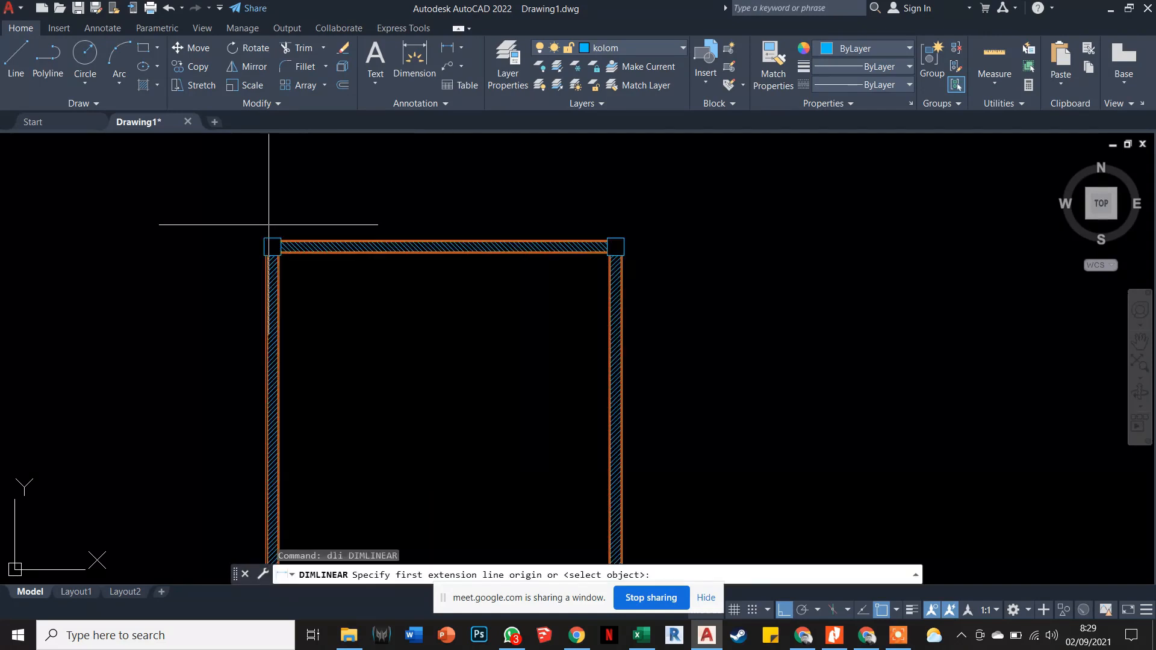
pyautogui.click(272, 247)
pyautogui.click(615, 246)
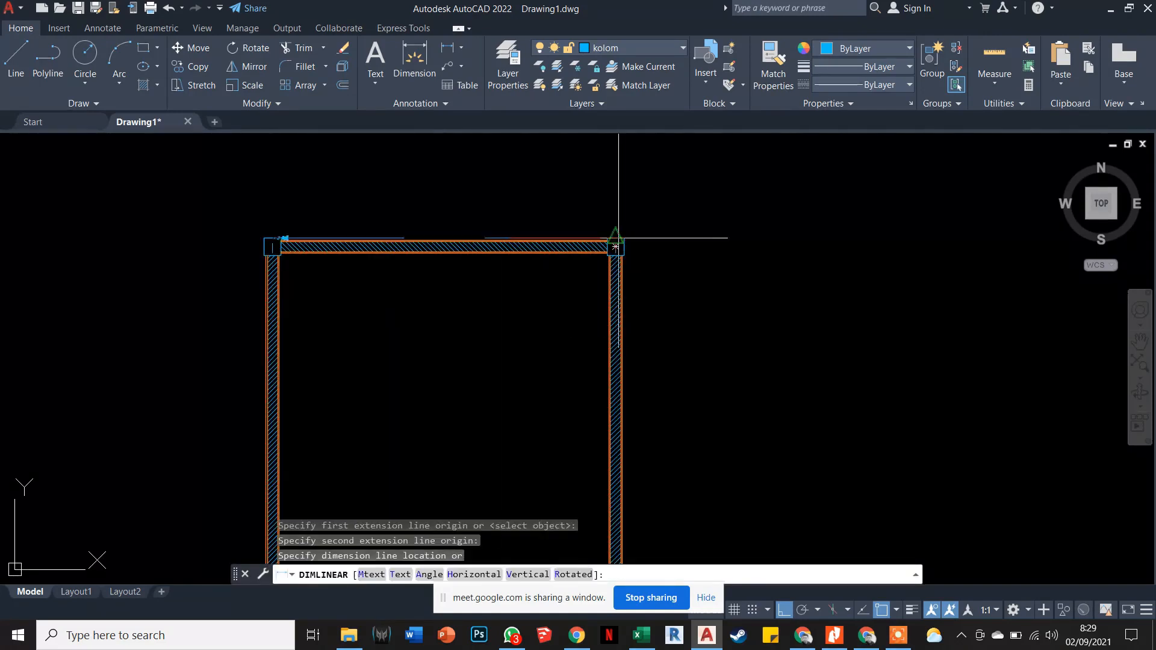
pyautogui.click(609, 200)
pyautogui.scroll(-2, 596, 209)
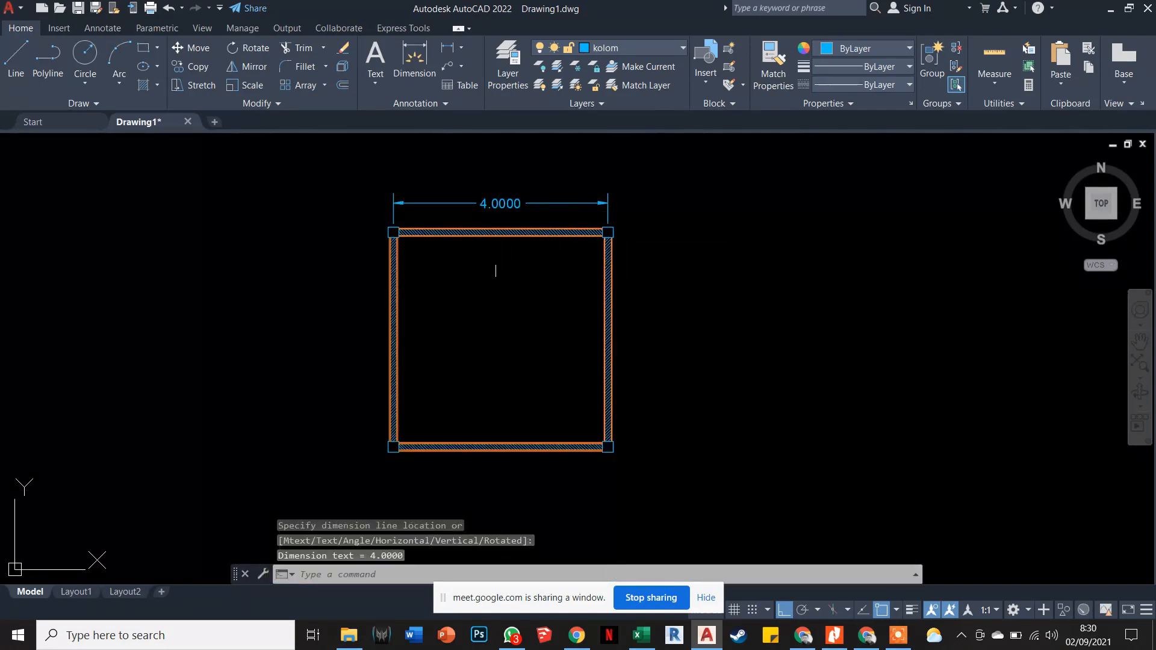
# Add a vertical linear dimension outside the left wall between the side midpoints of the lower-left and upper-left columns.
pyautogui.moveTo(475, 259); pyautogui.dragTo(395, 263, button='middle')
pyautogui.press('Return')
pyautogui.scroll(4, 300, 458)
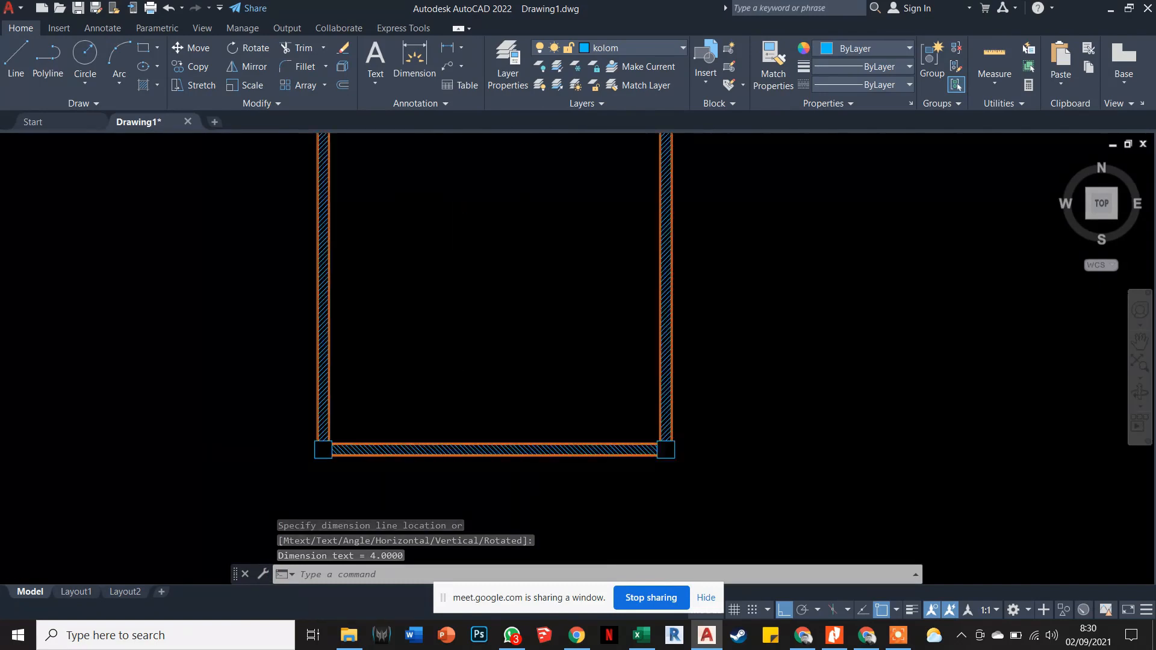
pyautogui.click(314, 449)
pyautogui.scroll(-4, 313, 449)
pyautogui.scroll(4, 327, 257)
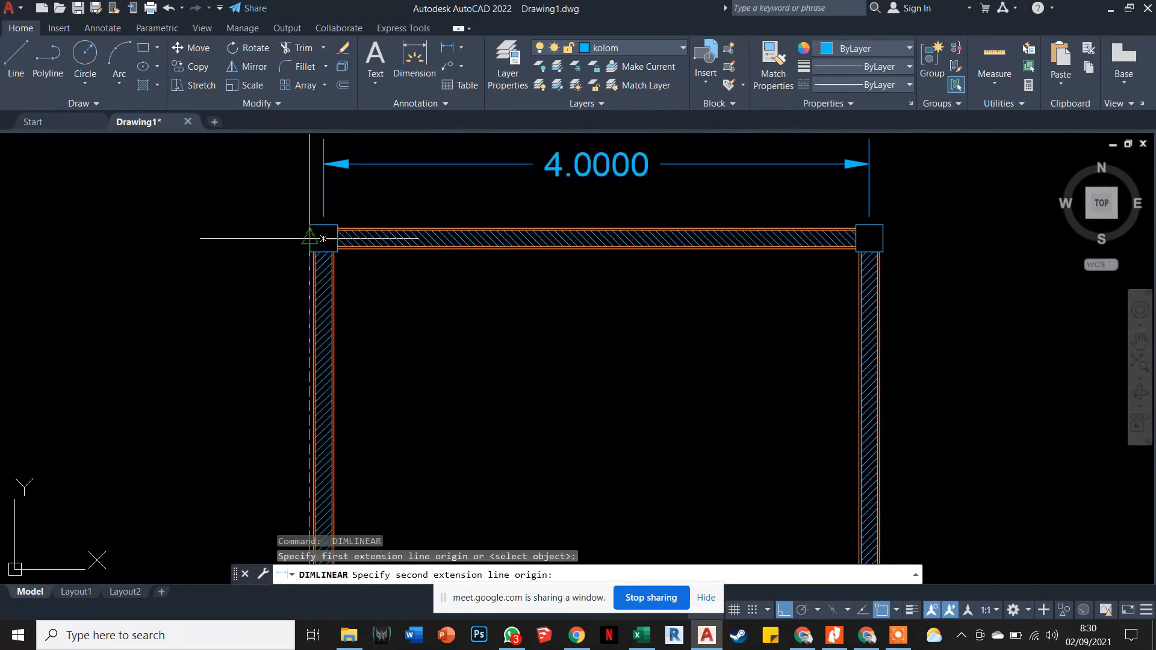
pyautogui.click(320, 237)
pyautogui.click(240, 323)
pyautogui.scroll(-4, 295, 263)
pyautogui.scroll(-2, 342, 265)
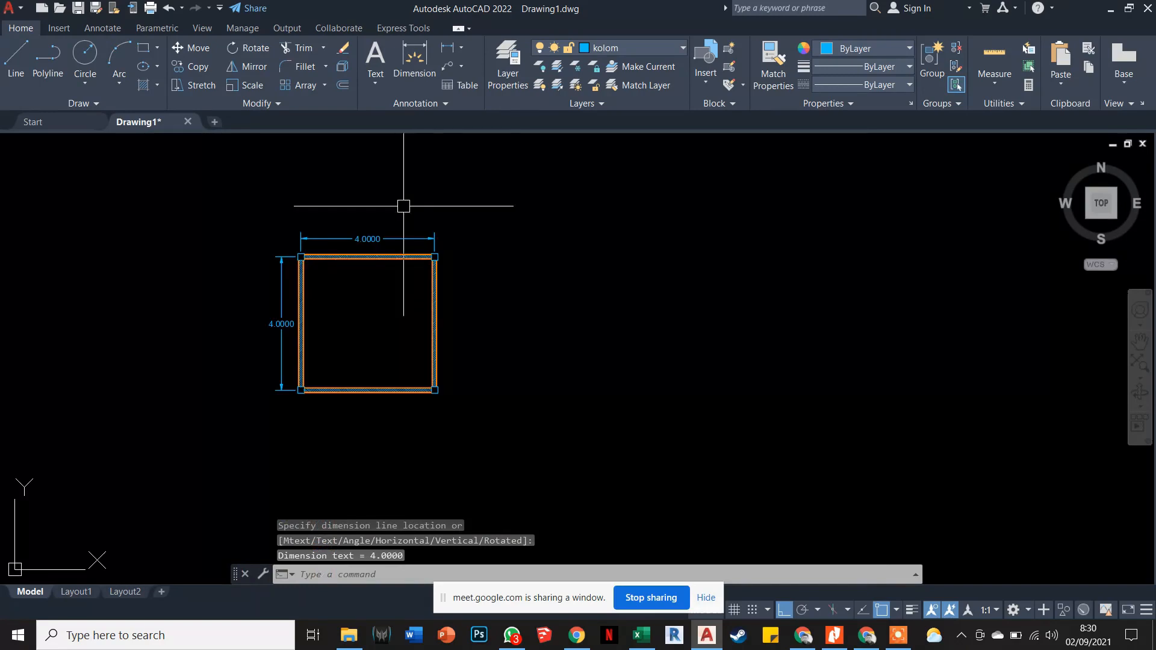
pyautogui.scroll(2, 410, 230)
pyautogui.moveTo(450, 270); pyautogui.dragTo(425, 245, button='middle')
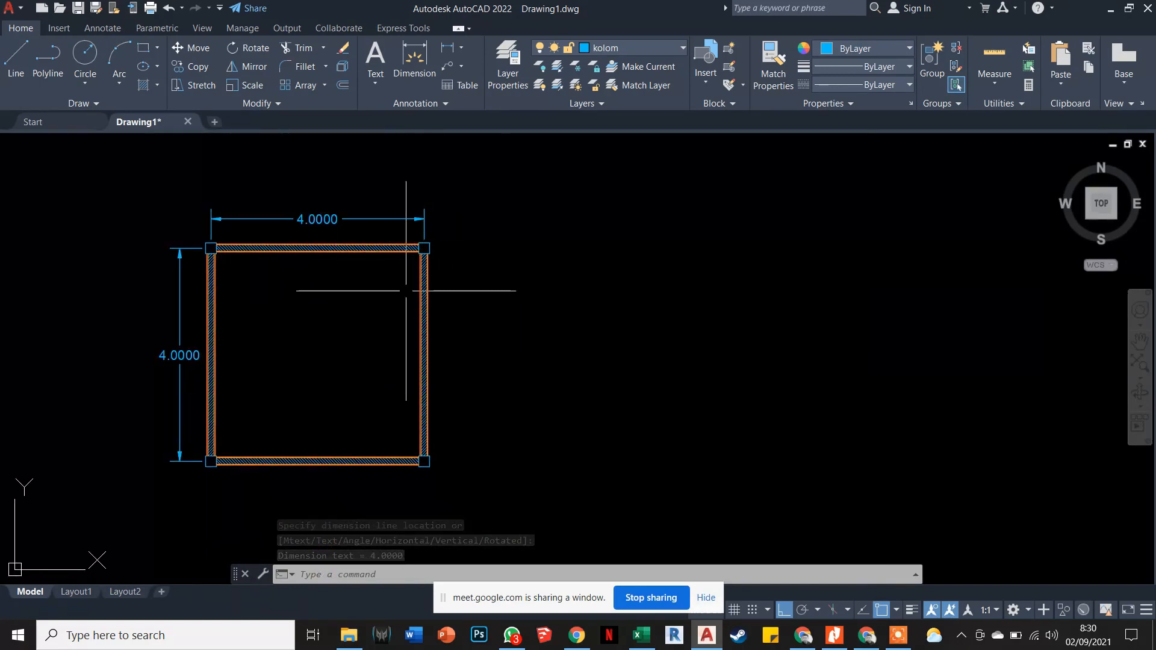
pyautogui.moveTo(354, 319); pyautogui.dragTo(338, 314, button='middle')
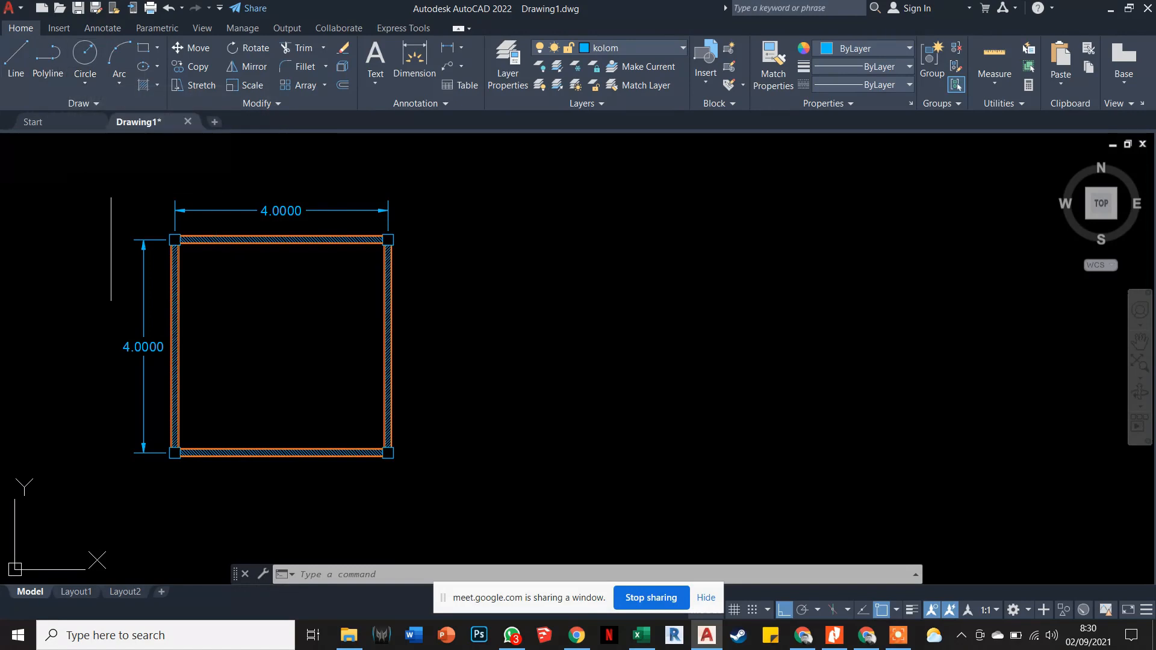
# Draw a closed 4 by 4 square polyline in the empty area beside the dimensioned room plan.
pyautogui.click(51, 71)
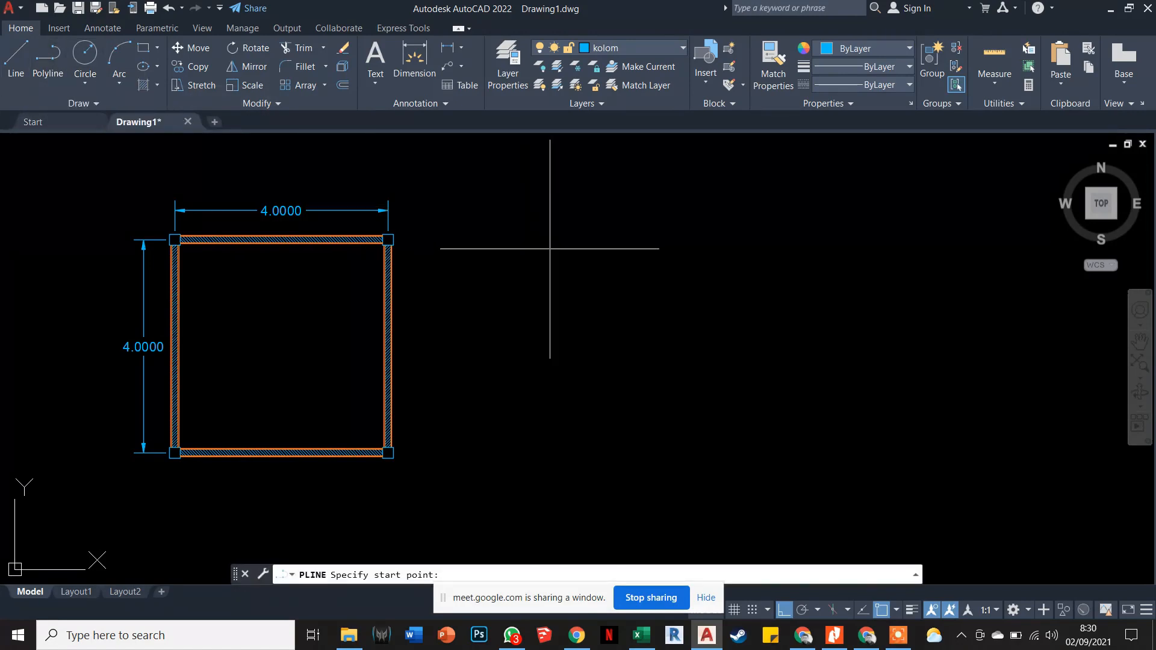
pyautogui.click(551, 243)
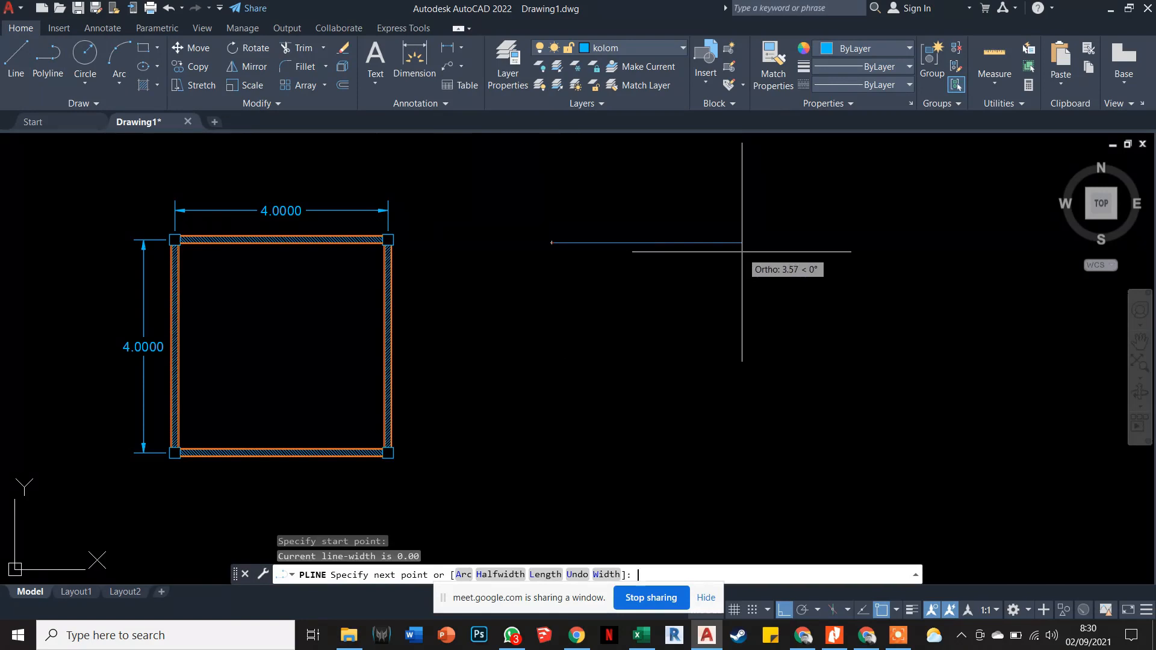
pyautogui.write('4')
pyautogui.press('Return')
pyautogui.write('4')
pyautogui.press('Return')
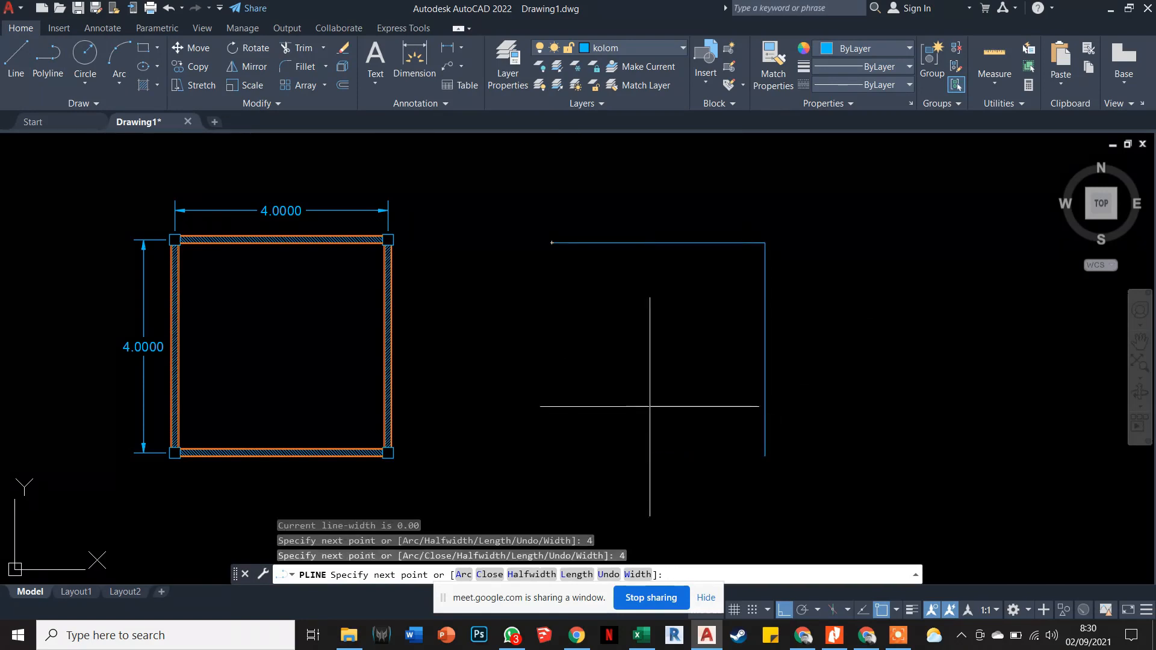
pyautogui.write('4')
pyautogui.press('Return')
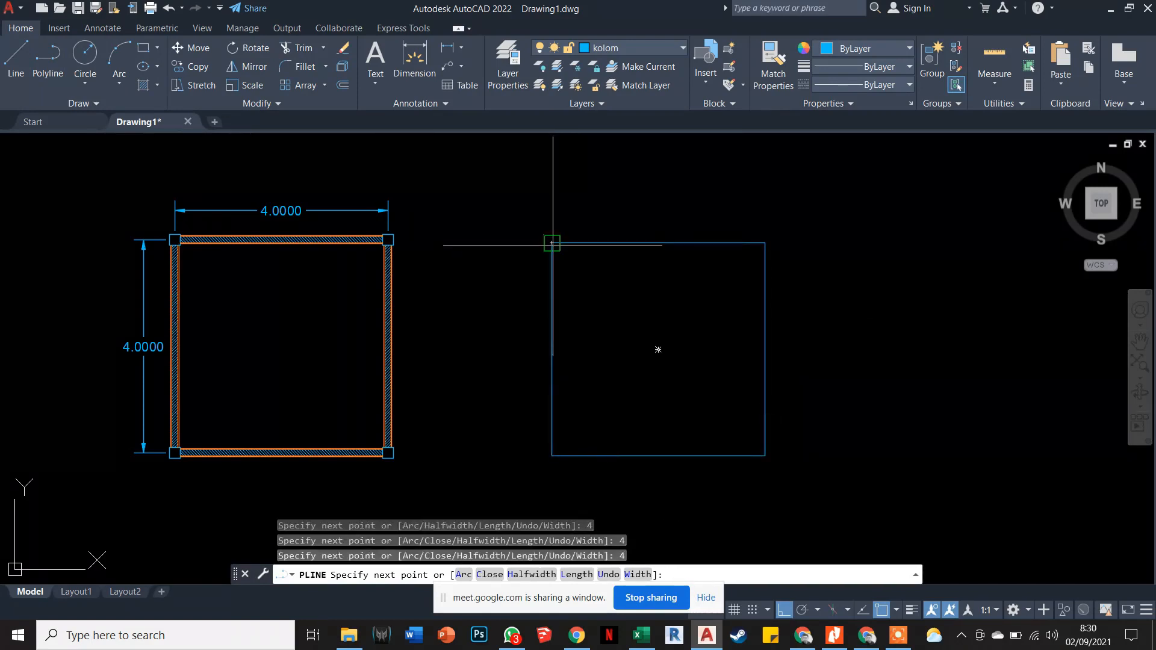
pyautogui.click(553, 246)
pyautogui.press('Escape')
# Highlight the new square to examine it as a single joined polyline.
pyautogui.click(571, 244)
pyautogui.press('Escape')
pyautogui.press('Escape')
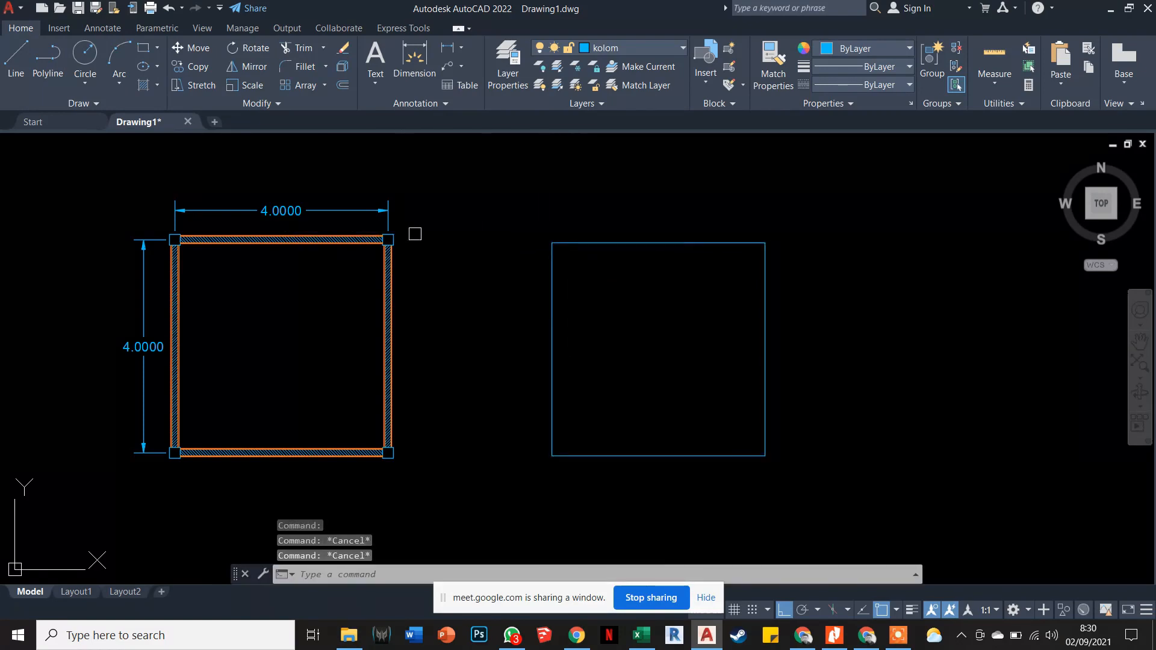
pyautogui.click(575, 240)
pyautogui.press('Escape')
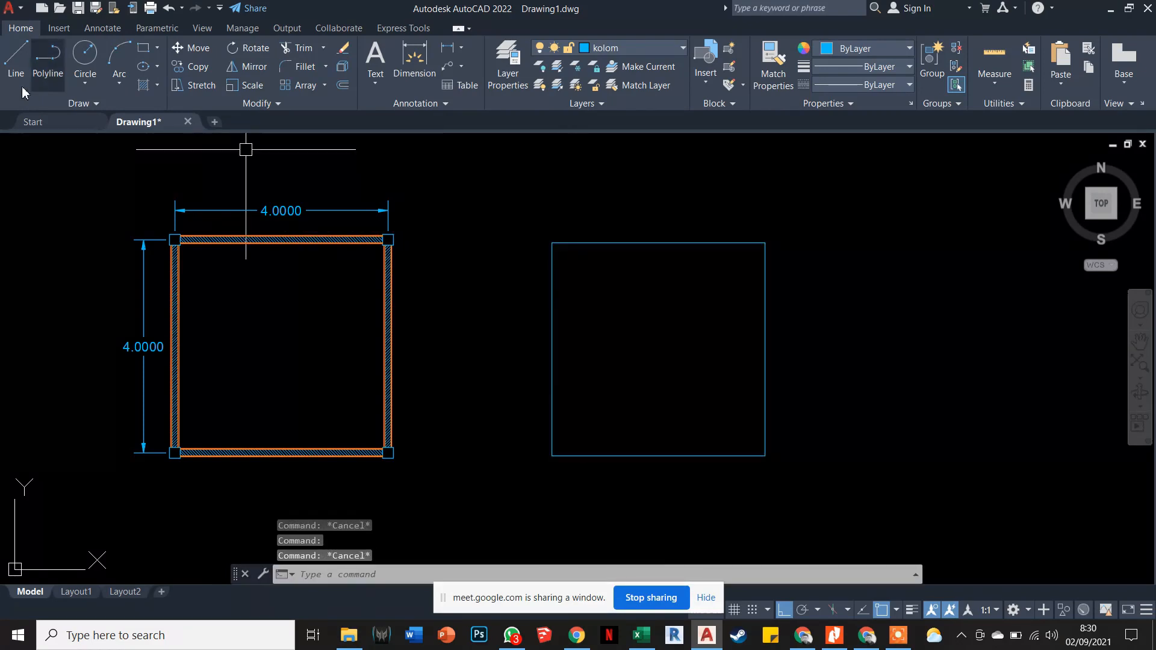
pyautogui.click(568, 244)
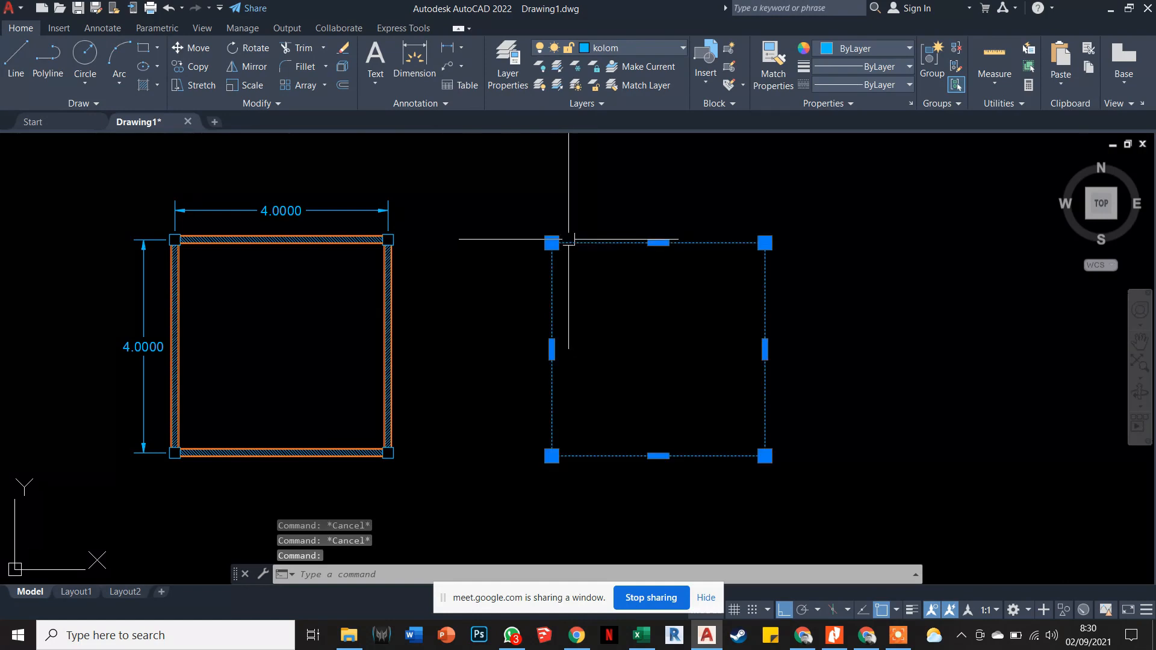
pyautogui.scroll(2, 566, 243)
pyautogui.press('Escape')
pyautogui.scroll(-2, 560, 242)
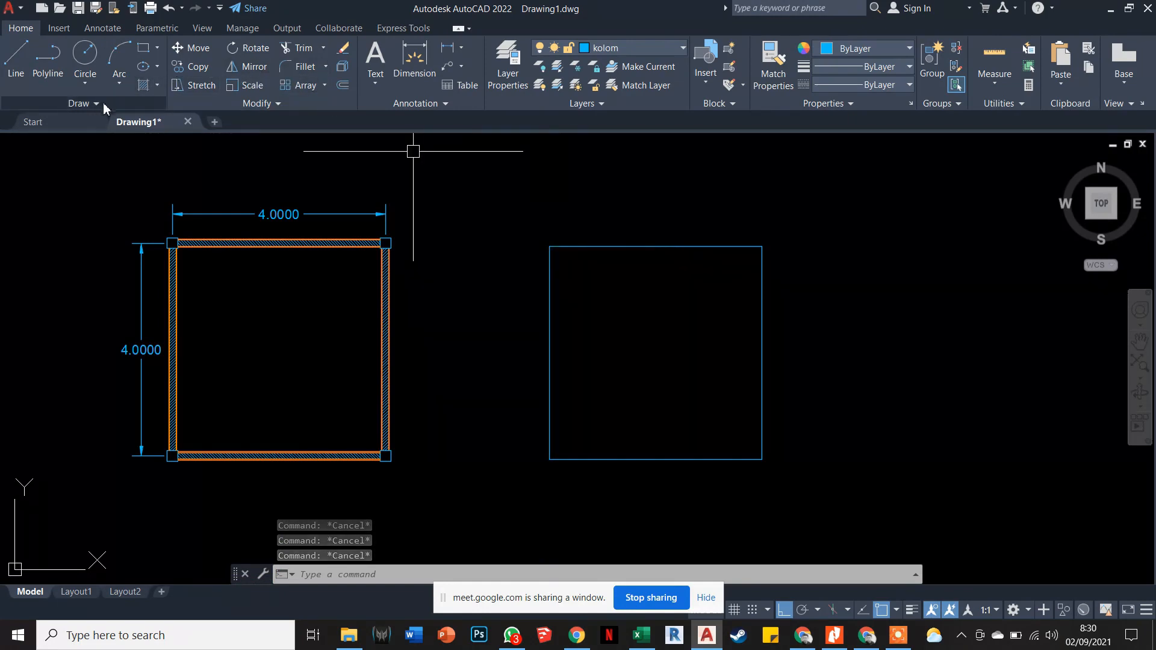
pyautogui.write('o')
pyautogui.press('Return')
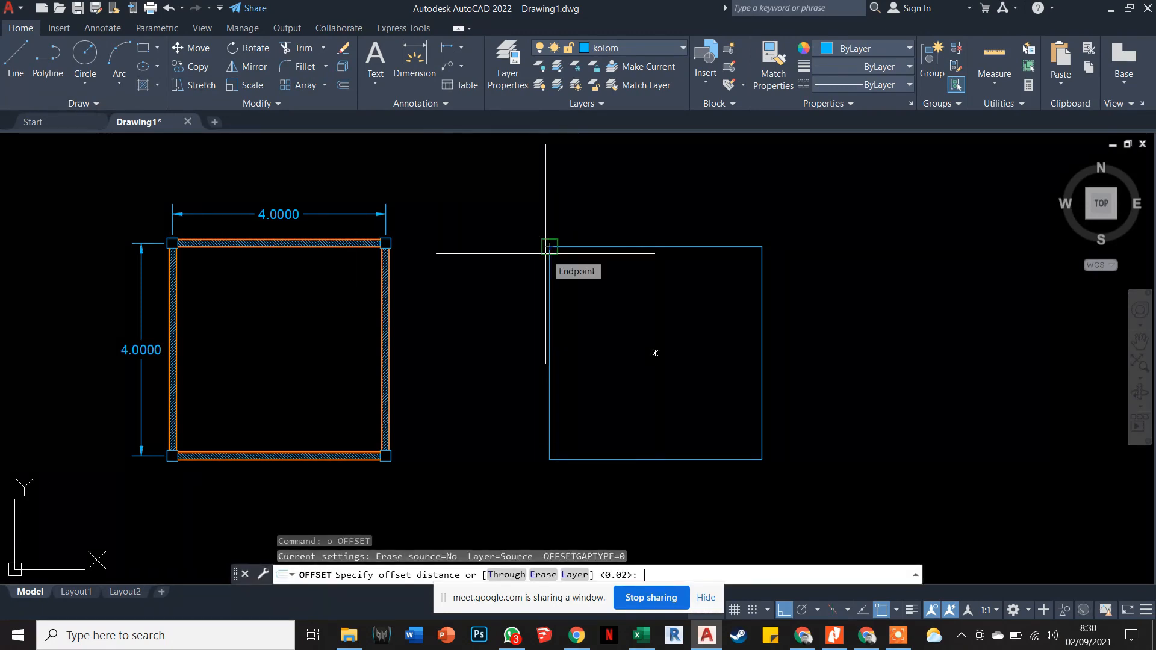
pyautogui.press('Escape')
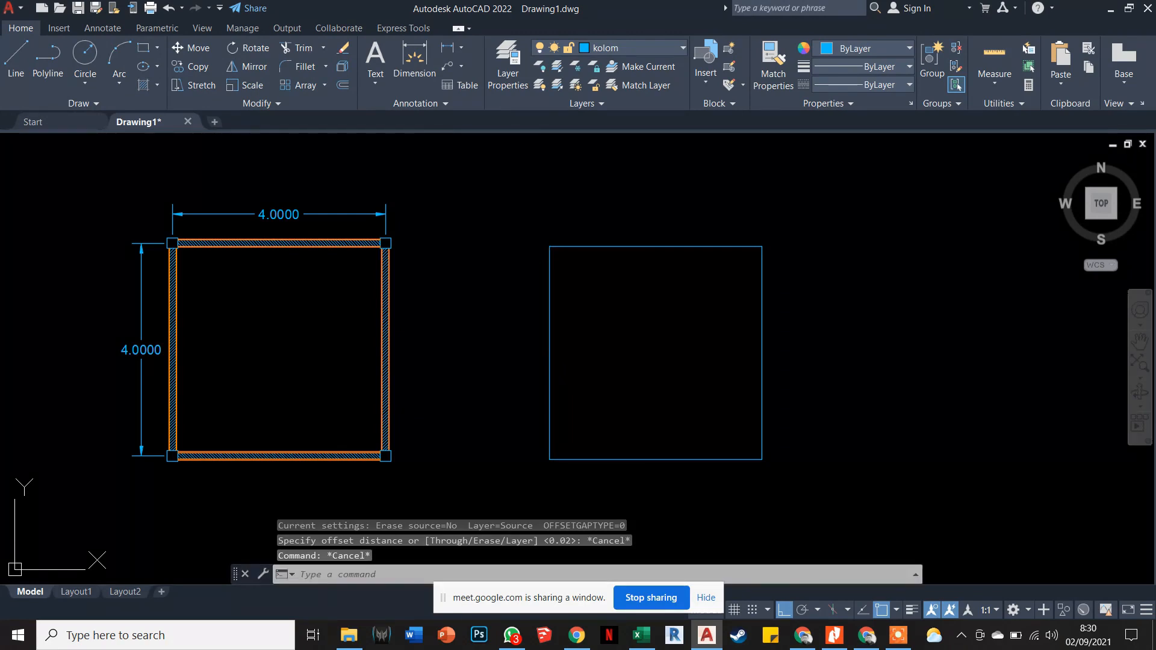
pyautogui.press('Escape')
pyautogui.press('Escape')
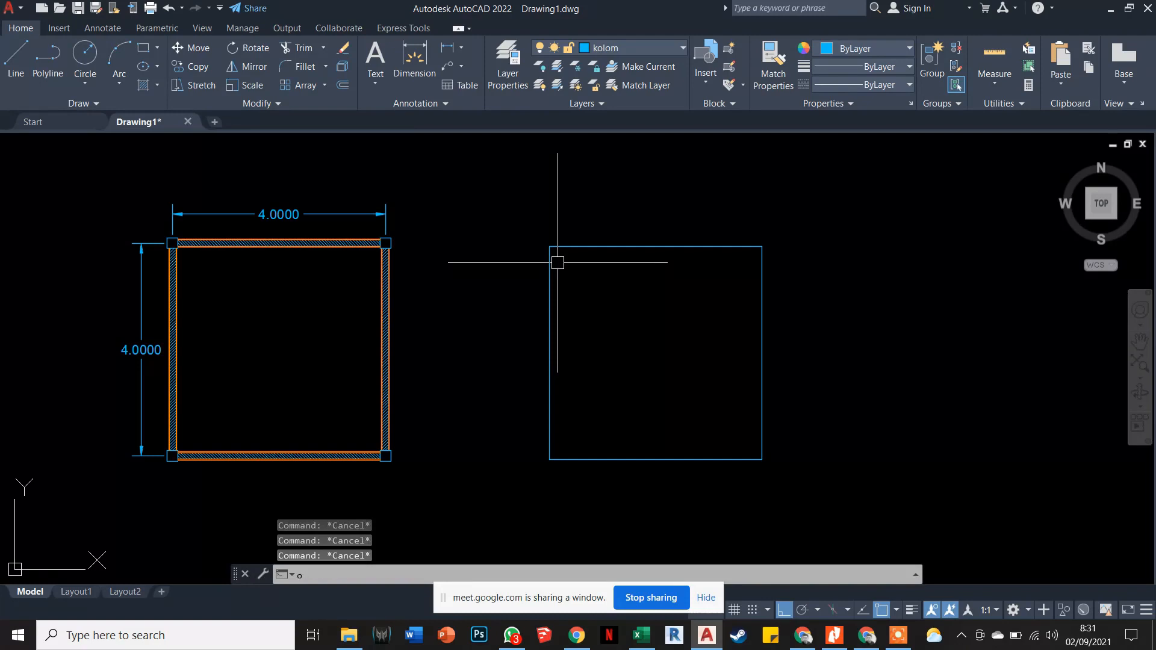
pyautogui.click(343, 580)
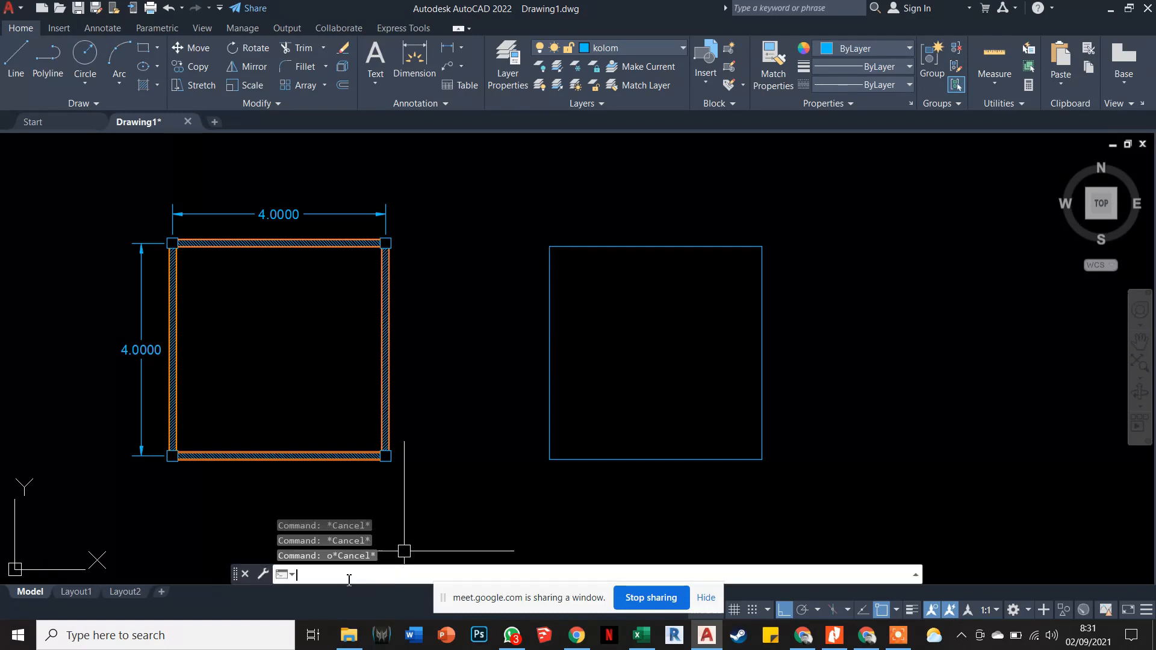
pyautogui.write('o')
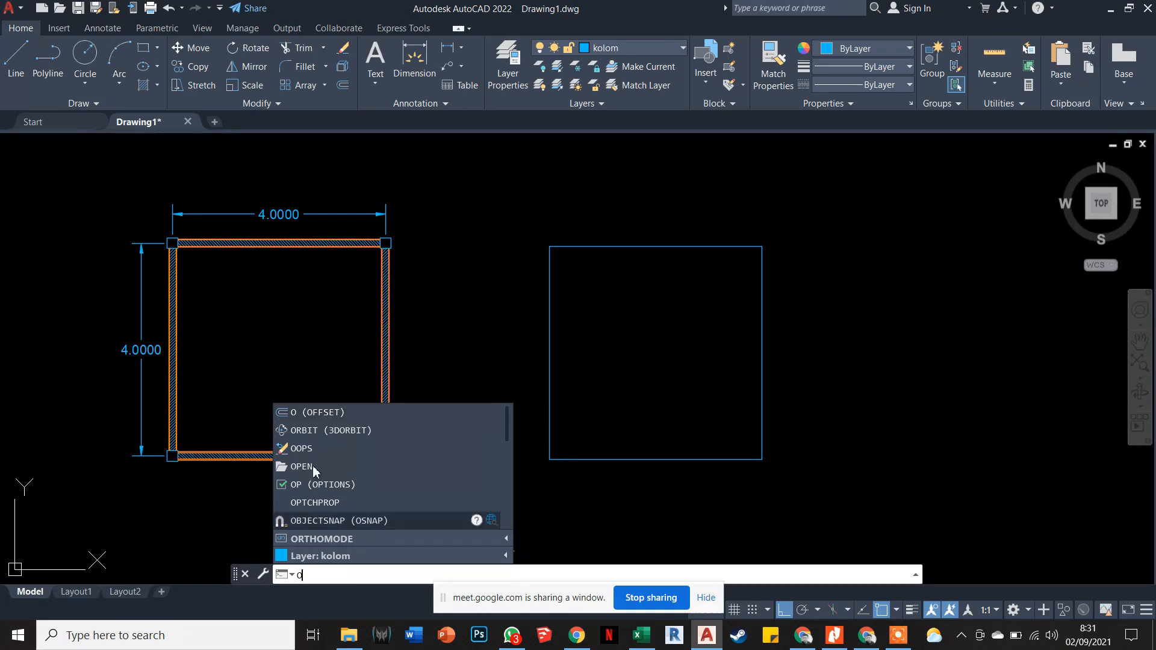
pyautogui.click(319, 417)
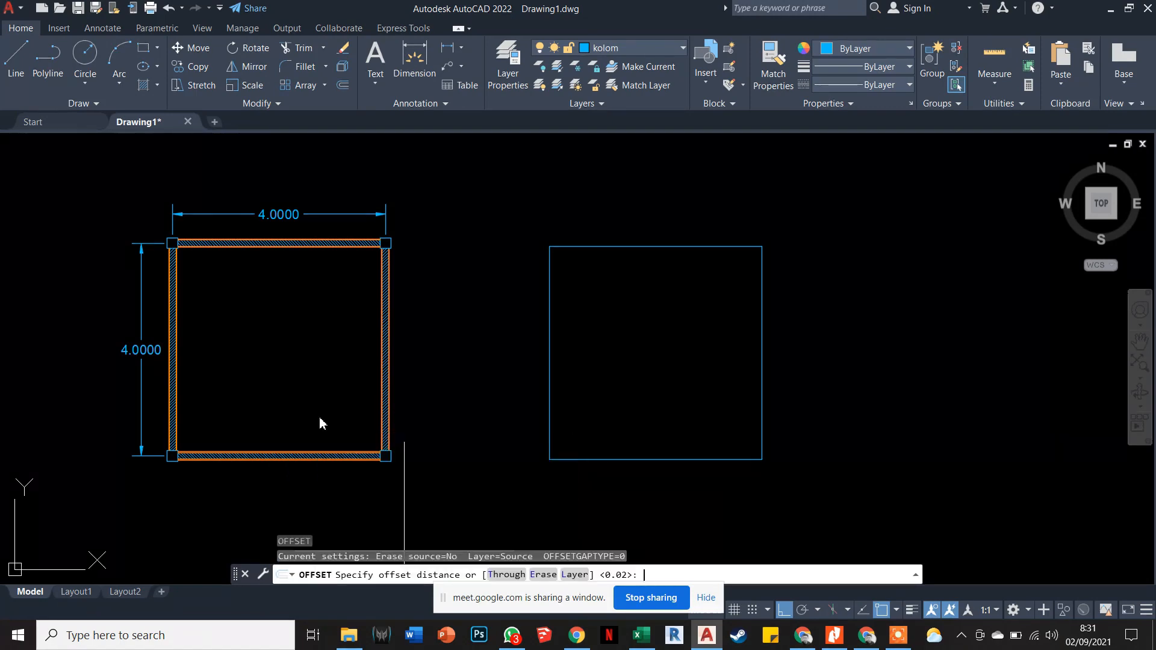
pyautogui.press('Escape')
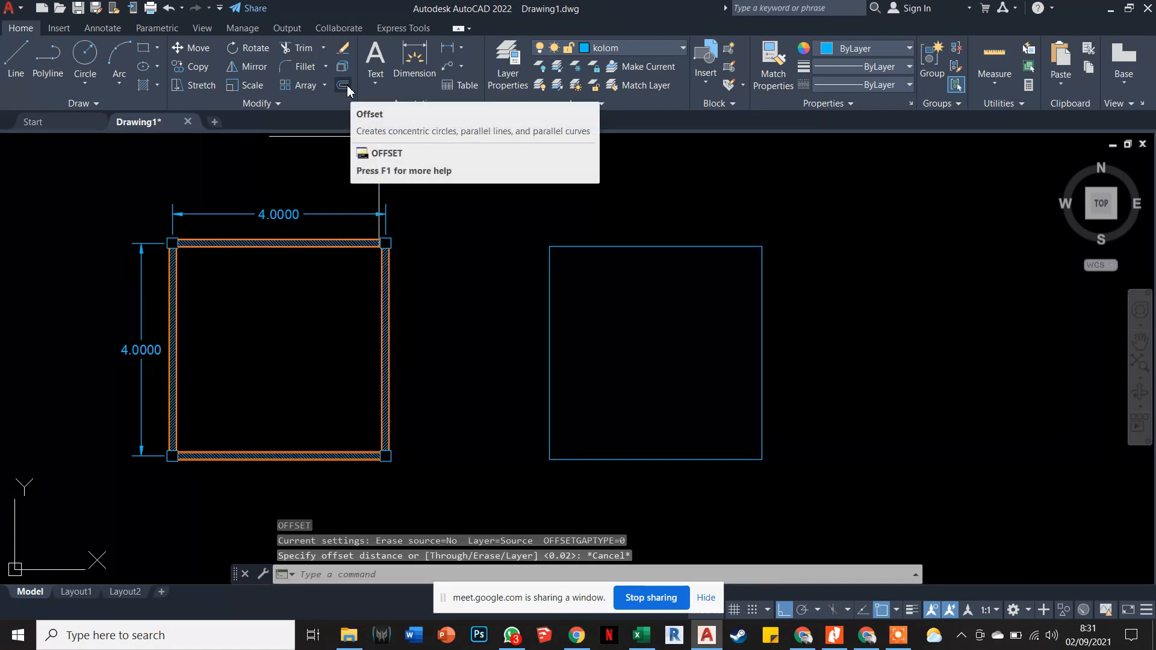
pyautogui.click(345, 85)
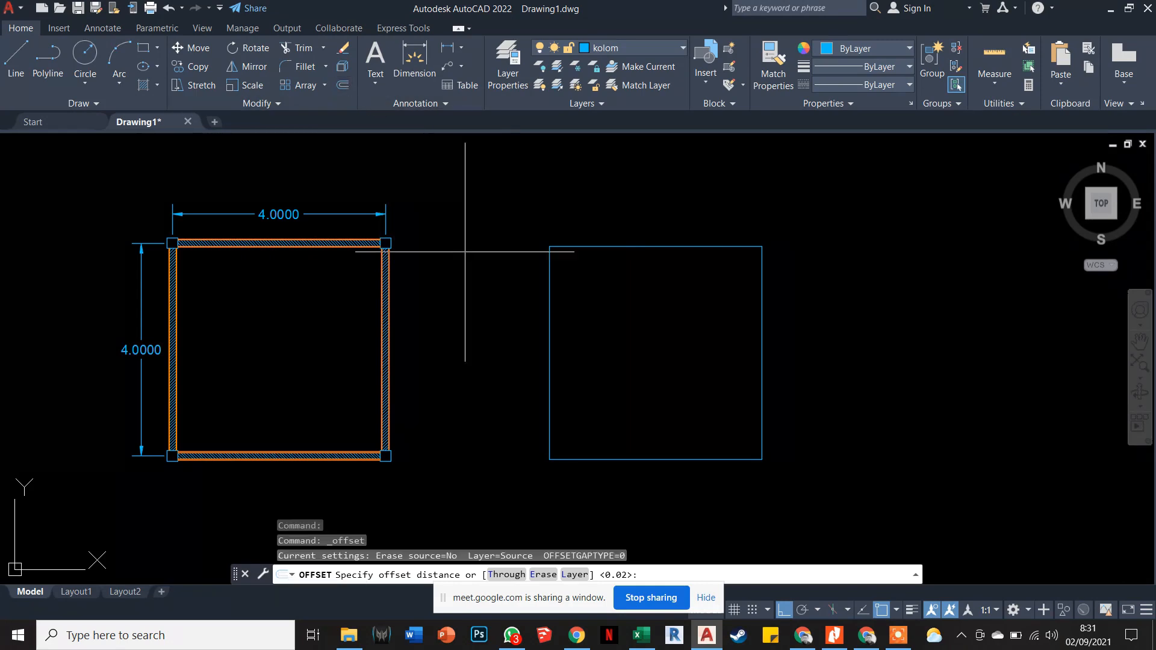
pyautogui.press('Return')
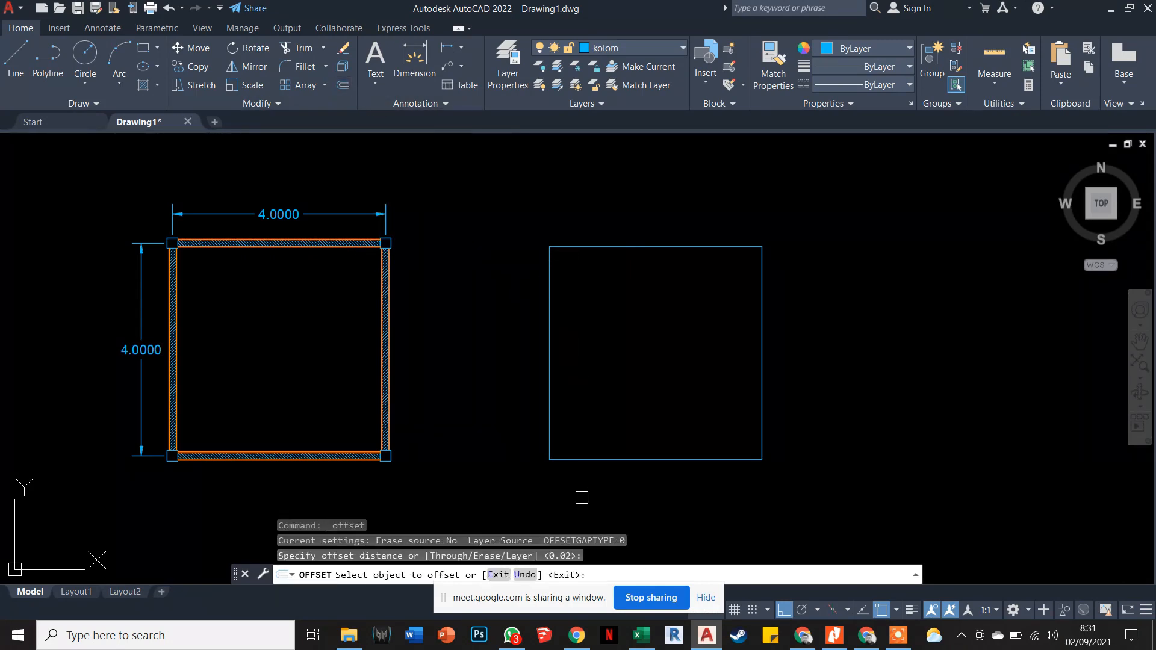
pyautogui.press('Escape')
pyautogui.write('o')
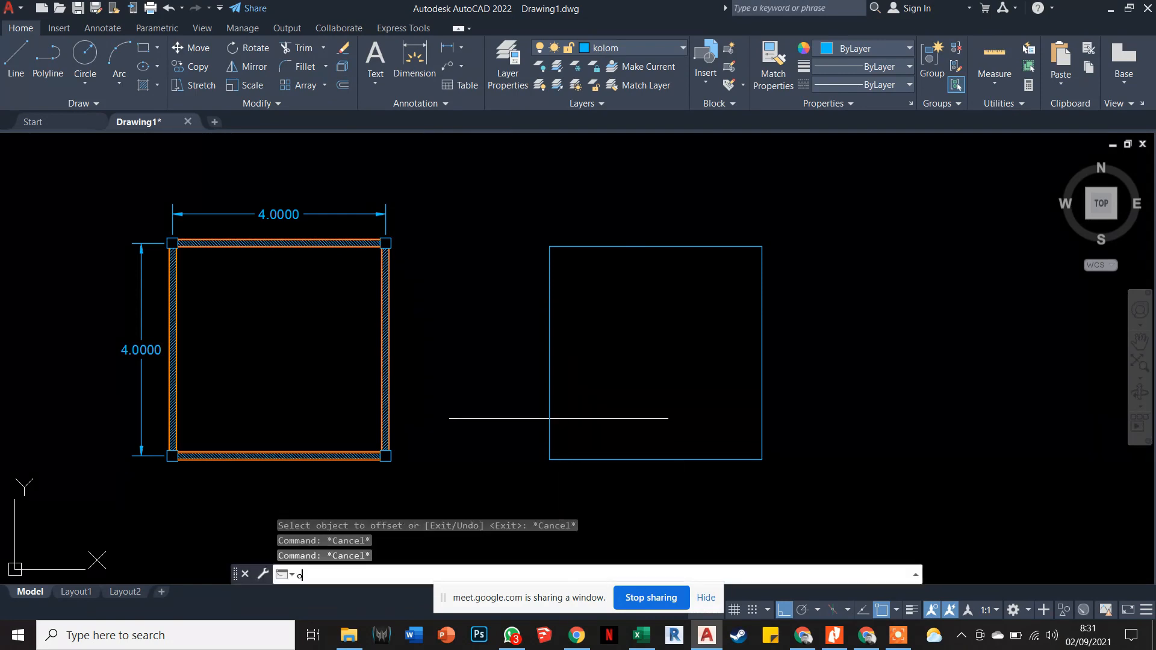
pyautogui.press('Return')
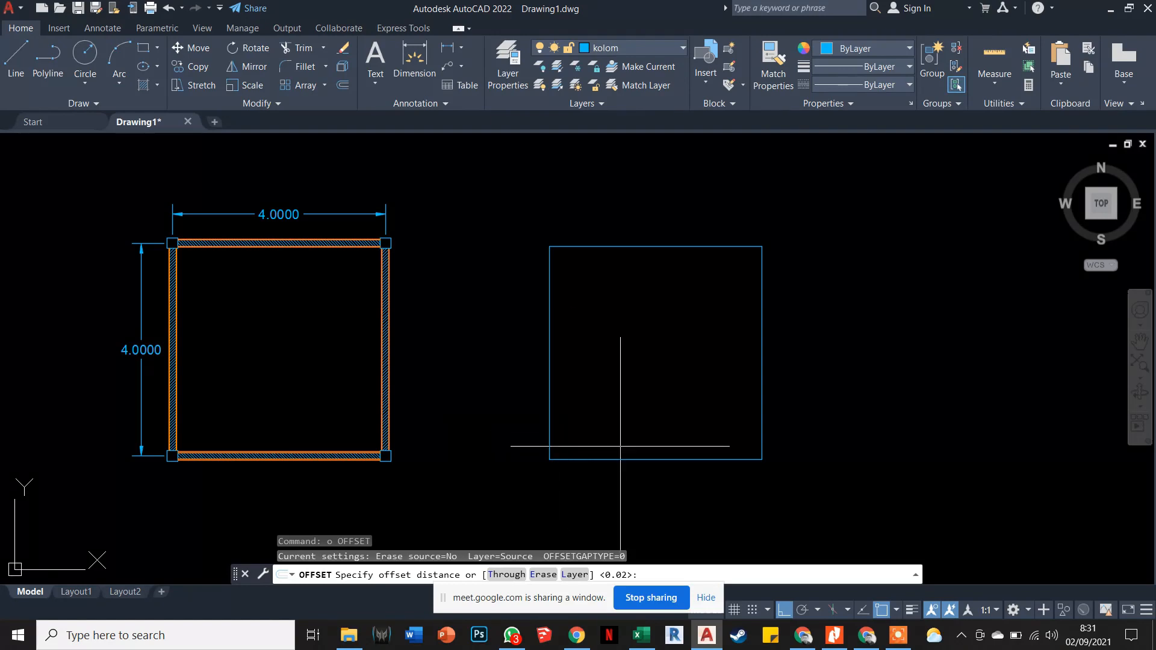
pyautogui.press('Escape')
pyautogui.click(763, 283)
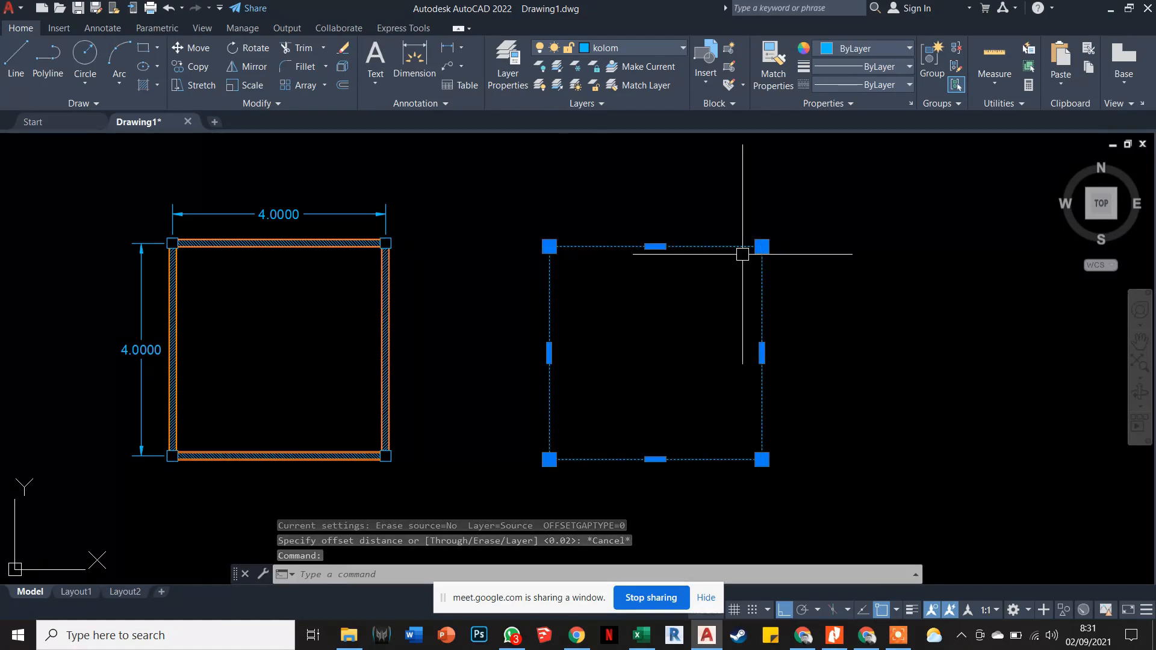
pyautogui.press('Escape')
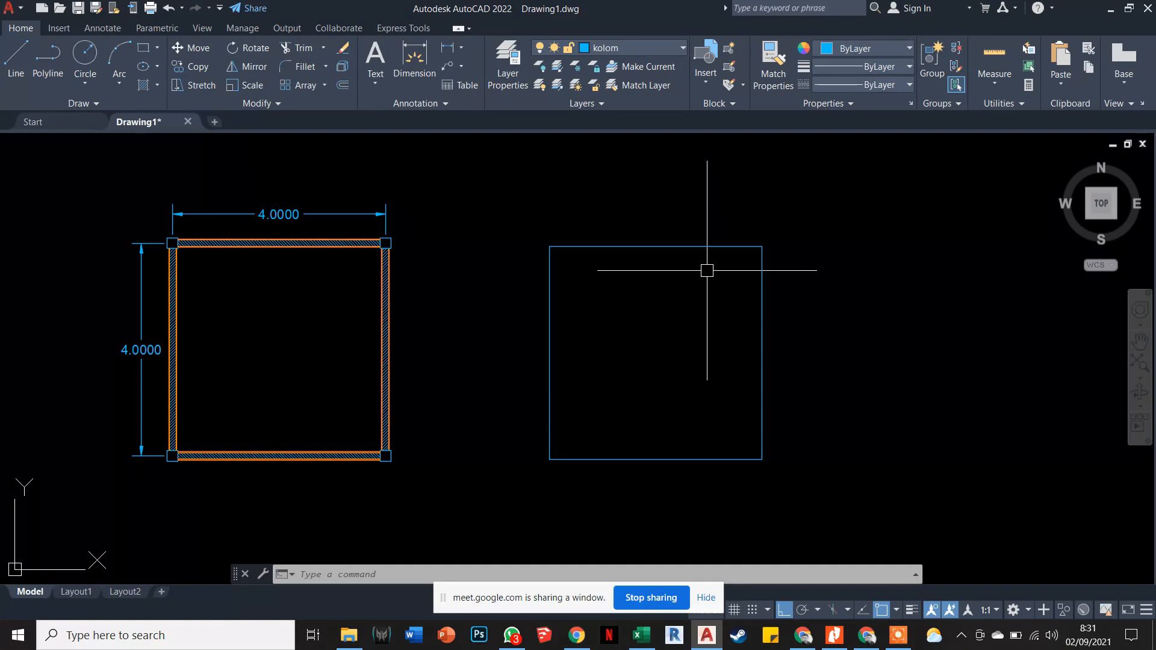
pyautogui.scroll(2, 573, 287)
pyautogui.scroll(3, 543, 275)
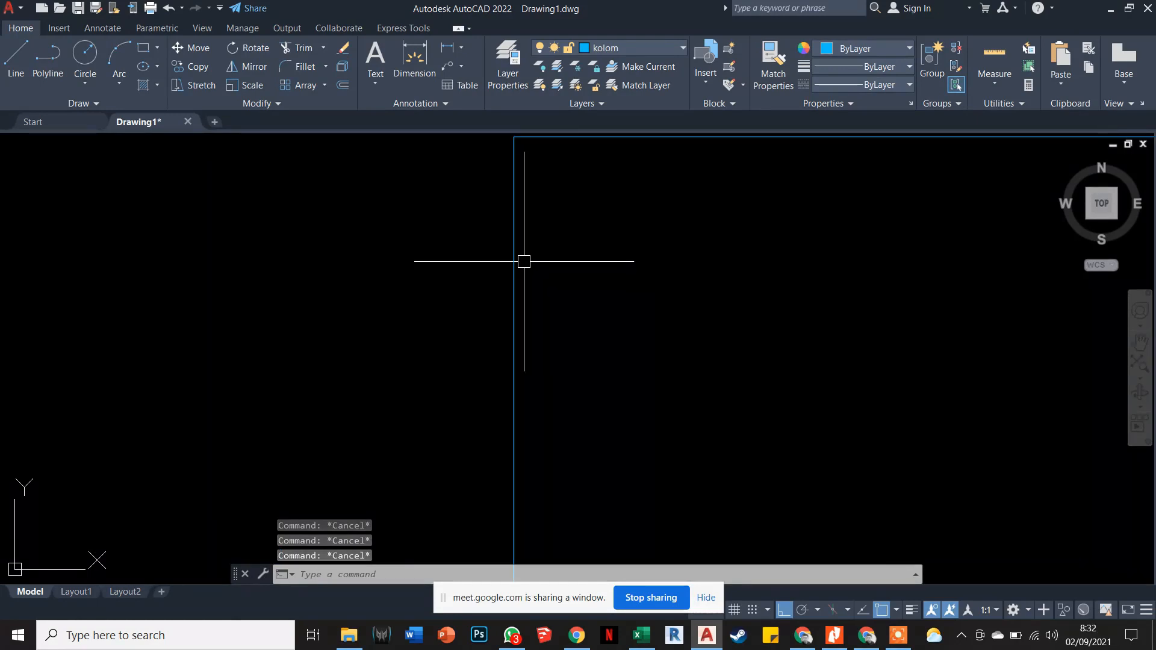
pyautogui.write('o')
pyautogui.press('Return')
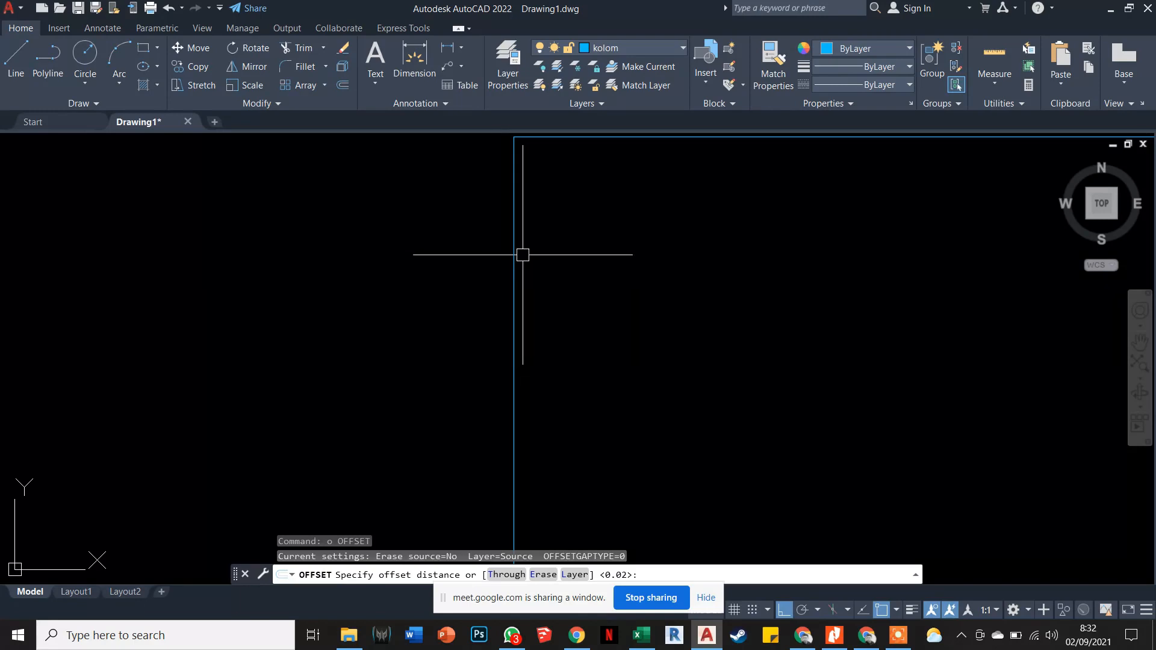
pyautogui.press('Escape')
pyautogui.scroll(-2, 523, 254)
pyautogui.press('Escape')
pyautogui.press('Escape')
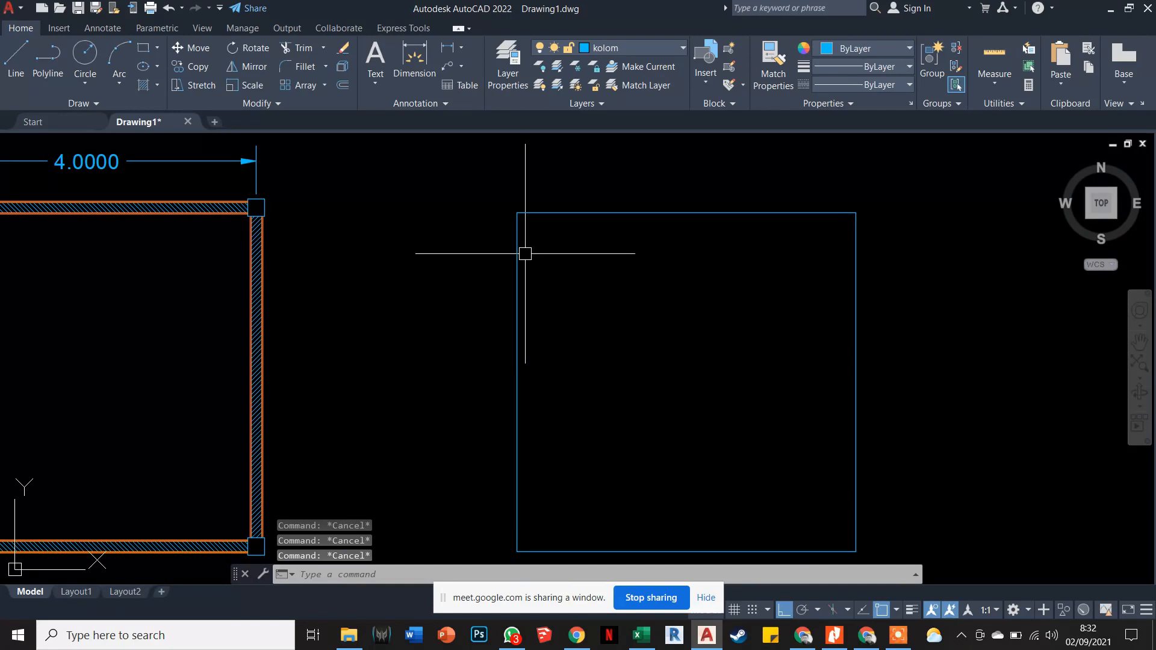
# Offset the new square polyline inward by a distance of 0.075.
pyautogui.click(341, 87)
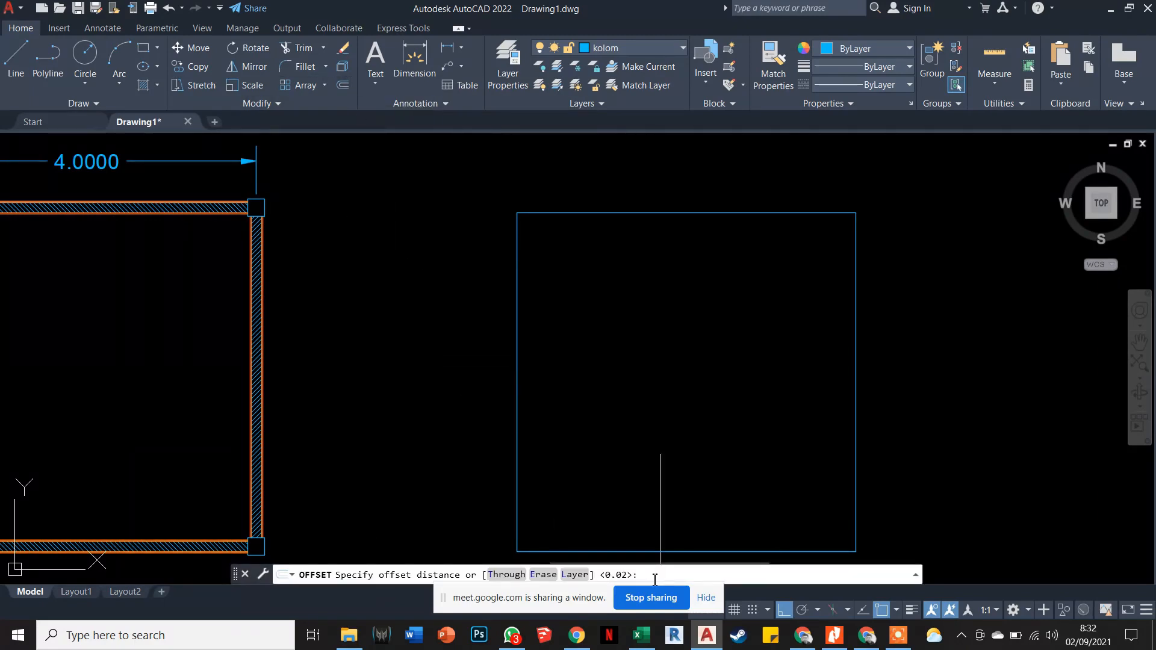
pyautogui.write('0.075')
pyautogui.scroll(-2, 686, 402)
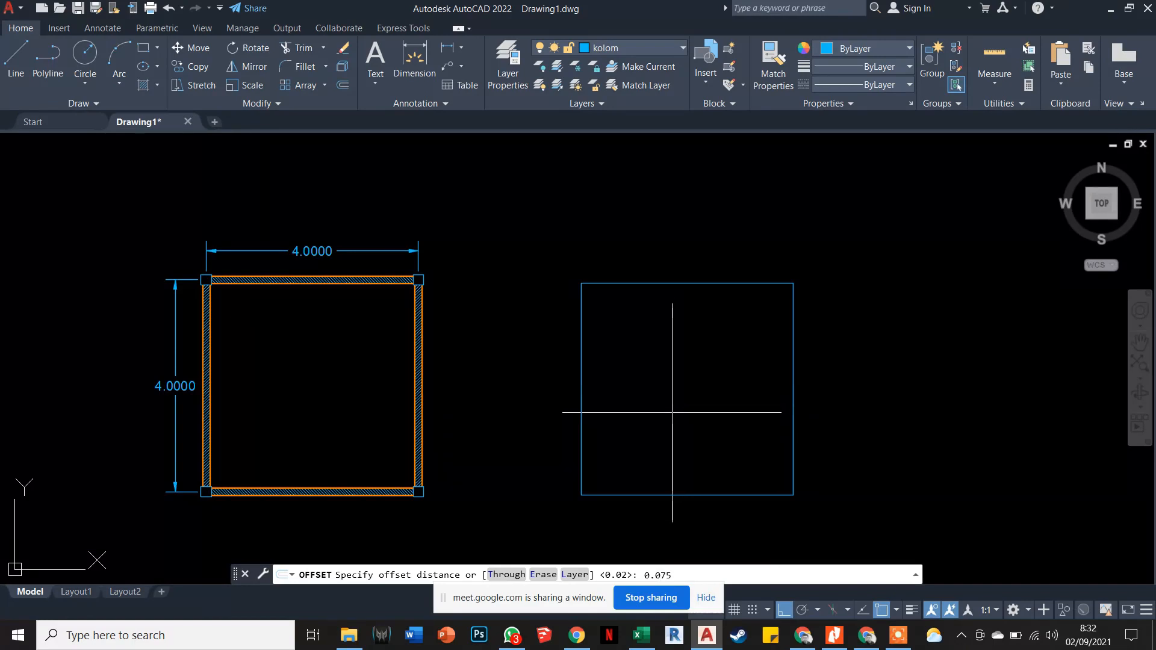
pyautogui.press('Return')
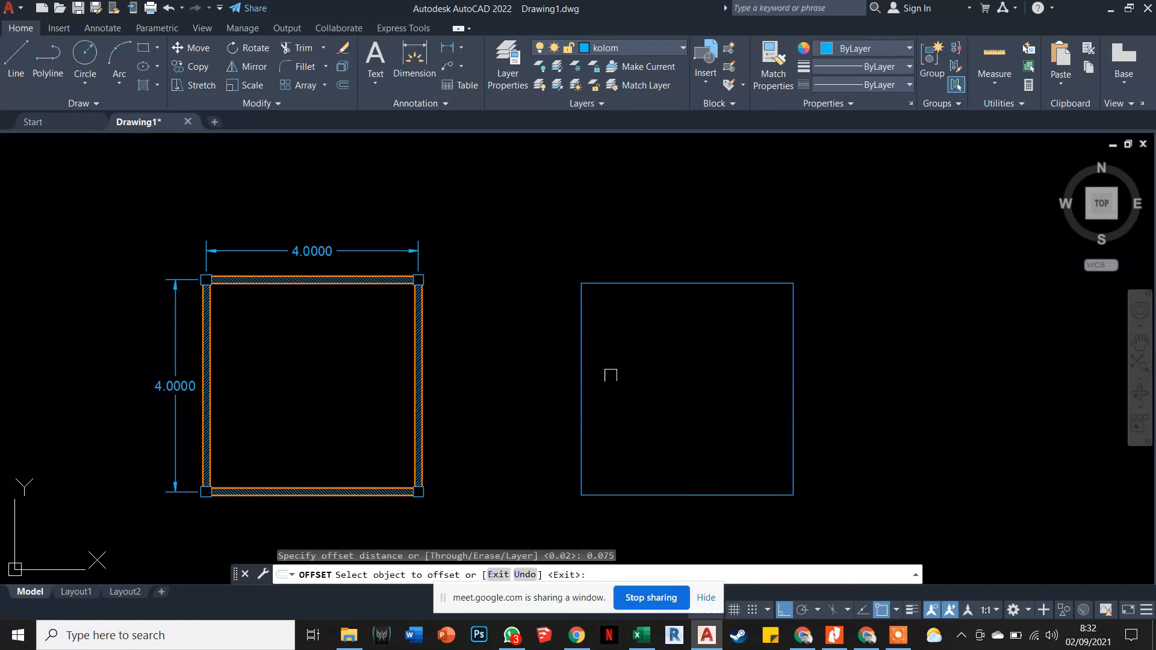
pyautogui.click(581, 341)
pyautogui.scroll(2, 592, 338)
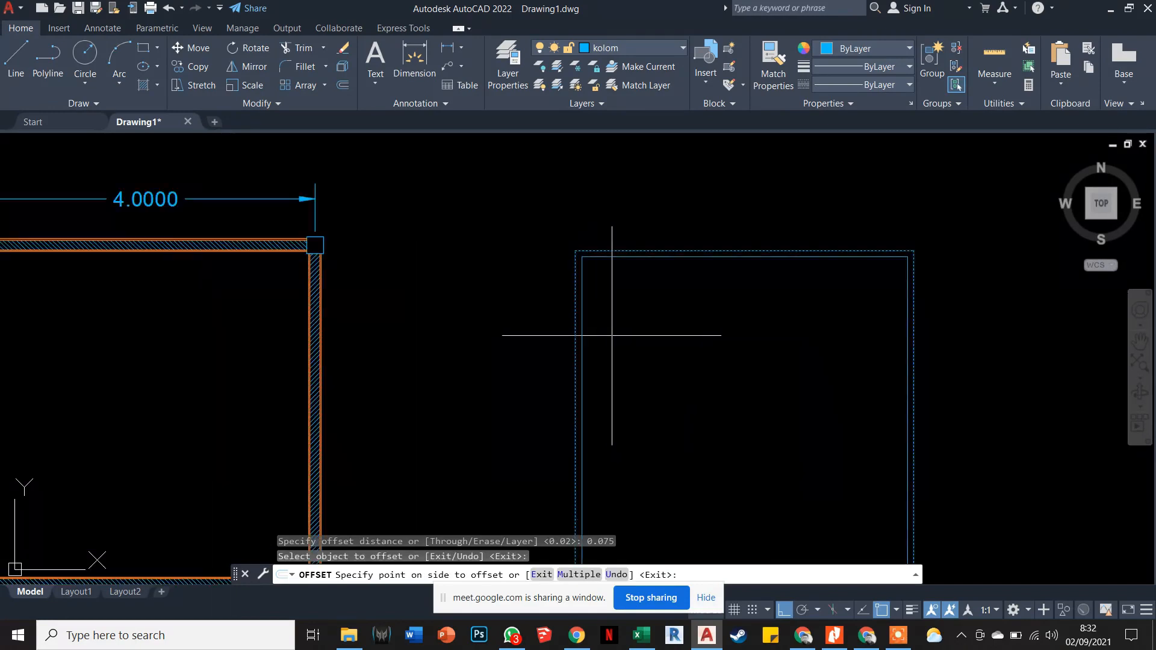
pyautogui.click(612, 335)
# Offset the original square polyline outward by the same 0.075 distance and end the Offset command.
pyautogui.scroll(3, 580, 308)
pyautogui.scroll(-3, 502, 258)
pyautogui.click(555, 259)
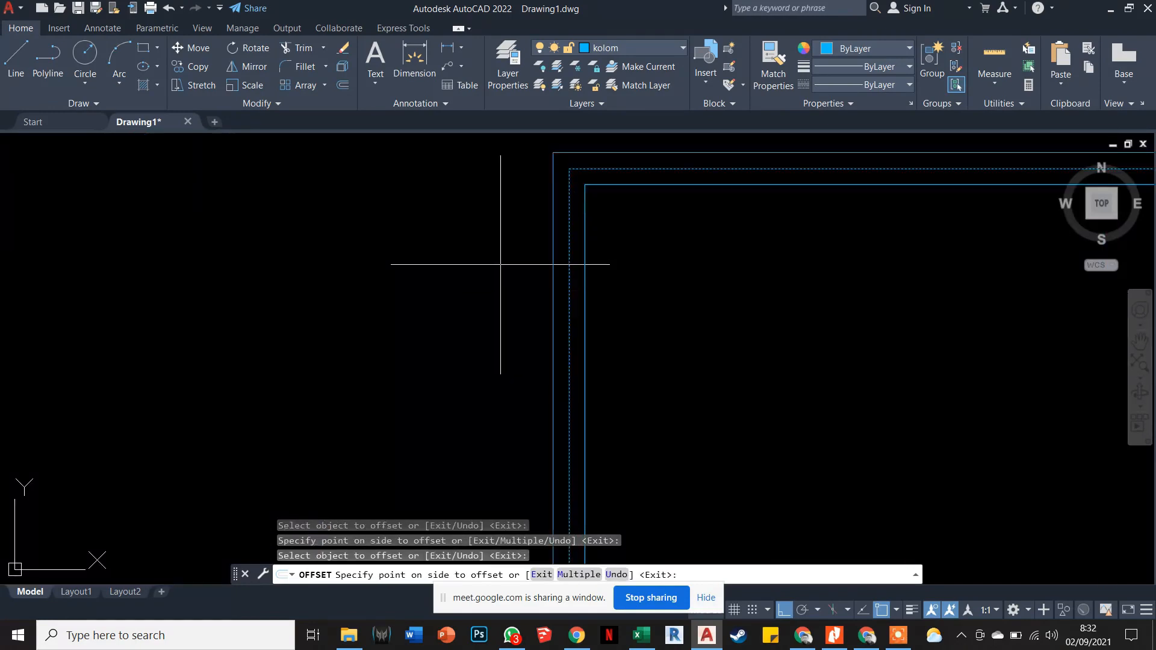
pyautogui.click(532, 287)
pyautogui.press('Escape')
pyautogui.scroll(-3, 533, 287)
pyautogui.scroll(3, 505, 272)
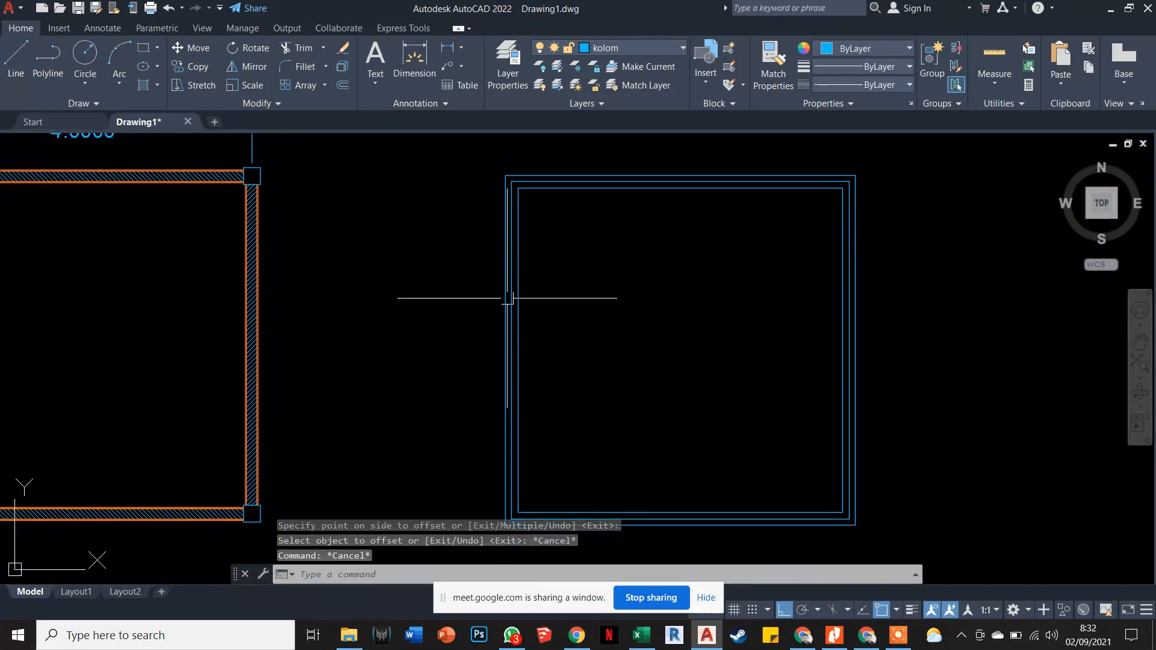
pyautogui.scroll(-4, 508, 301)
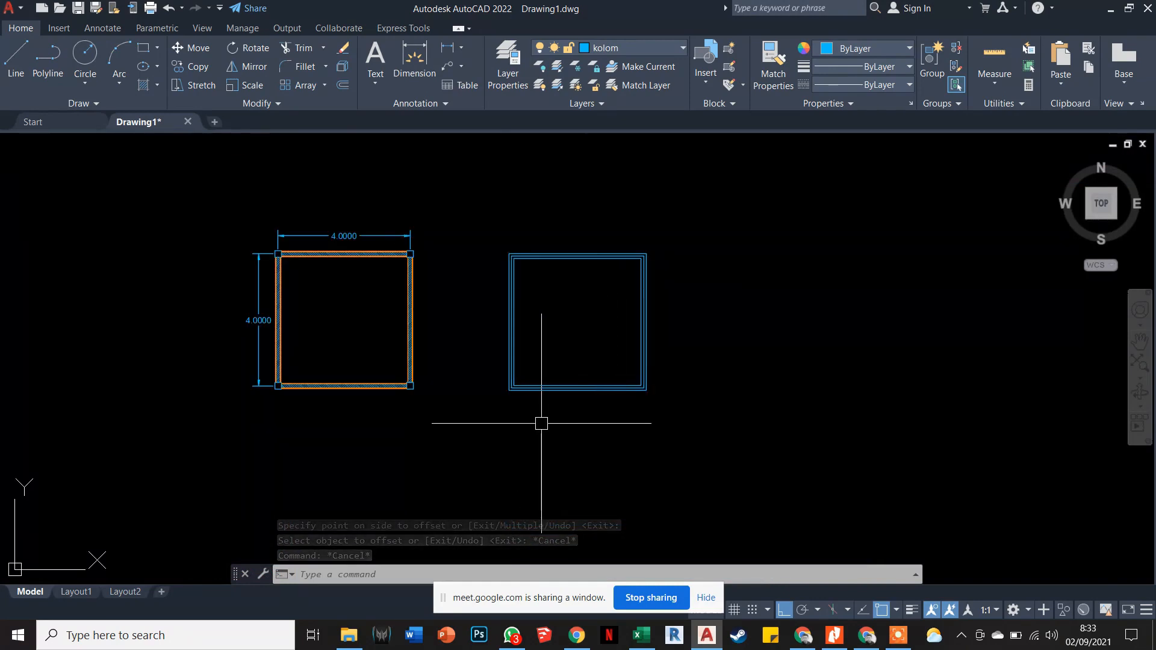
# Close the extra Chrome window while keeping the AutoCAD drawing shared in the call.
pyautogui.click(867, 635)
pyautogui.click(867, 635)
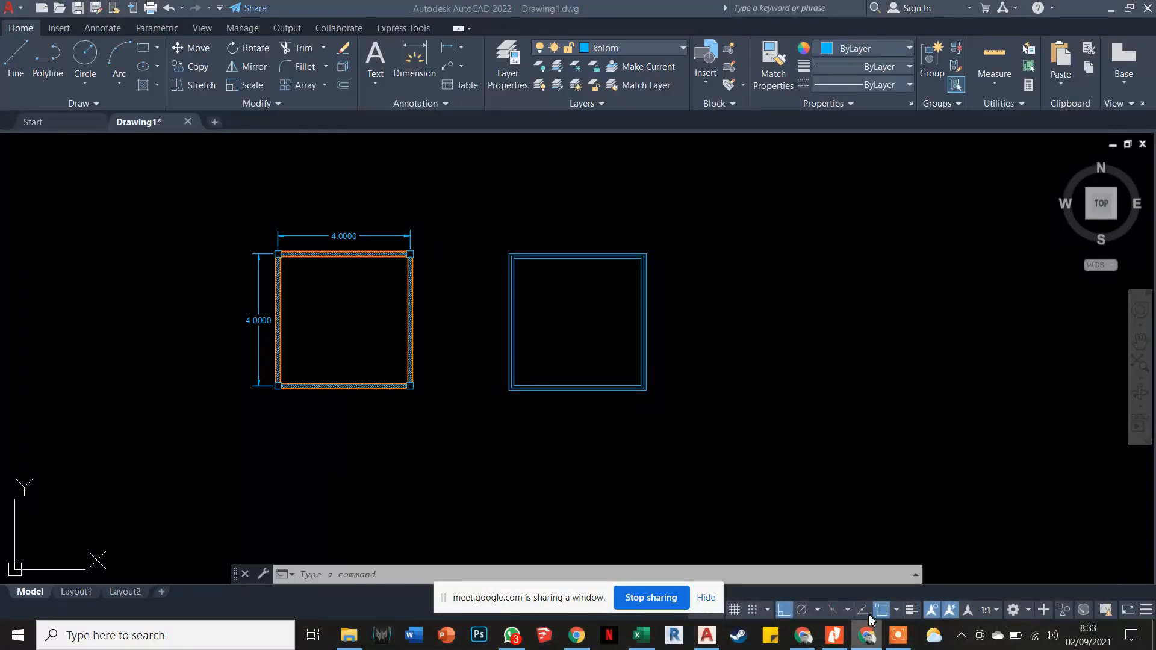
pyautogui.rightClick(867, 635)
pyautogui.click(822, 599)
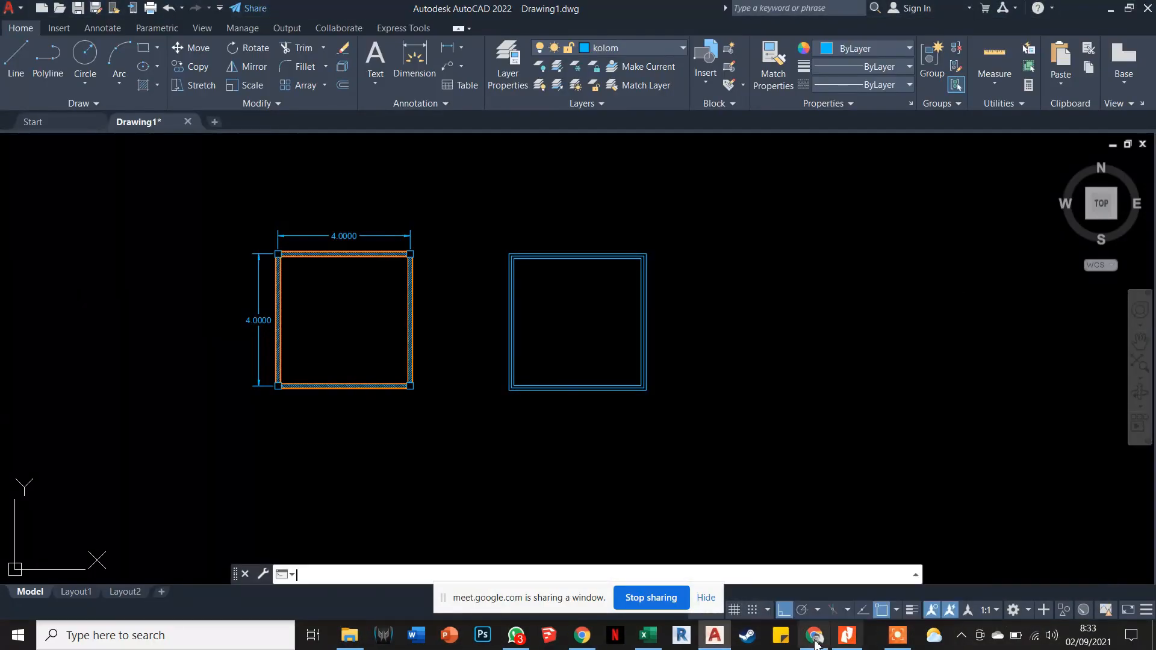
pyautogui.scroll(2, 506, 331)
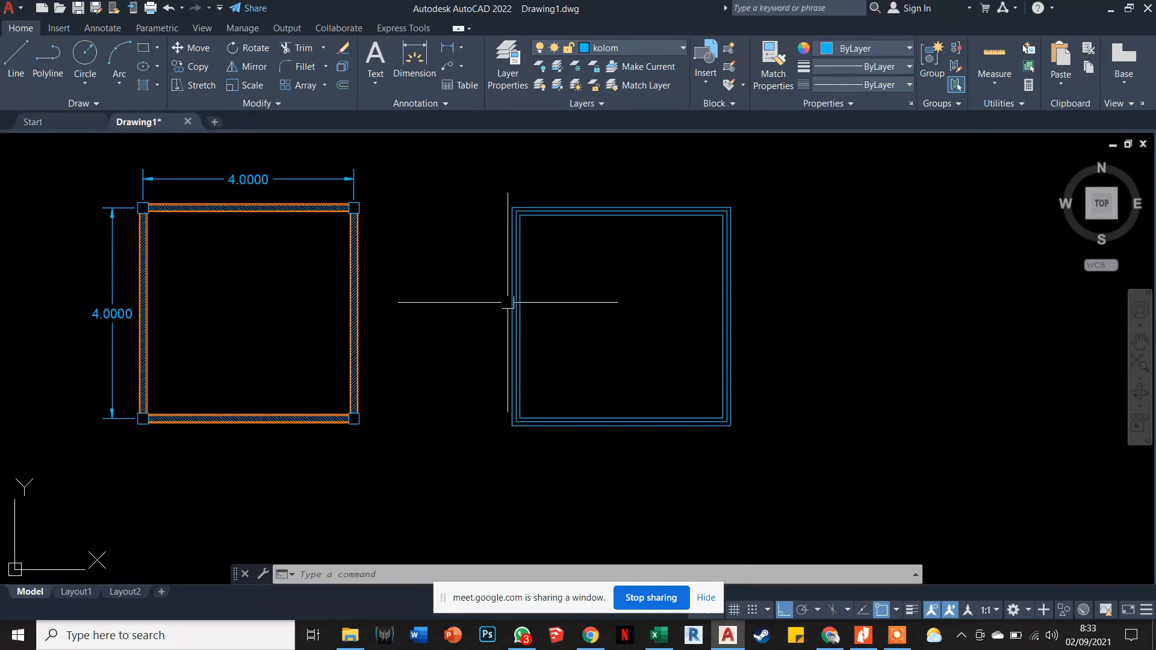
pyautogui.scroll(2, 497, 278)
pyautogui.press('Escape')
pyautogui.click(526, 269)
pyautogui.press('Escape')
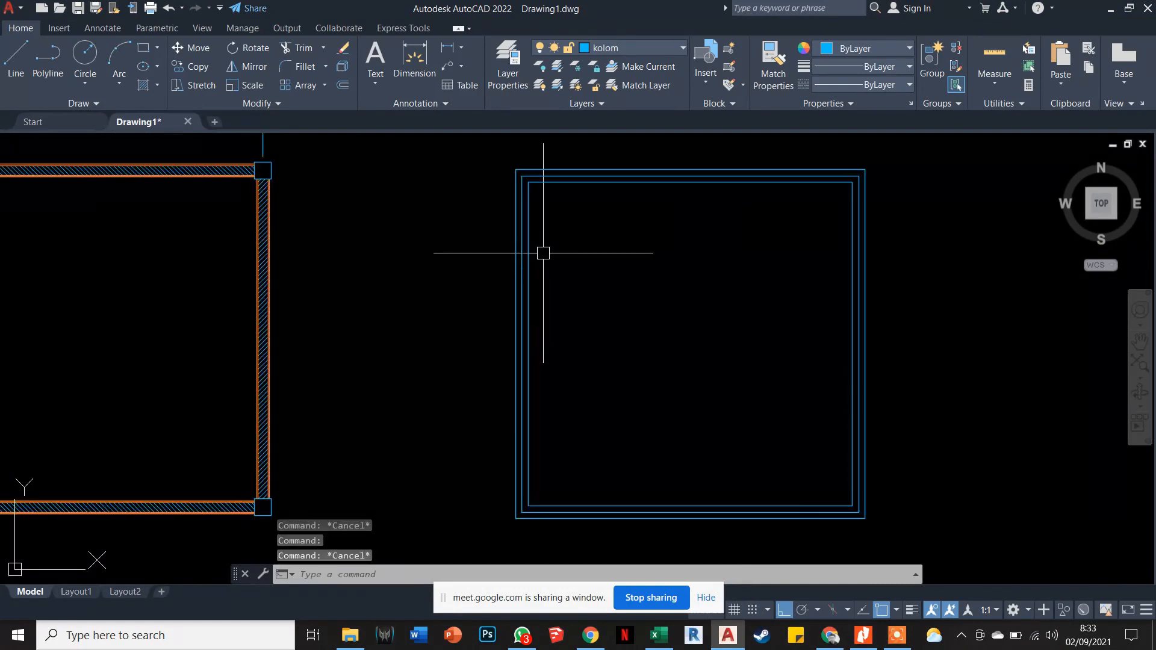
# Assign the three nested square outlines of the new room to the Dinding layer and clear the selection.
pyautogui.click(500, 233)
pyautogui.click(454, 176)
pyautogui.click(602, 48)
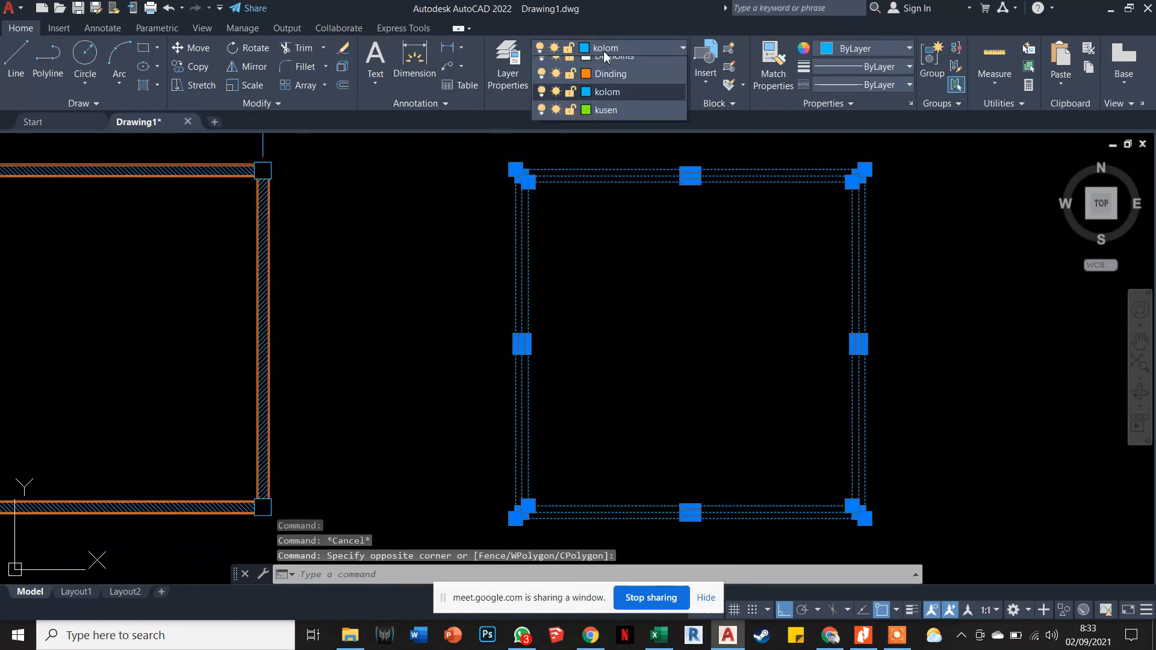
pyautogui.click(606, 117)
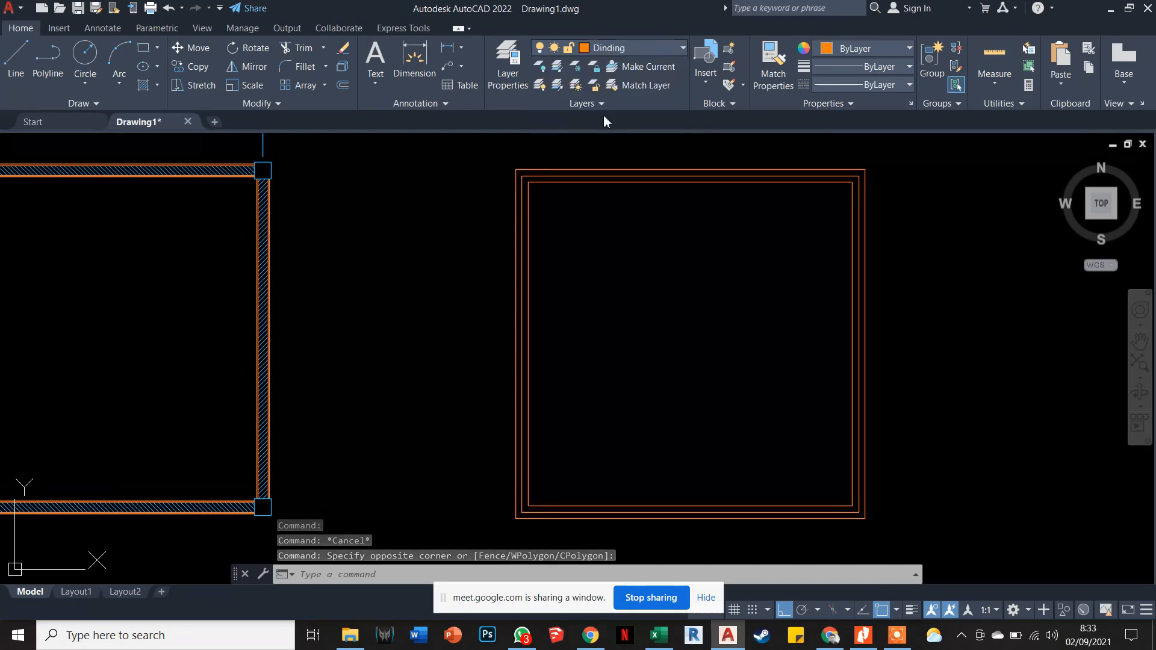
pyautogui.press('Escape')
pyautogui.press('Escape')
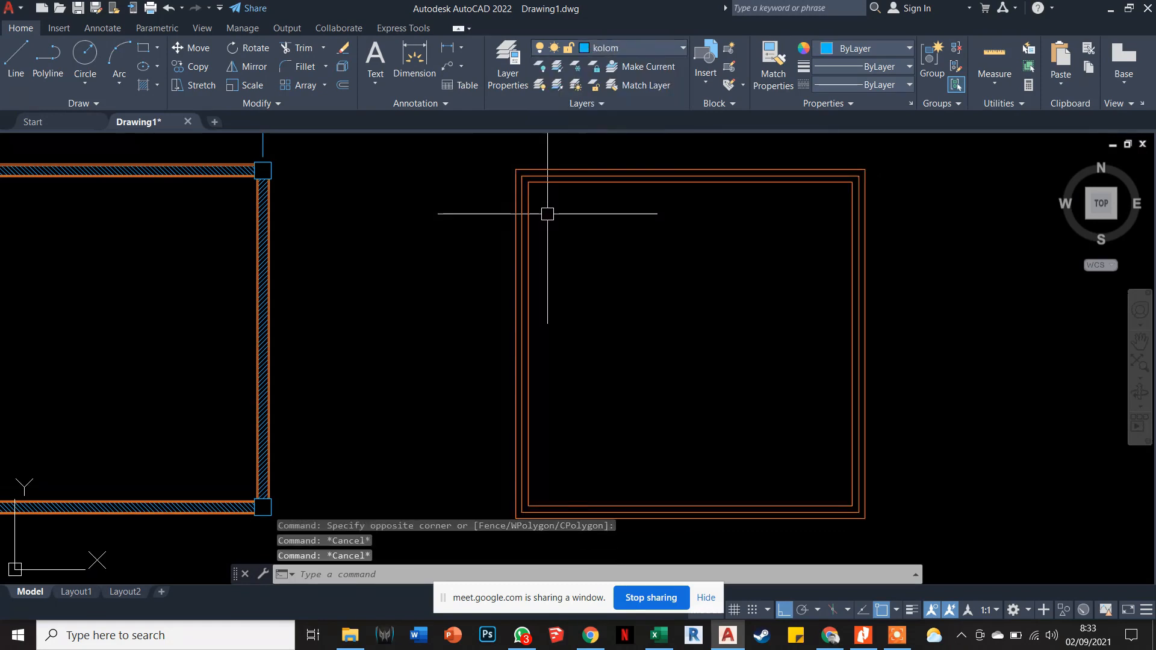
# Draw a closed 0.2 by 0.2 column square with the Polyline command inside the new room, near its upper-left corner.
pyautogui.moveTo(457, 225); pyautogui.dragTo(464, 274, button='middle')
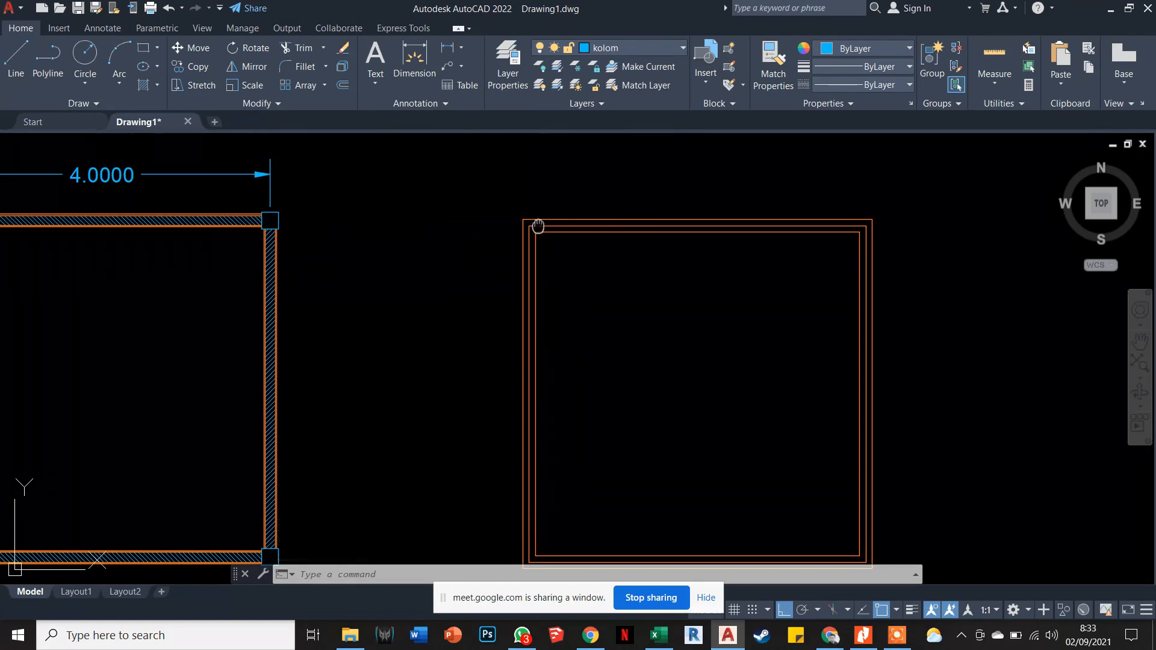
pyautogui.moveTo(535, 227); pyautogui.dragTo(470, 184, button='middle')
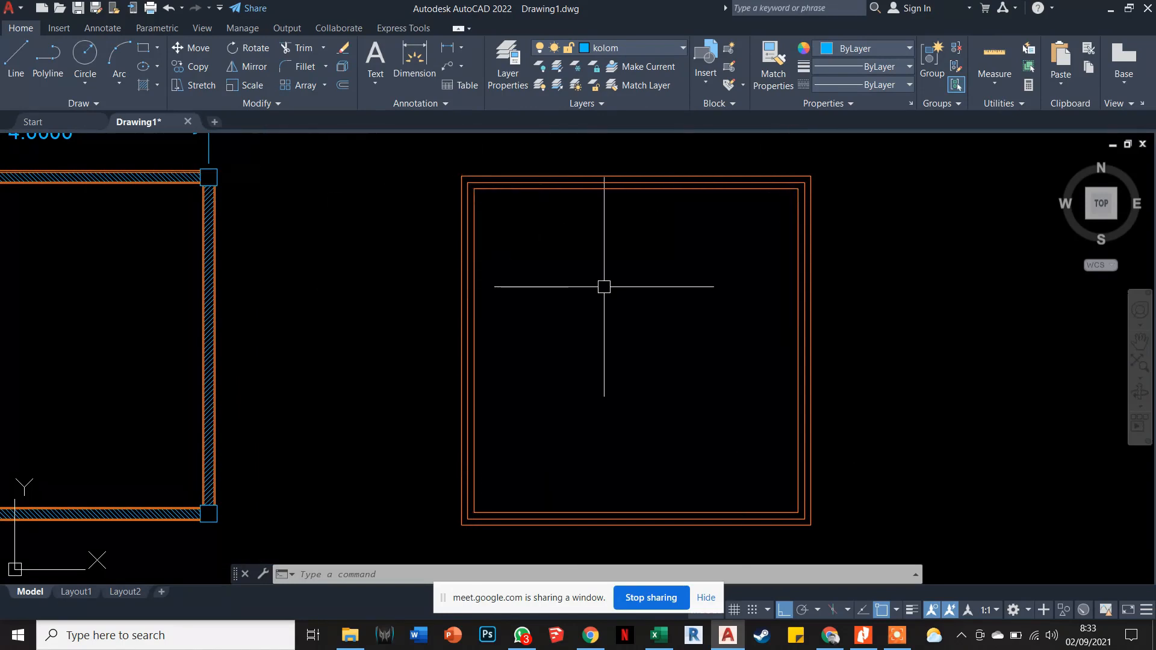
pyautogui.press('Escape')
pyautogui.press('Escape')
pyautogui.press('Escape')
pyautogui.write('pl')
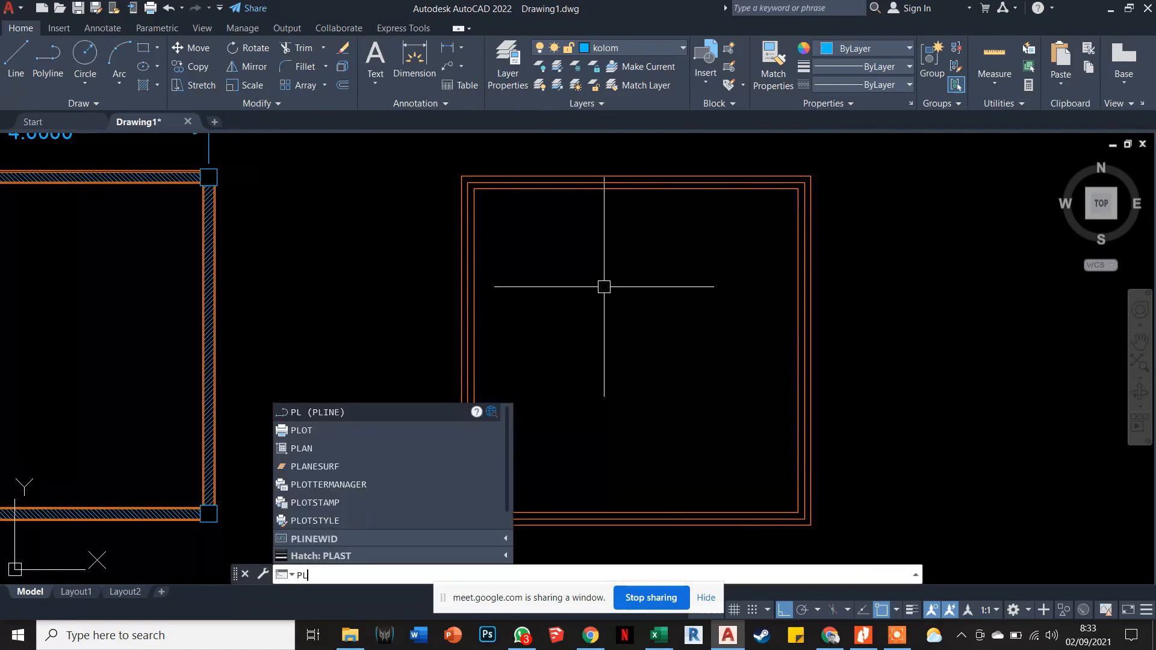
pyautogui.press('Return')
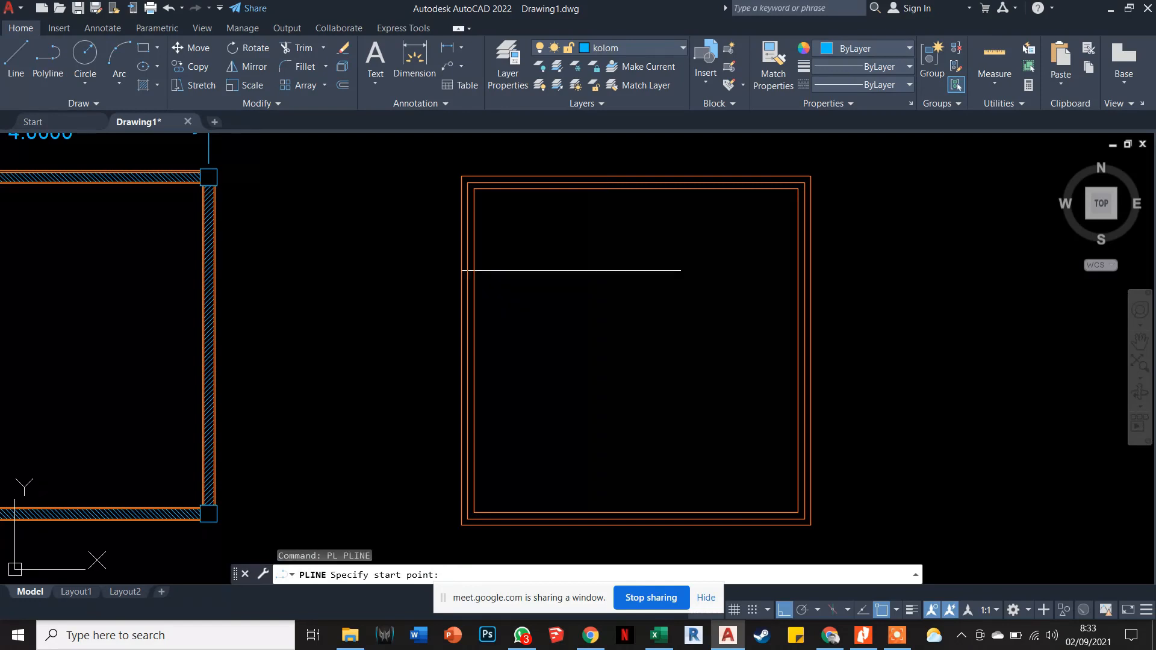
pyautogui.scroll(2, 545, 255)
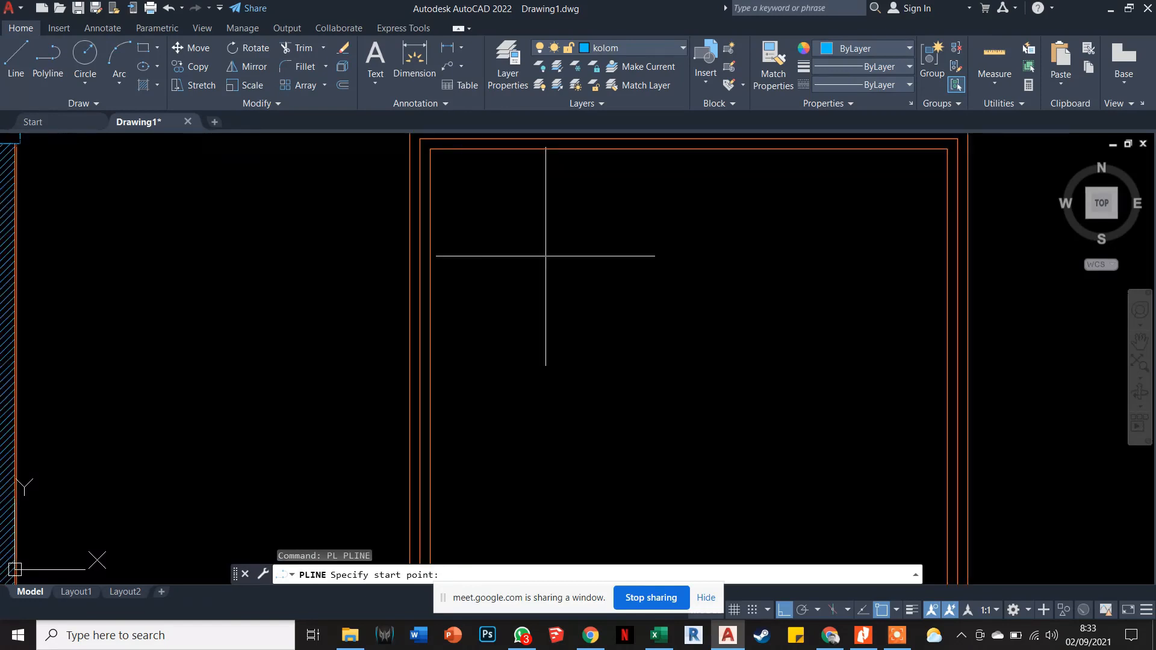
pyautogui.click(546, 256)
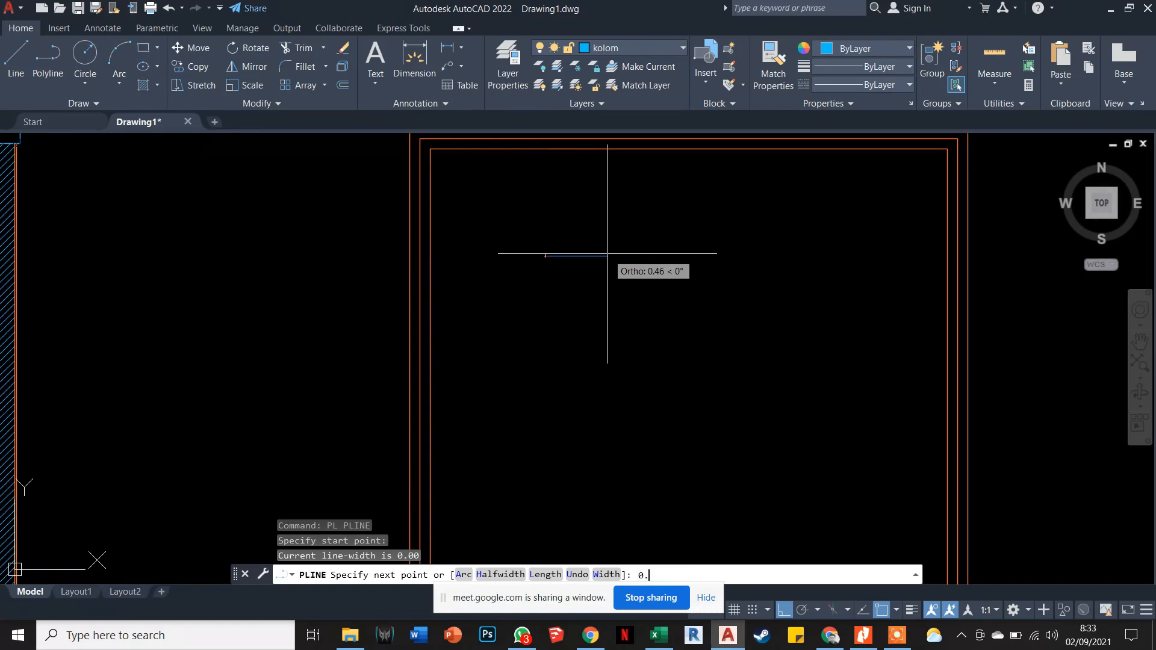
pyautogui.write('0.2')
pyautogui.press('Return')
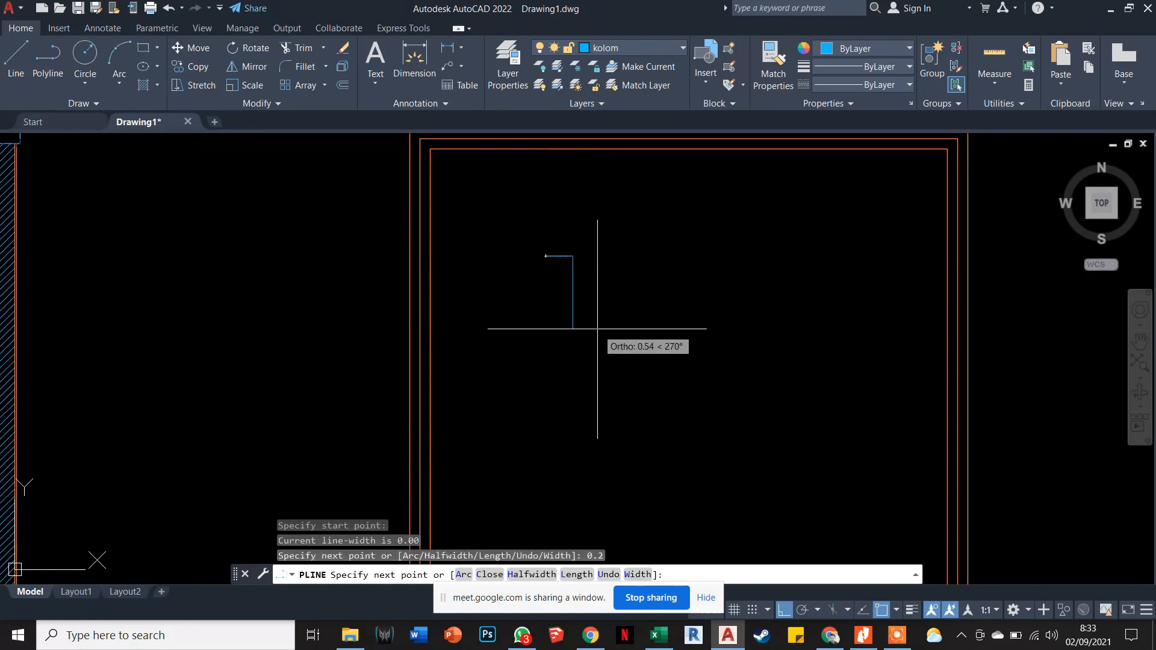
pyautogui.write('0.2')
pyautogui.press('Return')
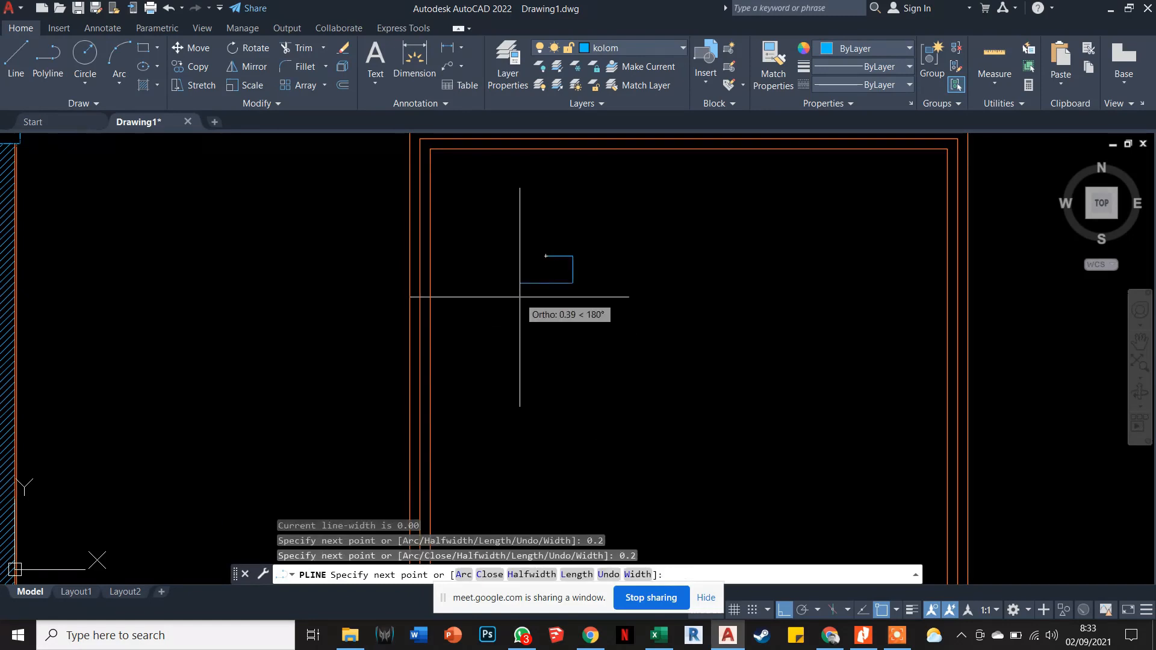
pyautogui.write('0.2')
pyautogui.press('Return')
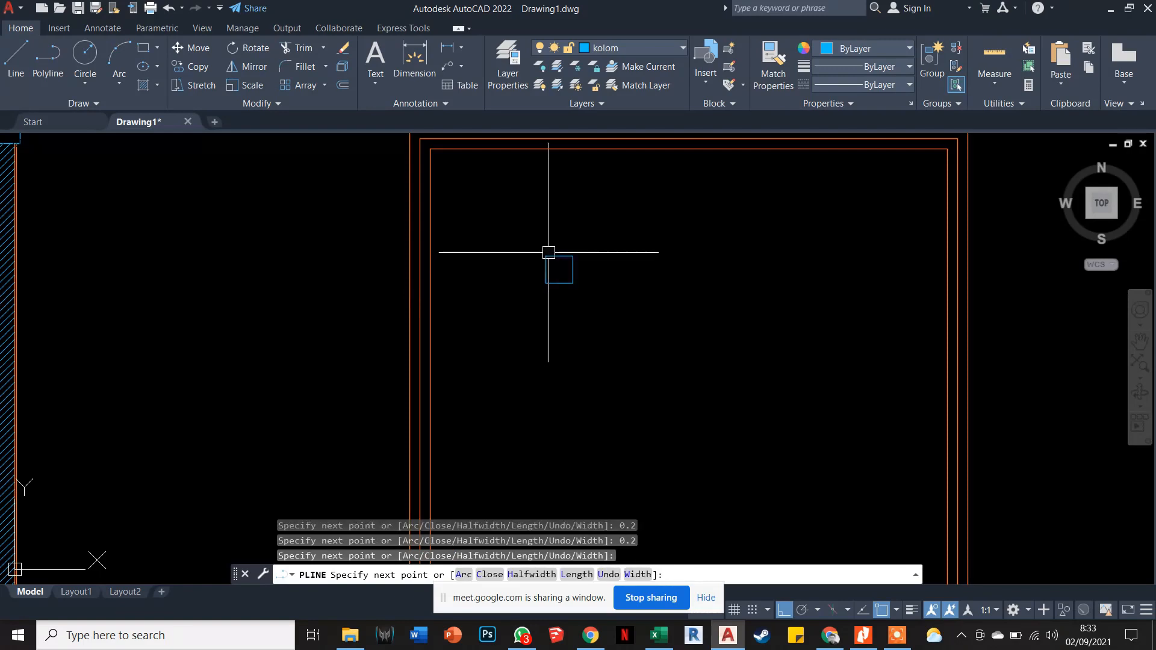
pyautogui.press('Escape')
pyautogui.click(563, 270)
pyautogui.press('Escape')
pyautogui.press('Escape')
pyautogui.press('Escape')
pyautogui.press('Escape')
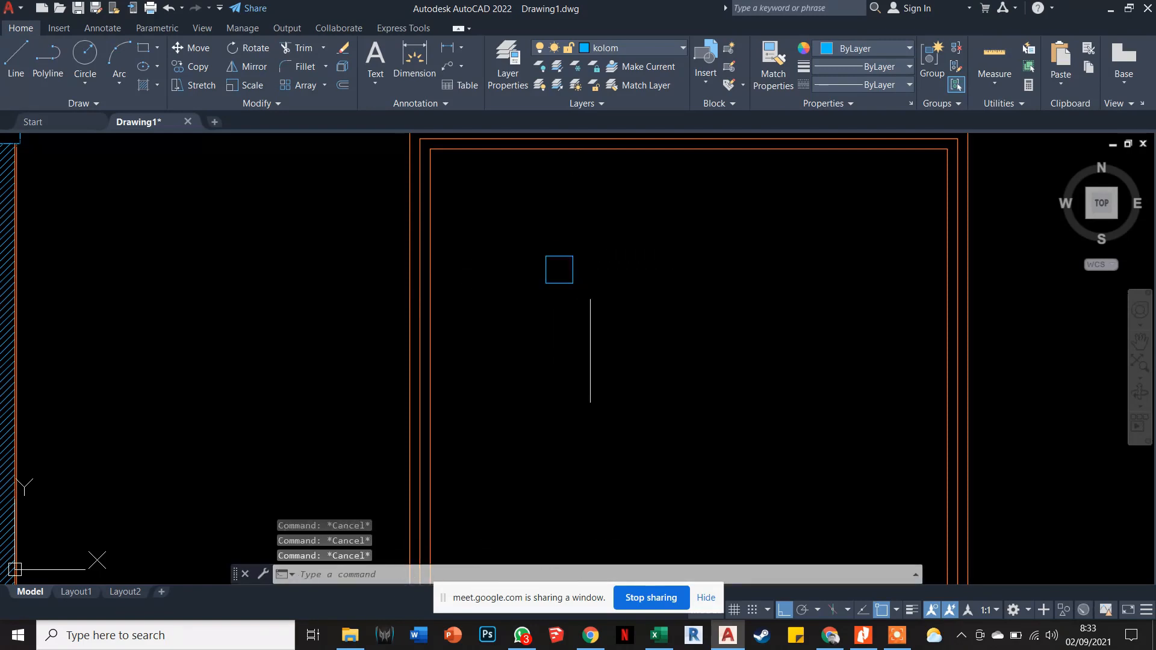
pyautogui.click(148, 54)
pyautogui.click(643, 283)
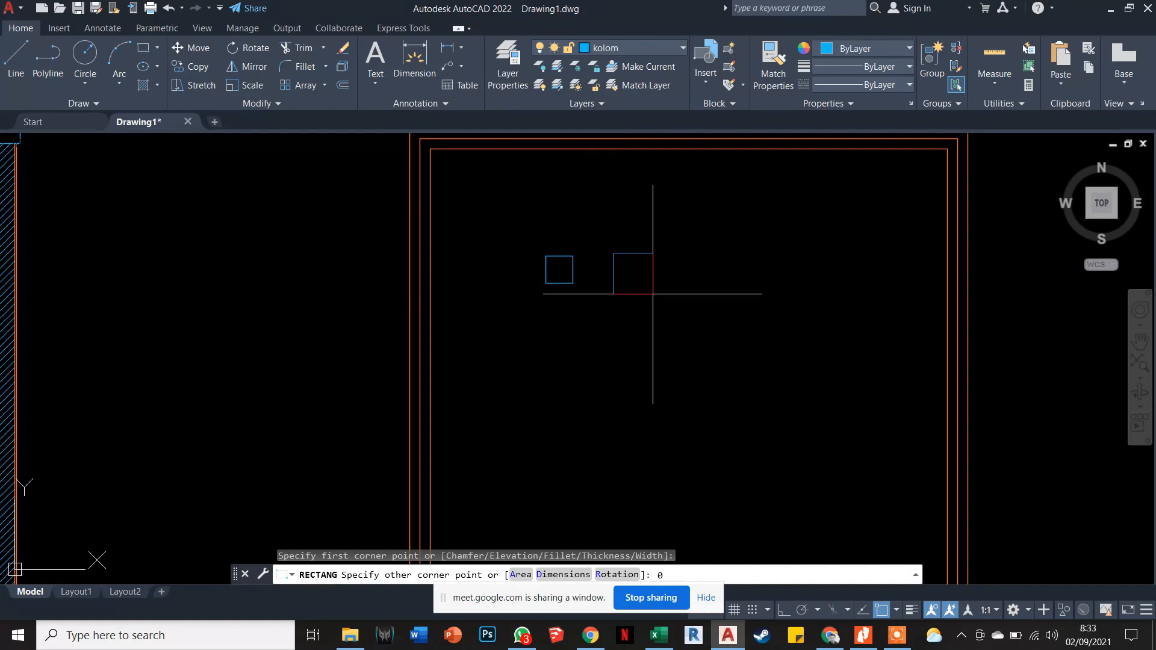
pyautogui.press('Escape')
pyautogui.press('Escape')
pyautogui.press('Escape')
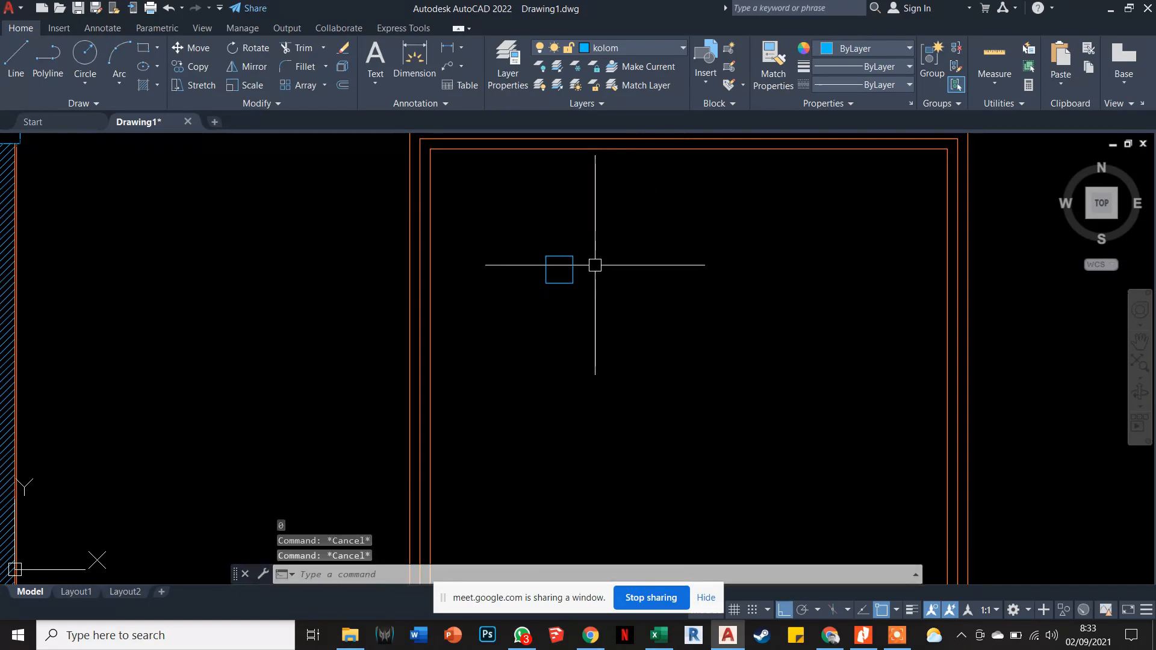
pyautogui.scroll(-1, 570, 262)
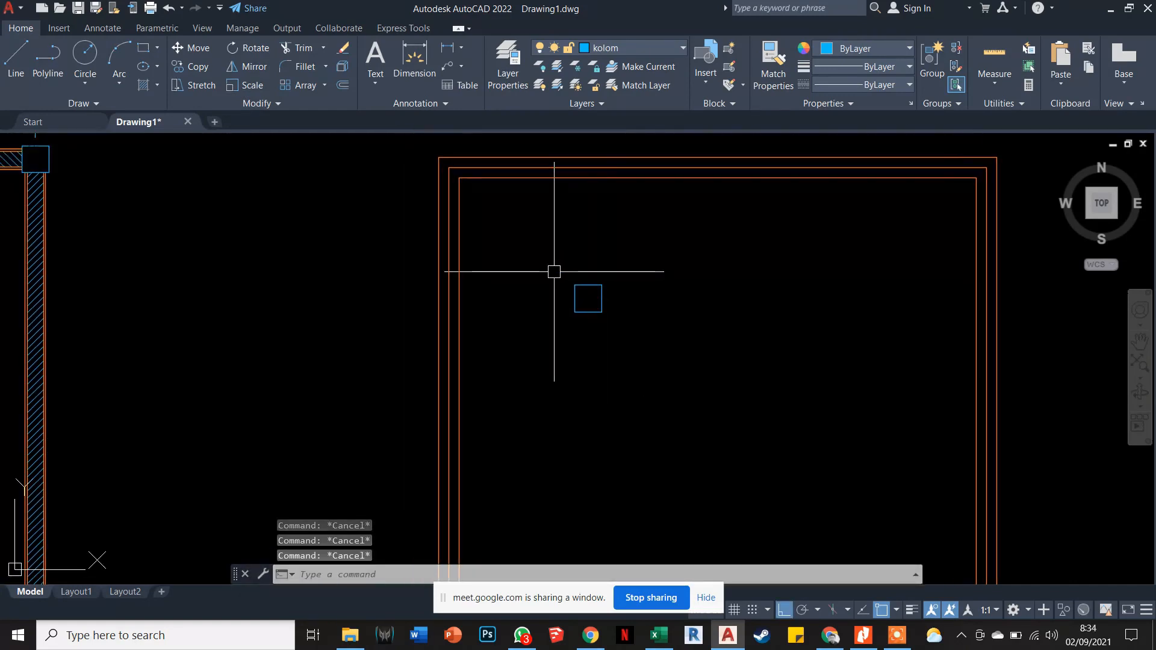
pyautogui.scroll(-2, 552, 270)
pyautogui.scroll(2, 554, 272)
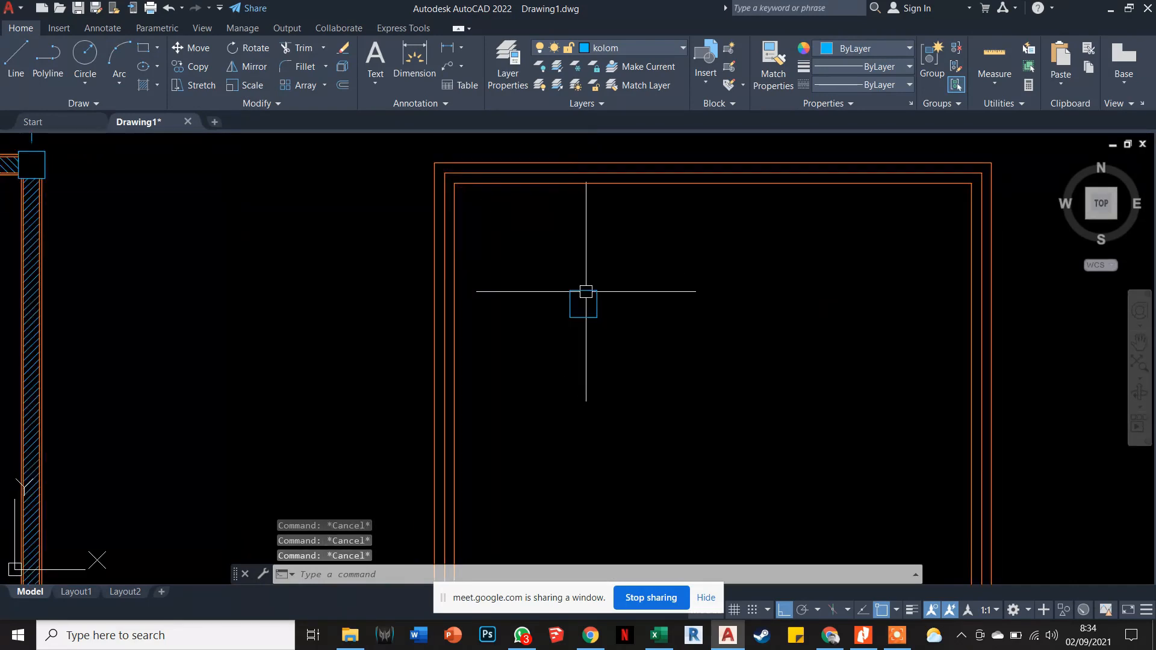
pyautogui.write('m')
pyautogui.press('Return')
pyautogui.press('Escape')
pyautogui.press('Escape')
pyautogui.press('Escape')
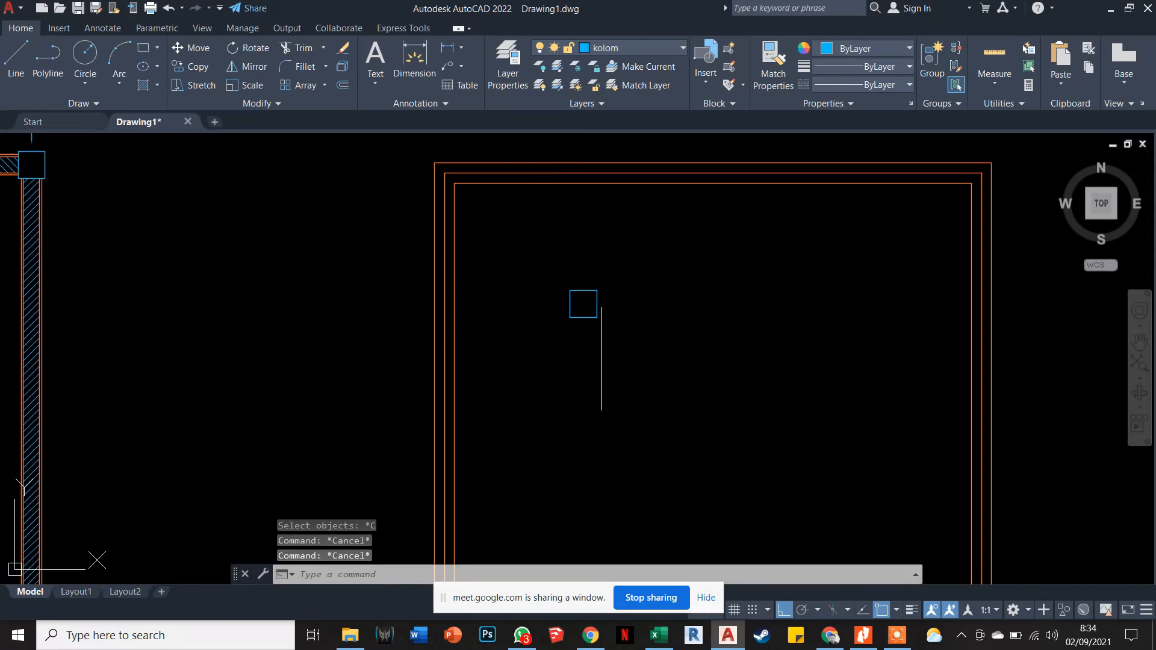
# Select all object snap modes in the object snap settings, apply them, and cancel the pending Move of the column.
pyautogui.write('m')
pyautogui.press('Return')
pyautogui.click(596, 301)
pyautogui.press('Return')
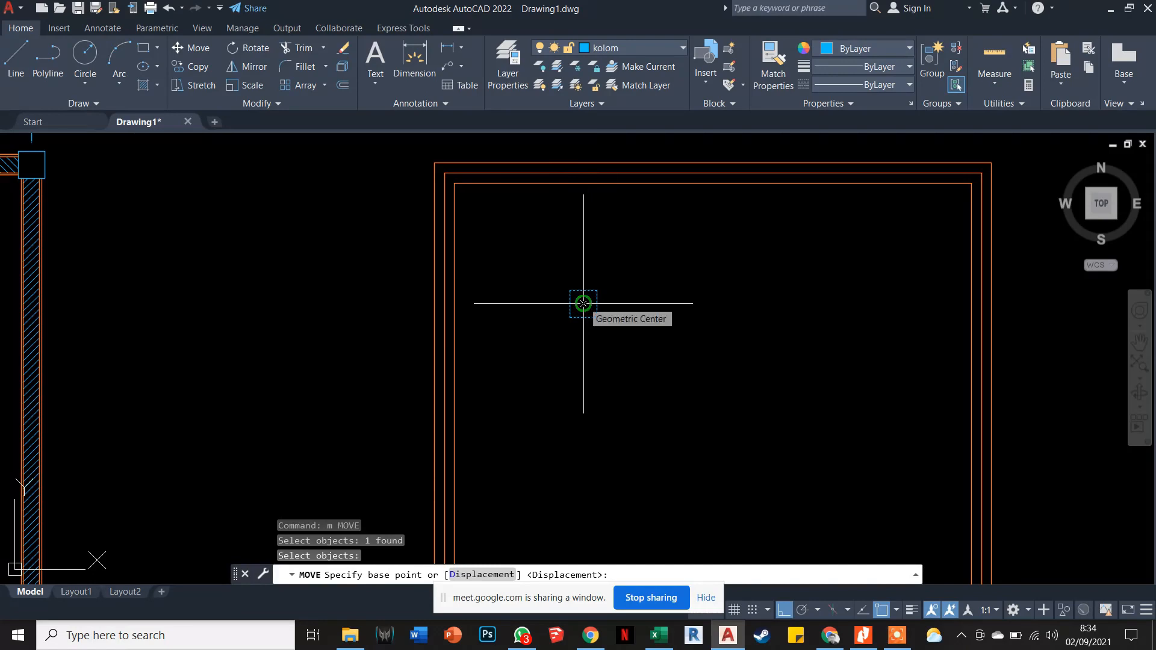
pyautogui.click(897, 611)
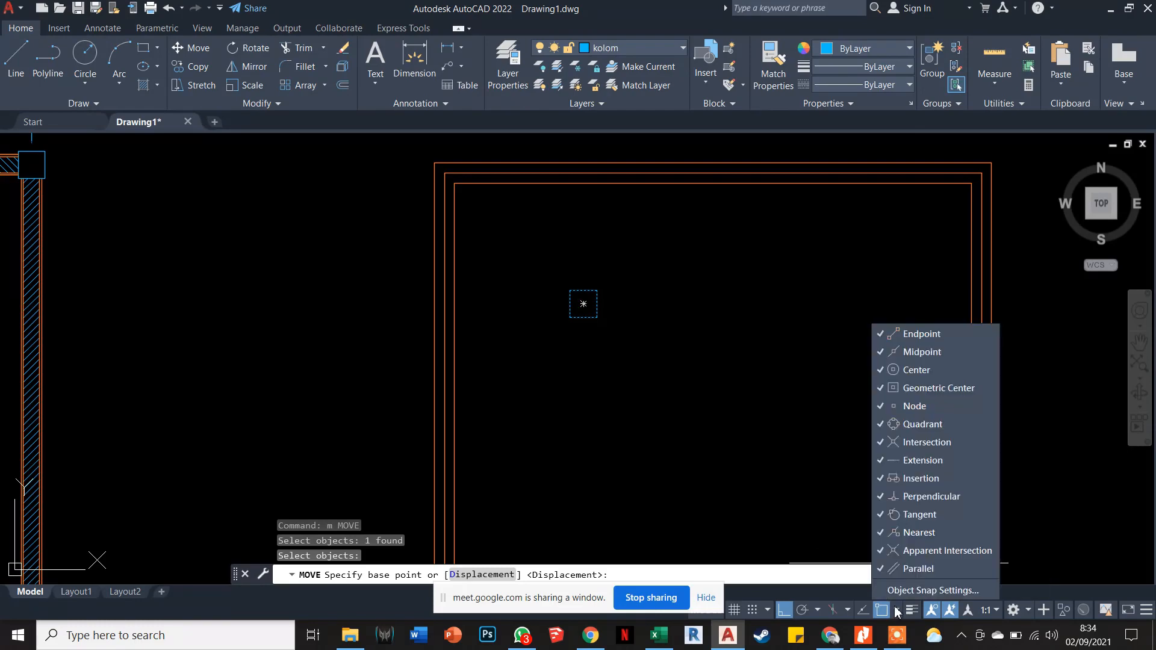
pyautogui.click(897, 591)
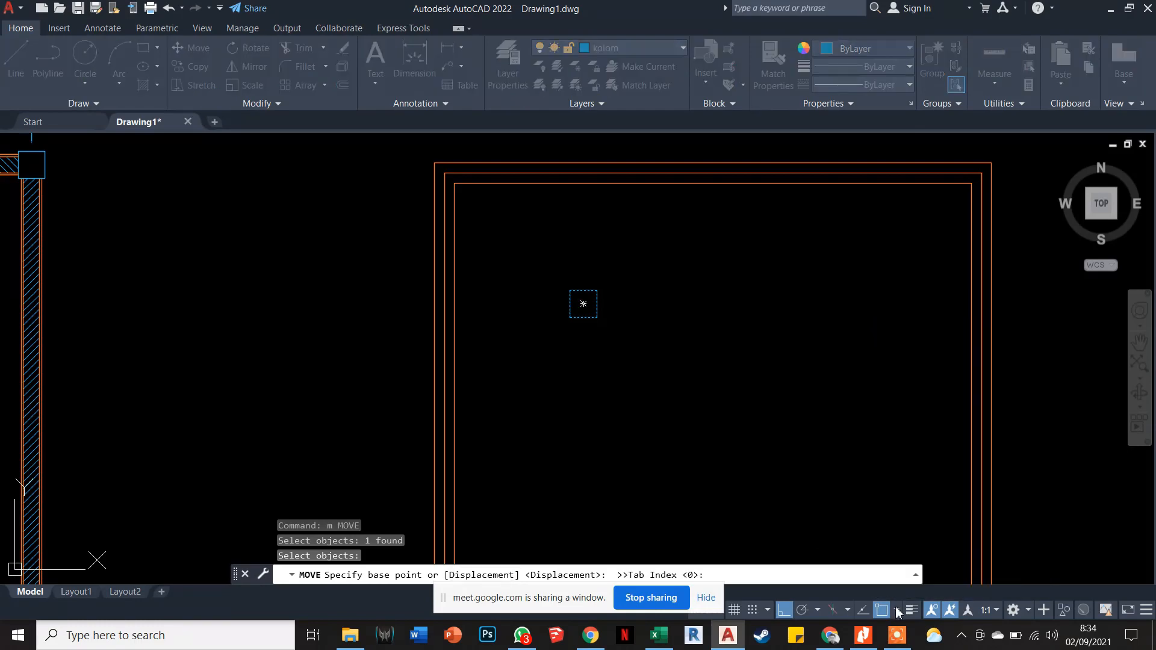
pyautogui.click(699, 231)
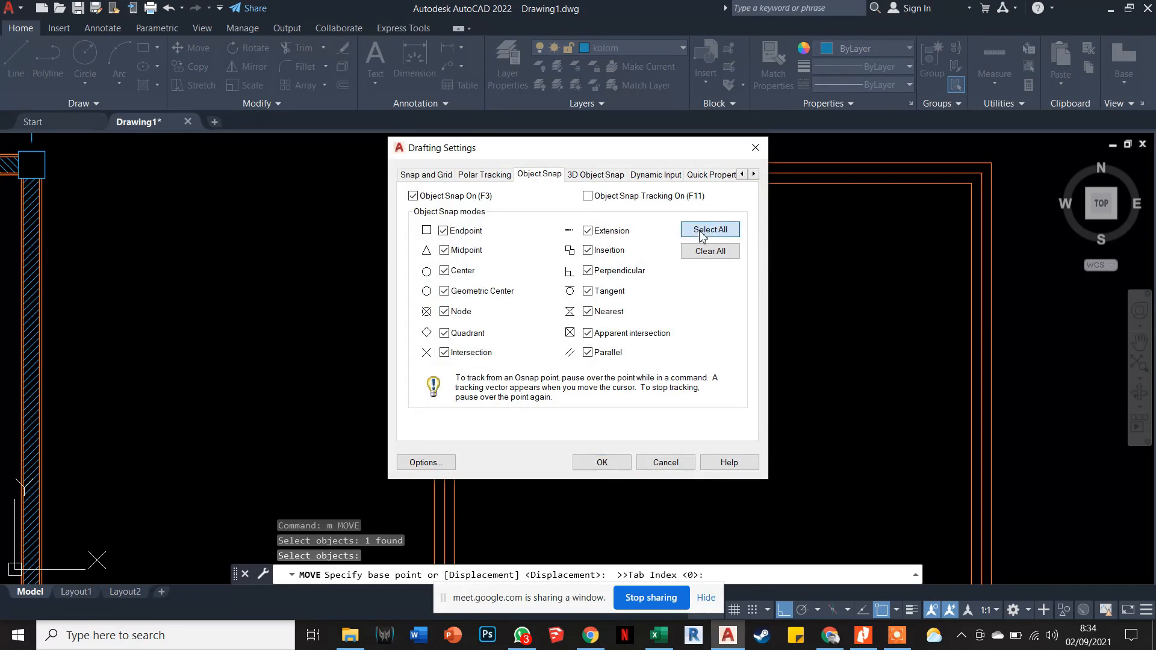
pyautogui.click(602, 462)
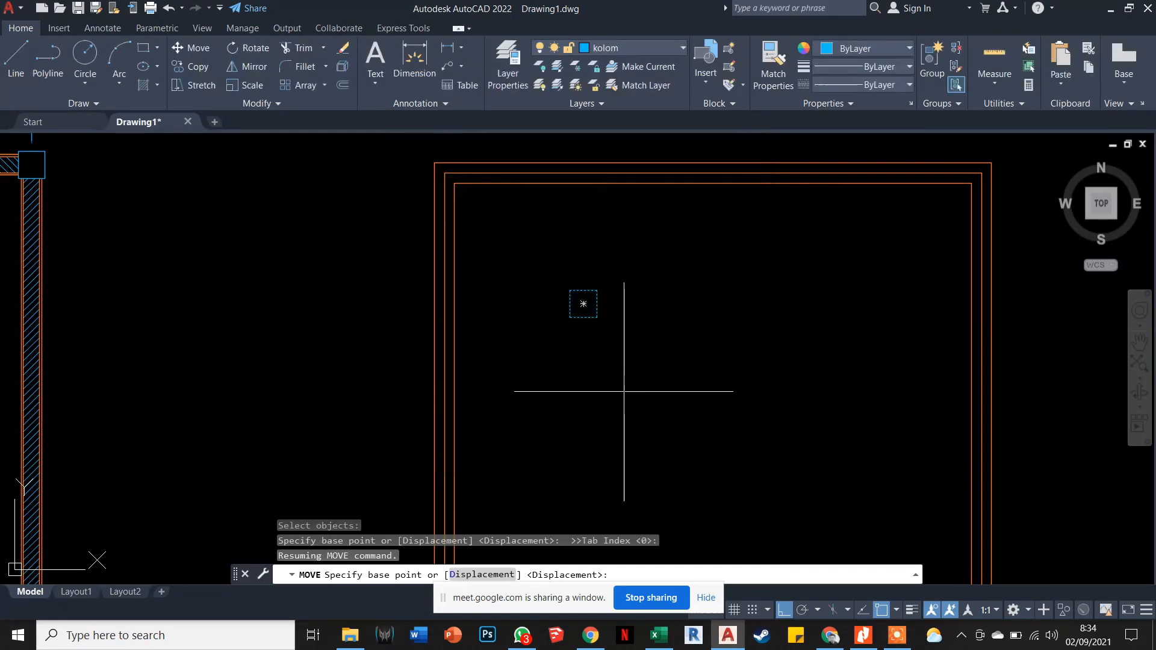
pyautogui.press('Escape')
pyautogui.press('Escape')
pyautogui.write('m')
pyautogui.press('Return')
pyautogui.click(596, 323)
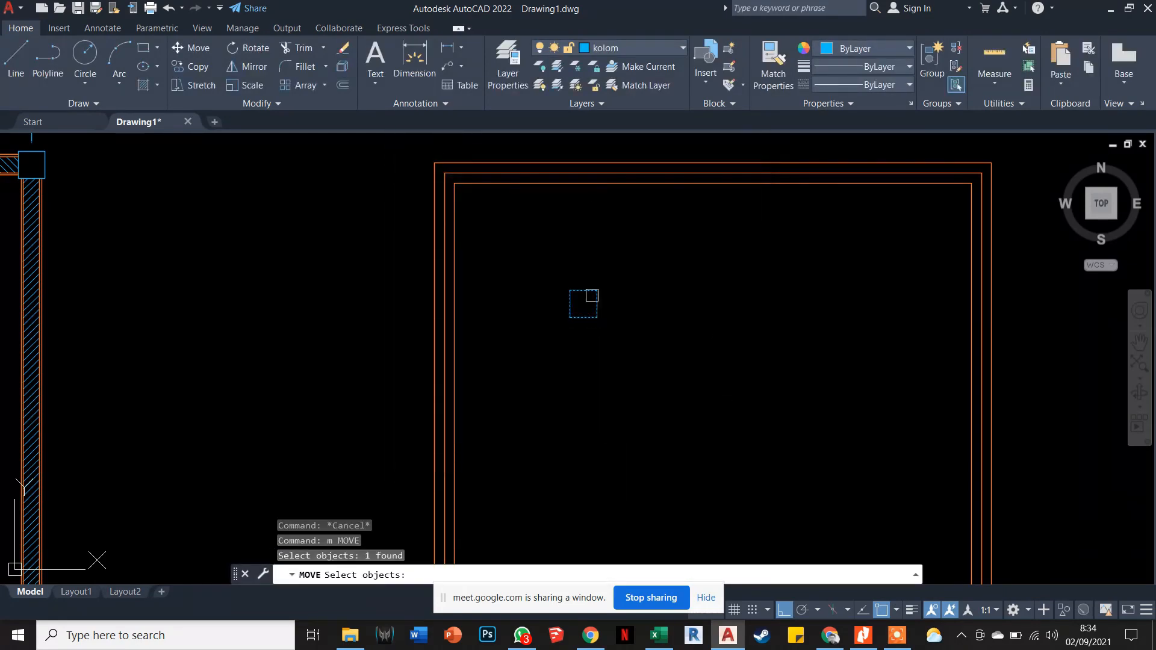
pyautogui.scroll(4, 593, 297)
pyautogui.press('Return')
pyautogui.press('Escape')
pyautogui.press('Escape')
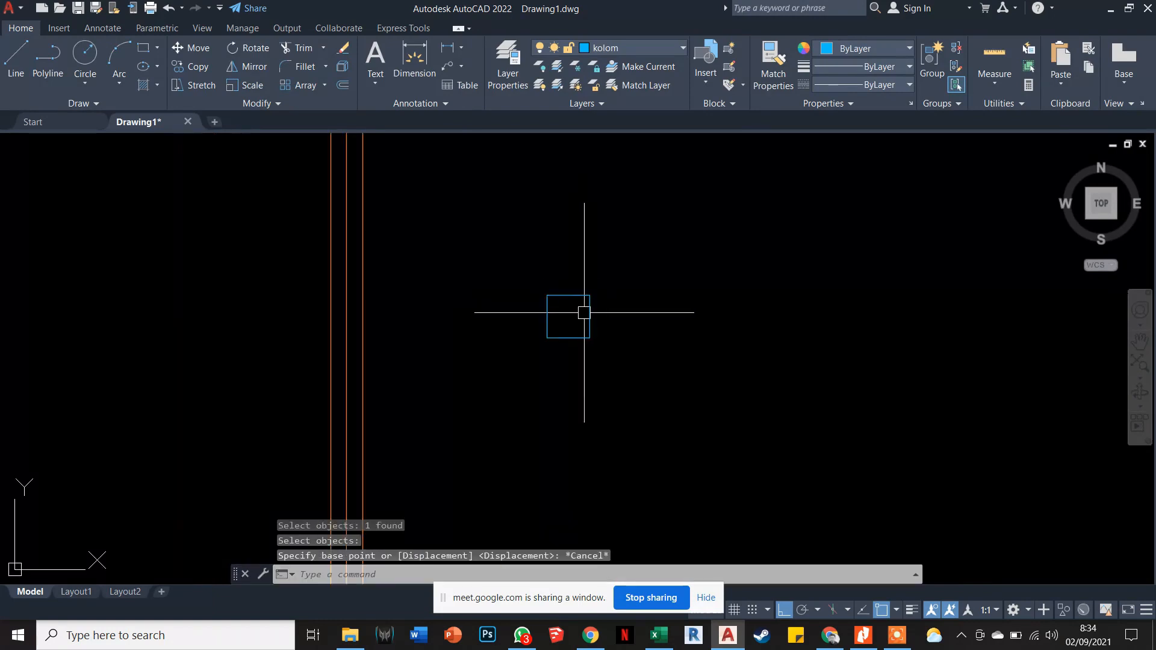
# Move the column square by its geometric center onto the upper-left corner of the middle wall outline.
pyautogui.scroll(-4, 595, 332)
pyautogui.write('m')
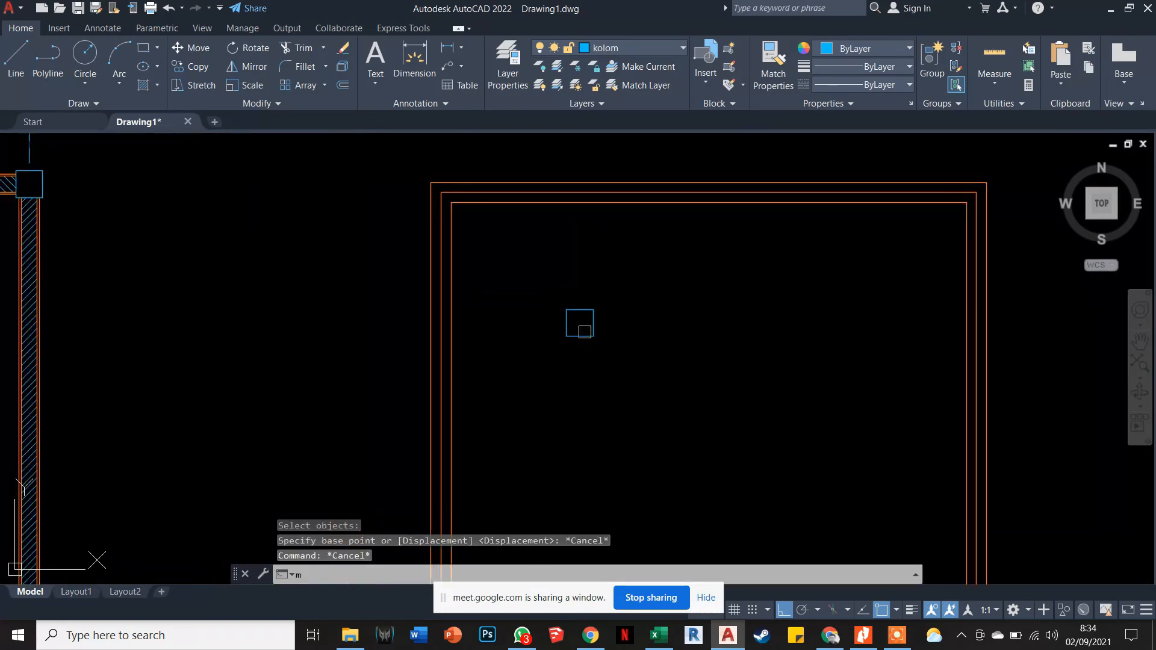
pyautogui.press('Return')
pyautogui.click(573, 336)
pyautogui.press('Return')
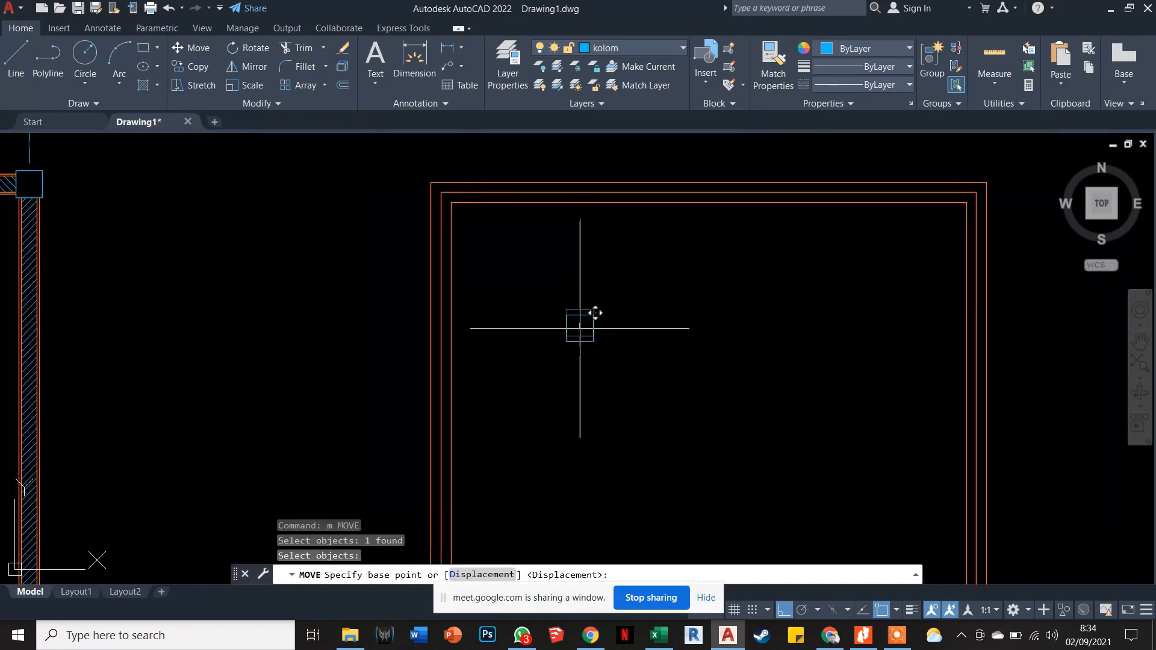
pyautogui.click(579, 322)
pyautogui.scroll(4, 476, 174)
pyautogui.press('Escape')
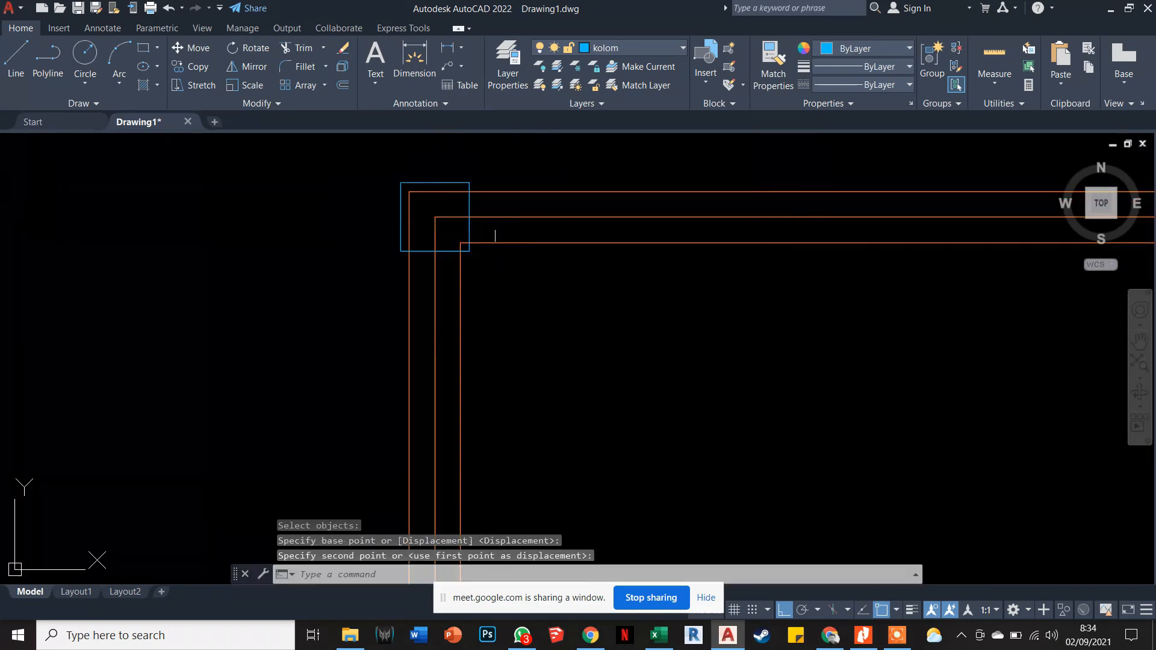
# Copy the corner column by its center to the other three corners of the middle wall outline and end the Copy command.
pyautogui.scroll(-5, 545, 349)
pyautogui.moveTo(545, 365); pyautogui.dragTo(532, 325, button='middle')
pyautogui.write('co')
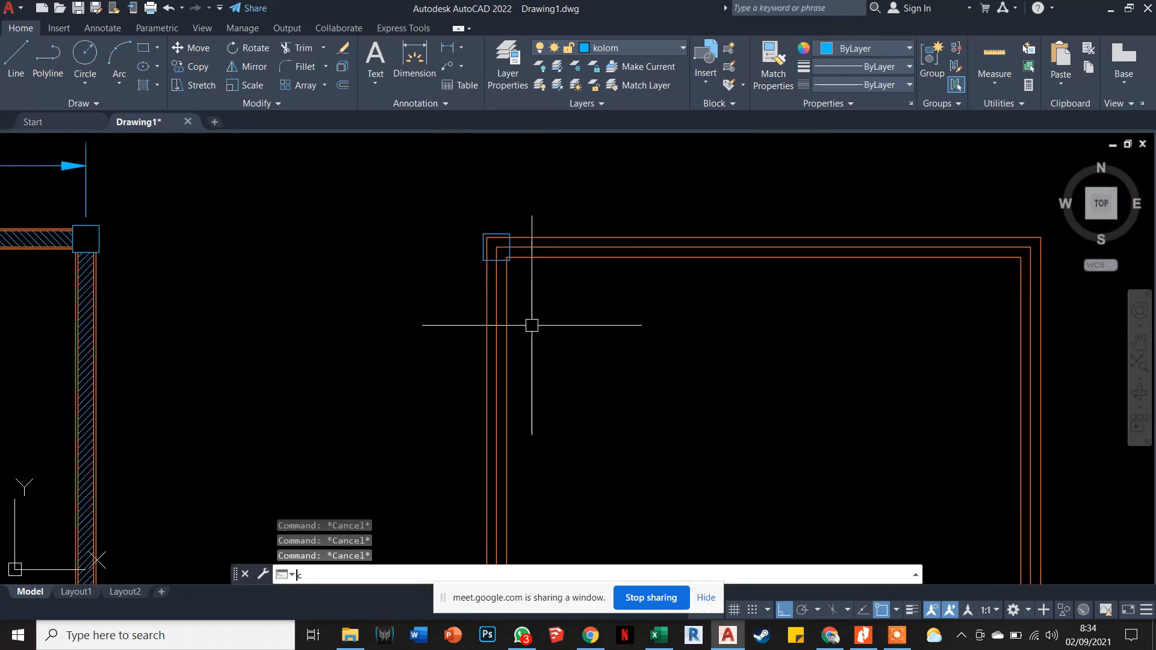
pyautogui.press('Return')
pyautogui.click(453, 203)
pyautogui.click(515, 269)
pyautogui.press('Return')
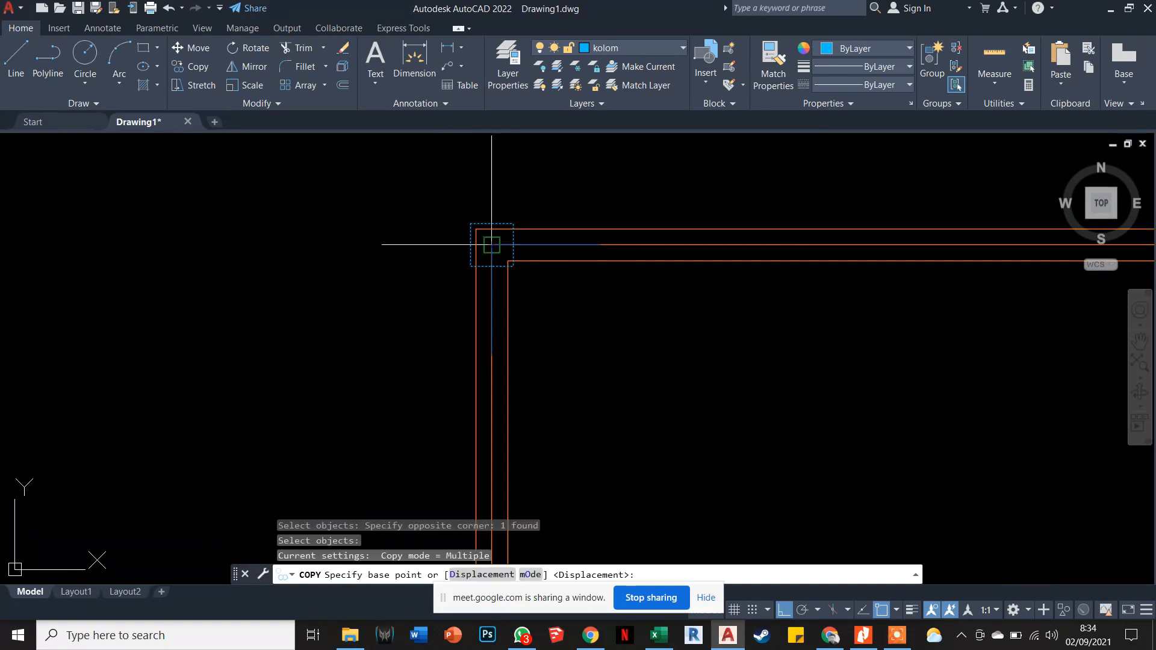
pyautogui.click(502, 249)
pyautogui.scroll(-3, 348, 265)
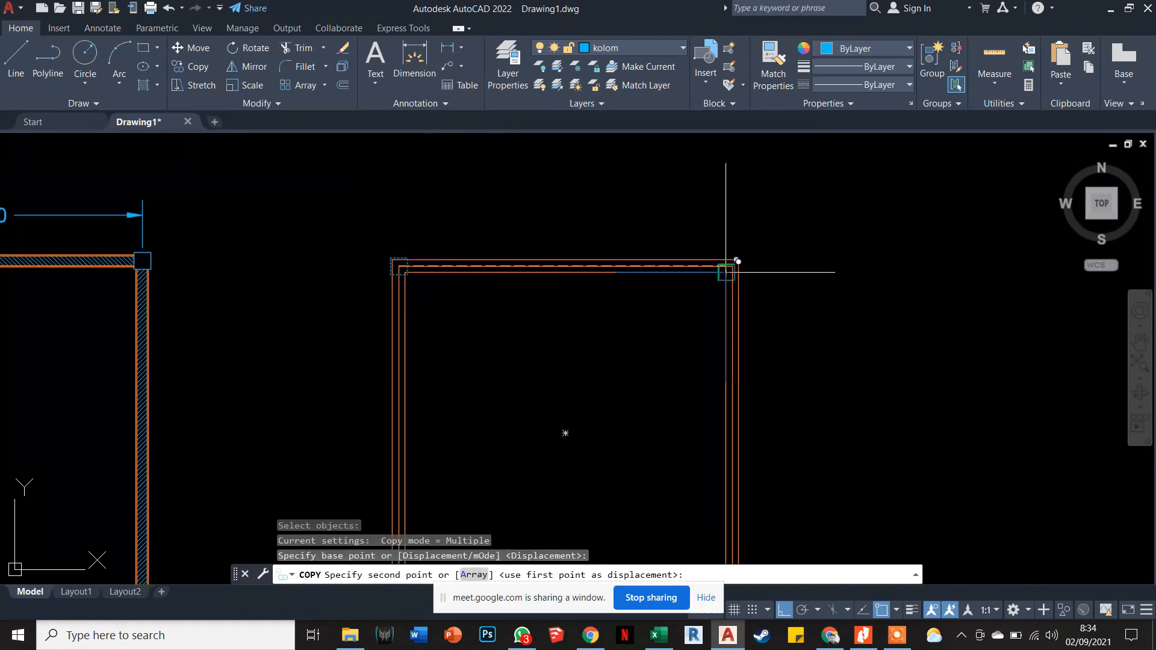
pyautogui.click(737, 264)
pyautogui.scroll(-5, 716, 231)
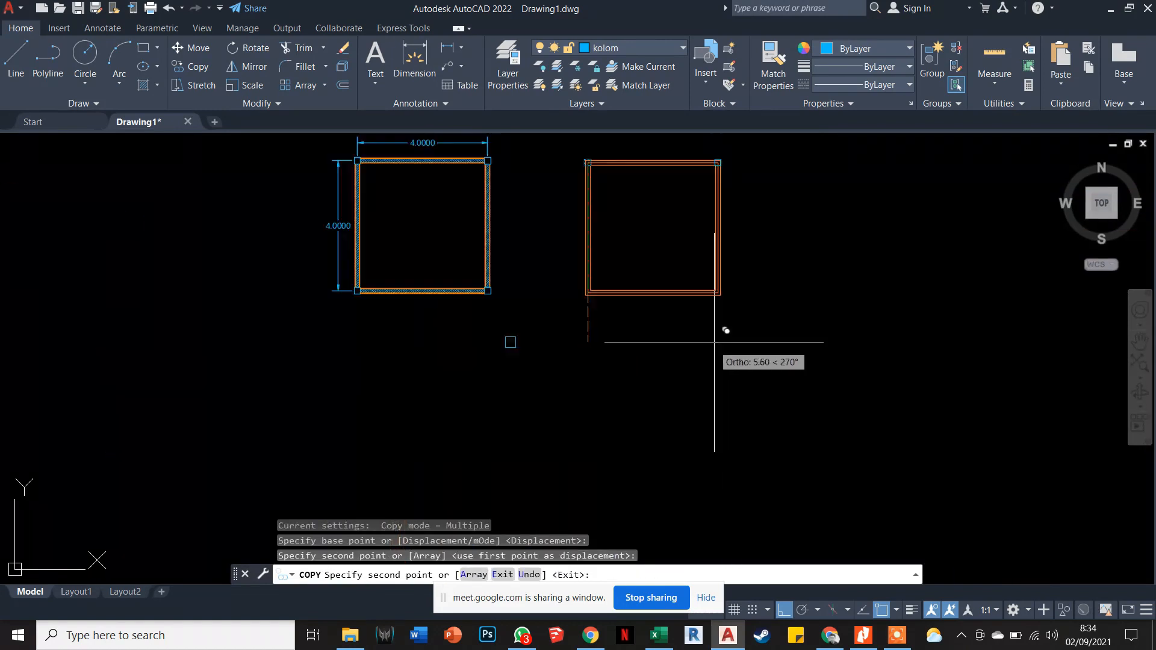
pyautogui.scroll(8, 721, 241)
pyautogui.click(696, 242)
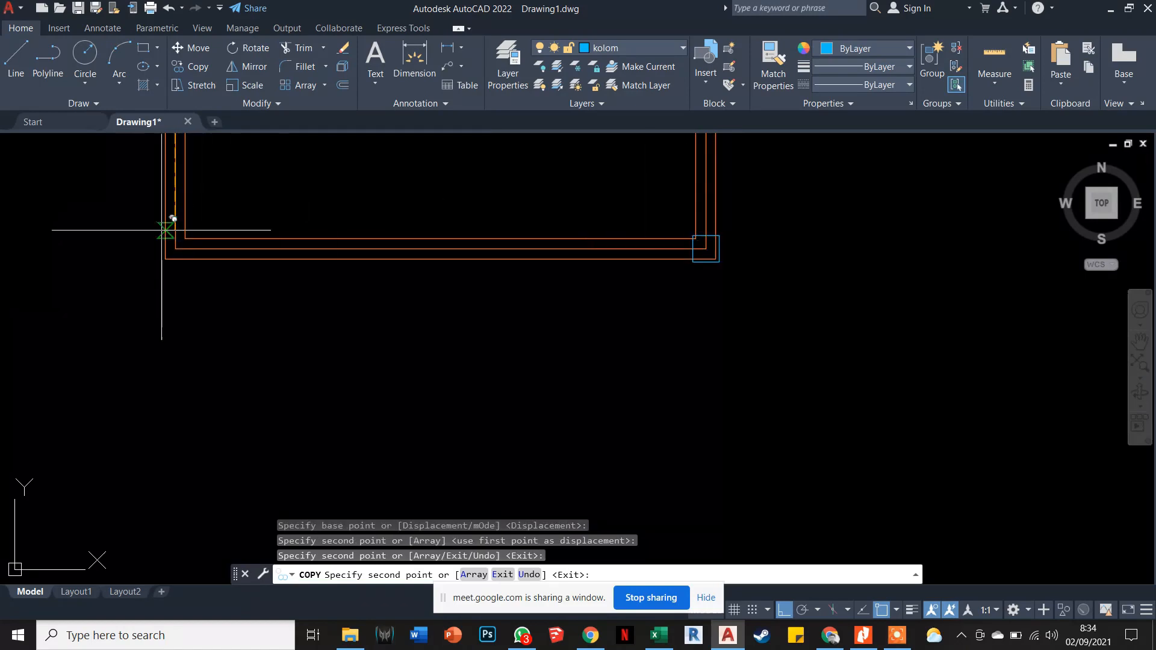
pyautogui.click(175, 247)
pyautogui.press('Escape')
pyautogui.scroll(-5, 412, 397)
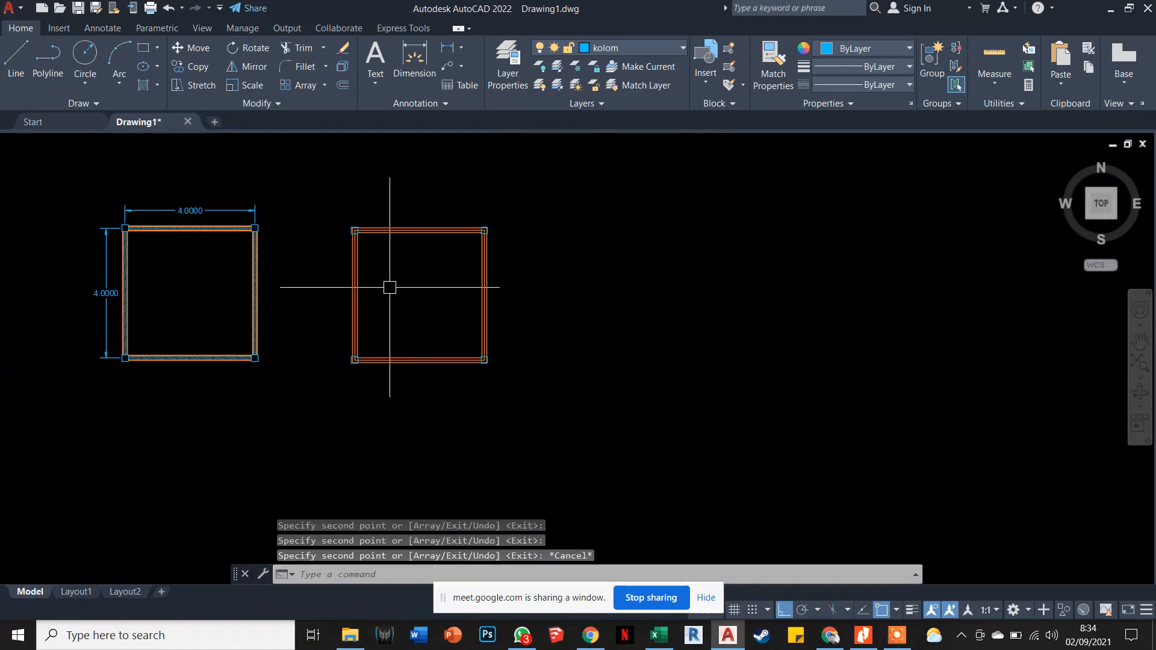
pyautogui.scroll(3, 387, 287)
pyautogui.moveTo(535, 391); pyautogui.dragTo(693, 401, button='middle')
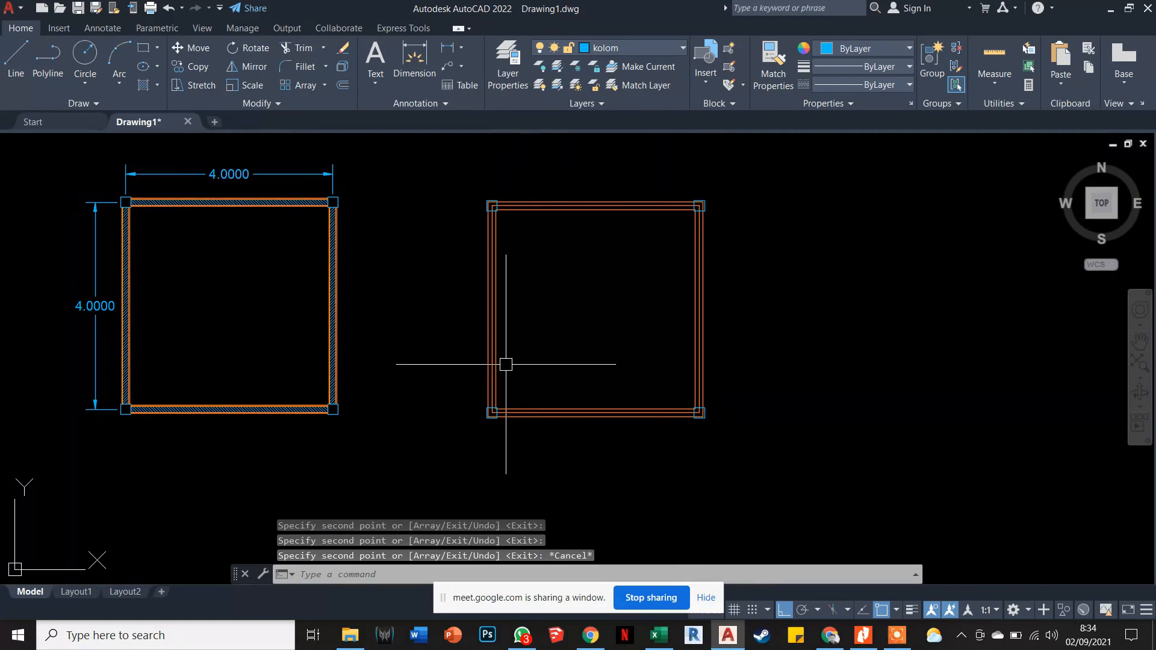
pyautogui.scroll(4, 693, 202)
pyautogui.scroll(3, 698, 216)
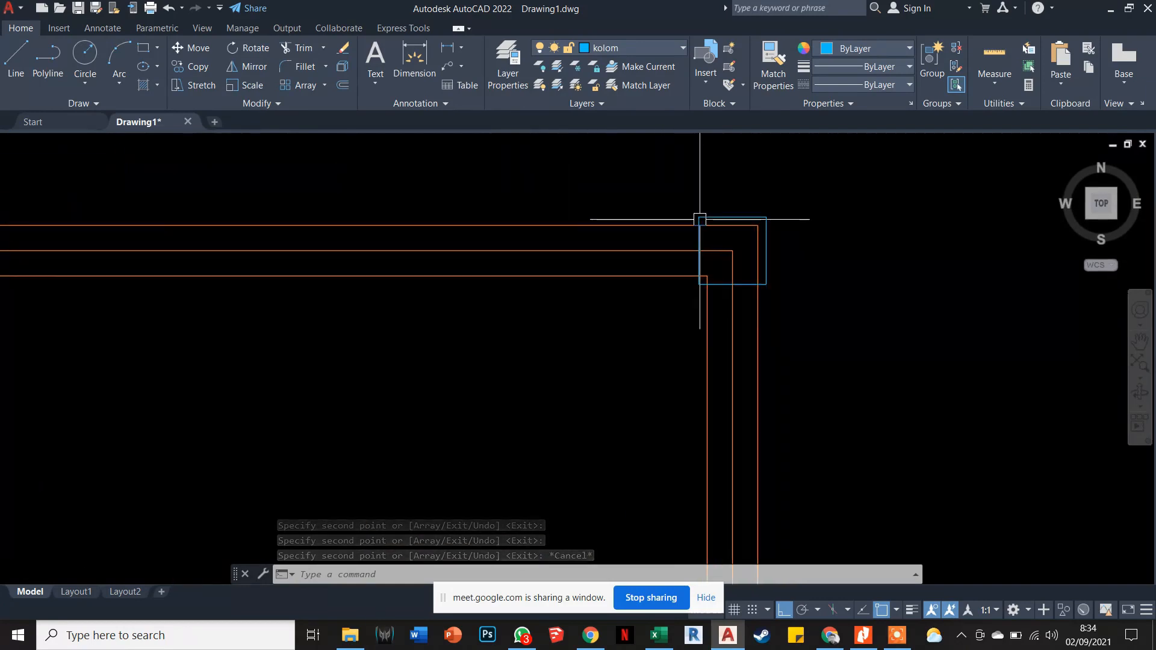
pyautogui.click(304, 51)
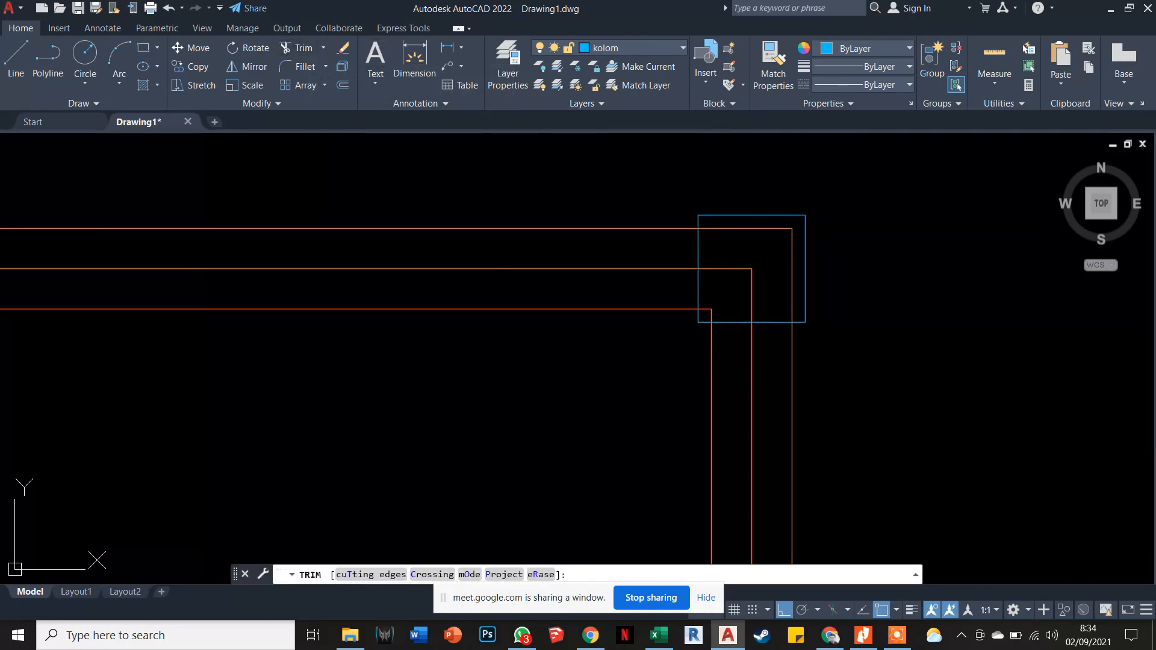
pyautogui.press('Escape')
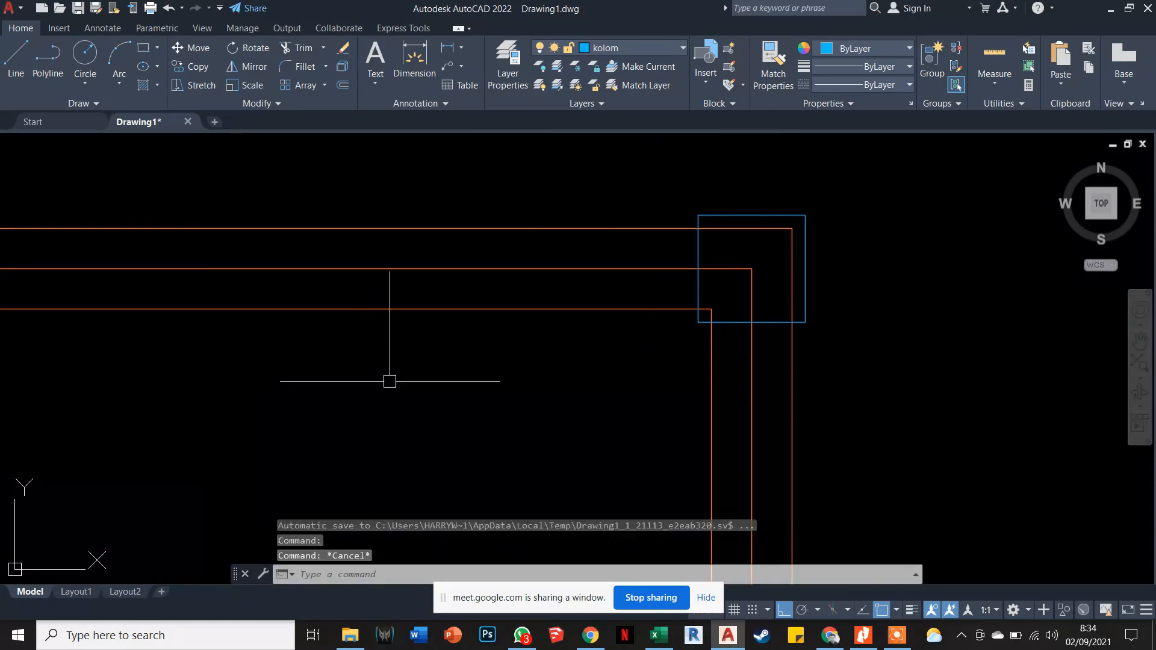
pyautogui.click(292, 57)
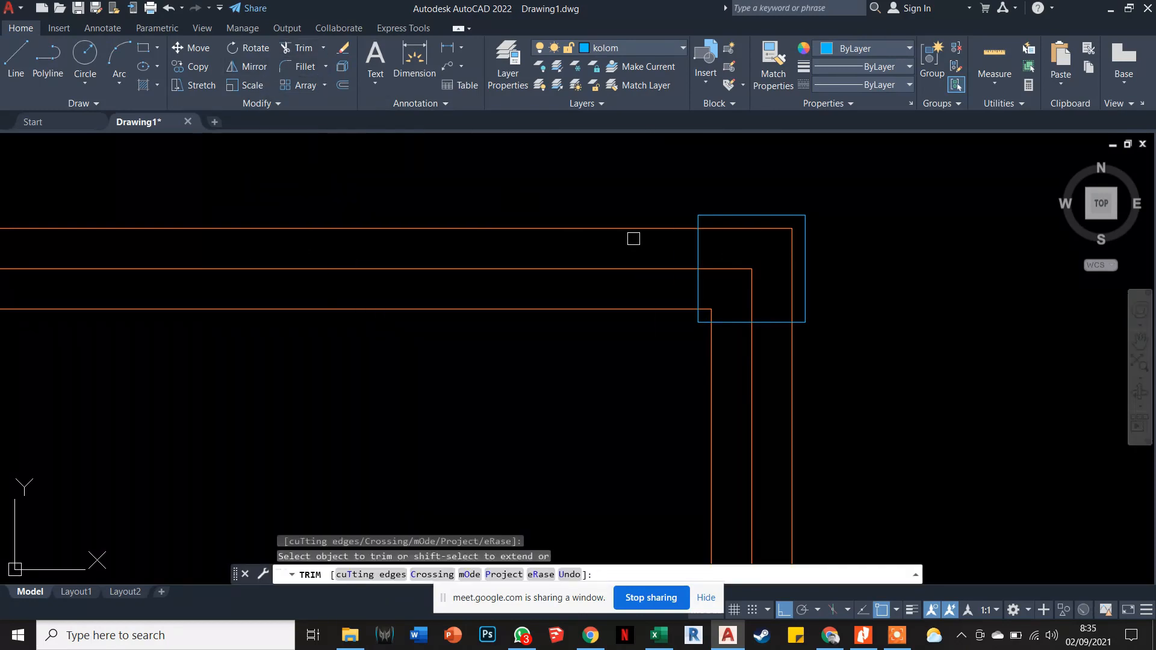
pyautogui.press('Escape')
pyautogui.press('Escape')
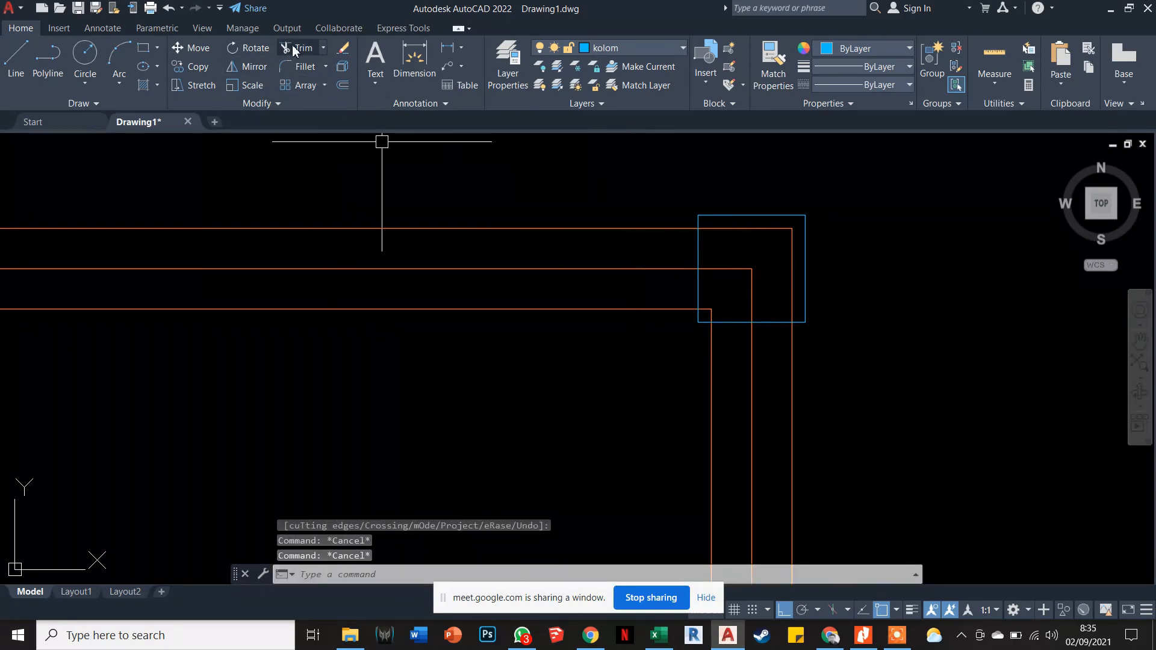
# Trim the wall lines inside the upper-right corner column of the new room and end the Trim command.
pyautogui.click(292, 48)
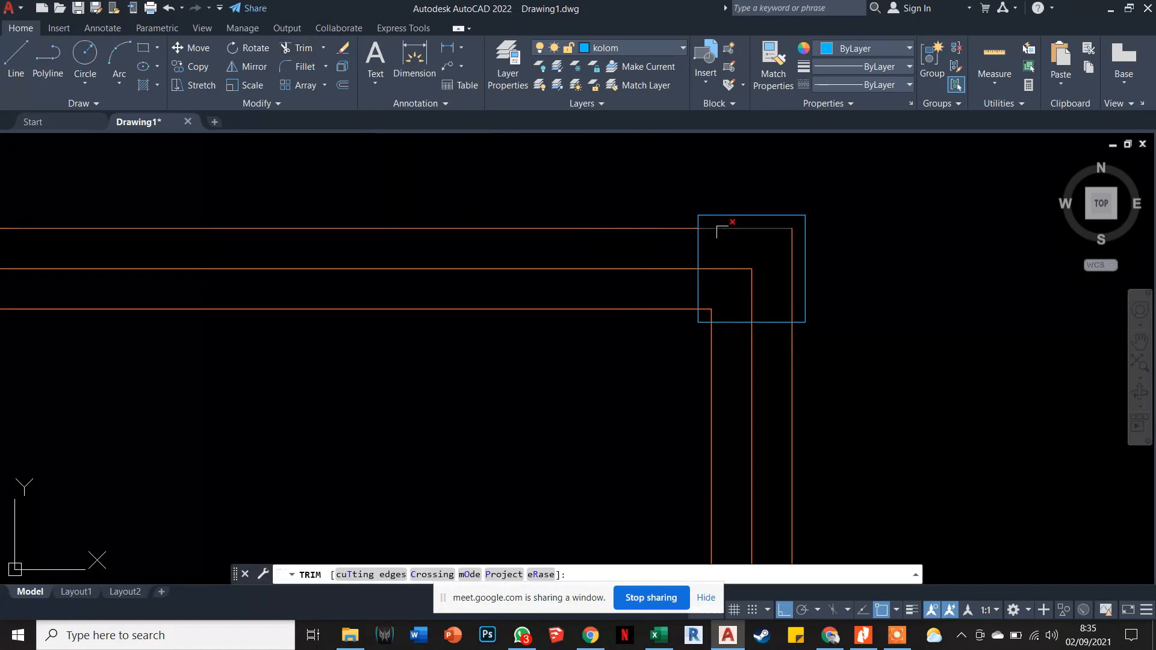
pyautogui.click(717, 228)
pyautogui.click(718, 269)
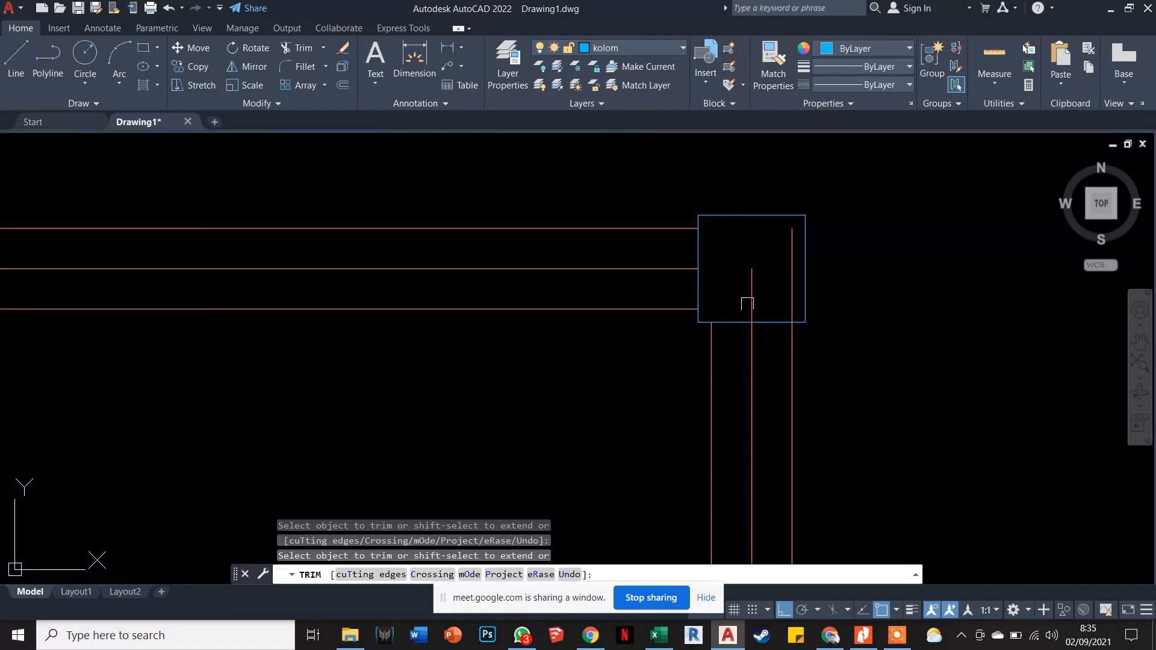
pyautogui.press('Escape')
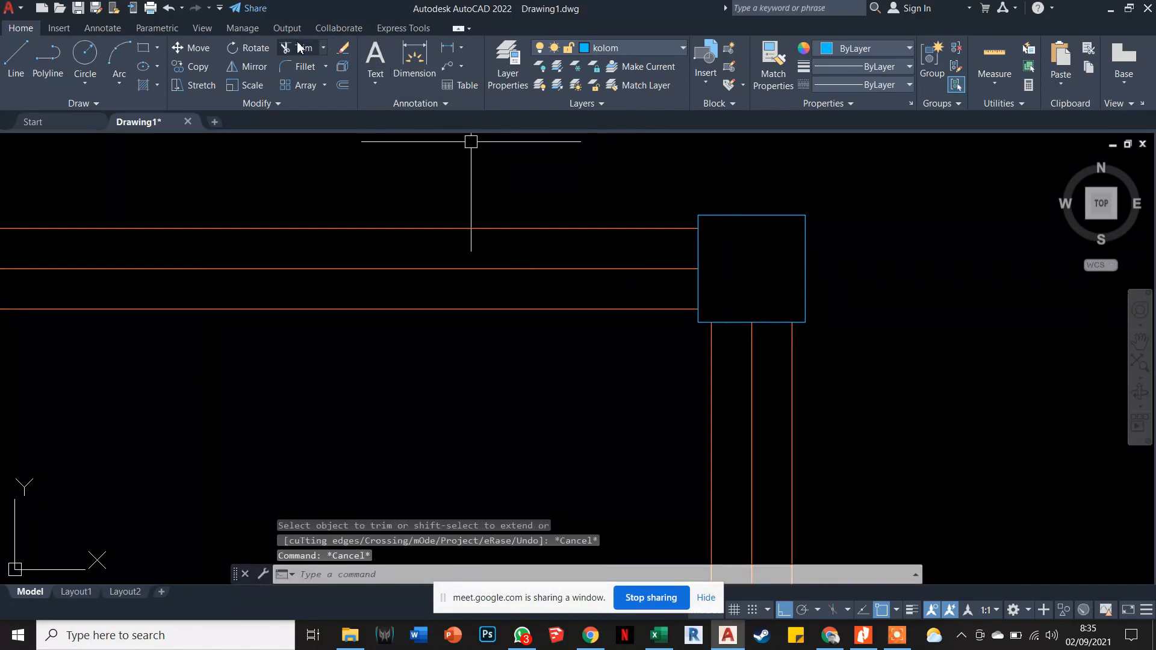
pyautogui.click(291, 48)
pyautogui.scroll(-4, 447, 266)
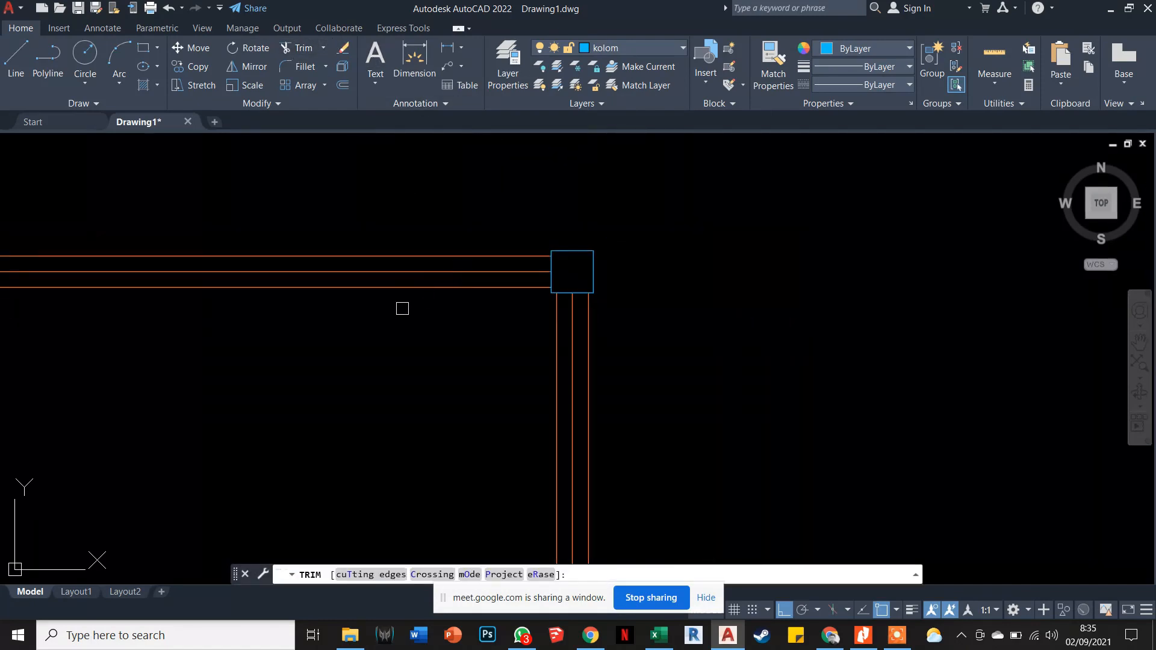
pyautogui.moveTo(403, 307); pyautogui.dragTo(735, 292, button='middle')
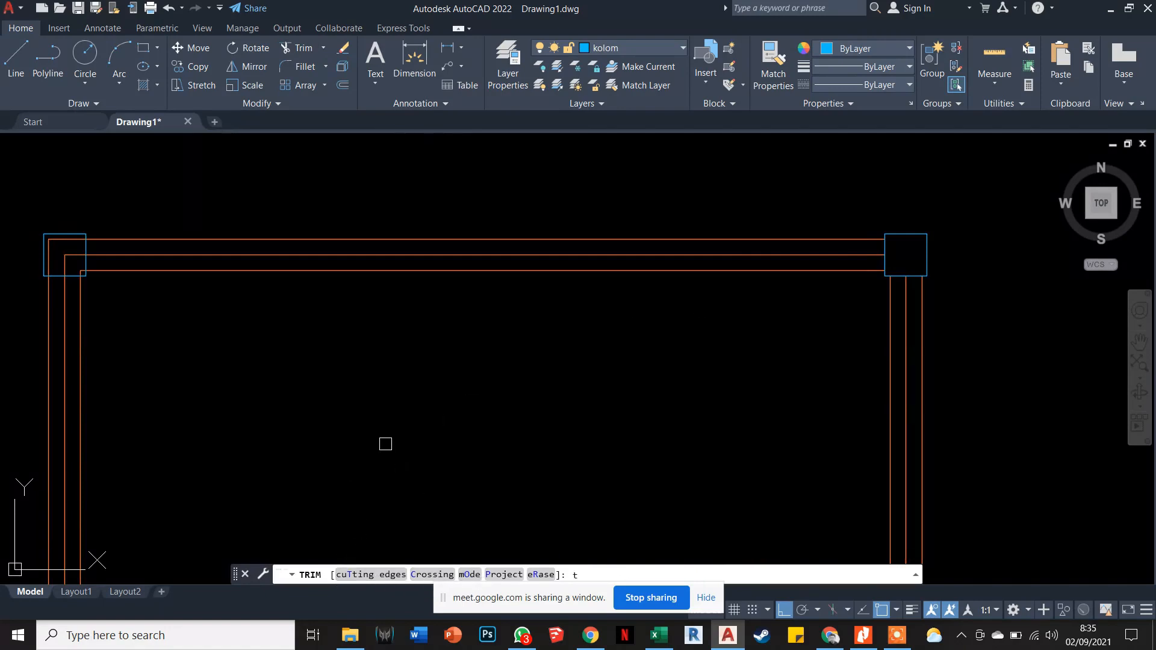
pyautogui.press('Return')
pyautogui.scroll(4, 15, 264)
pyautogui.click(87, 246)
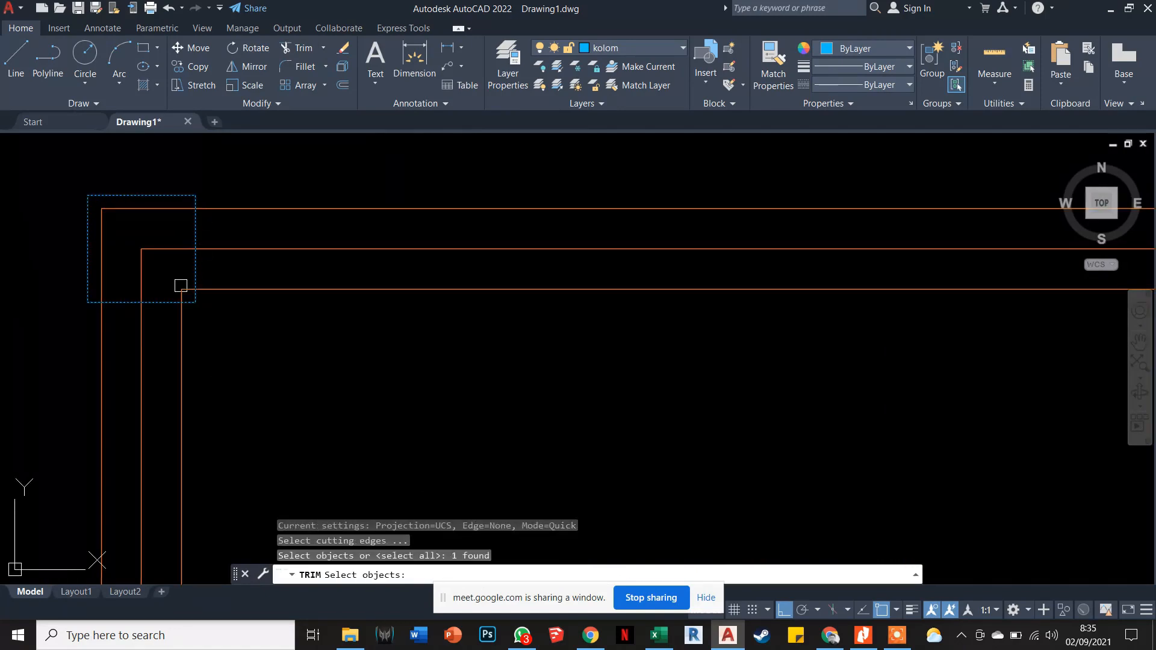
pyautogui.click(178, 292)
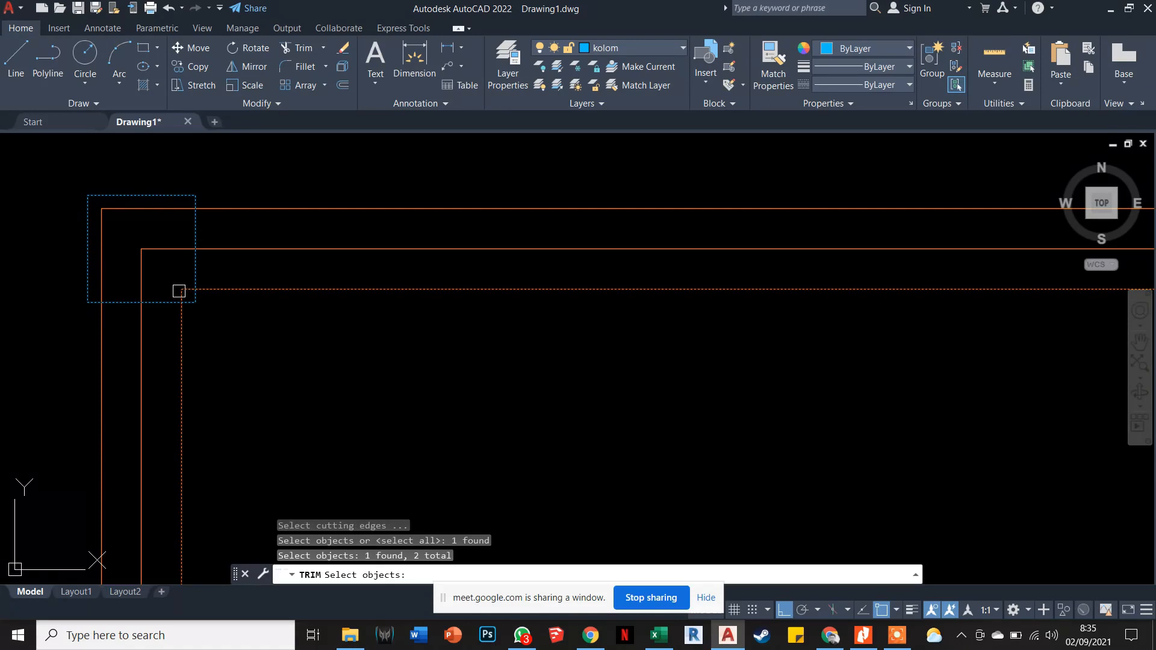
pyautogui.press('Escape')
pyautogui.press('Escape')
# Trim the wall lines inside the upper-left column, using only the column square as the cutting edge, and end the command.
pyautogui.press('space')
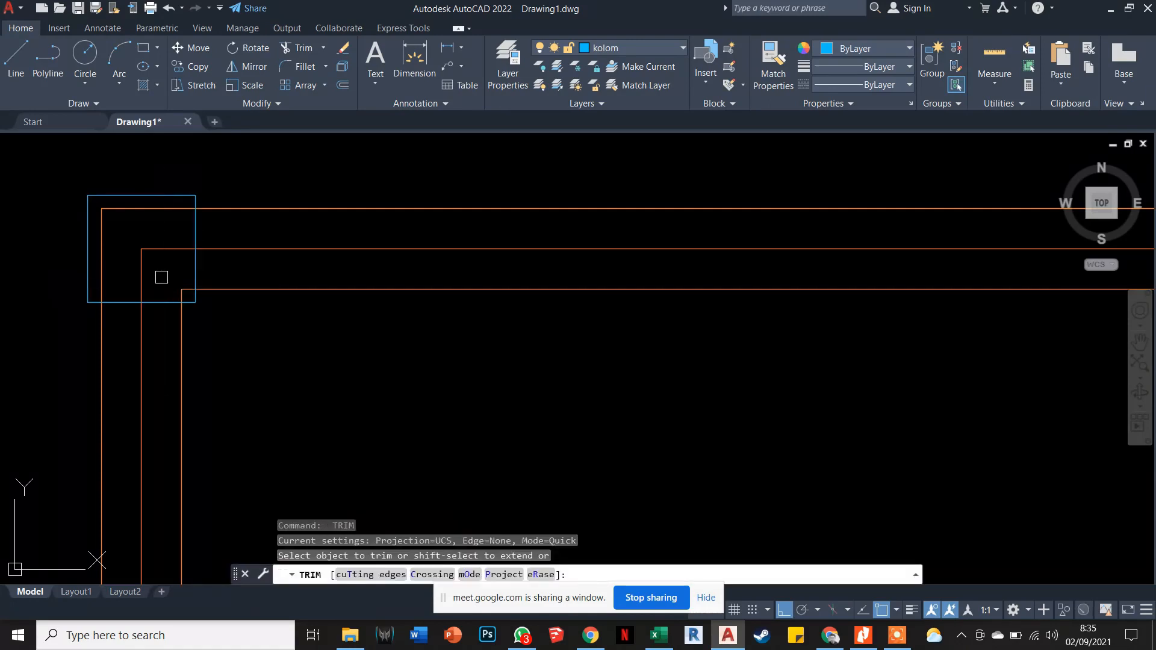
pyautogui.write('t')
pyautogui.press('space')
pyautogui.click(148, 300)
pyautogui.press('space')
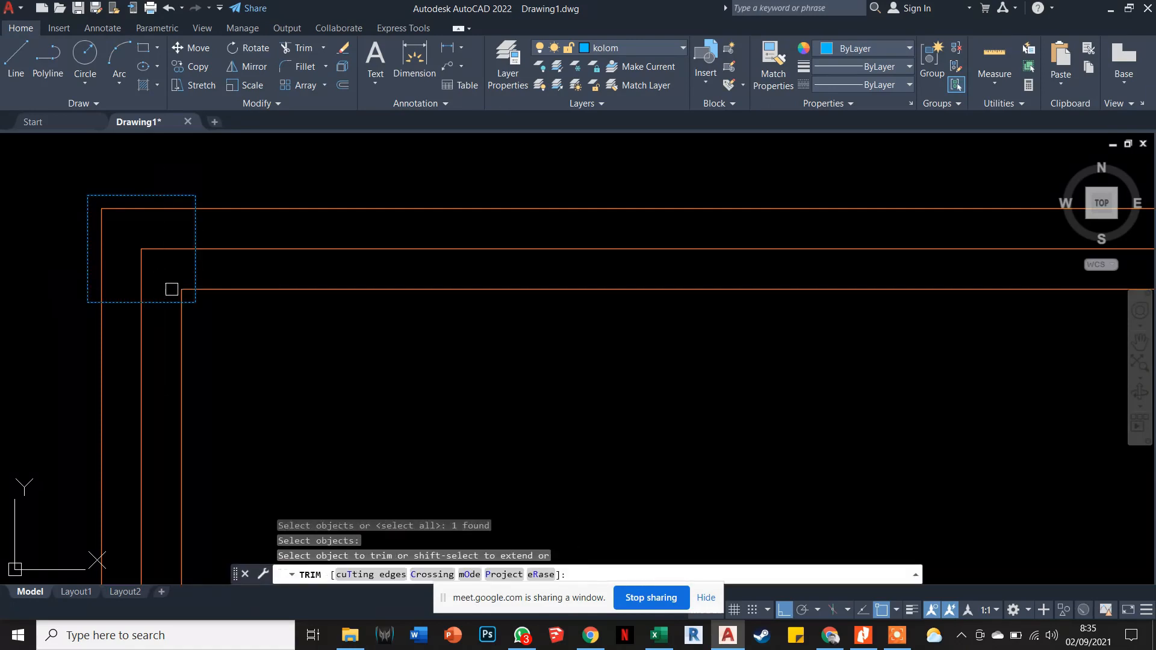
pyautogui.scroll(2, 178, 291)
pyautogui.click(178, 290)
pyautogui.click(168, 269)
pyautogui.click(119, 219)
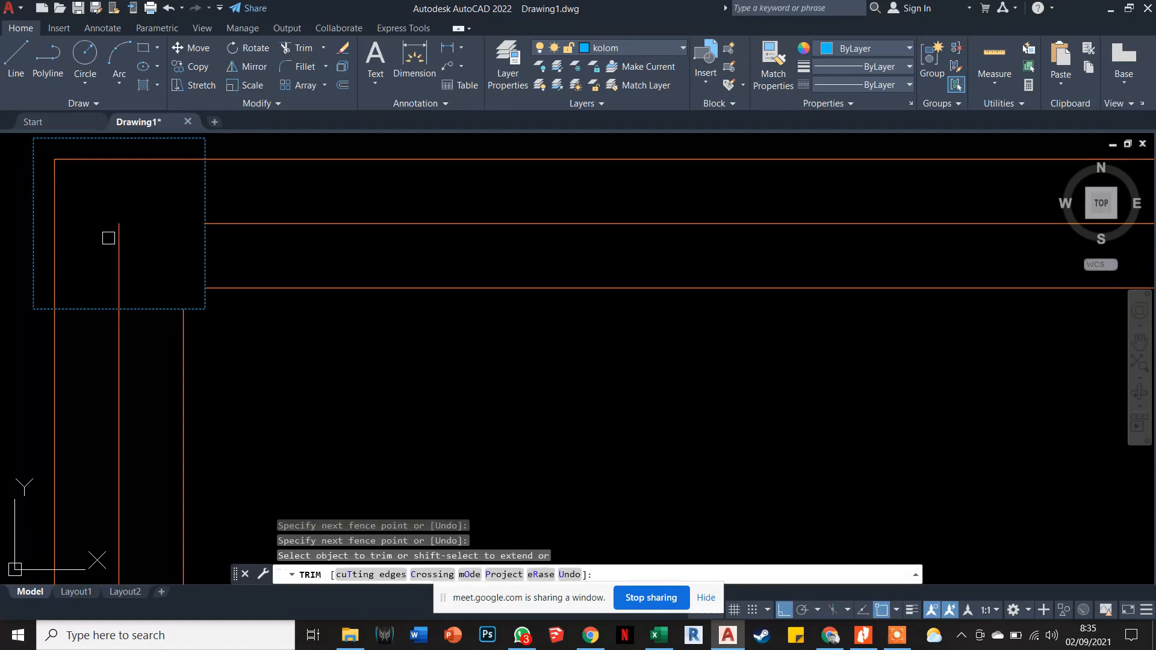
pyautogui.click(108, 238)
pyautogui.click(128, 249)
pyautogui.click(95, 159)
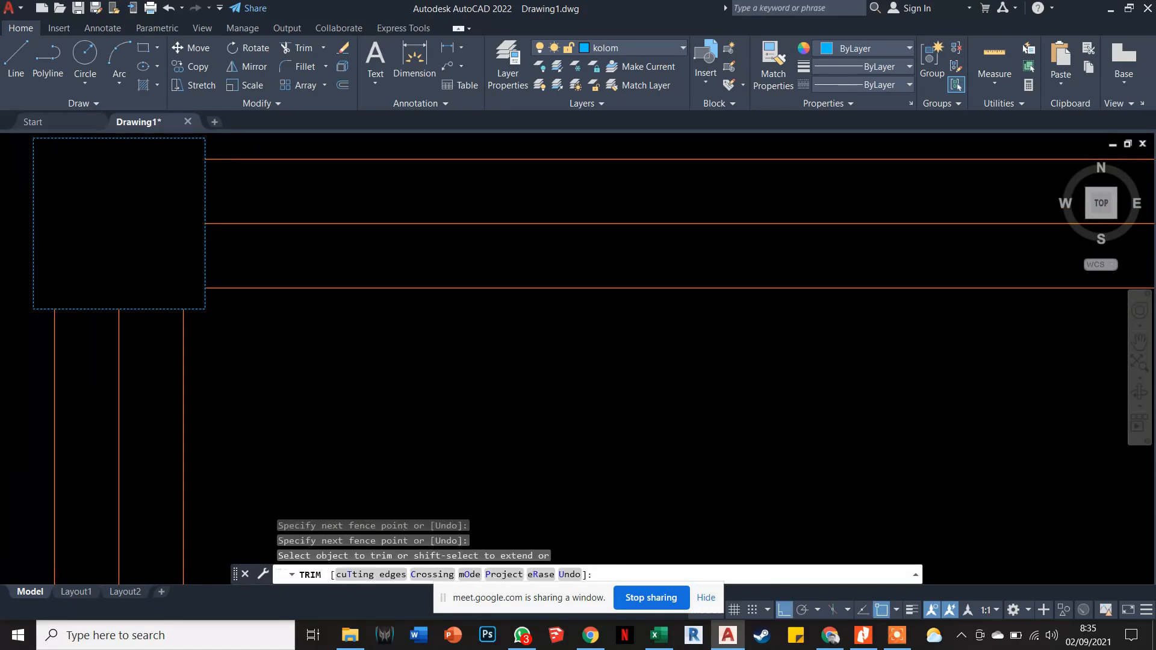
pyautogui.scroll(-4, 180, 199)
pyautogui.press('Escape')
pyautogui.press('Escape')
pyautogui.press('Escape')
# Trim the wall lines inside the lower-right corner column of the new room.
pyautogui.scroll(-4, 295, 208)
pyautogui.moveTo(580, 284); pyautogui.dragTo(498, 181, button='middle')
pyautogui.press('Escape')
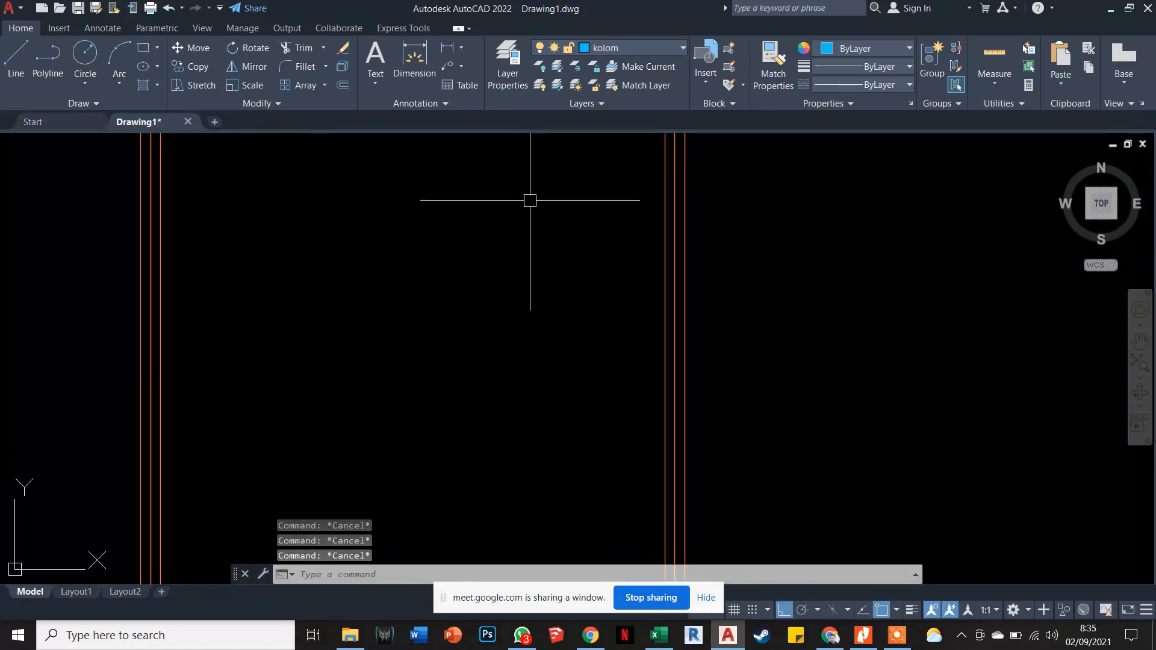
pyautogui.write('tr')
pyautogui.press('Return')
pyautogui.scroll(-4, 555, 261)
pyautogui.scroll(10, 605, 427)
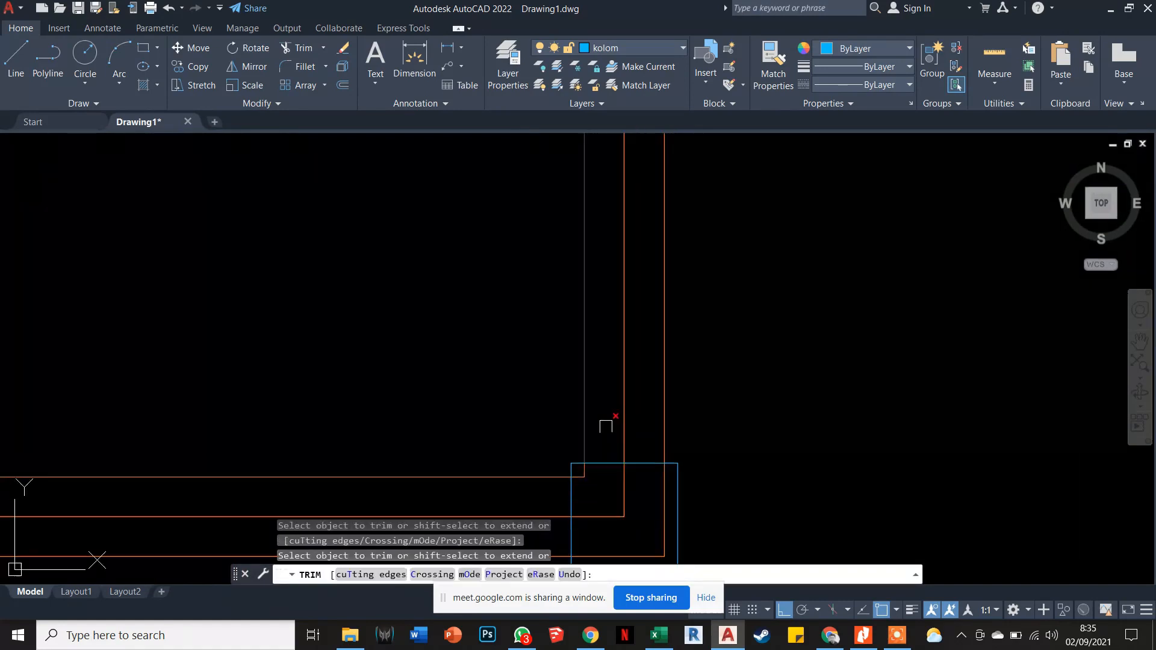
pyautogui.click(660, 503)
pyautogui.click(626, 508)
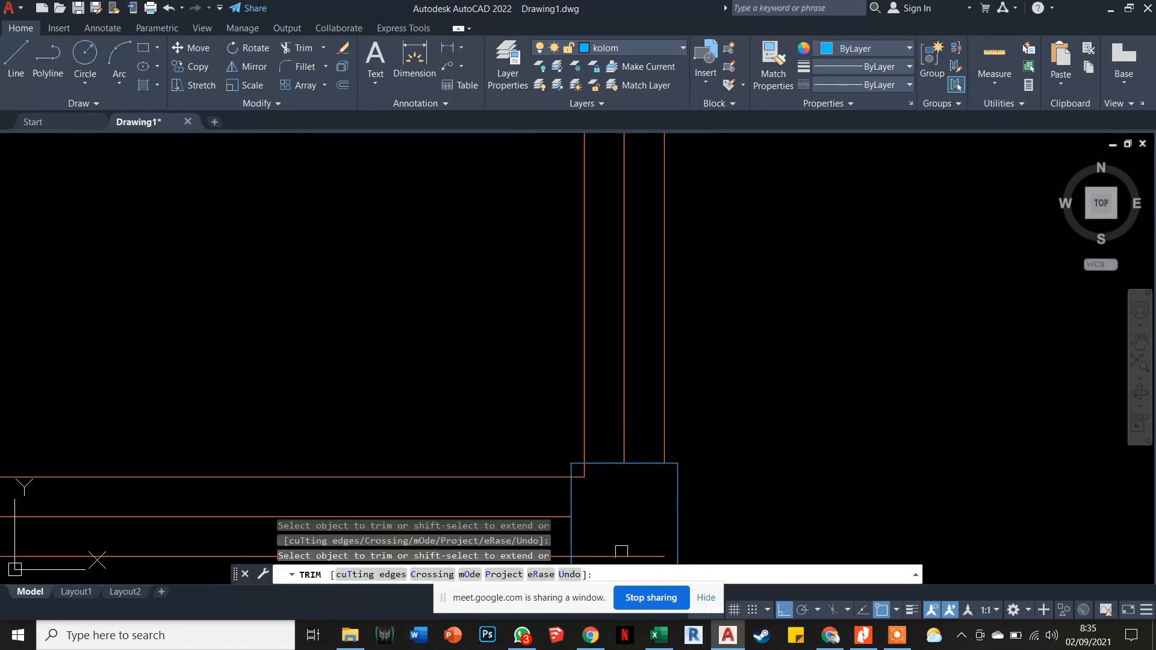
# Trim the wall lines inside the lower-left corner column and end the Trim command.
pyautogui.scroll(-5, 638, 461)
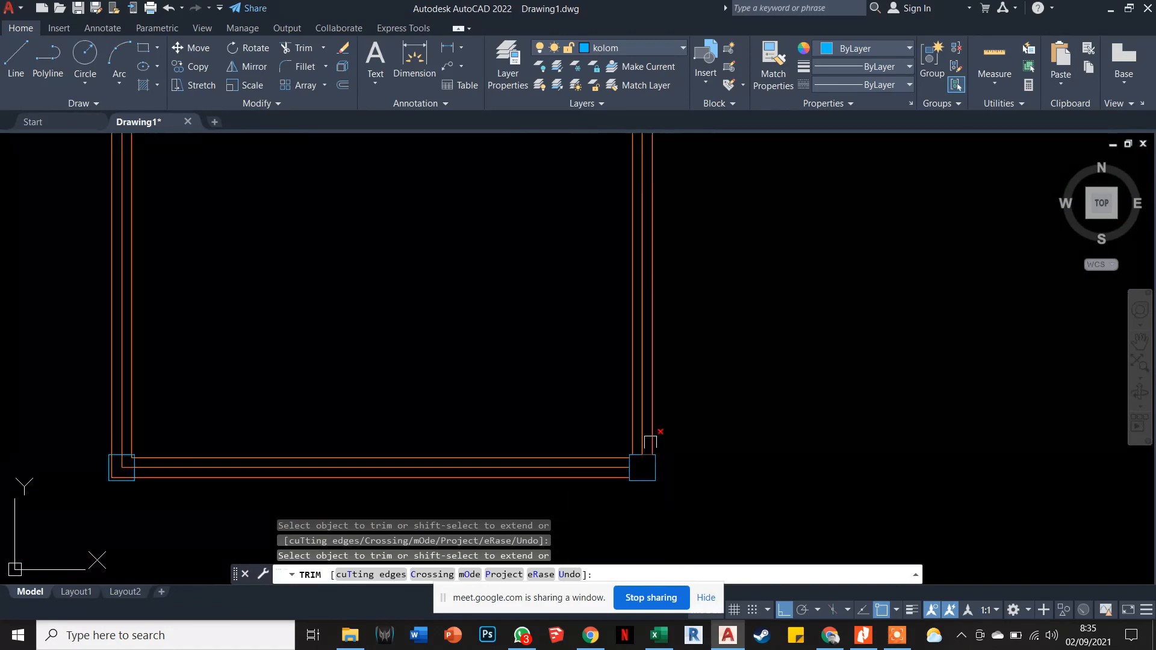
pyautogui.scroll(6, 121, 467)
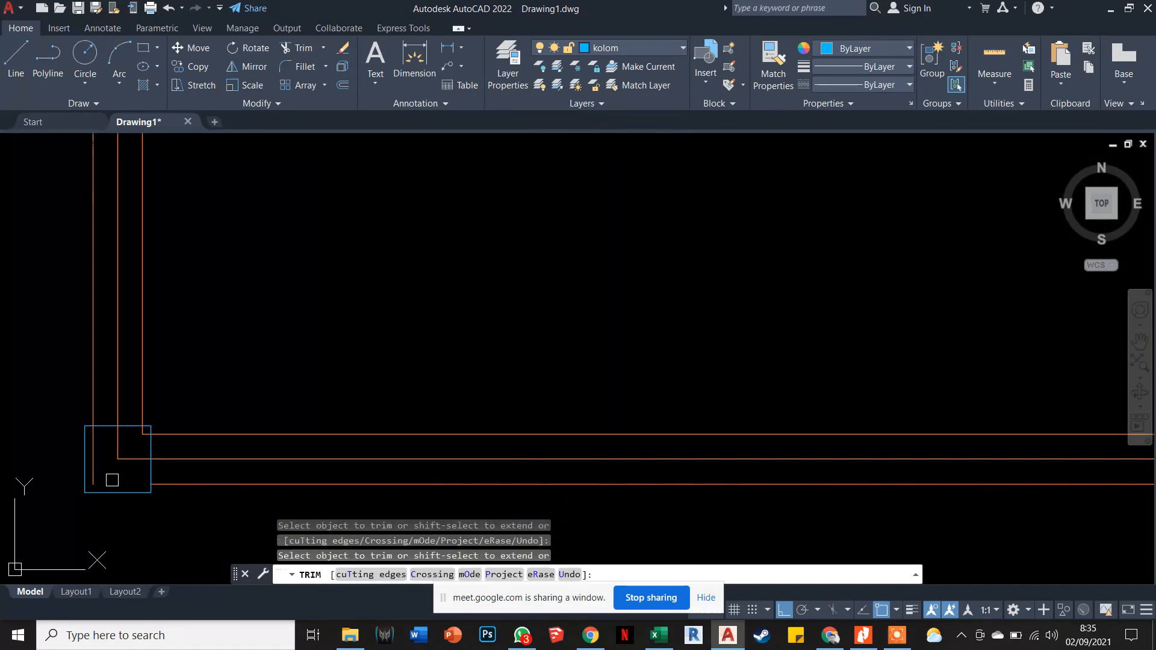
pyautogui.scroll(4, 144, 437)
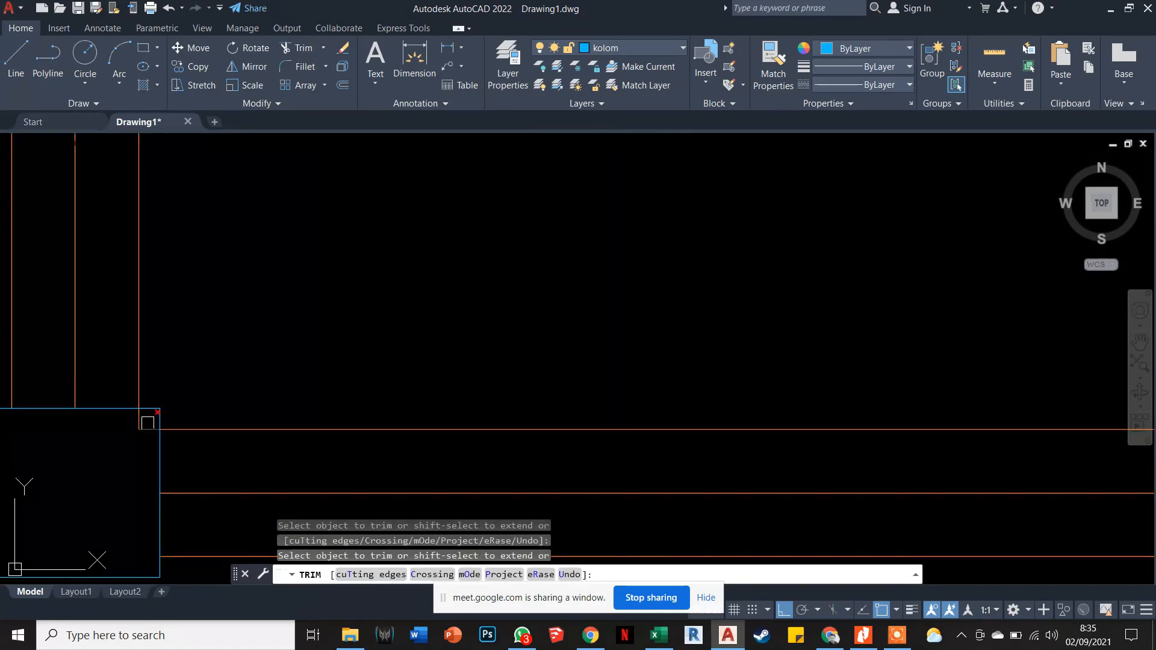
pyautogui.click(148, 422)
pyautogui.click(139, 423)
pyautogui.click(144, 426)
pyautogui.press('Escape')
pyautogui.press('Escape')
pyautogui.press('Escape')
pyautogui.press('Escape')
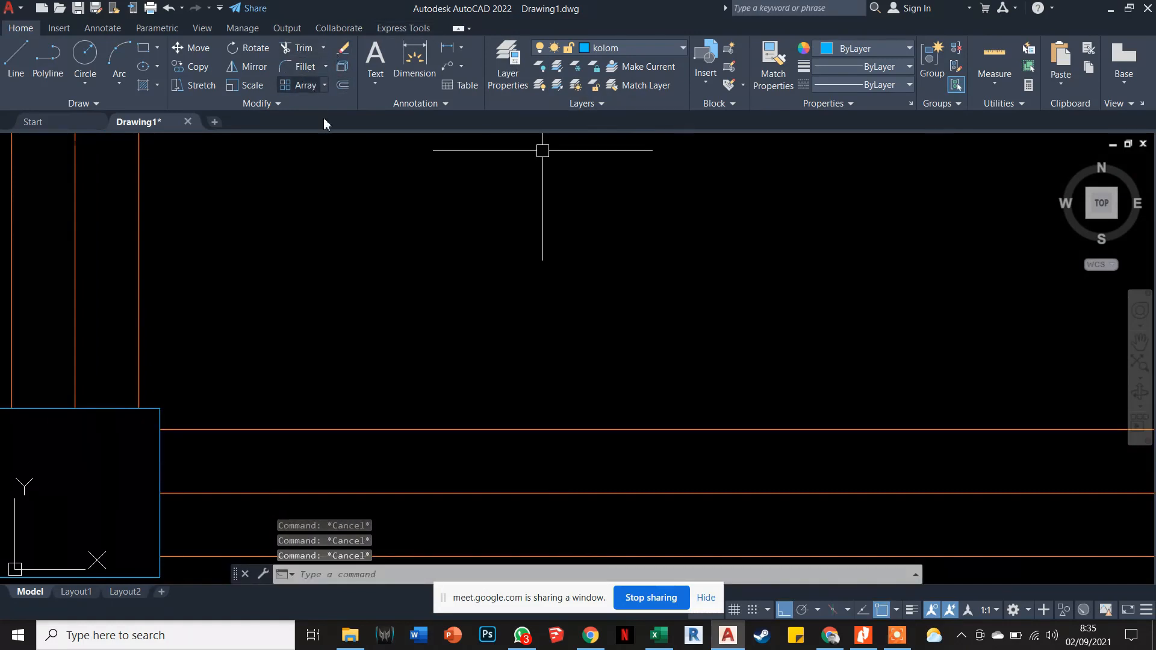
# Examine the trimmed corners of the new room and compare its wall lines with the hatched walls of the dimensioned reference plan.
pyautogui.scroll(-4, 369, 232)
pyautogui.scroll(-5, 493, 250)
pyautogui.moveTo(492, 250); pyautogui.dragTo(480, 369, button='middle')
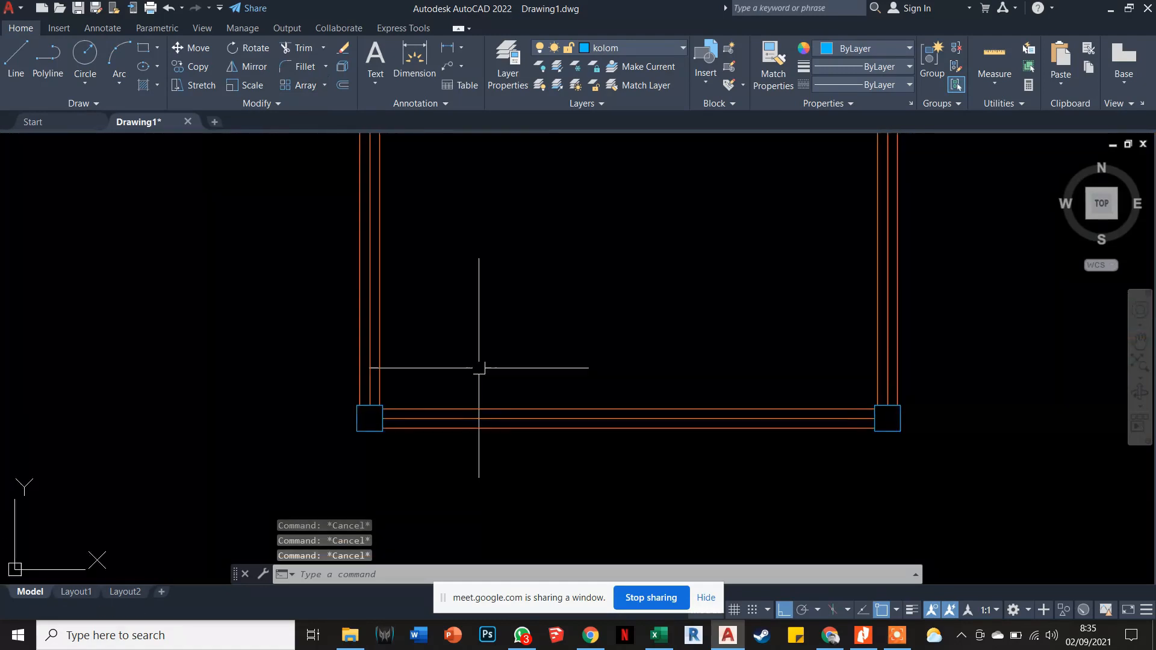
pyautogui.scroll(-6, 480, 369)
pyautogui.scroll(2, 490, 253)
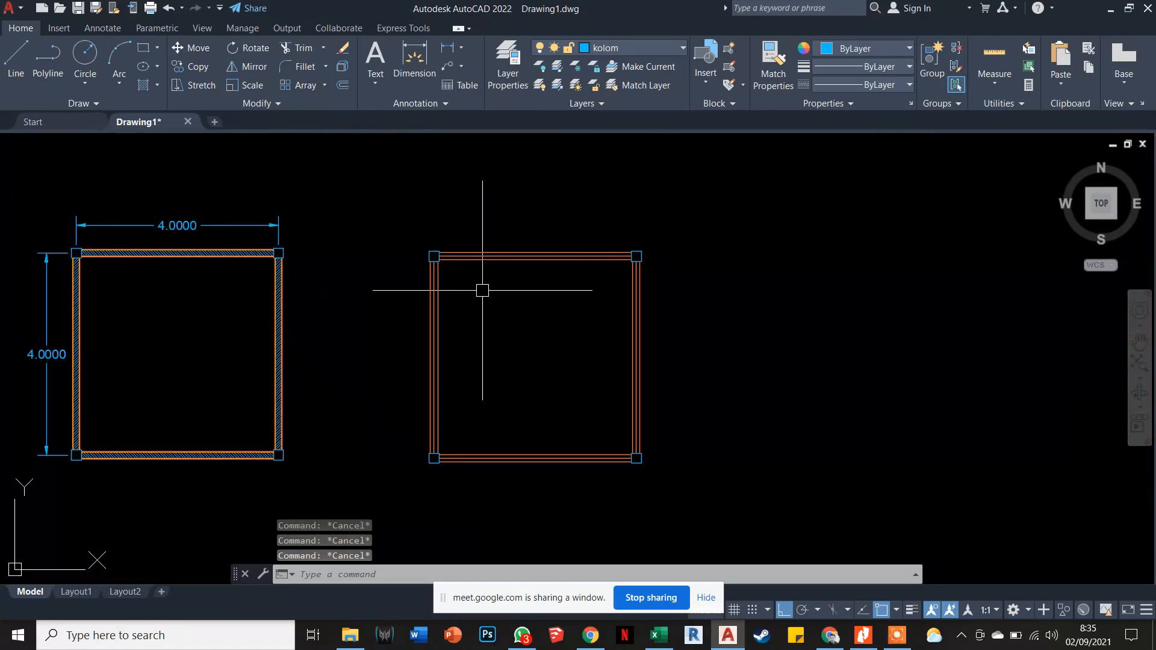
pyautogui.scroll(4, 460, 259)
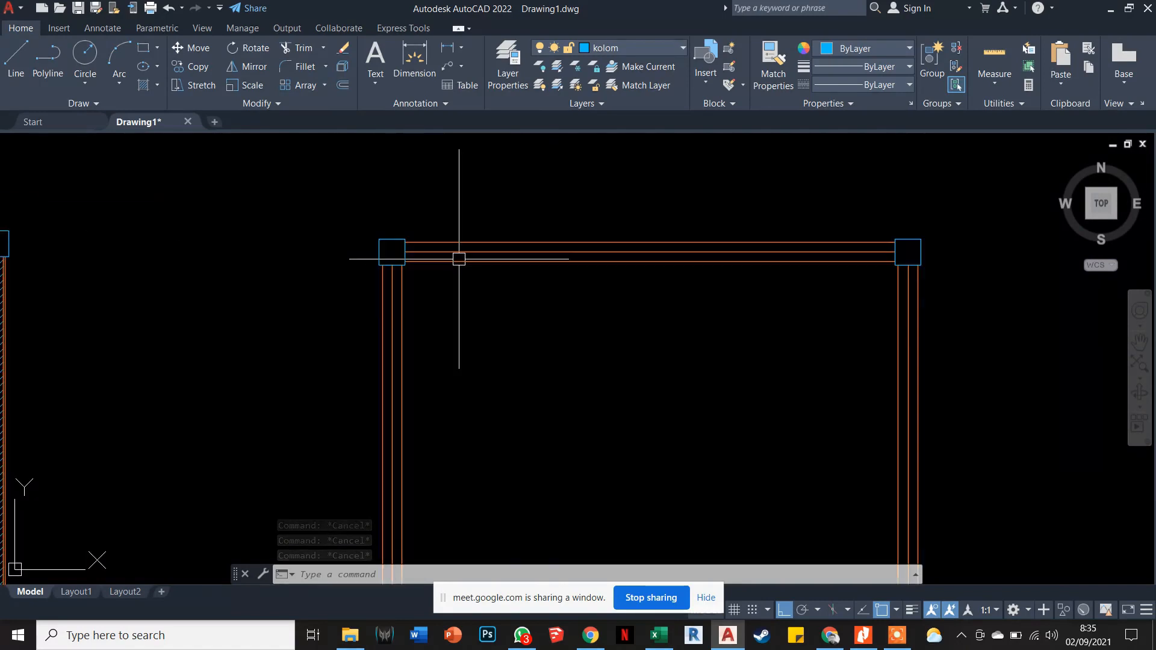
pyautogui.scroll(-4, 458, 259)
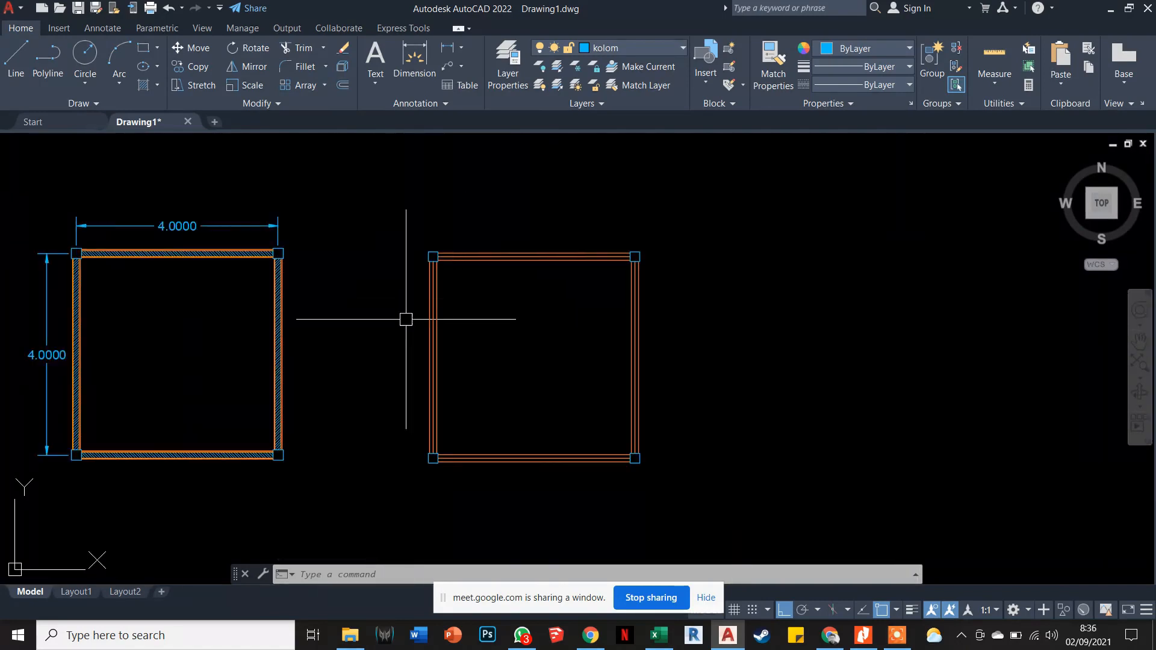
pyautogui.scroll(5, 280, 290)
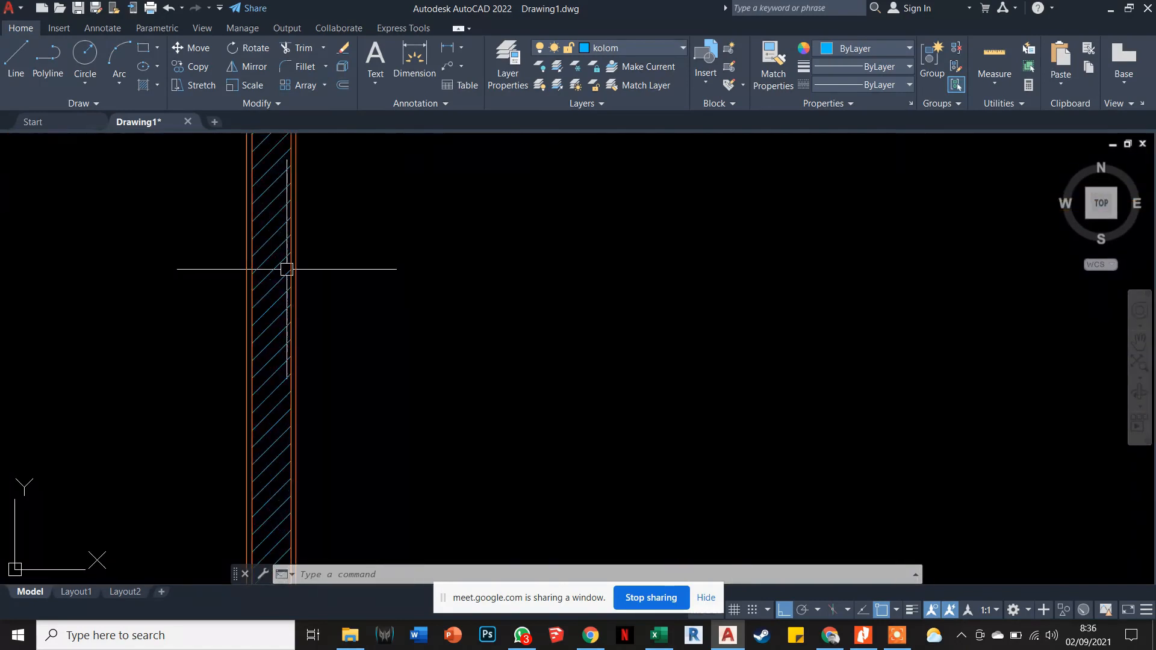
pyautogui.scroll(-5, 286, 269)
pyautogui.scroll(3, 856, 291)
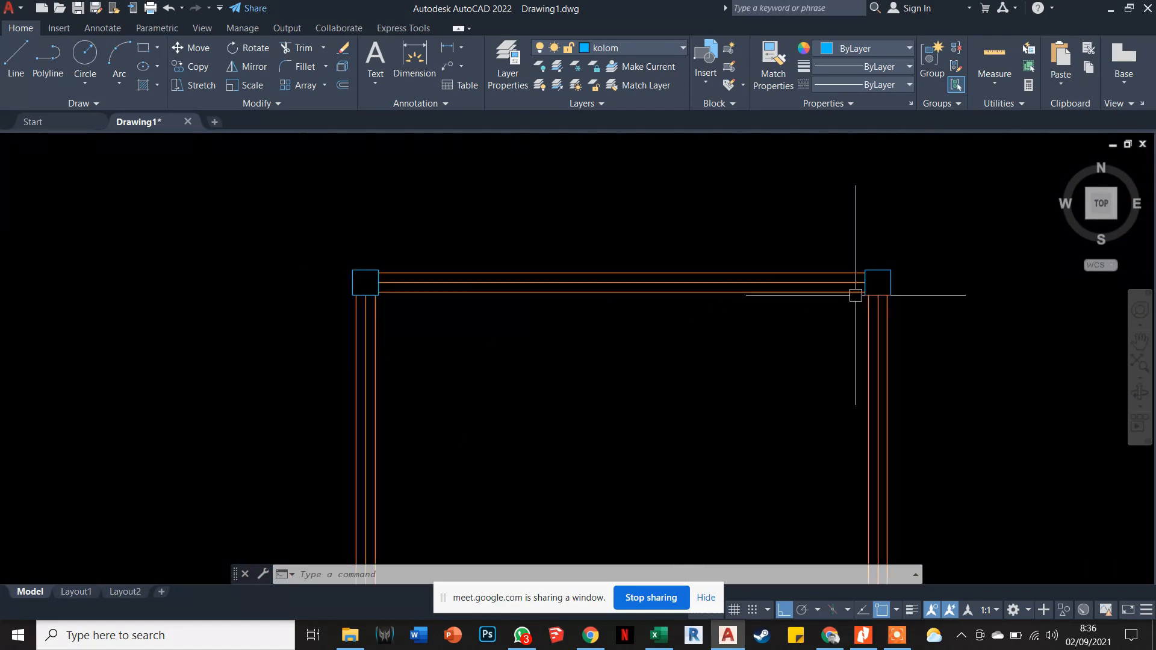
pyautogui.press('Escape')
pyautogui.press('Escape')
pyautogui.press('Escape')
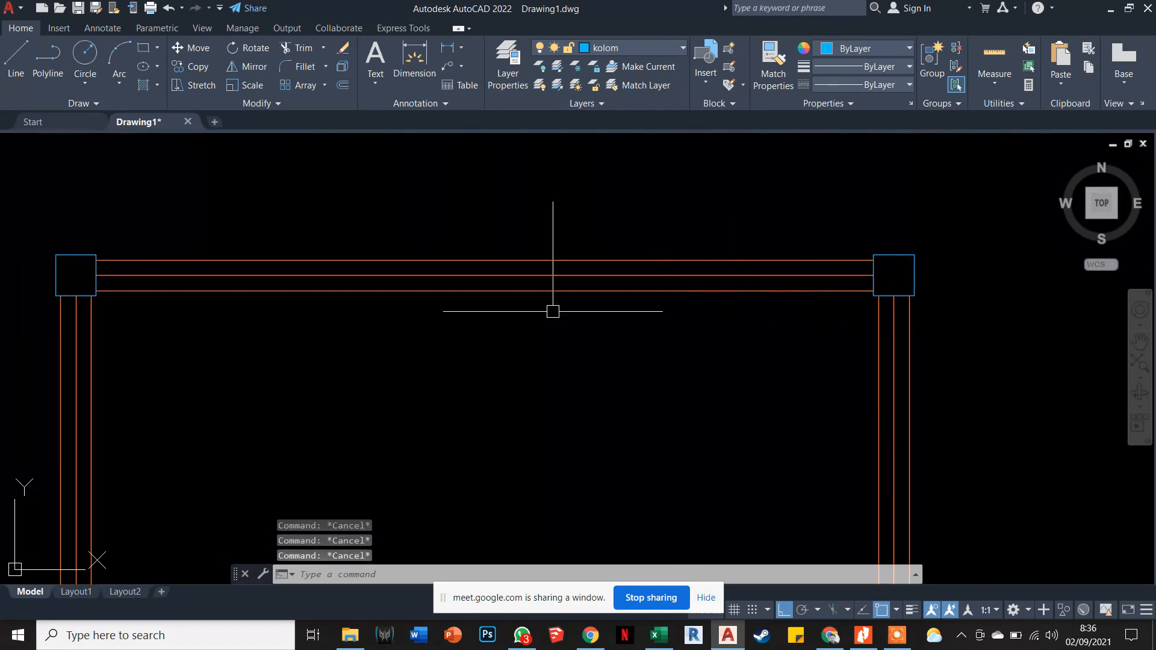
pyautogui.moveTo(552, 312); pyautogui.dragTo(819, 241, button='middle')
pyautogui.moveTo(409, 276)
pyautogui.mouseDown(button='middle')
pyautogui.moveTo(526, 257)
pyautogui.moveTo(240, 266)
pyautogui.mouseUp(button='middle')
pyautogui.scroll(4, 147, 273)
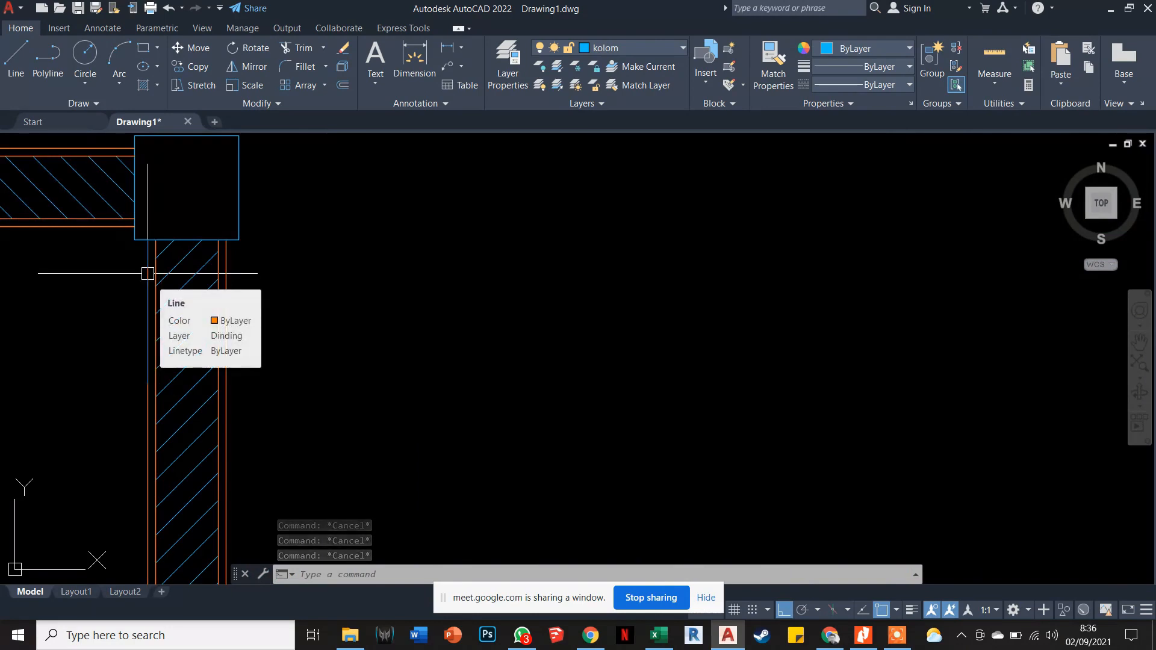
pyautogui.scroll(-4, 271, 265)
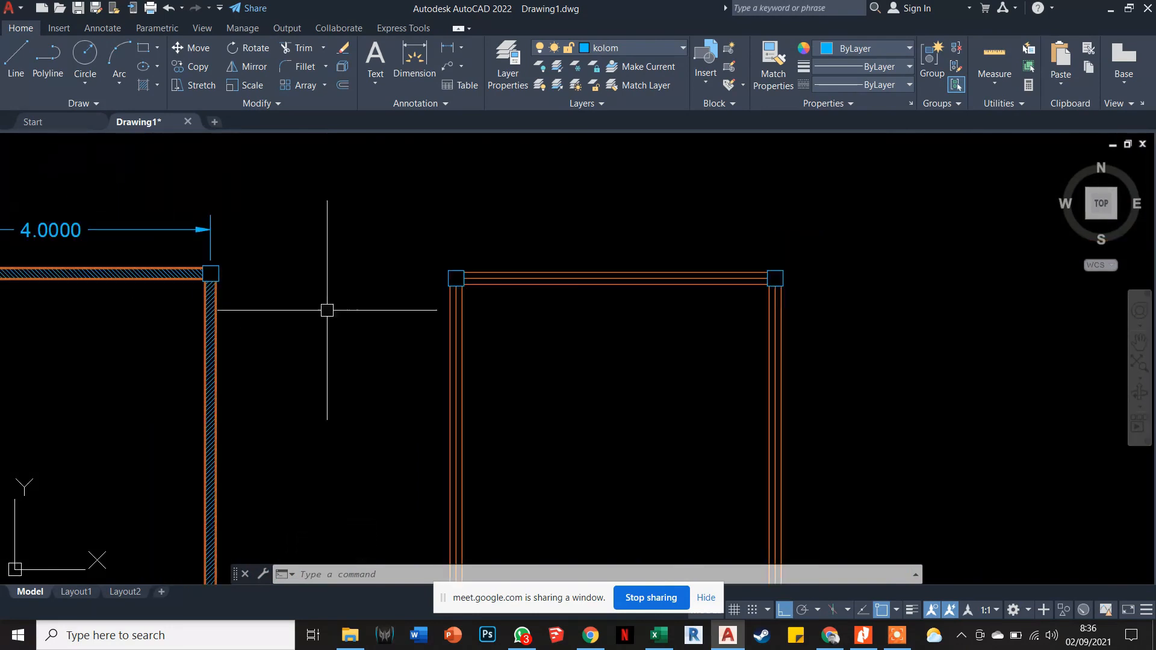
pyautogui.scroll(3, 774, 330)
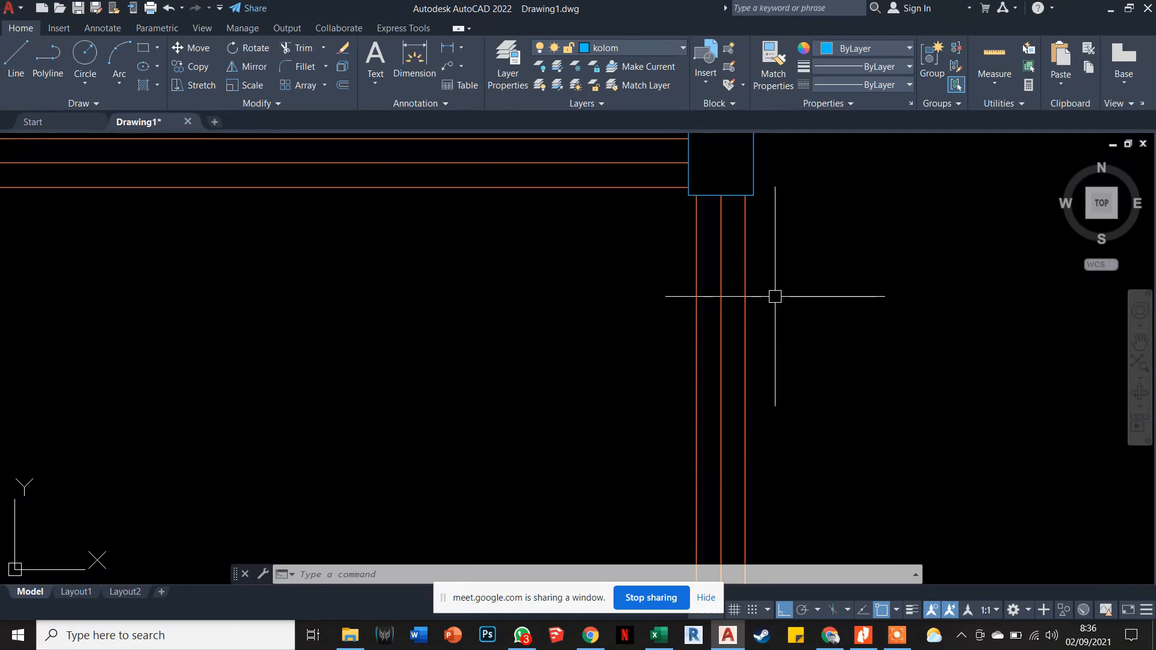
pyautogui.press('Escape')
pyautogui.press('Escape')
pyautogui.press('Escape')
# Switch to the Google Meet call in Chrome and show the list of participants.
pyautogui.click(831, 635)
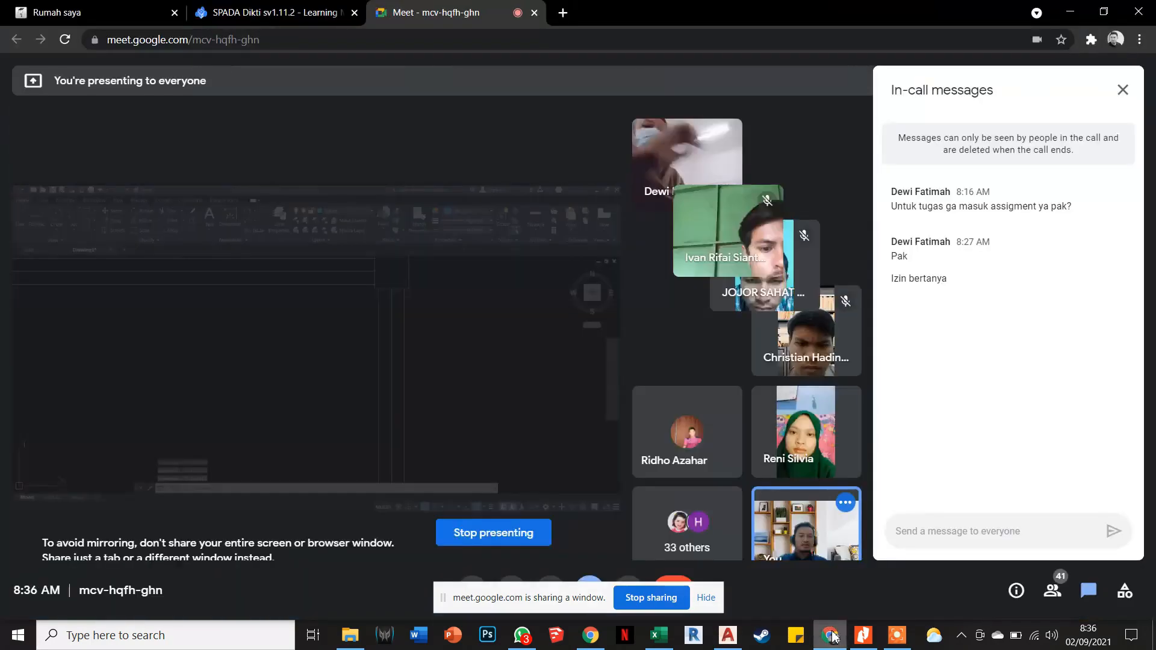
pyautogui.click(1055, 596)
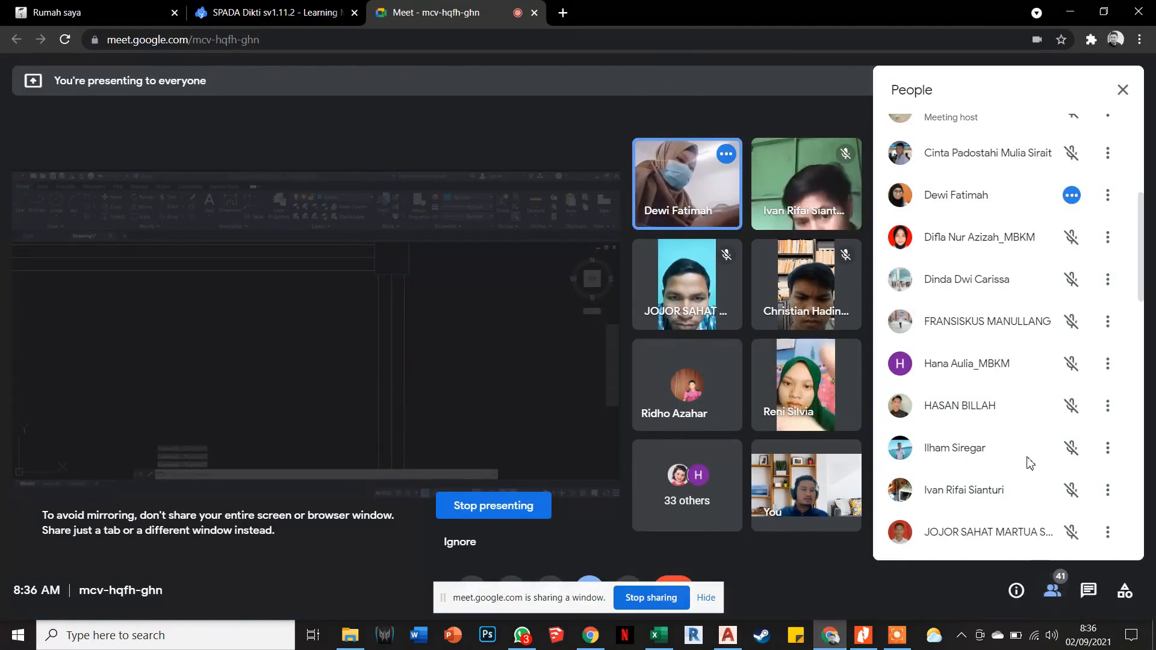
# Dismiss the participant options in the Meet call and switch back to the AutoCAD drawing.
pyautogui.click(1108, 195)
pyautogui.press('Escape')
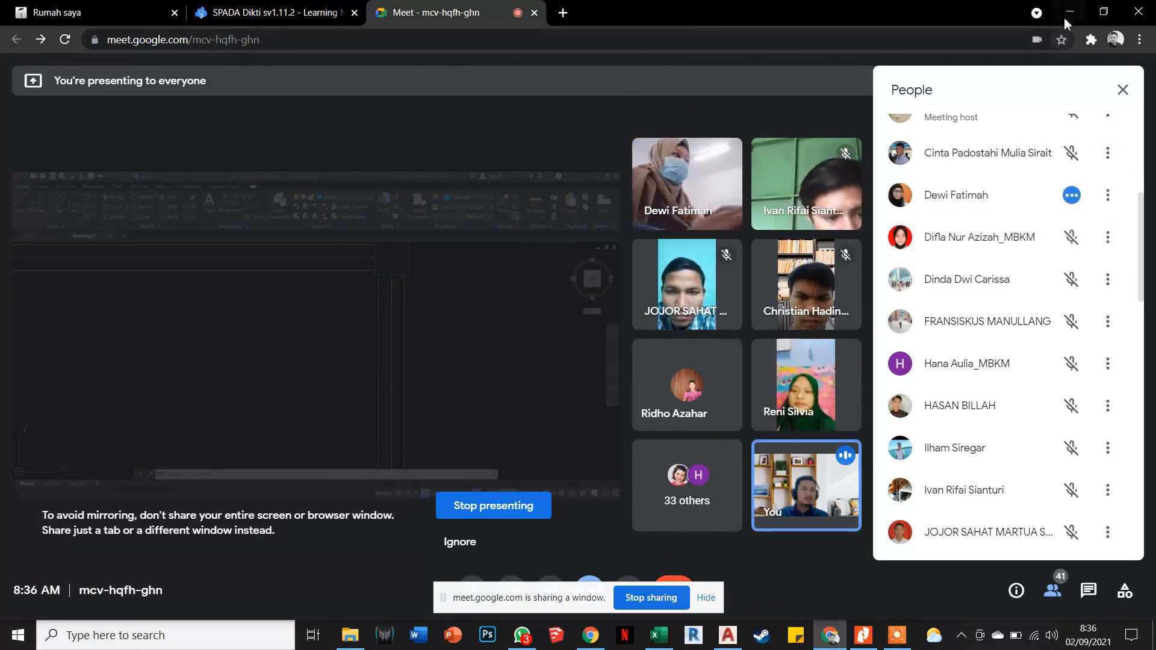
pyautogui.hotkey('alt', 'Tab')
pyautogui.press('Escape')
pyautogui.press('Escape')
pyautogui.press('Escape')
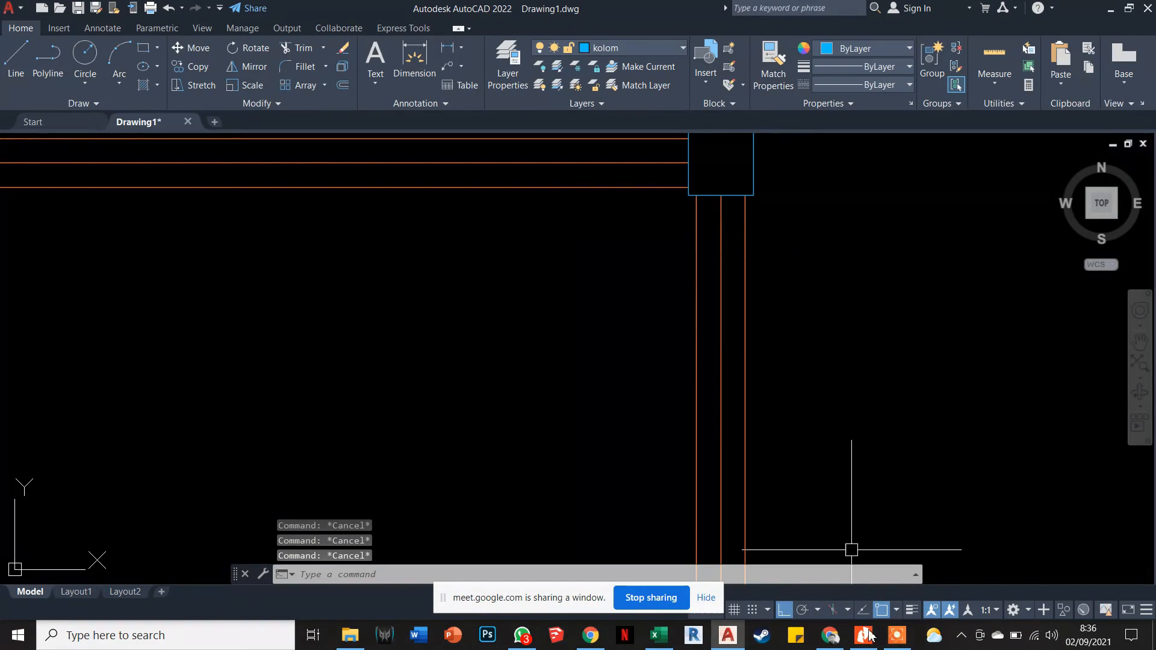
pyautogui.moveTo(848, 643)
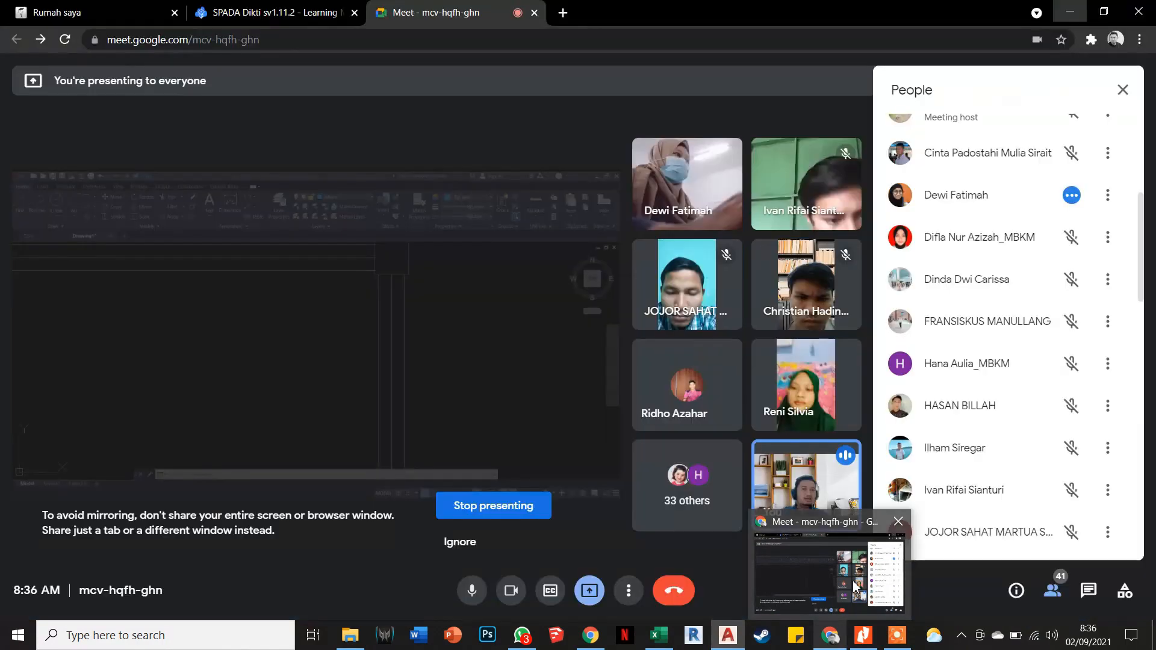
pyautogui.moveTo(855, 587)
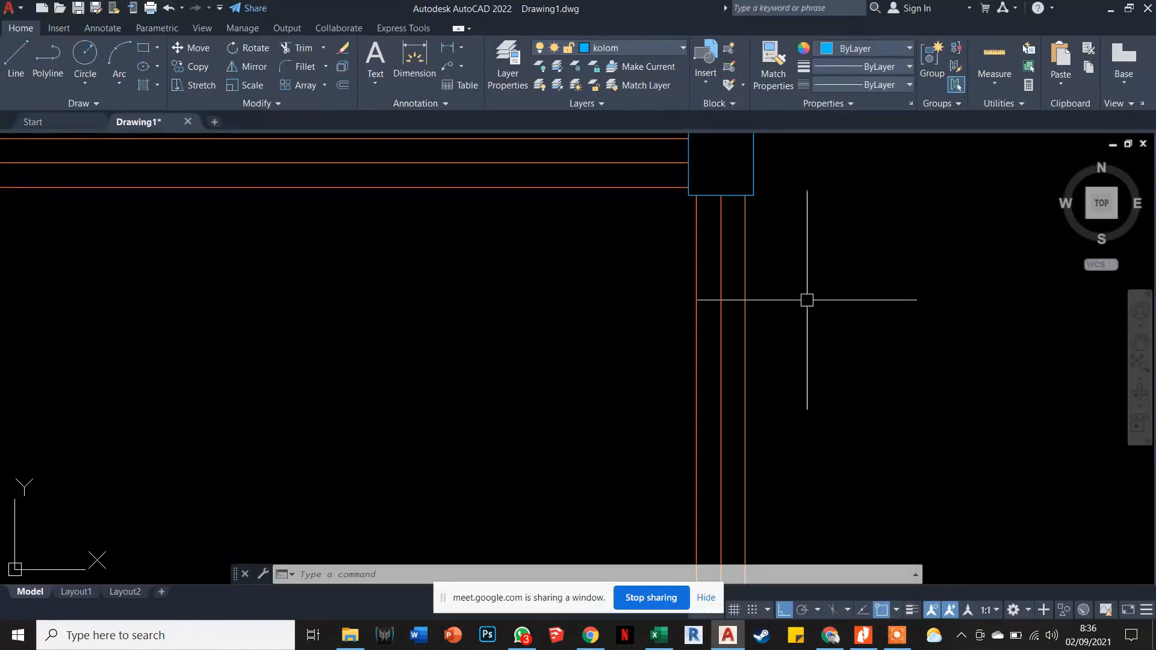
pyautogui.press('Escape')
# Examine the new room's upper-right corner column and the wall lines that meet it.
pyautogui.scroll(-5, 766, 279)
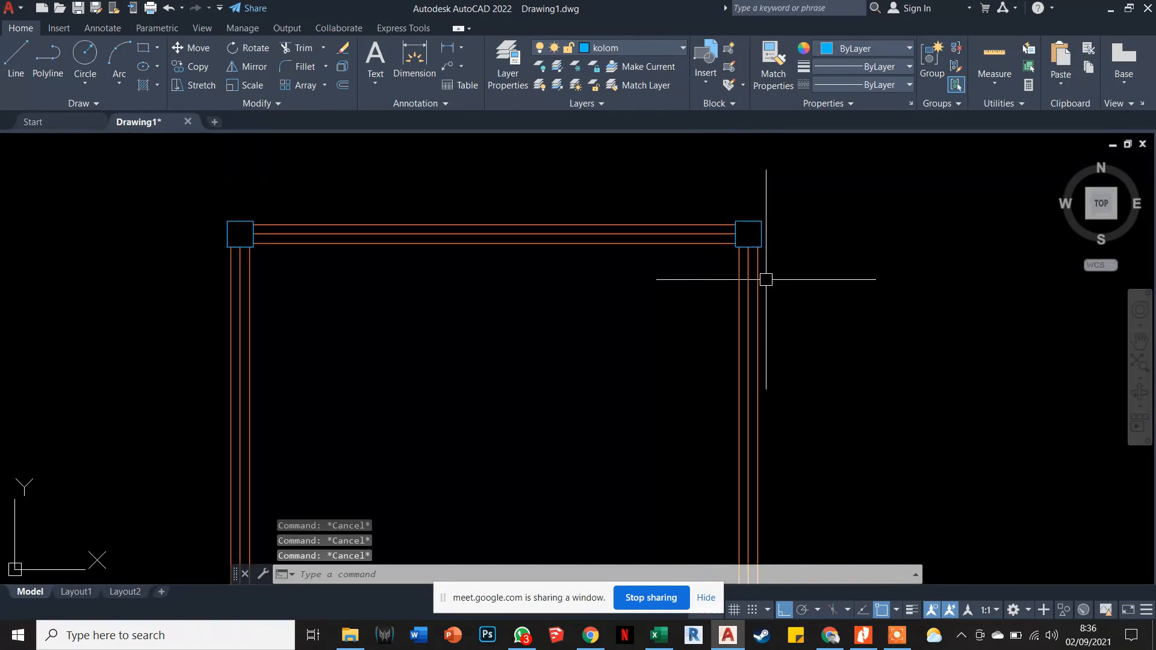
pyautogui.scroll(3, 730, 289)
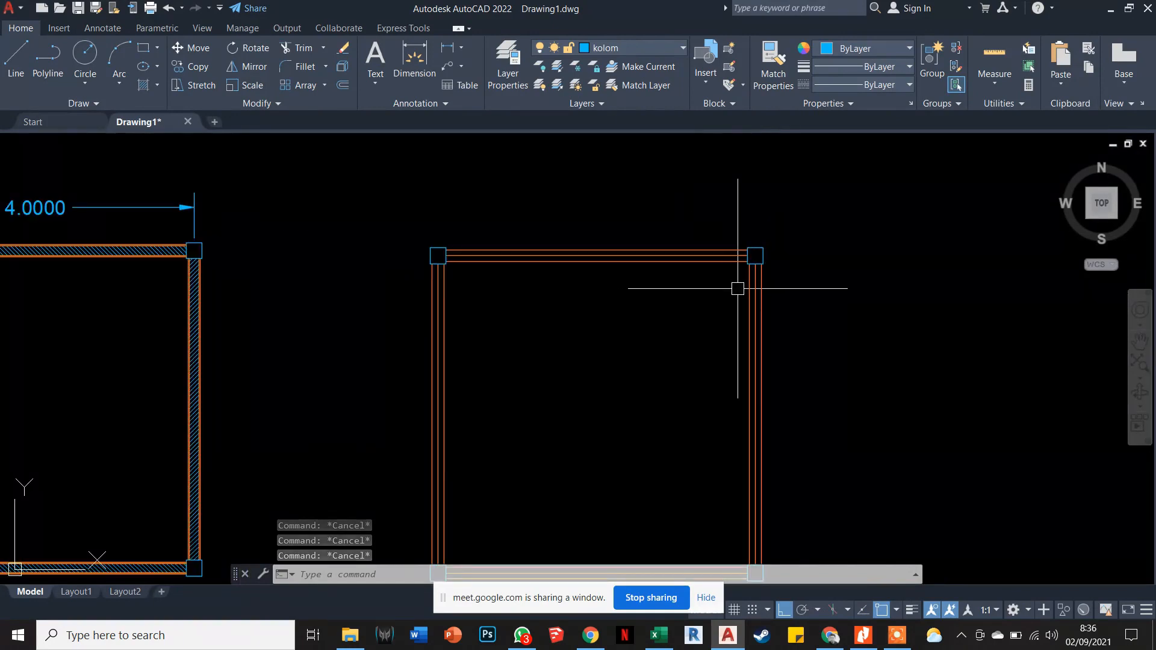
pyautogui.scroll(2, 748, 280)
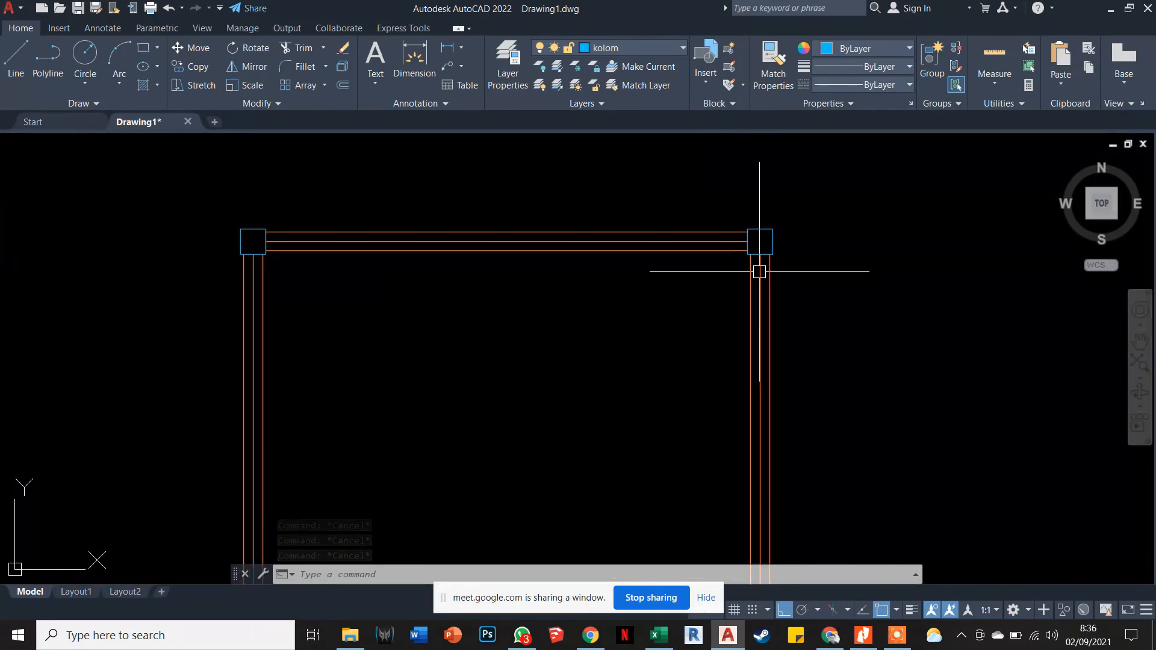
pyautogui.click(759, 265)
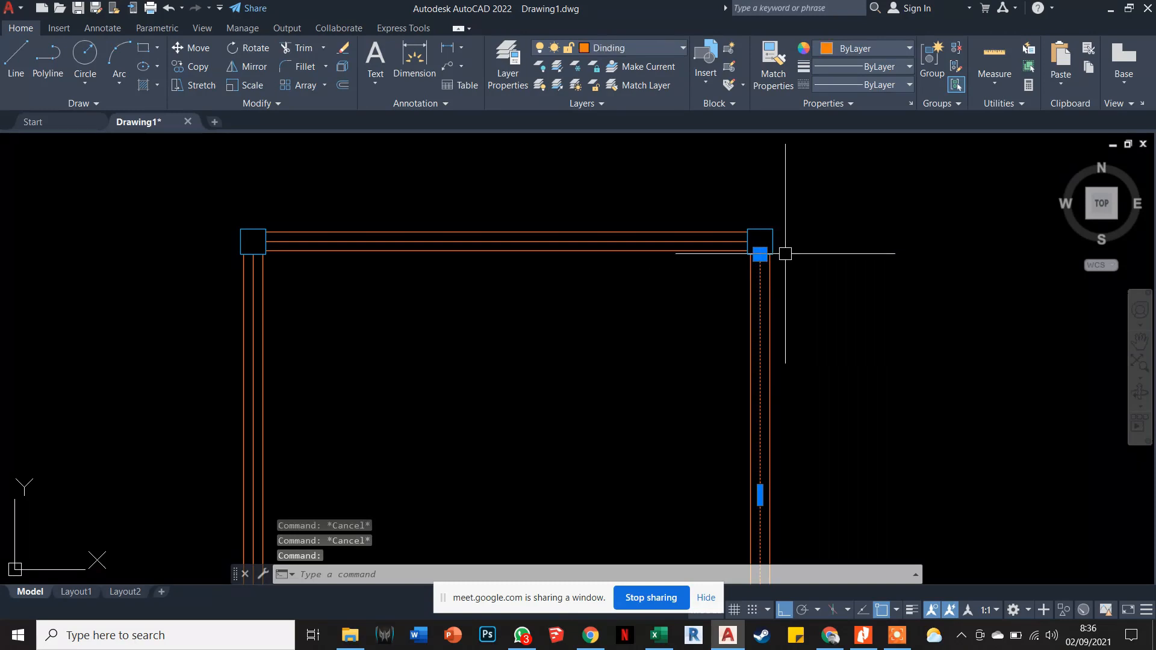
pyautogui.press('Escape')
pyautogui.scroll(3, 746, 271)
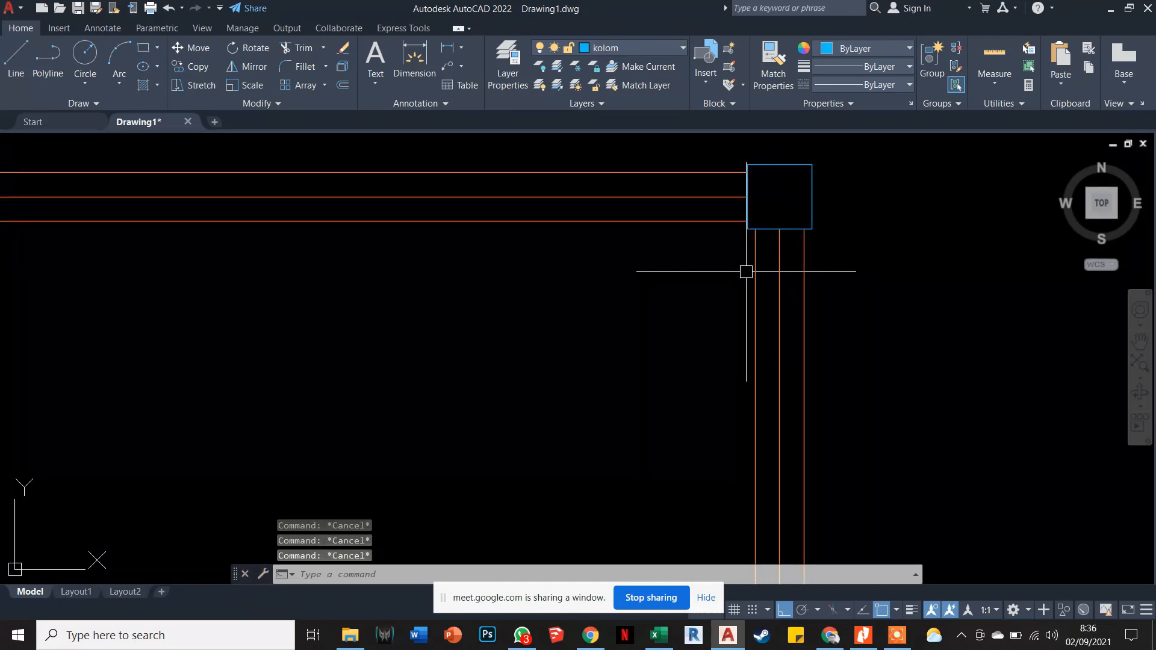
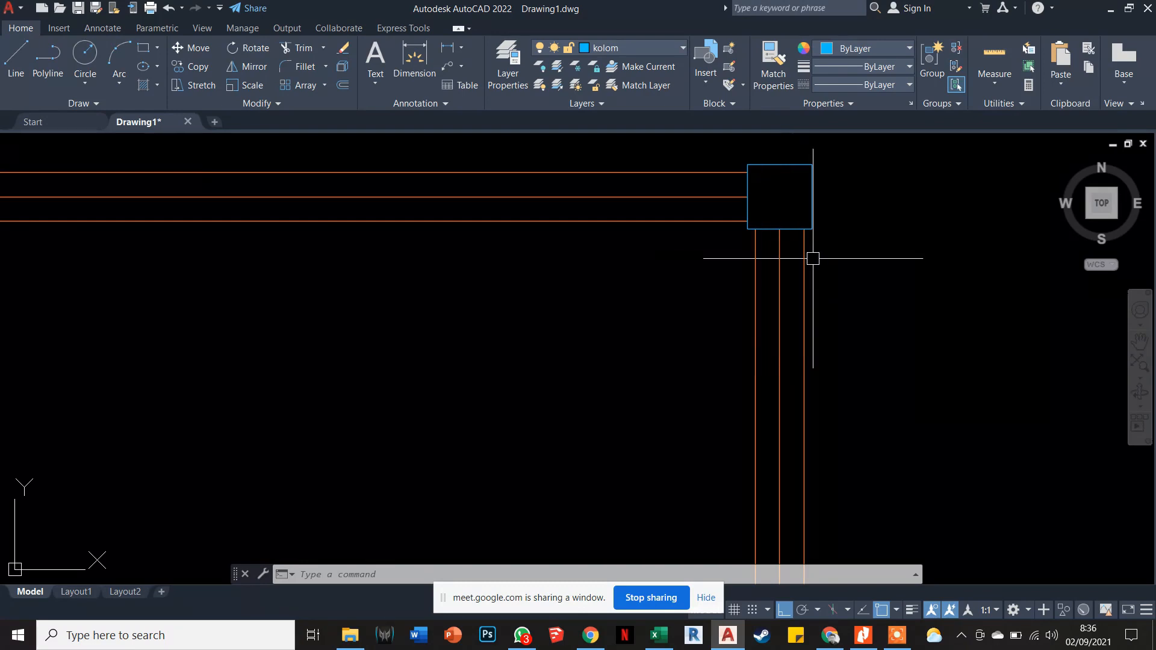
pyautogui.scroll(-5, 801, 258)
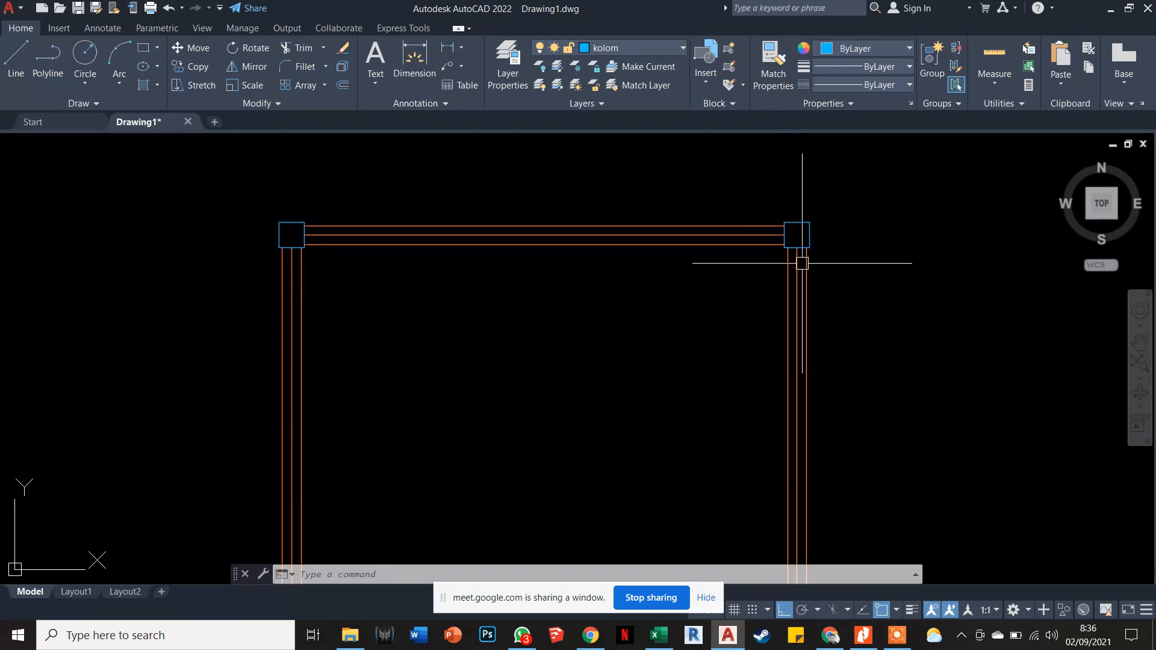
pyautogui.scroll(7, 801, 254)
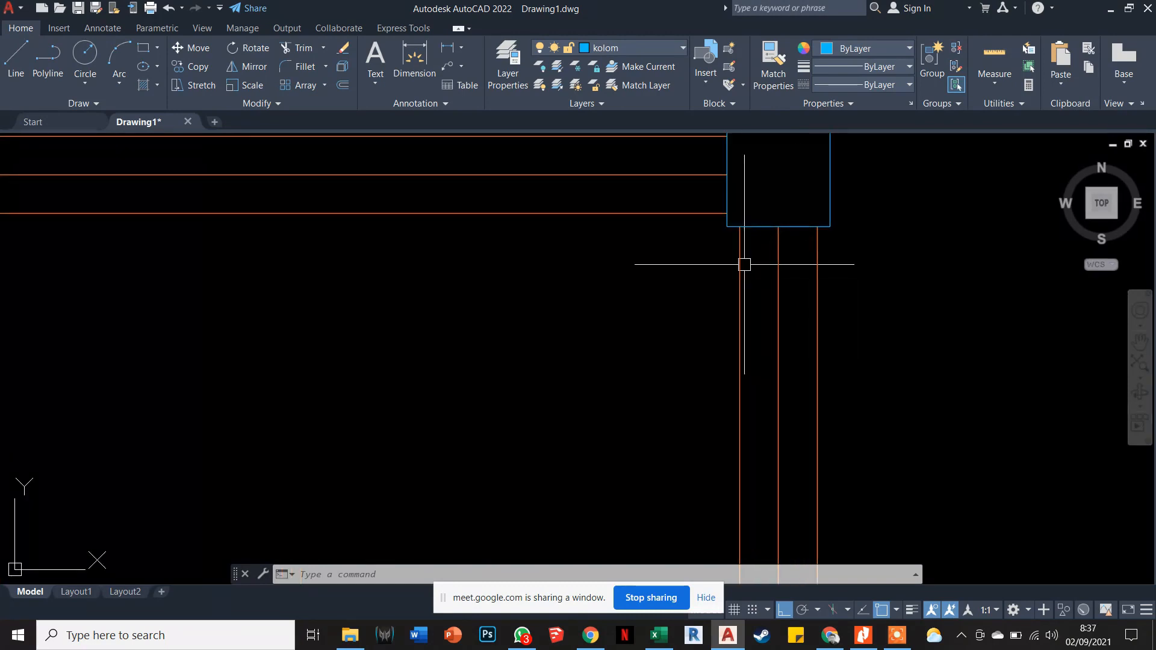
pyautogui.press('Escape')
pyautogui.press('Escape')
pyautogui.press('Escape')
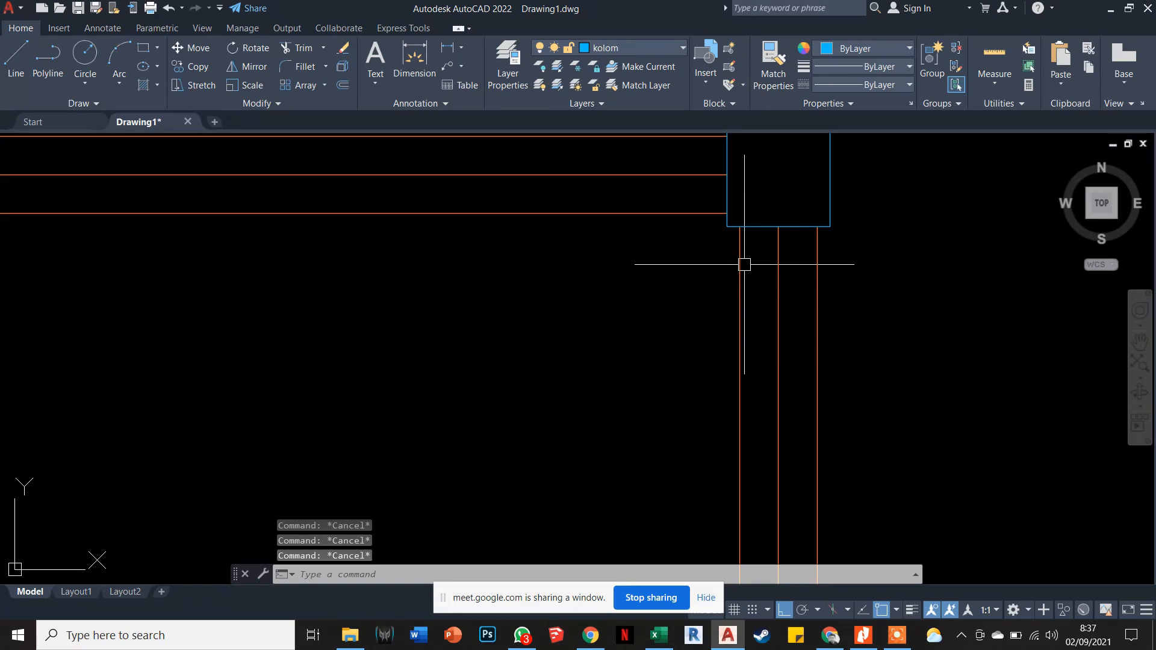
pyautogui.write('co')
pyautogui.press('Return')
pyautogui.click(742, 252)
pyautogui.press('Escape')
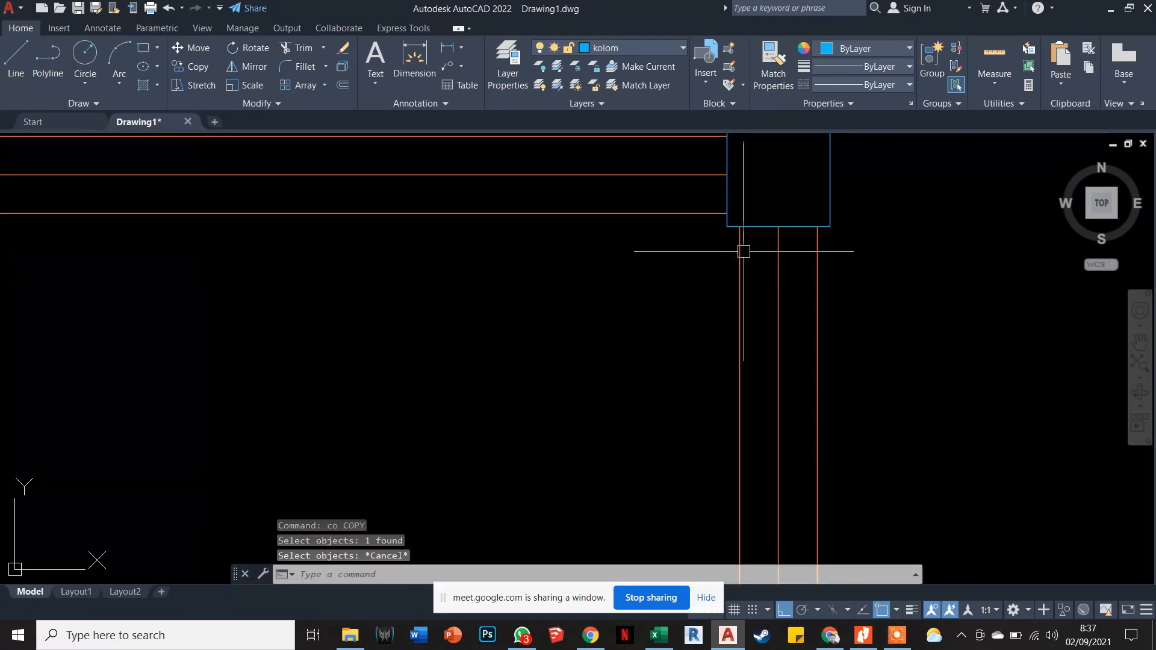
# Try to offset the inner line of the right wall toward the room's interior, entering 0.015 for the side to offset.
pyautogui.click(342, 85)
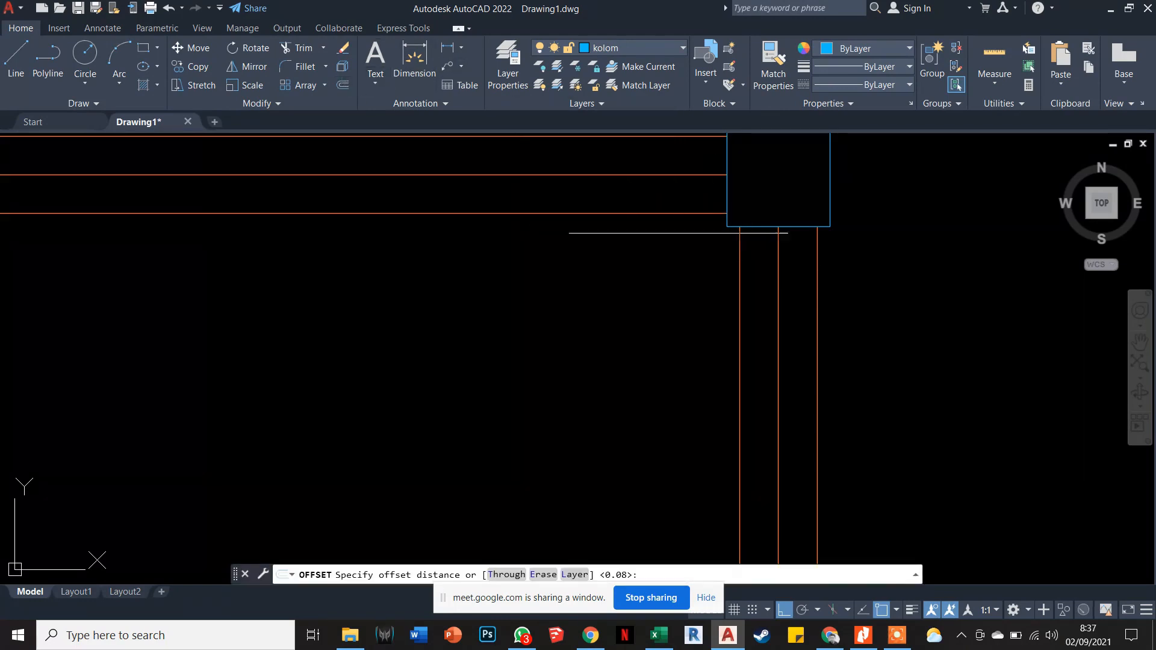
pyautogui.press('Return')
pyautogui.click(739, 278)
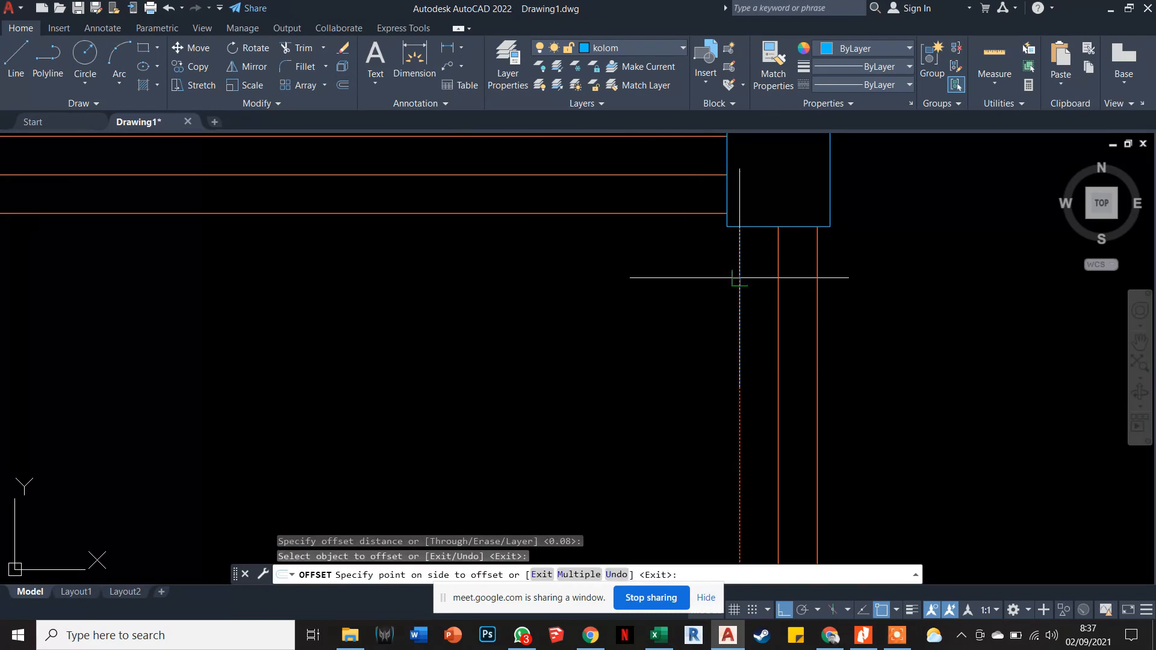
pyautogui.scroll(2, 739, 277)
pyautogui.click(726, 385)
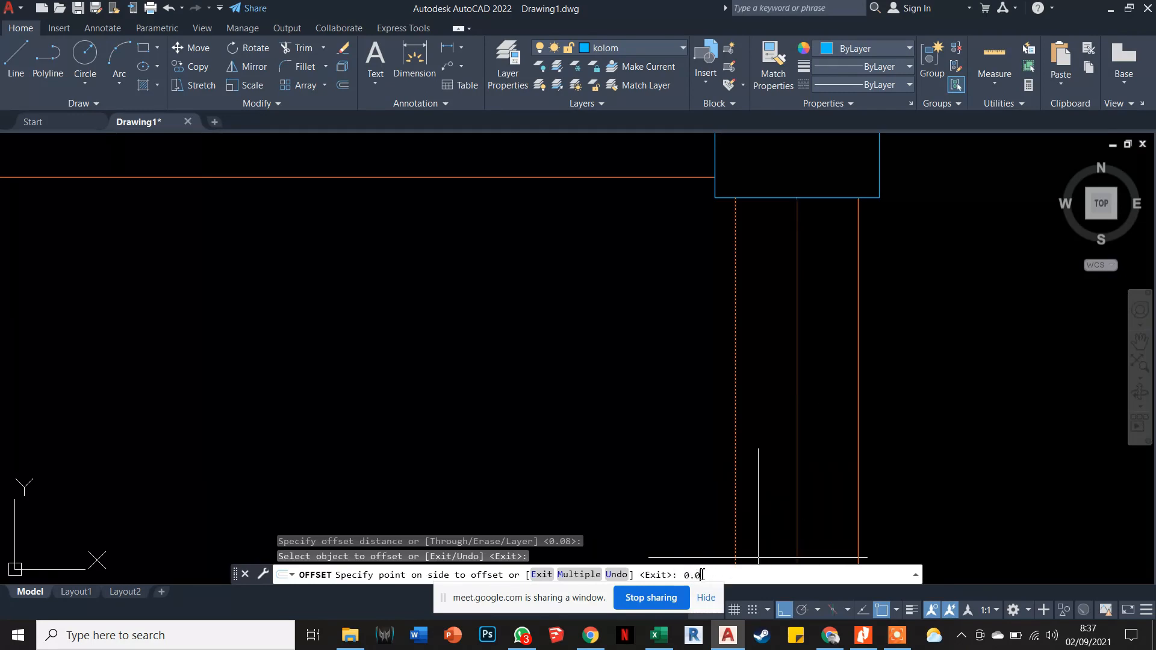
pyautogui.write('0.015')
pyautogui.press('Return')
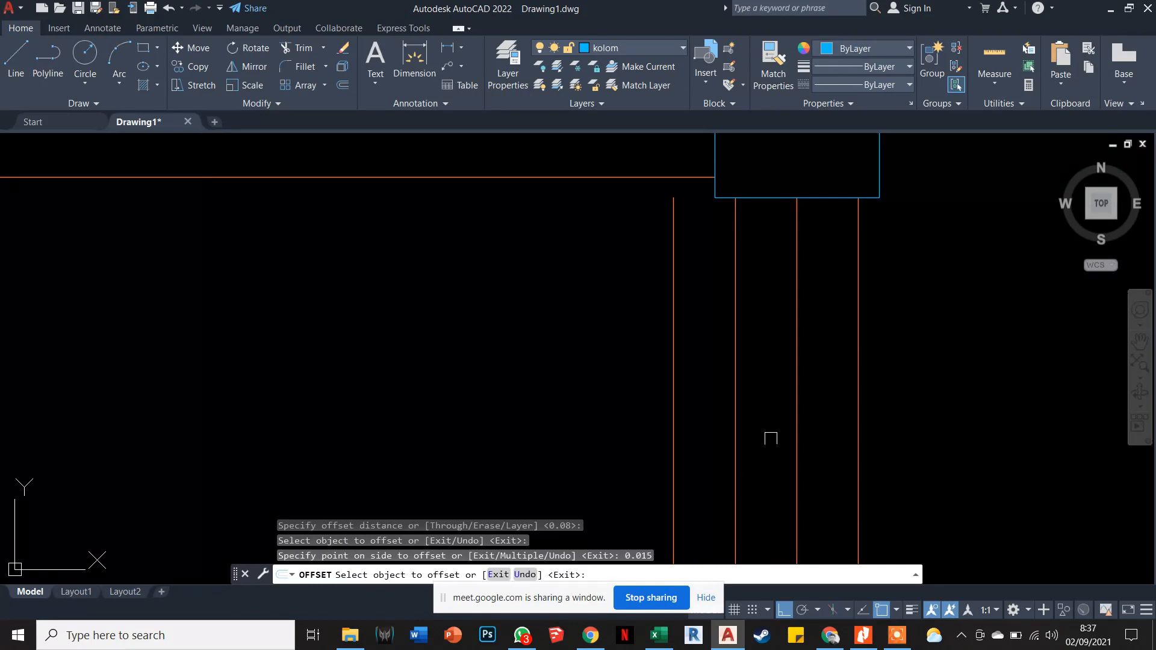
pyautogui.click(735, 423)
pyautogui.hotkey('ctrl', 'z')
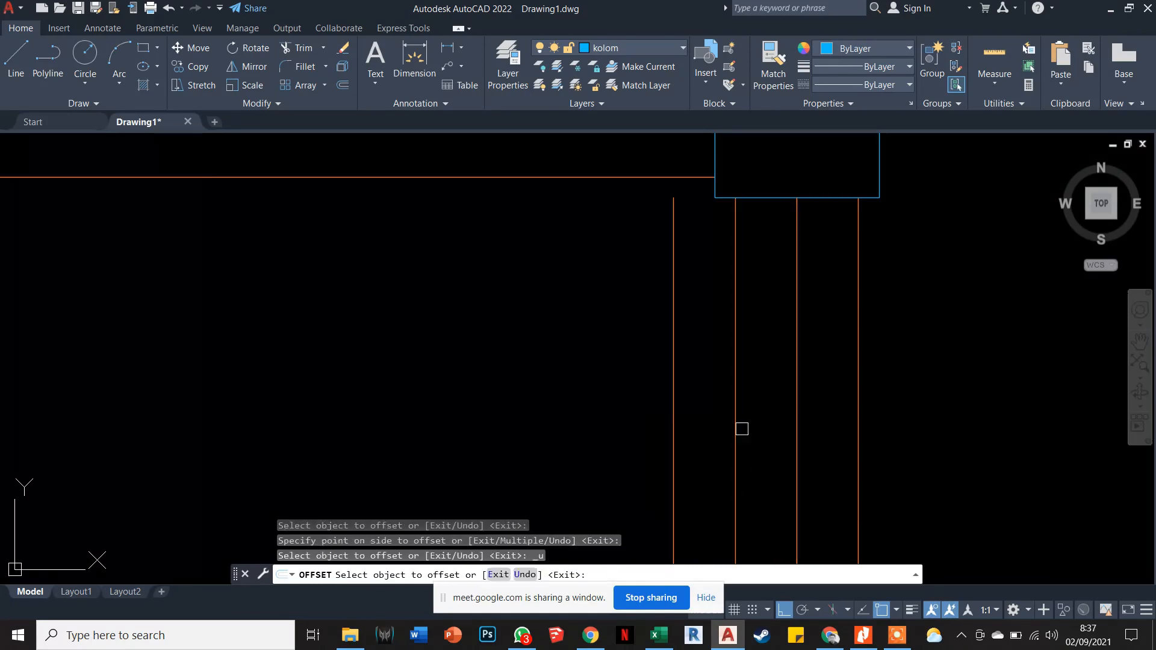
# End the Offset command and erase the extra offset line inside the room beside the right wall.
pyautogui.press('Escape')
pyautogui.click(702, 415)
pyautogui.click(641, 396)
pyautogui.press('Delete')
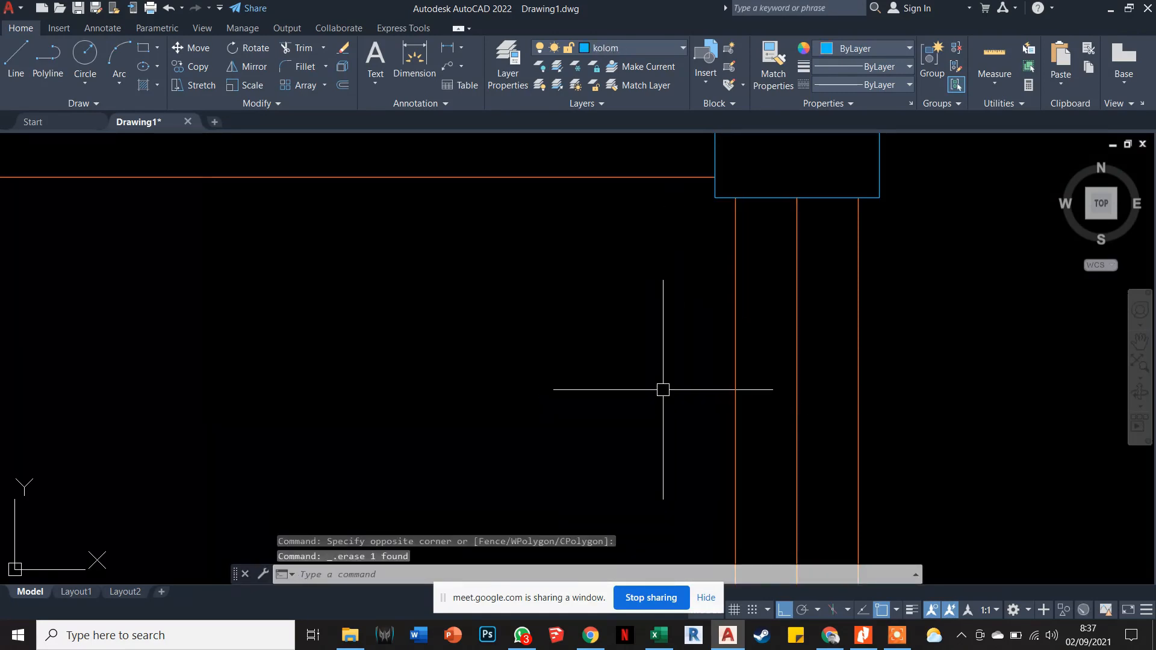
# Start a new Offset with the distance set to 0.015.
pyautogui.write('o')
pyautogui.press('Return')
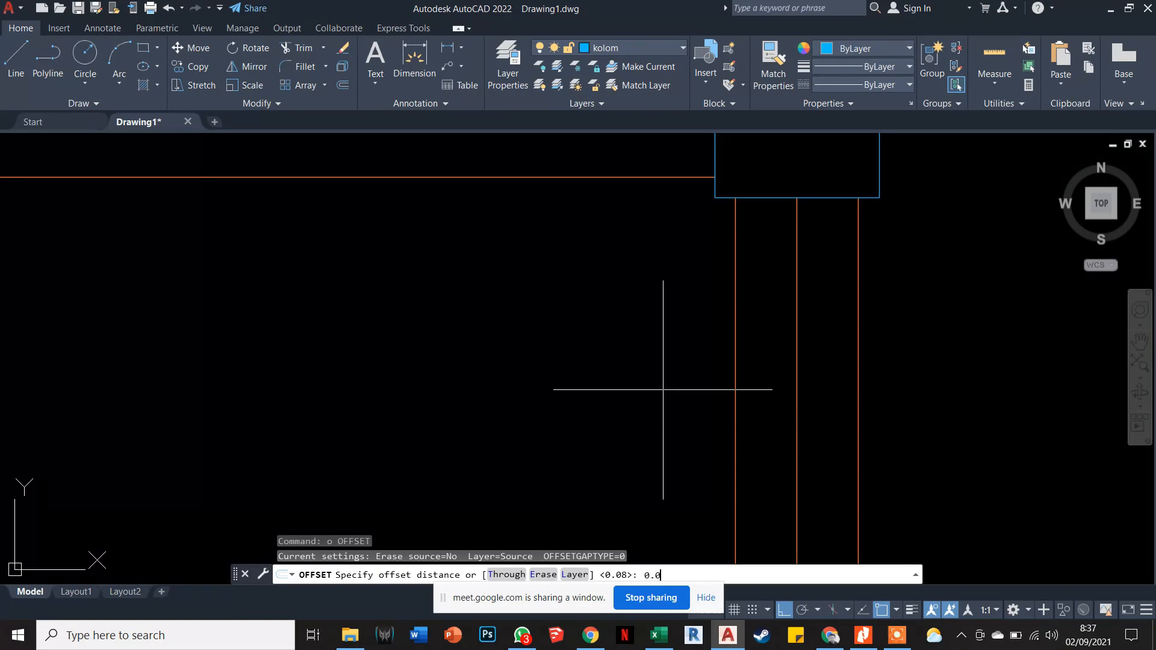
pyautogui.write('0.015')
pyautogui.press('Return')
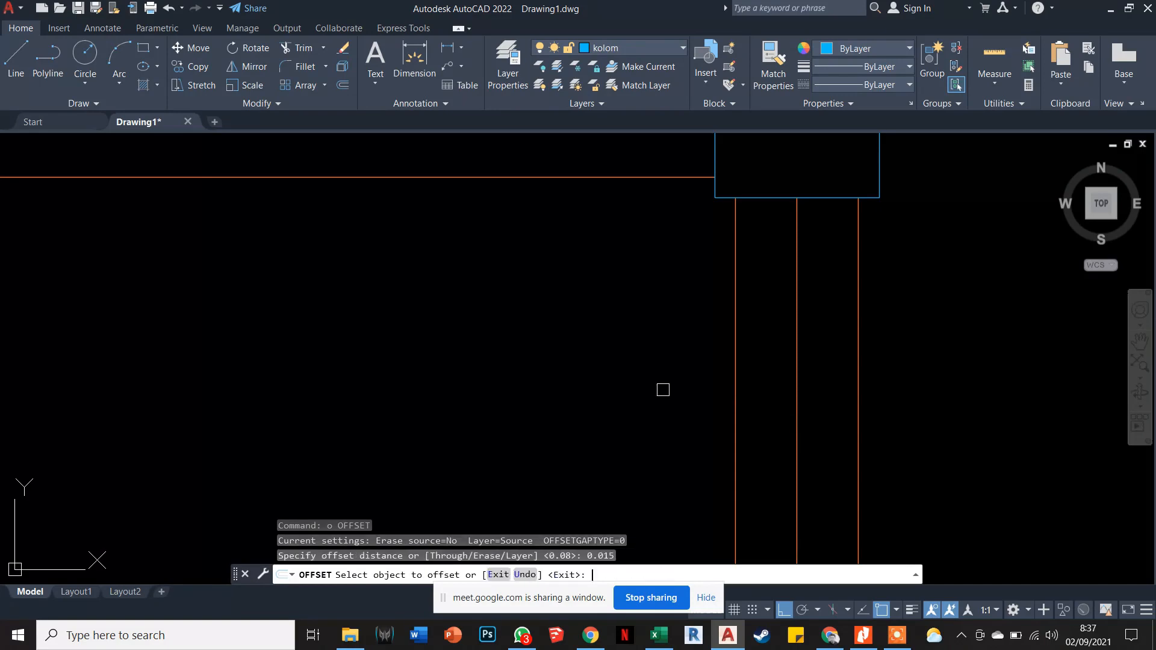
# Offset both outer lines of the right room's east wall 0.015 inward.
pyautogui.click(734, 343)
pyautogui.click(783, 333)
pyautogui.click(859, 301)
pyautogui.click(821, 300)
pyautogui.press('Escape')
# Erase the centre line of the right room's east wall.
pyautogui.click(806, 282)
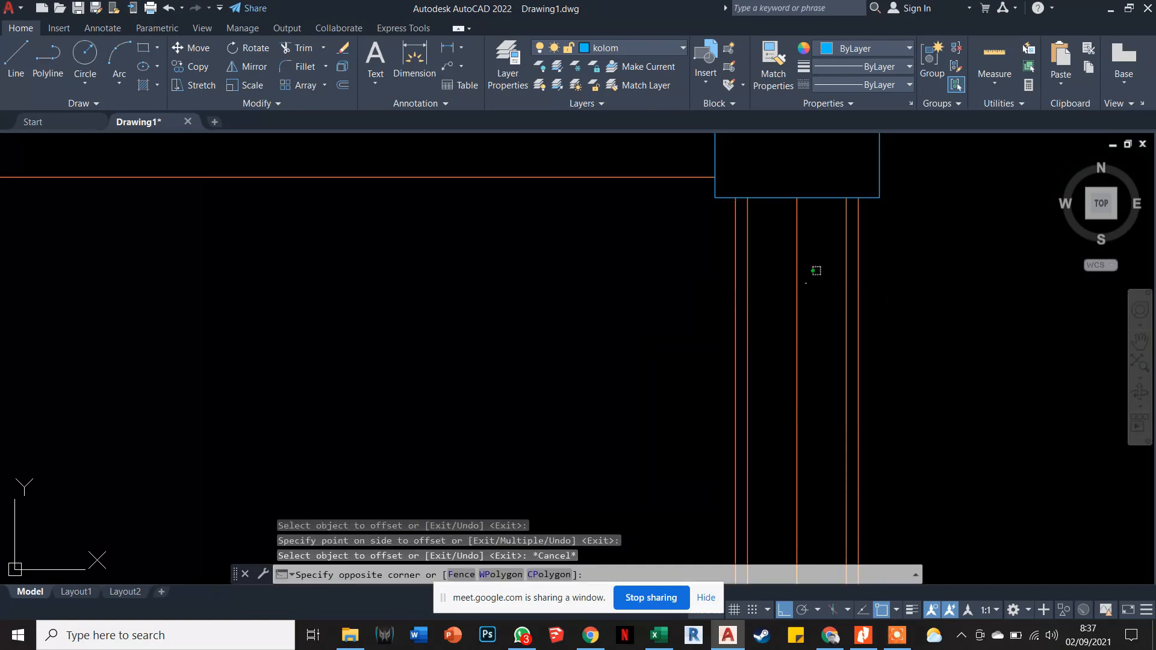
pyautogui.click(779, 269)
pyautogui.press('Delete')
# Examine the double lines of the east wall up close and against the finished hatched room beside it.
pyautogui.scroll(-2, 777, 283)
pyautogui.scroll(1, 777, 283)
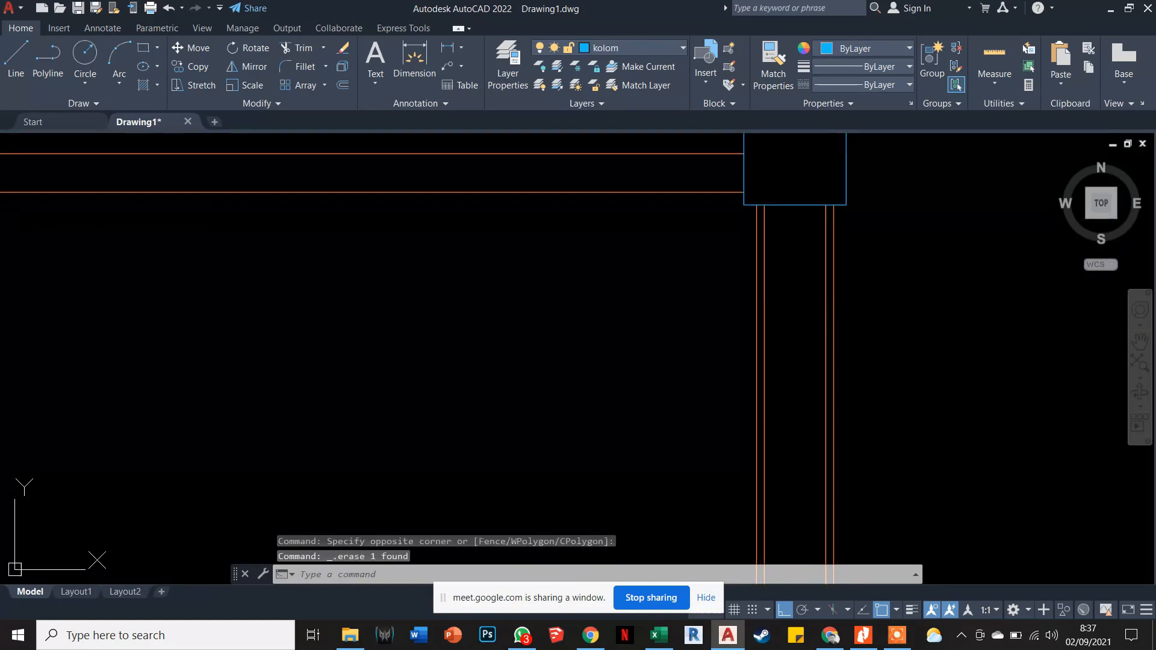
pyautogui.scroll(4, 746, 274)
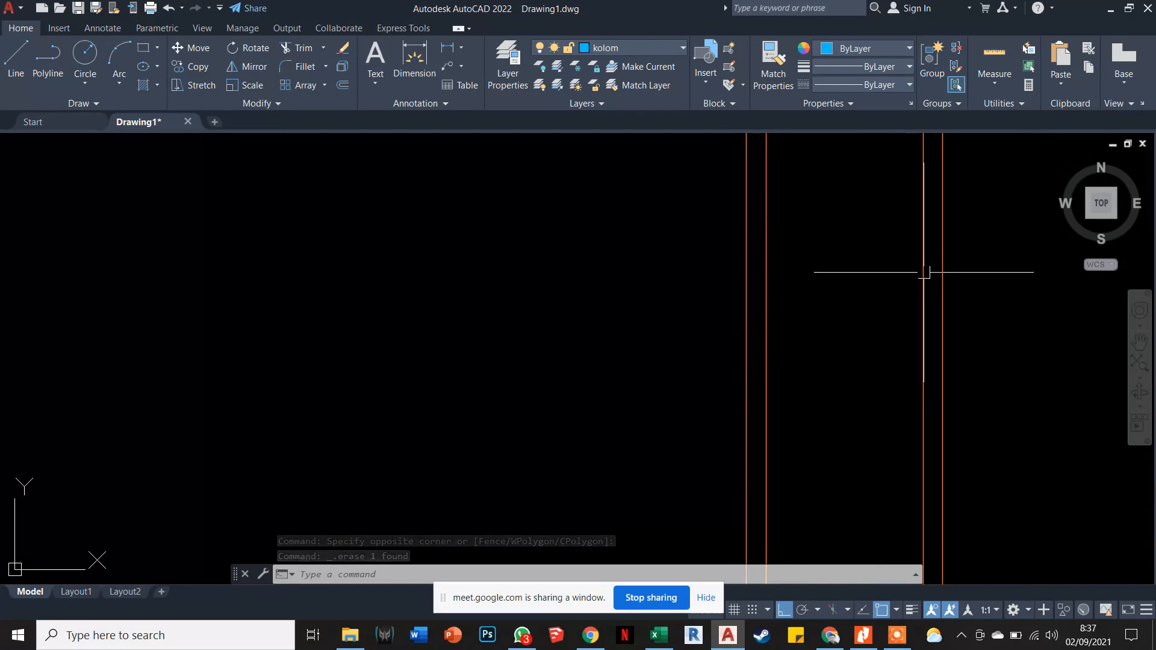
pyautogui.scroll(-4, 924, 272)
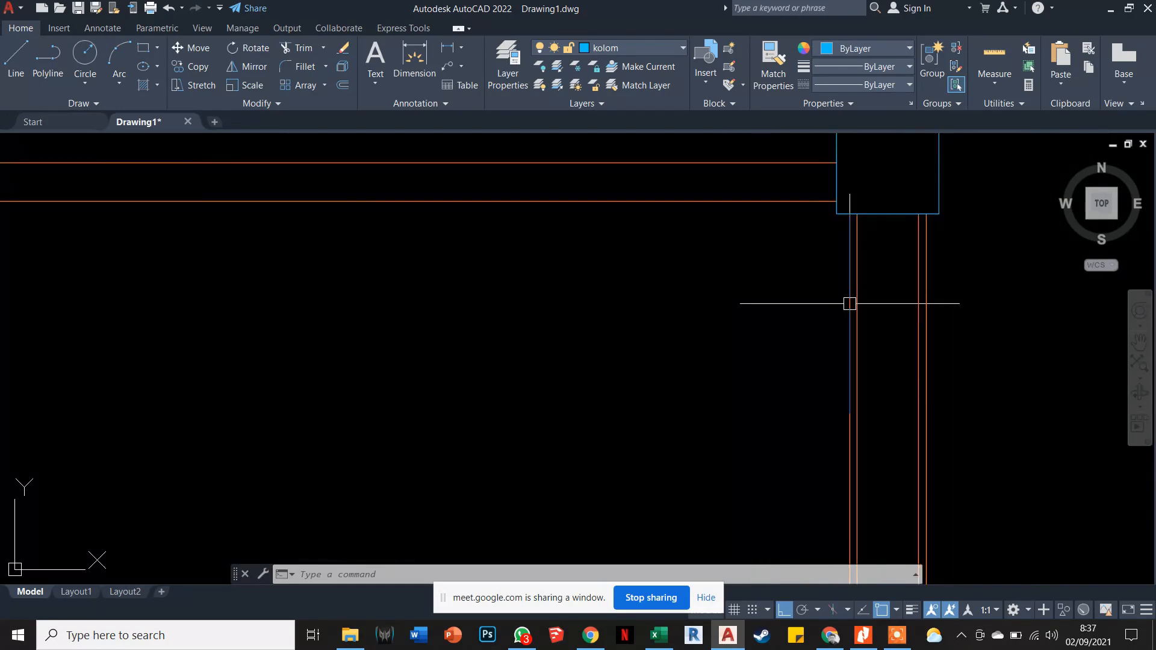
pyautogui.scroll(3, 932, 288)
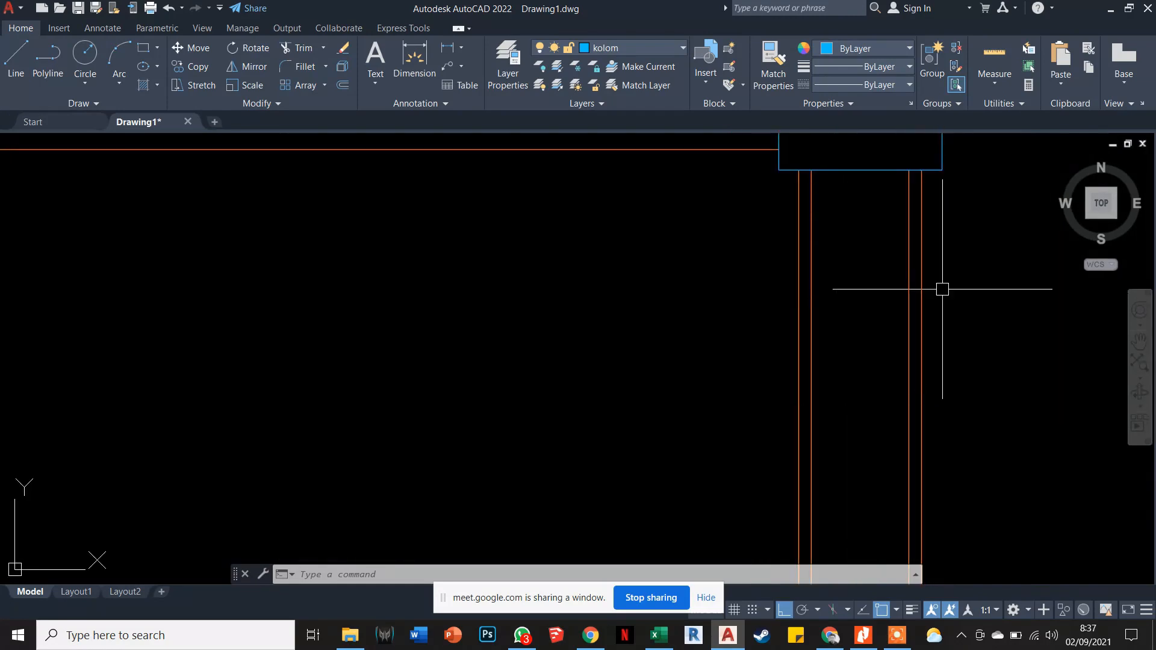
pyautogui.scroll(-4, 866, 283)
pyautogui.scroll(3, 834, 198)
pyautogui.scroll(-3, 838, 316)
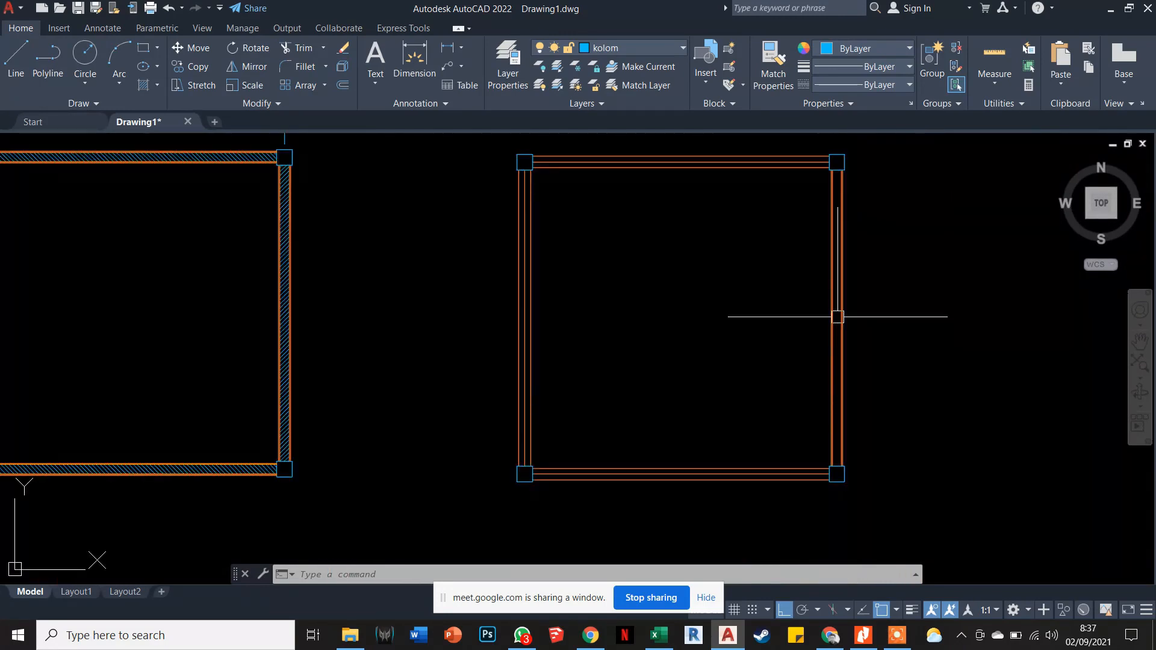
pyautogui.scroll(4, 837, 464)
pyautogui.scroll(-6, 832, 463)
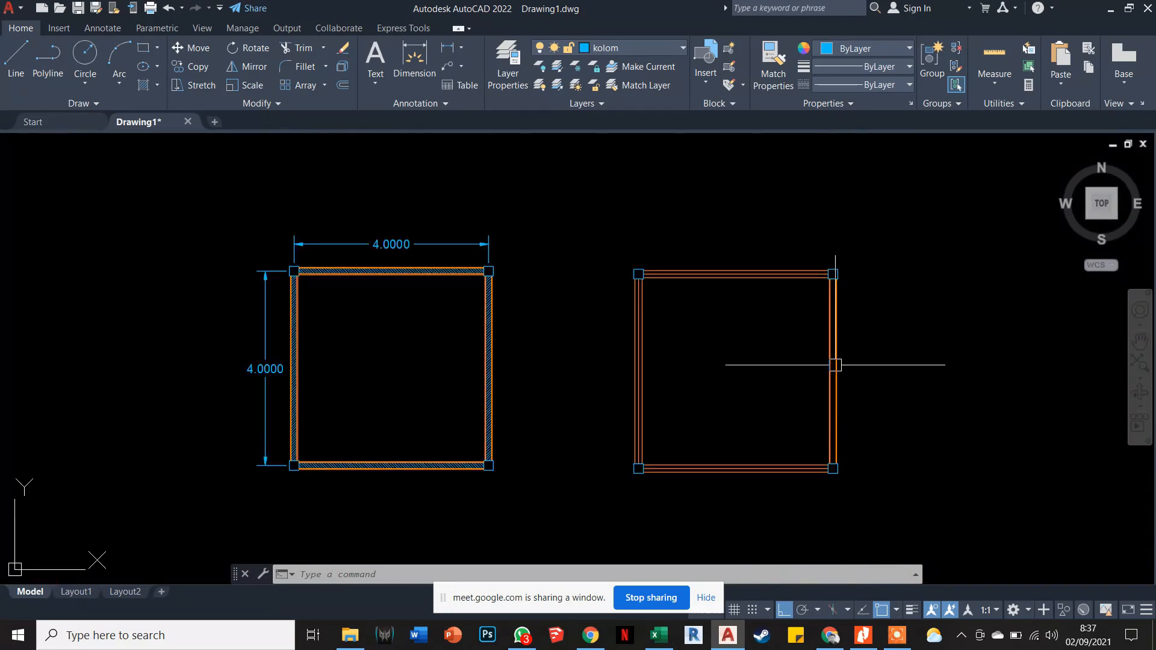
# Start a hatch with the ANSI31 pattern and set its scale to 0.3.
pyautogui.scroll(4, 834, 316)
pyautogui.scroll(2, 826, 235)
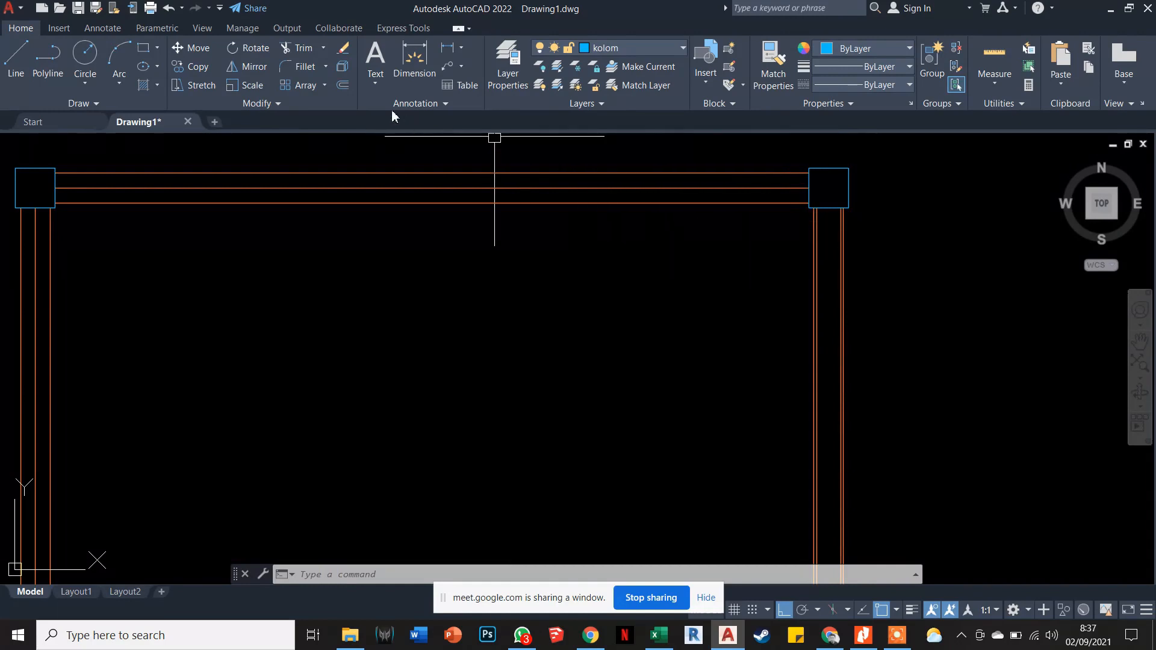
pyautogui.click(140, 89)
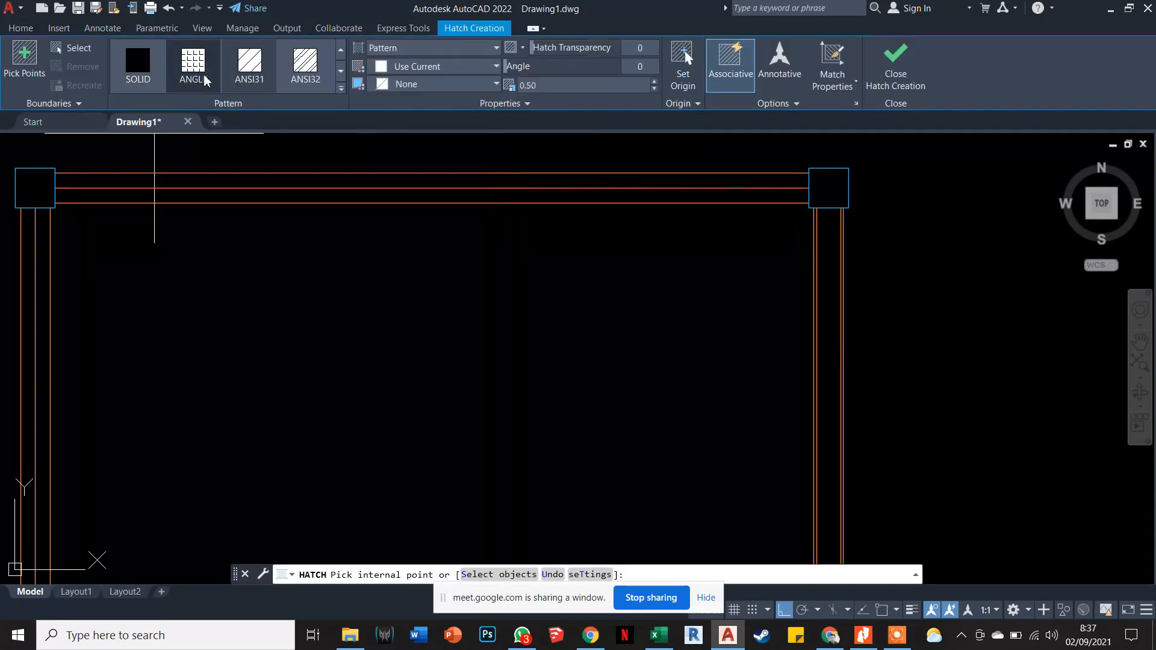
pyautogui.click(252, 67)
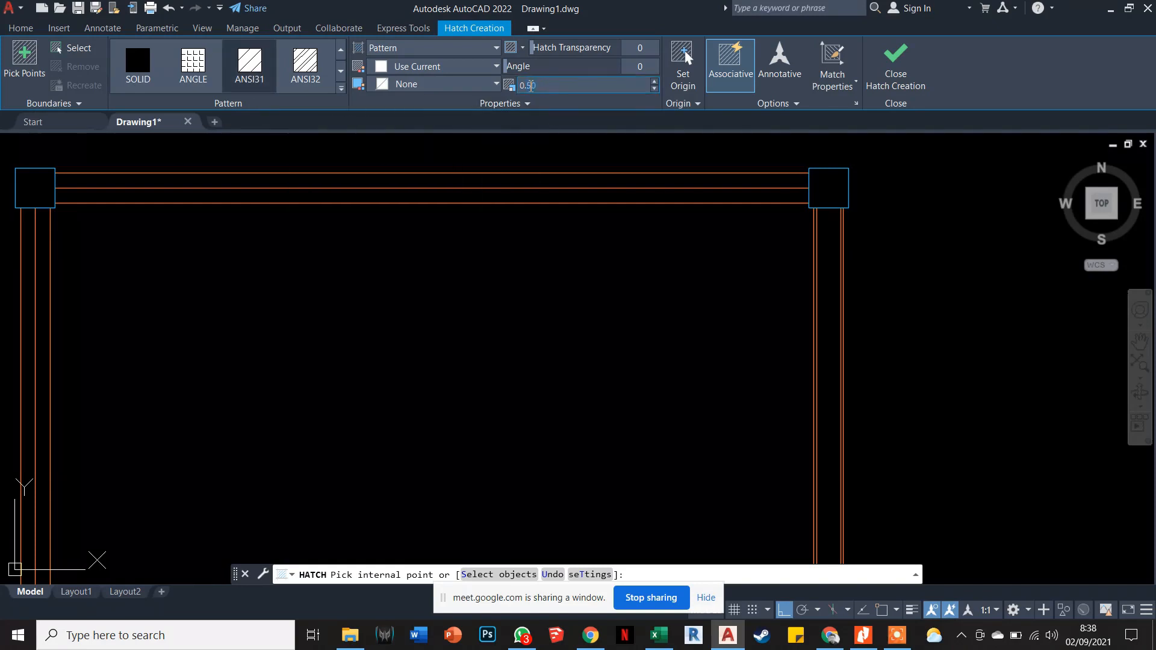
pyautogui.click(531, 85)
pyautogui.write('0.3')
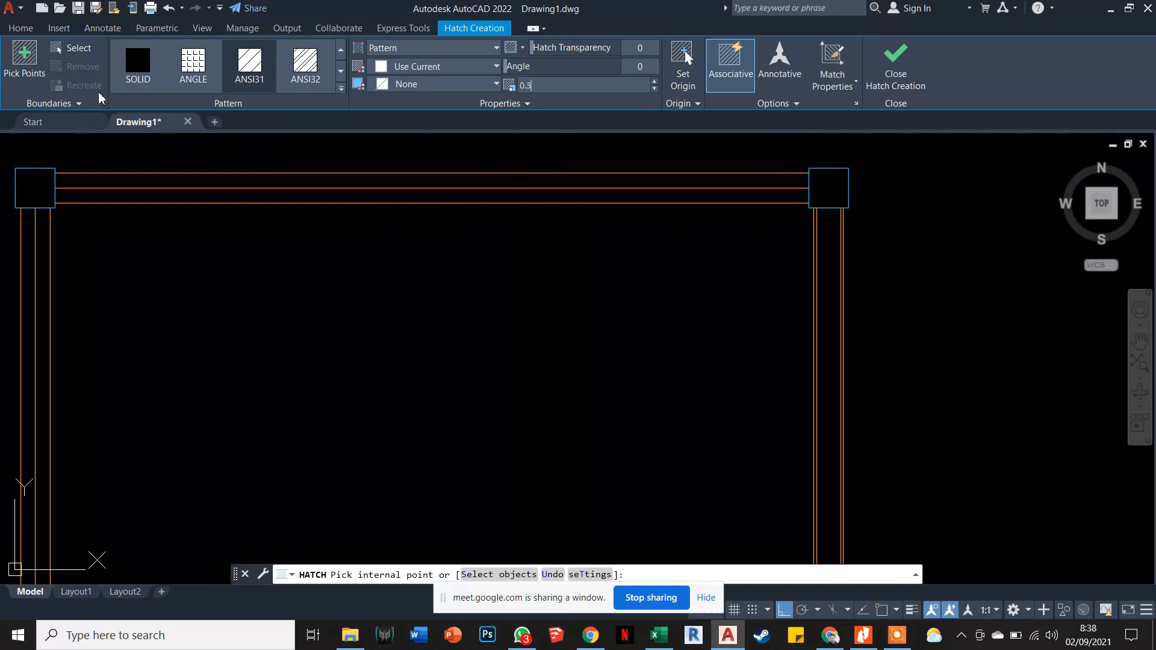
# Hatch the space between the inner lines of the right room's east wall and finish the hatch.
pyautogui.click(31, 62)
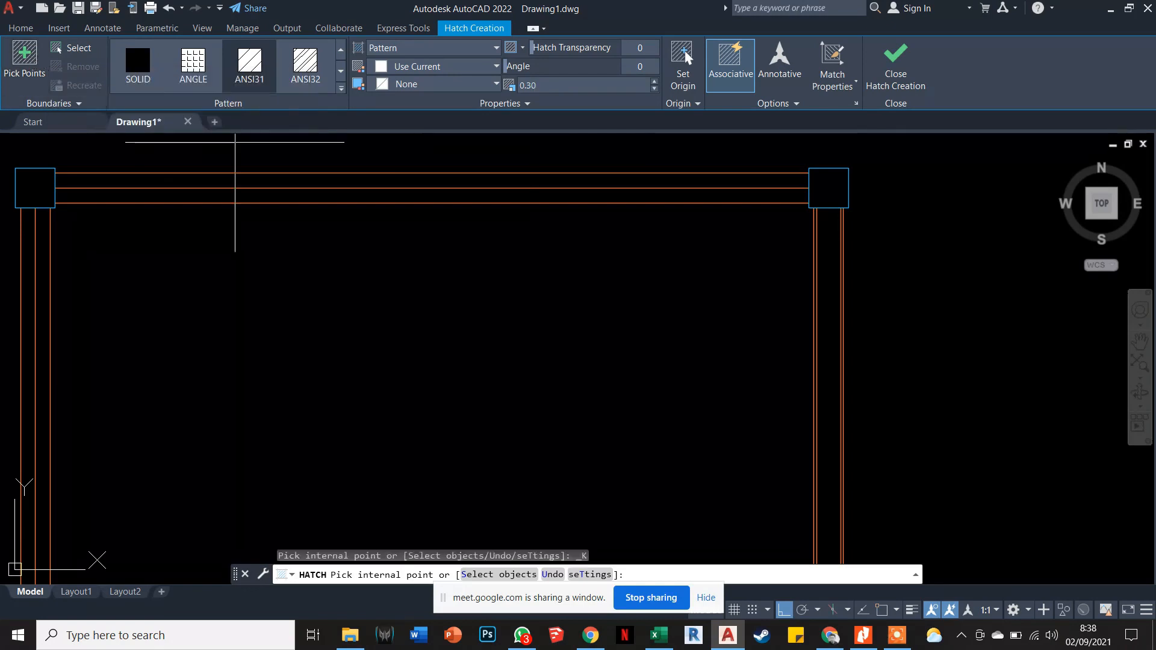
pyautogui.scroll(-3, 263, 153)
pyautogui.scroll(3, 488, 271)
pyautogui.scroll(-3, 481, 283)
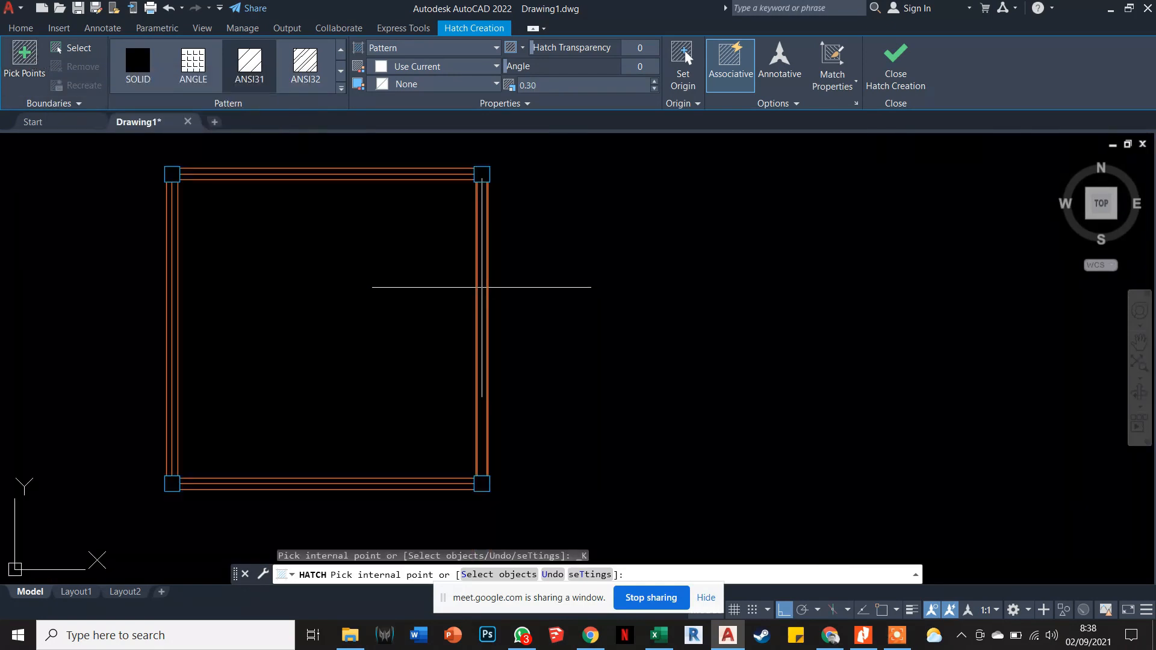
pyautogui.click(482, 276)
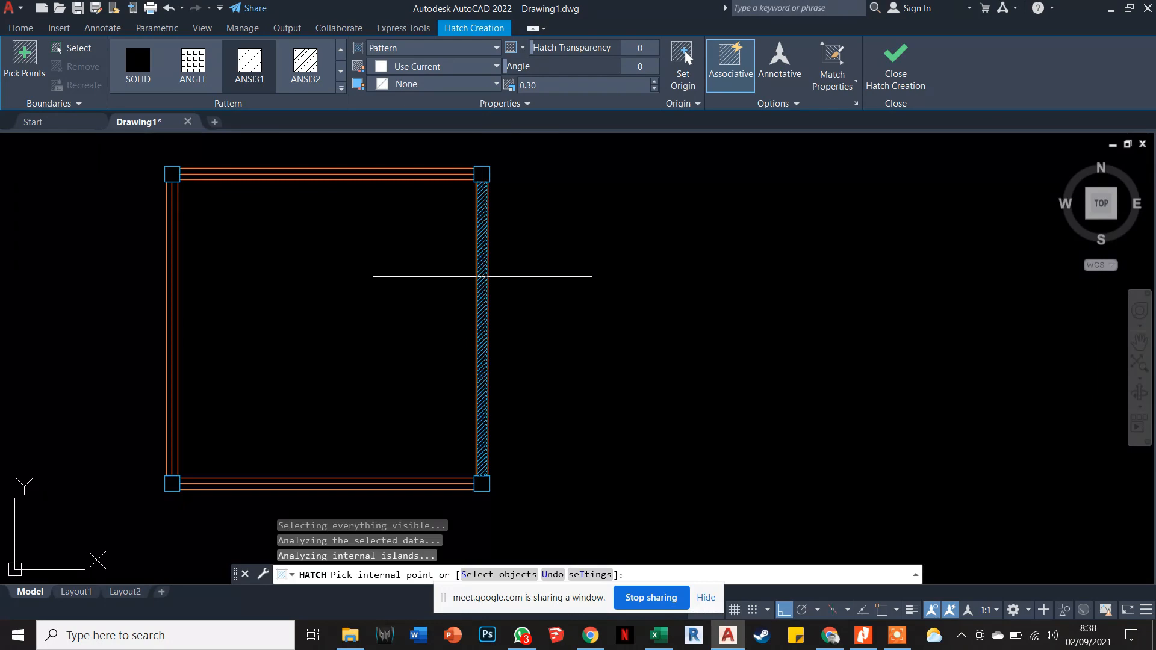
pyautogui.press('Return')
pyautogui.scroll(3, 490, 233)
pyautogui.moveTo(490, 212)
pyautogui.mouseDown(button='middle')
pyautogui.moveTo(386, 300)
pyautogui.moveTo(369, 332)
pyautogui.mouseUp(button='middle')
pyautogui.press('Escape')
pyautogui.press('Escape')
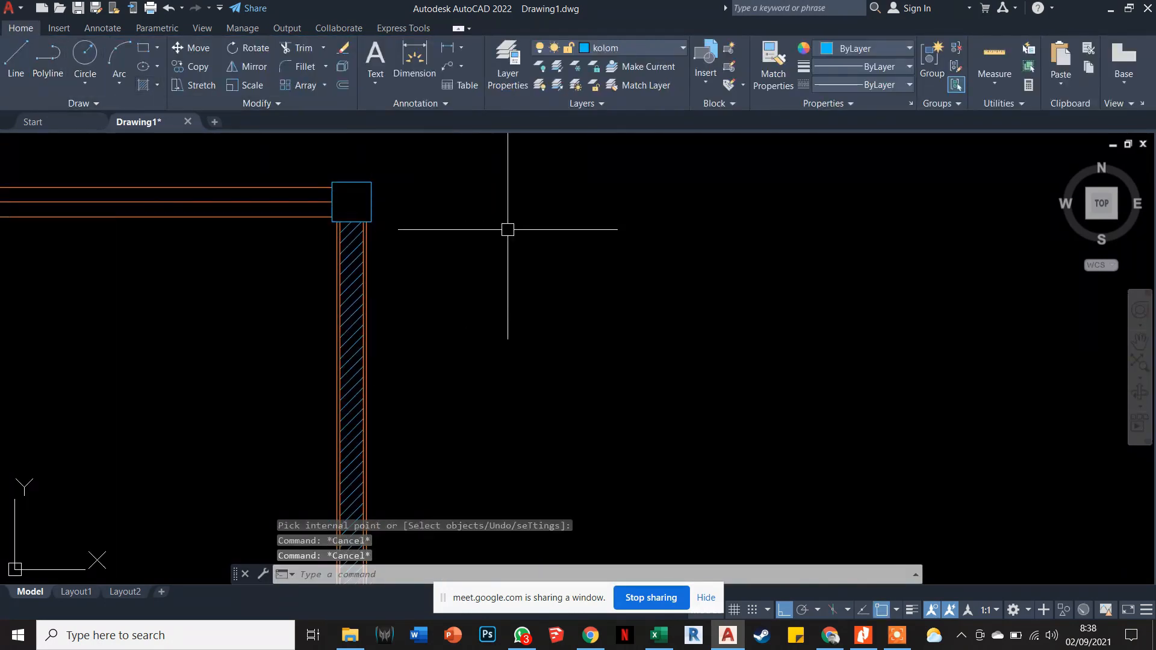
pyautogui.write('pl')
pyautogui.press('Return')
pyautogui.click(564, 277)
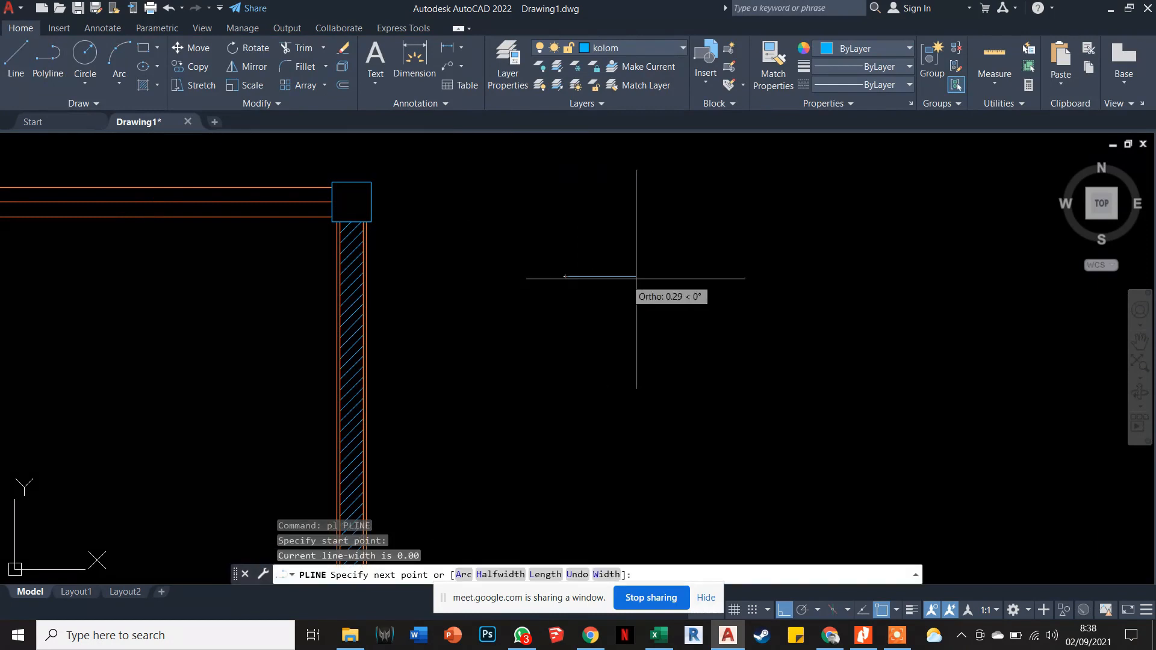
pyautogui.press('Escape')
pyautogui.press('Escape')
# Draw a rectangular polyline east of the room, leaving a small gap open at its upper-right corner.
pyautogui.write('p')
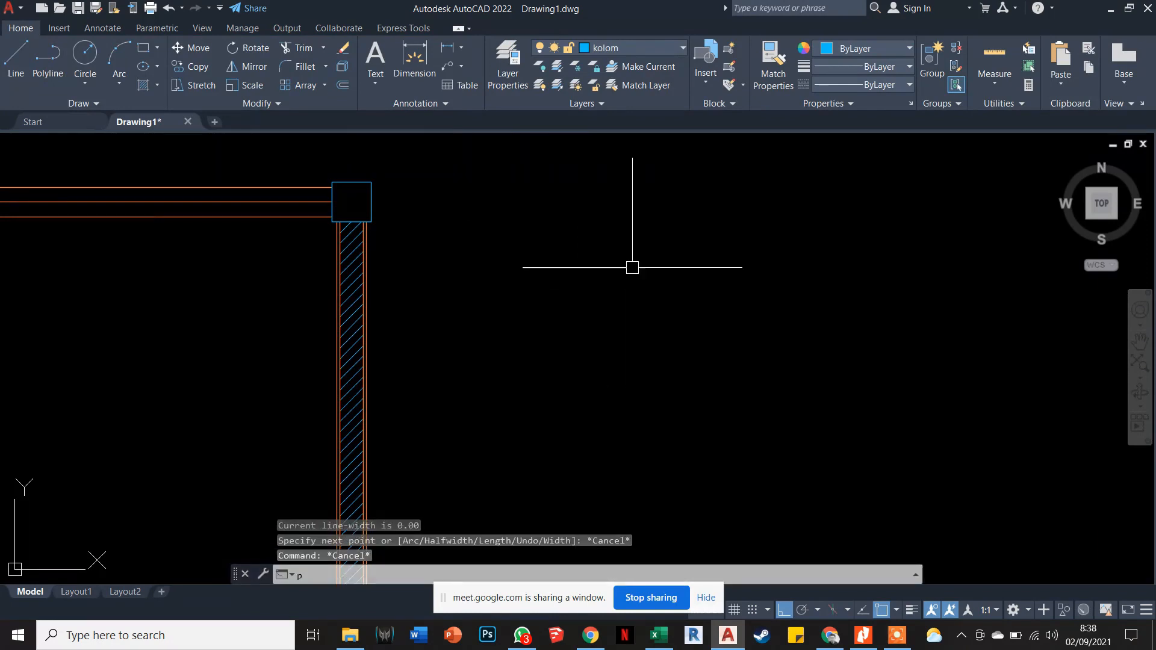
pyautogui.write('l')
pyautogui.press('Return')
pyautogui.click(660, 265)
pyautogui.click(590, 265)
pyautogui.click(589, 351)
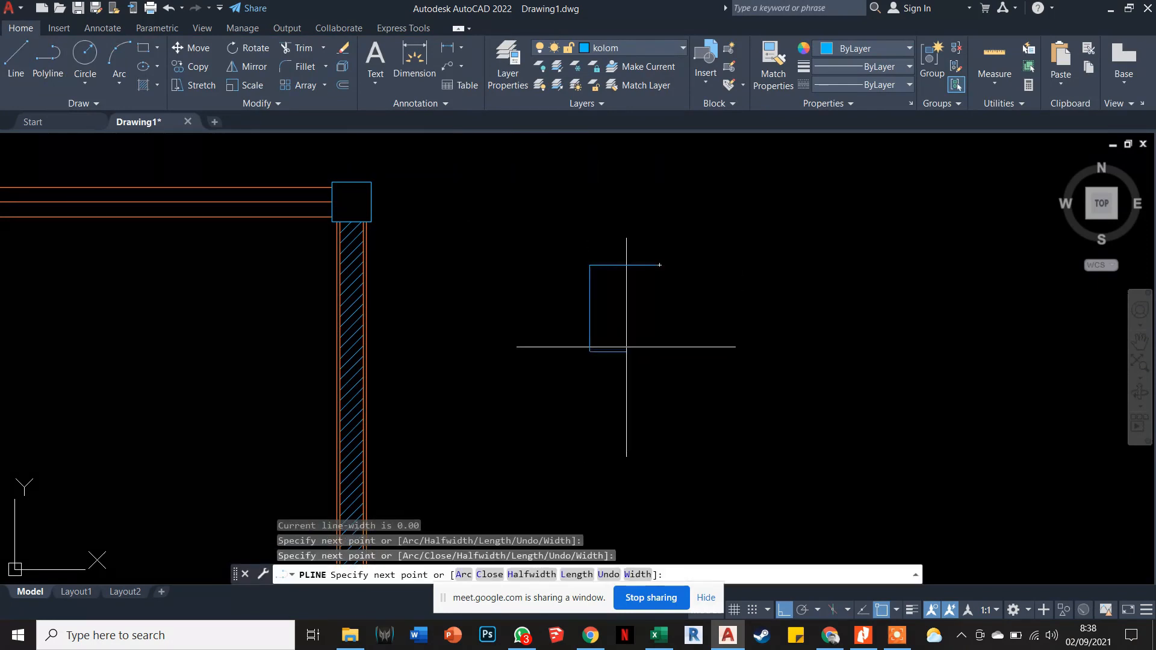
pyautogui.click(661, 322)
pyautogui.scroll(6, 656, 253)
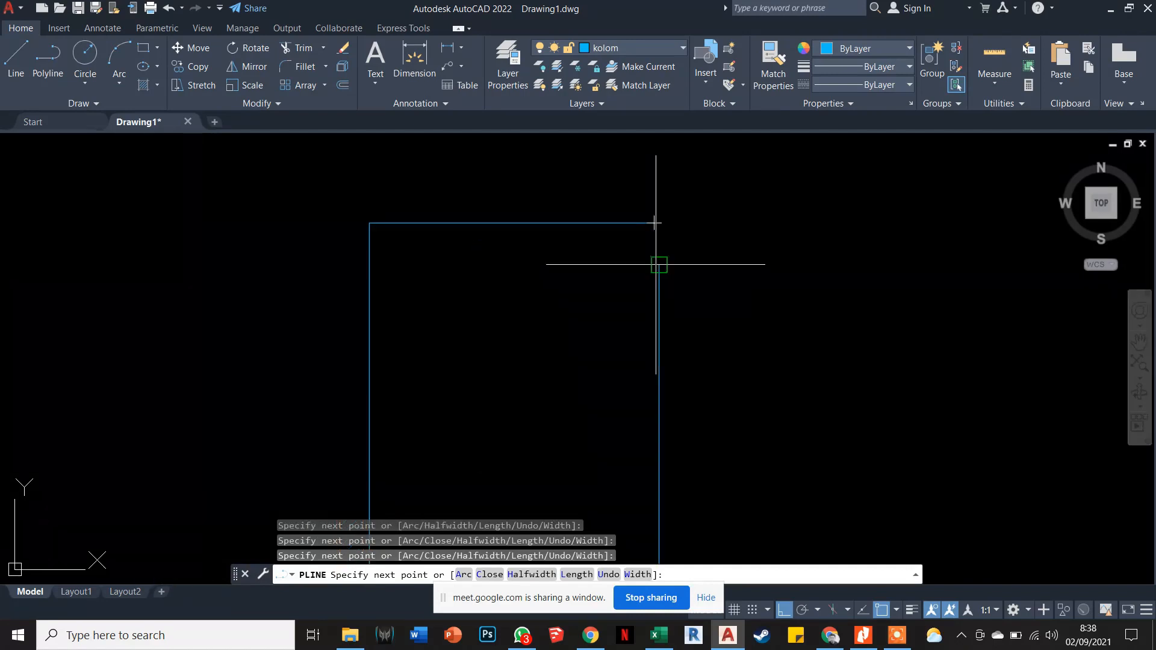
pyautogui.click(658, 264)
pyautogui.press('Return')
pyautogui.scroll(2, 671, 271)
pyautogui.click(671, 271)
pyautogui.click(645, 250)
pyautogui.click(653, 245)
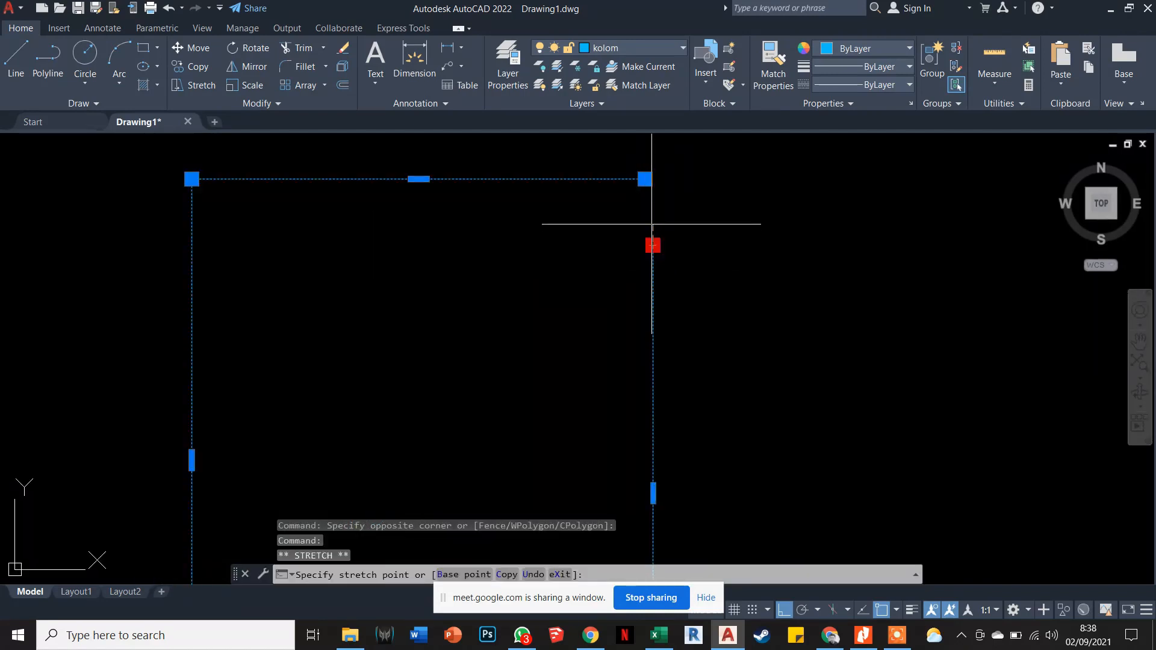
pyautogui.press('Escape')
pyautogui.press('Escape')
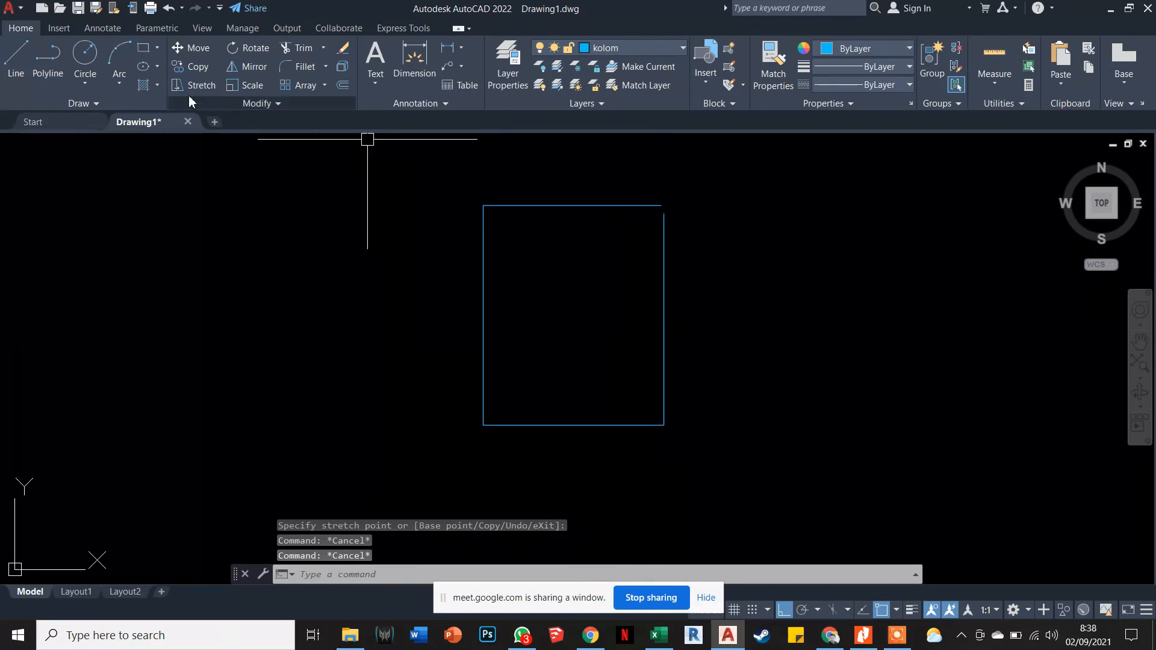
pyautogui.click(145, 85)
pyautogui.scroll(-6, 661, 291)
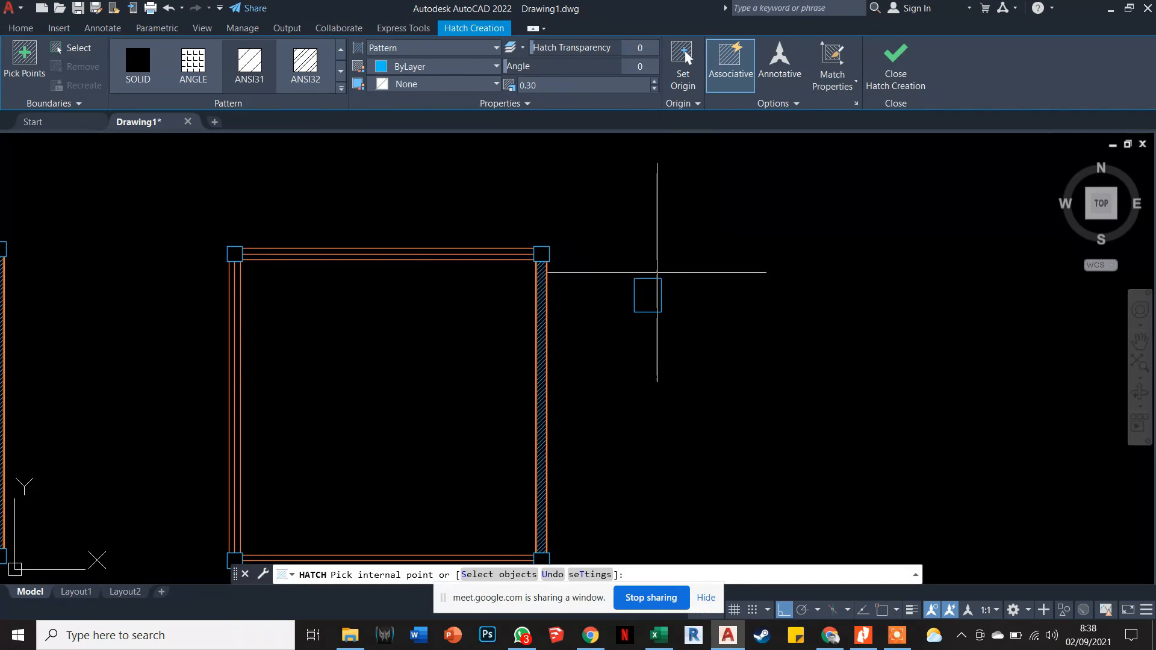
pyautogui.scroll(2, 645, 296)
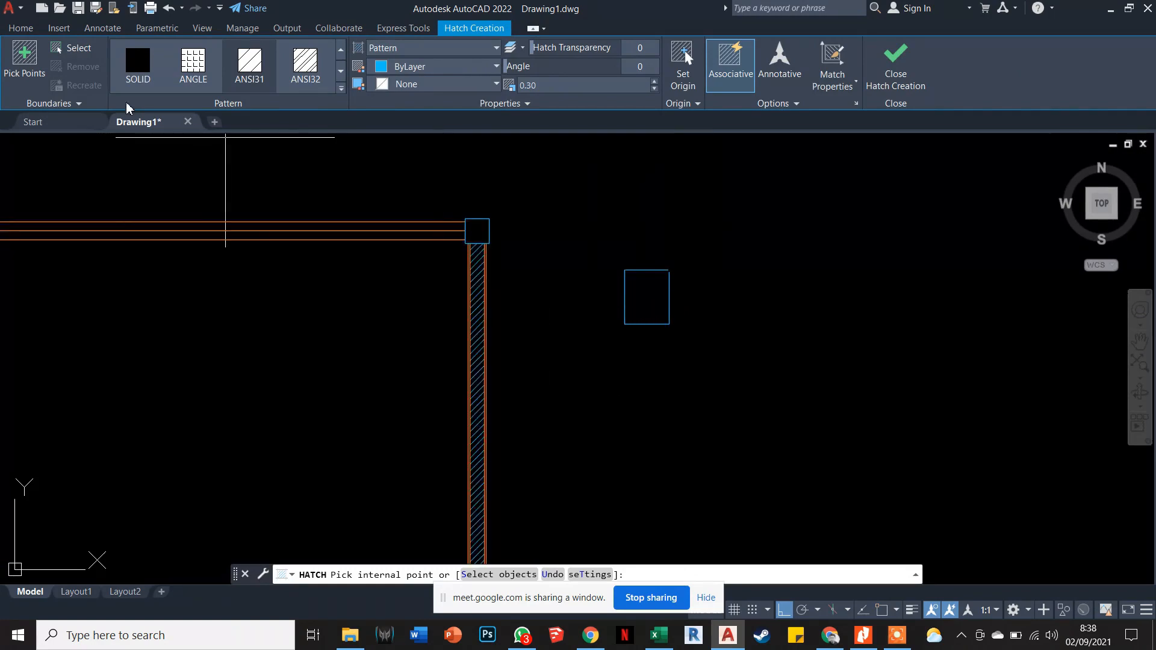
pyautogui.press('Escape')
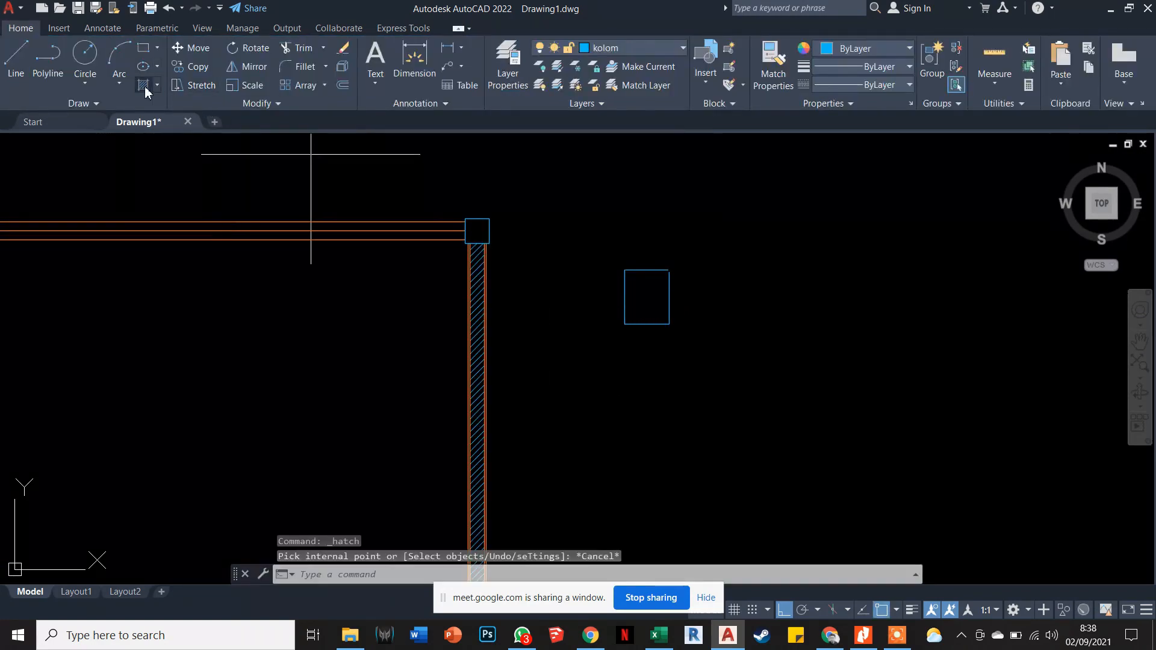
# Try to hatch the inside of the open rectangle with the ANSI31 pattern by picking an internal point.
pyautogui.click(146, 89)
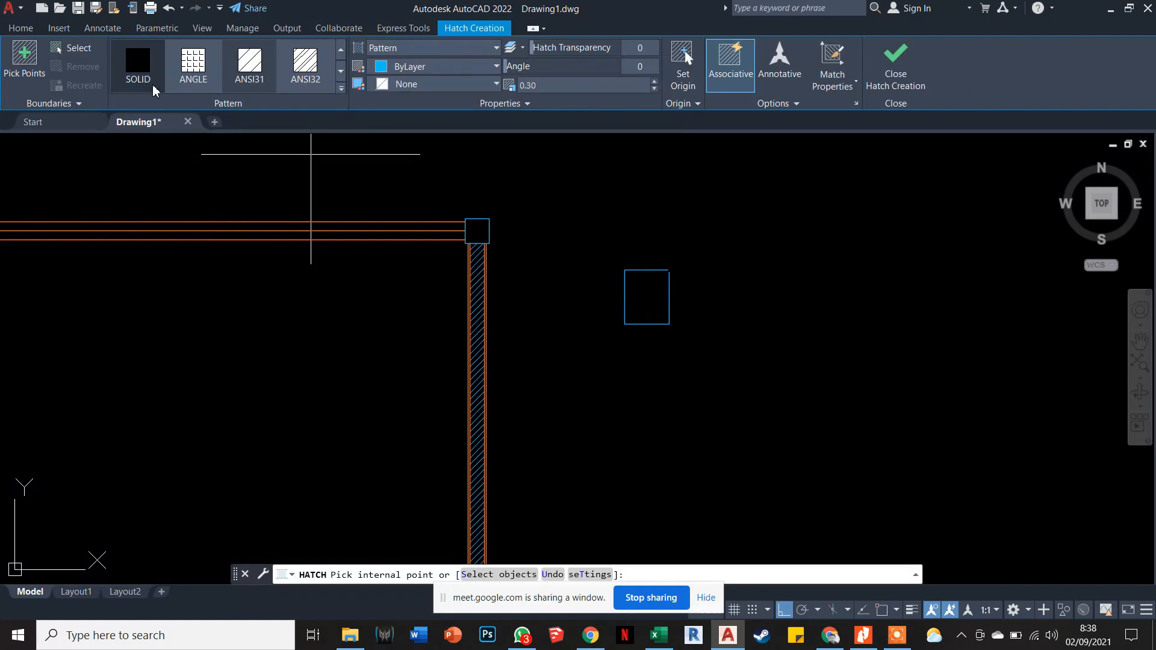
pyautogui.click(240, 72)
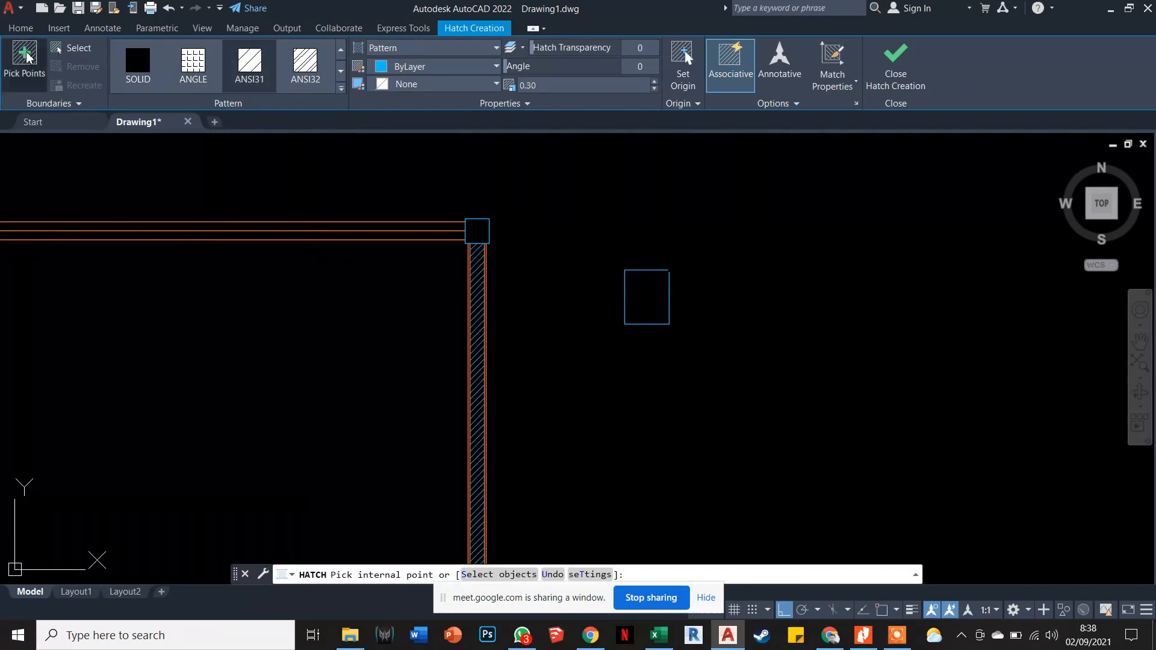
pyautogui.scroll(5, 649, 287)
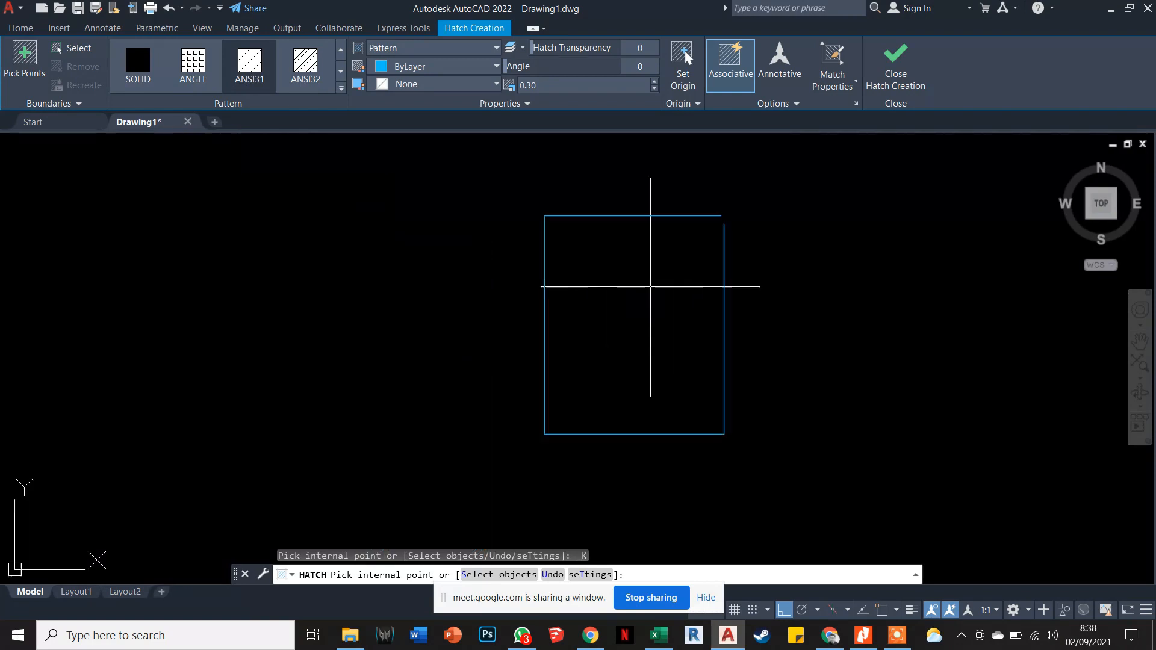
pyautogui.click(651, 287)
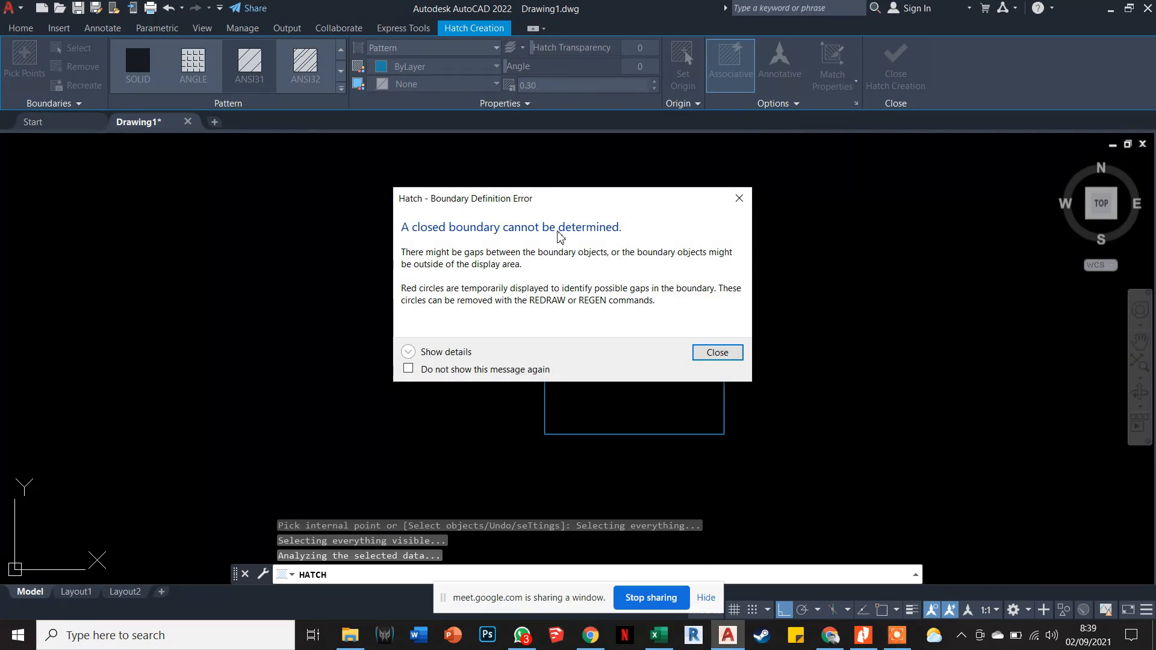
pyautogui.click(740, 198)
# Examine the red gap markers at the open corner of the rectangle and leave the Hatch command.
pyautogui.scroll(5, 746, 193)
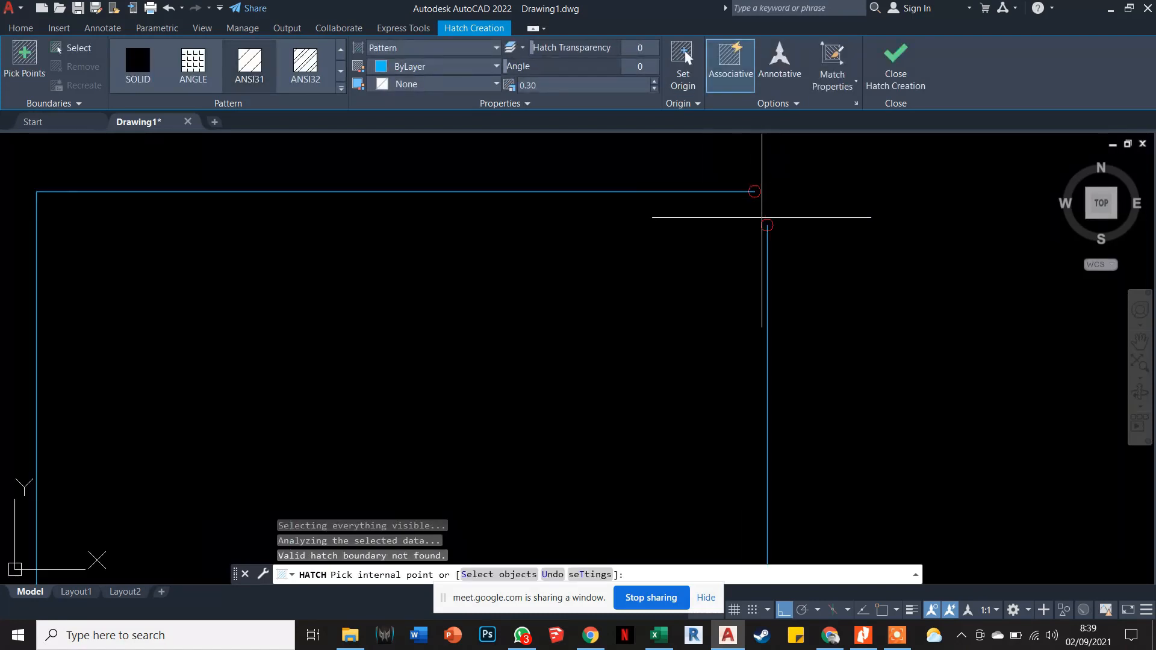
pyautogui.scroll(-4, 749, 211)
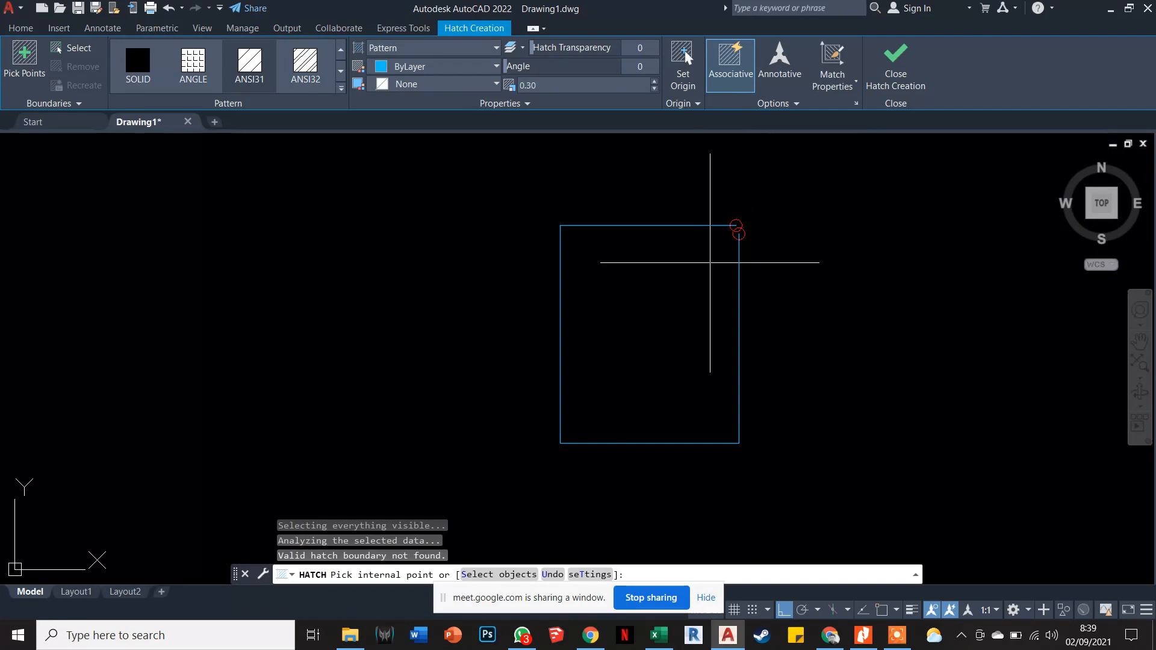
pyautogui.scroll(-3, 732, 224)
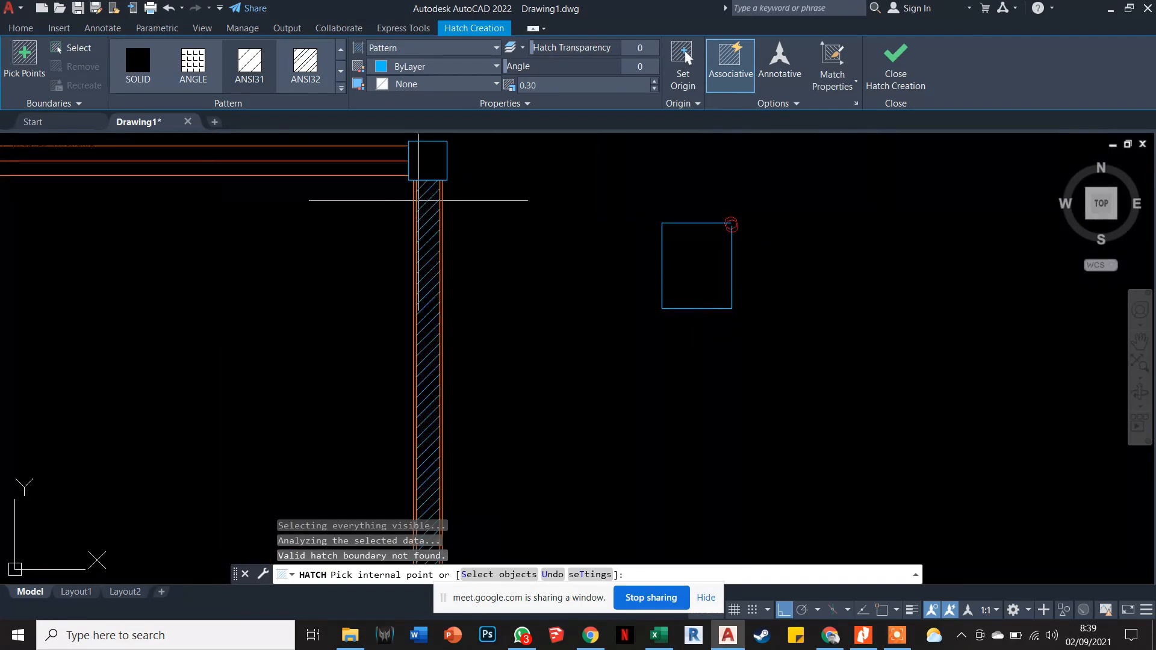
pyautogui.scroll(4, 681, 232)
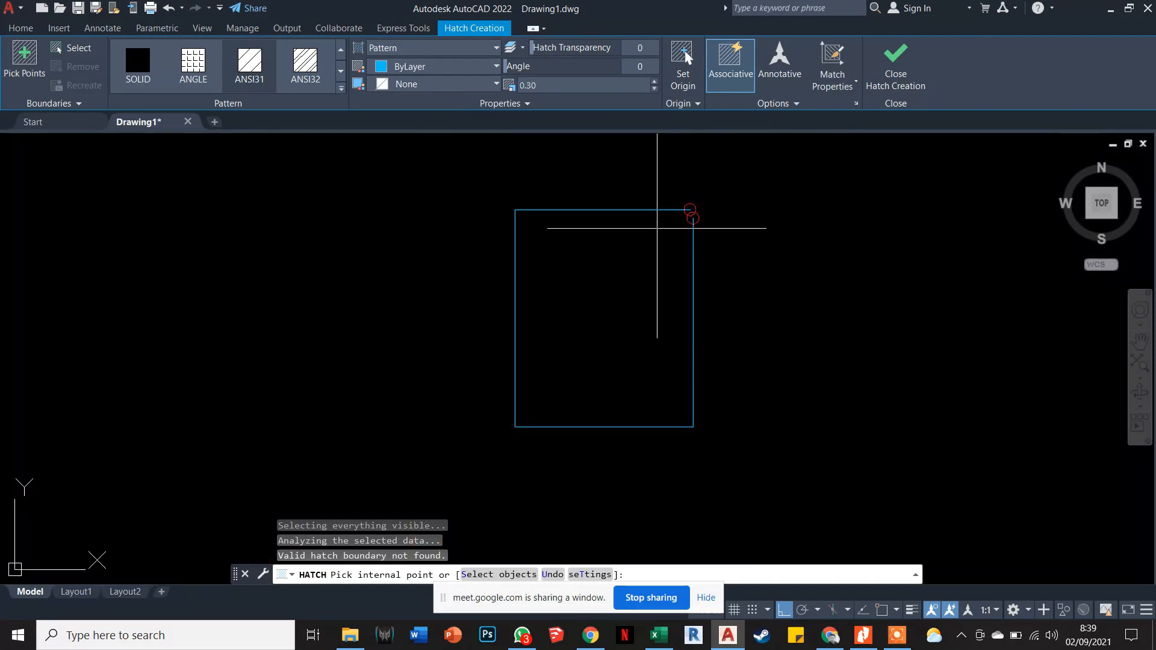
pyautogui.scroll(5, 678, 229)
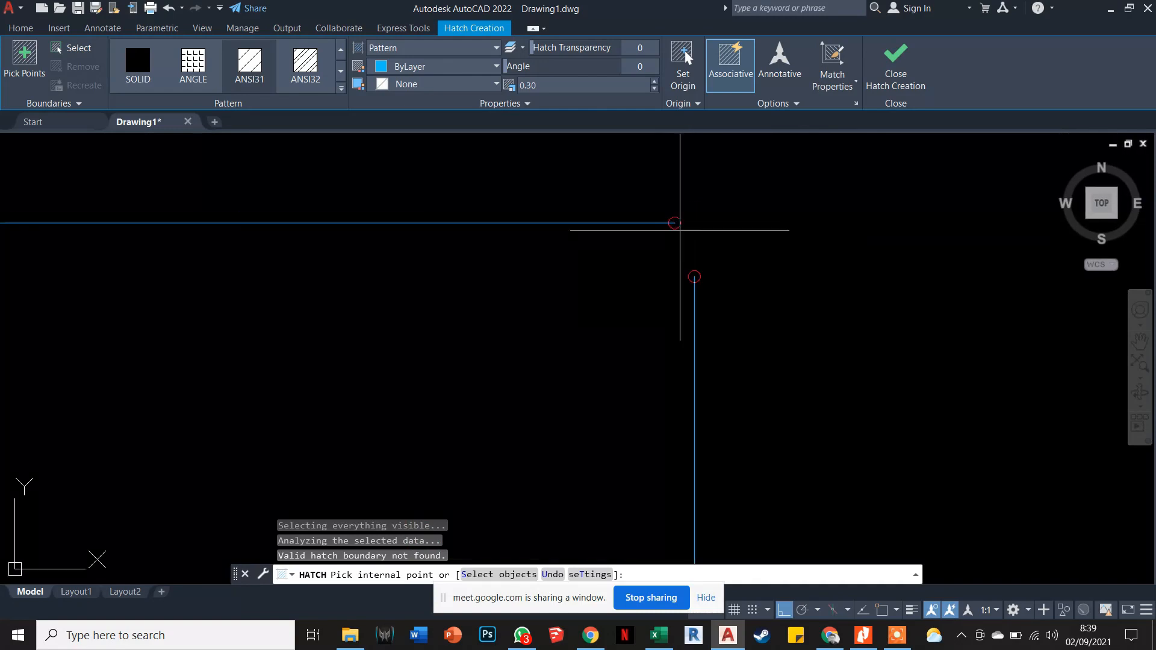
pyautogui.press('Escape')
pyautogui.press('Escape')
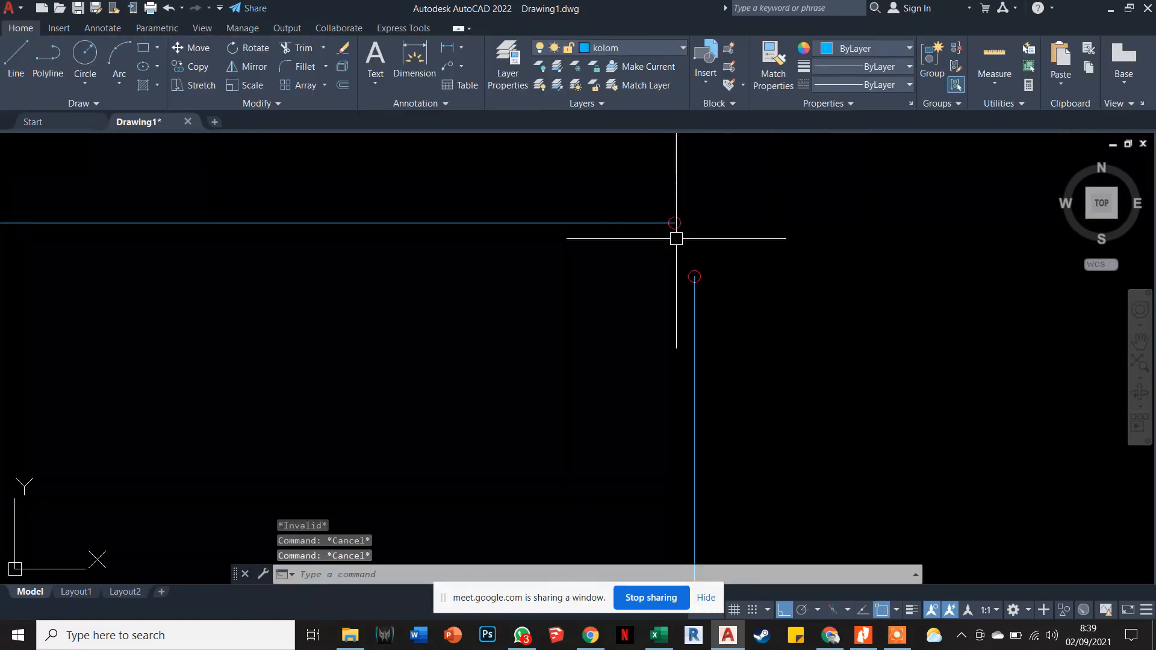
pyautogui.scroll(-1, 674, 247)
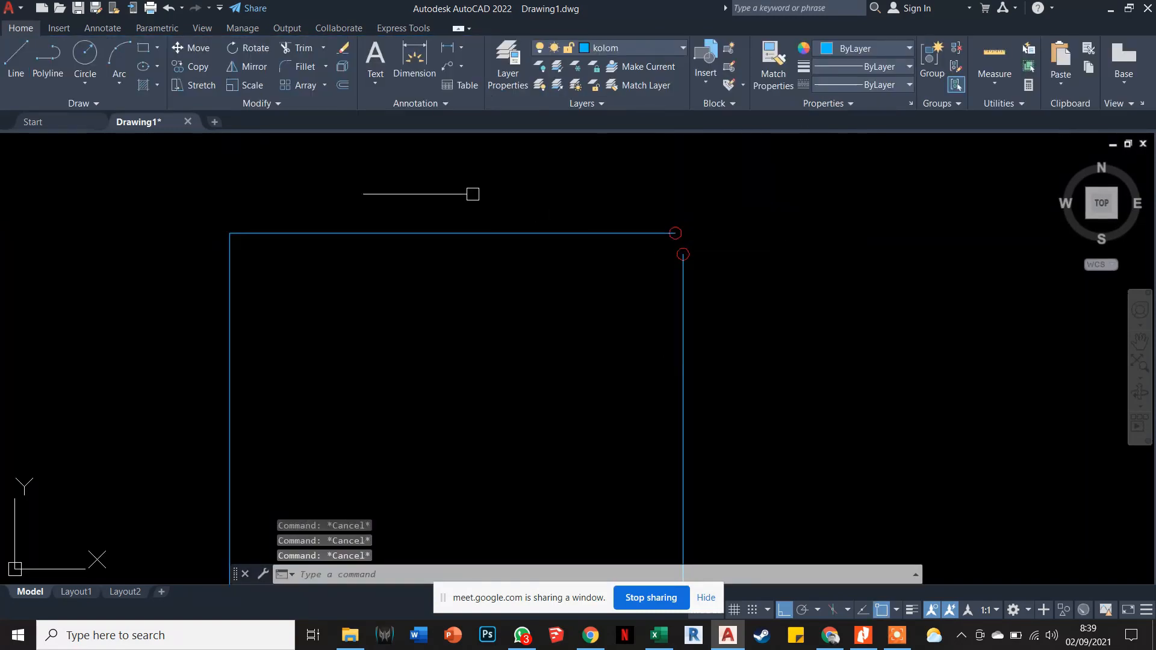
# Close the open upper-right corner of the small rectangle by applying Chamfer to its top and right edges.
pyautogui.click(325, 66)
pyautogui.click(320, 119)
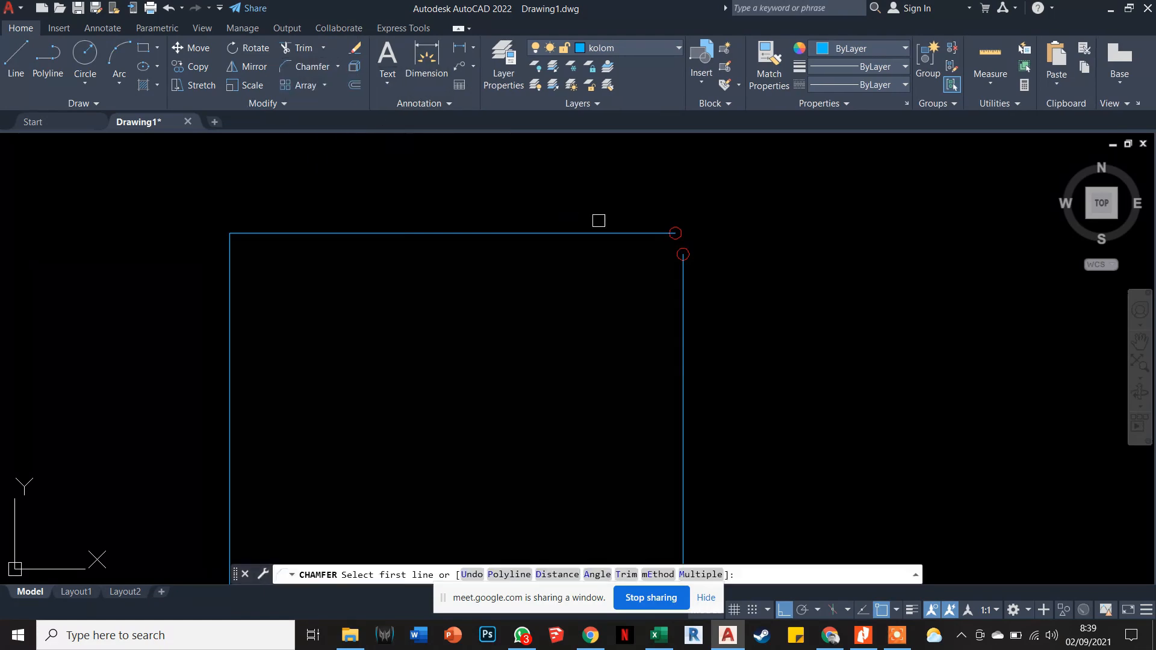
pyautogui.click(645, 237)
pyautogui.click(683, 270)
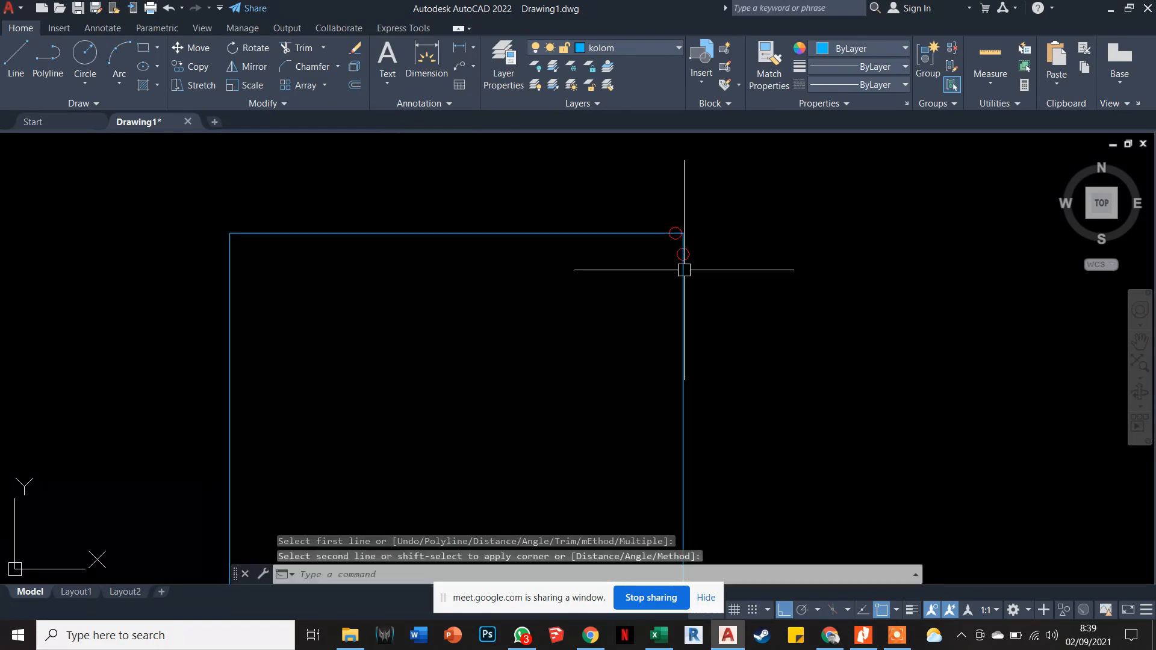
pyautogui.press('Escape')
pyautogui.scroll(2, 674, 244)
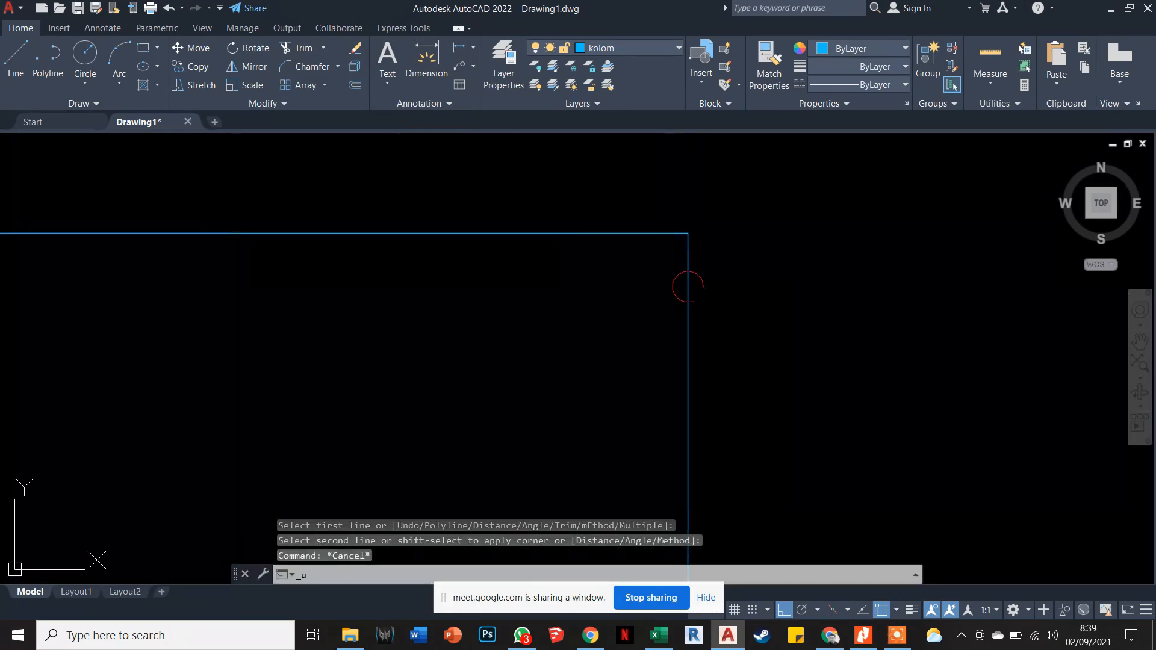
pyautogui.press('Escape')
pyautogui.scroll(-8, 603, 259)
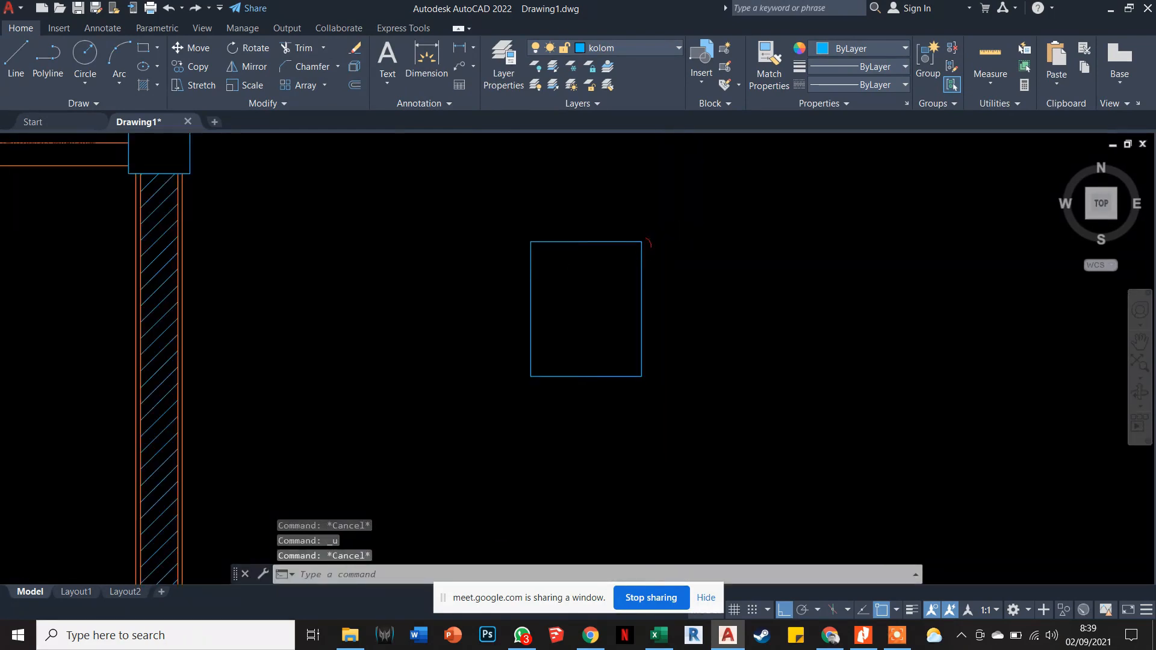
pyautogui.scroll(3, 530, 265)
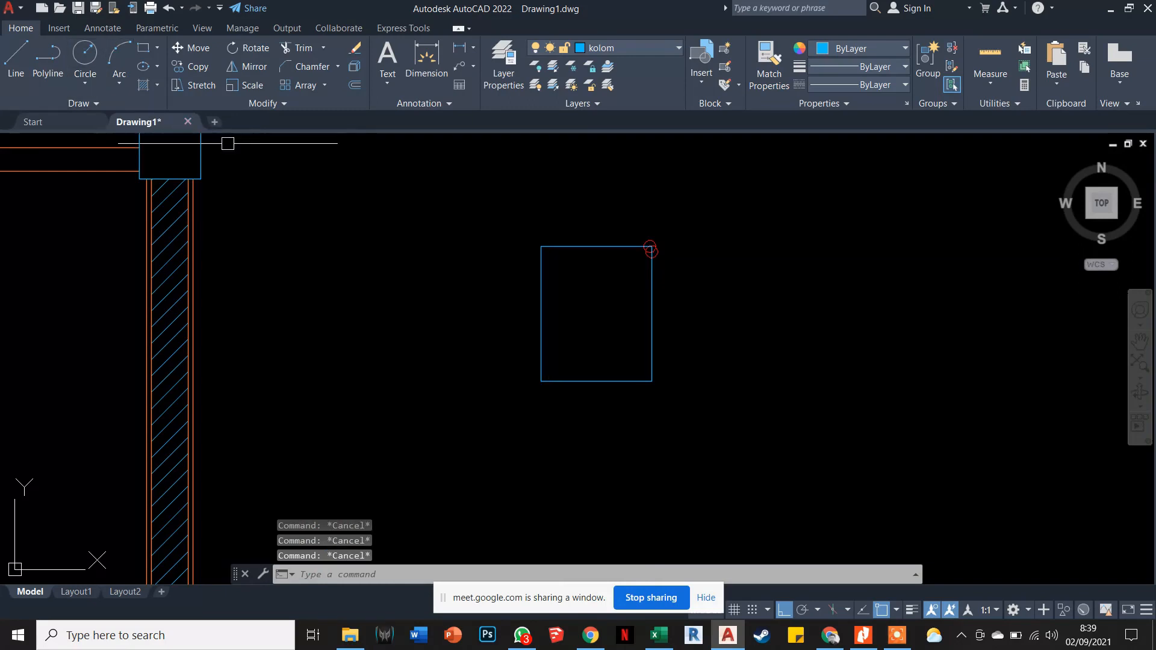
pyautogui.write('h')
pyautogui.press('Return')
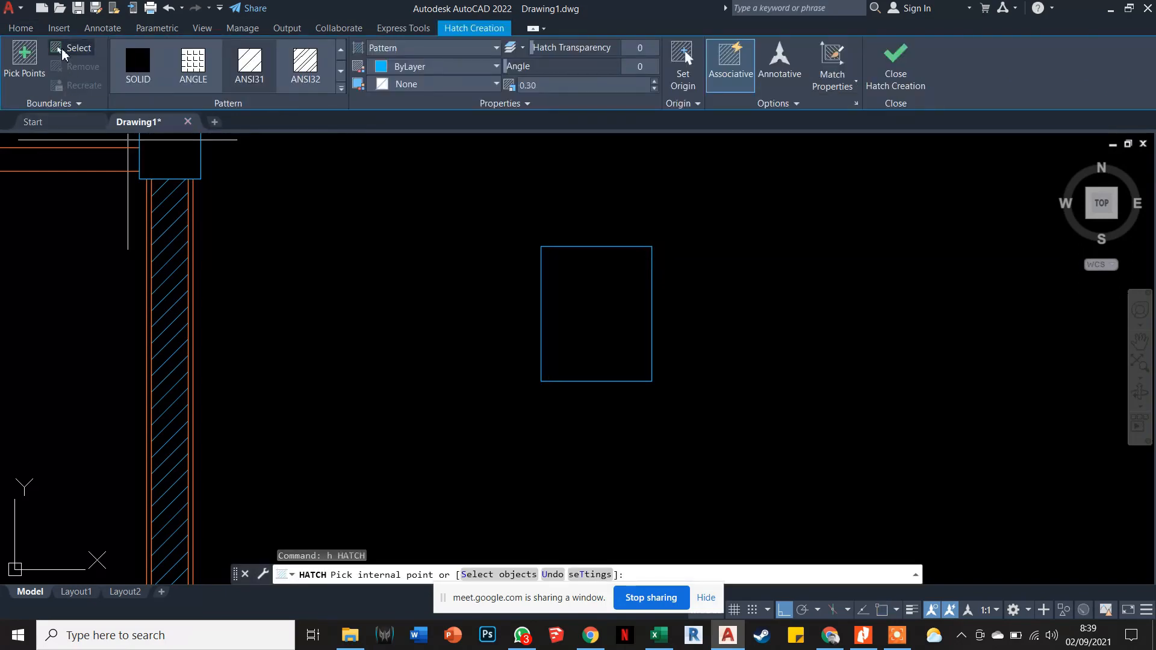
pyautogui.click(25, 60)
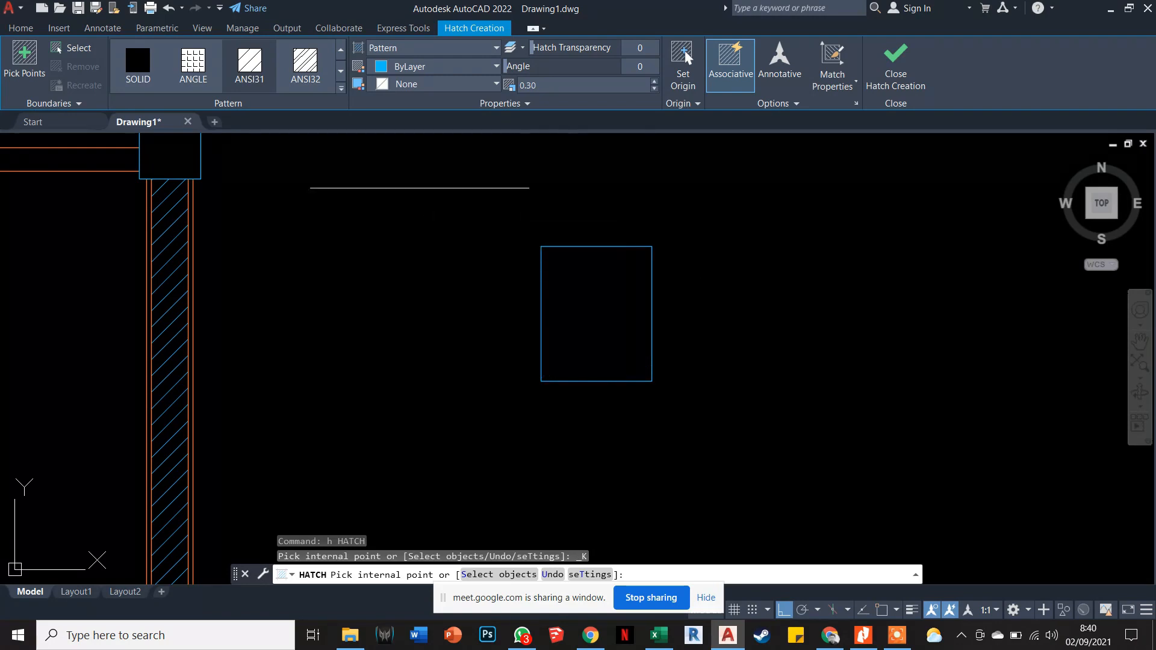
pyautogui.press('Escape')
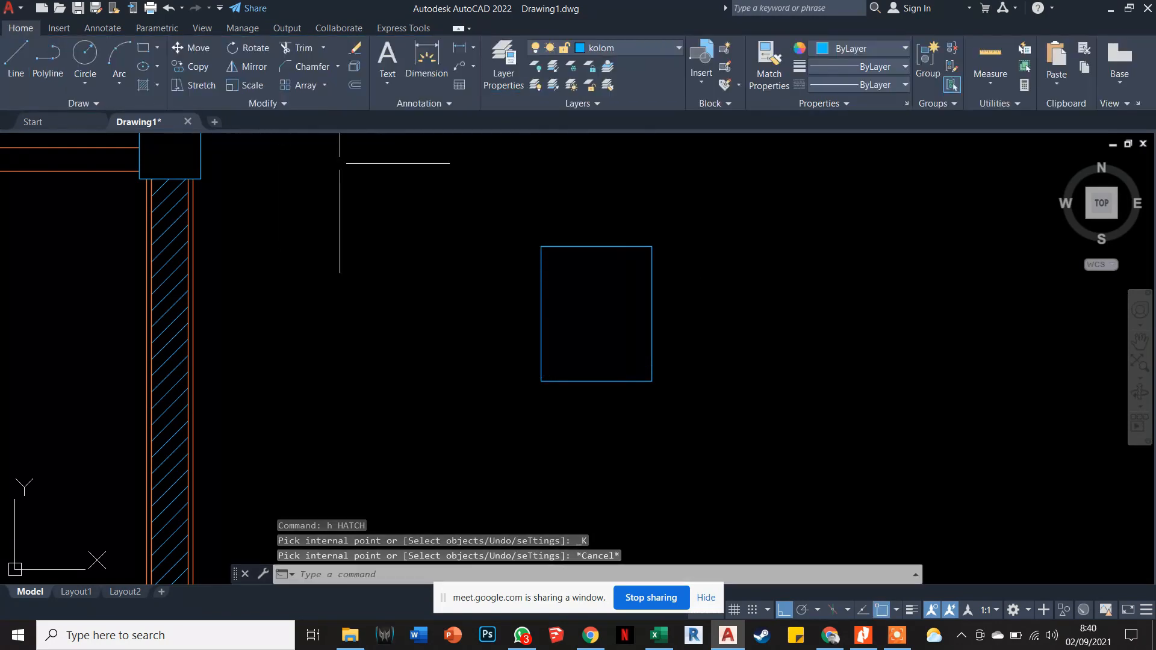
# Hatch the small rectangle by selecting its outline as the boundary object, and leave the Hatch command.
pyautogui.write('h')
pyautogui.press('Return')
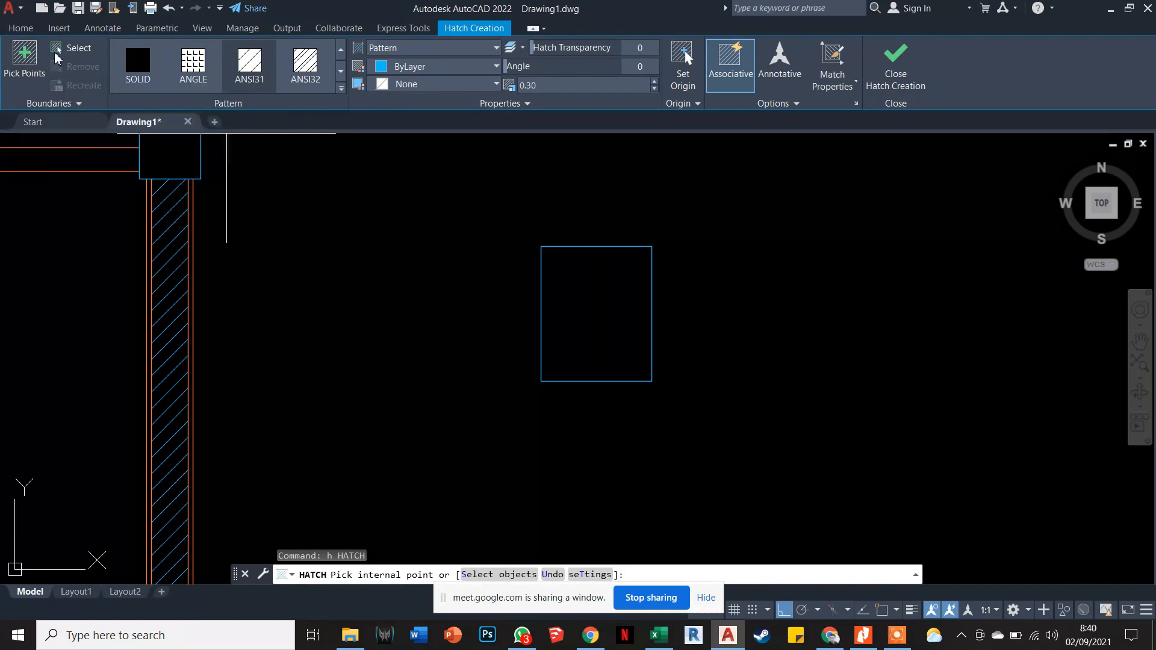
pyautogui.click(60, 53)
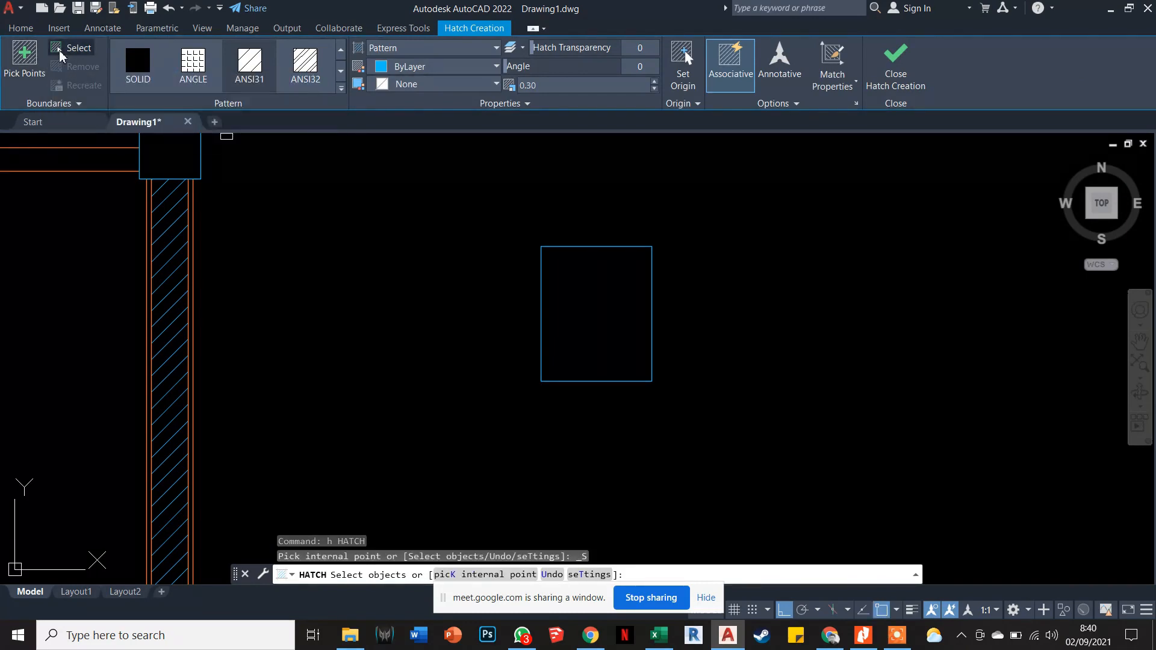
pyautogui.click(556, 247)
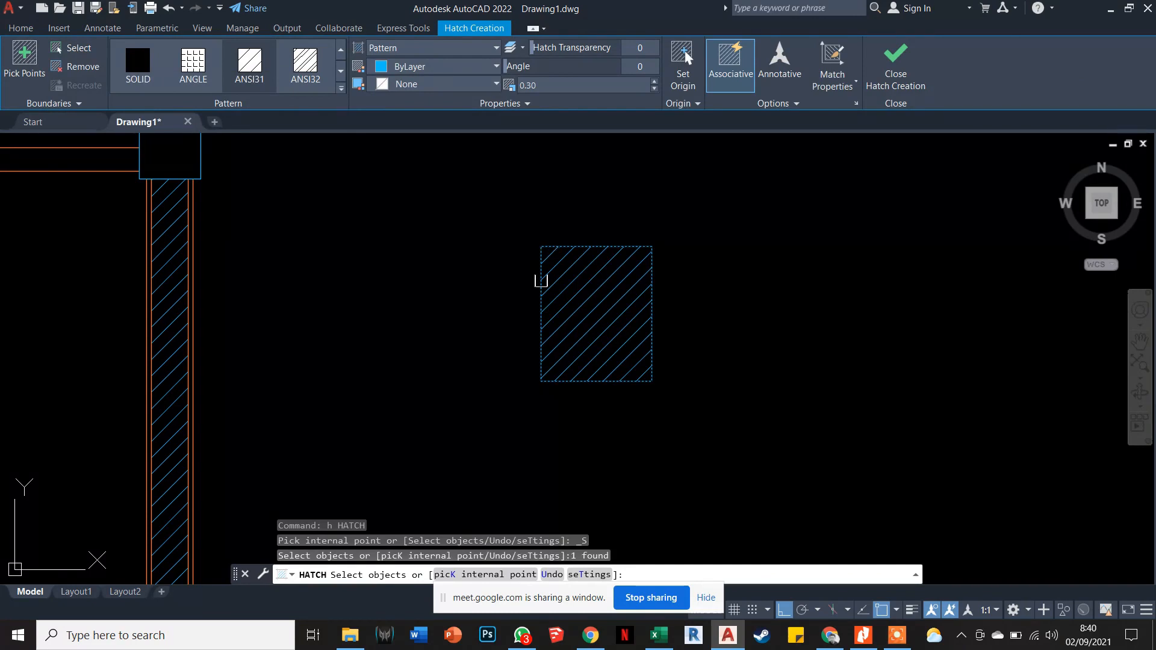
pyautogui.scroll(-4, 546, 282)
pyautogui.scroll(4, 572, 288)
pyautogui.press('Escape')
pyautogui.press('Escape')
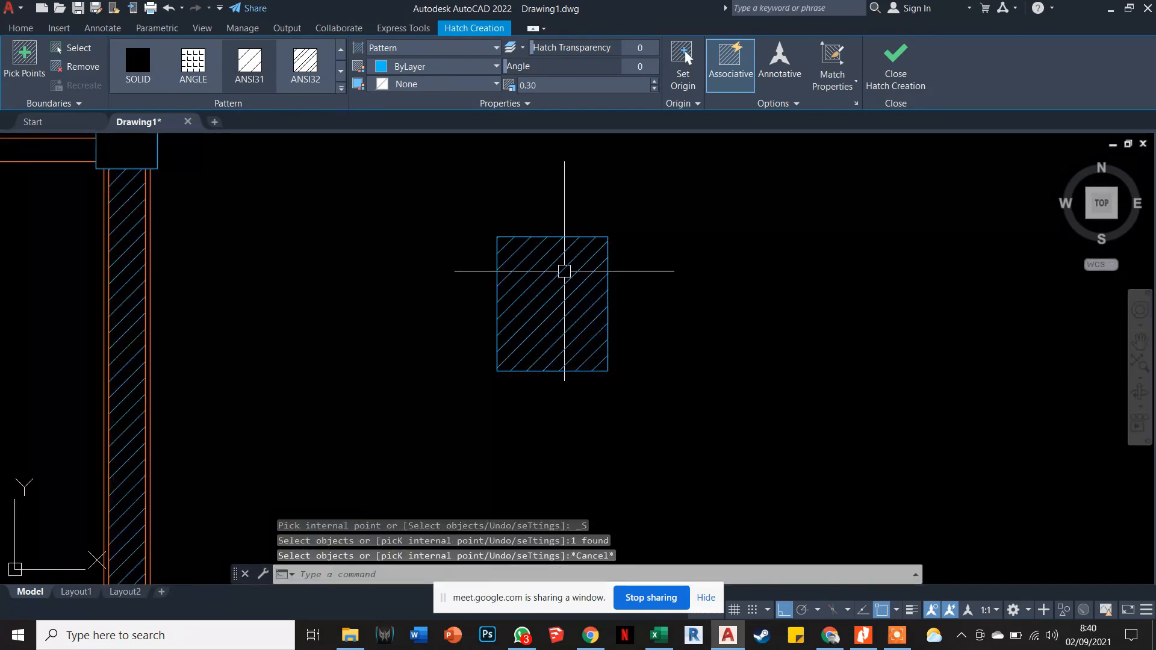
pyautogui.press('Escape')
# Delete the hatch inside the small rectangle.
pyautogui.click(522, 291)
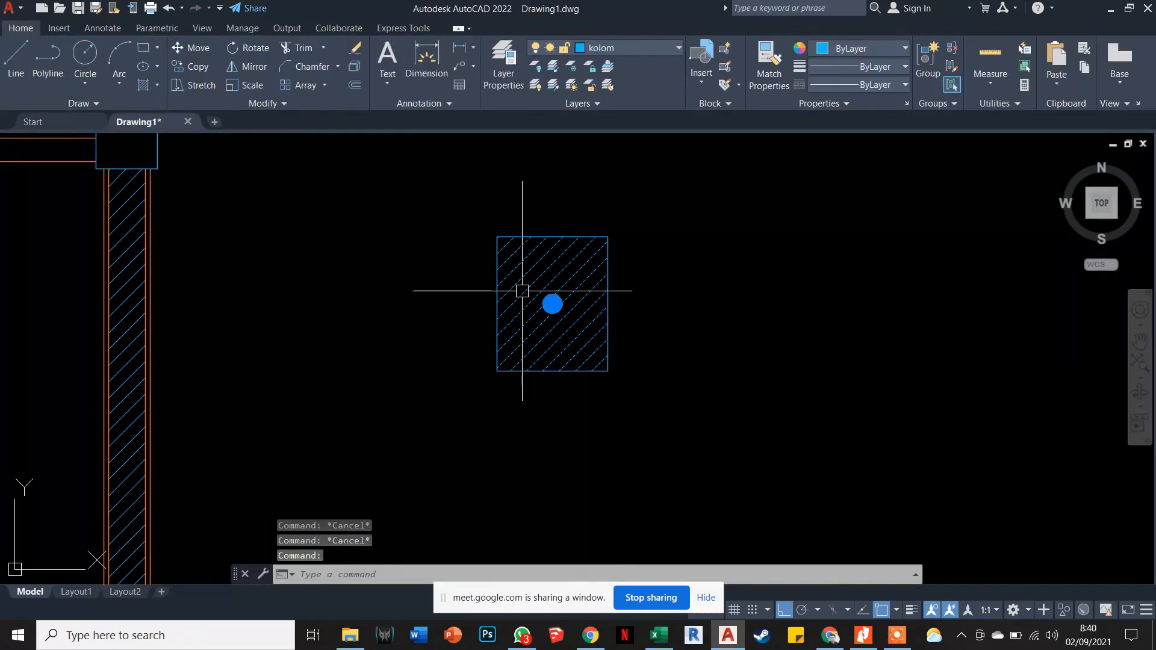
pyautogui.press('Delete')
pyautogui.scroll(-3, 400, 331)
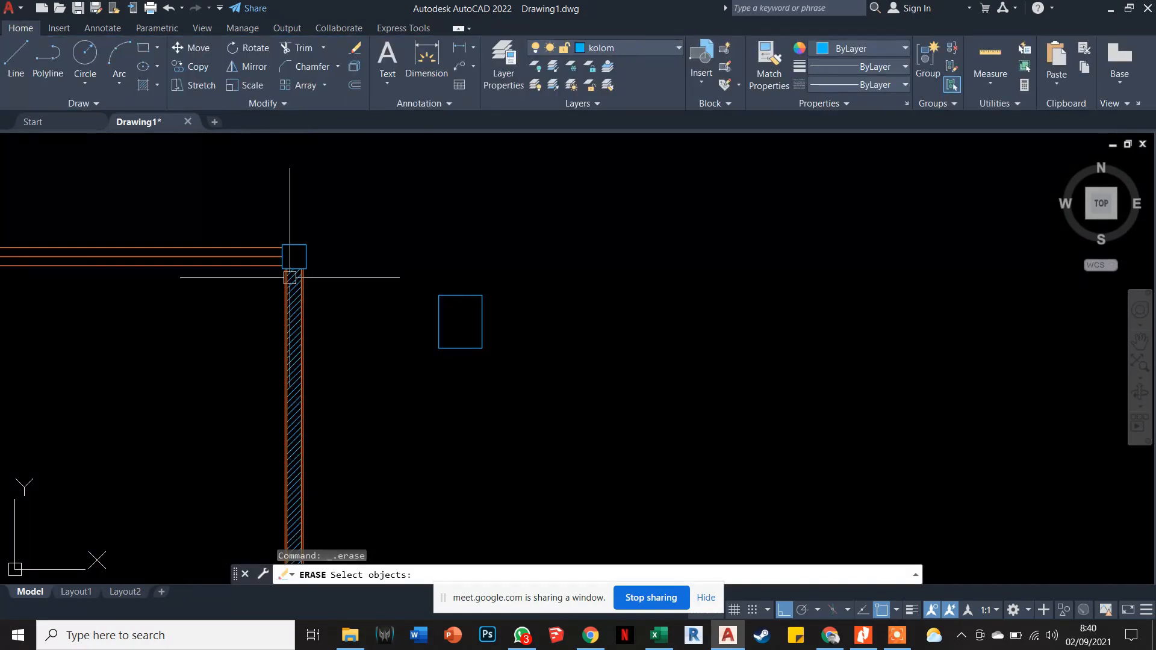
pyautogui.scroll(2, 237, 259)
pyautogui.press('Escape')
pyautogui.press('Escape')
pyautogui.scroll(2, 237, 259)
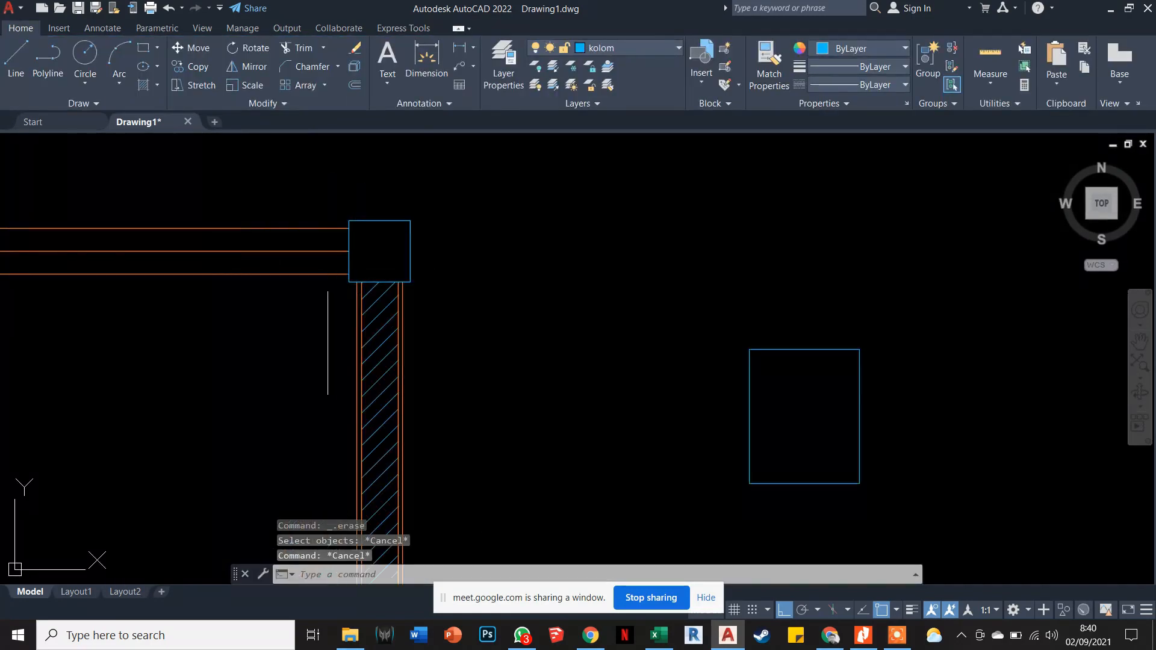
pyautogui.moveTo(307, 343); pyautogui.dragTo(560, 311, button='middle')
pyautogui.scroll(-2, 562, 283)
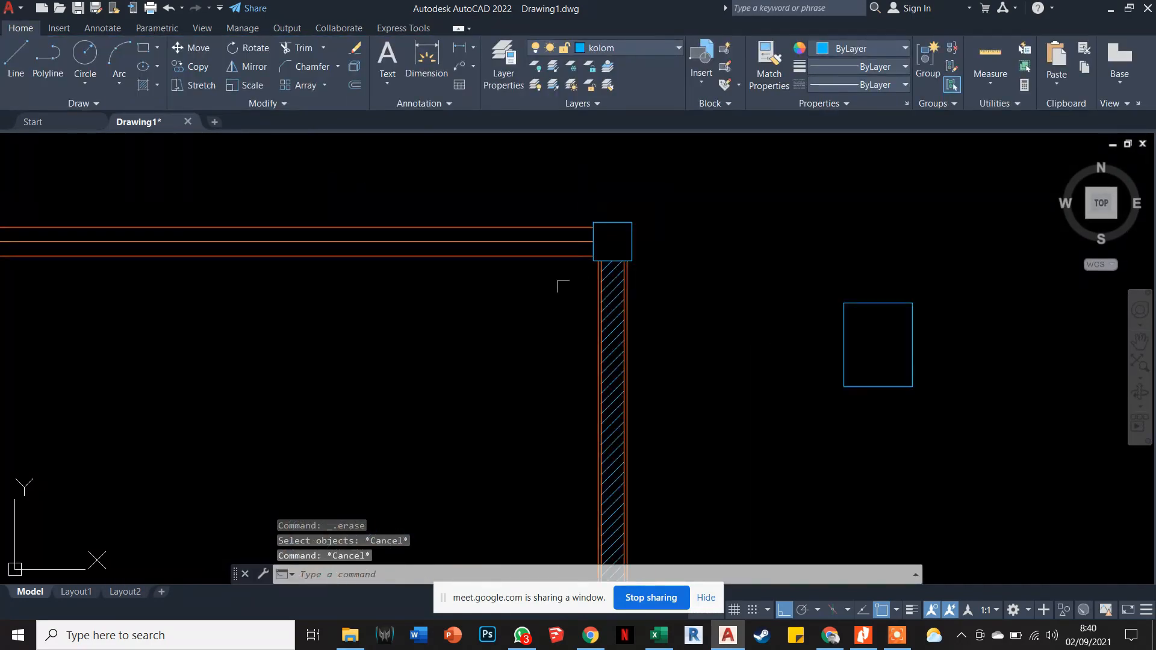
pyautogui.click(859, 304)
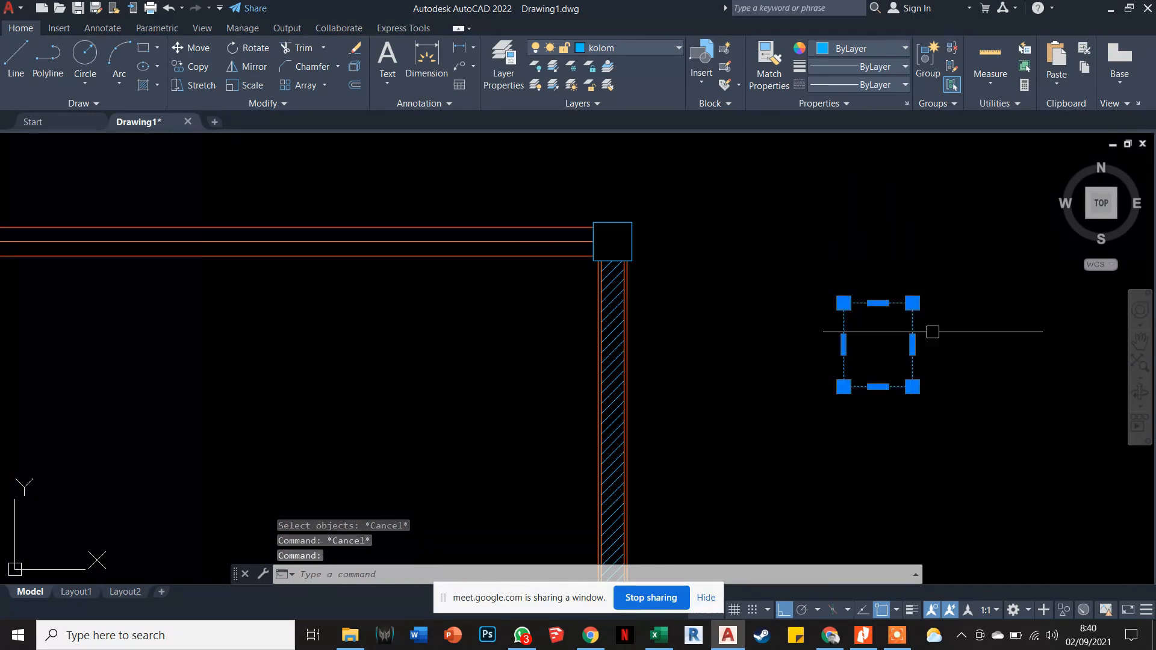
pyautogui.press('Escape')
pyautogui.click(843, 335)
pyautogui.press('Escape')
pyautogui.scroll(-3, 776, 347)
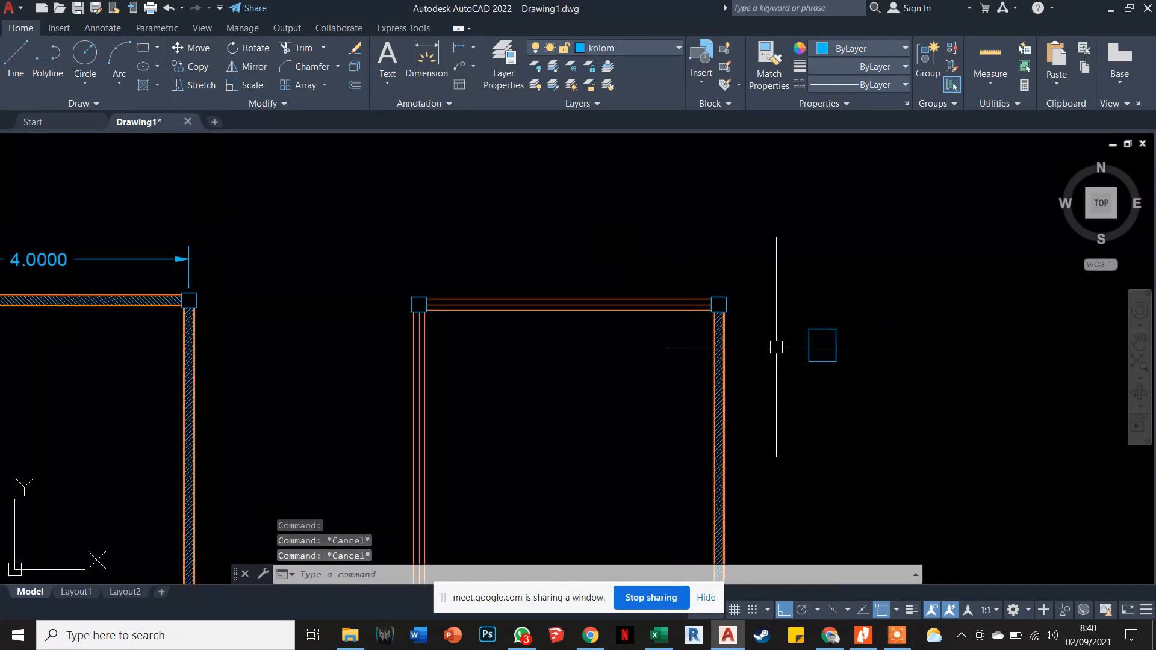
# Erase the centre line of the right room's west wall.
pyautogui.moveTo(776, 347)
pyautogui.mouseDown(button='middle')
pyautogui.moveTo(689, 315)
pyautogui.moveTo(726, 253)
pyautogui.mouseUp(button='middle')
pyautogui.scroll(2, 725, 253)
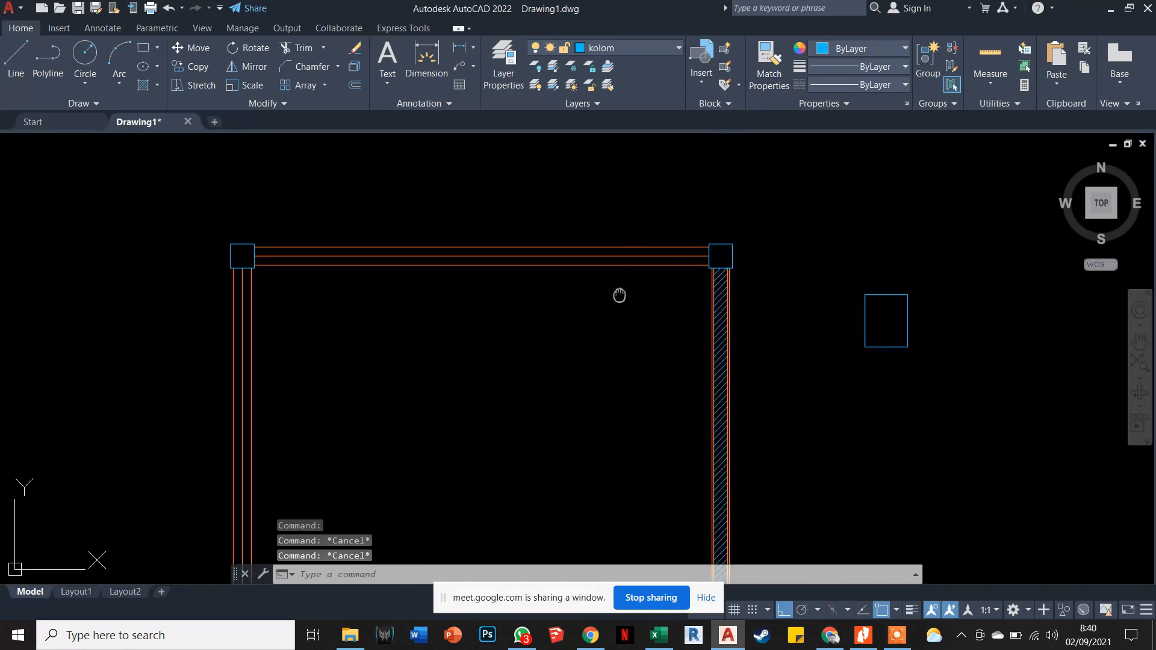
pyautogui.moveTo(619, 296); pyautogui.dragTo(592, 200, button='middle')
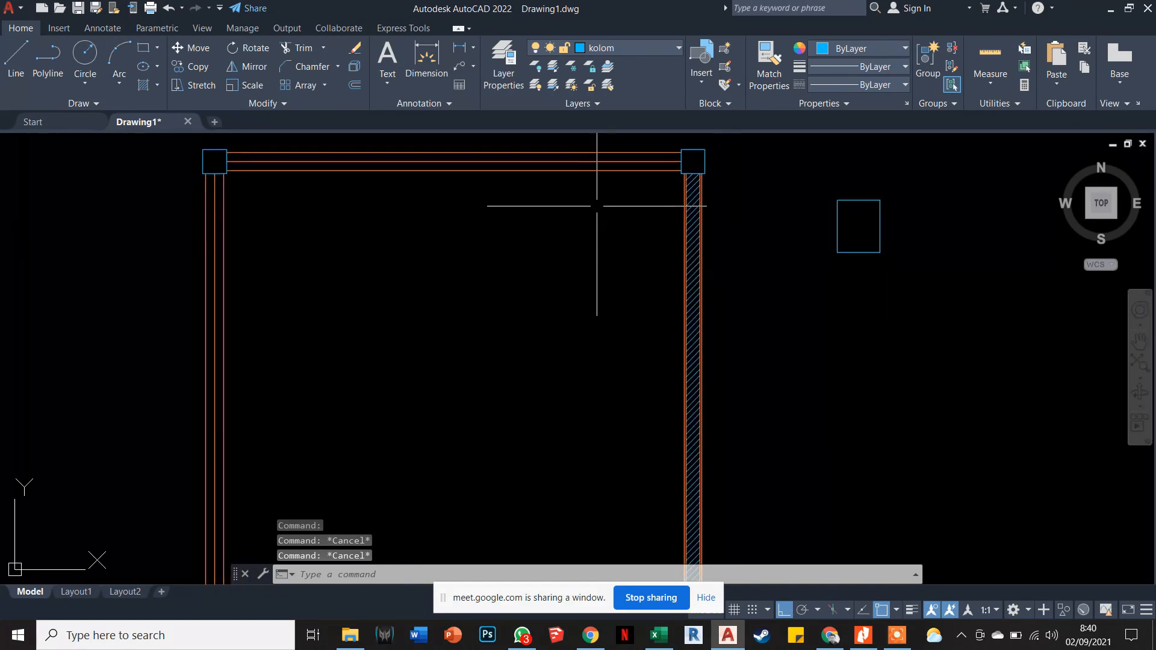
pyautogui.click(213, 208)
pyautogui.press('Escape')
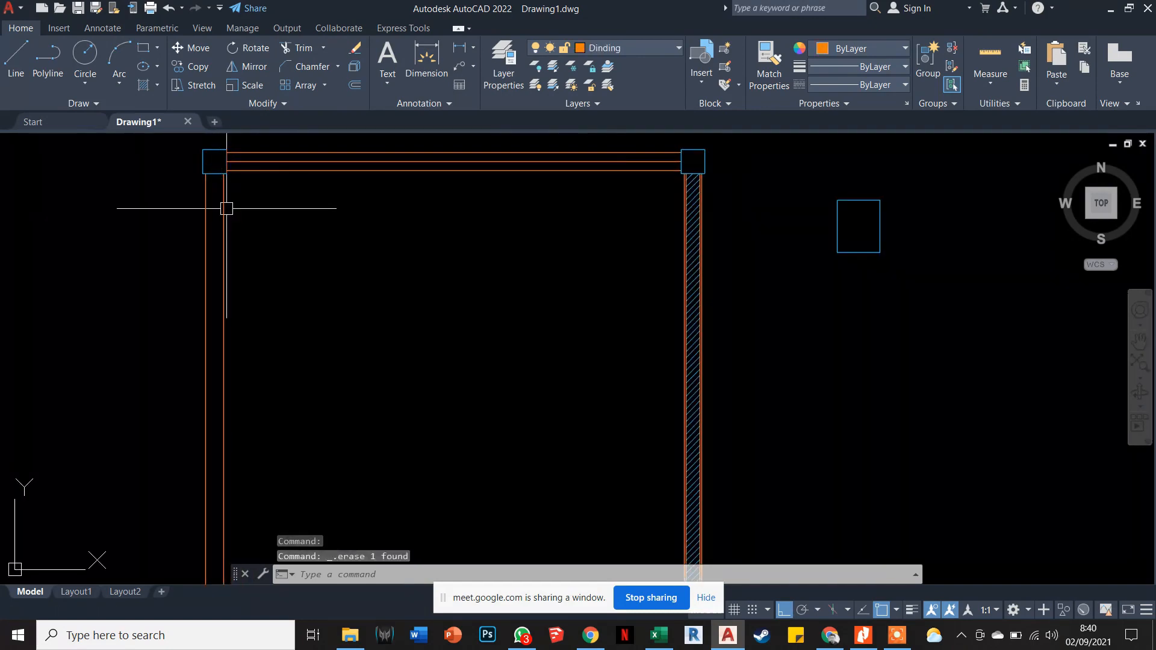
pyautogui.press('Escape')
pyautogui.press('Escape')
pyautogui.write('c')
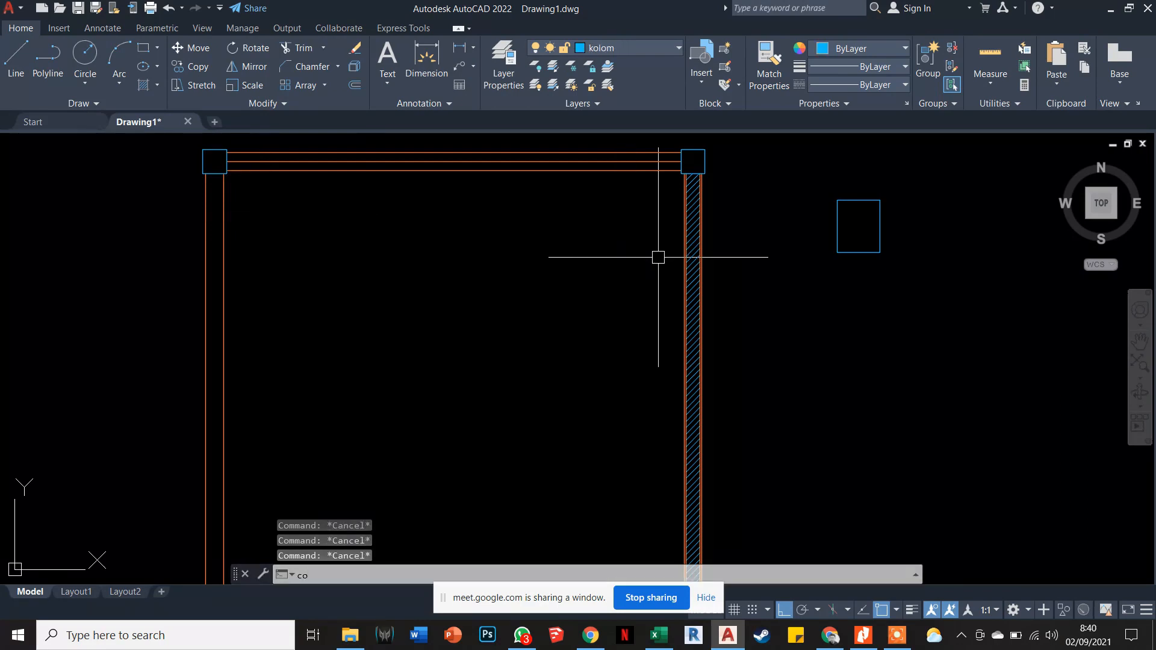
pyautogui.write('o')
pyautogui.press('Return')
pyautogui.scroll(3, 662, 256)
pyautogui.press('Escape')
pyautogui.press('Escape')
pyautogui.press('Escape')
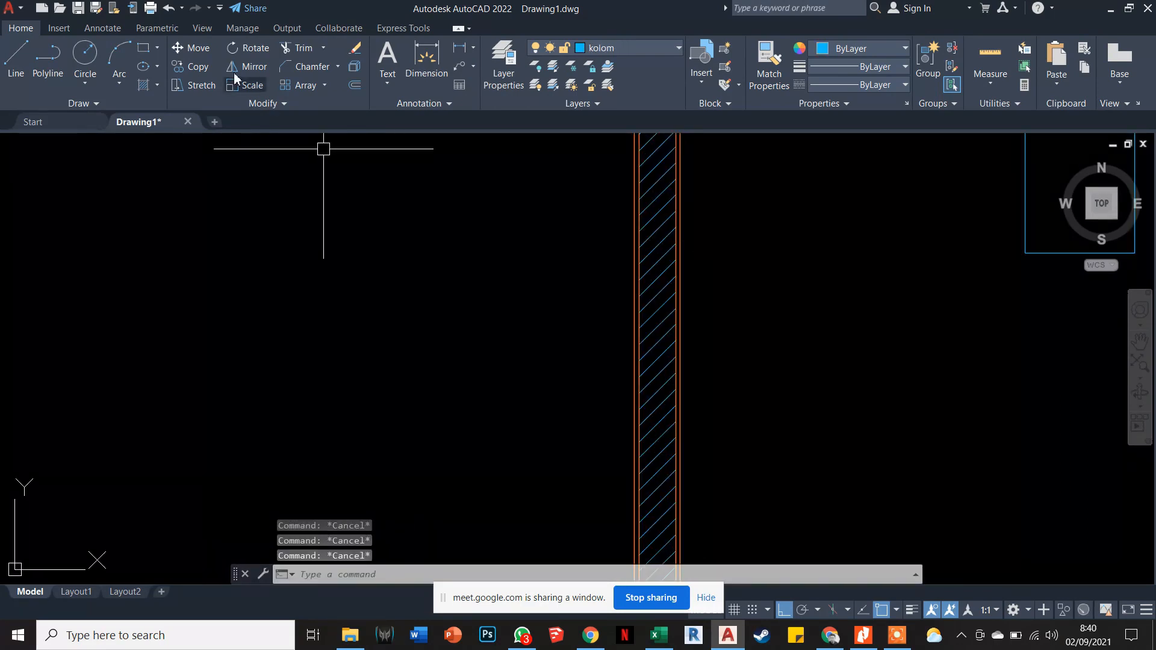
# Copy the east wall's hatch and two inner lines onto the right room's west wall, aligning them by the wall's outermost right-hand line.
pyautogui.click(197, 66)
pyautogui.scroll(5, 685, 199)
pyautogui.click(662, 247)
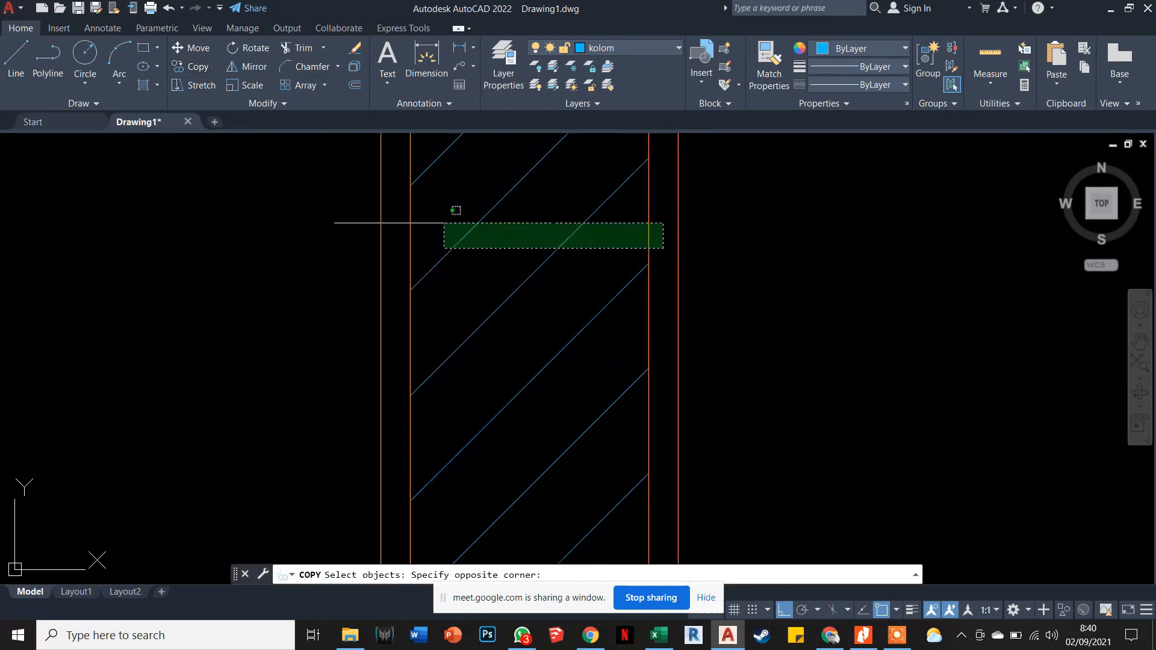
pyautogui.click(401, 228)
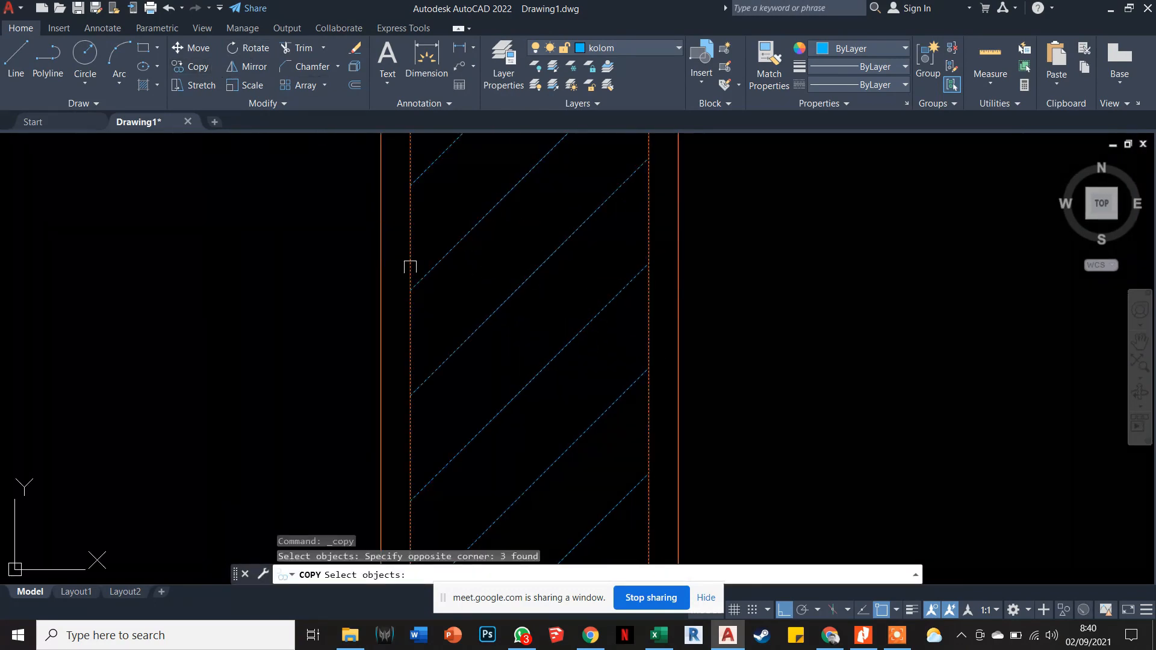
pyautogui.press('Return')
pyautogui.click(679, 290)
pyautogui.scroll(-6, 701, 301)
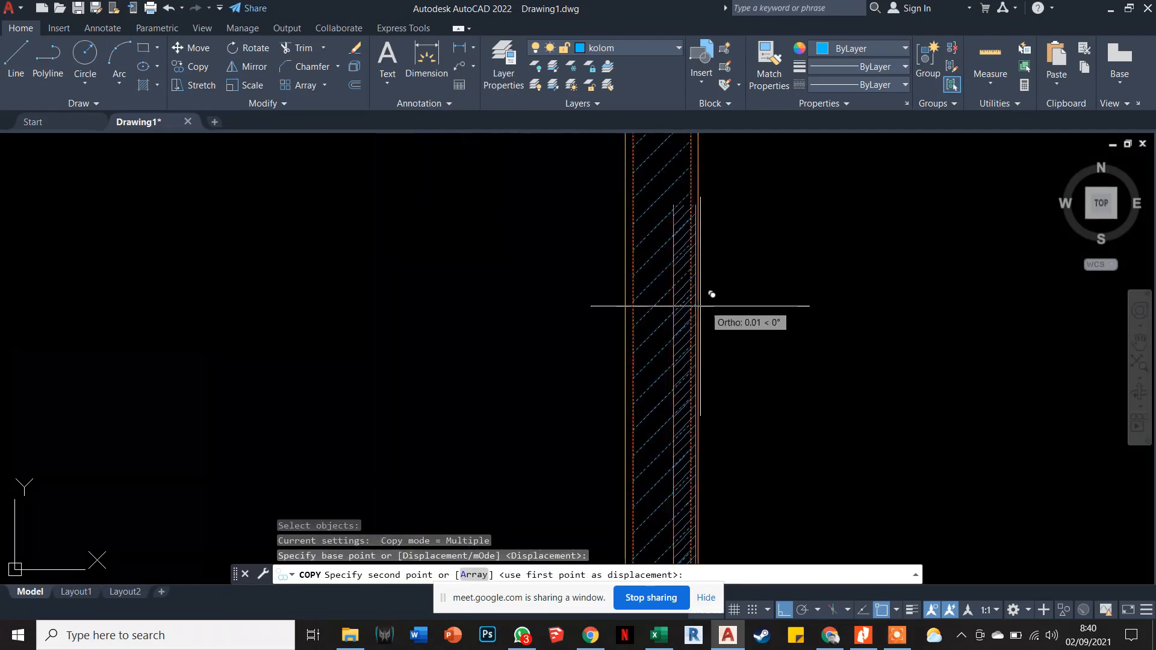
pyautogui.moveTo(306, 306); pyautogui.dragTo(805, 279, button='middle')
pyautogui.click(444, 279)
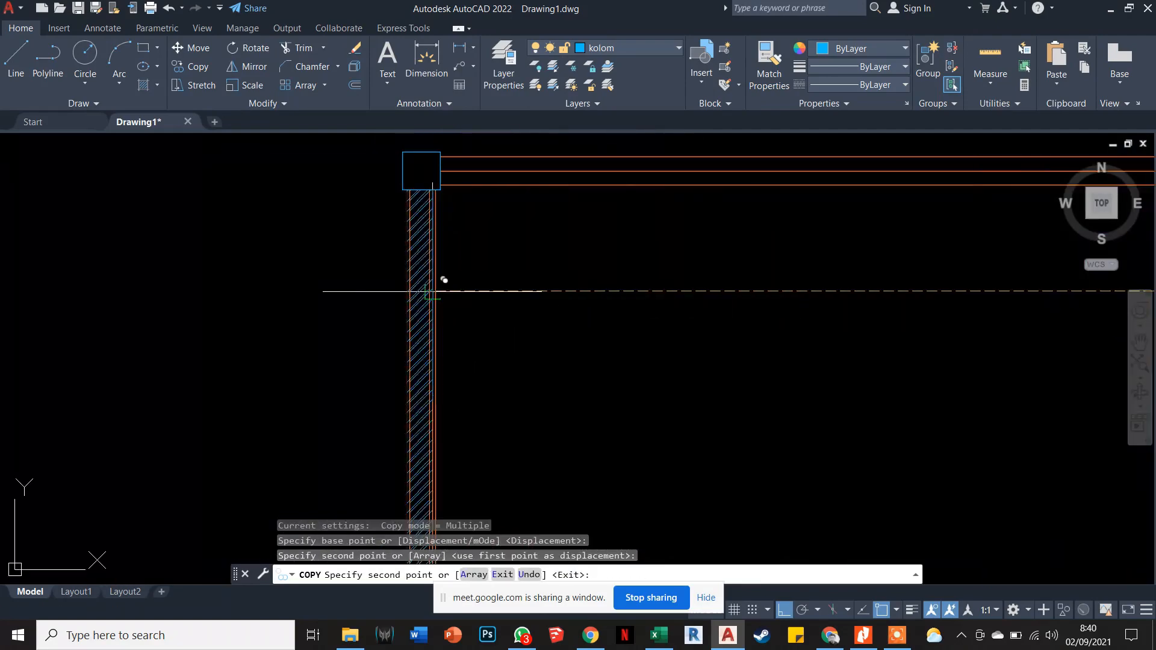
pyautogui.press('Escape')
pyautogui.scroll(-4, 586, 255)
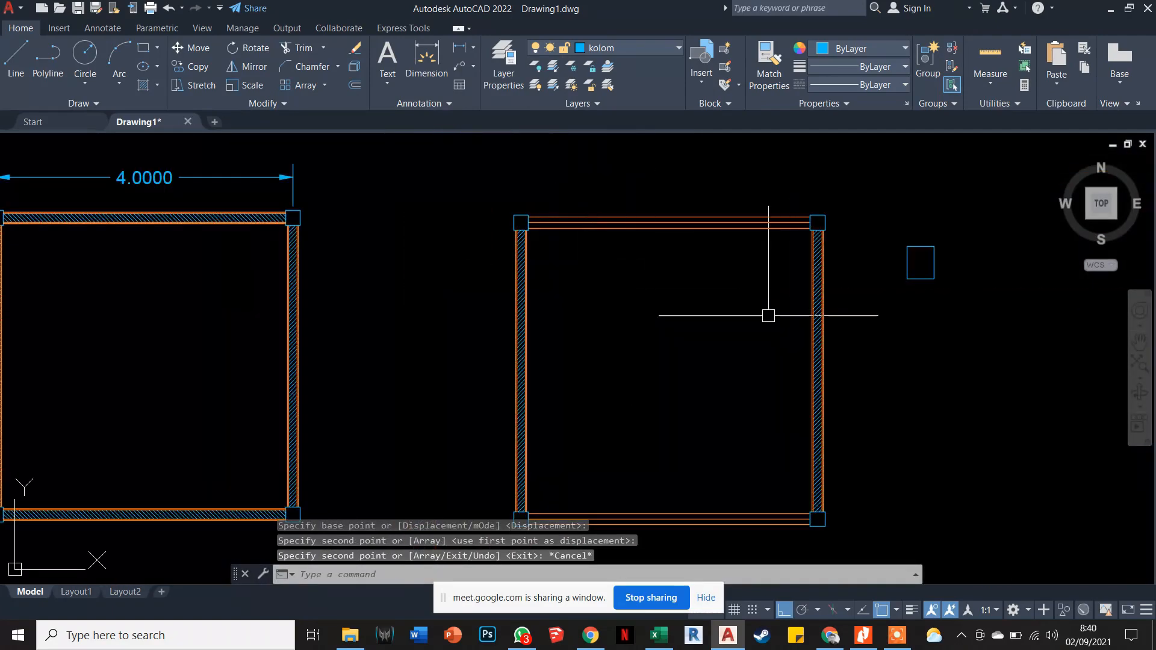
pyautogui.scroll(6, 824, 255)
pyautogui.scroll(-6, 696, 309)
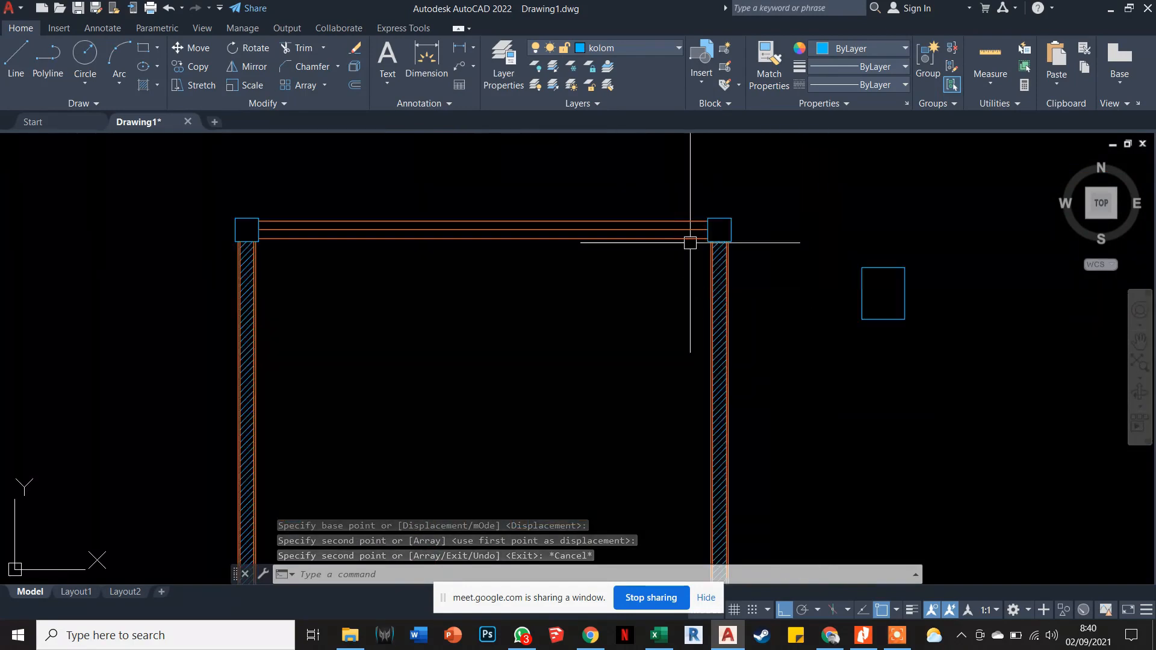
# Delete the small practice rectangle east of the right room.
pyautogui.scroll(-2, 696, 312)
pyautogui.click(815, 305)
pyautogui.click(761, 320)
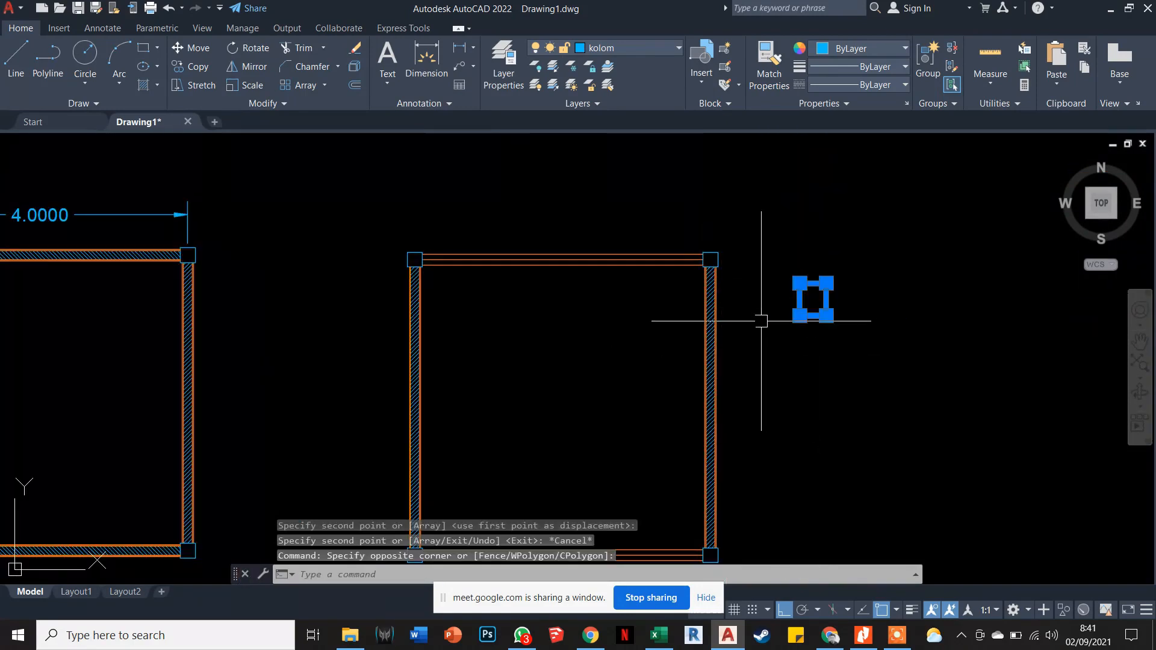
pyautogui.press('Delete')
pyautogui.press('Escape')
# Copy the right room's complete hatched east wall to a free spot east of the room.
pyautogui.write('c')
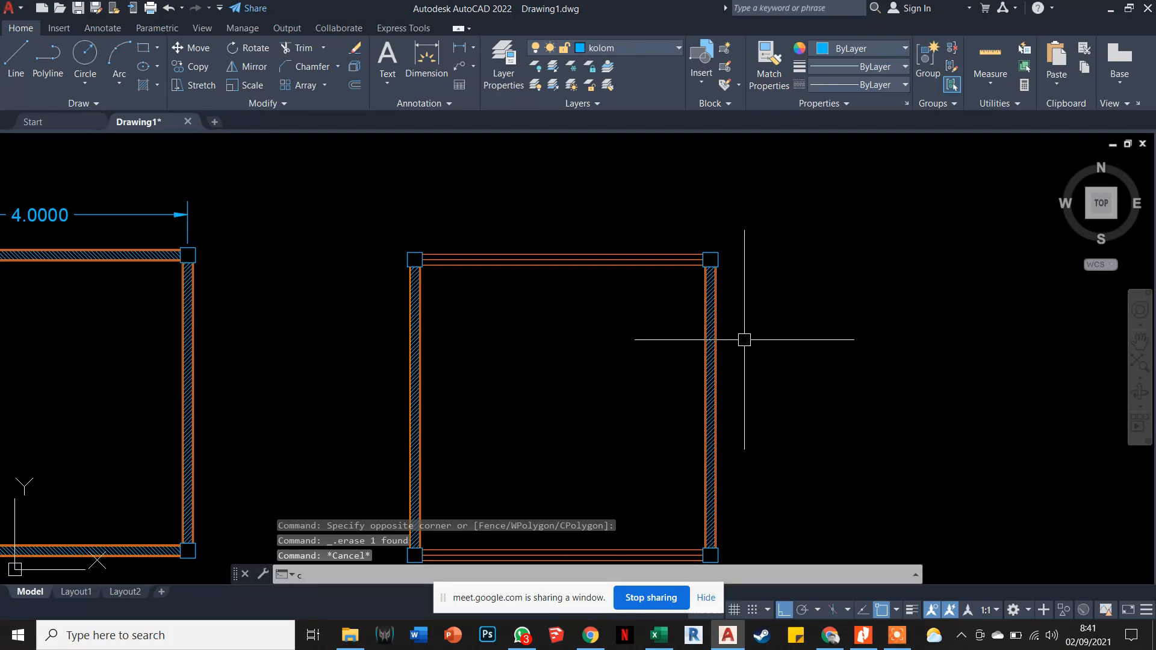
pyautogui.write('o')
pyautogui.press('space')
pyautogui.click(733, 346)
pyautogui.click(683, 343)
pyautogui.press('space')
pyautogui.click(651, 357)
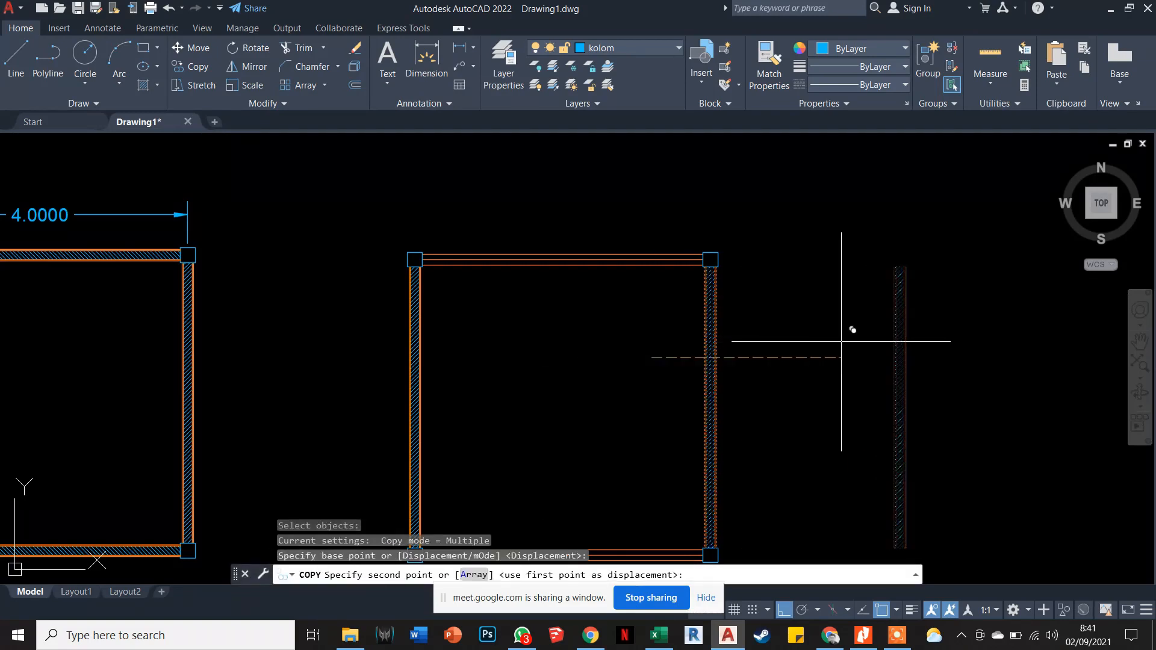
pyautogui.click(841, 342)
pyautogui.press('Escape')
pyautogui.press('Escape')
pyautogui.press('Escape')
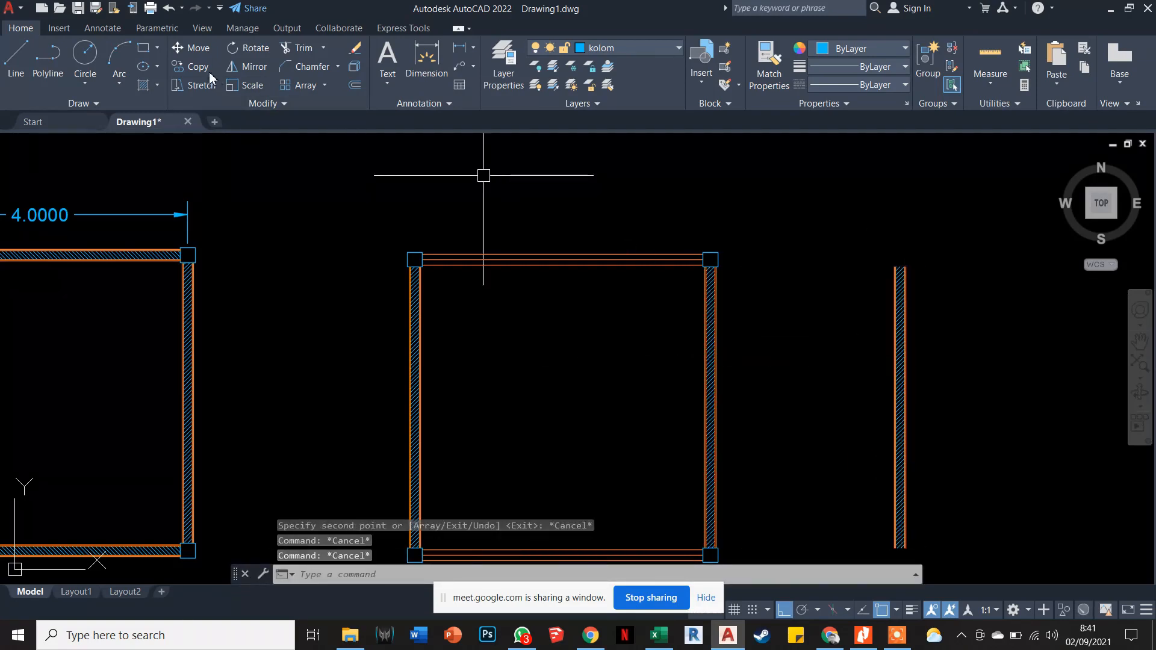
# Rotate the copied hatched wall east of the right room 270° about its upper-left end so it lies horizontally.
pyautogui.click(248, 48)
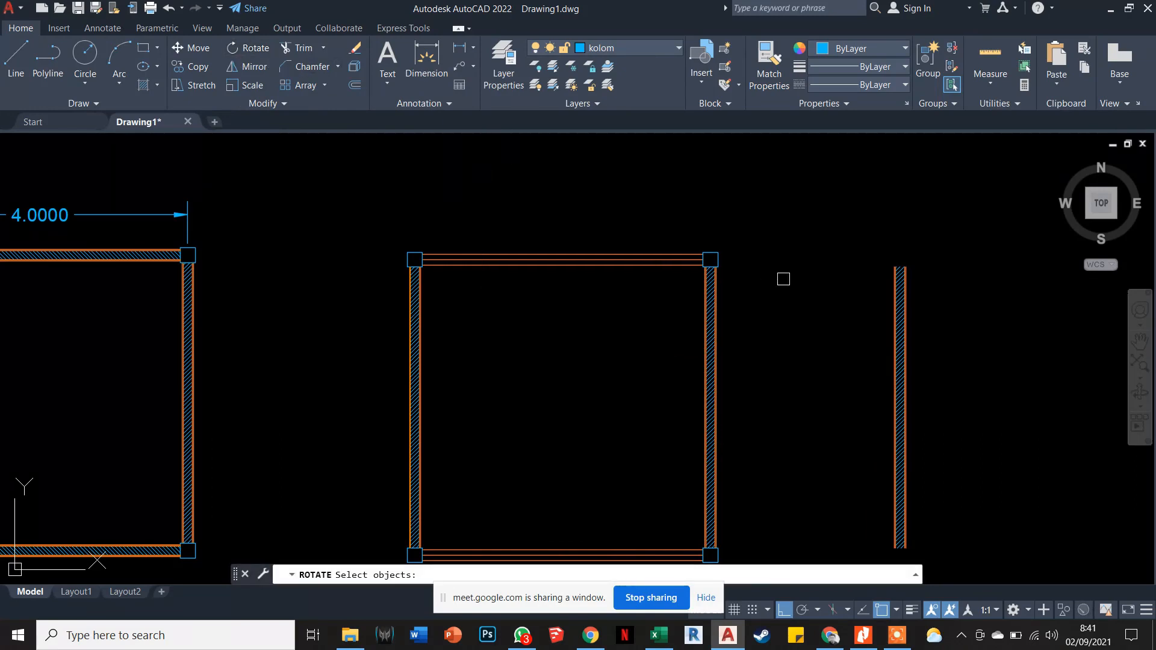
pyautogui.click(922, 307)
pyautogui.click(874, 262)
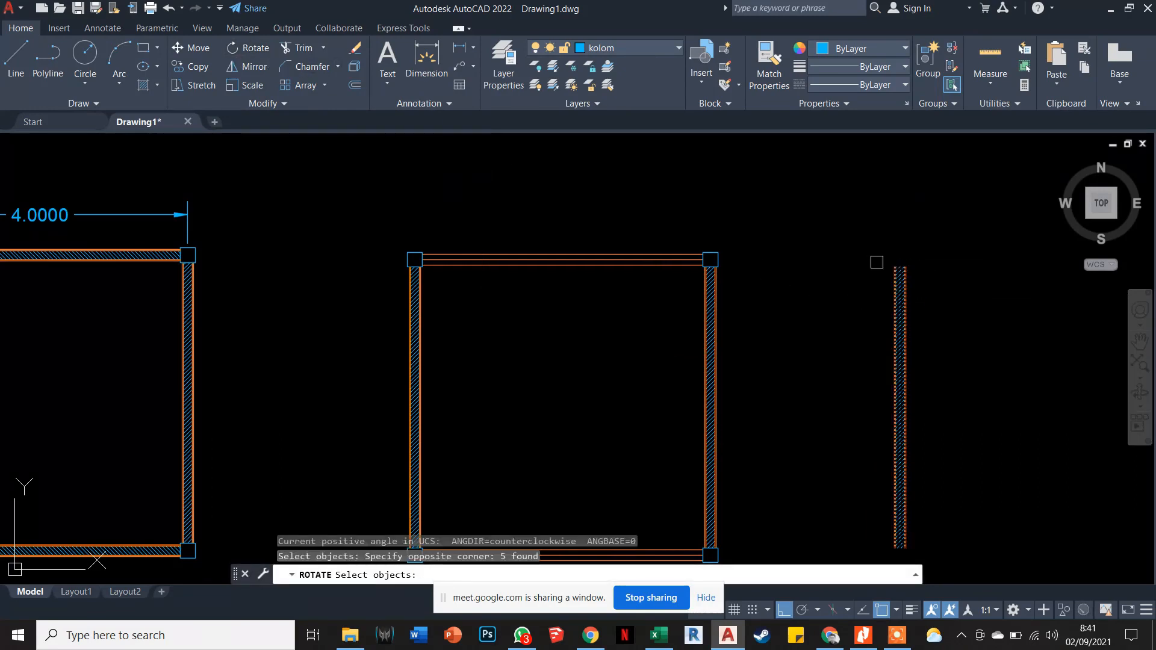
pyautogui.press('Return')
pyautogui.click(896, 259)
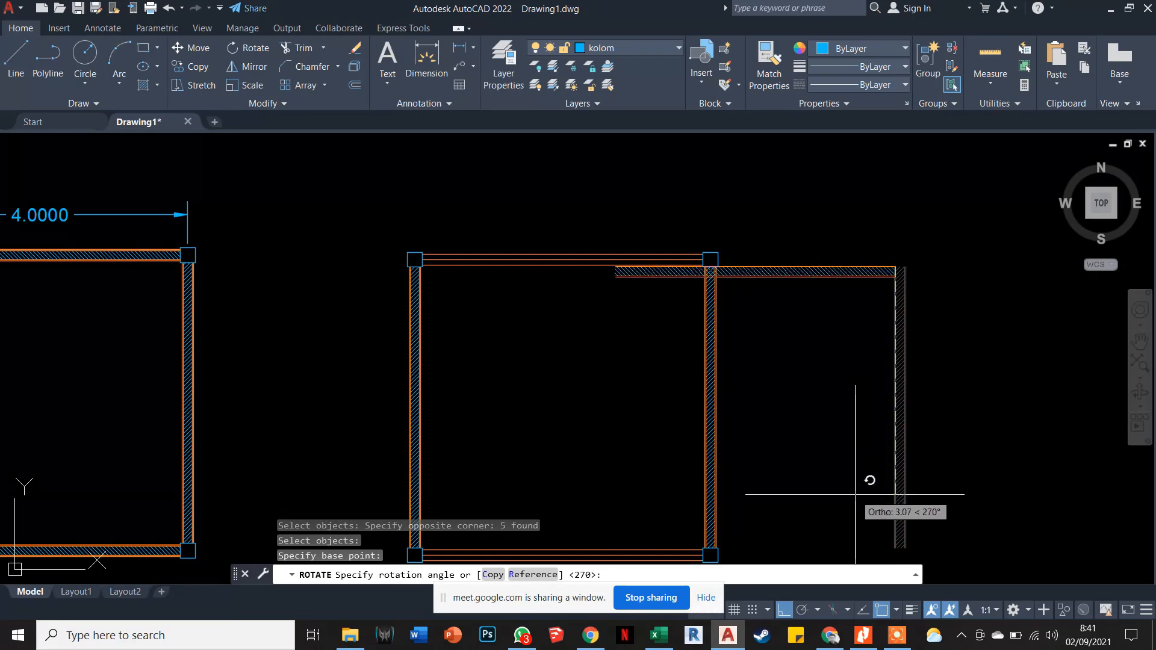
pyautogui.click(858, 472)
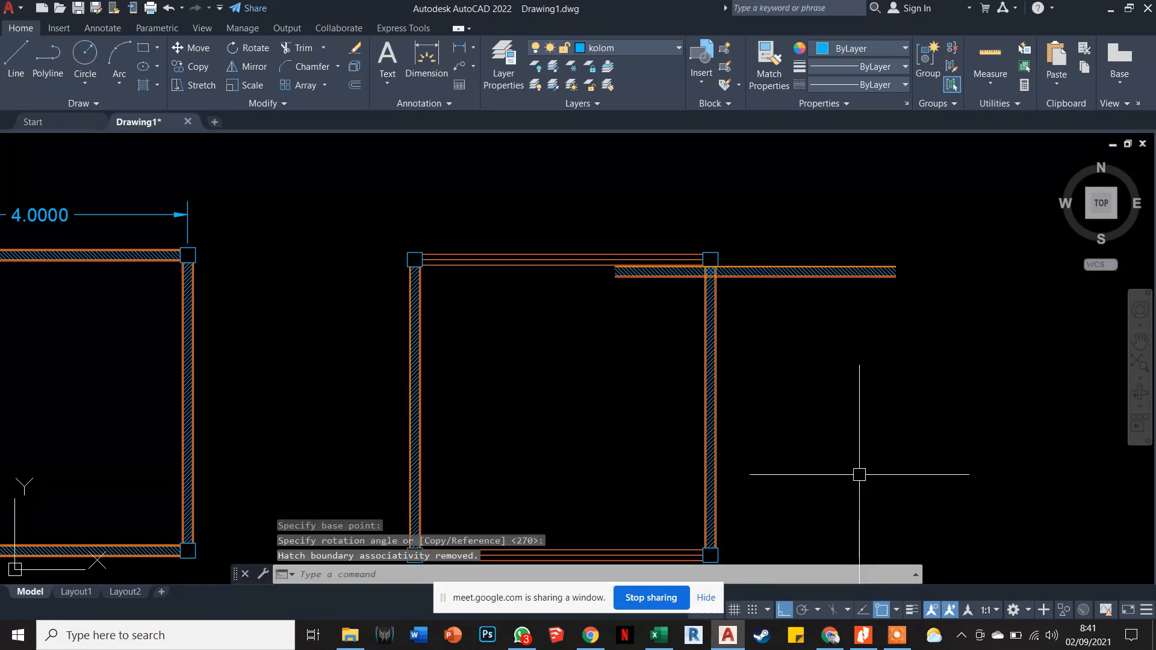
pyautogui.press('Escape')
# Move the rotated wall onto the right room's north wall, snapping its upper-right end to the wall's outer line at the north-east column.
pyautogui.write('m')
pyautogui.press('Return')
pyautogui.click(895, 275)
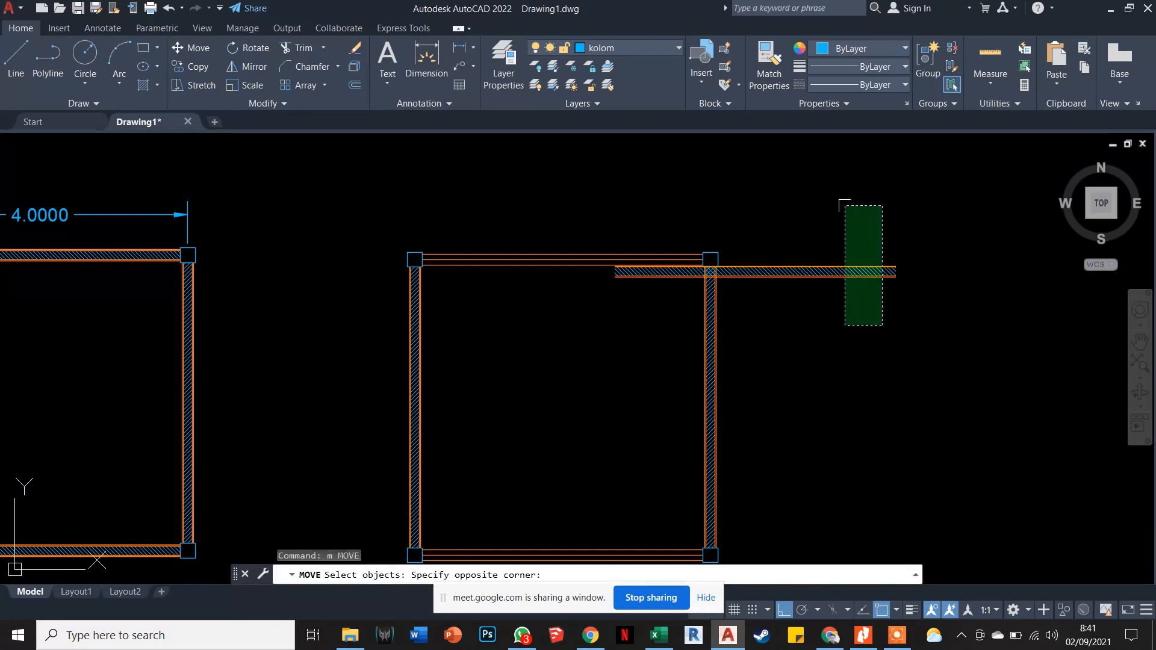
pyautogui.click(844, 205)
pyautogui.scroll(2, 895, 263)
pyautogui.scroll(5, 889, 276)
pyautogui.press('Return')
pyautogui.click(885, 289)
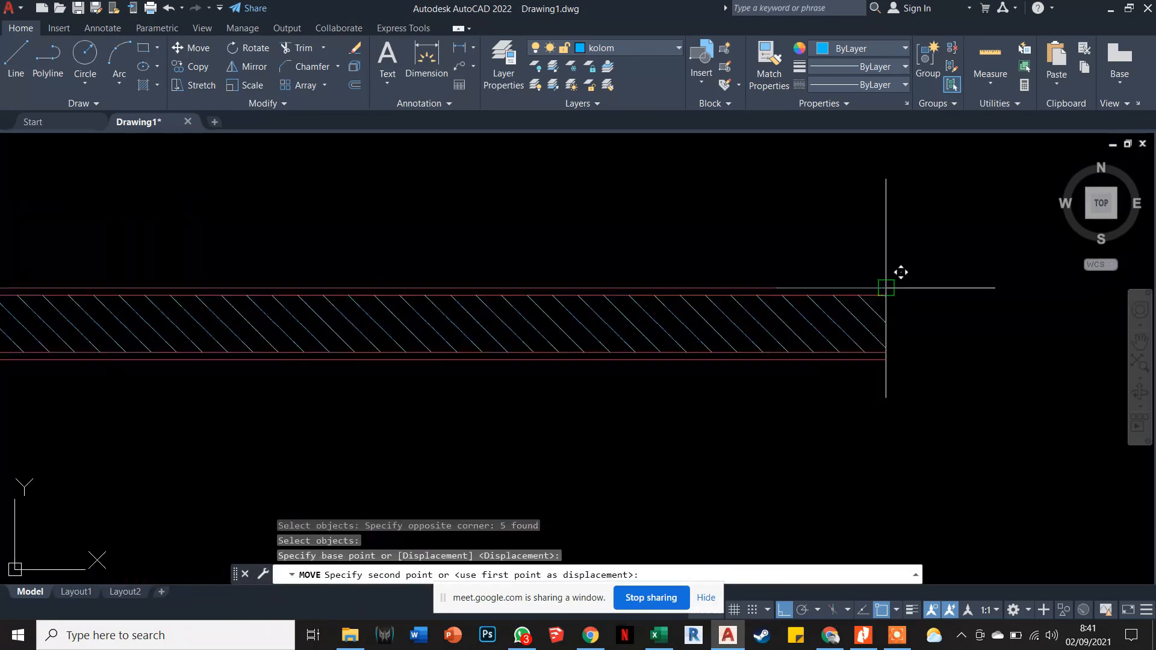
pyautogui.scroll(-3, 801, 295)
pyautogui.click(339, 272)
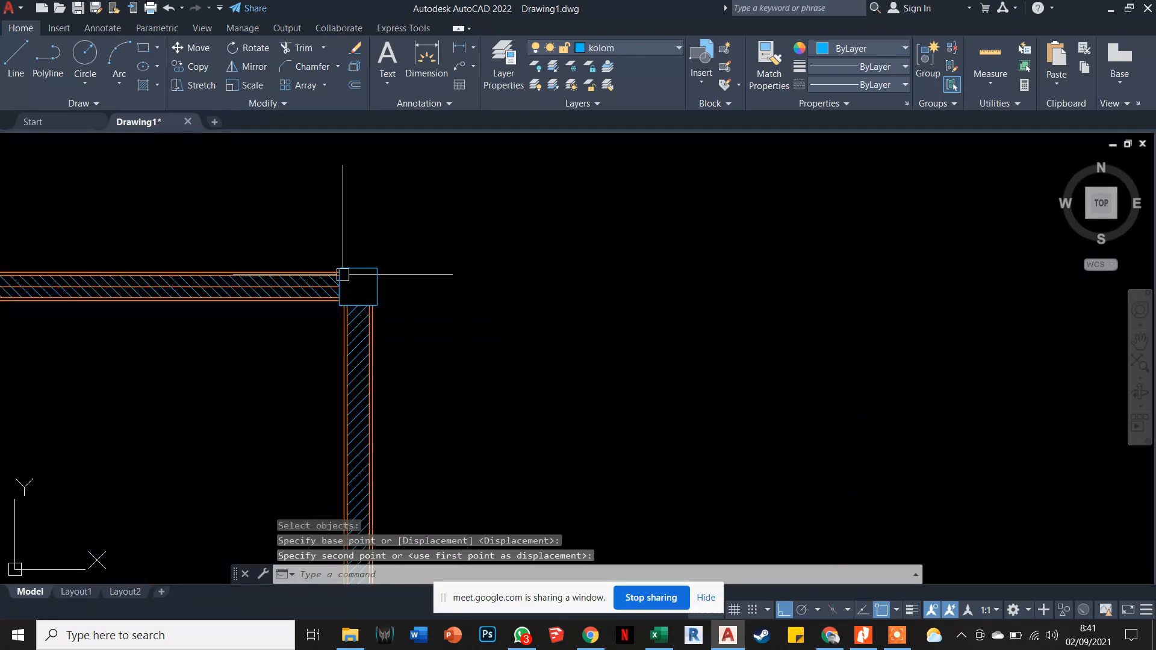
pyautogui.scroll(-4, 509, 276)
pyautogui.press('Escape')
pyautogui.press('Escape')
pyautogui.press('Escape')
# Copy the right room's hatched north wall straight down onto its south wall, aligning them by the wall's lowest line.
pyautogui.write('co')
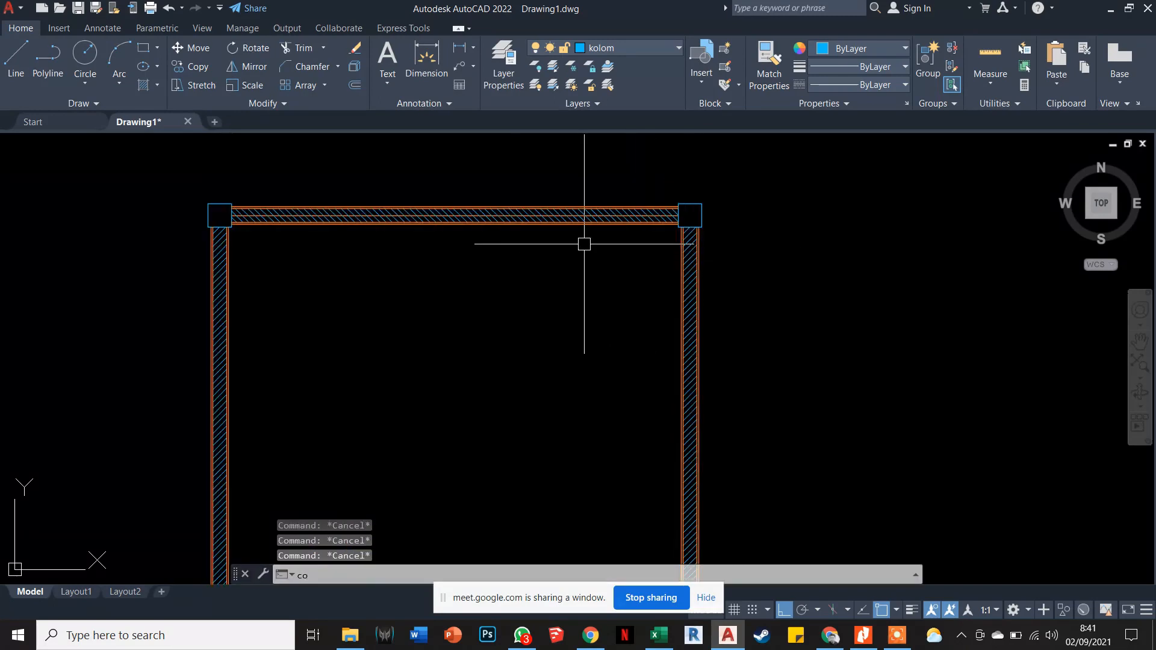
pyautogui.press('Return')
pyautogui.click(586, 245)
pyautogui.click(537, 181)
pyautogui.press('Return')
pyautogui.click(547, 220)
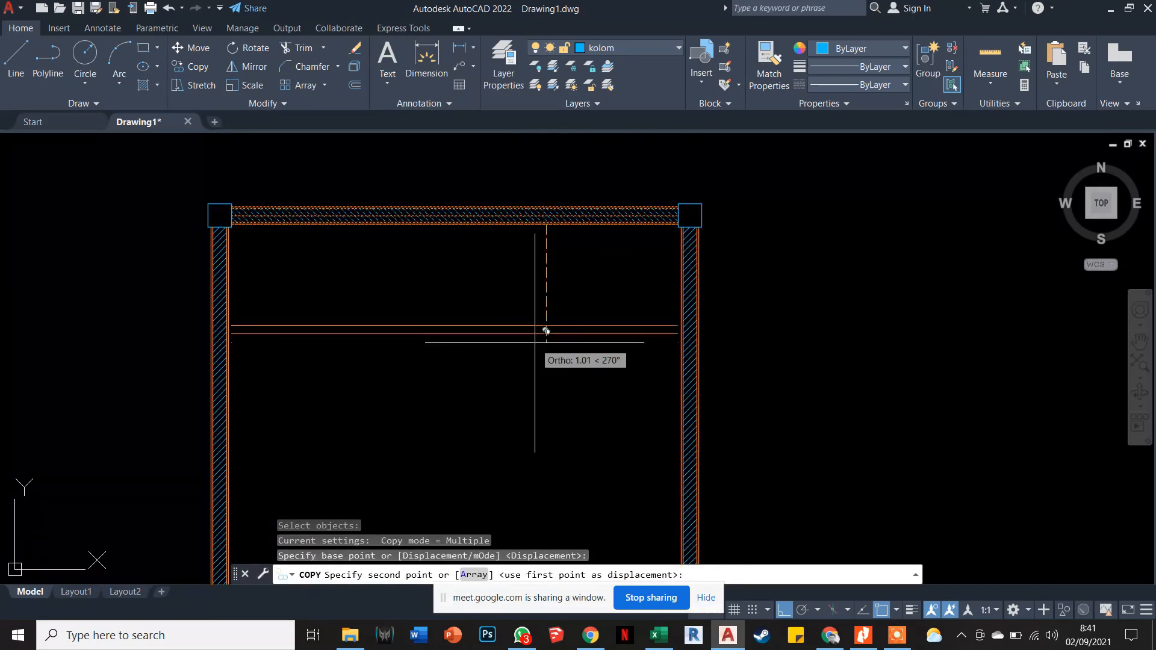
pyautogui.moveTo(542, 328); pyautogui.dragTo(589, 180, button='middle')
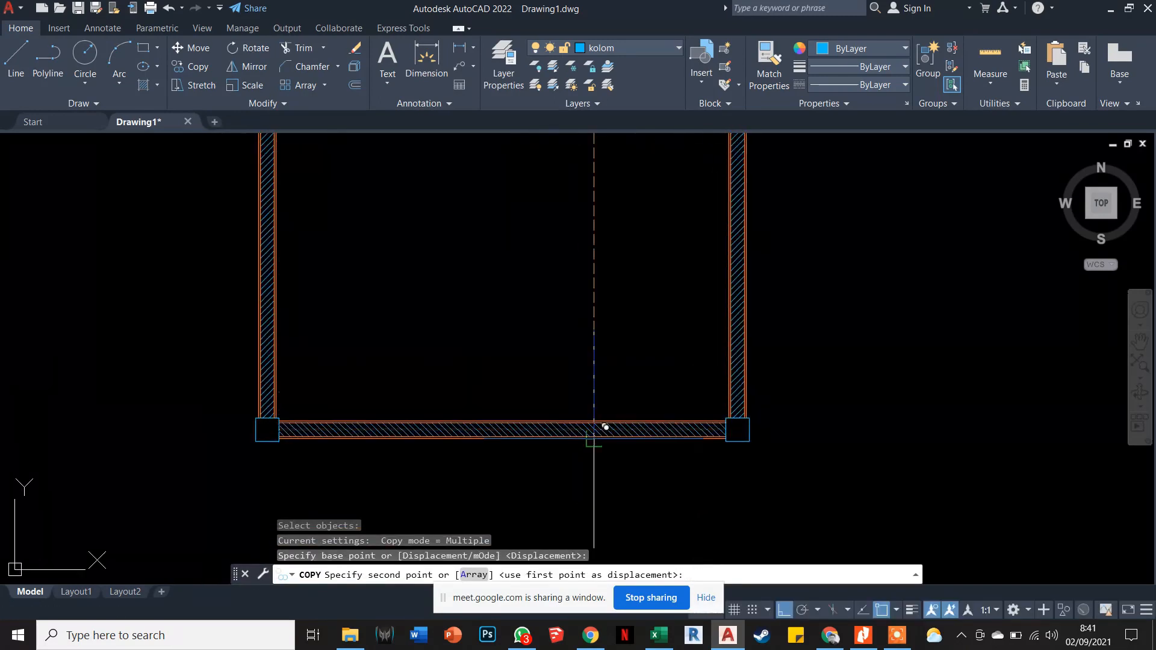
pyautogui.click(602, 431)
pyautogui.scroll(-5, 602, 431)
pyautogui.press('Escape')
# Erase the centre line running through the hatch of the right room's north wall.
pyautogui.scroll(2, 634, 461)
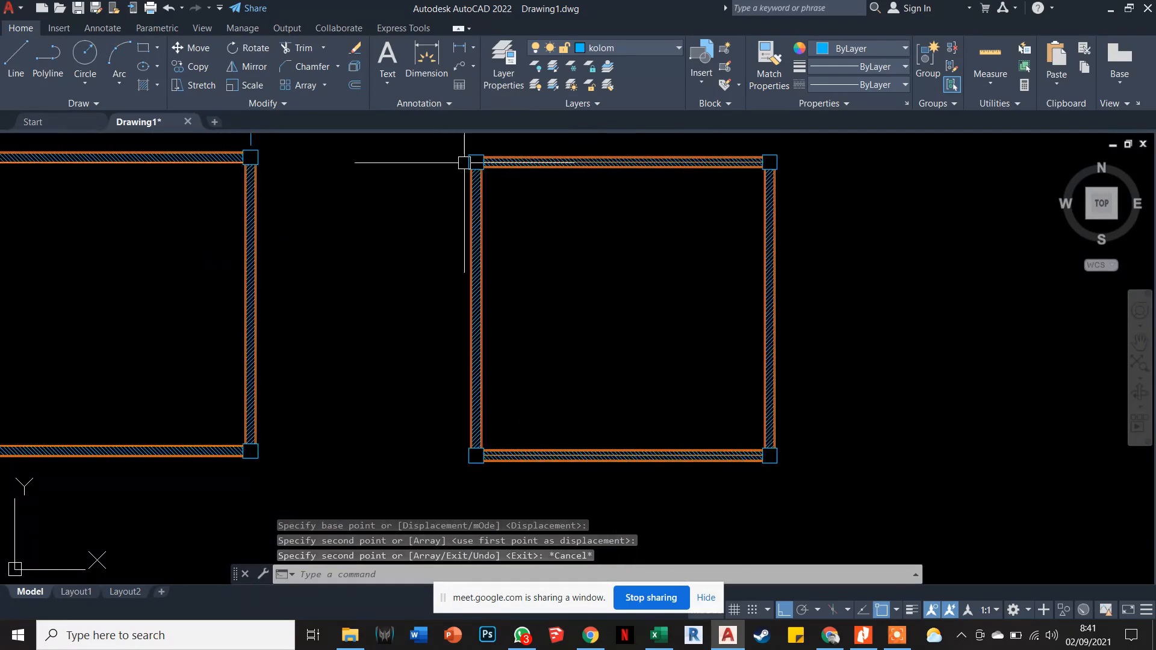
pyautogui.scroll(5, 470, 160)
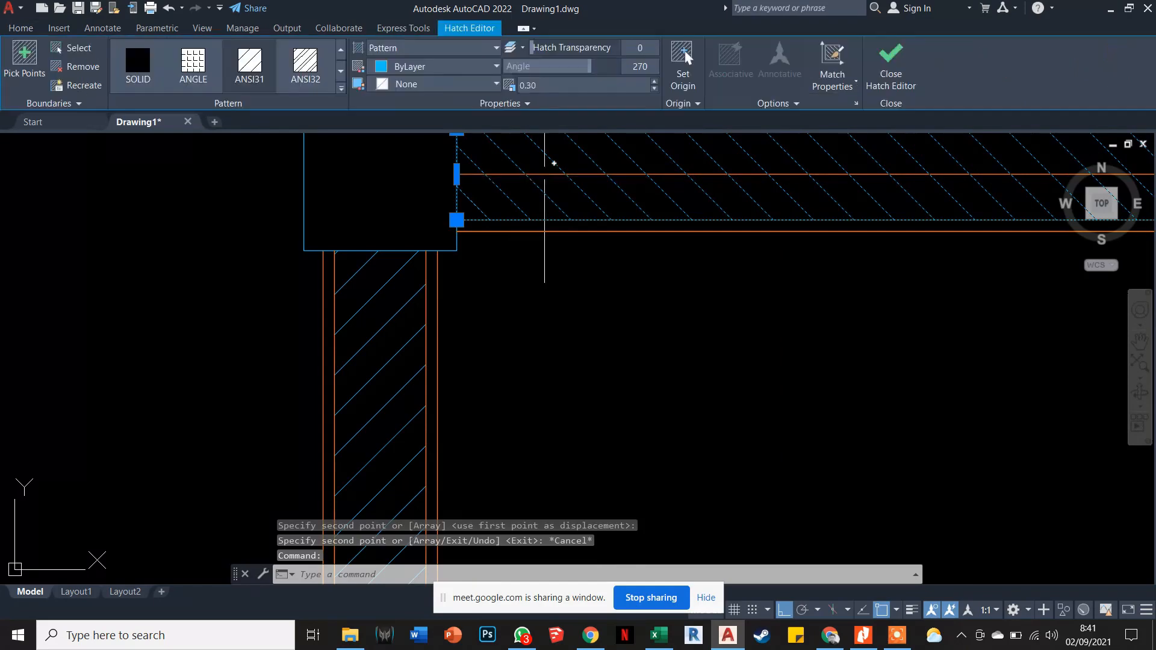
pyautogui.press('Escape')
pyautogui.scroll(3, 548, 181)
pyautogui.click(548, 181)
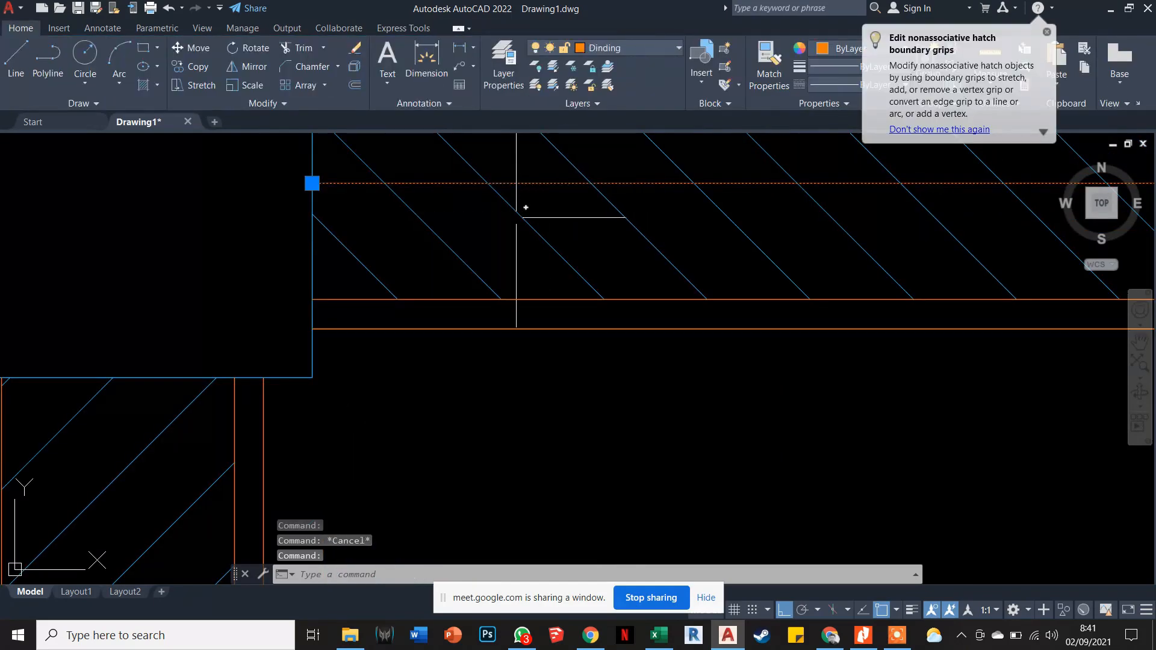
pyautogui.press('Delete')
pyautogui.scroll(-5, 474, 292)
pyautogui.scroll(-6, 475, 291)
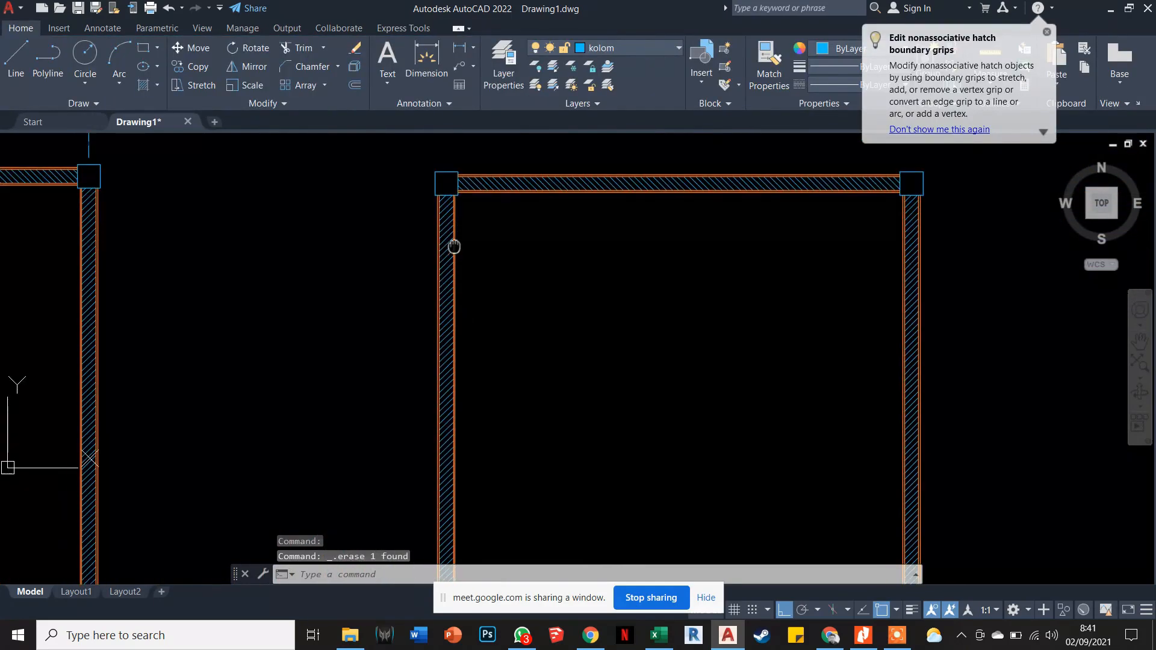
pyautogui.scroll(5, 666, 232)
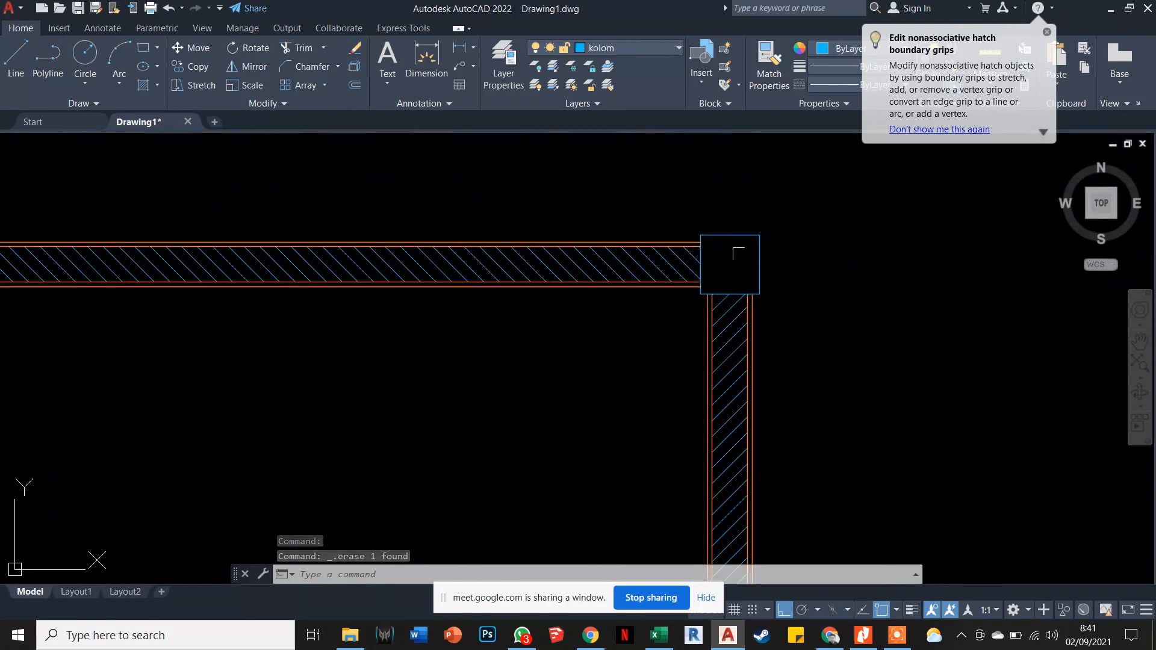
pyautogui.click(722, 228)
pyautogui.press('Escape')
pyautogui.press('Escape')
pyautogui.press('Escape')
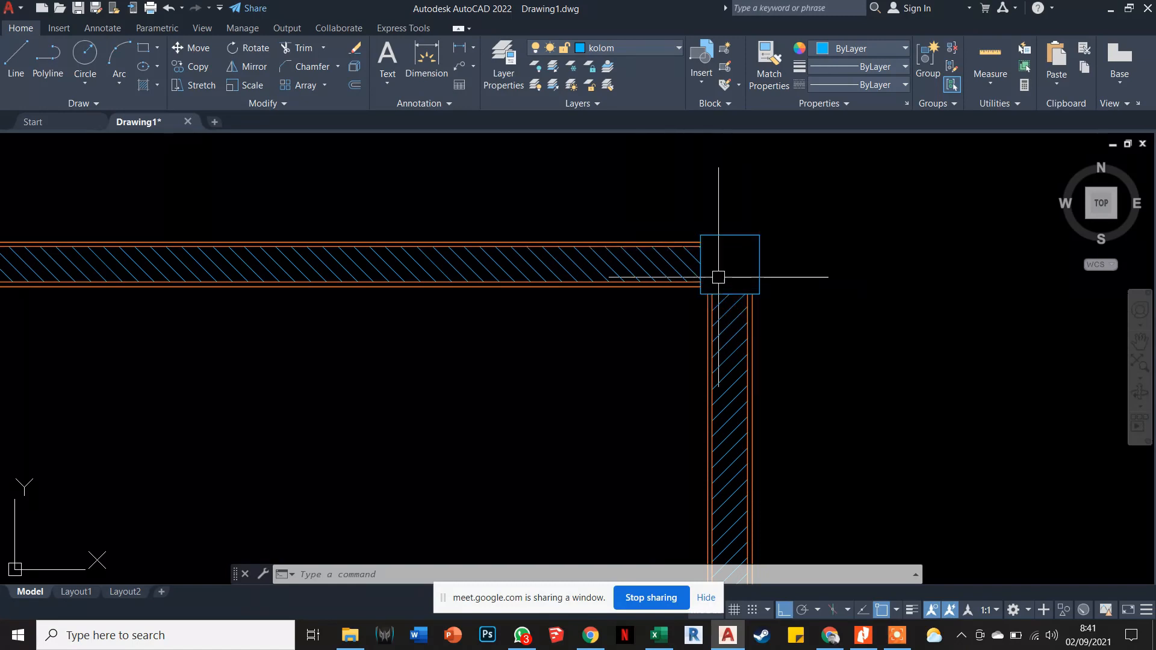
pyautogui.scroll(-1, 609, 260)
pyautogui.scroll(-2, 608, 260)
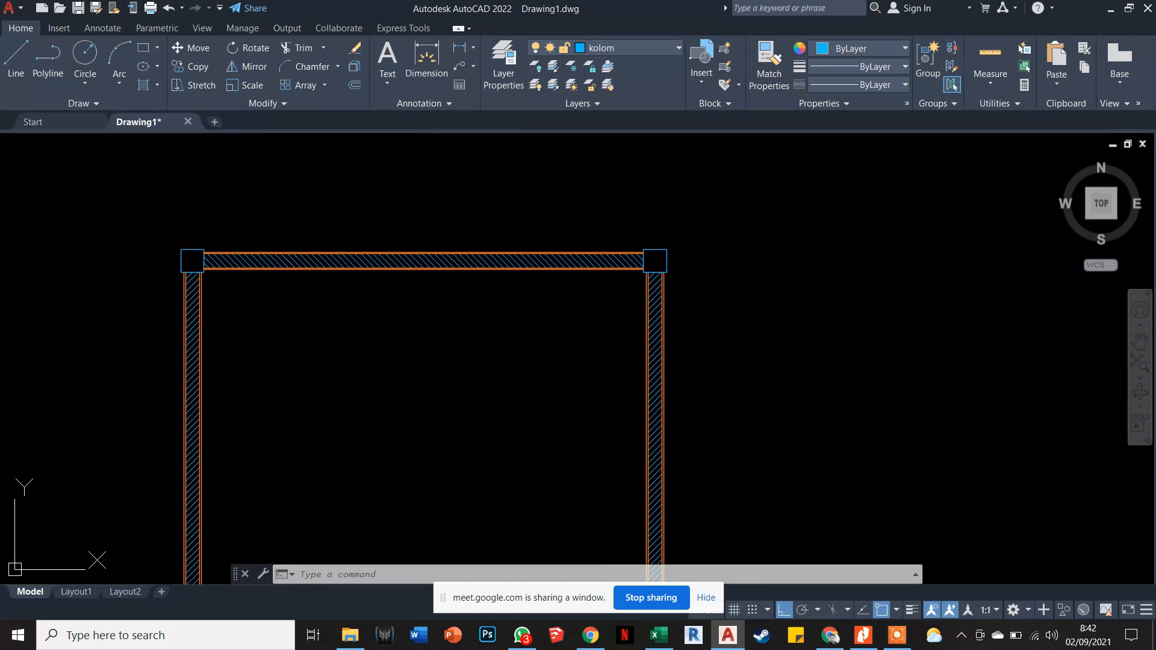
# Hatch the right room's north-east column square with the AR-CONC pattern.
pyautogui.scroll(2, 596, 240)
pyautogui.click(143, 84)
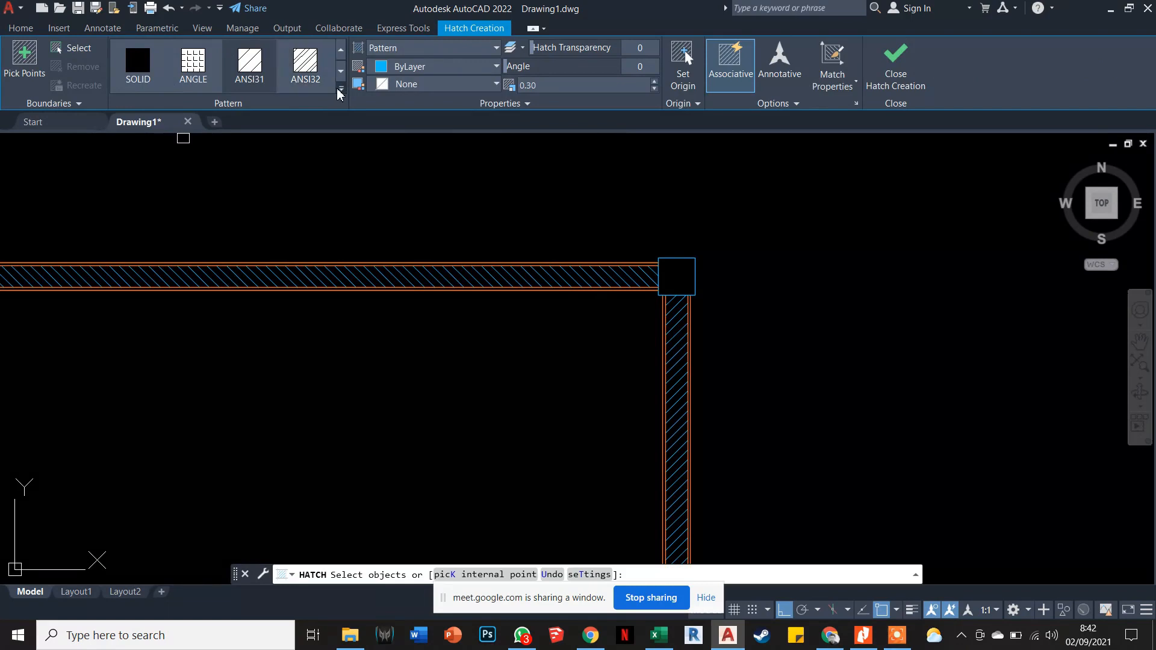
pyautogui.click(391, 54)
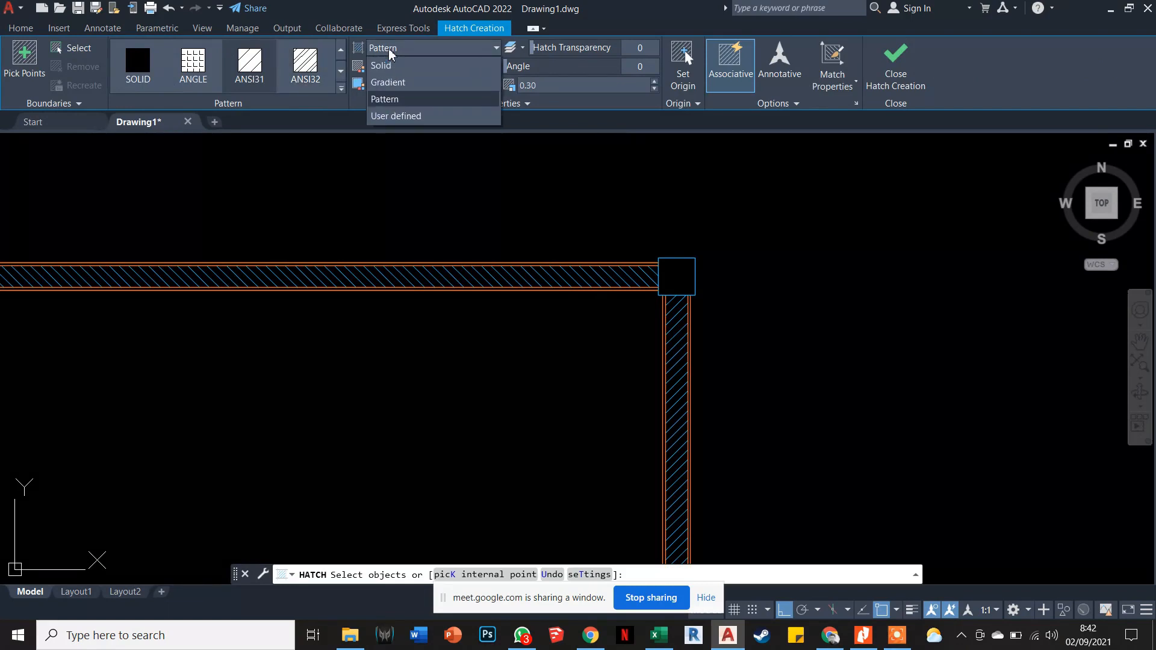
pyautogui.click(368, 53)
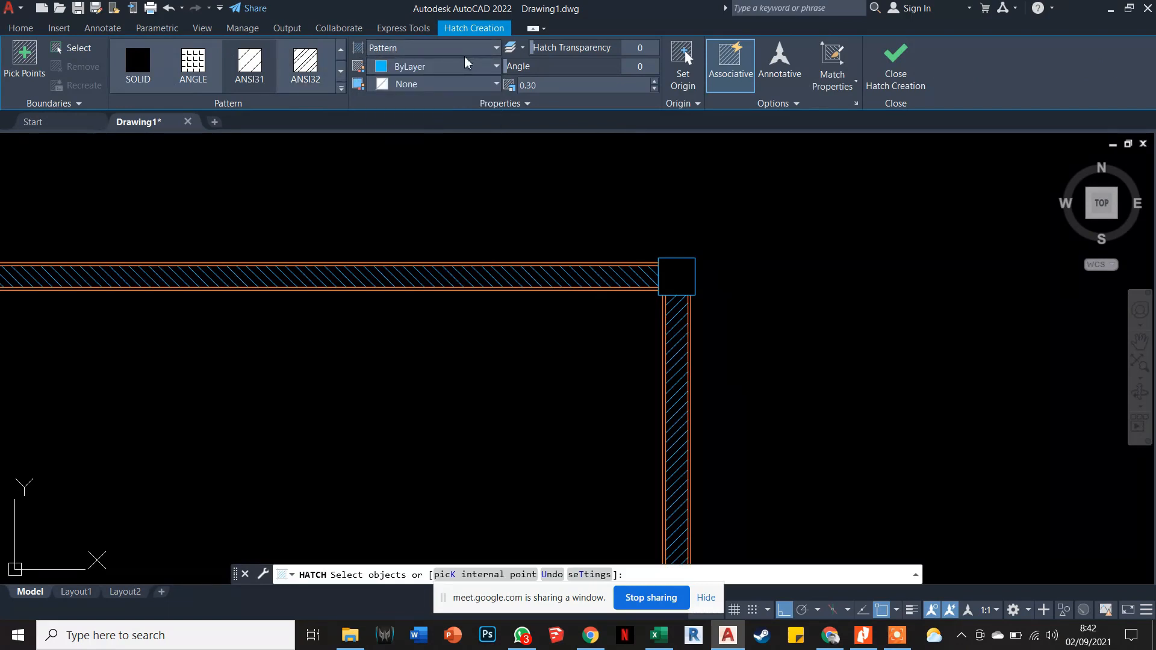
pyautogui.click(340, 92)
pyautogui.scroll(-1, 318, 102)
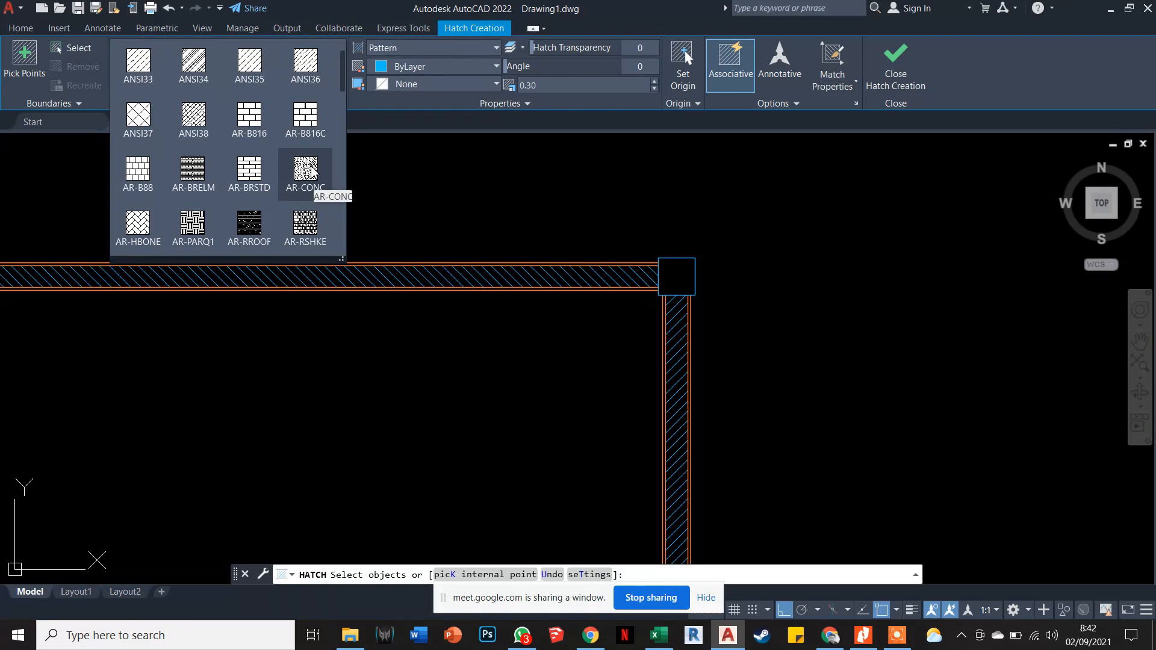
pyautogui.click(312, 172)
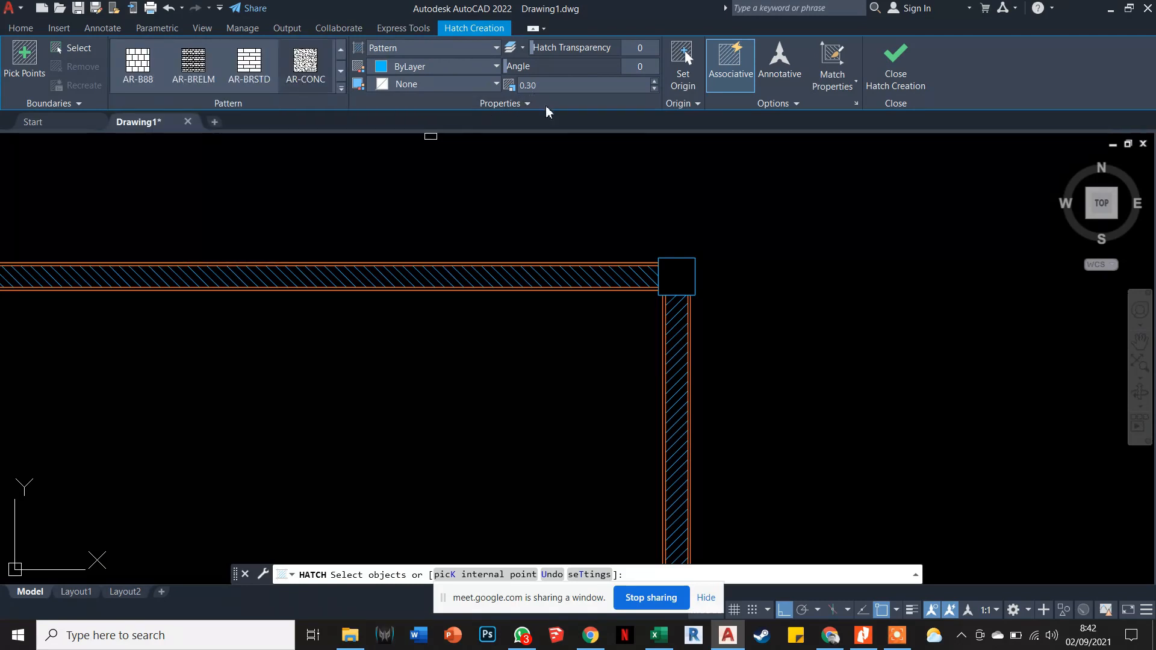
pyautogui.click(682, 257)
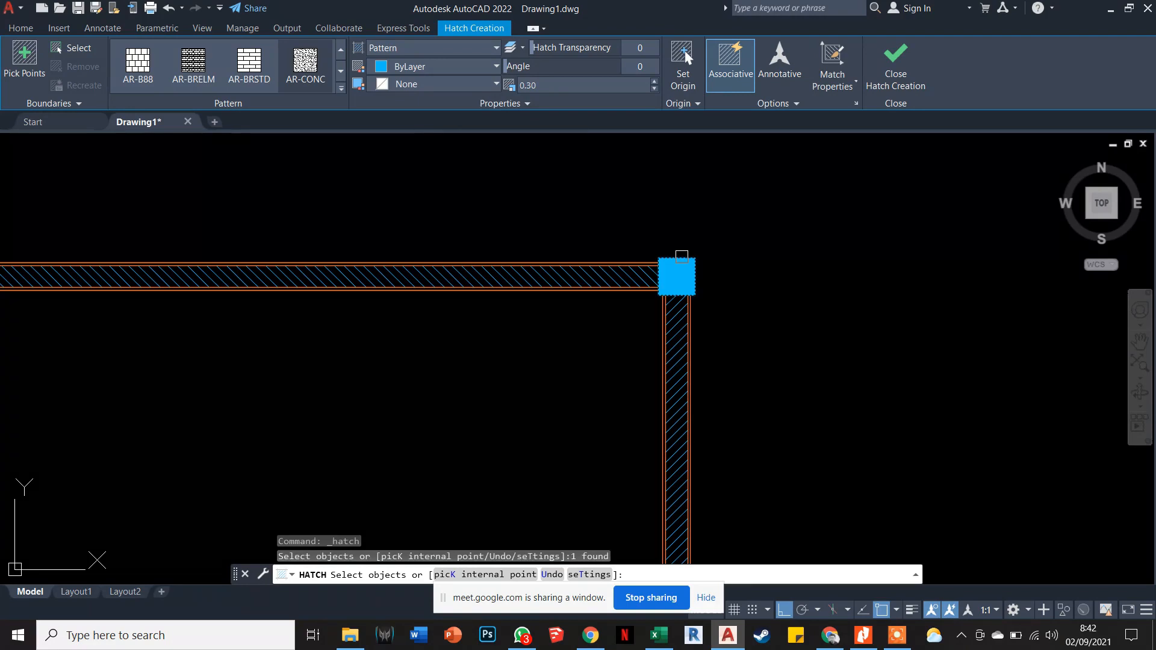
pyautogui.scroll(8, 681, 256)
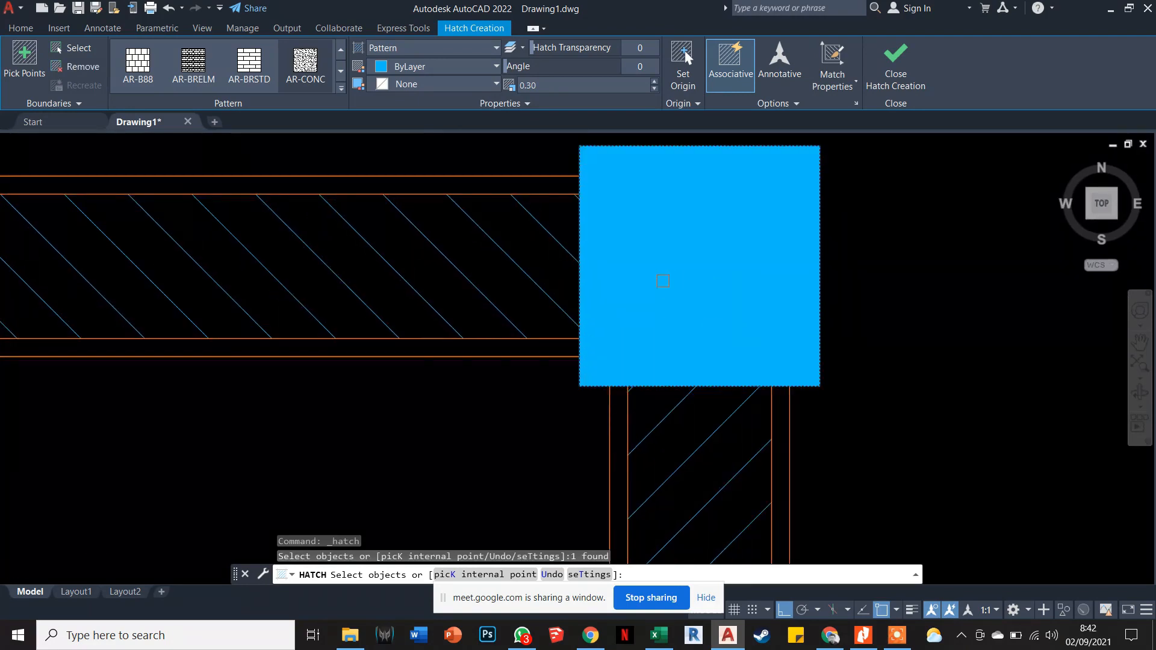
pyautogui.scroll(-2, 663, 281)
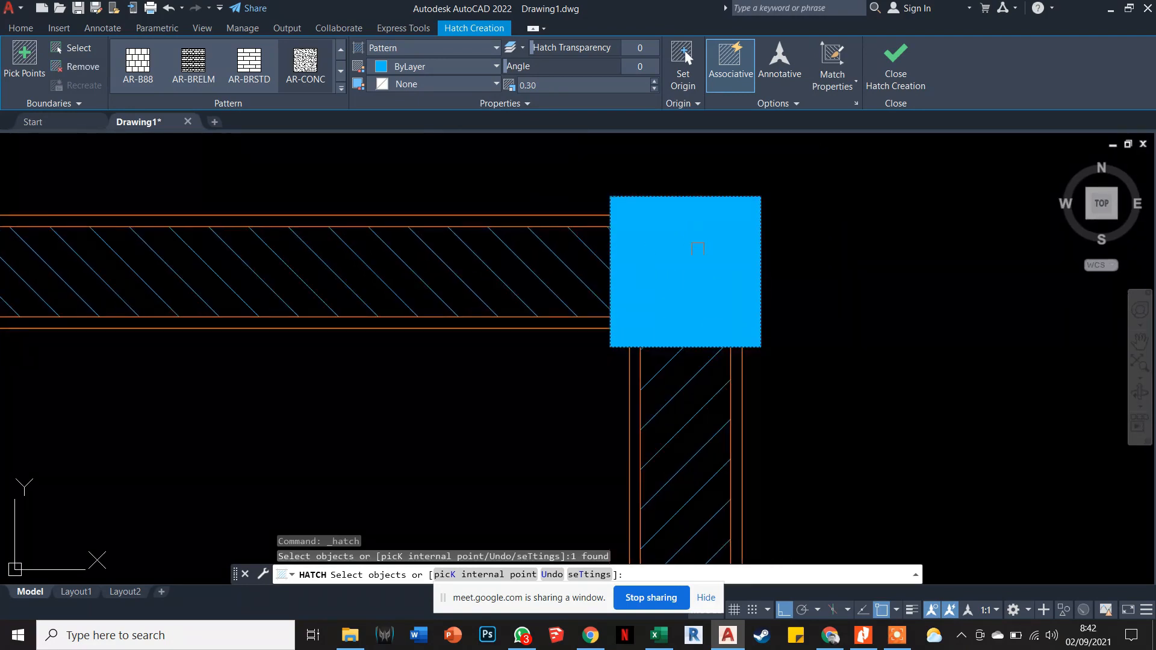
# Set the new column hatch's scale to 1 and finish the hatch.
pyautogui.click(540, 86)
pyautogui.write('1')
pyautogui.click(554, 179)
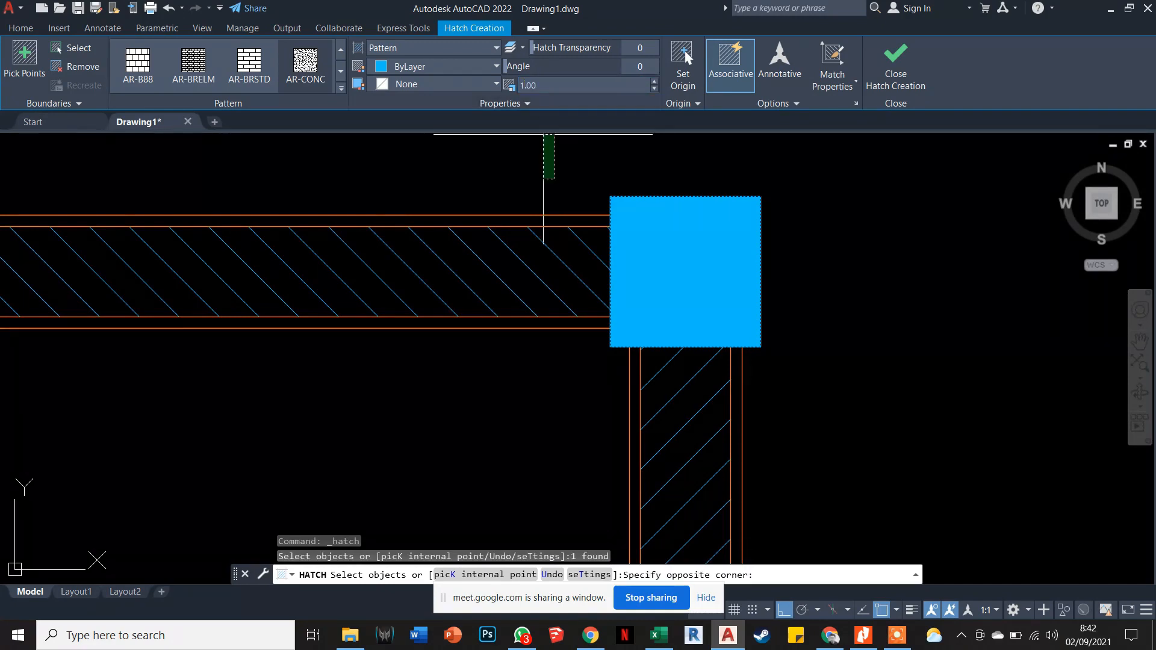
pyautogui.press('Escape')
pyautogui.press('Escape')
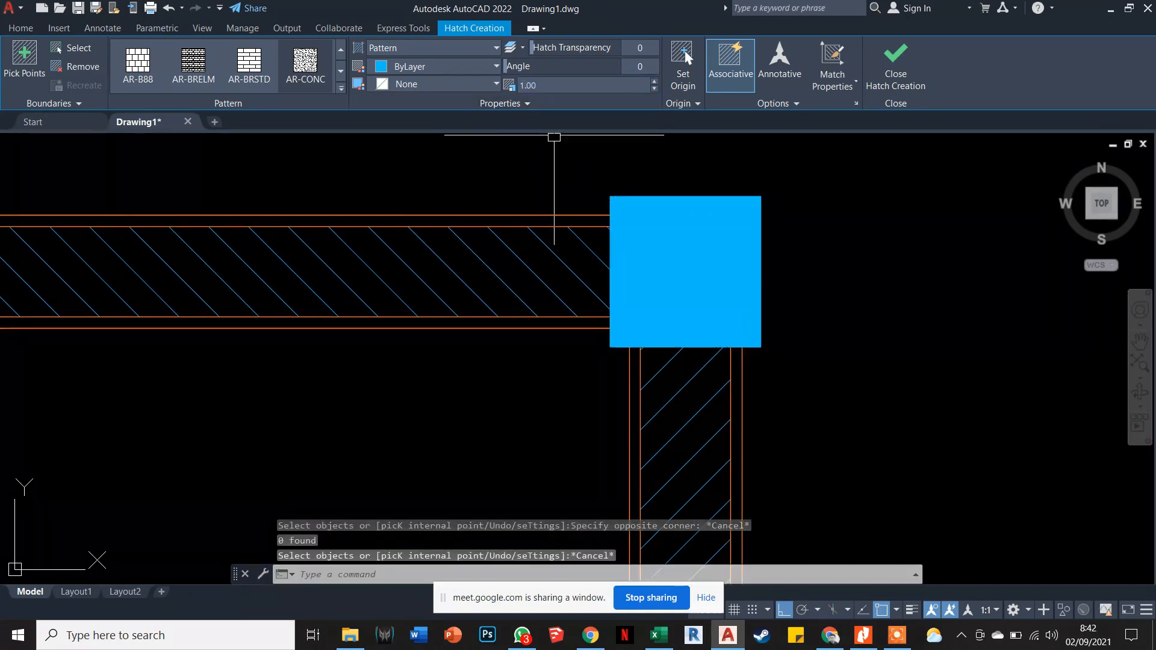
pyautogui.press('Escape')
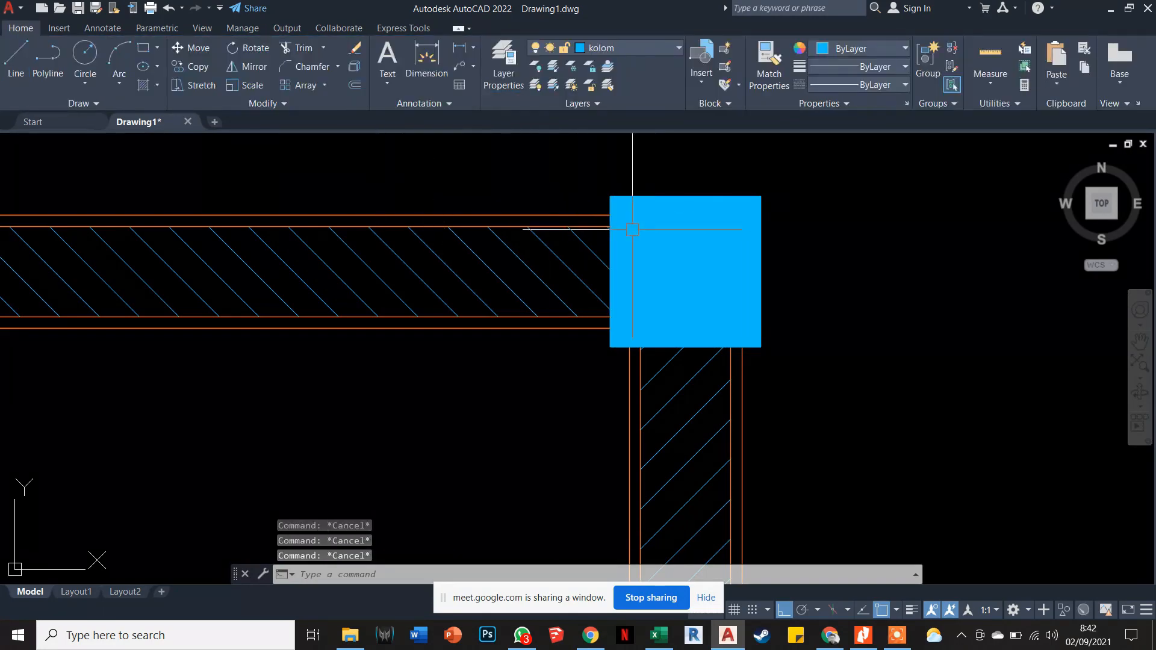
# Set the north-east column hatch's scale to 0.01 and reduce it further to 0.005.
pyautogui.click(642, 228)
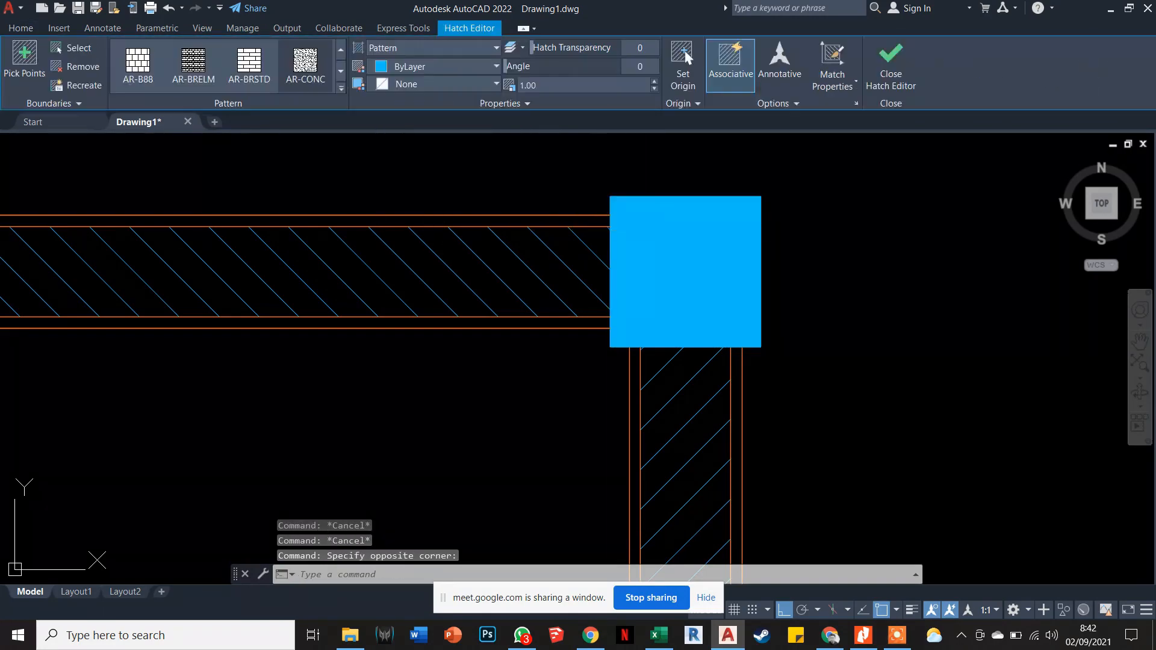
pyautogui.click(816, 171)
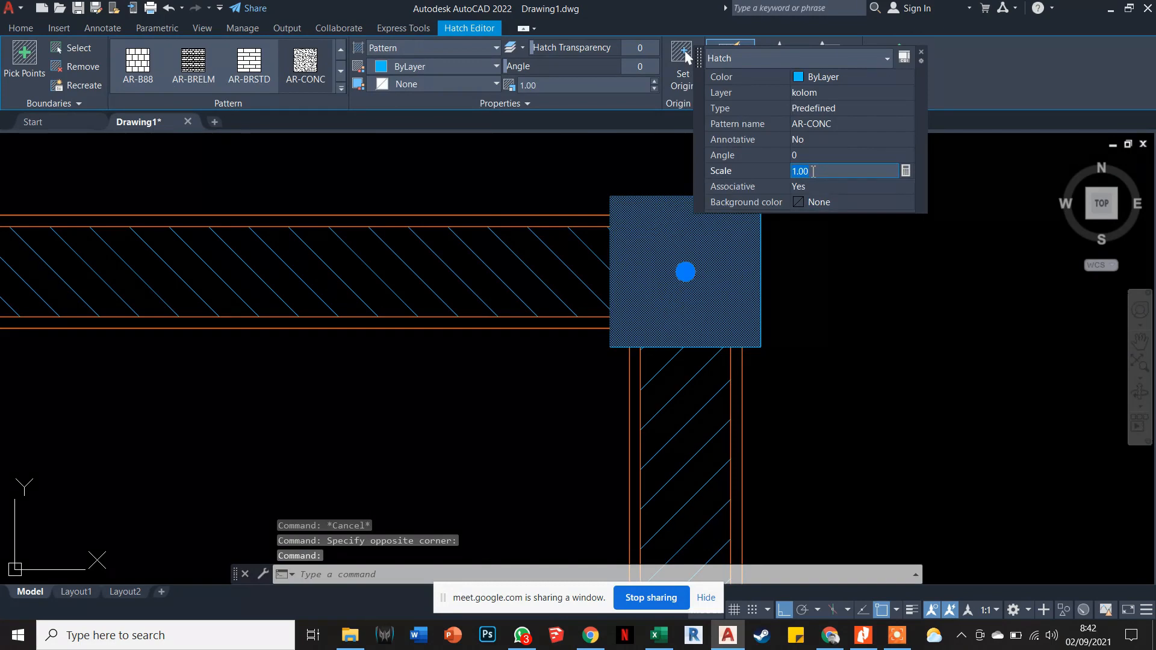
pyautogui.write('0.01')
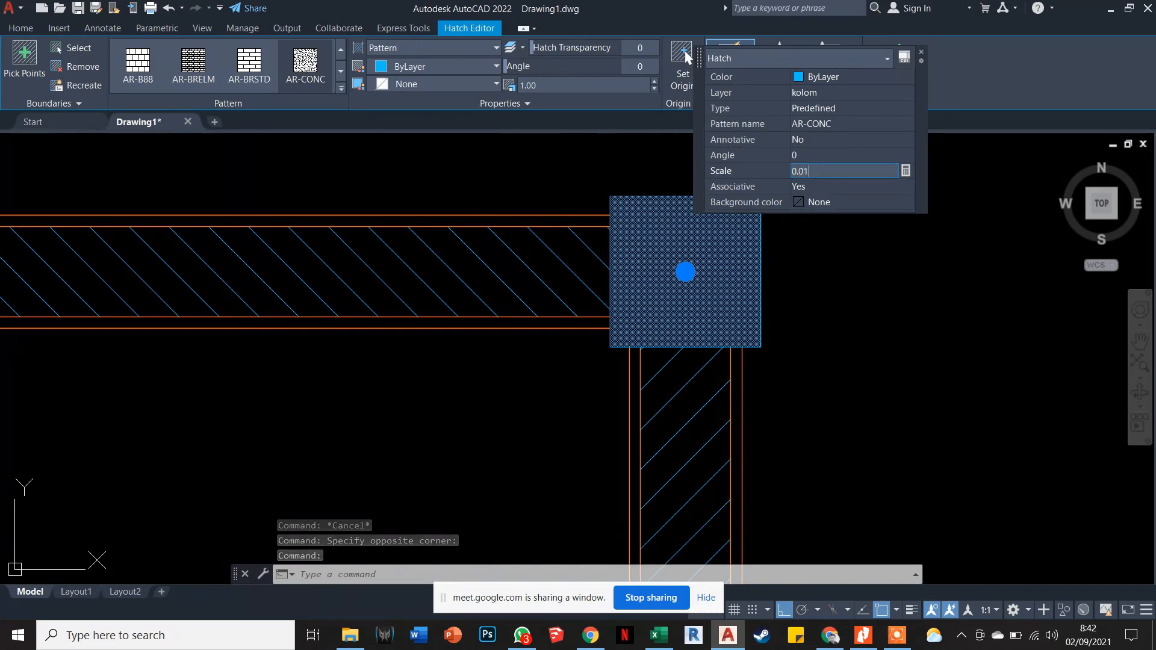
pyautogui.press('Return')
pyautogui.click(813, 172)
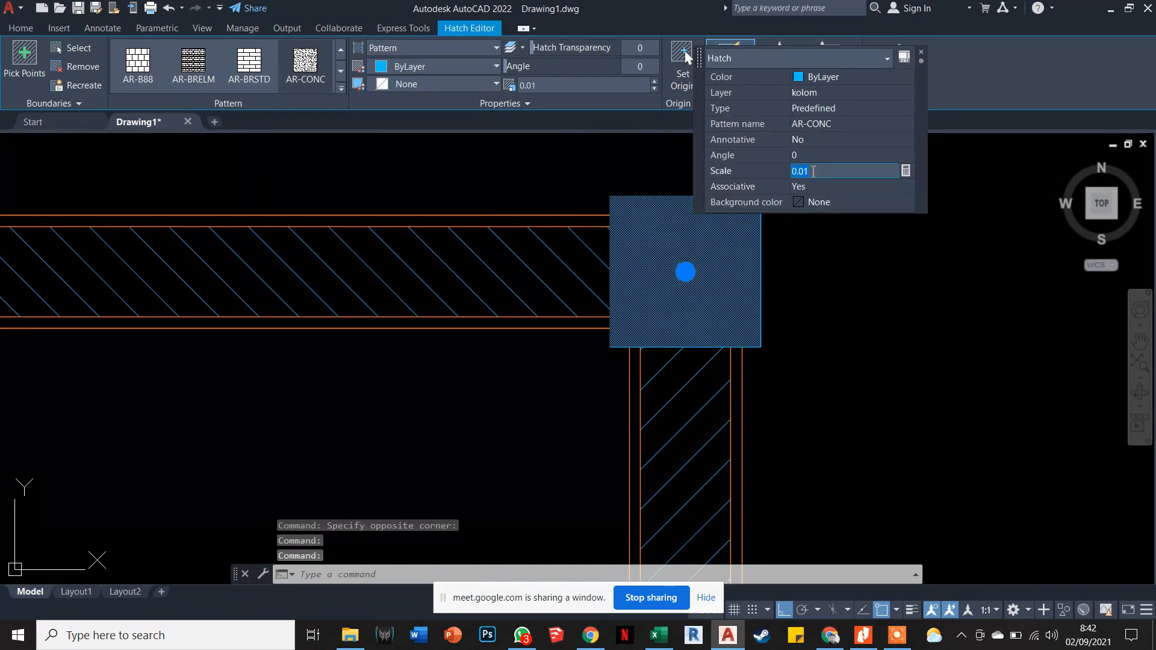
pyautogui.write('0.005')
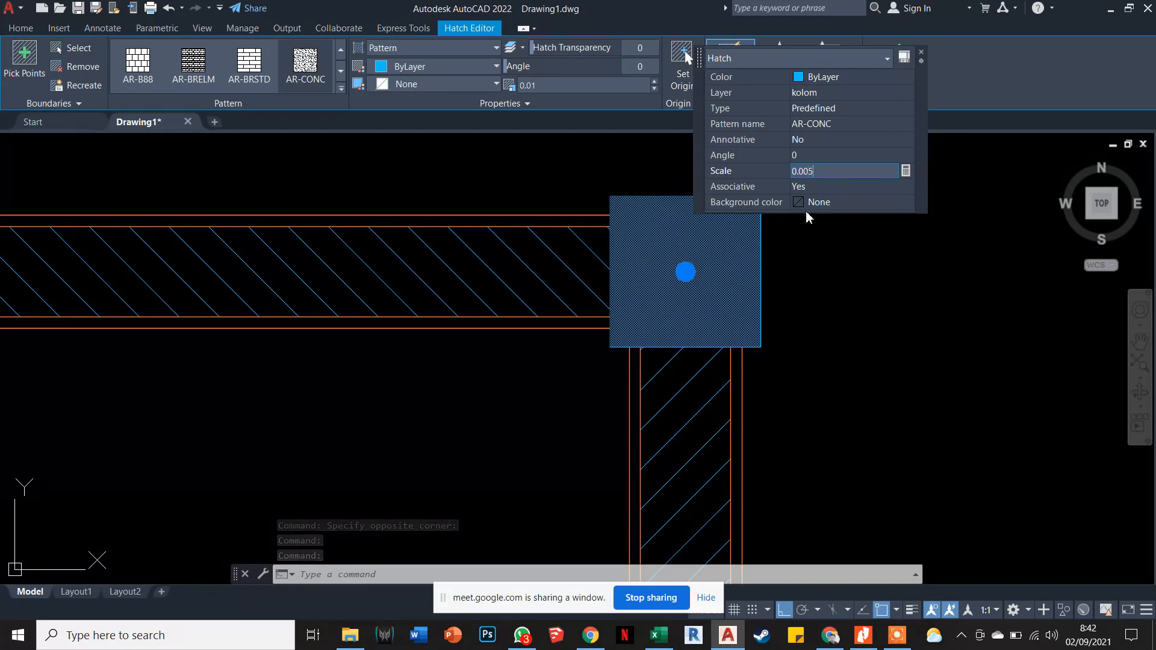
pyautogui.press('Return')
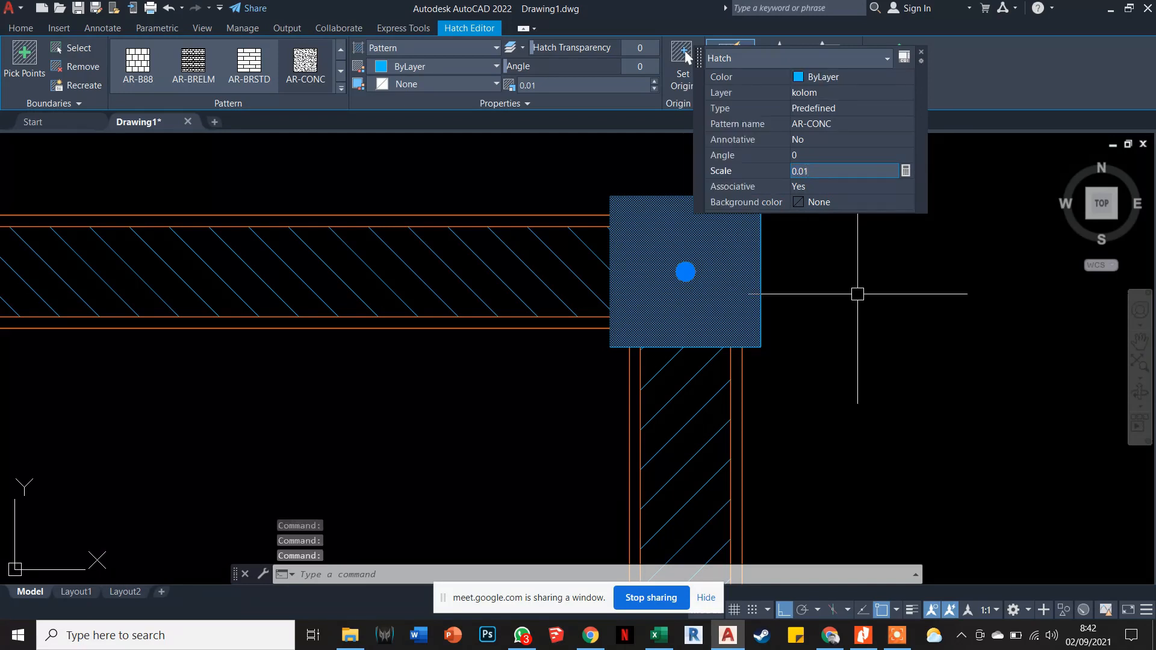
pyautogui.press('Escape')
pyautogui.click(715, 259)
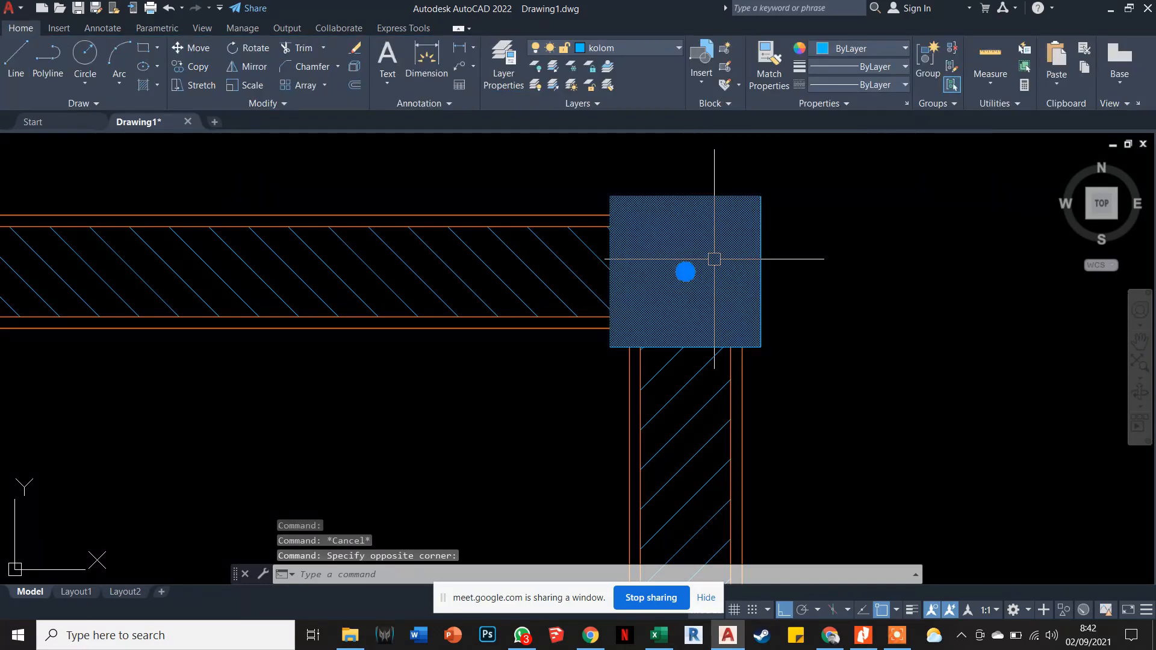
# Undo the accidental move of the north-east column's hatch.
pyautogui.click(714, 259)
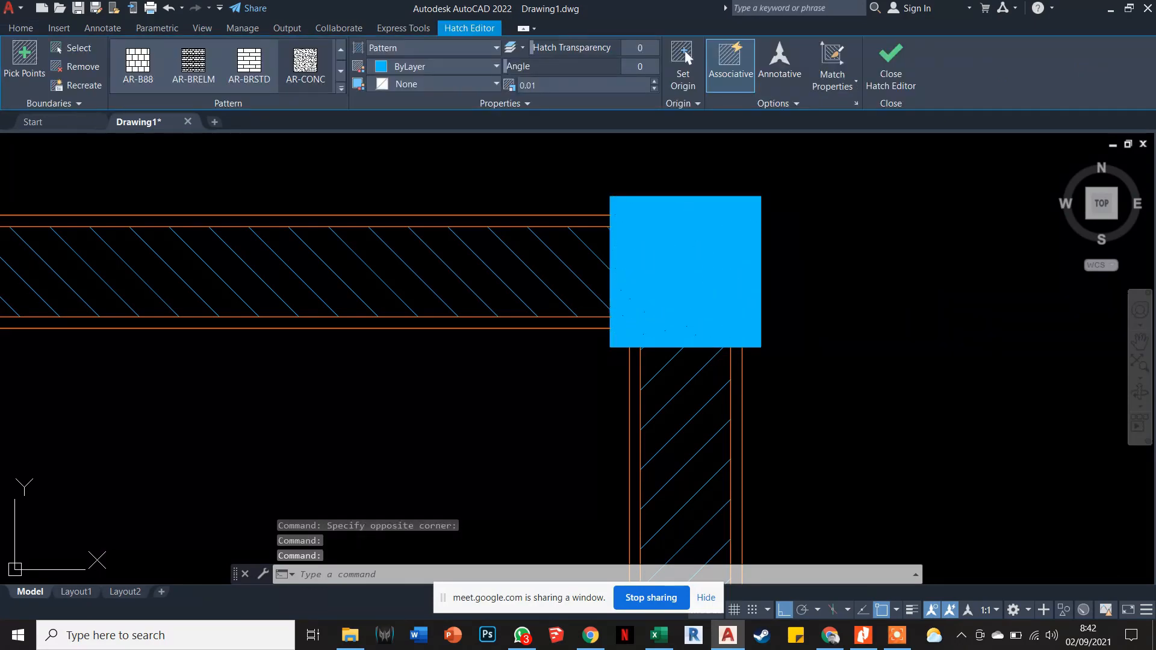
pyautogui.press('Escape')
pyautogui.scroll(2, 708, 231)
pyautogui.hotkey('ctrl', 'z')
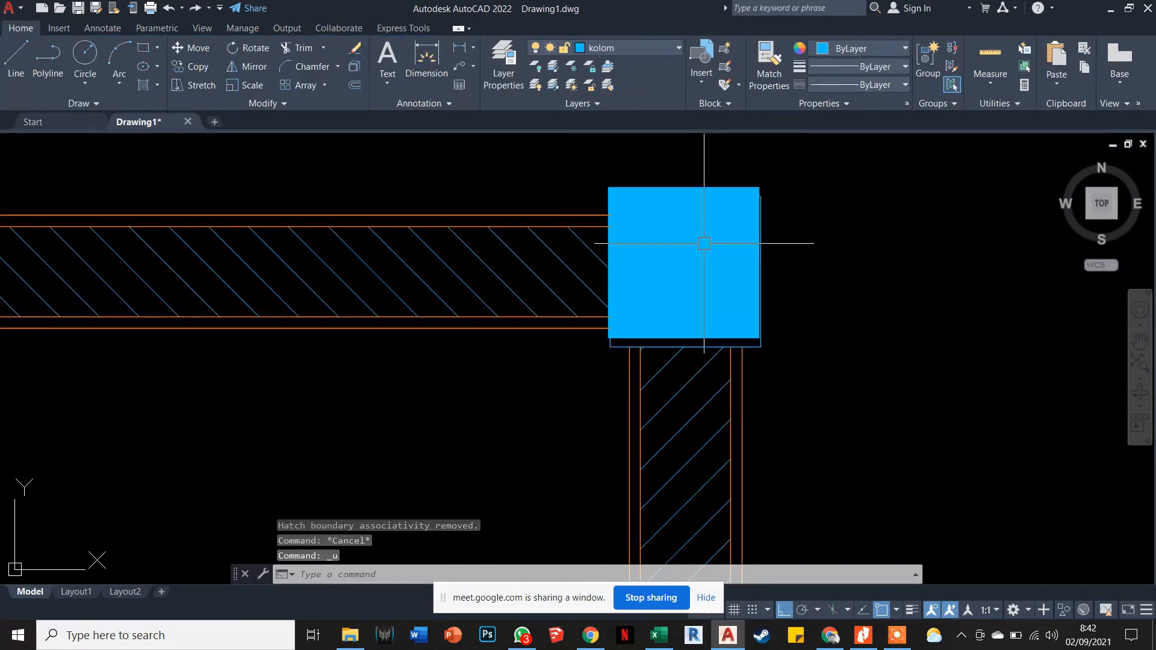
pyautogui.hotkey('ctrl', 'z')
# Set the north-east column hatch's scale to 10.
pyautogui.click(702, 277)
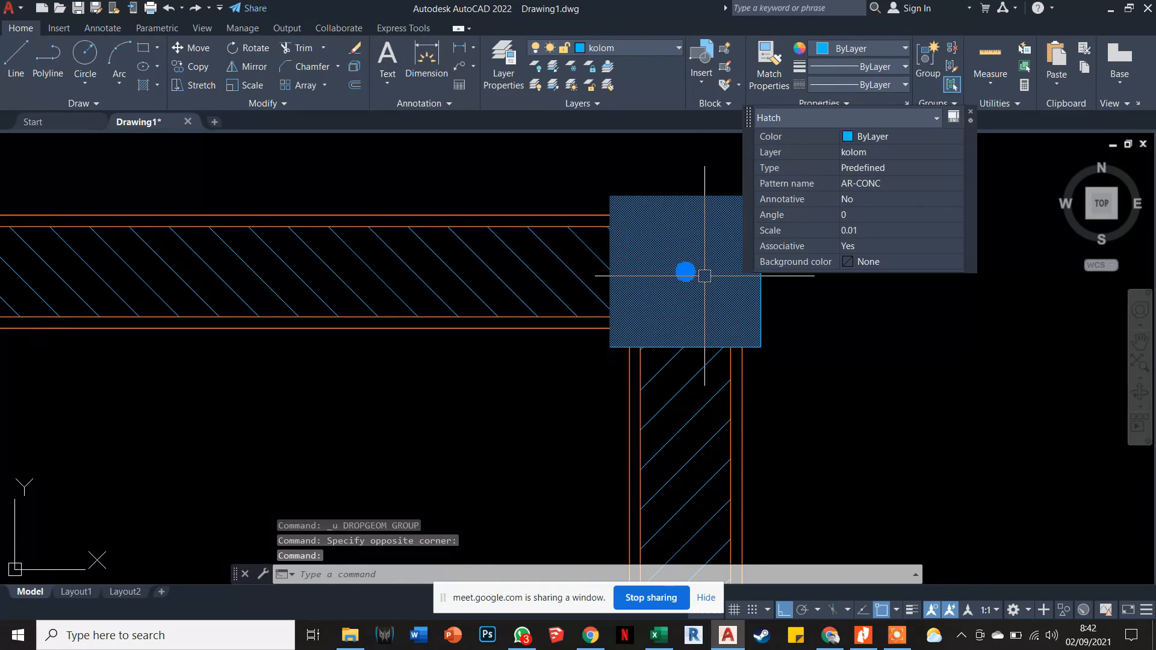
pyautogui.click(867, 234)
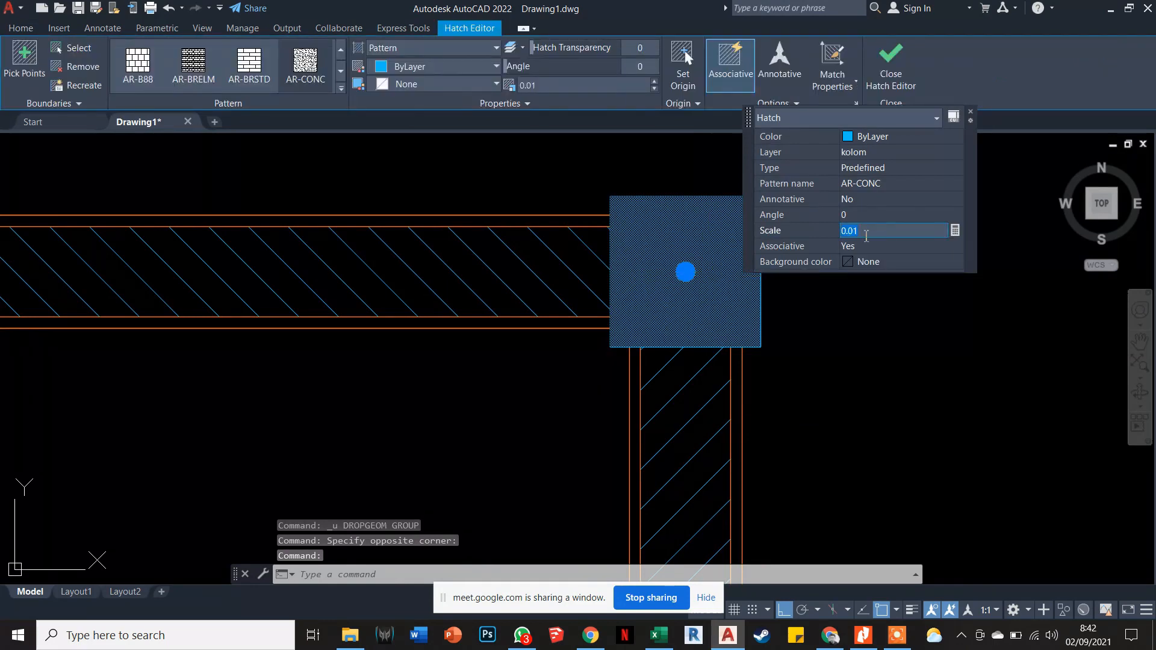
pyautogui.write('10')
pyautogui.press('Return')
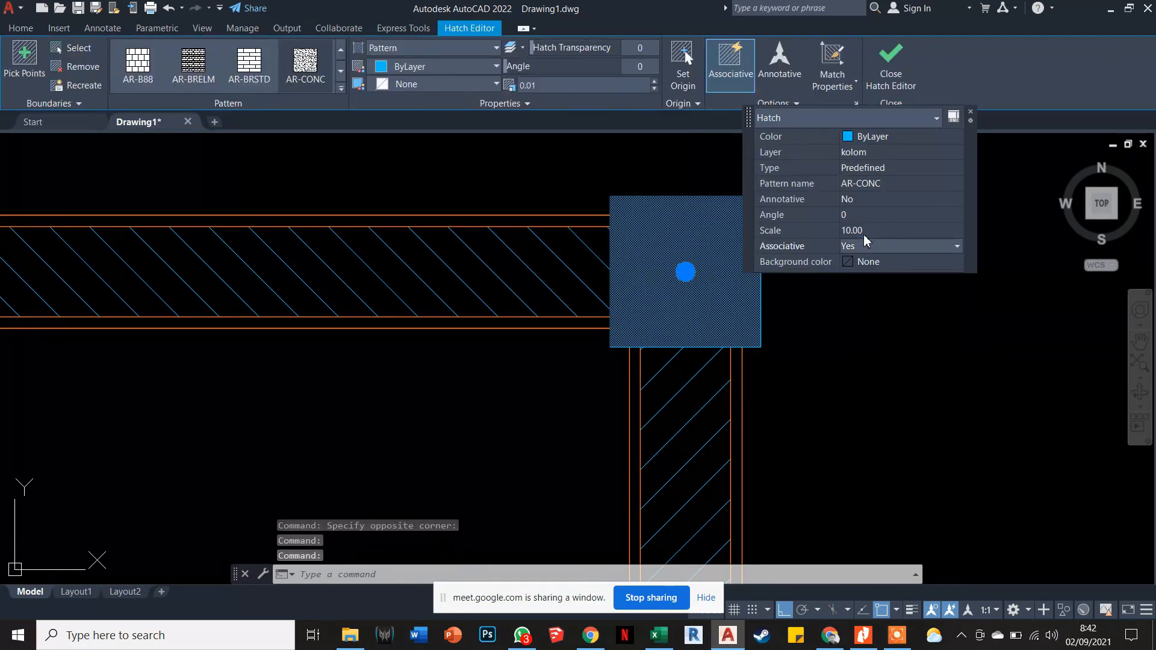
pyautogui.click(866, 232)
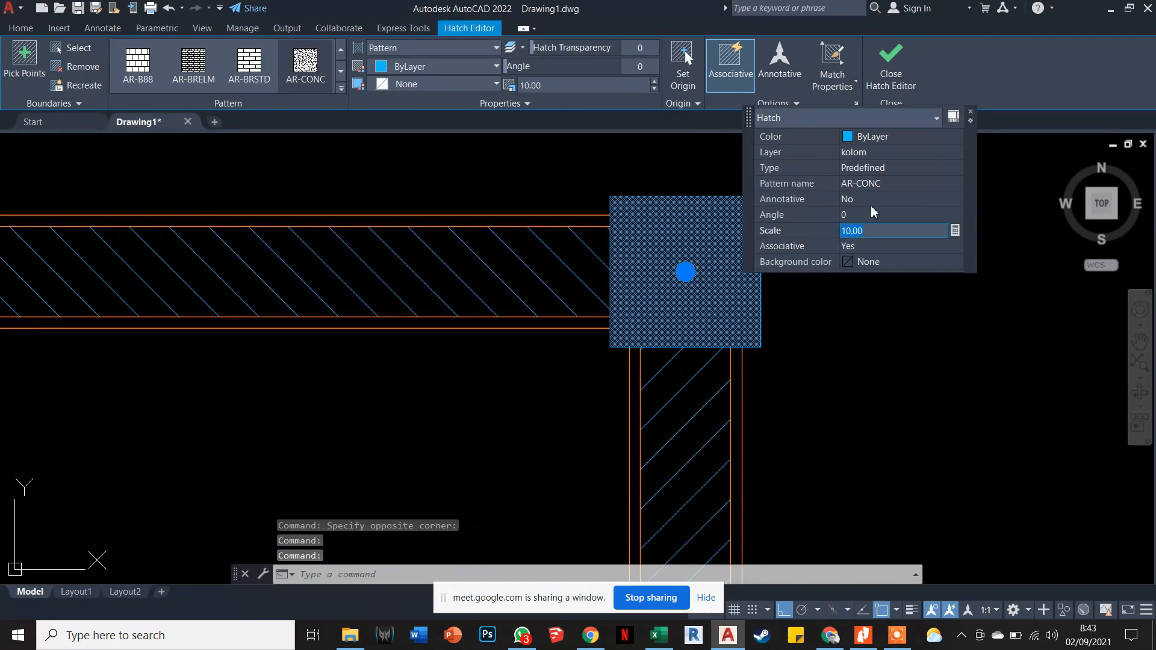
pyautogui.press('Escape')
pyautogui.press('Escape')
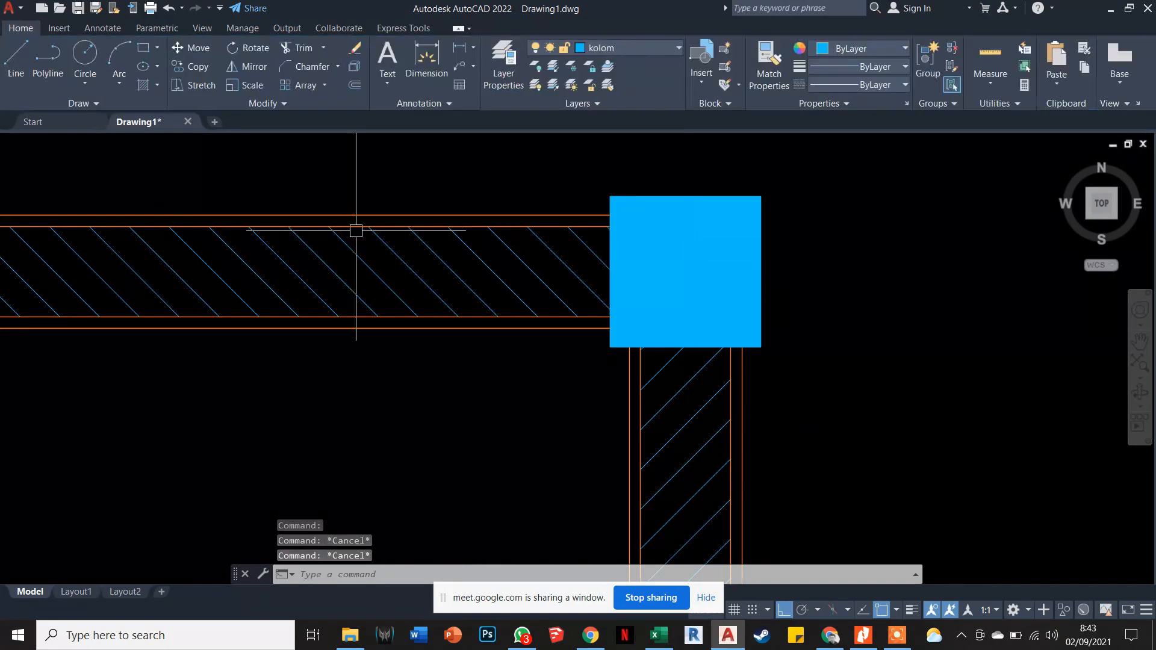
# Draw a freehand sample rectangle in the empty area east of the right room.
pyautogui.scroll(-5, 354, 230)
pyautogui.moveTo(173, 228); pyautogui.dragTo(635, 256, button='middle')
pyautogui.scroll(2, 382, 250)
pyautogui.scroll(-3, 382, 249)
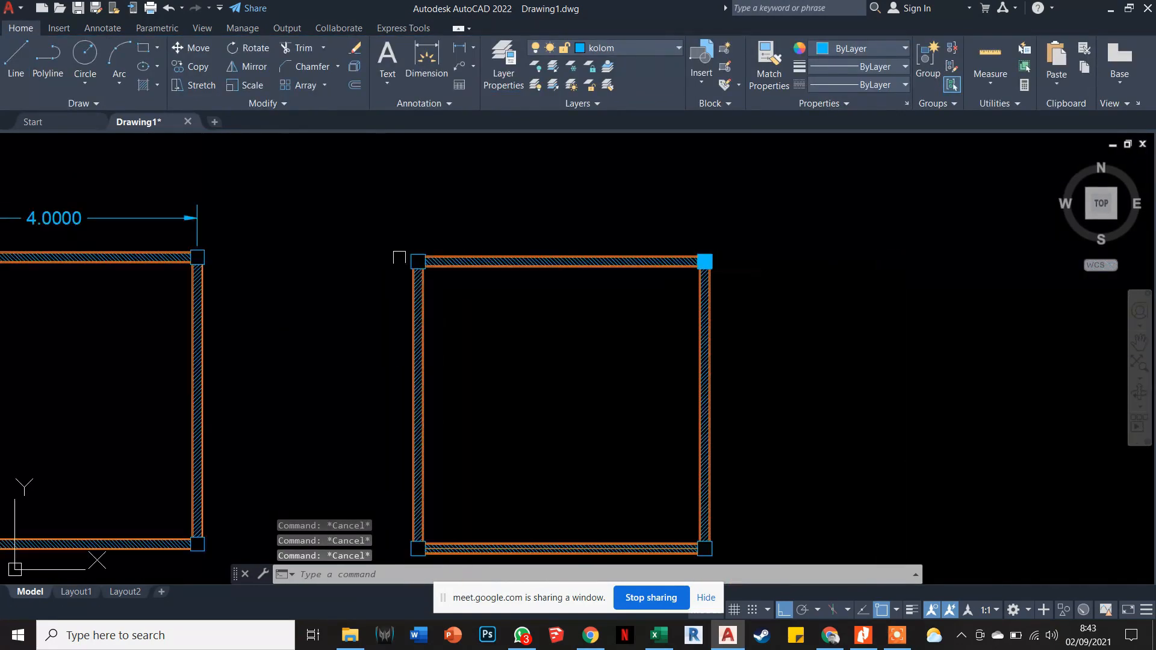
pyautogui.write('rec')
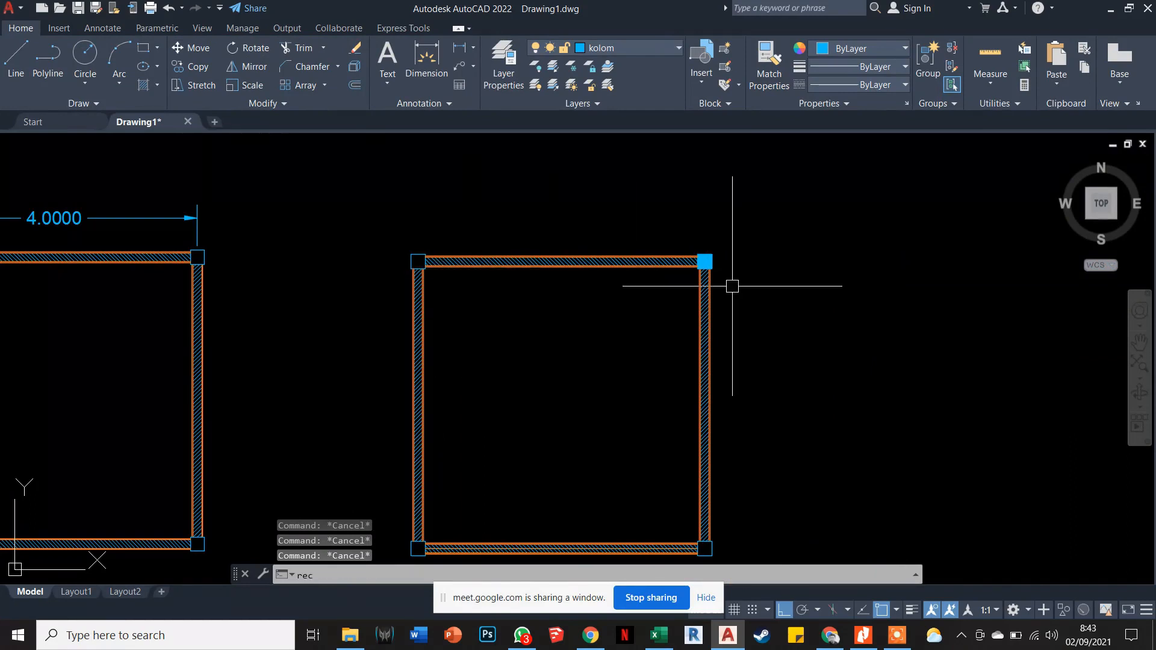
pyautogui.press('Return')
pyautogui.click(776, 393)
pyautogui.click(899, 273)
# Hatch the sample rectangle with the AR-CONC pattern at scale 1 by selecting its outline as the boundary.
pyautogui.write('h')
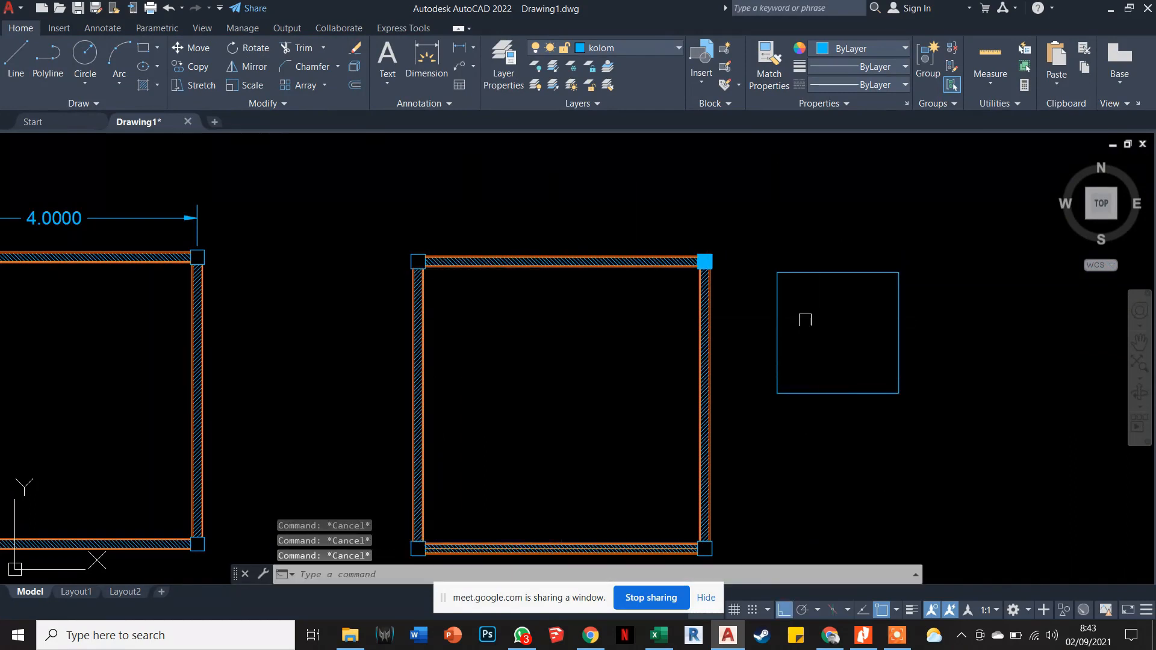
pyautogui.press('Return')
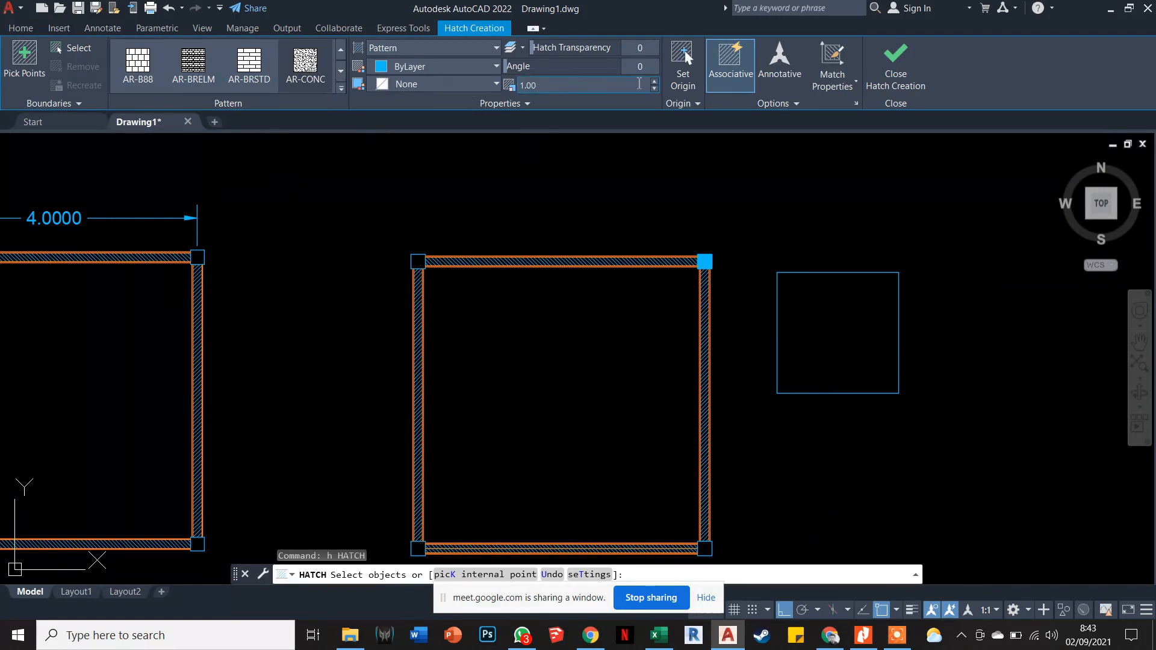
pyautogui.click(71, 48)
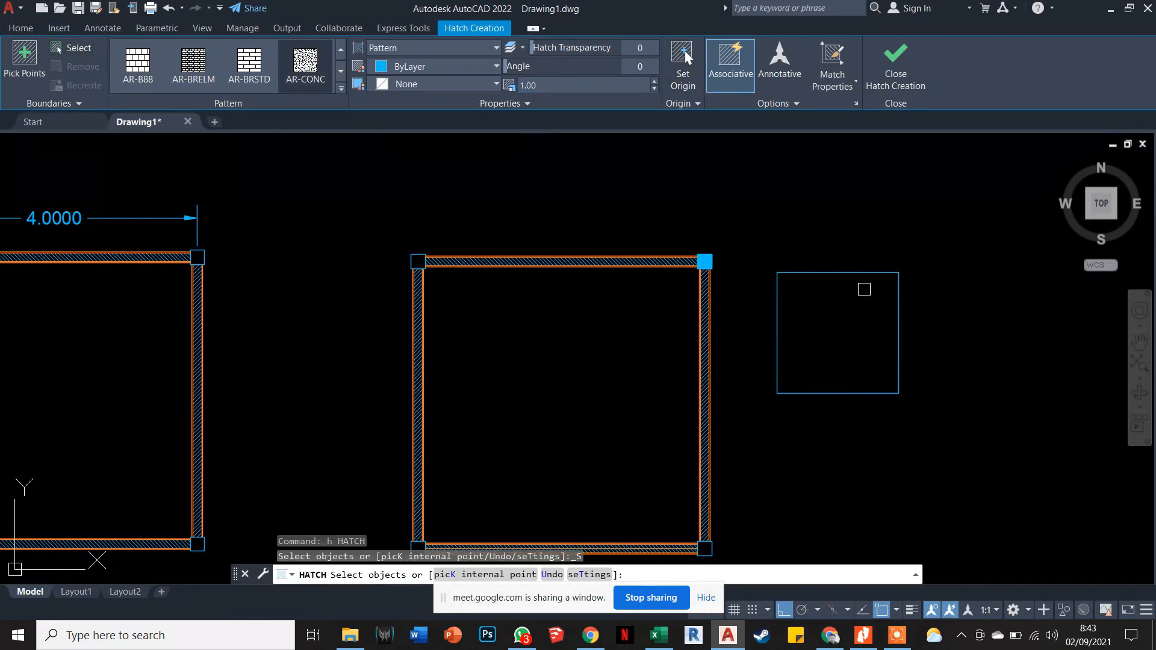
pyautogui.click(859, 273)
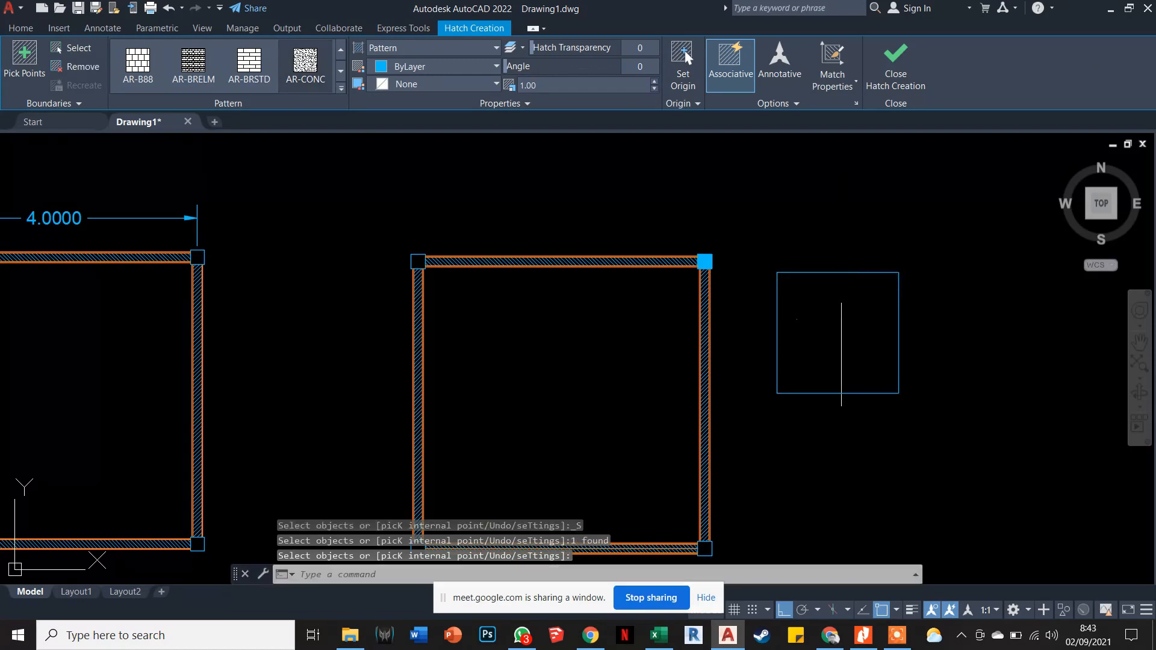
pyautogui.press('Escape')
pyautogui.scroll(2, 783, 323)
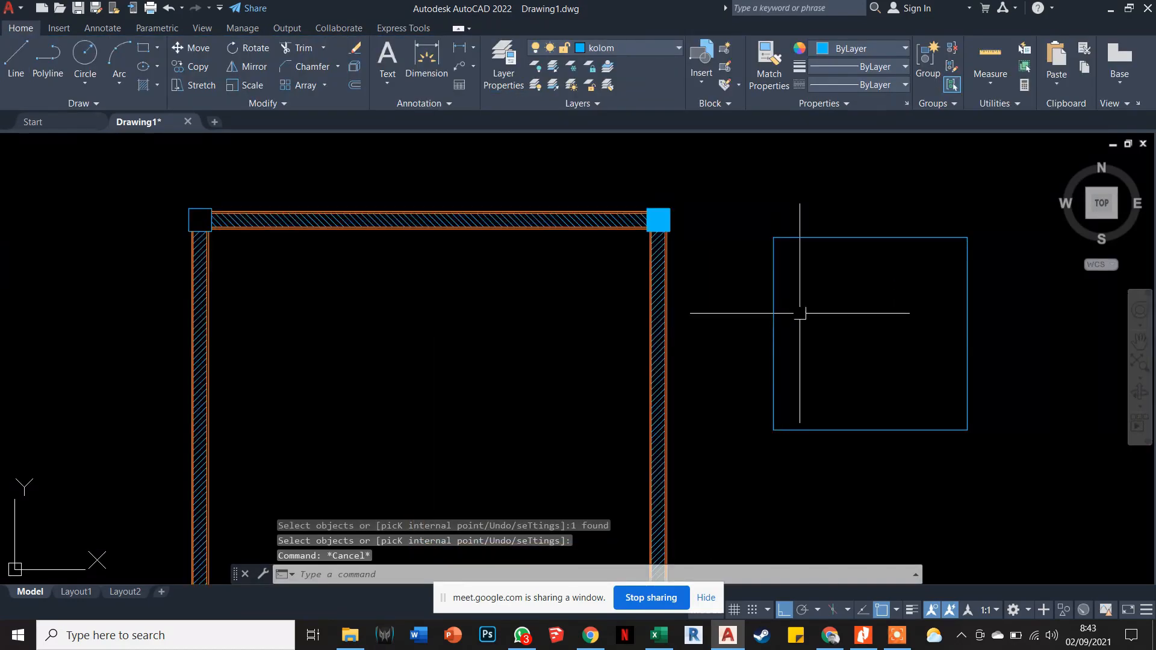
# Set the sample rectangle hatch's scale to 0.01.
pyautogui.click(799, 313)
pyautogui.click(801, 313)
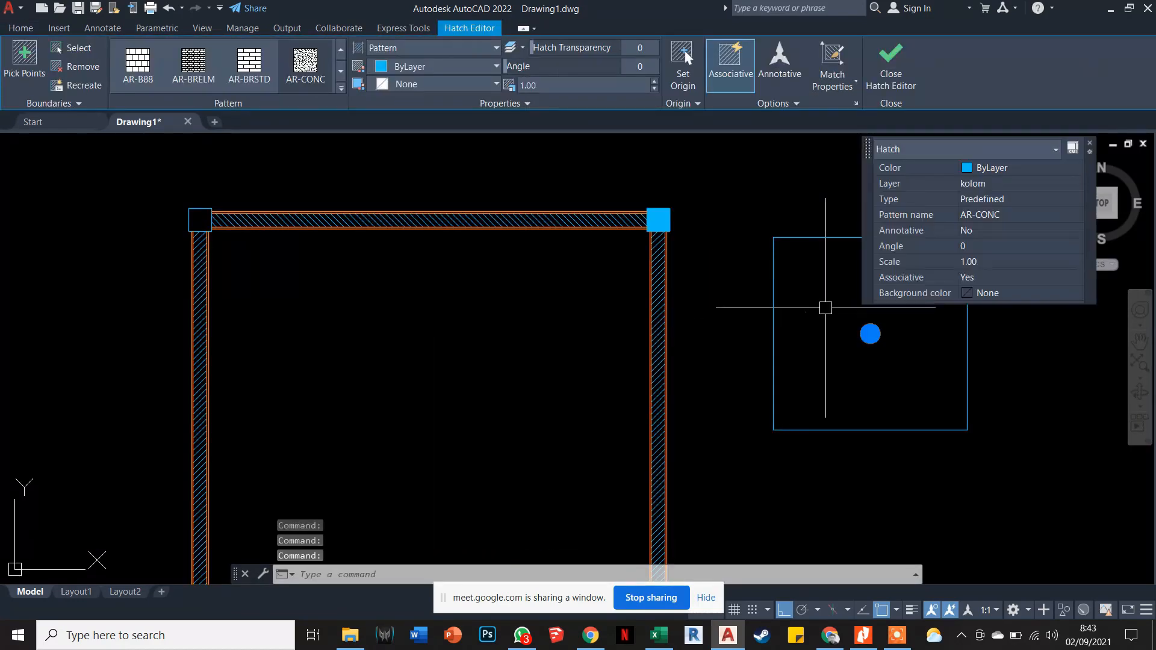
pyautogui.click(982, 263)
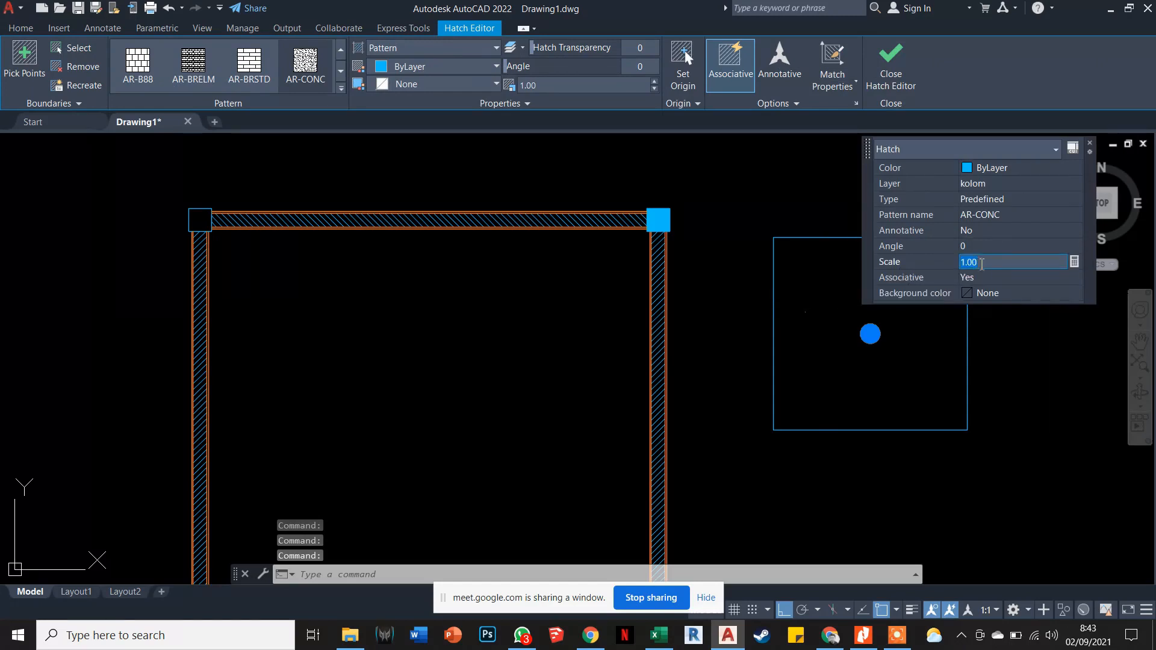
pyautogui.write('0.0')
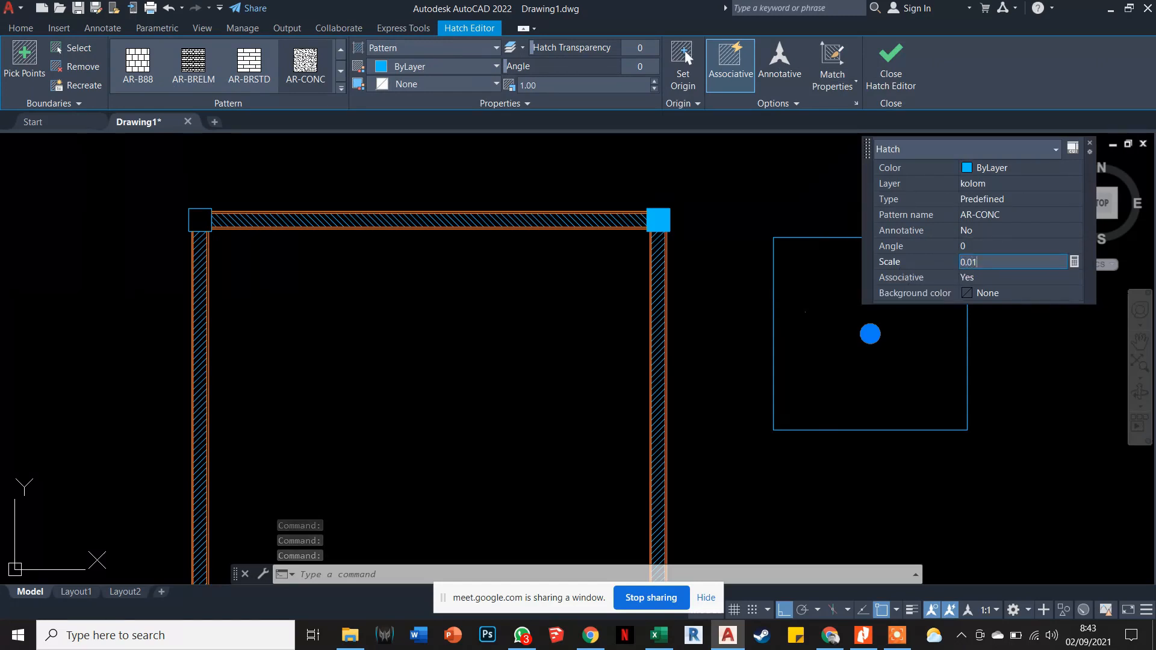
pyautogui.press('Return')
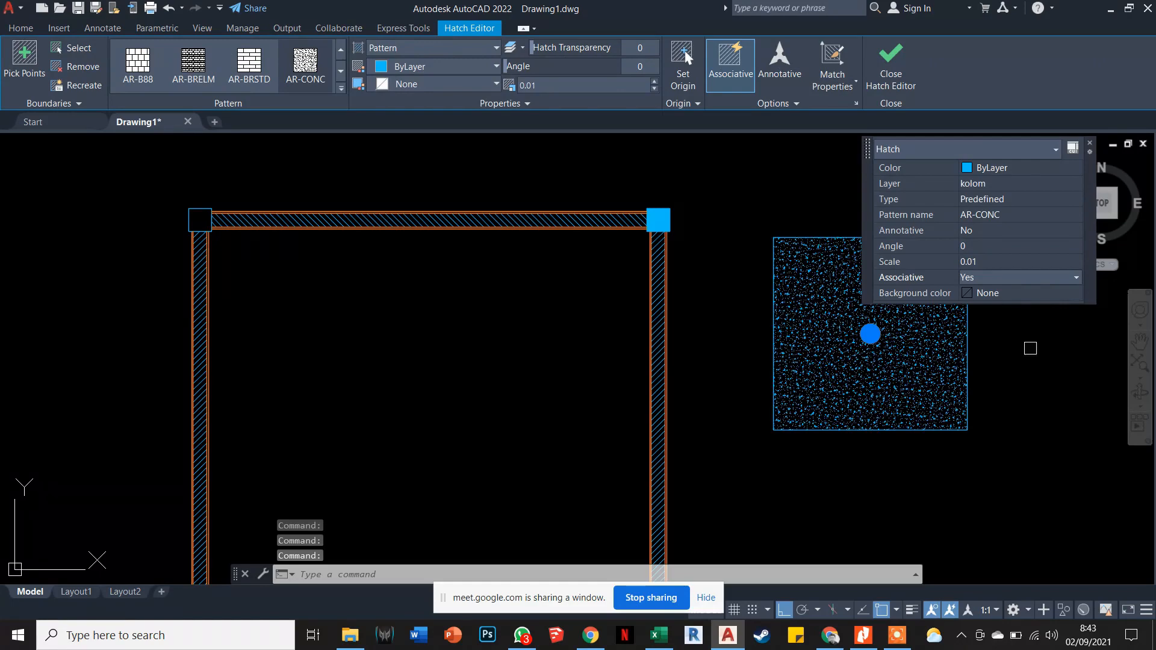
pyautogui.click(1030, 349)
pyautogui.press('Escape')
pyautogui.press('Escape')
pyautogui.scroll(2, 1024, 357)
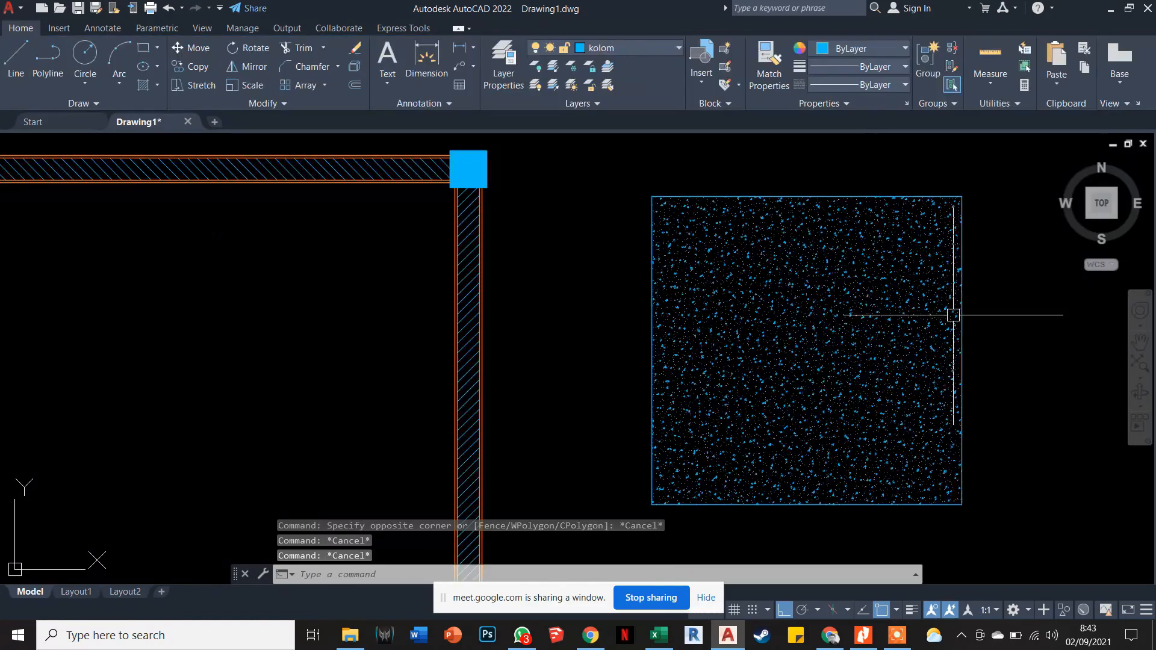
pyautogui.press('Escape')
pyautogui.press('Escape')
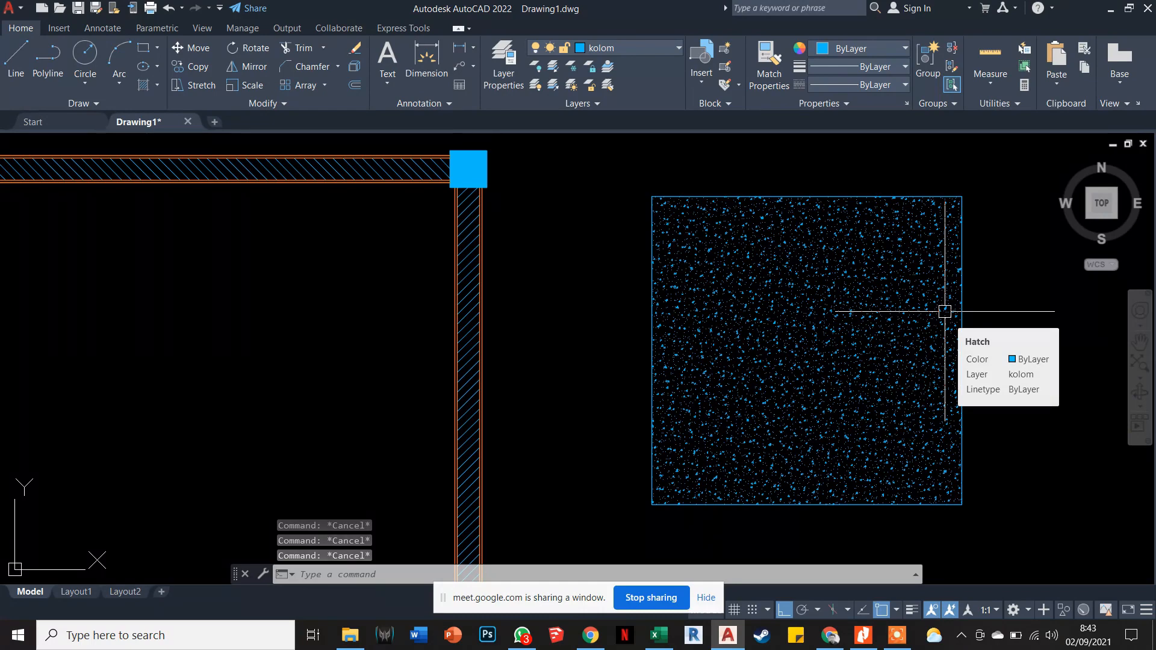
# Match the sample rectangle's hatch properties onto the solid-looking hatch of the right room's north-east column.
pyautogui.write('ma')
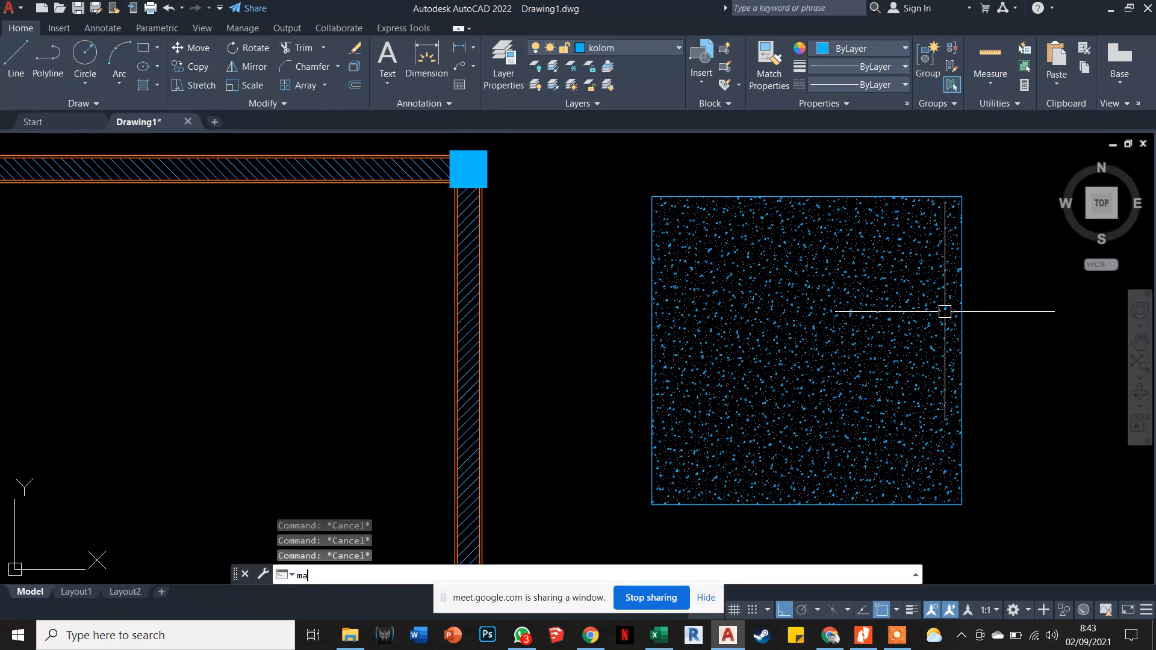
pyautogui.press('Return')
pyautogui.click(812, 325)
pyautogui.click(471, 169)
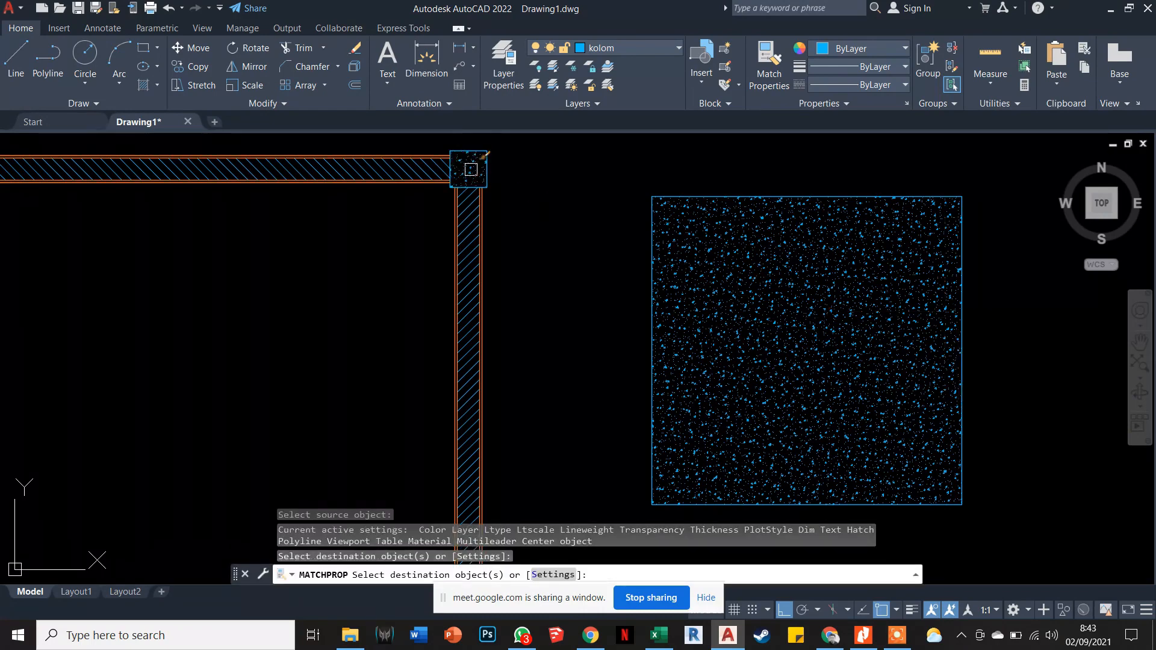
pyautogui.press('Escape')
pyautogui.press('Escape')
pyautogui.scroll(-2, 620, 224)
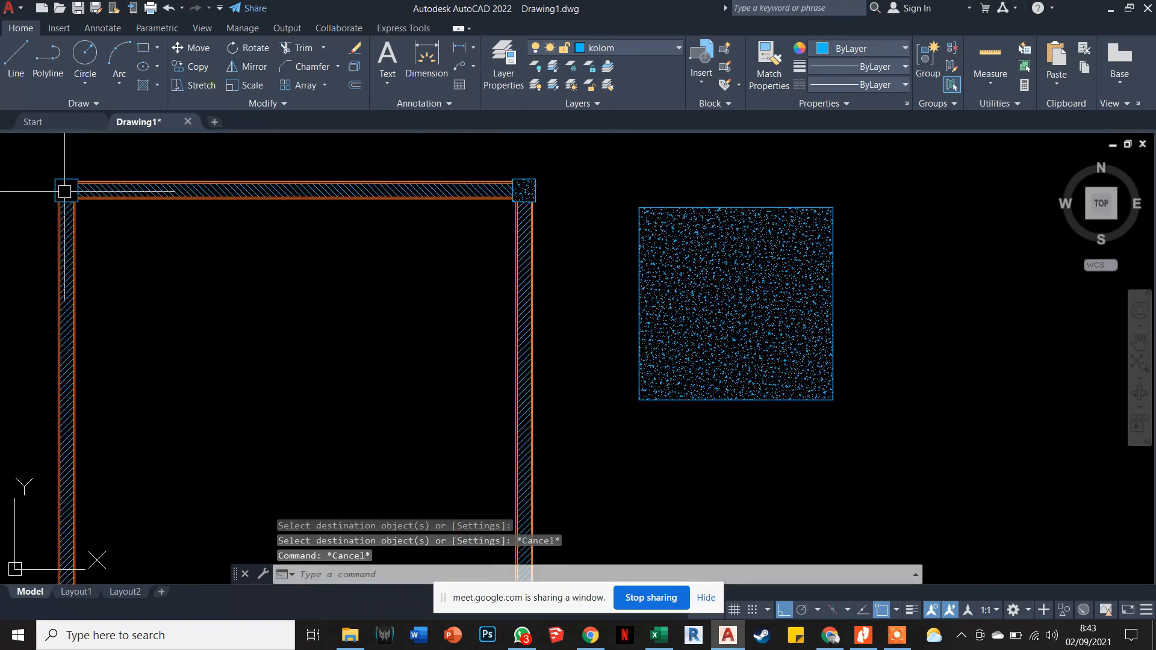
# Delete the sample rectangle together with its hatch.
pyautogui.scroll(2, 544, 176)
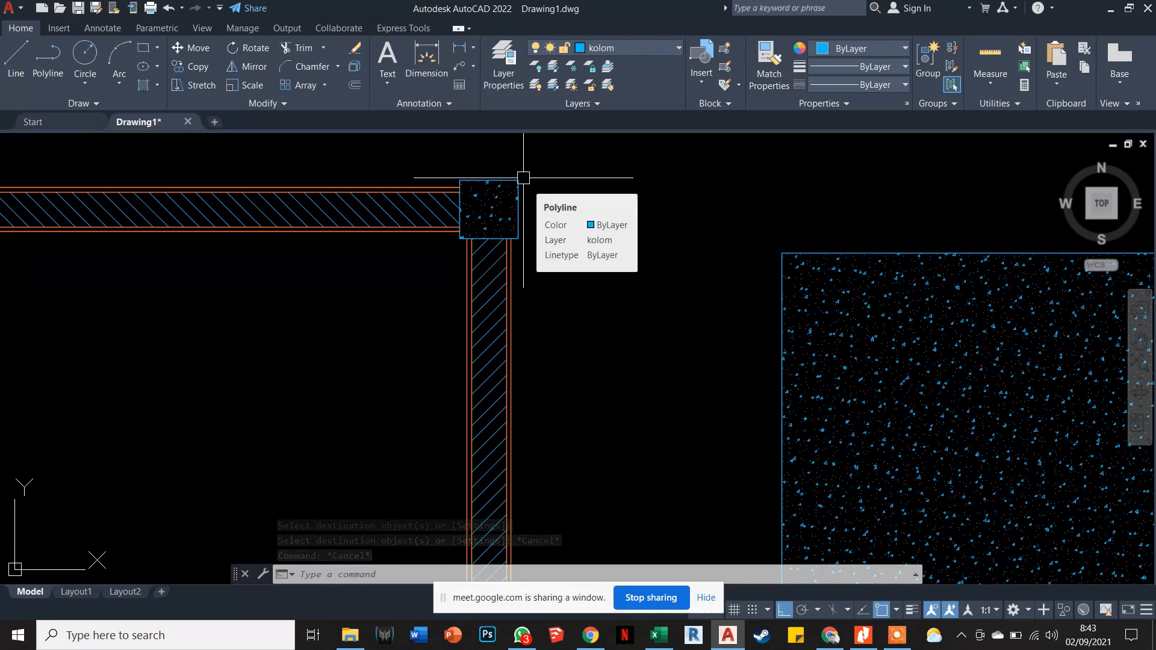
pyautogui.scroll(-2, 670, 306)
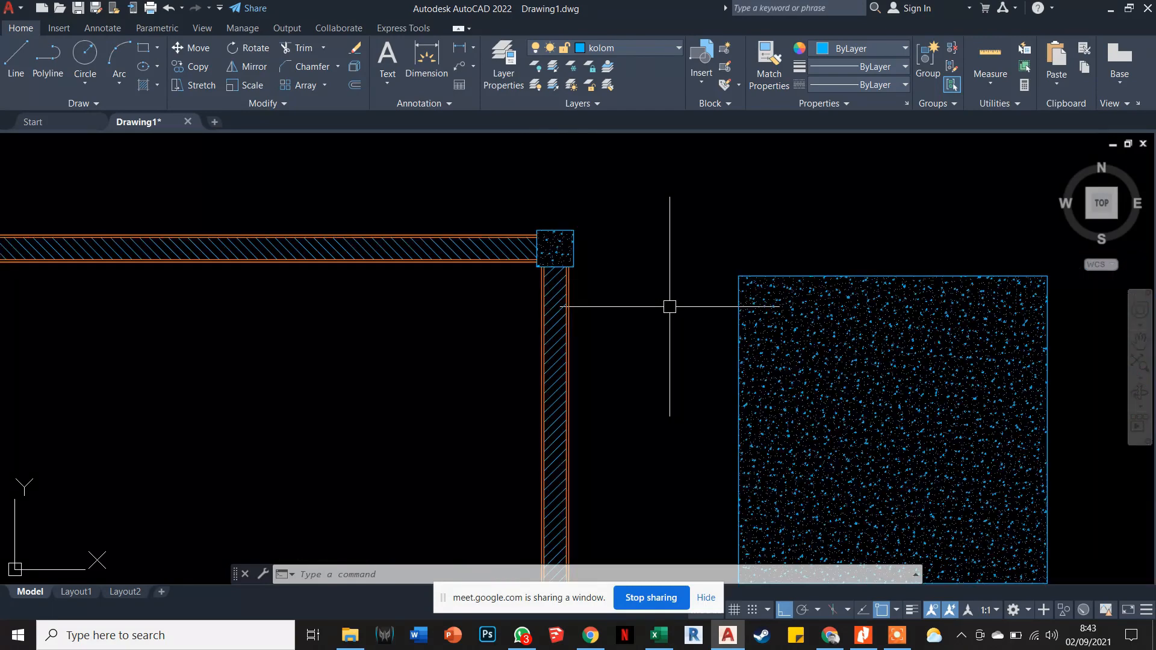
pyautogui.scroll(-2, 670, 306)
pyautogui.click(735, 269)
pyautogui.click(704, 291)
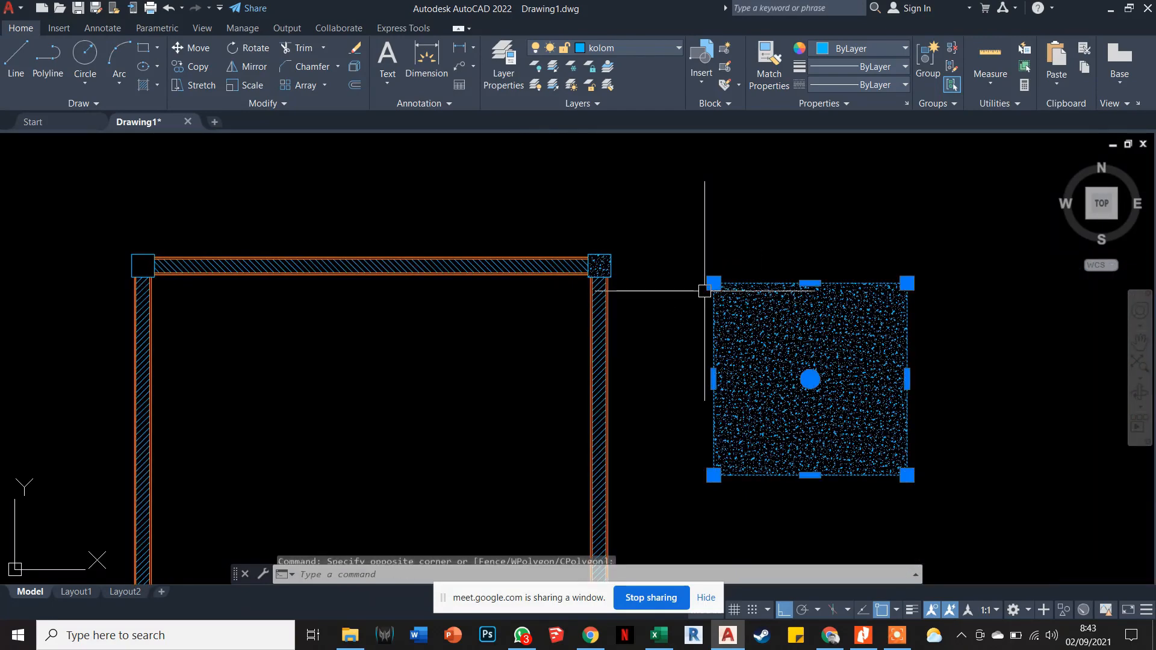
pyautogui.press('Delete')
# Examine the north-east column's AR-CONC hatch up close, including its pattern density and hatch settings.
pyautogui.scroll(3, 590, 262)
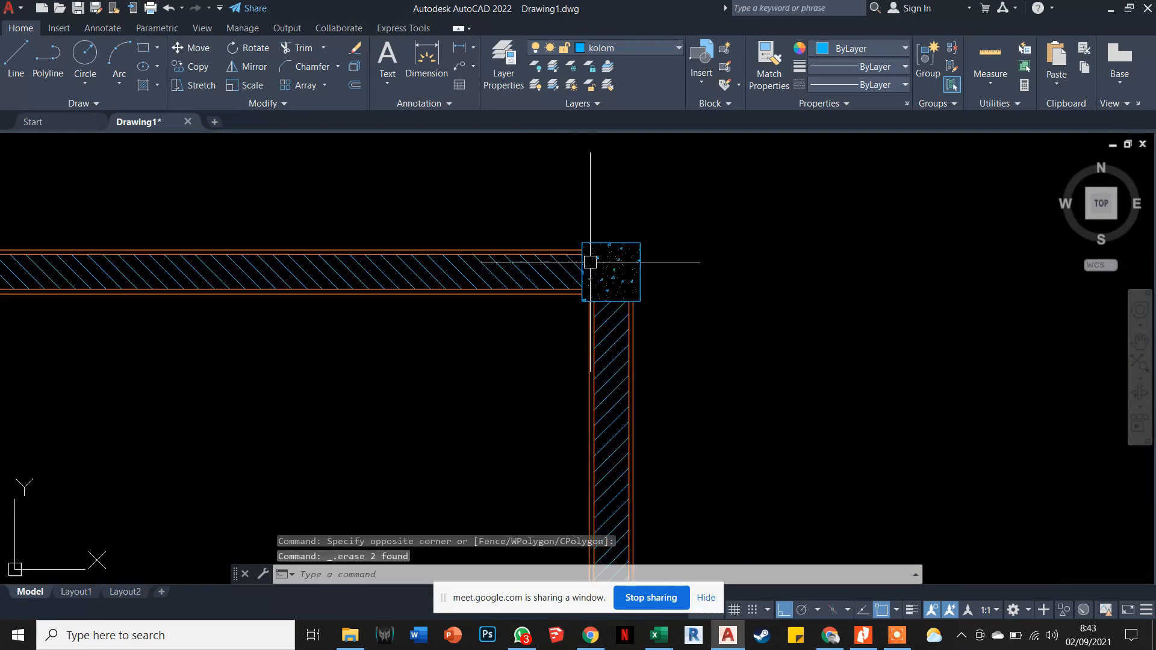
pyautogui.scroll(2, 617, 283)
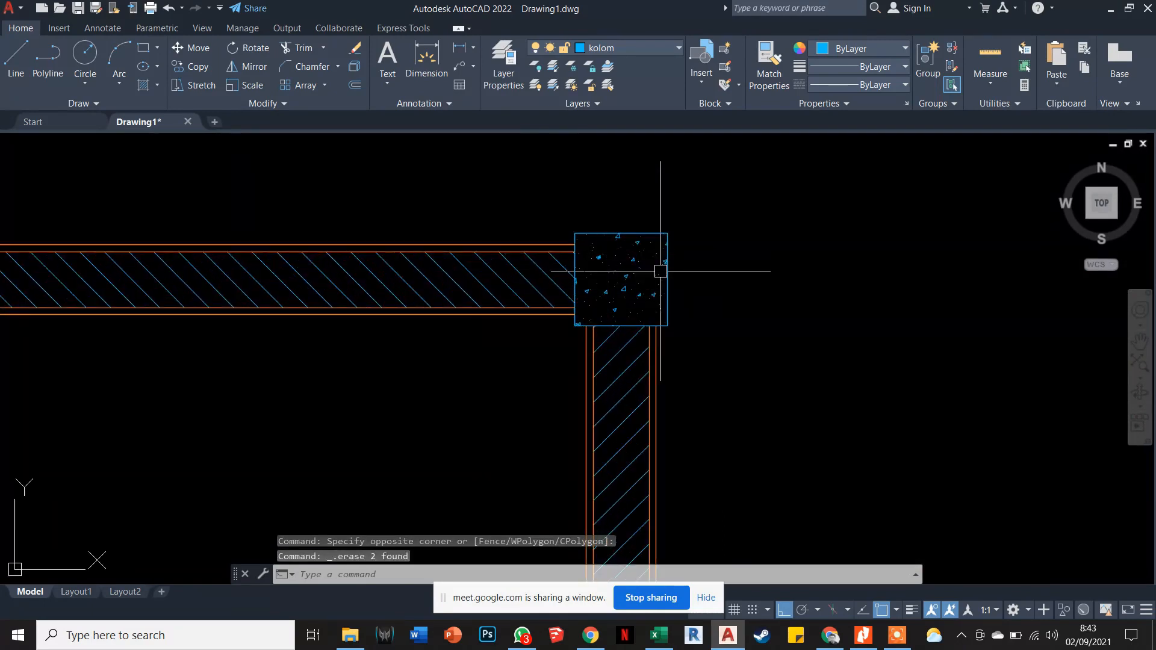
pyautogui.press('Escape')
pyautogui.press('Escape')
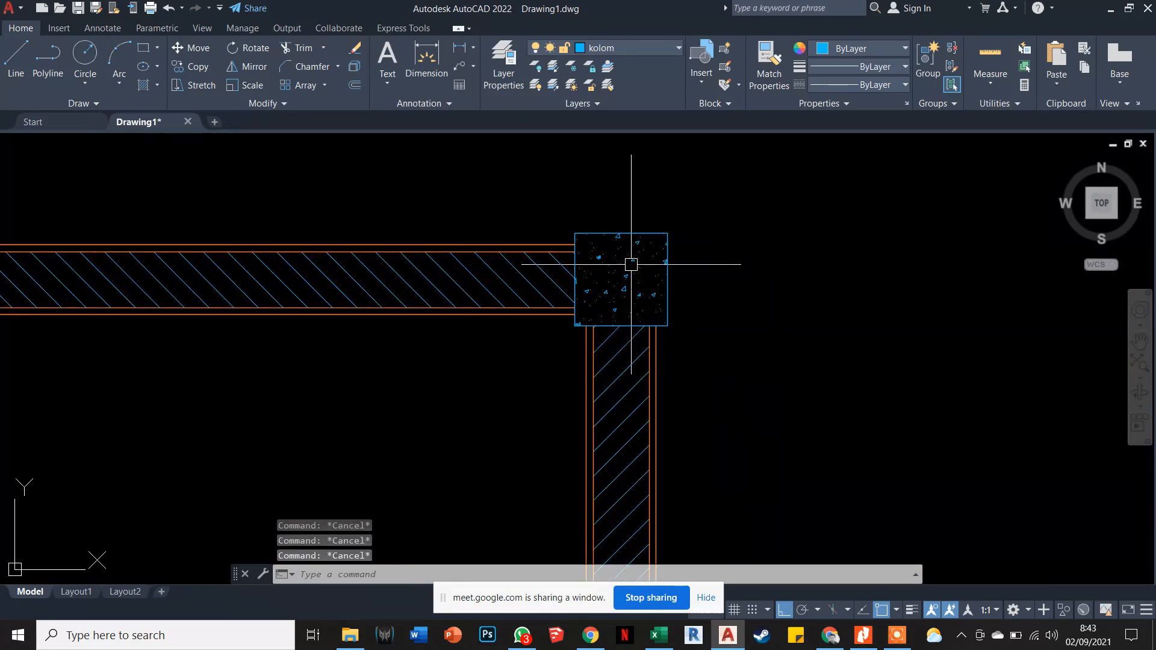
pyautogui.scroll(4, 629, 265)
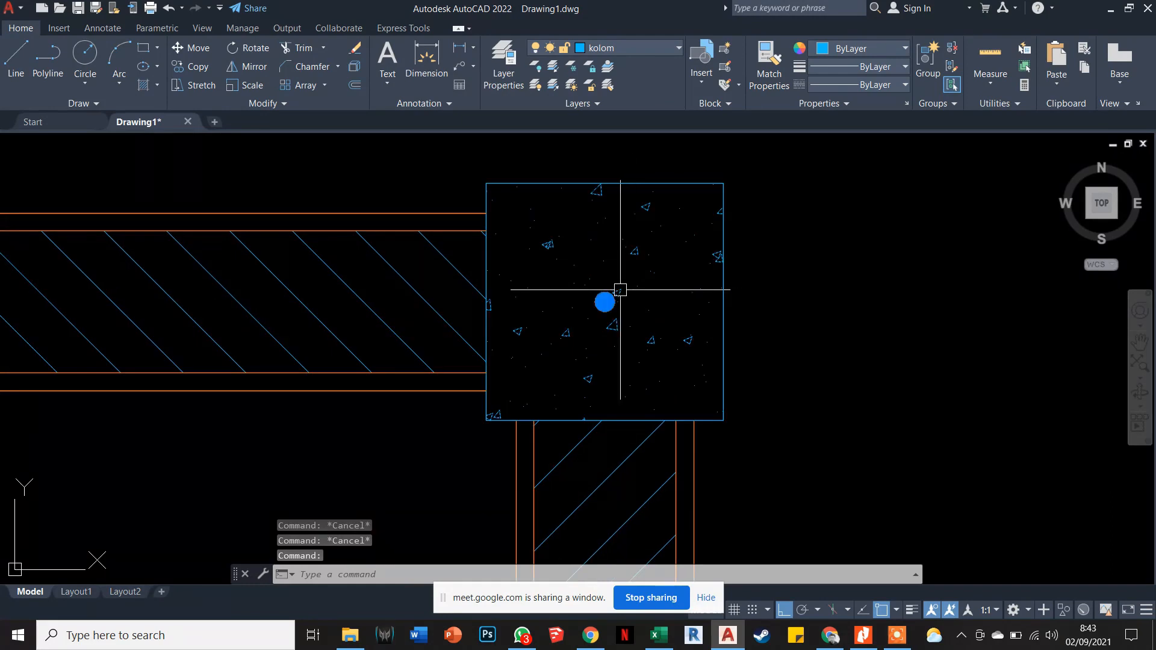
pyautogui.click(620, 289)
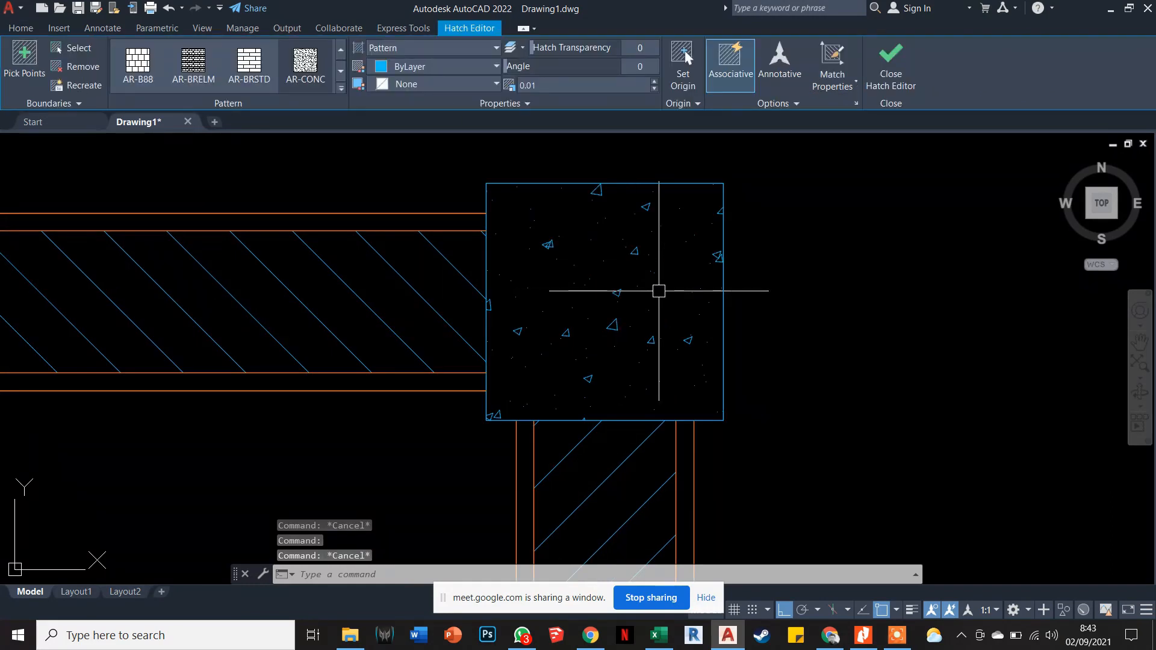
pyautogui.press('Escape')
pyautogui.scroll(2, 626, 289)
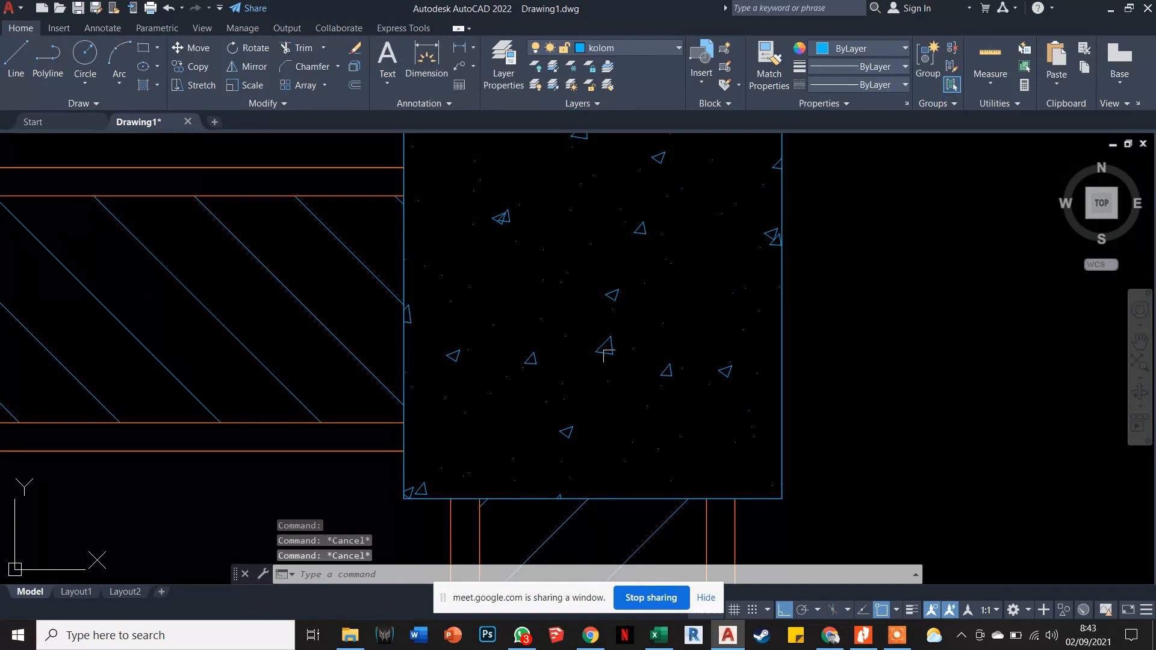
pyautogui.scroll(-8, 593, 386)
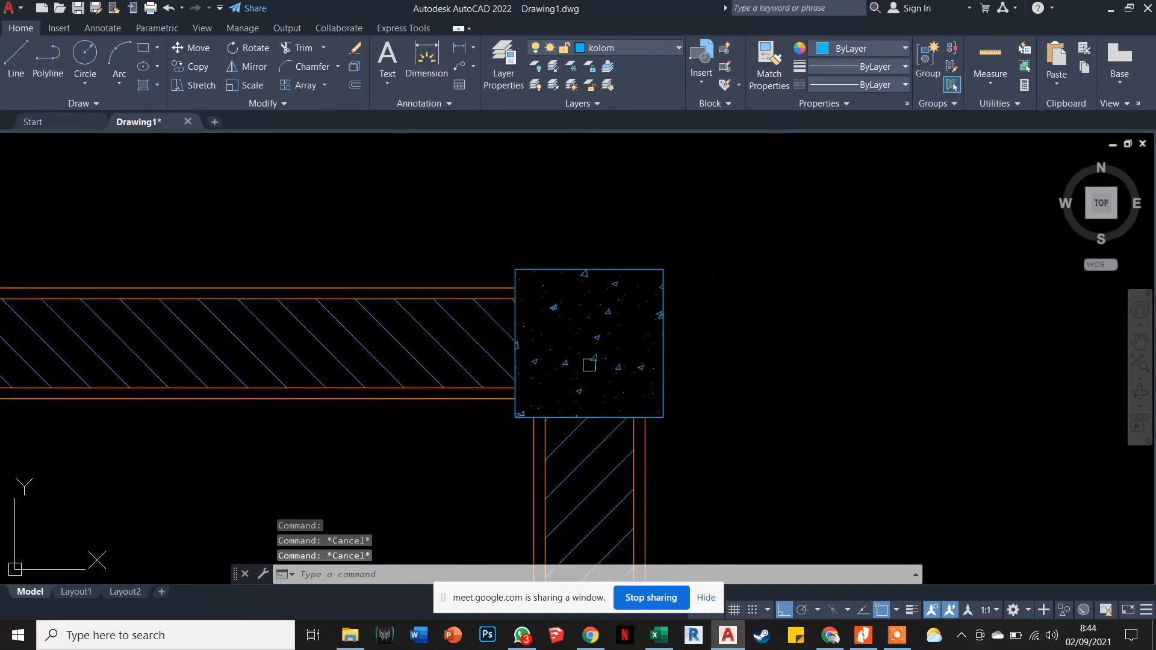
pyautogui.moveTo(595, 407)
pyautogui.mouseDown(button='middle')
pyautogui.moveTo(681, 323)
pyautogui.moveTo(673, 303)
pyautogui.mouseUp(button='middle')
pyautogui.scroll(-3, 683, 337)
pyautogui.scroll(3, 684, 349)
pyautogui.click(669, 258)
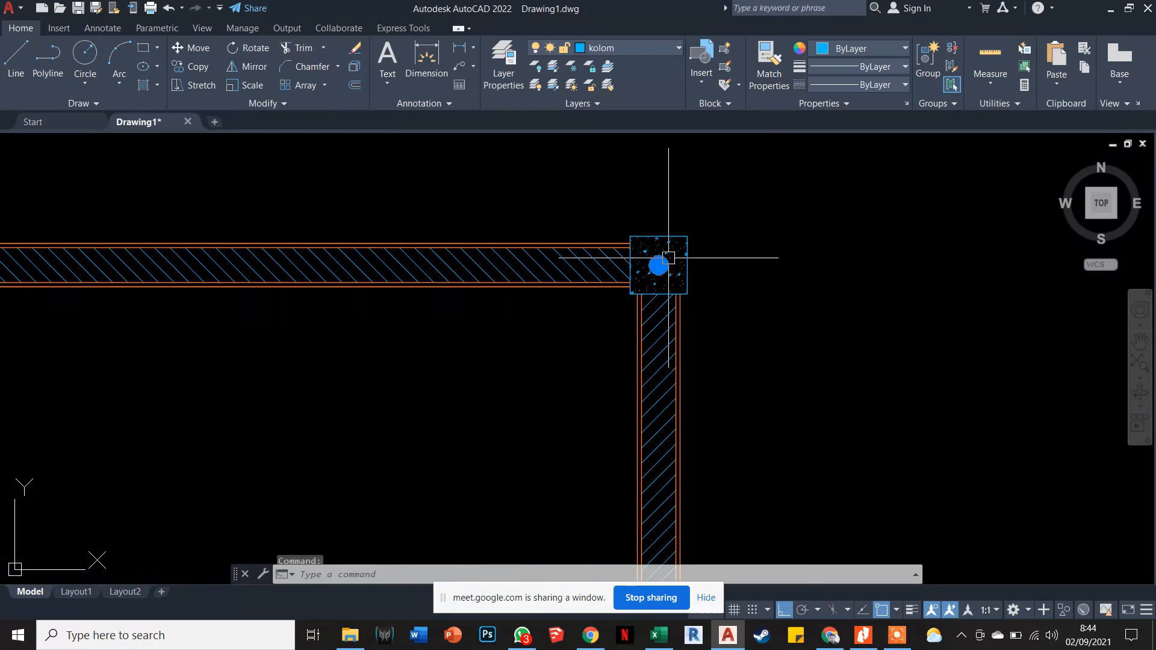
pyautogui.press('Escape')
pyautogui.press('Escape')
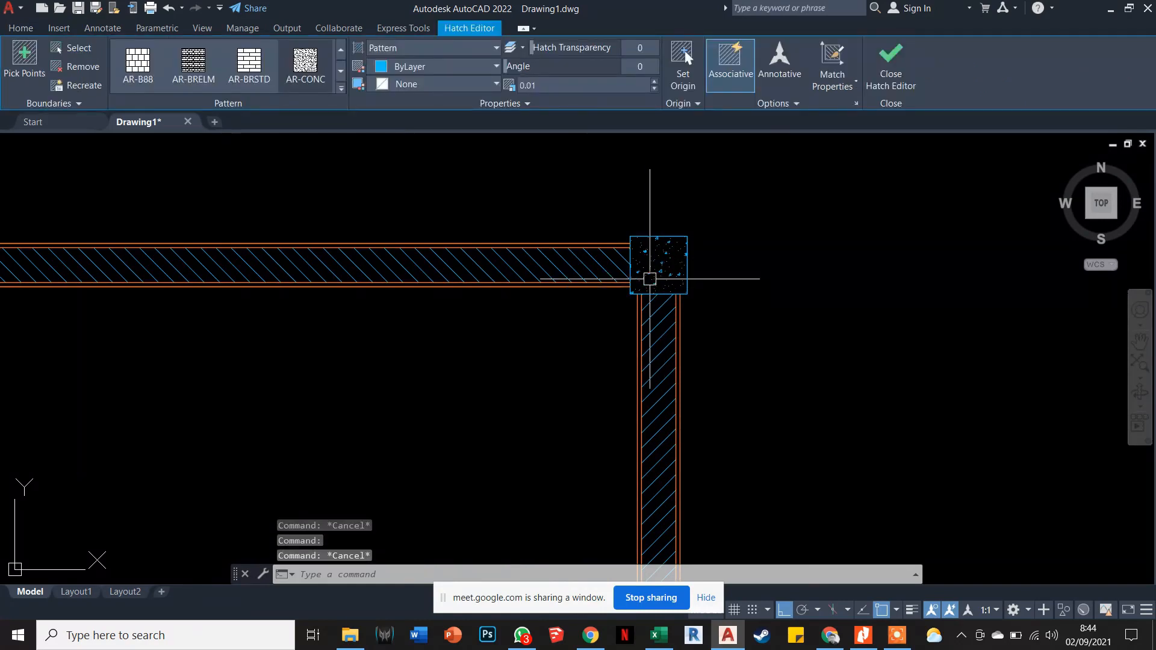
pyautogui.click(601, 212)
pyautogui.click(717, 302)
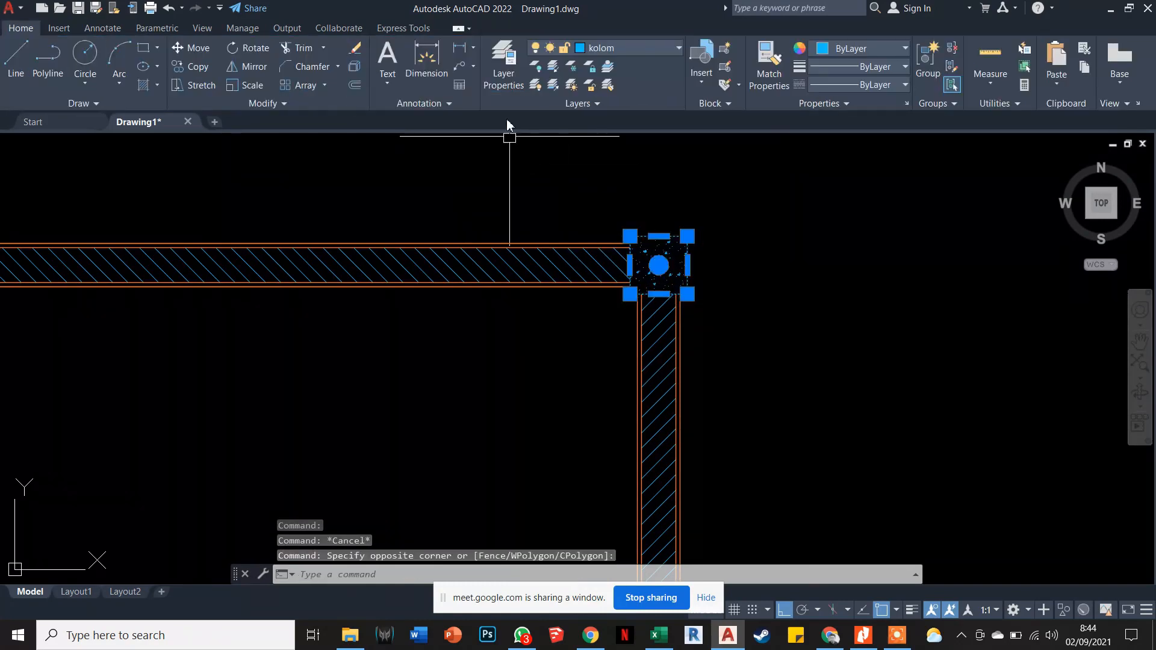
pyautogui.click(610, 51)
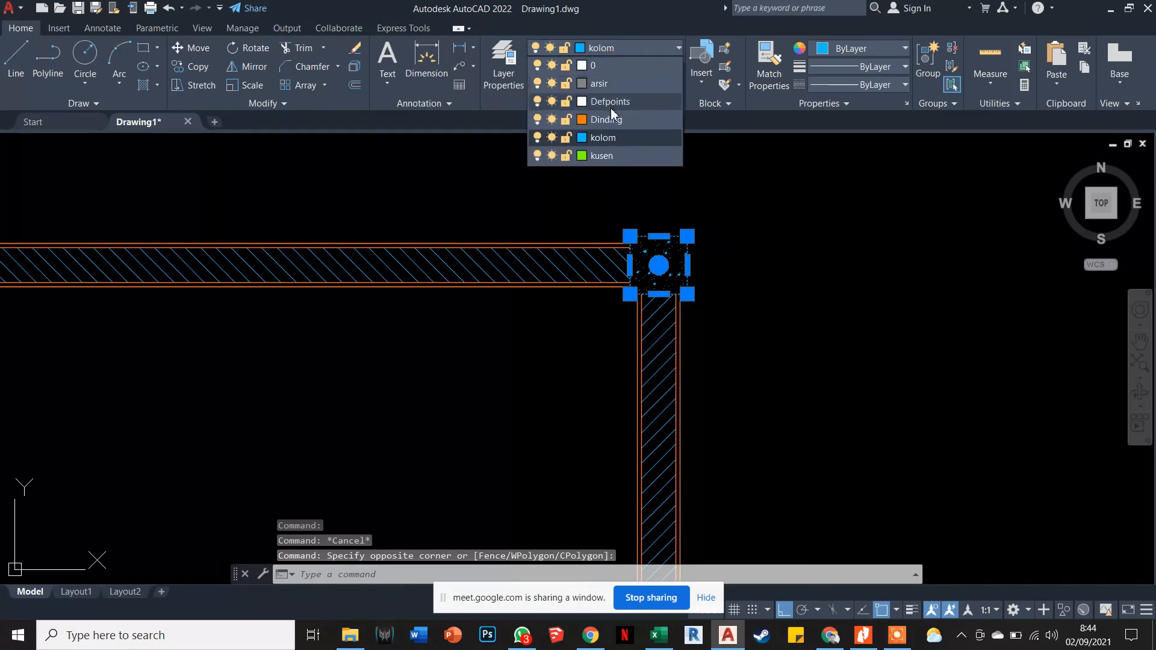
pyautogui.press('Escape')
pyautogui.press('Escape')
pyautogui.press('Escape')
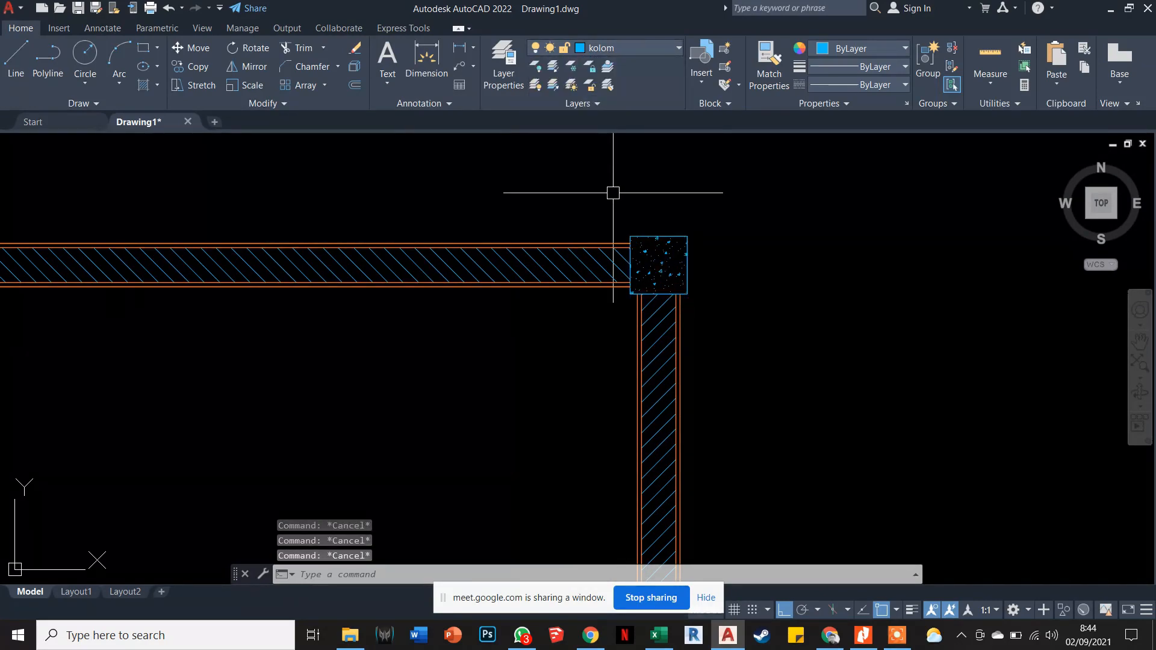
# Copy the right room's north-east column with its concrete hatch onto the north-west column, using the column's upper-right corner as base point.
pyautogui.scroll(-2, 613, 196)
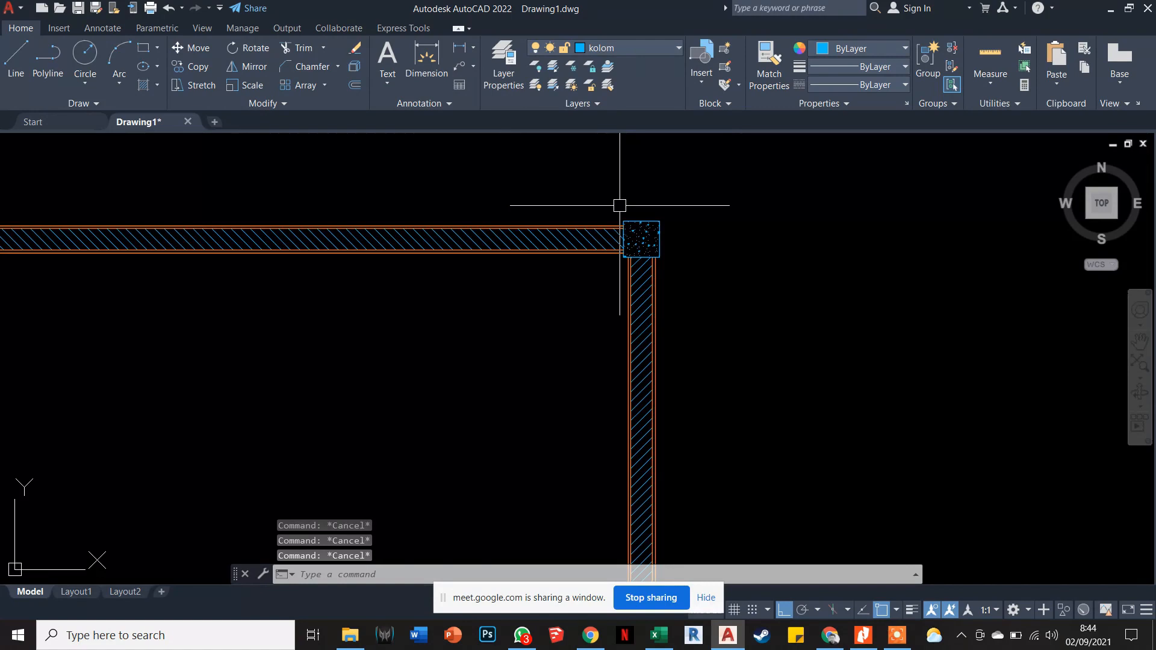
pyautogui.write('co')
pyautogui.press('Return')
pyautogui.click(604, 189)
pyautogui.click(674, 261)
pyautogui.press('Return')
pyautogui.click(659, 221)
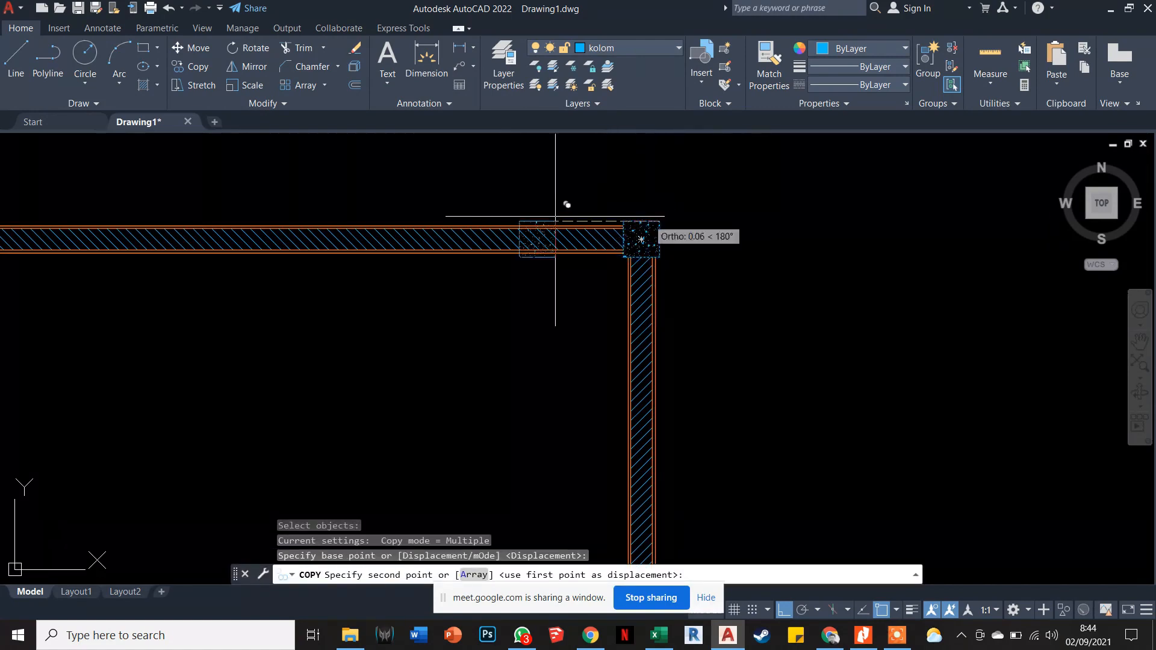
pyautogui.moveTo(410, 189); pyautogui.dragTo(879, 180, button='middle')
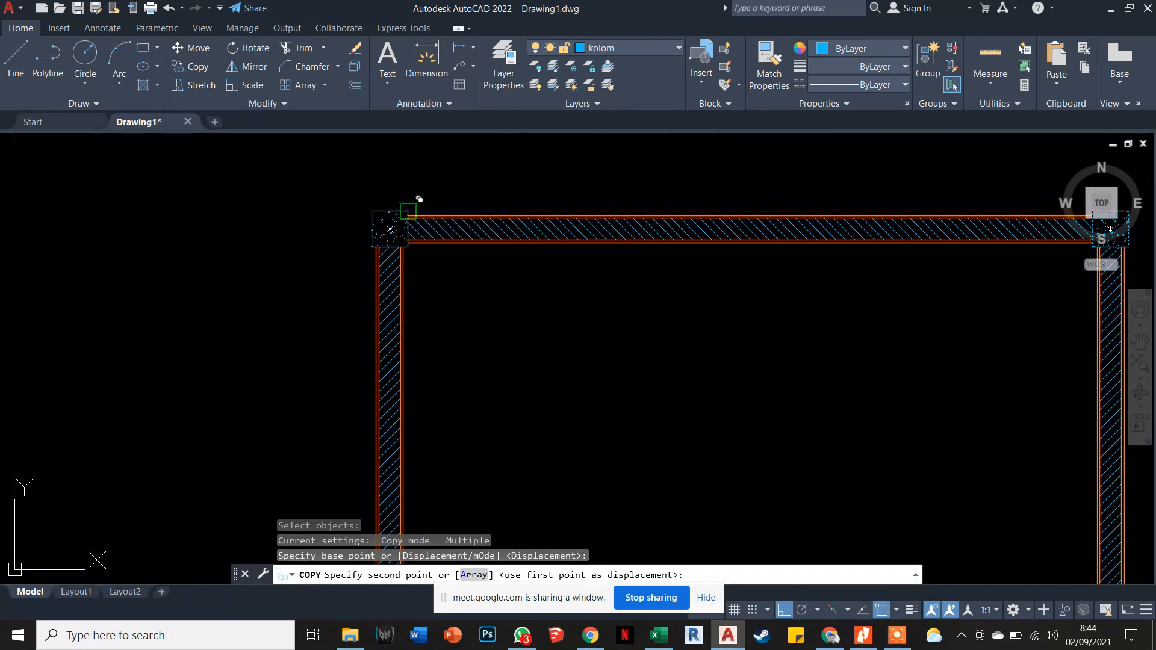
pyautogui.click(408, 211)
# Place two more copies of the hatched column on the right room's south-west and south-east corners.
pyautogui.scroll(-4, 408, 211)
pyautogui.scroll(4, 445, 458)
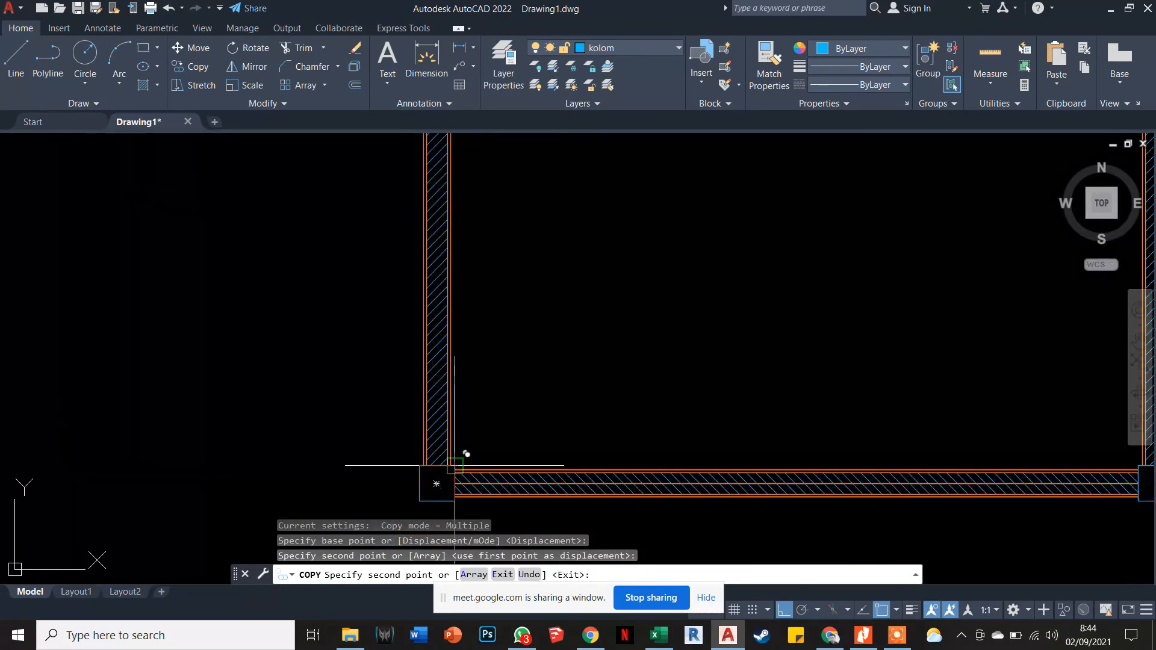
pyautogui.click(455, 465)
pyautogui.scroll(-4, 455, 465)
pyautogui.scroll(3, 609, 415)
pyautogui.scroll(2, 766, 413)
pyautogui.click(673, 439)
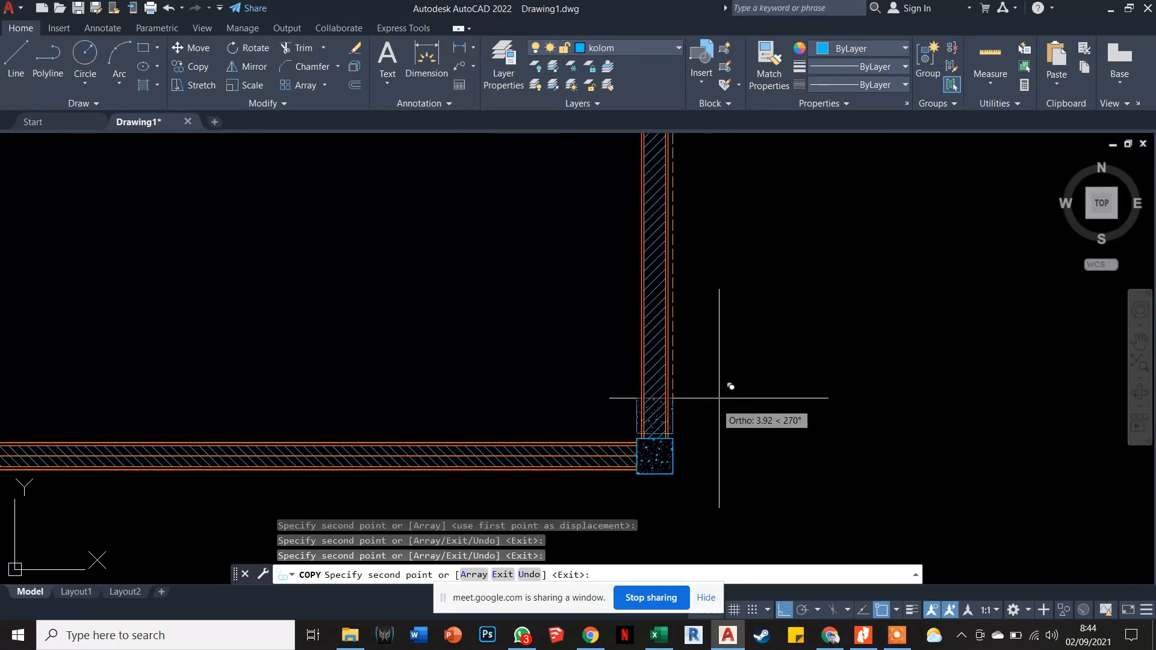
pyautogui.scroll(-4, 719, 397)
pyautogui.press('Escape')
pyautogui.scroll(3, 713, 395)
pyautogui.moveTo(656, 372); pyautogui.dragTo(683, 386, button='middle')
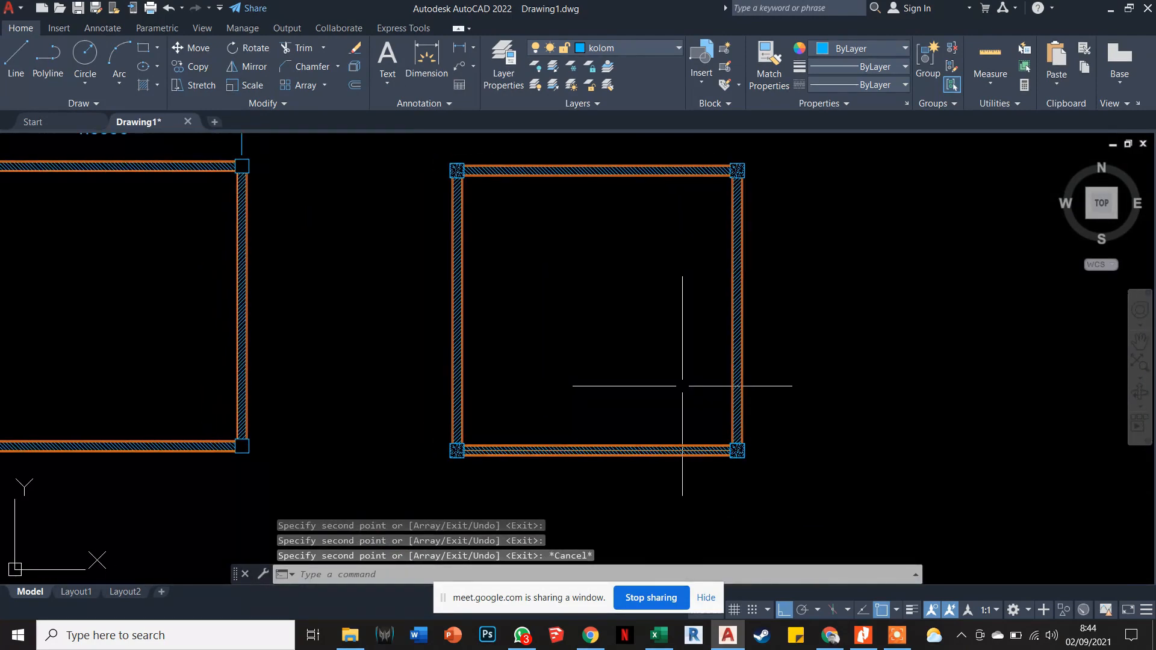
# Add a linear dimension above the right room's north wall, between the top-edge midpoints of its two north columns.
pyautogui.moveTo(306, 296); pyautogui.dragTo(335, 289, button='middle')
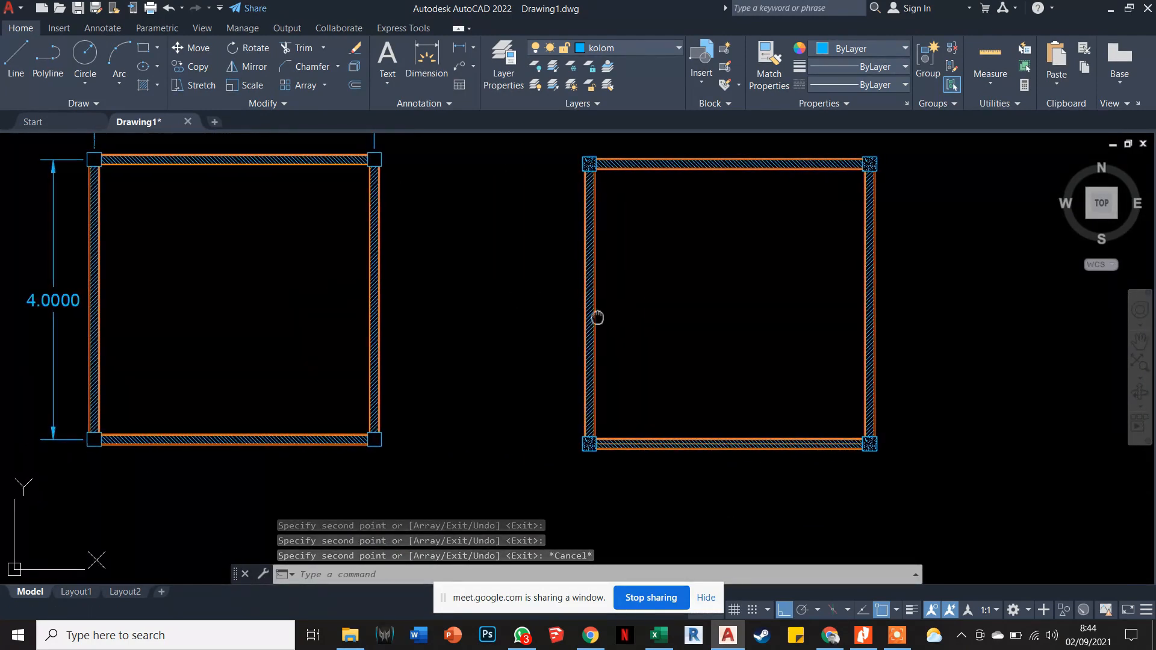
pyautogui.moveTo(596, 318); pyautogui.dragTo(495, 330, button='middle')
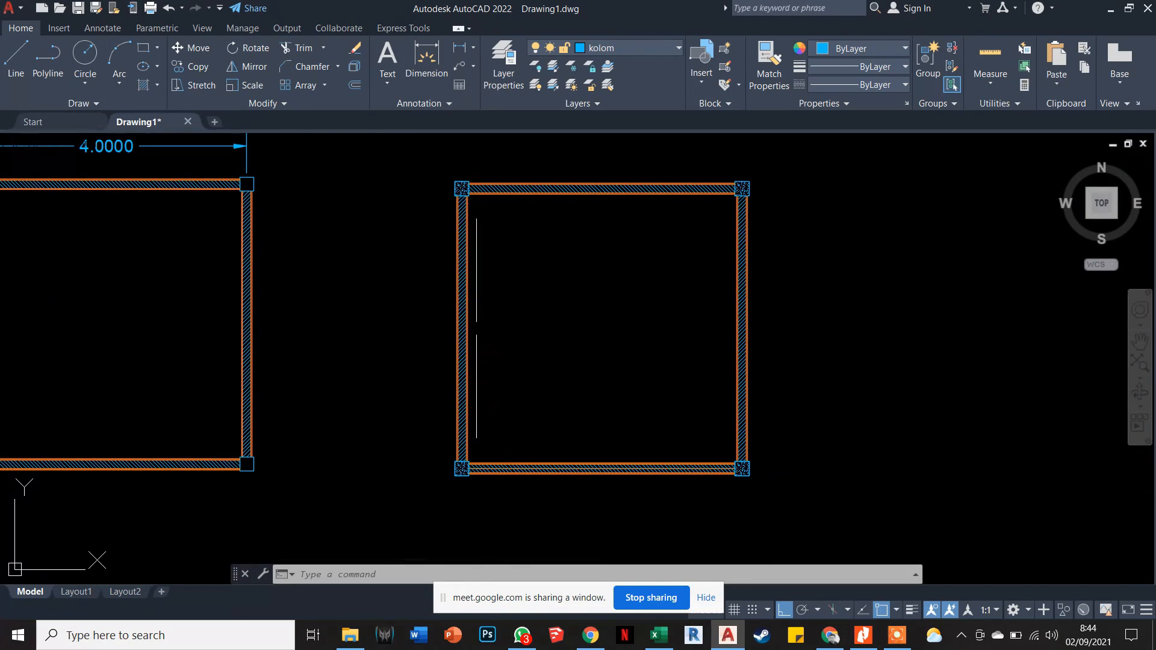
pyautogui.moveTo(467, 329); pyautogui.dragTo(539, 331, button='middle')
pyautogui.scroll(-2, 539, 331)
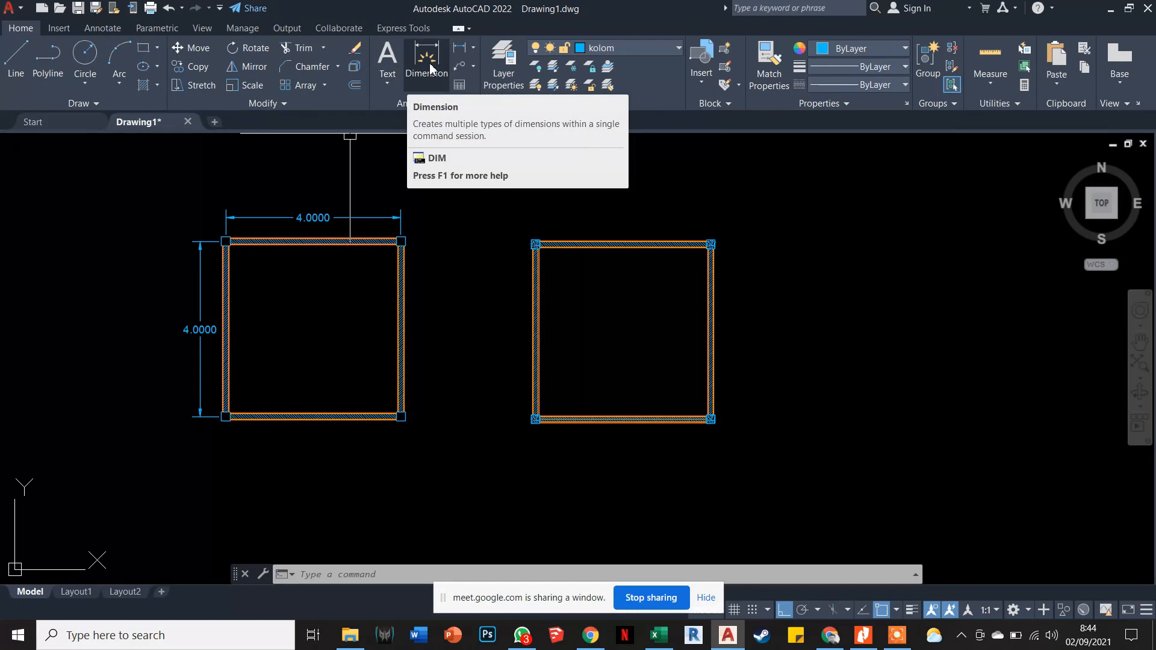
pyautogui.click(473, 51)
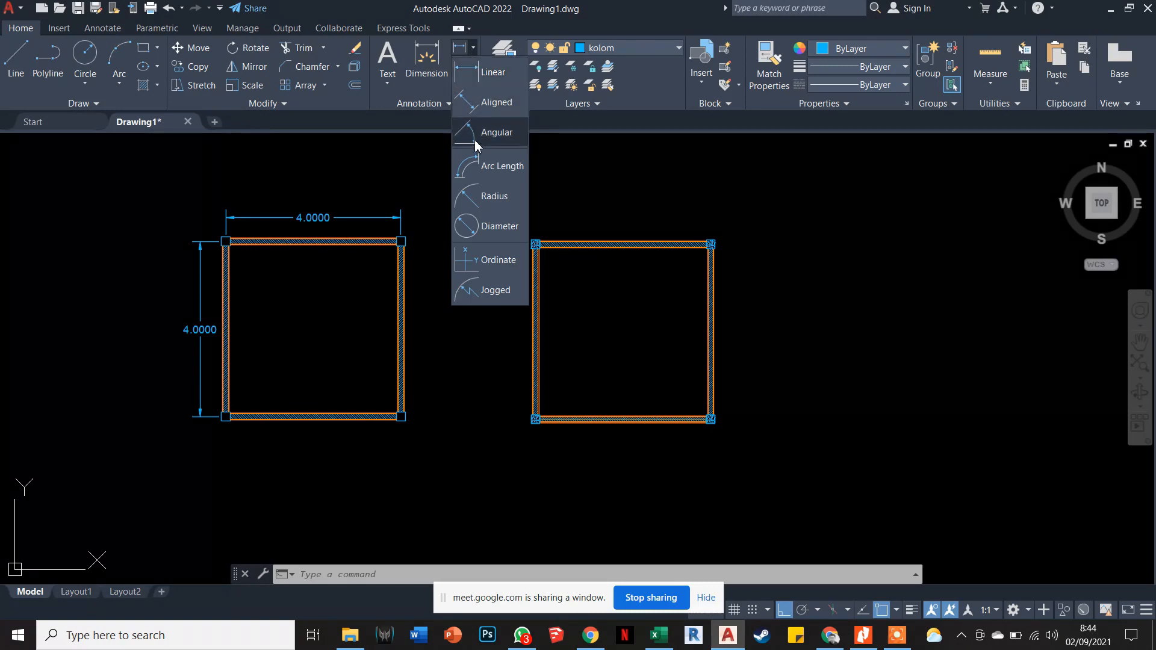
pyautogui.click(465, 76)
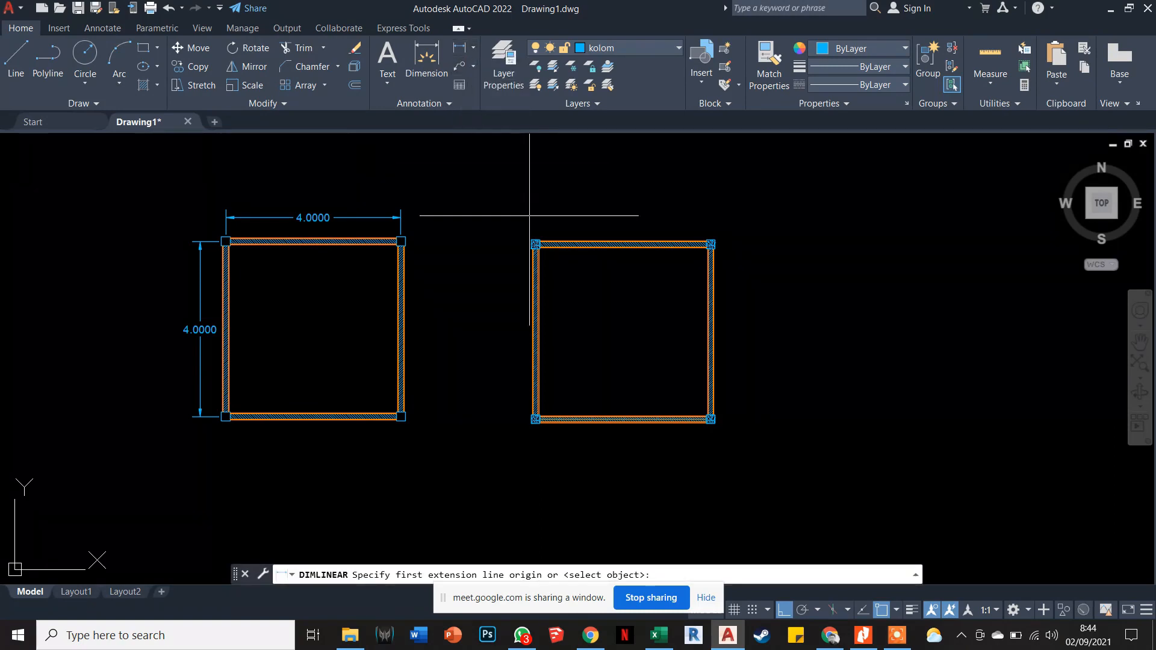
pyautogui.scroll(4, 533, 259)
pyautogui.click(531, 261)
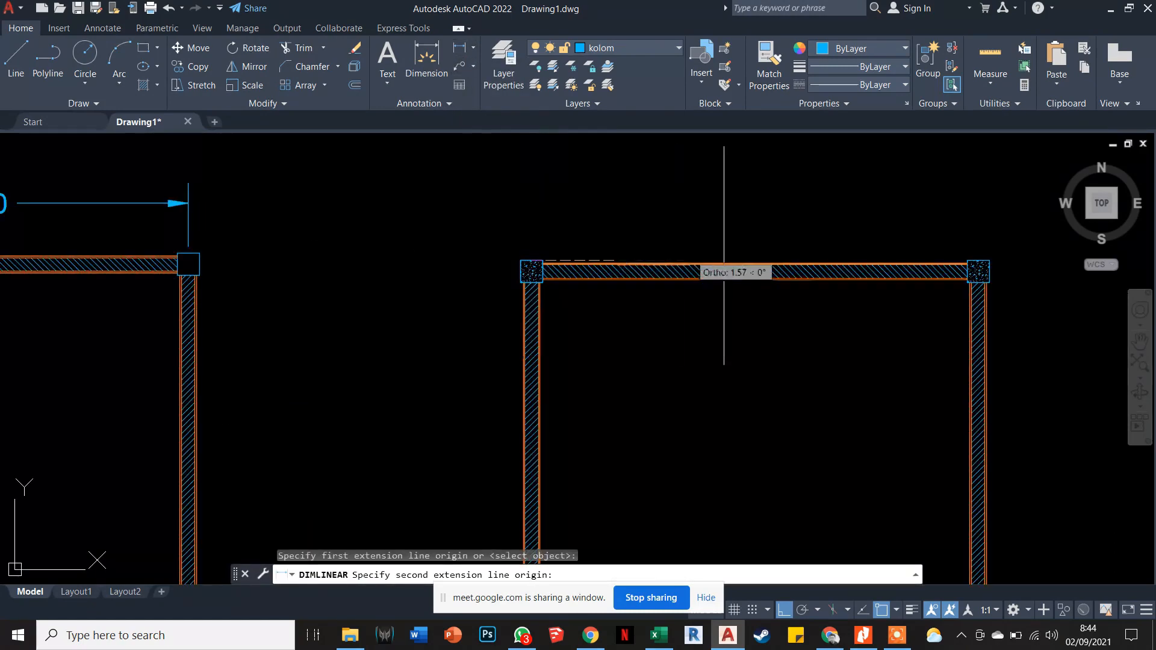
pyautogui.click(978, 261)
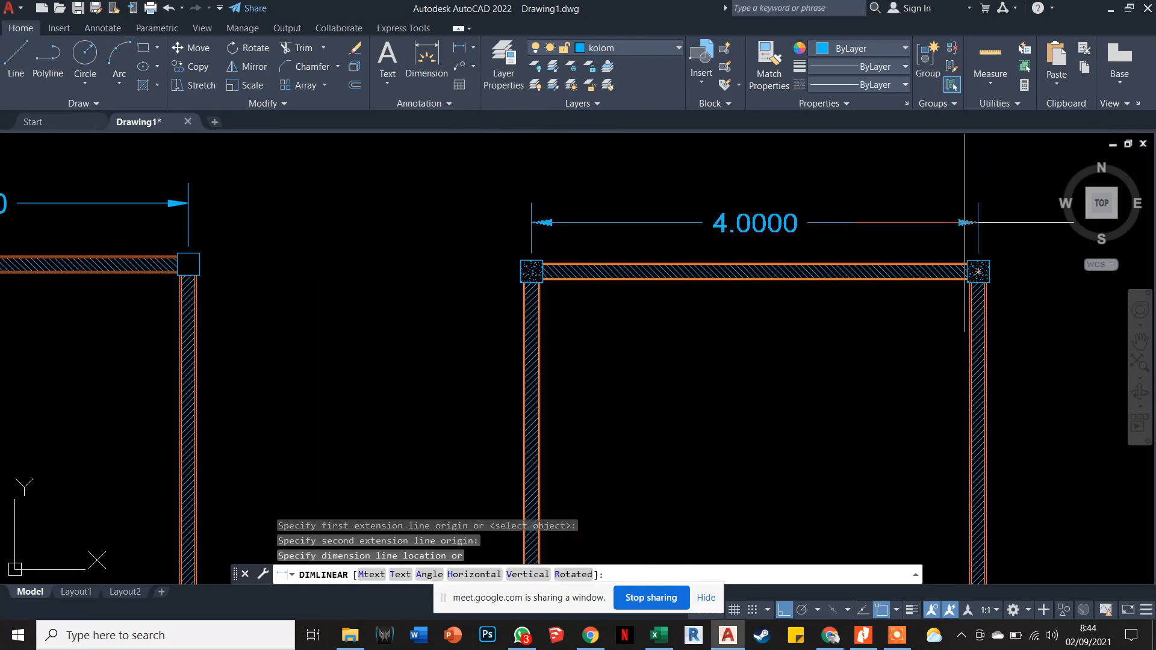
pyautogui.click(966, 224)
pyautogui.scroll(-5, 691, 299)
pyautogui.scroll(3, 740, 296)
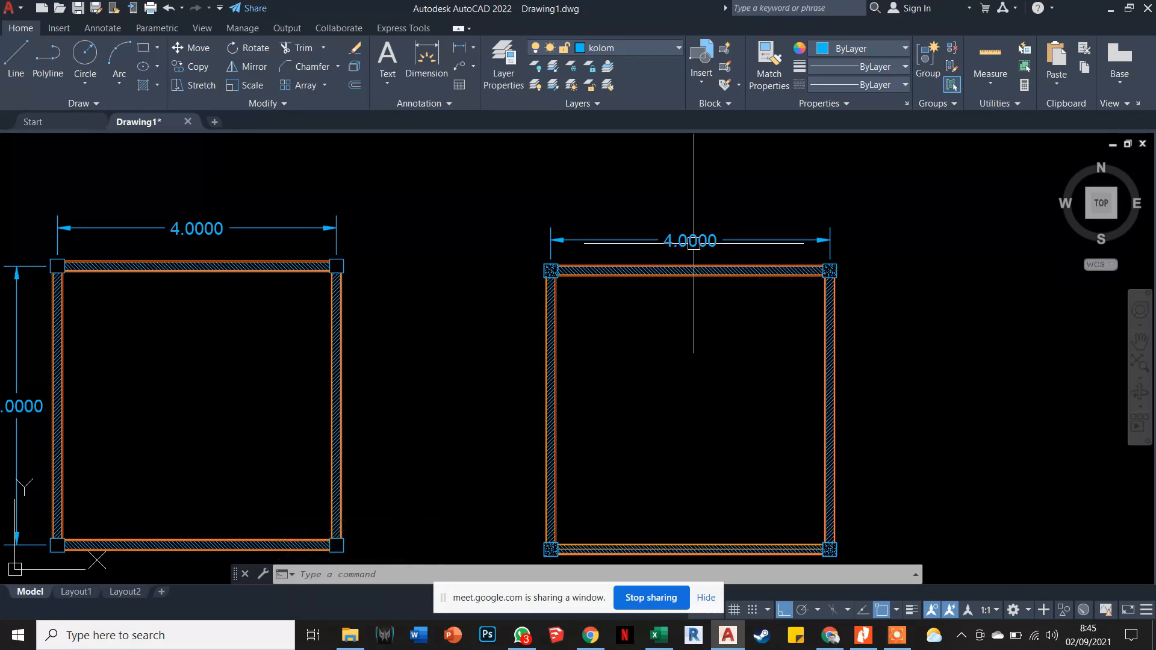
pyautogui.click(437, 103)
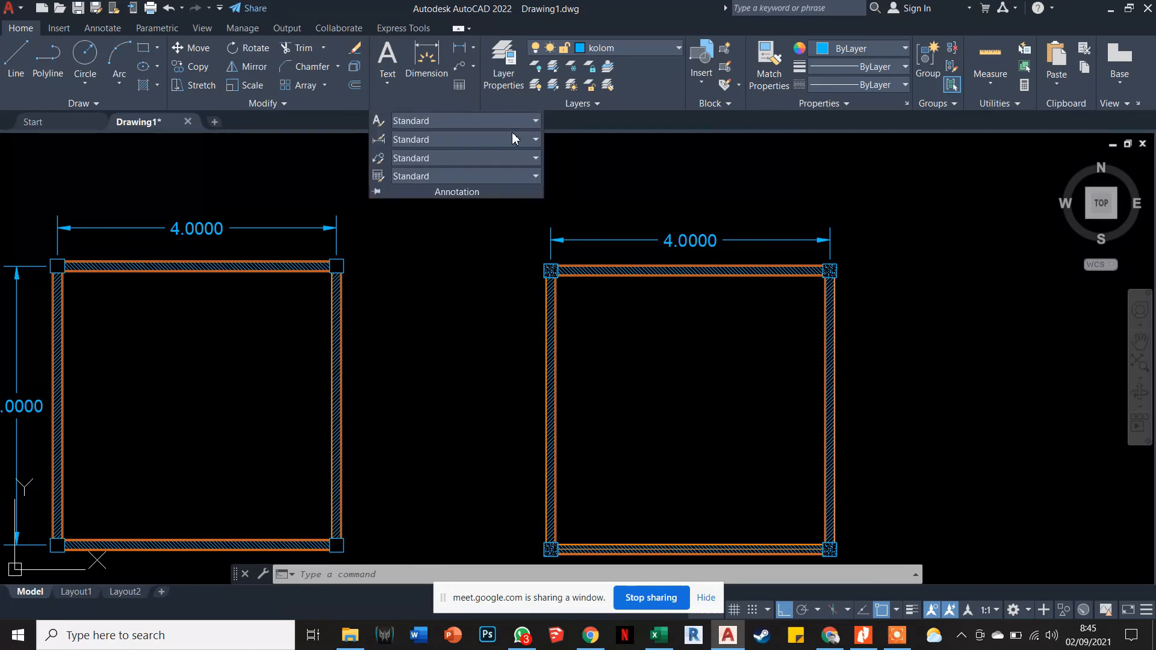
pyautogui.press('Escape')
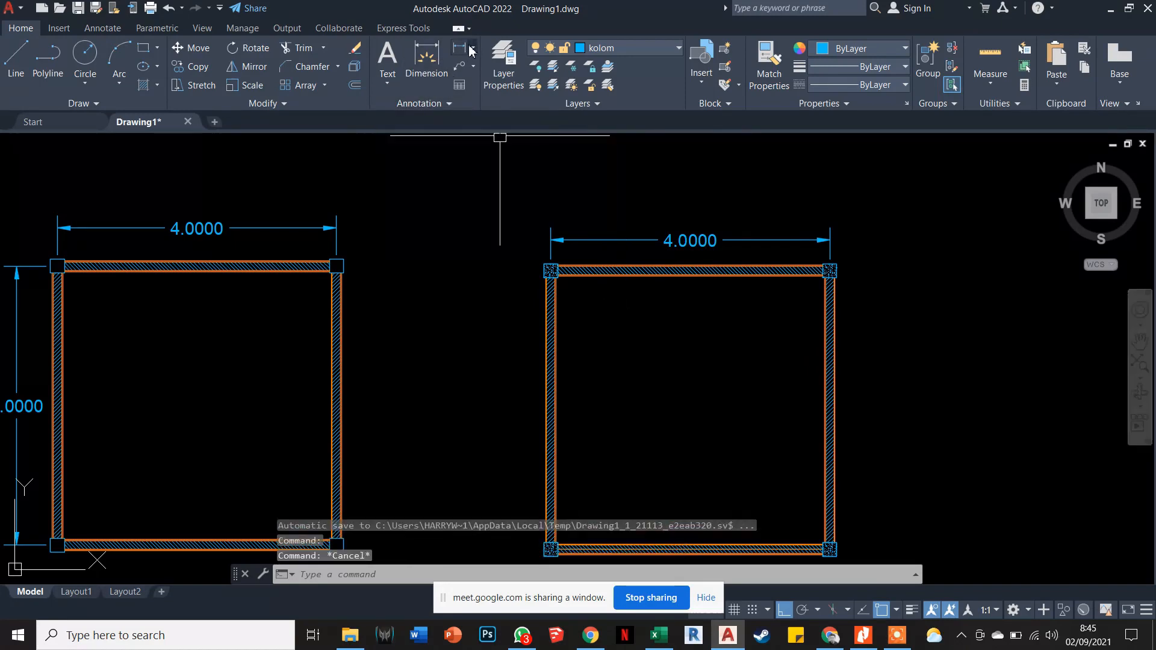
pyautogui.click(427, 66)
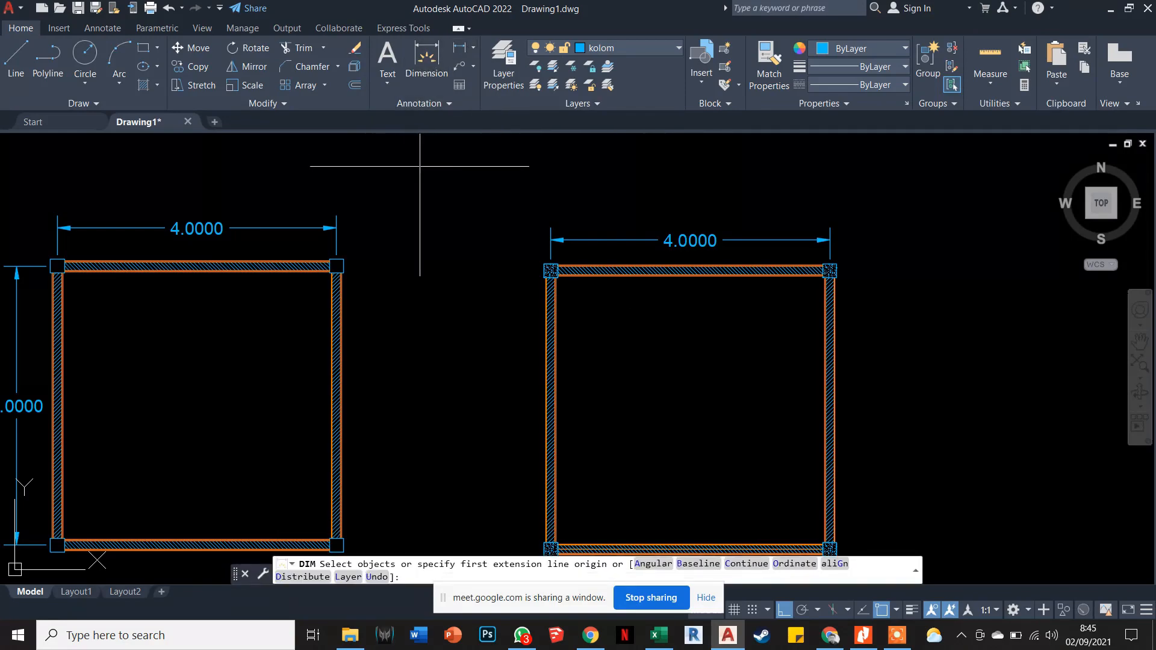
pyautogui.press('Escape')
pyautogui.click(457, 87)
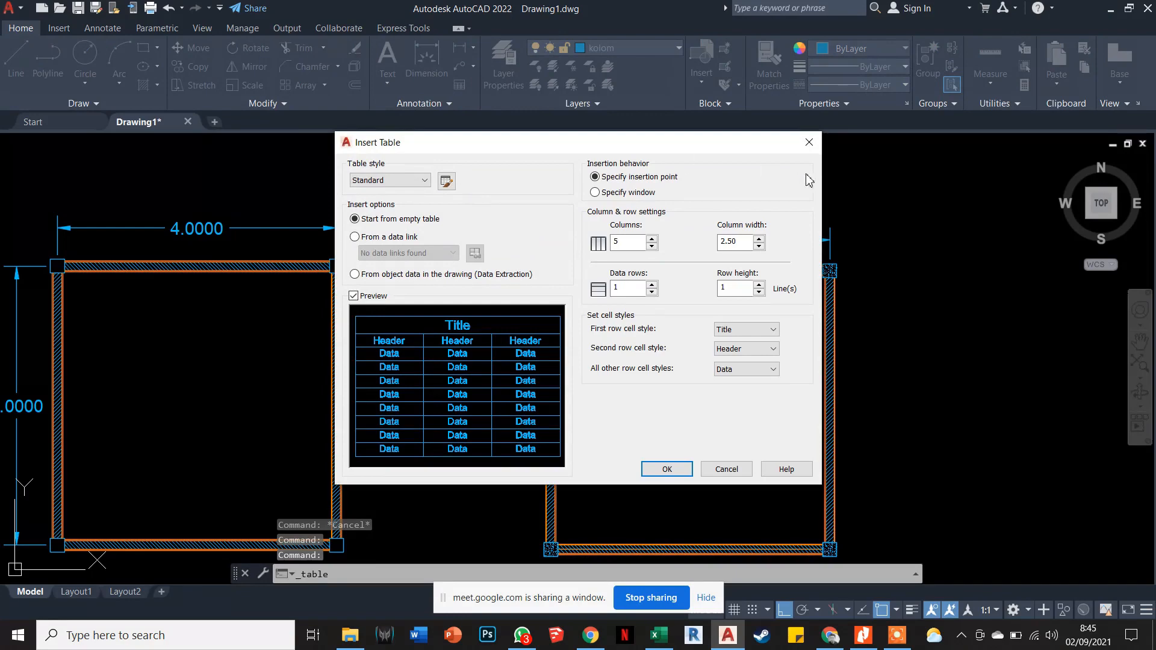
pyautogui.click(808, 142)
pyautogui.click(474, 53)
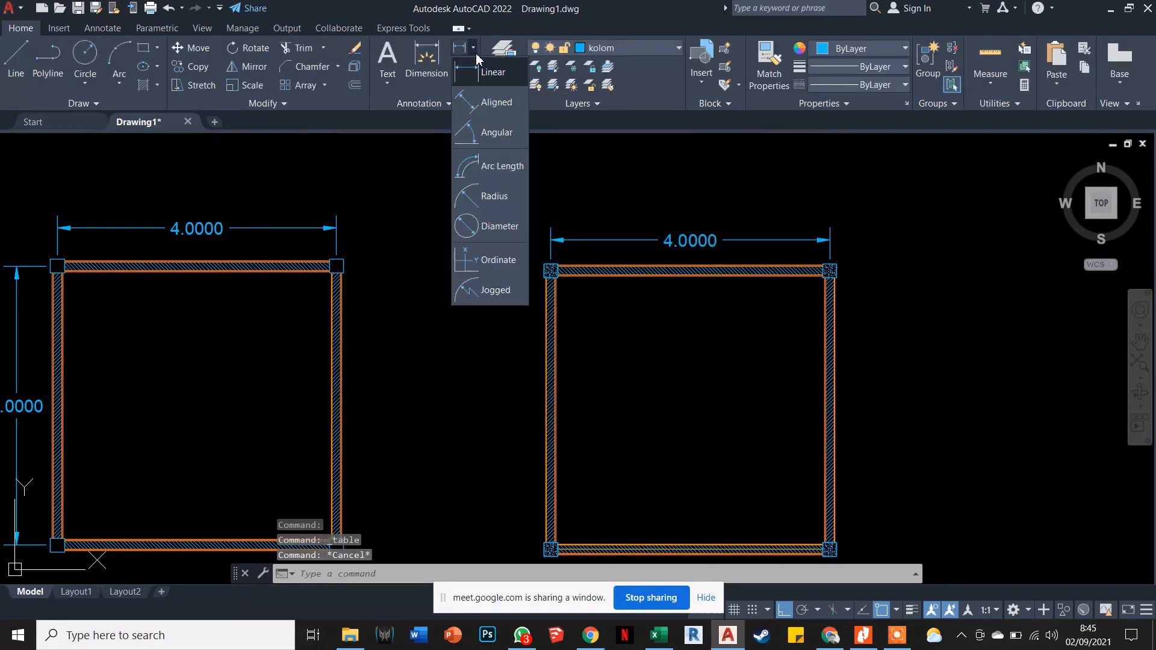
# Modify the Standard dimension style to use Architectural tick for the first and second arrowheads.
pyautogui.click(449, 103)
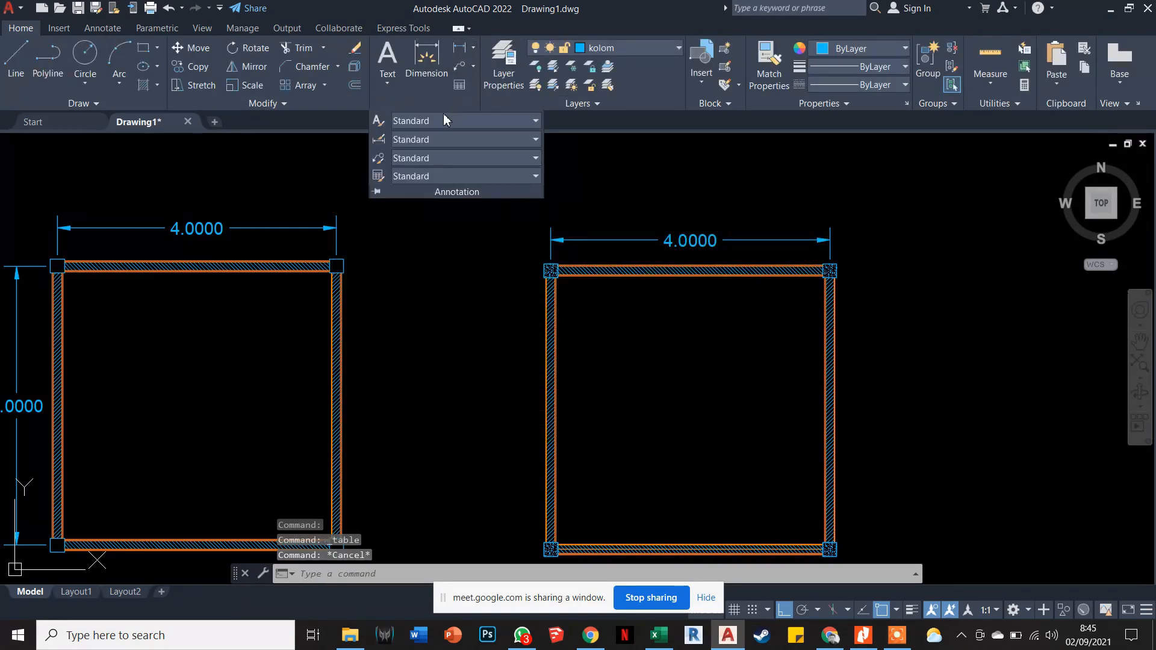
pyautogui.click(382, 139)
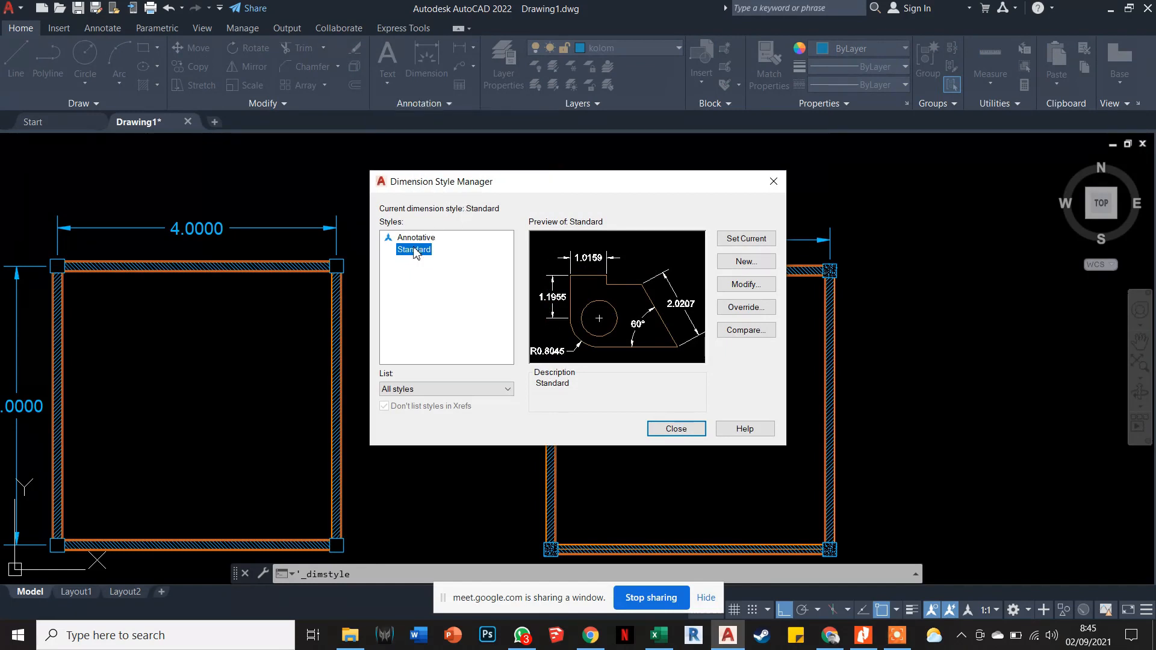
pyautogui.click(742, 290)
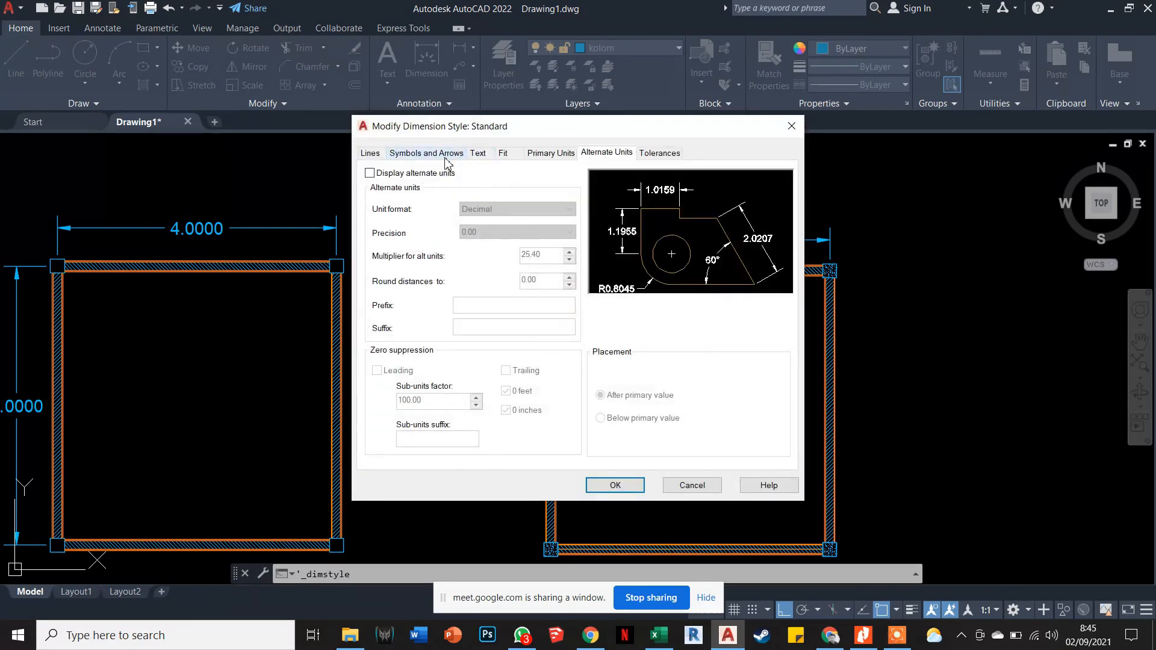
pyautogui.click(446, 157)
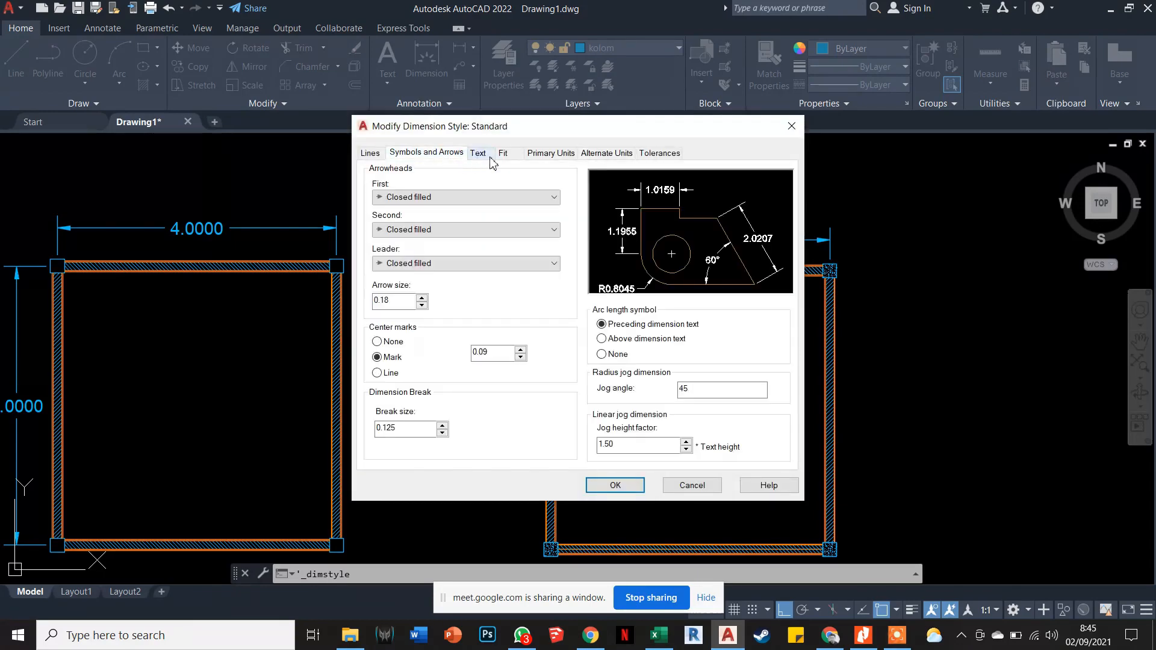
pyautogui.click(448, 198)
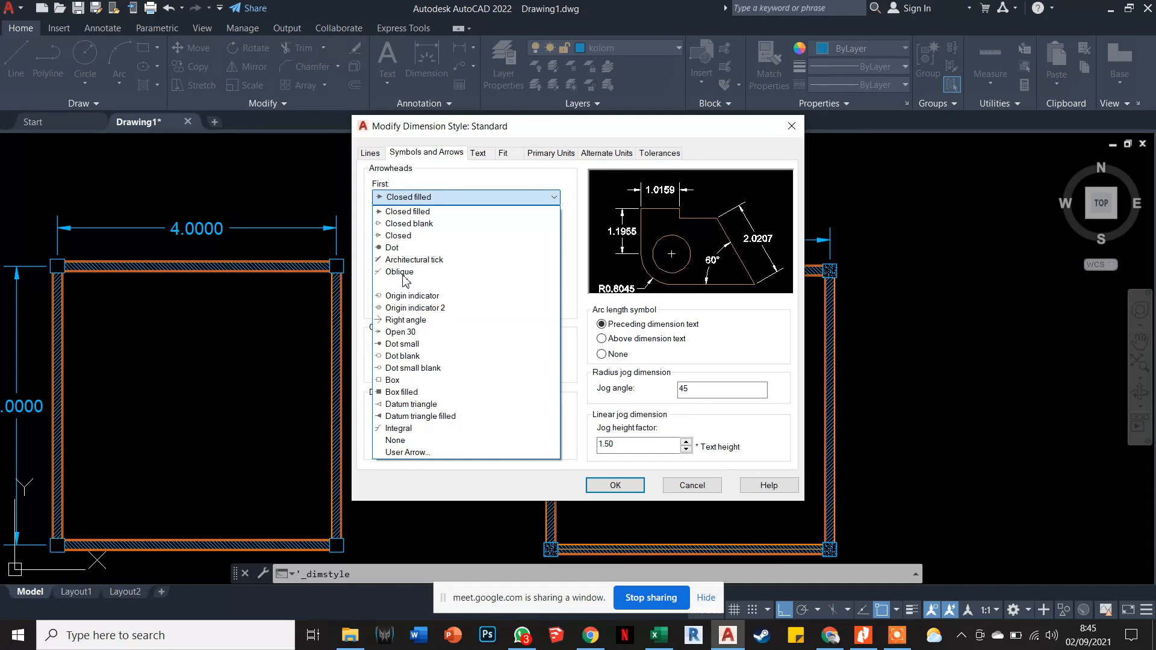
pyautogui.click(402, 263)
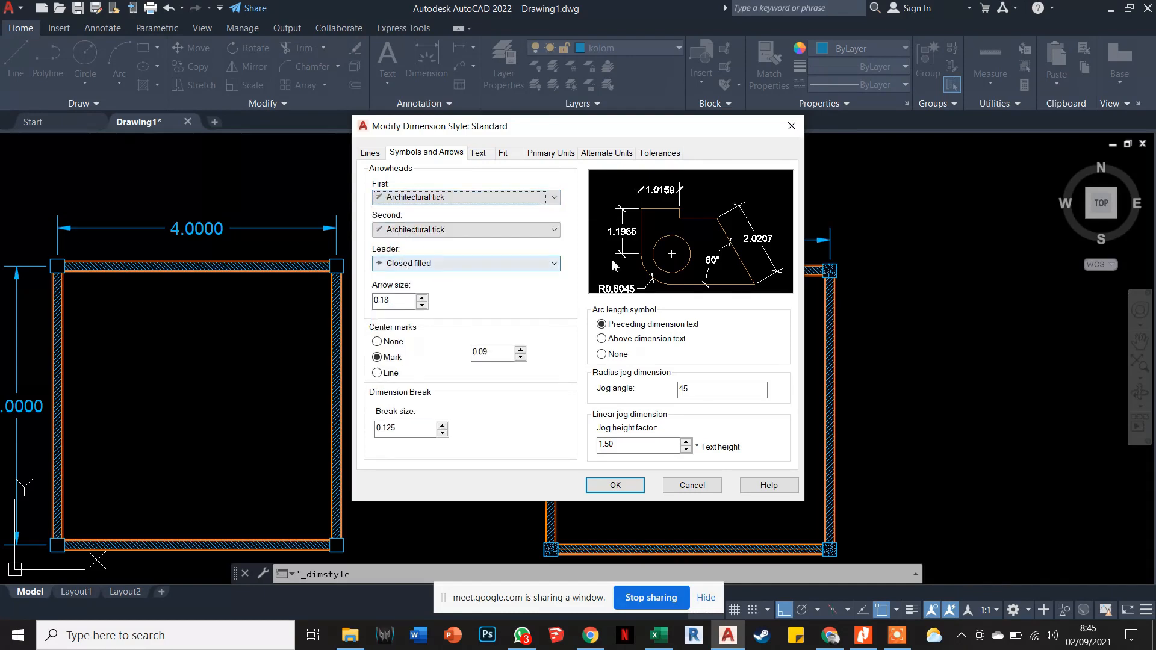
# Set the Standard dimension style's text height to 0.1.
pyautogui.click(493, 154)
pyautogui.click(508, 155)
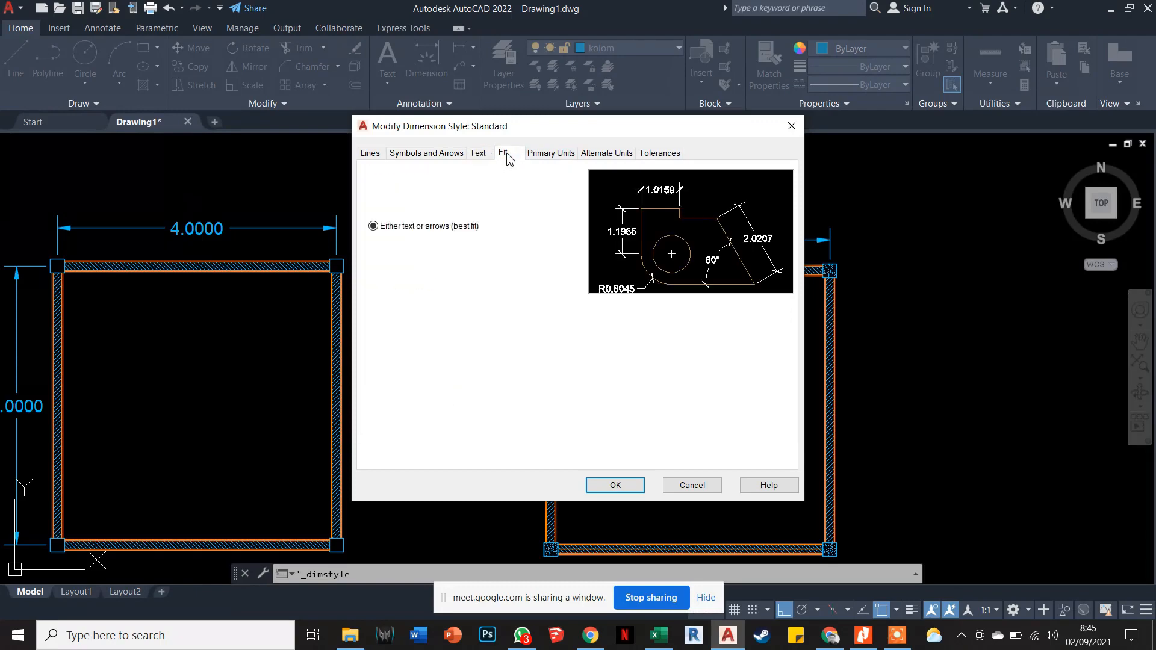
pyautogui.click(489, 154)
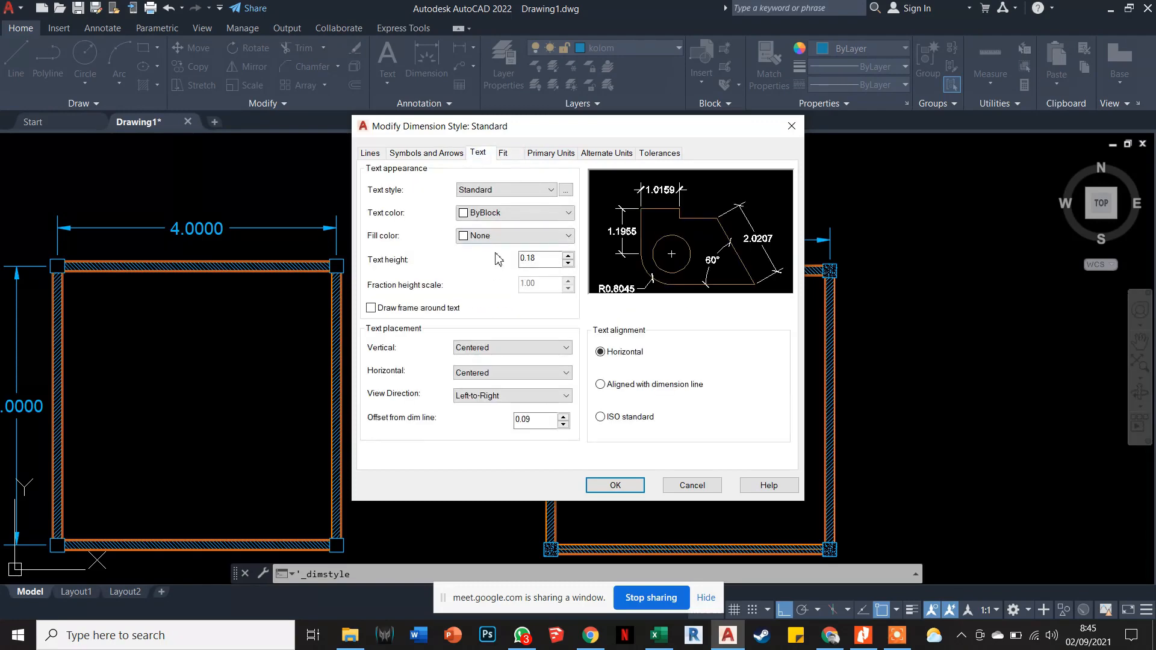
pyautogui.click(538, 259)
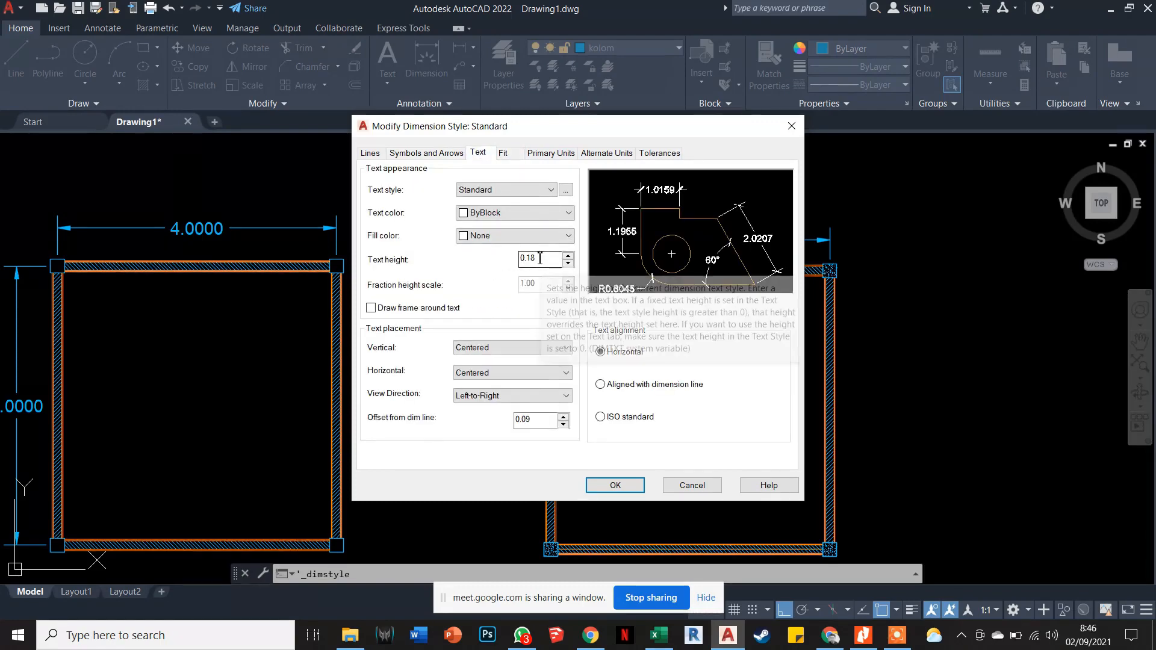
pyautogui.moveTo(540, 259); pyautogui.dragTo(532, 258)
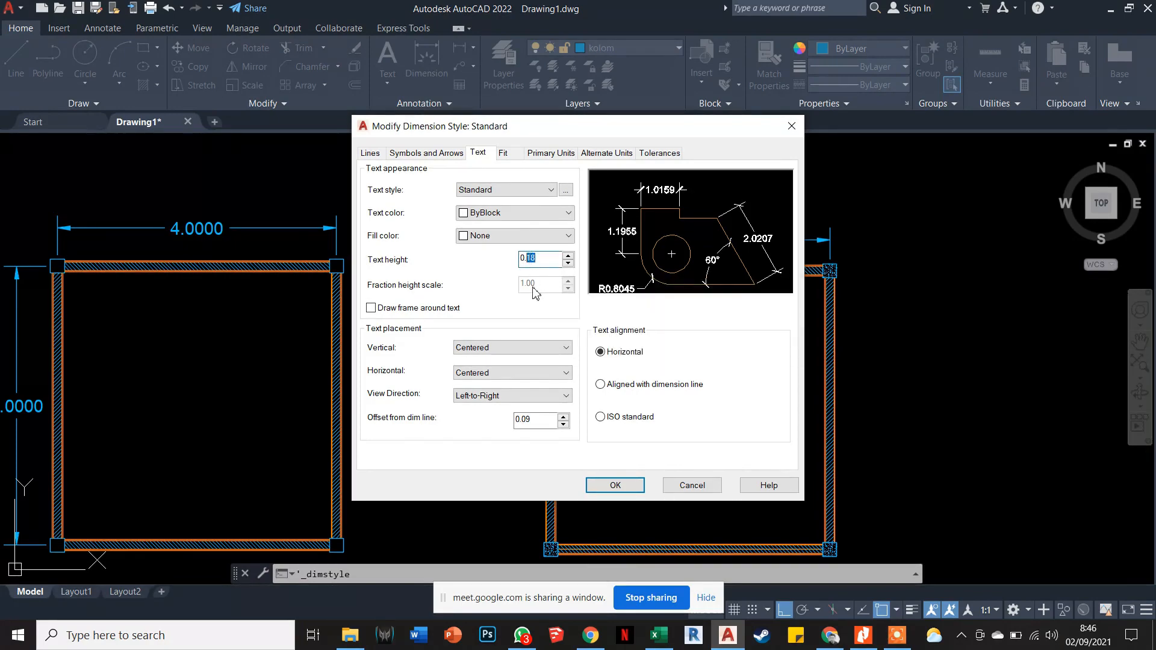
pyautogui.write('1')
# Set the Standard dimension style's linear primary unit precision to 0.00.
pyautogui.click(504, 154)
pyautogui.click(544, 156)
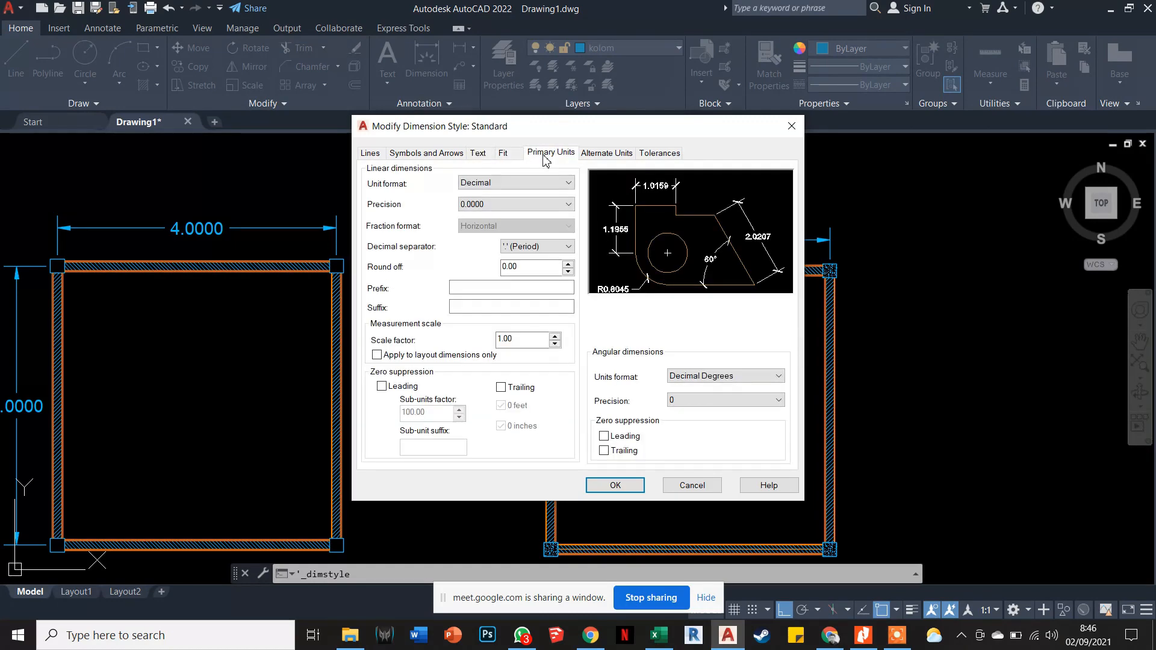
pyautogui.click(500, 205)
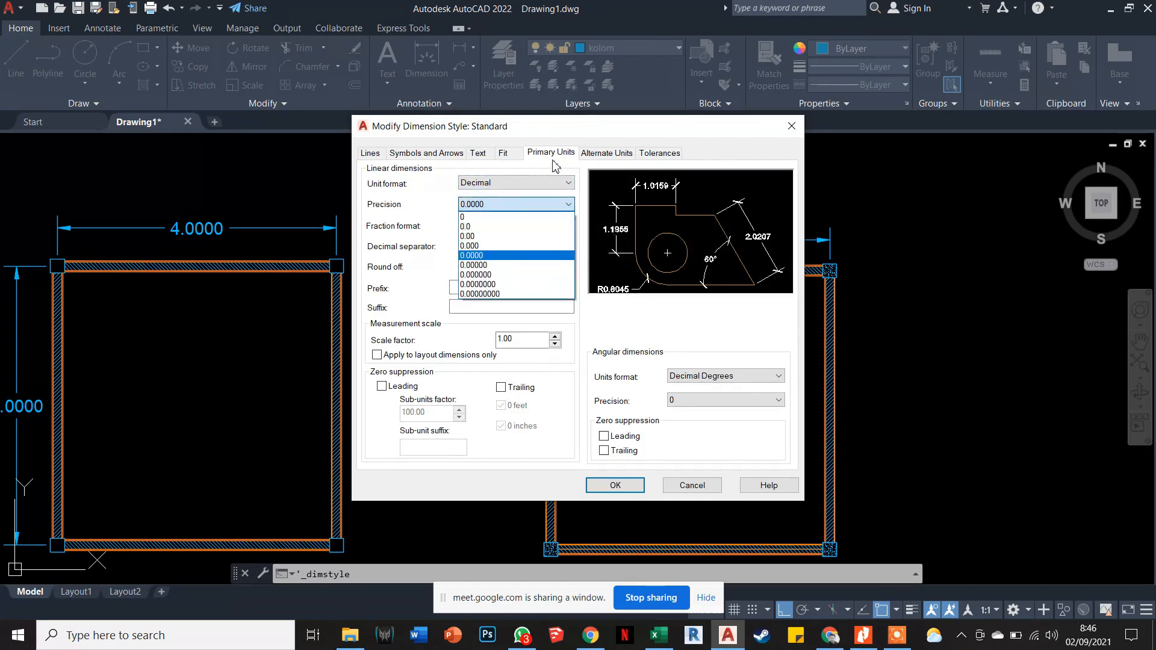
pyautogui.click(471, 237)
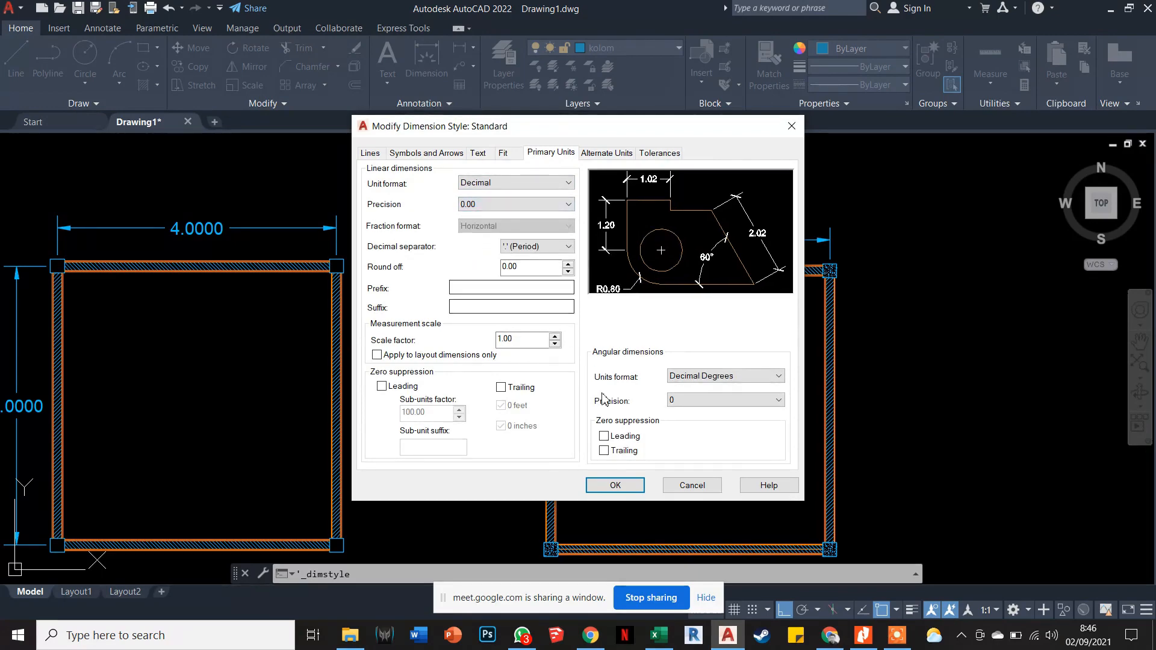
# Apply the changes to the Standard dimension style, make it the current style, and close the Dimension Style Manager.
pyautogui.click(615, 486)
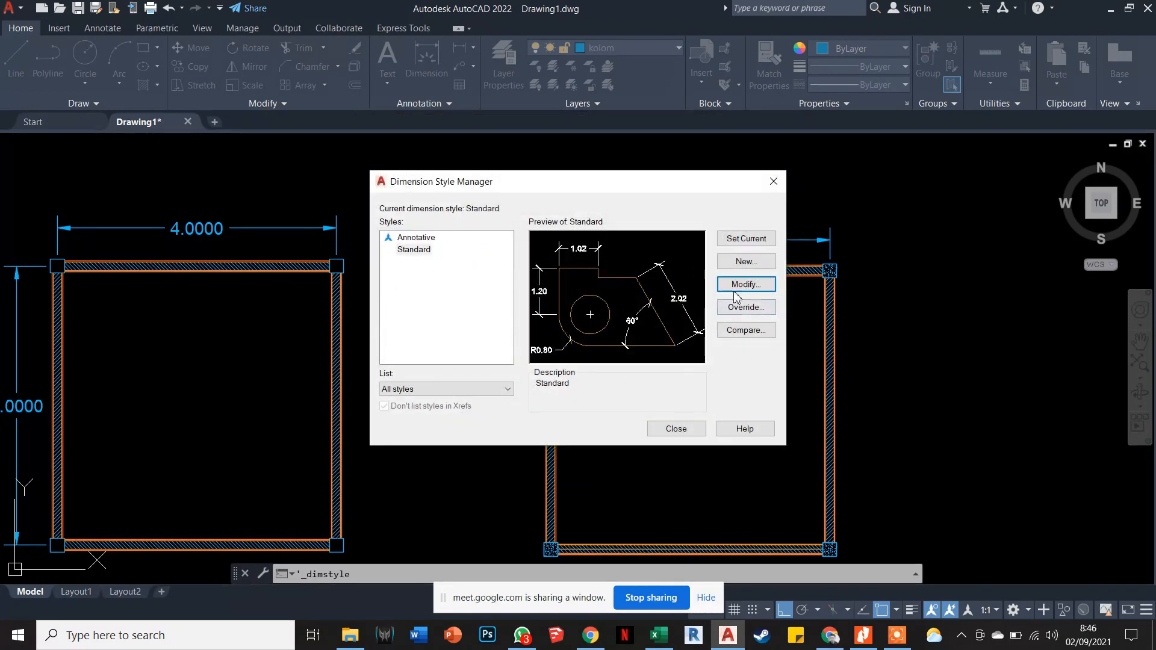
pyautogui.click(750, 240)
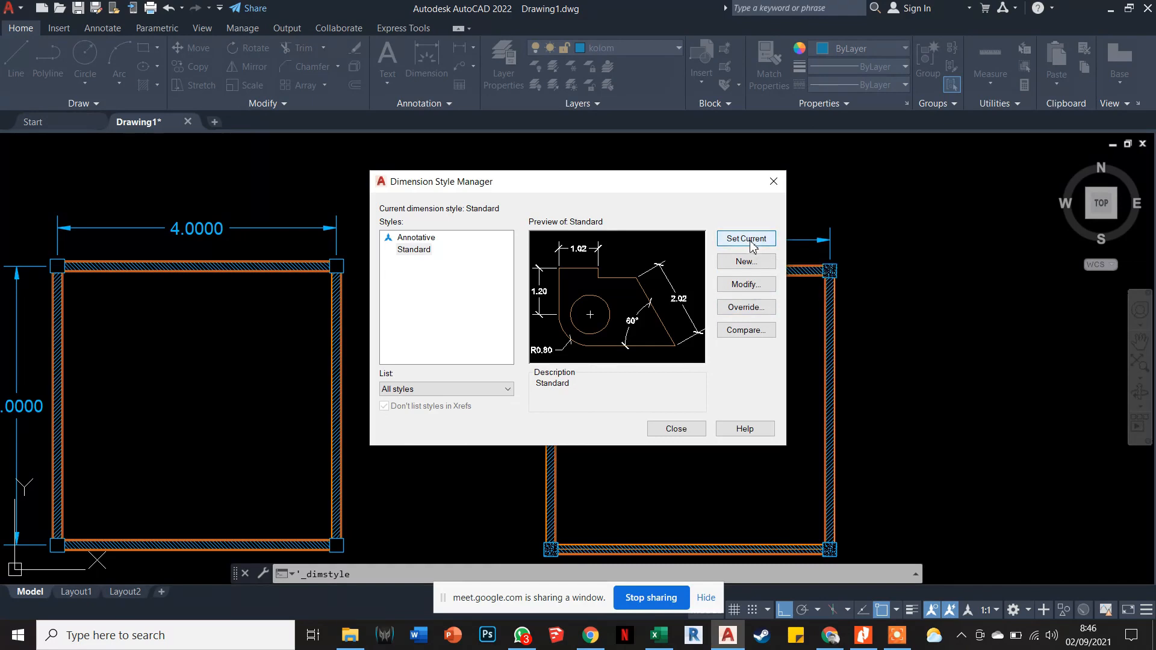
pyautogui.click(662, 431)
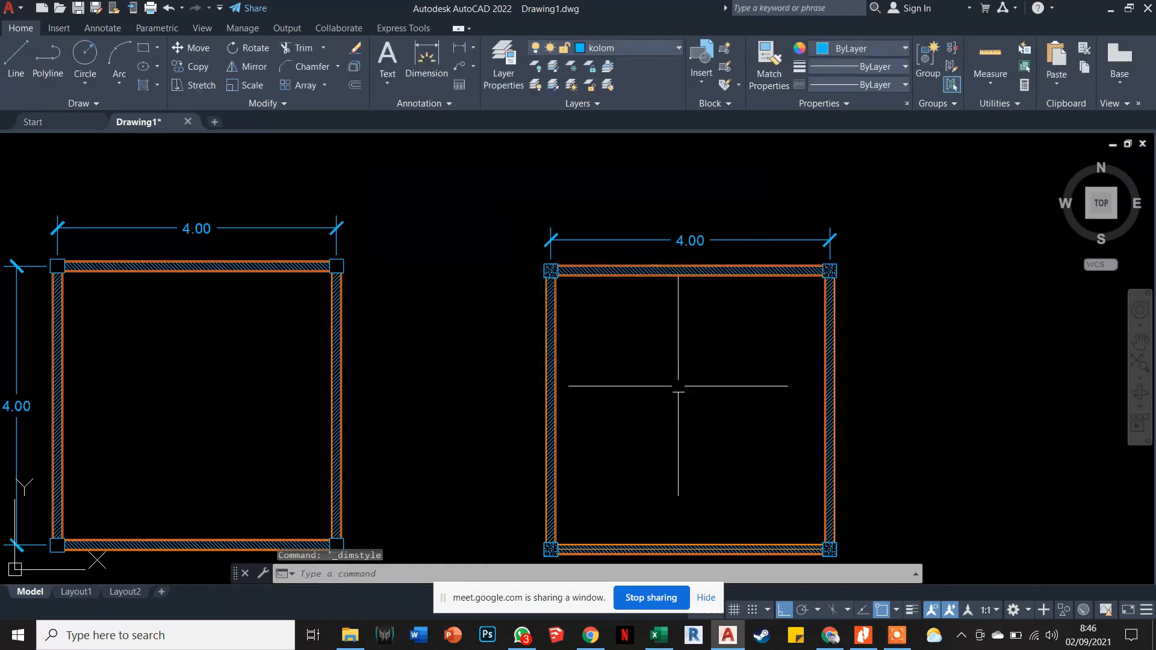
pyautogui.scroll(2, 692, 229)
pyautogui.scroll(2, 674, 247)
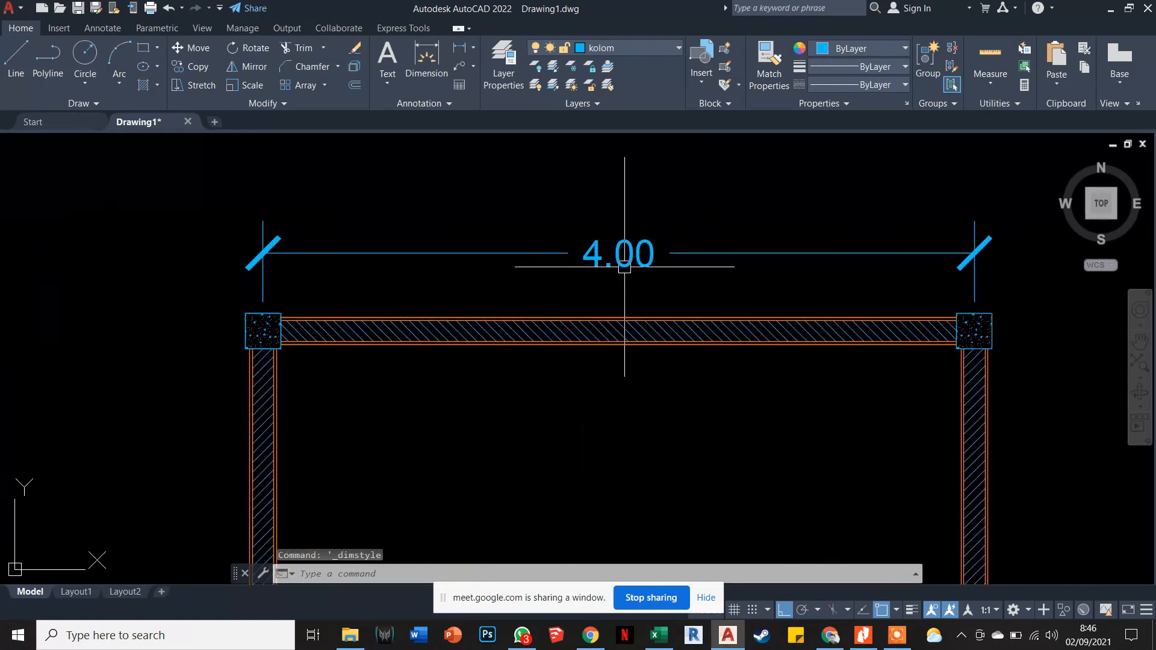
pyautogui.scroll(-6, 646, 277)
pyautogui.scroll(4, 646, 277)
pyautogui.scroll(-4, 599, 284)
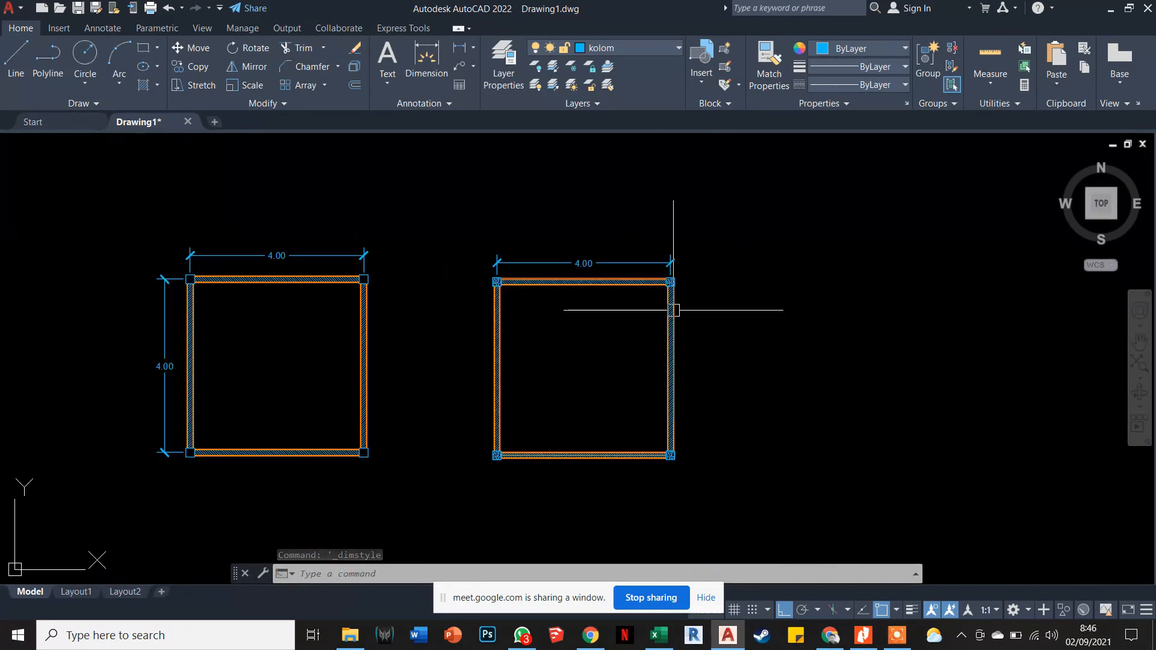
pyautogui.press('Escape')
pyautogui.press('Escape')
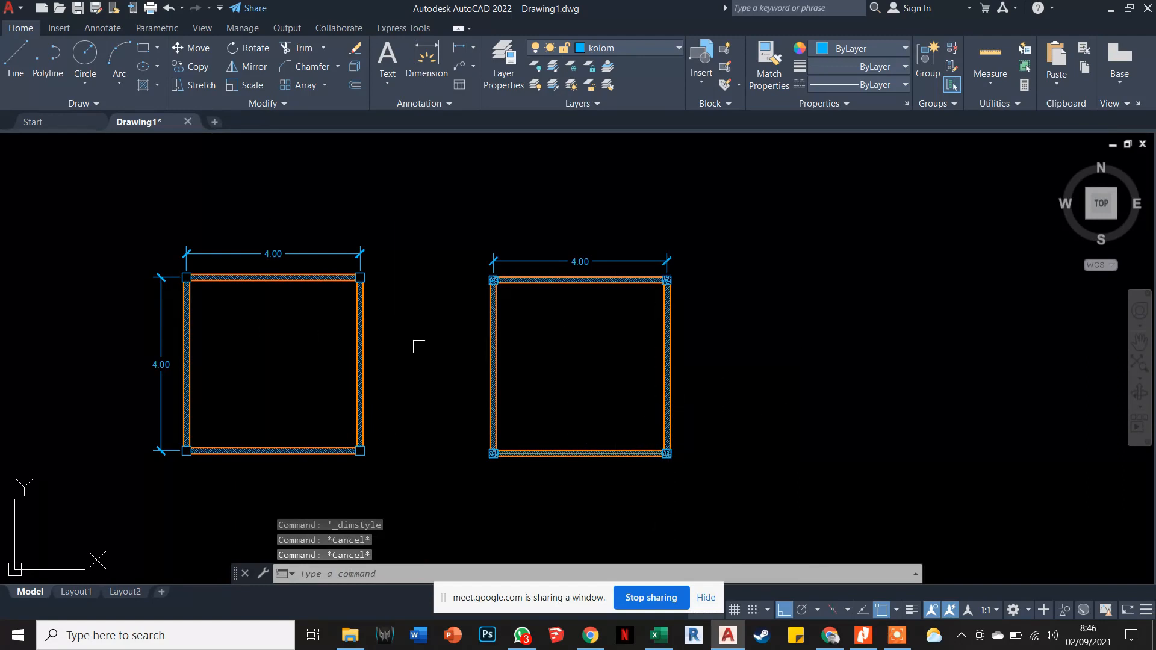
# Add a vertical linear dimension outside the right room's west wall, between the outer-edge midpoints of its two west columns.
pyautogui.click(463, 55)
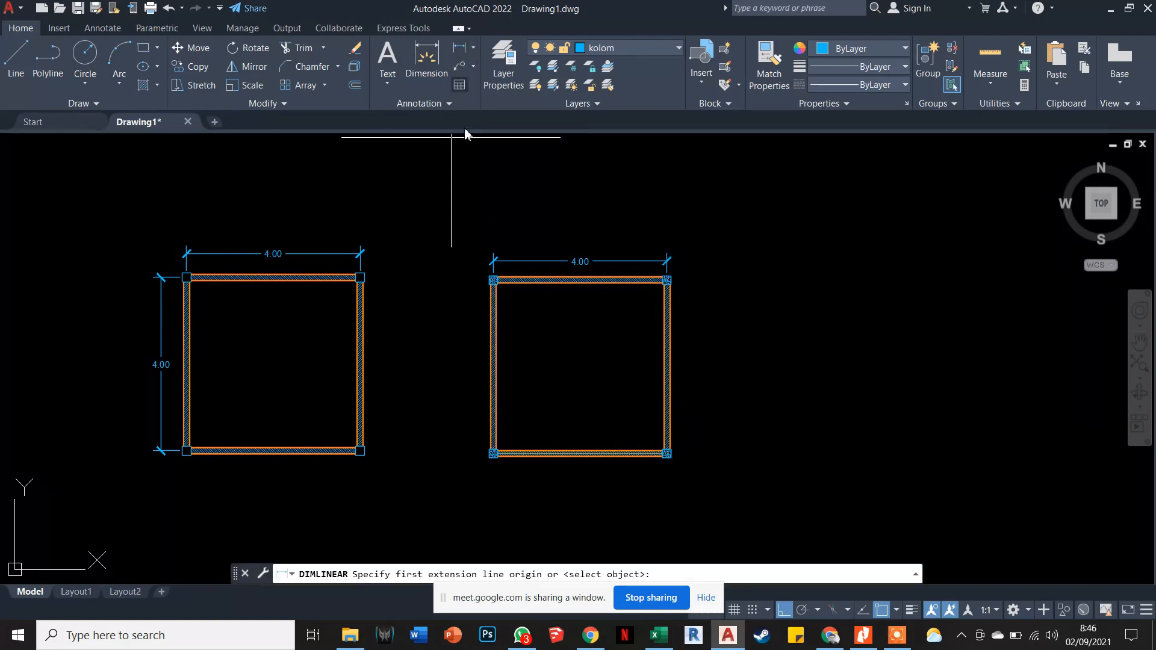
pyautogui.scroll(4, 480, 411)
pyautogui.click(504, 520)
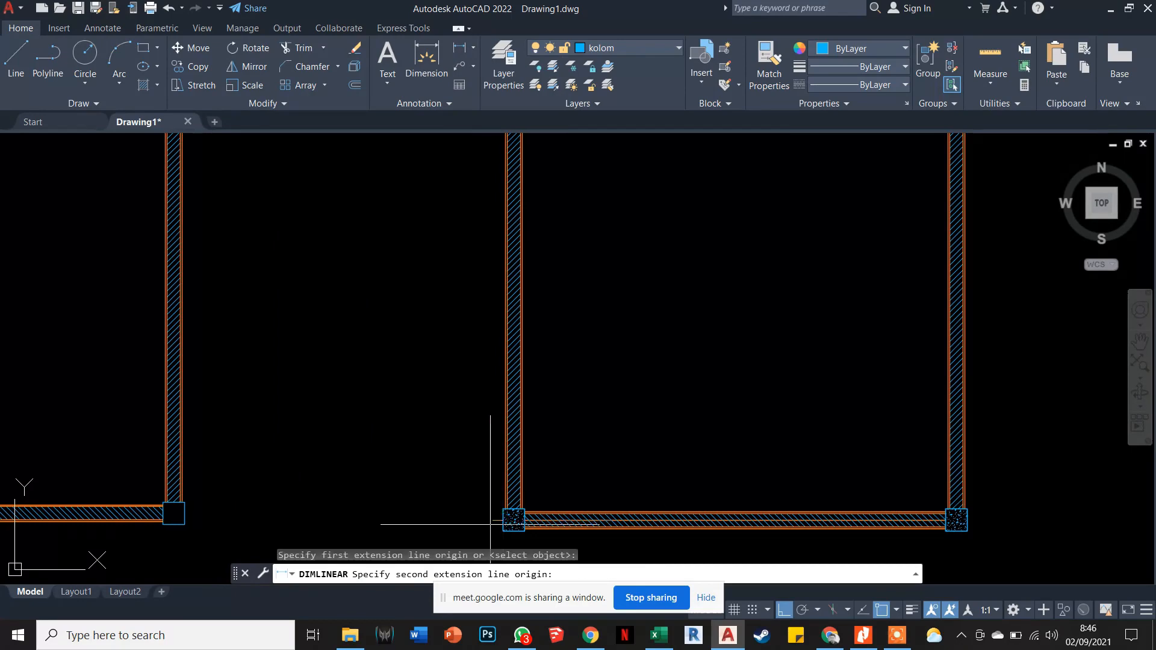
pyautogui.scroll(-4, 503, 518)
pyautogui.scroll(4, 489, 377)
pyautogui.click(488, 375)
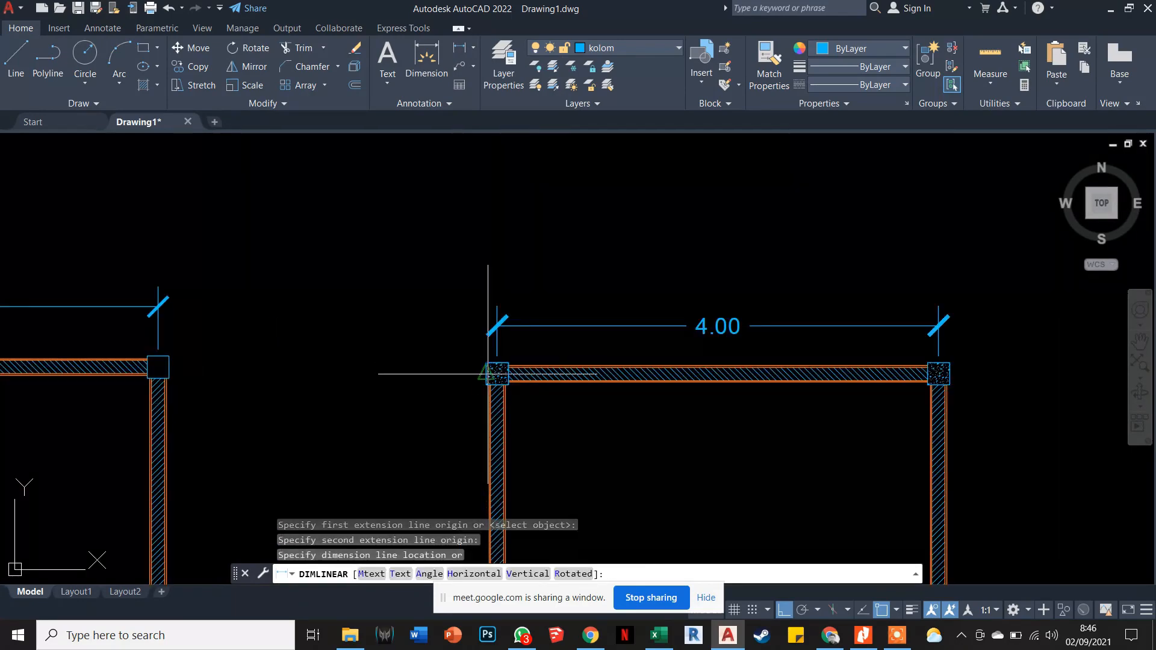
pyautogui.scroll(-4, 451, 374)
pyautogui.scroll(2, 472, 400)
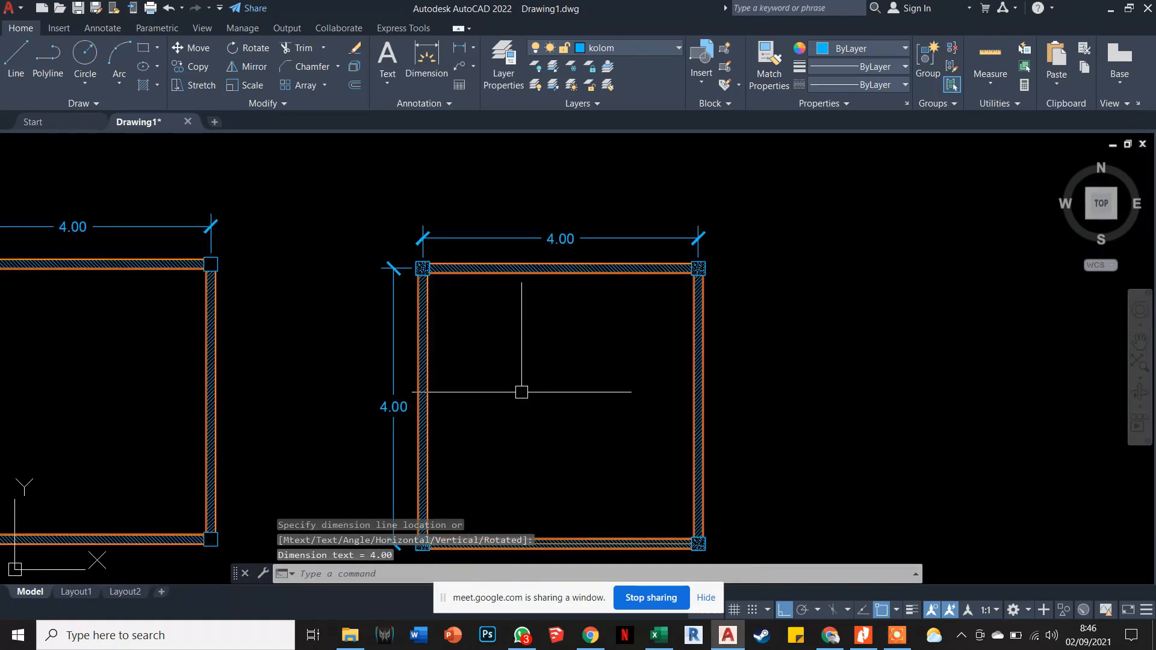
pyautogui.moveTo(521, 392); pyautogui.dragTo(676, 367, button='middle')
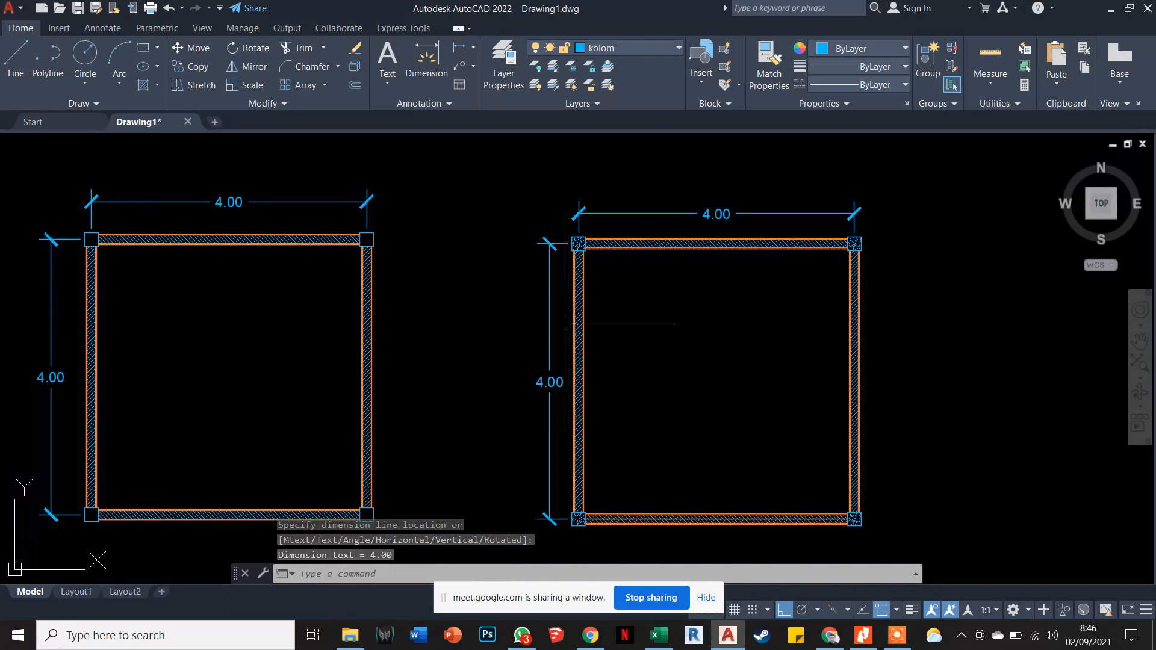
pyautogui.scroll(-2, 569, 325)
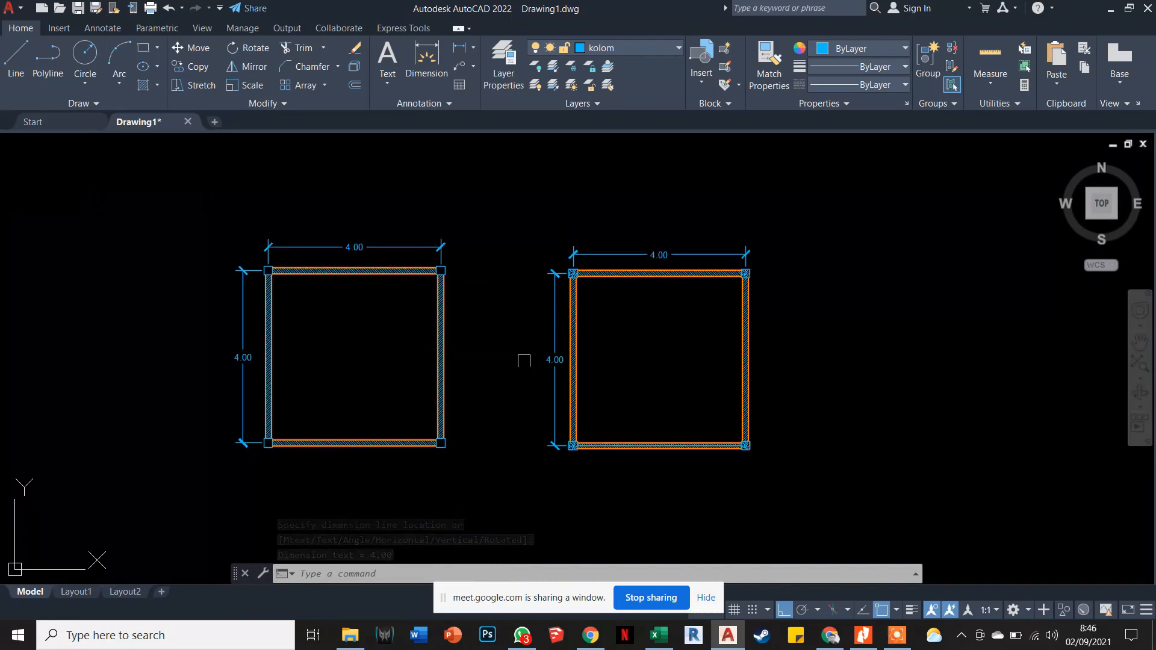
pyautogui.moveTo(550, 361); pyautogui.dragTo(483, 345, button='middle')
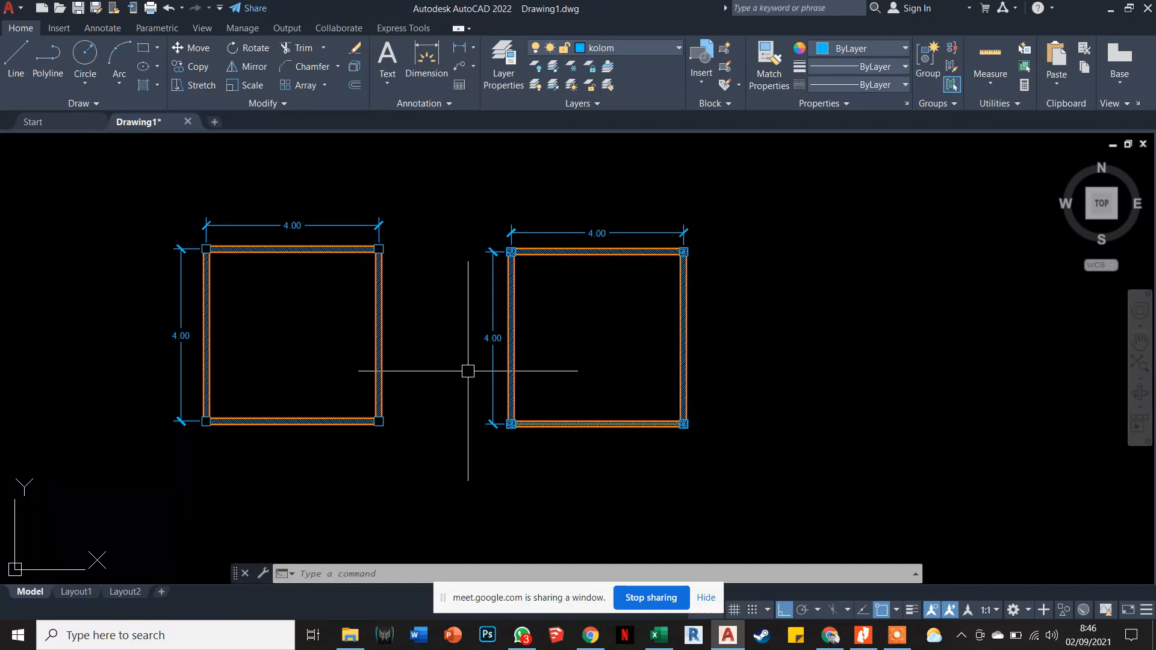
pyautogui.press('Escape')
pyautogui.press('Escape')
pyautogui.press('Escape')
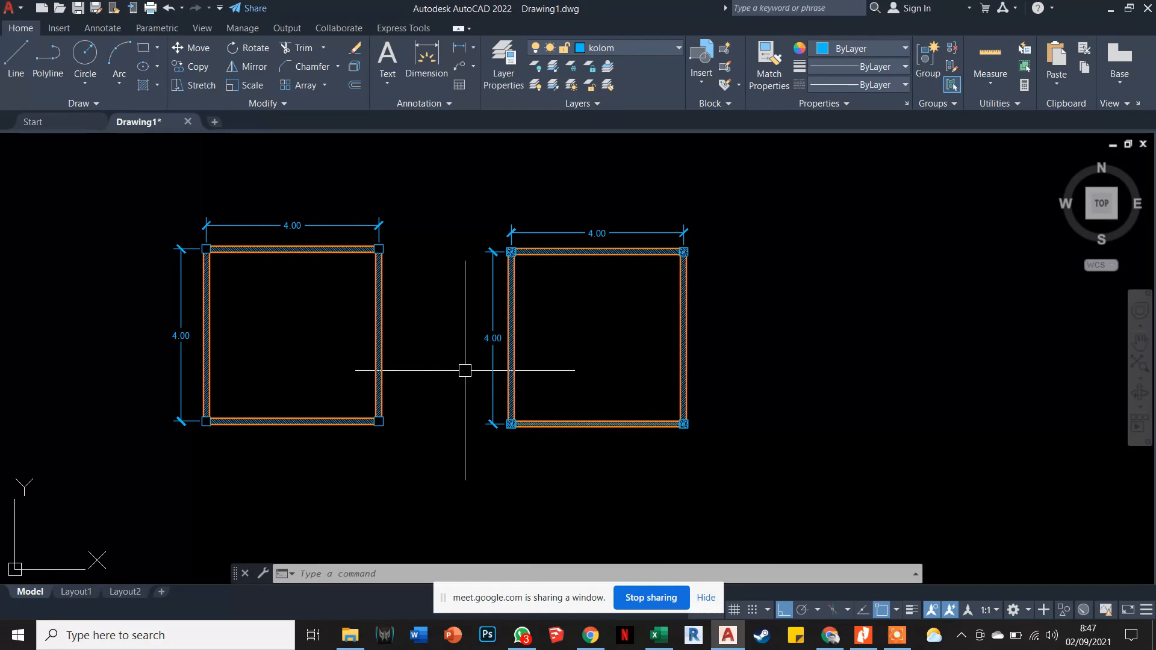
pyautogui.scroll(2, 492, 422)
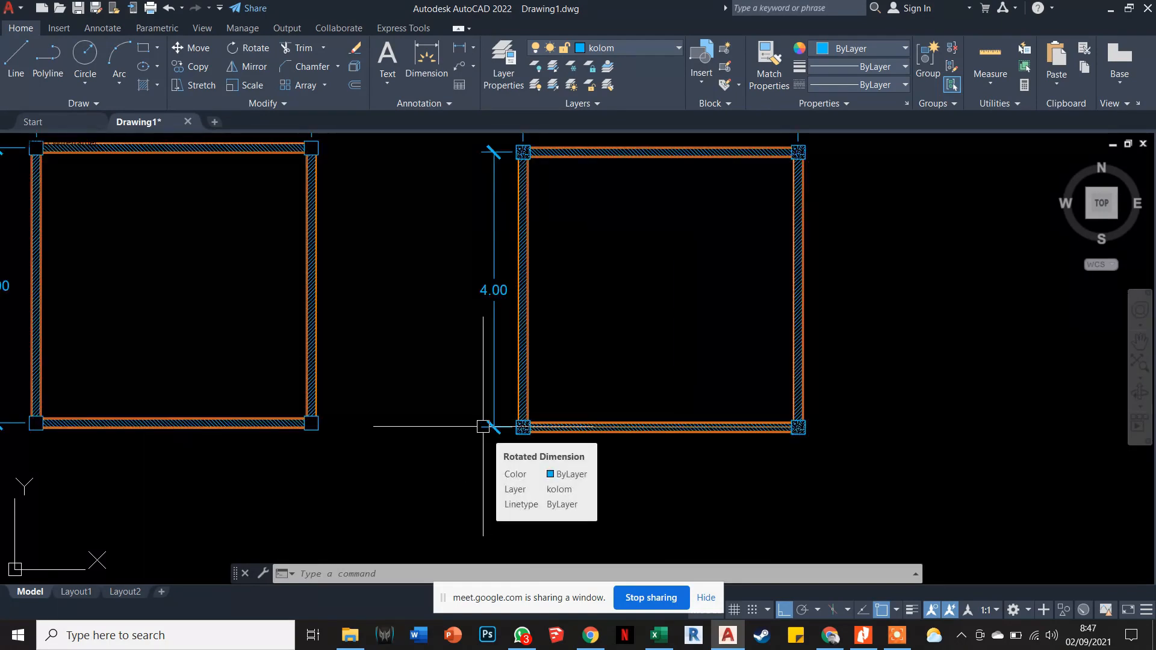
pyautogui.scroll(2, 567, 418)
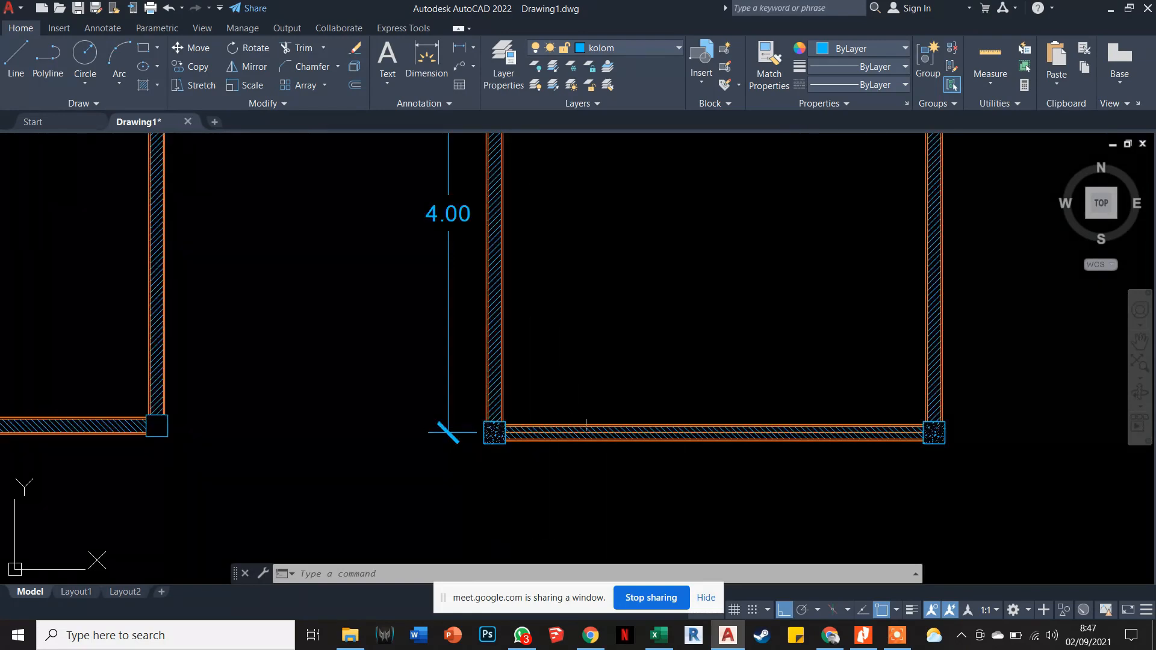
pyautogui.scroll(-2, 709, 421)
pyautogui.moveTo(887, 346); pyautogui.dragTo(694, 353, button='middle')
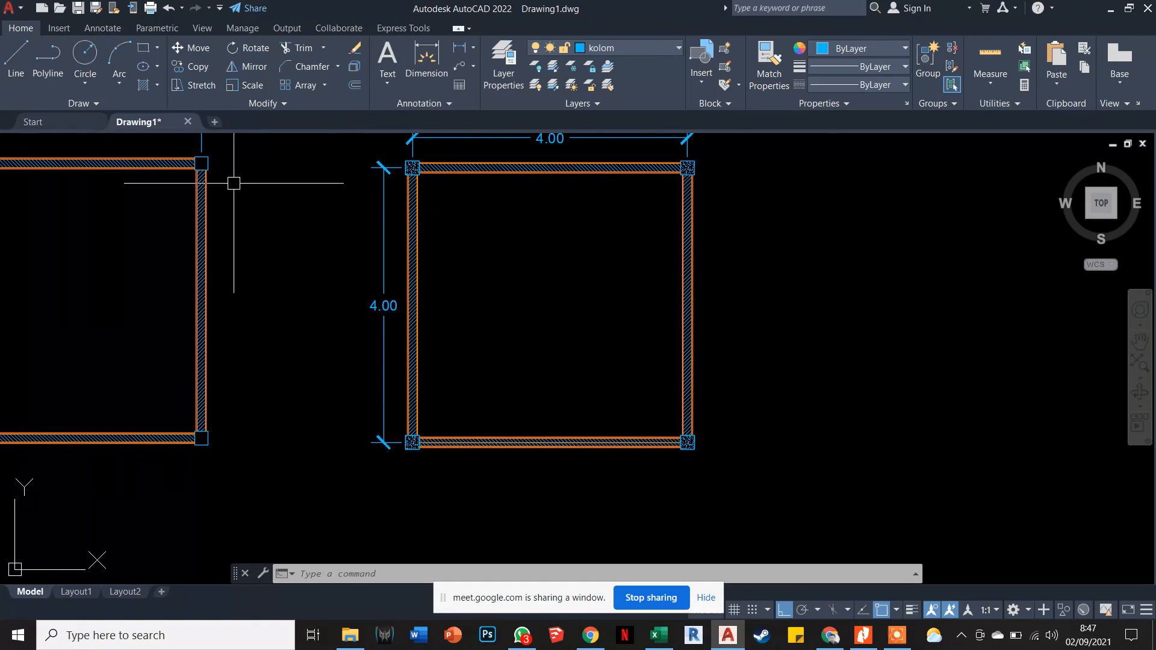
pyautogui.click(50, 65)
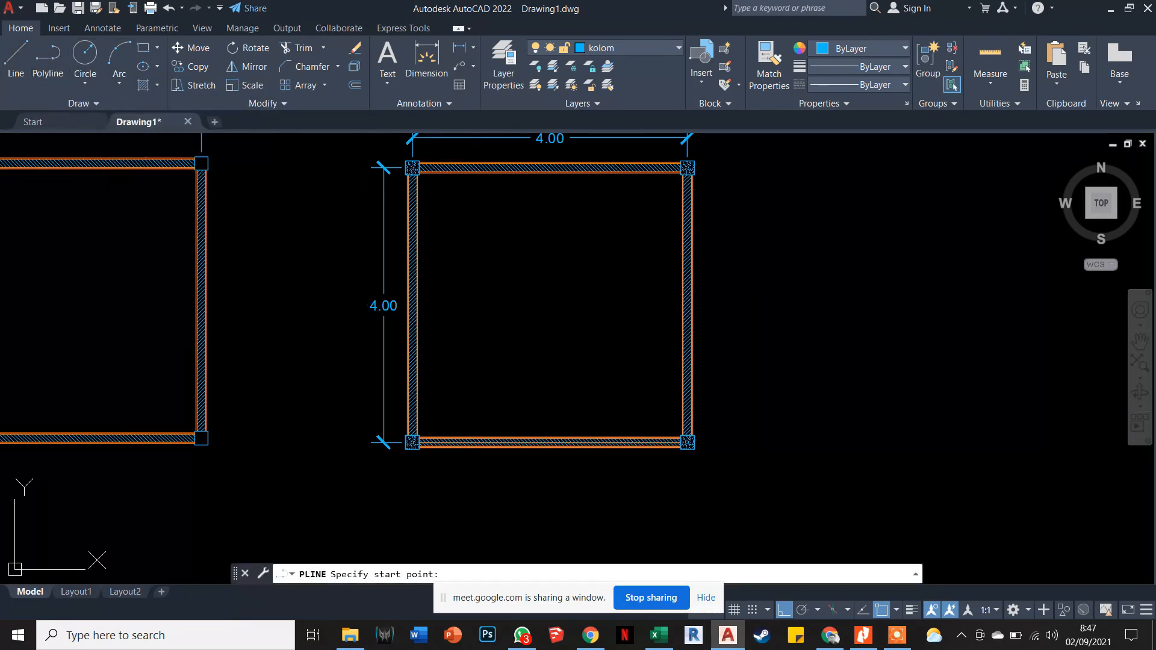
pyautogui.click(806, 328)
pyautogui.scroll(2, 840, 328)
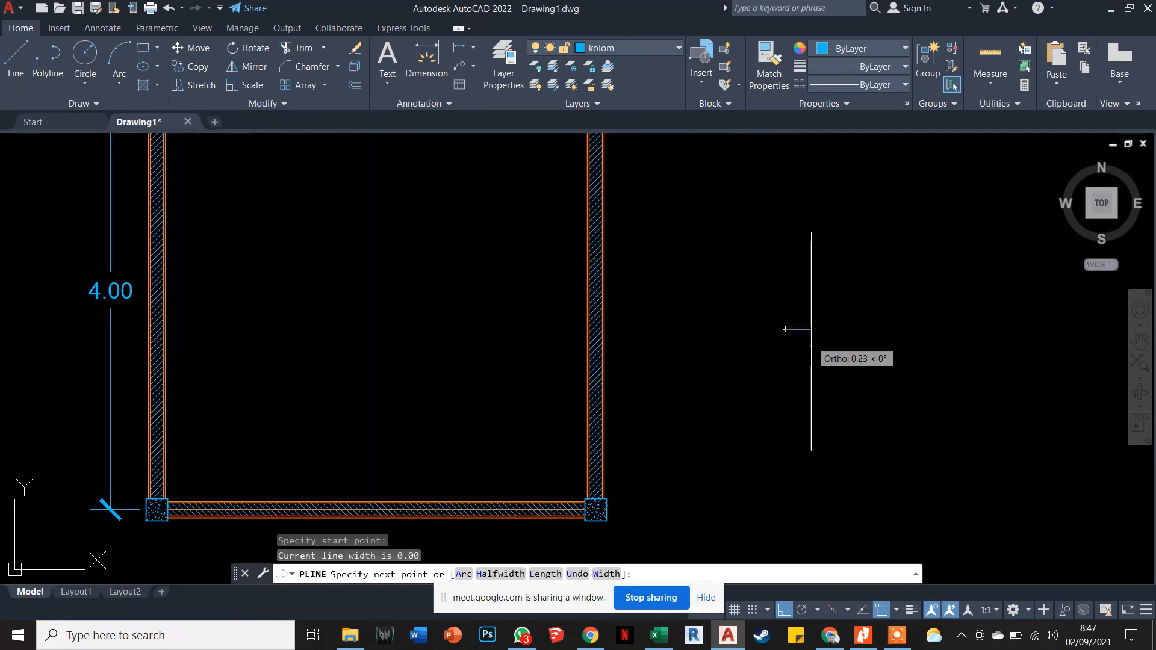
pyautogui.press('Escape')
pyautogui.press('Escape')
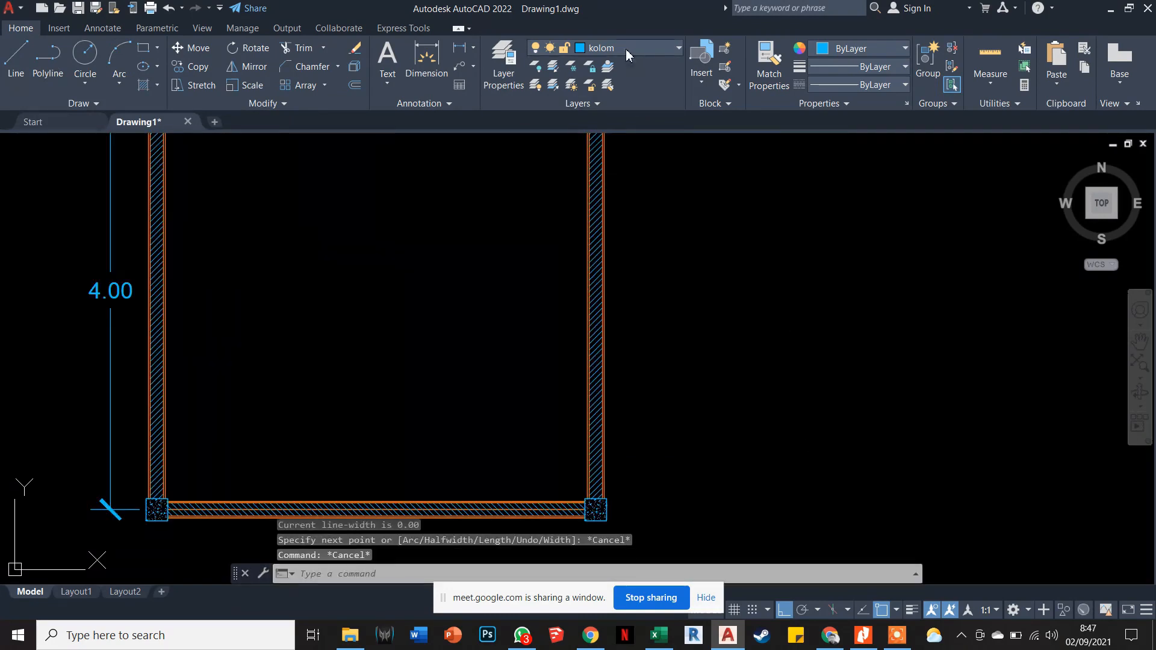
# Make kusen the current layer and start a polyline in the empty area east of the right room.
pyautogui.click(626, 49)
pyautogui.click(609, 156)
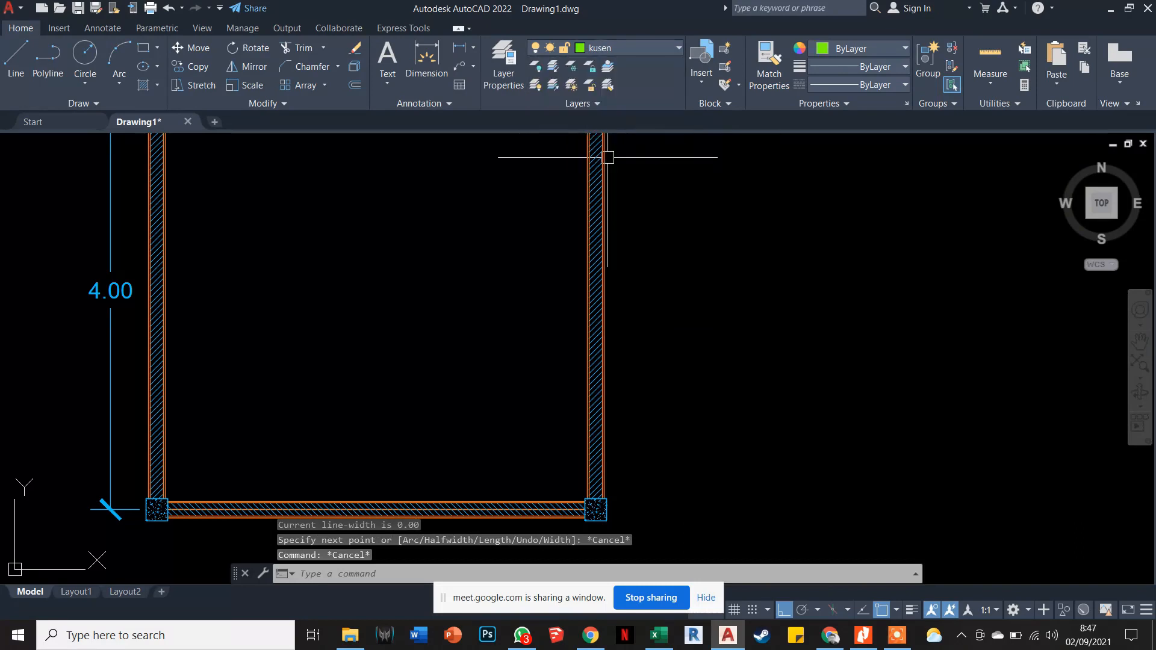
pyautogui.click(47, 63)
pyautogui.click(768, 327)
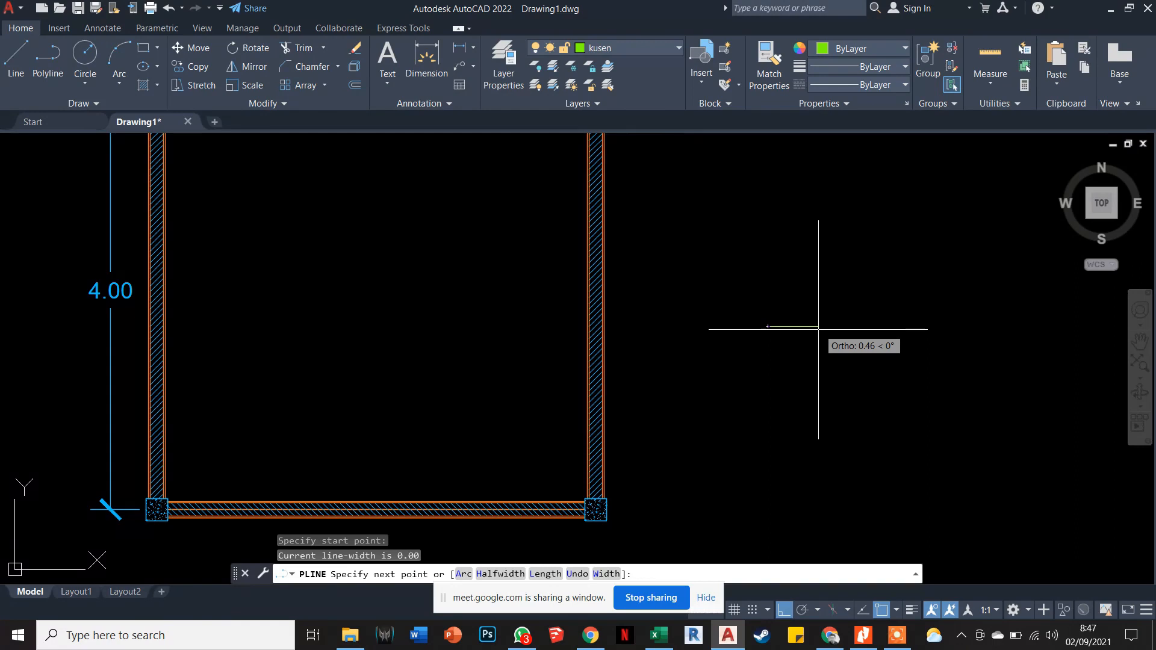
pyautogui.scroll(-2, 818, 329)
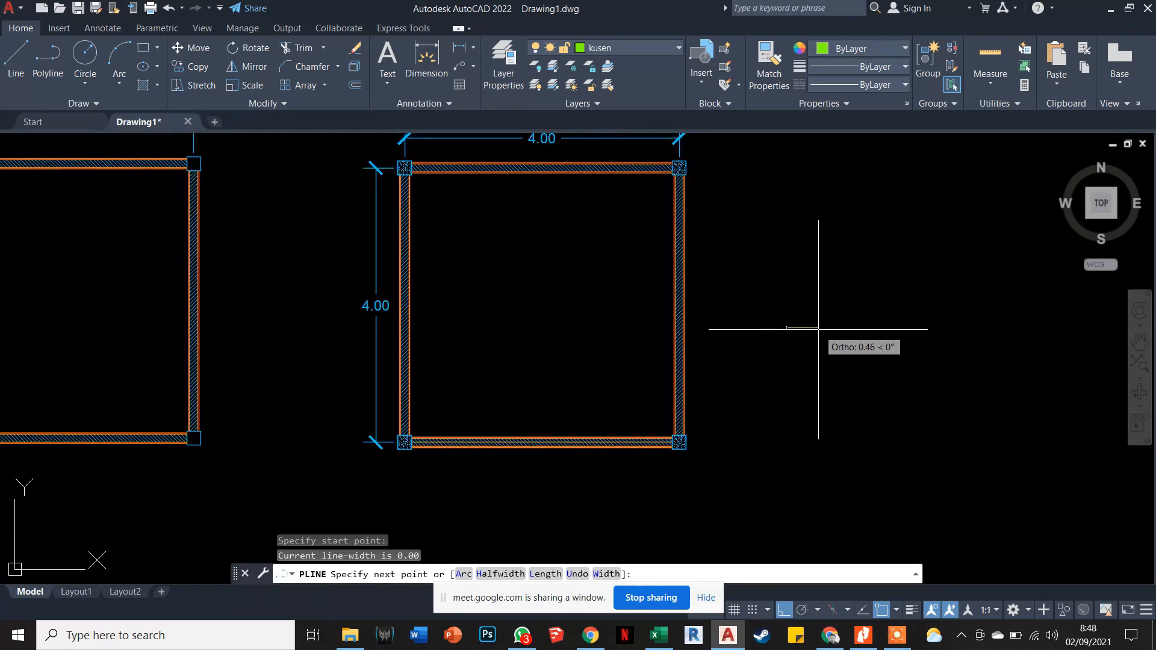
pyautogui.scroll(4, 819, 329)
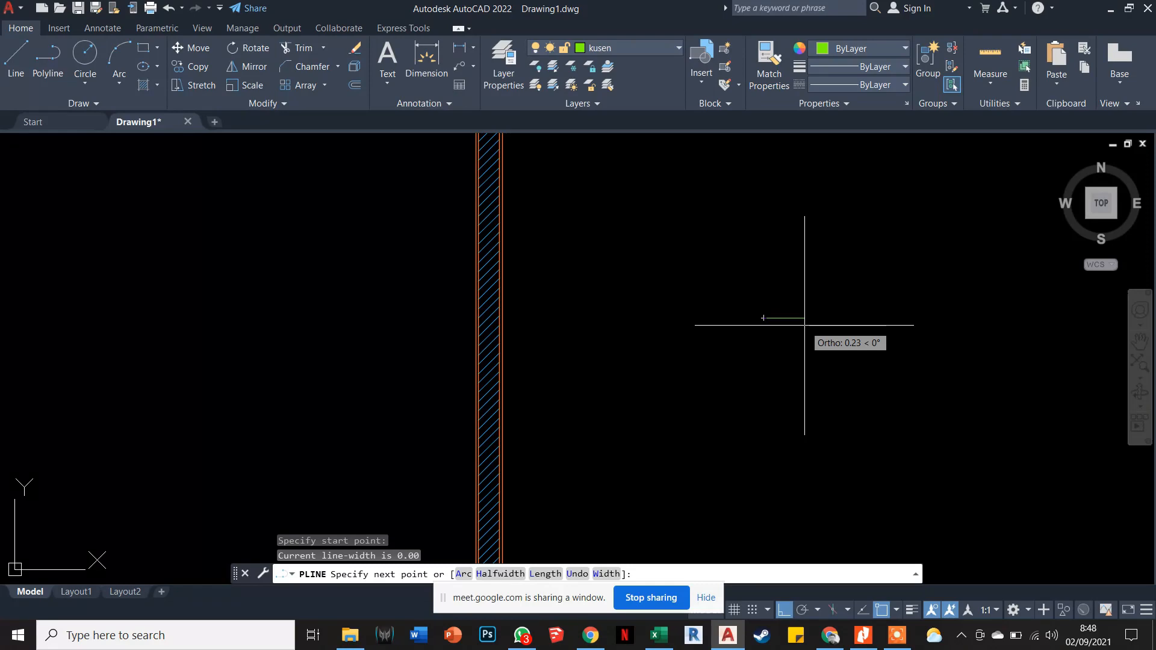
pyautogui.click(825, 637)
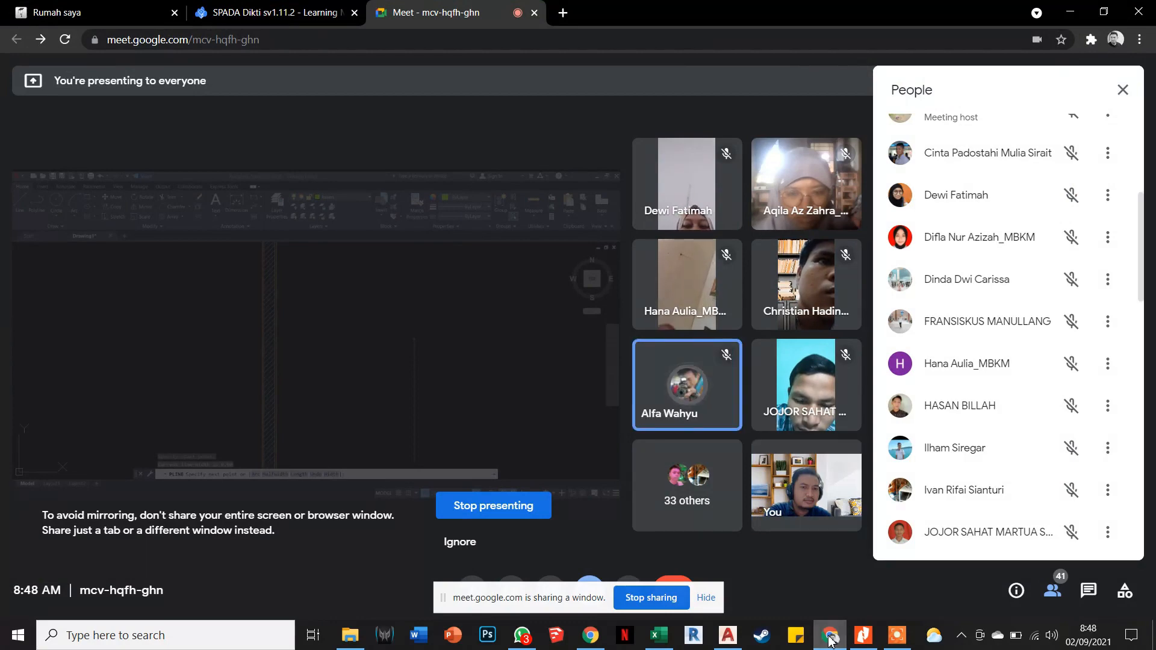
pyautogui.click(829, 638)
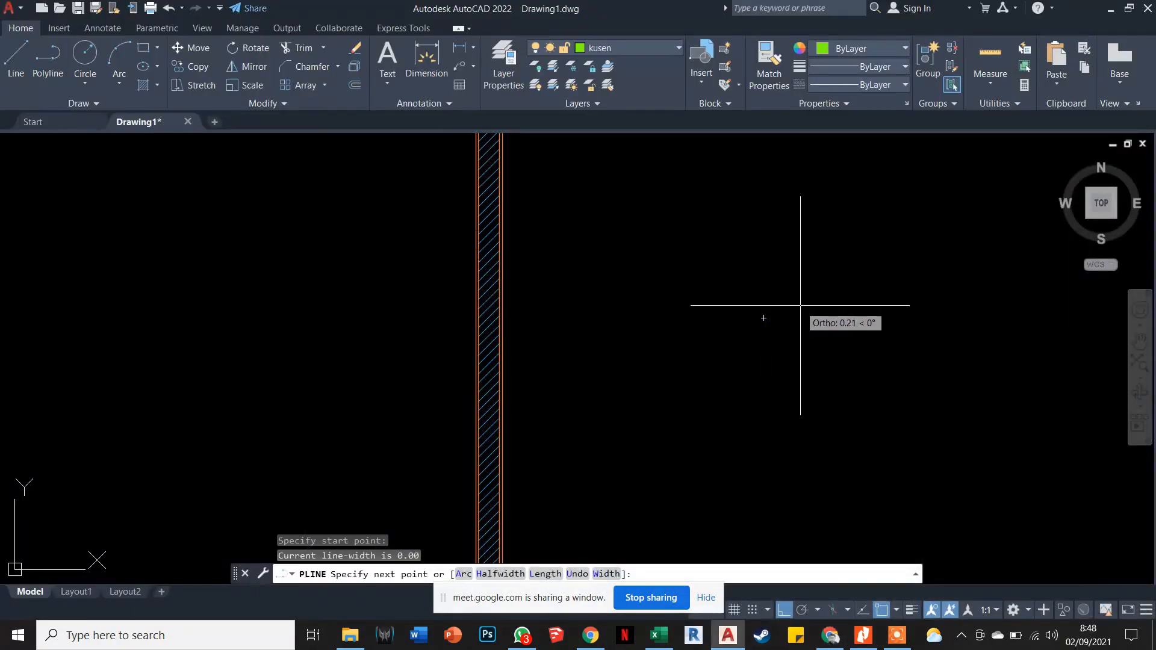
# Complete the polyline as a closed upright rectangle 0.05 wide and 0.15 high, ending at its start point.
pyautogui.scroll(-1, 783, 310)
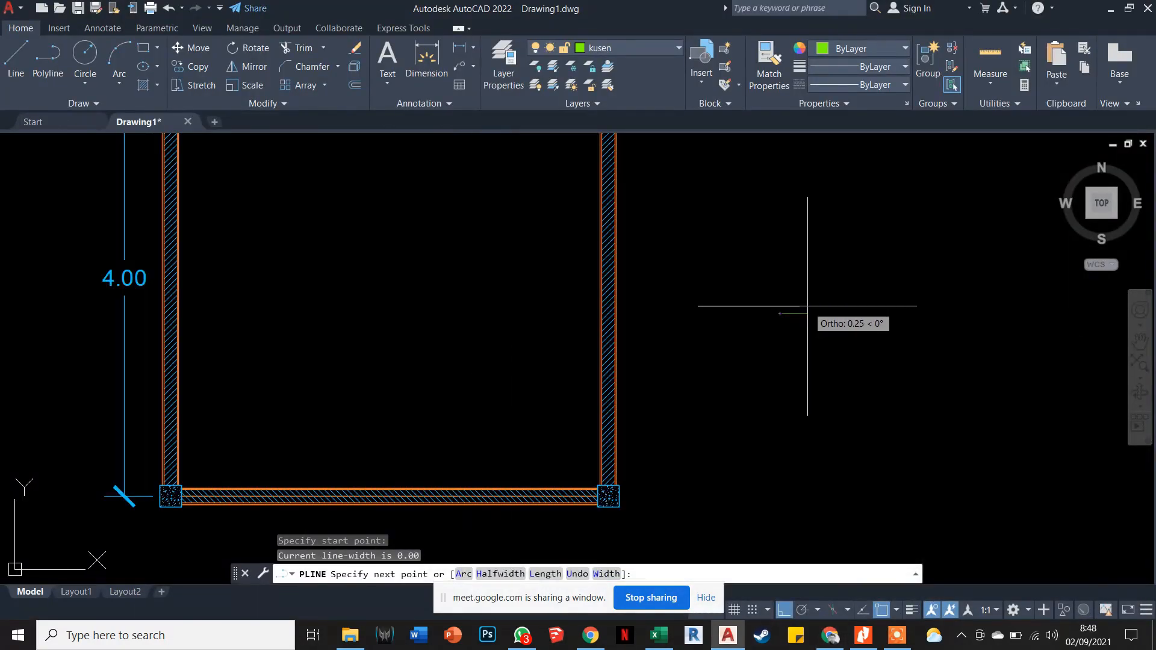
pyautogui.write('0.15')
pyautogui.press('Return')
pyautogui.scroll(5, 783, 313)
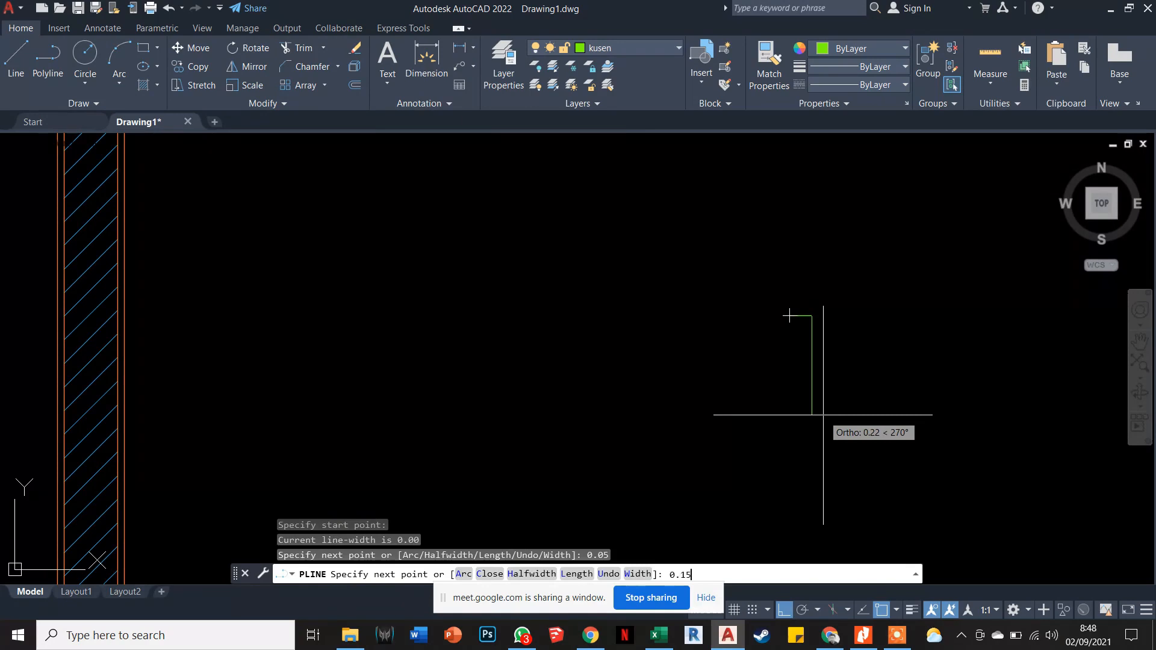
pyautogui.press('Return')
pyautogui.write('0.0')
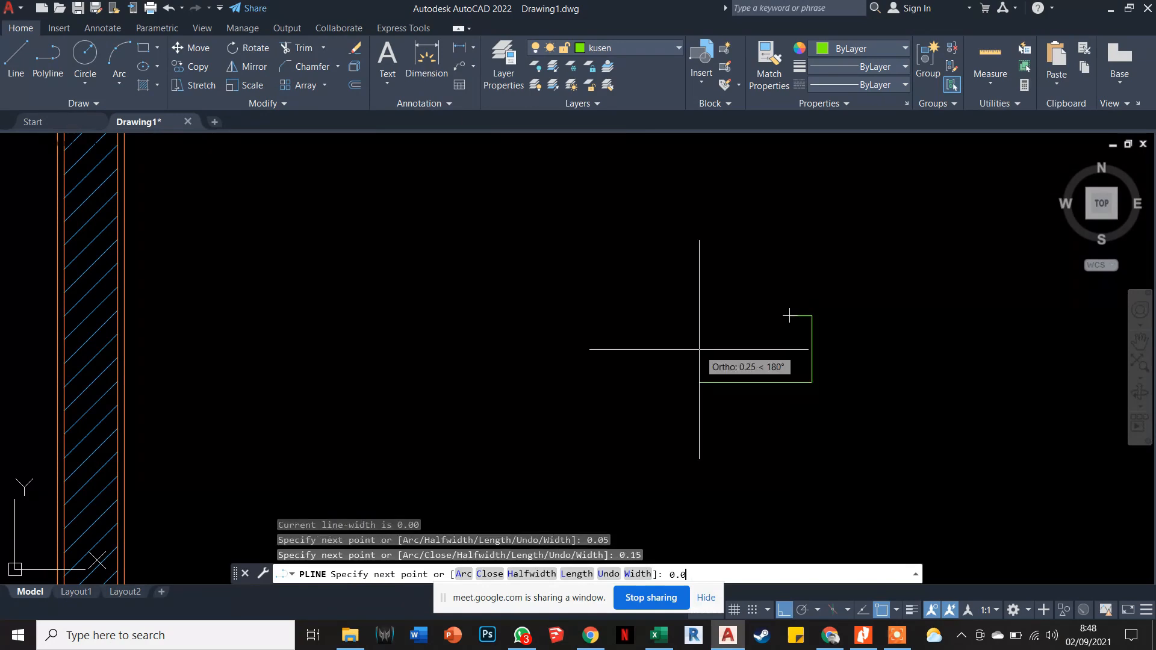
pyautogui.write('5')
pyautogui.press('Return')
pyautogui.click(790, 316)
pyautogui.press('Escape')
pyautogui.scroll(-4, 854, 339)
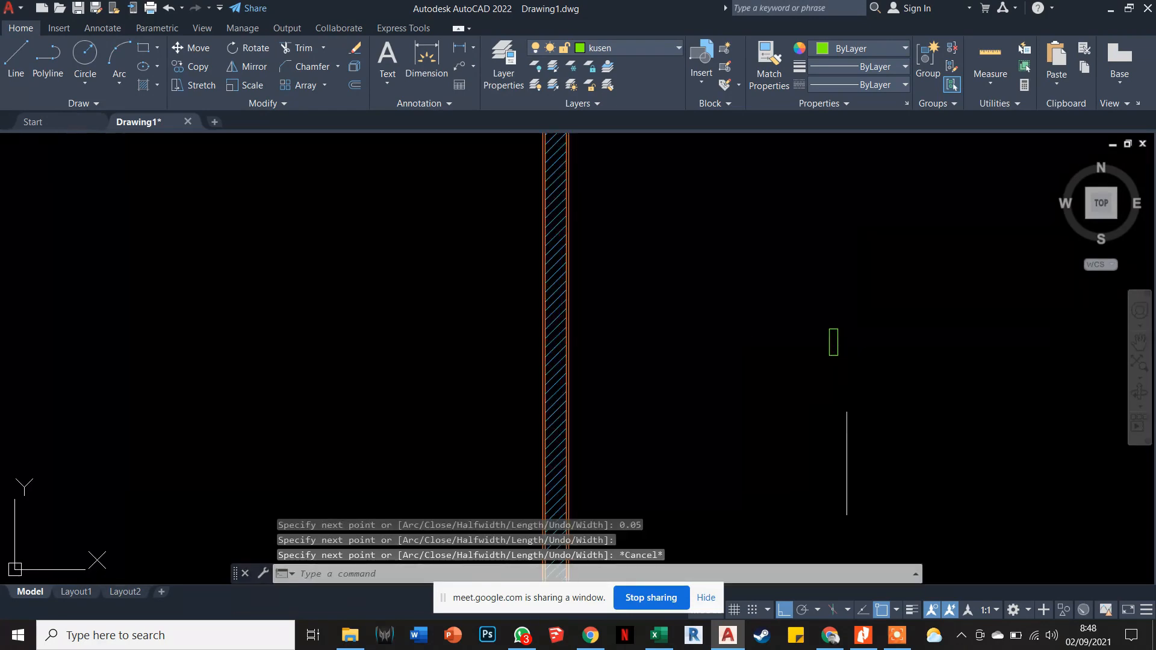
pyautogui.scroll(-5, 770, 392)
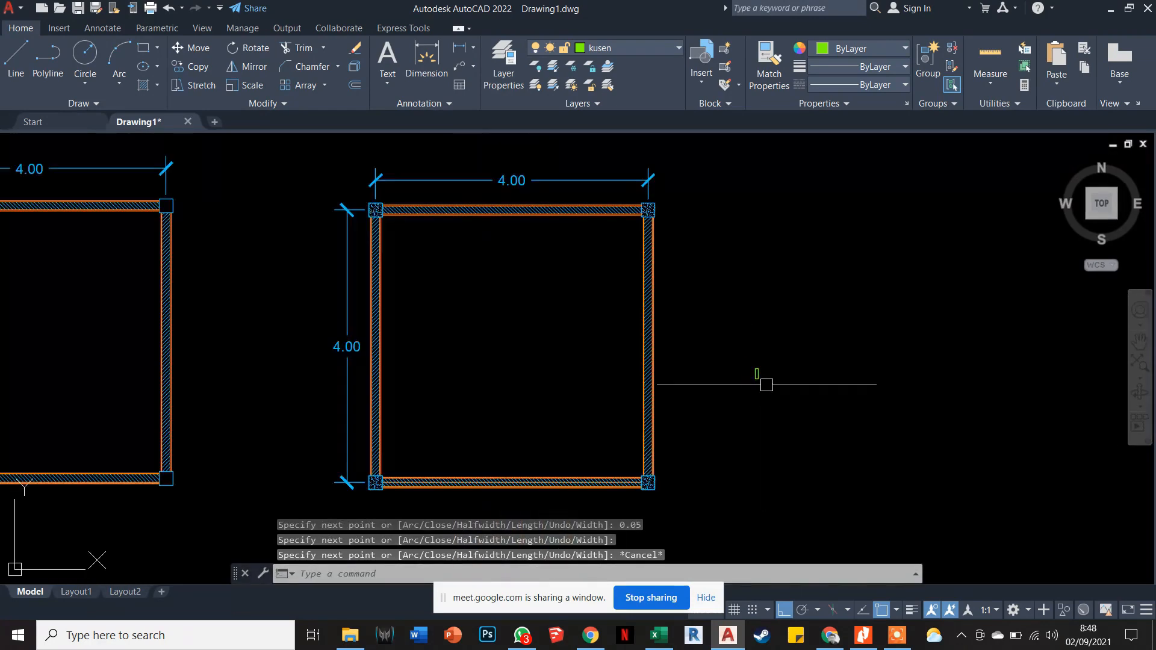
pyautogui.scroll(3, 762, 376)
pyautogui.press('Escape')
pyautogui.press('Escape')
pyautogui.press('Escape')
pyautogui.scroll(1, 761, 370)
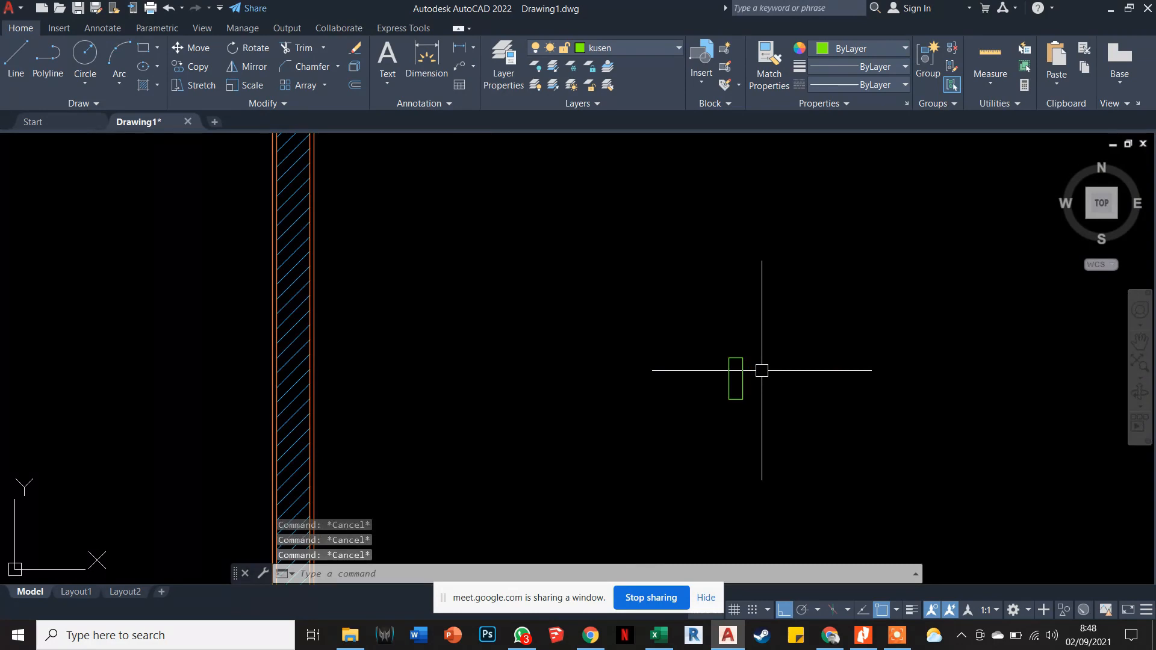
pyautogui.write('o')
pyautogui.press('Return')
pyautogui.click(742, 364)
pyautogui.scroll(2, 736, 358)
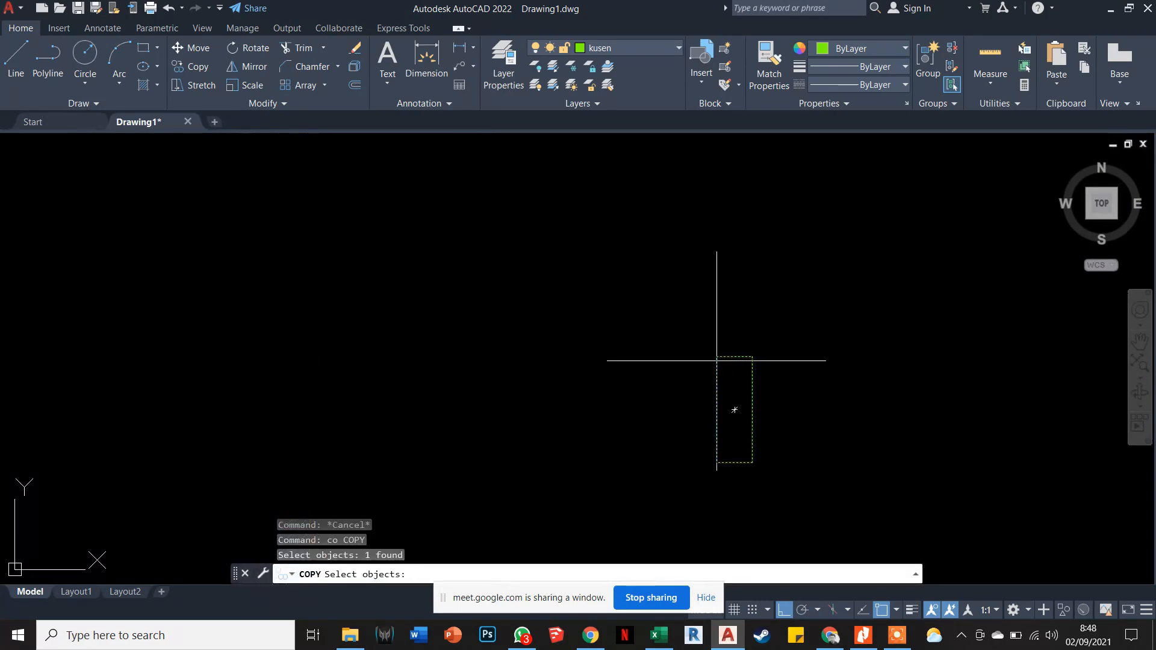
pyautogui.press('Return')
pyautogui.click(716, 357)
pyautogui.scroll(-2, 644, 365)
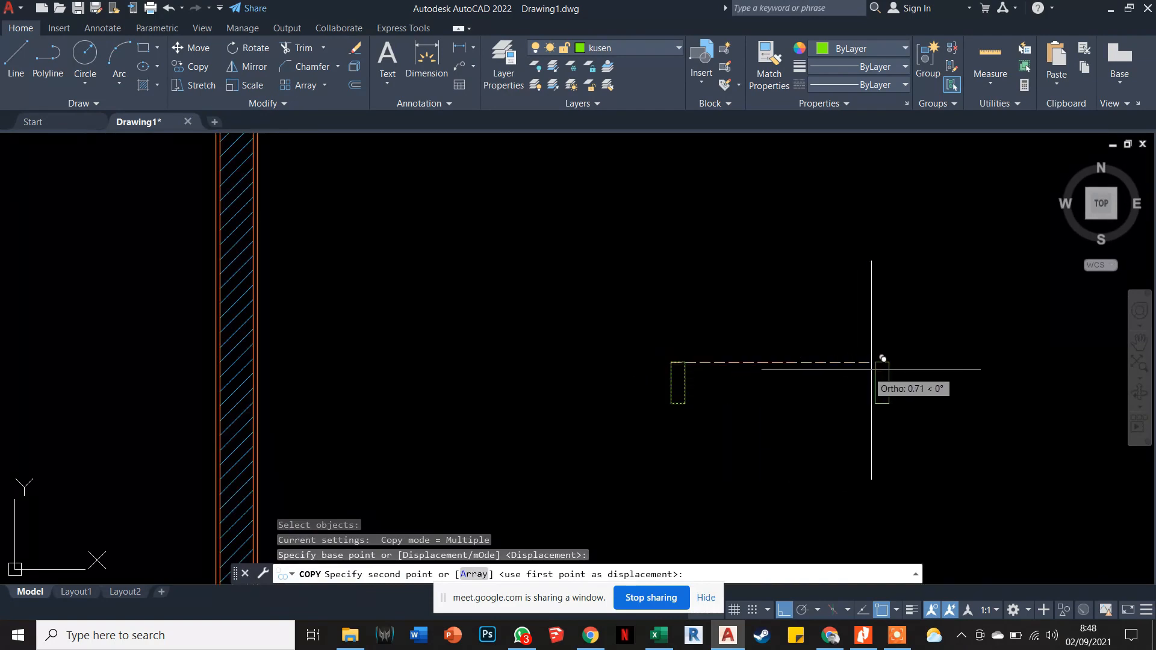
pyautogui.press('Escape')
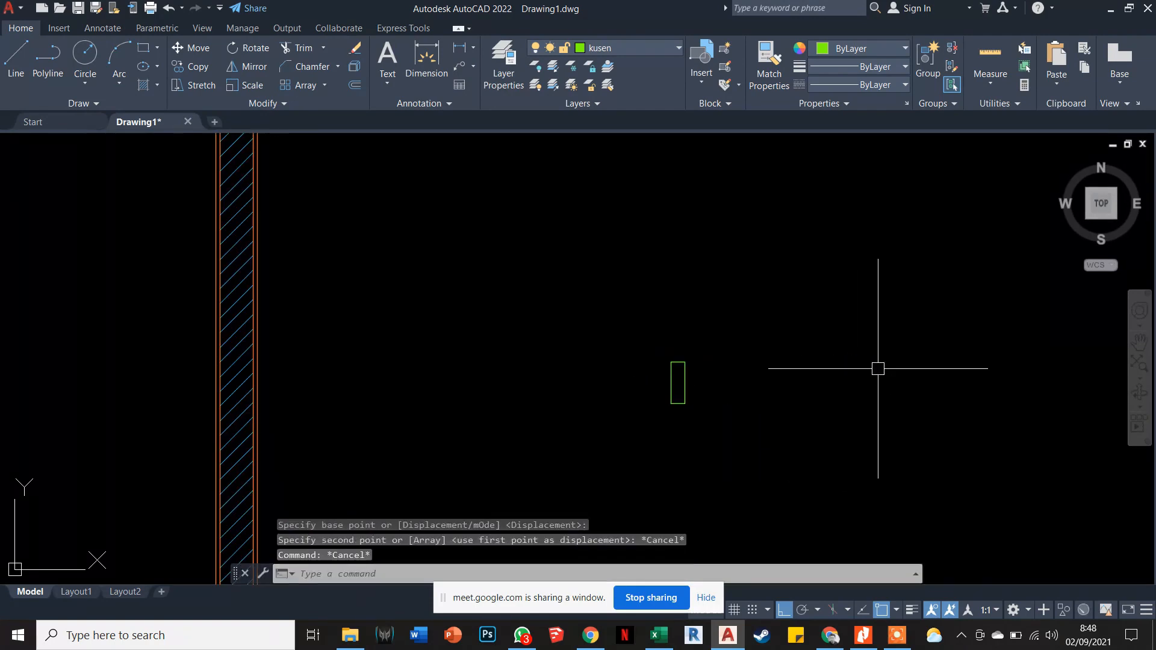
pyautogui.scroll(-2, 807, 365)
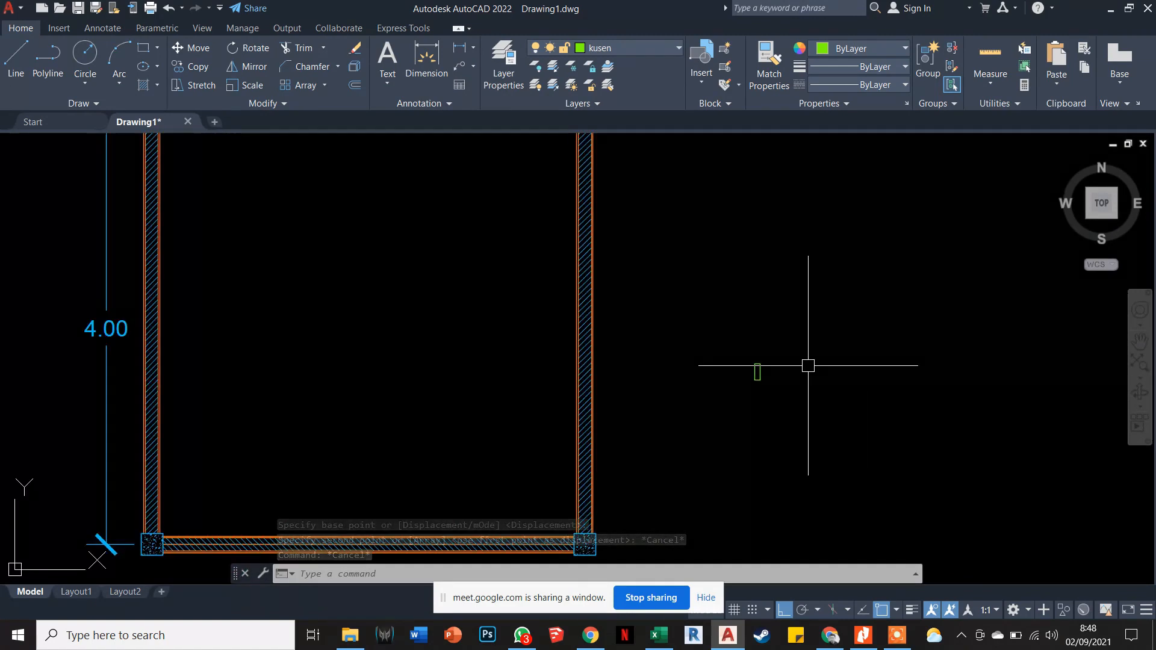
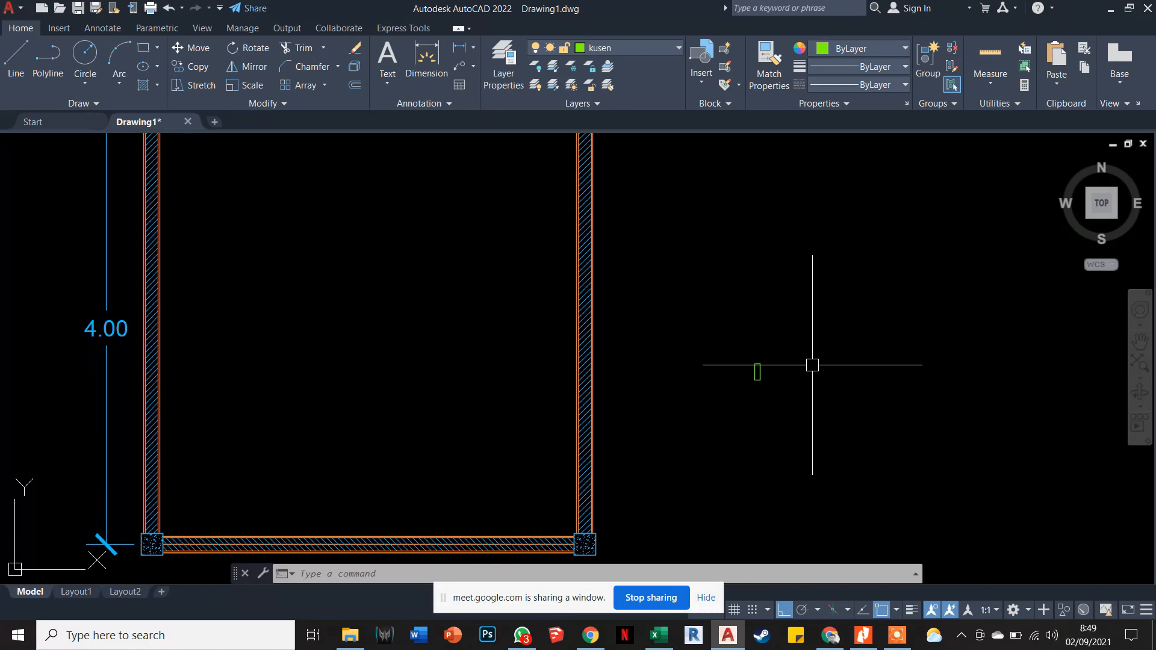
pyautogui.scroll(2, 786, 367)
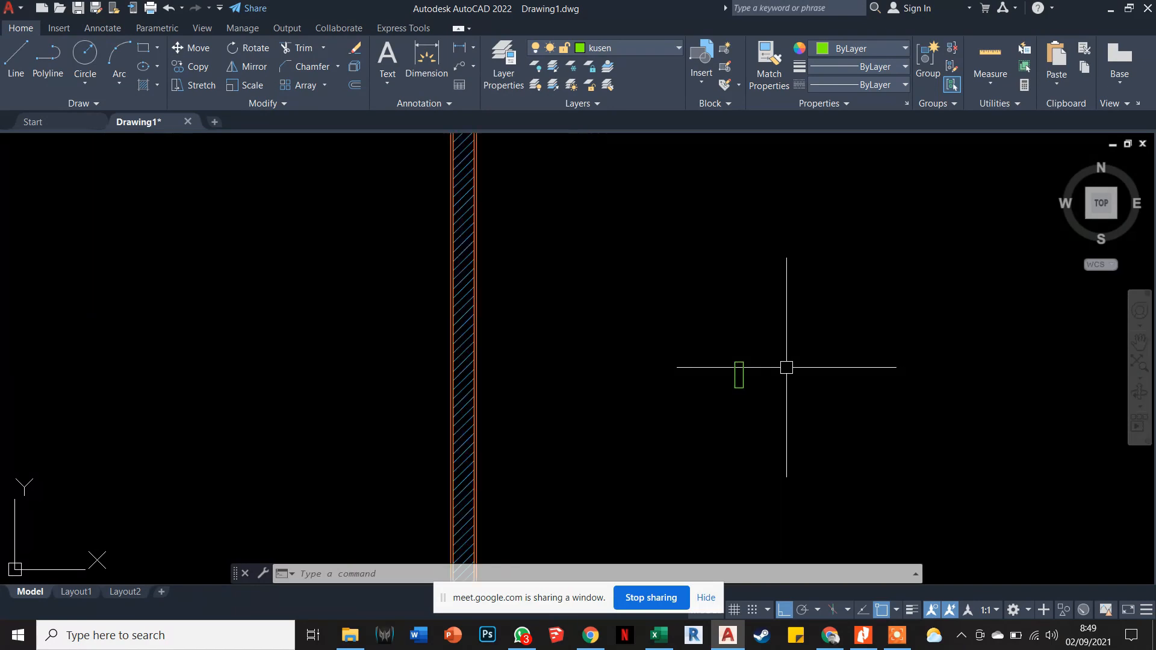
pyautogui.scroll(-2, 770, 367)
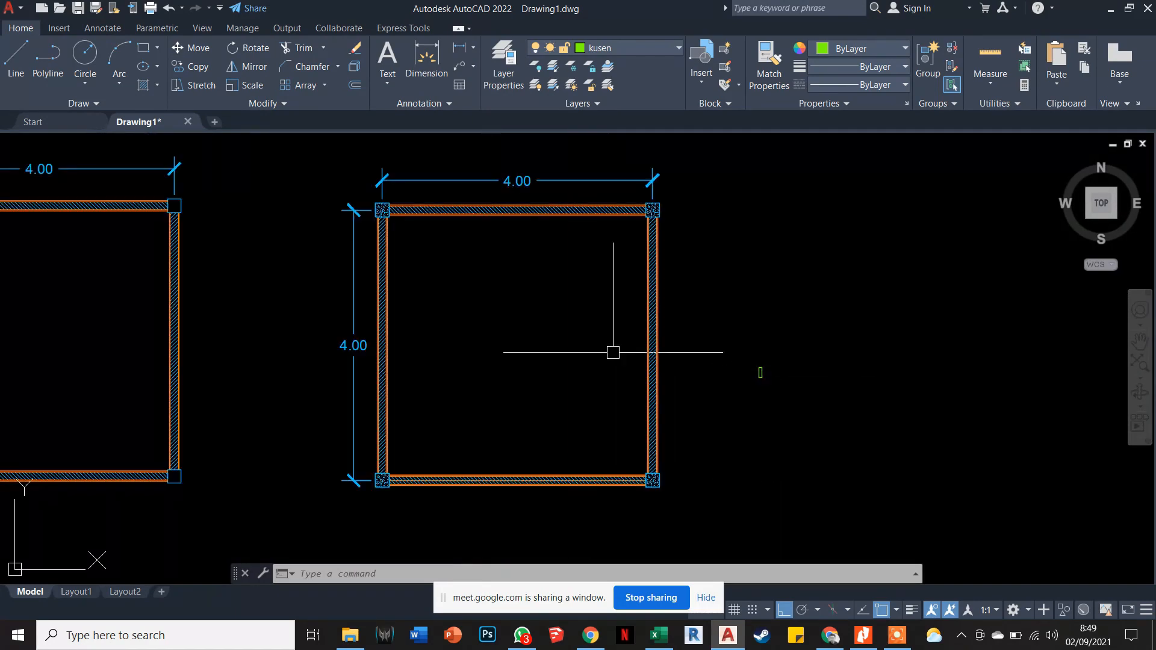
pyautogui.scroll(2, 769, 358)
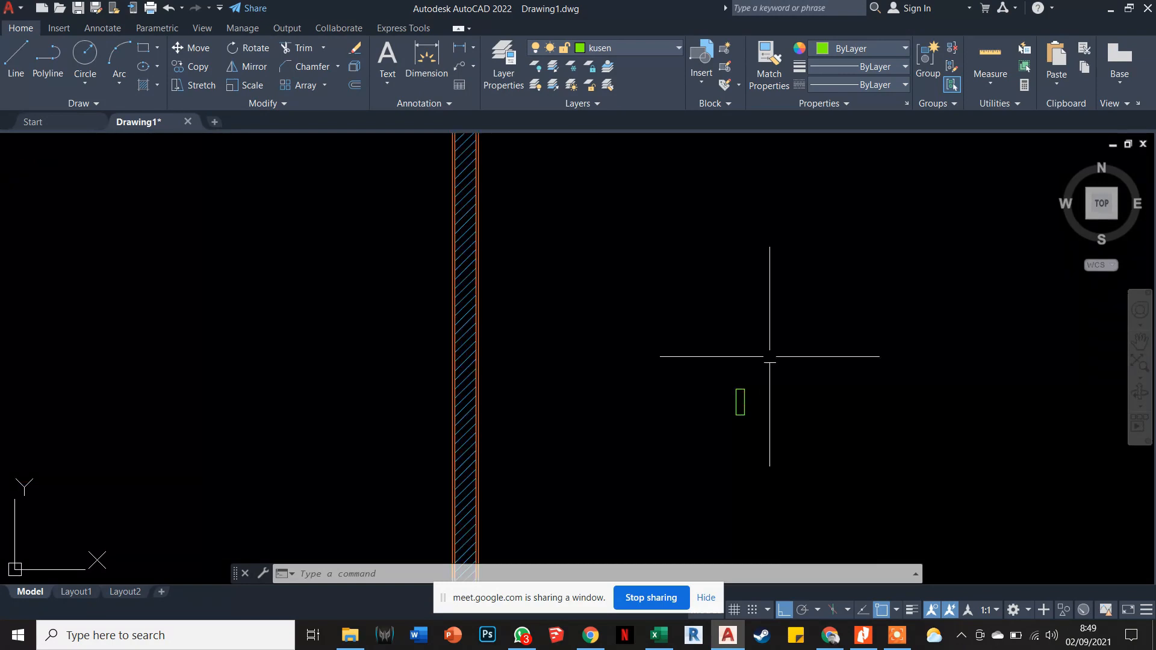
pyautogui.write('co')
pyautogui.press('Return')
pyautogui.scroll(4, 750, 402)
pyautogui.click(752, 401)
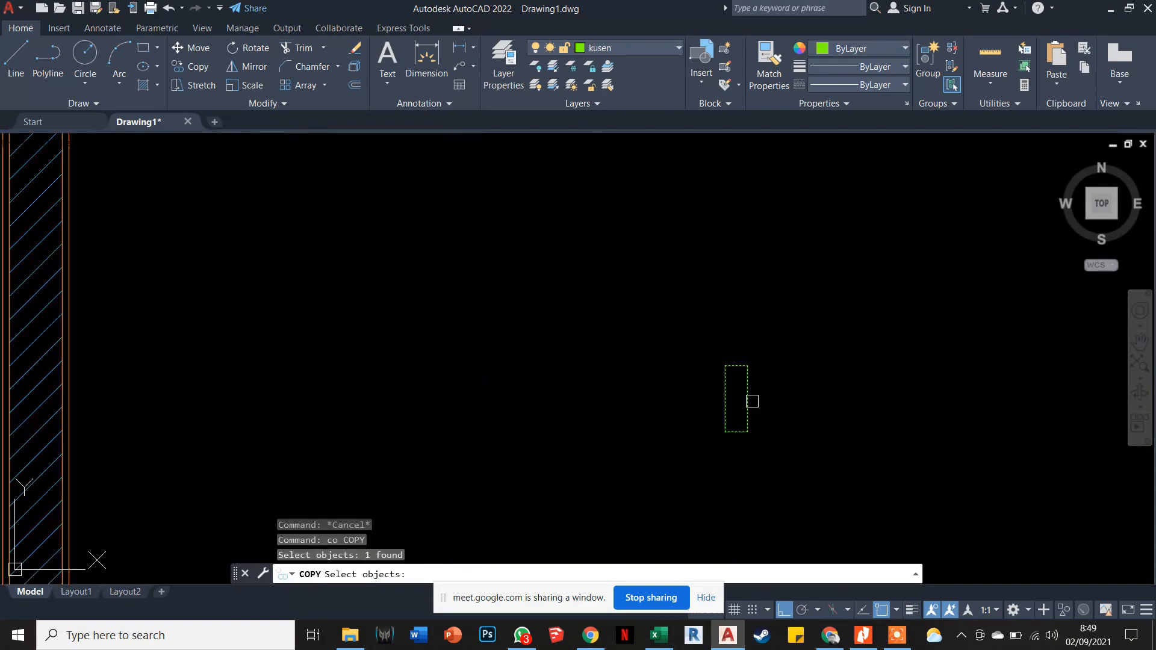
pyautogui.press('Return')
pyautogui.click(726, 366)
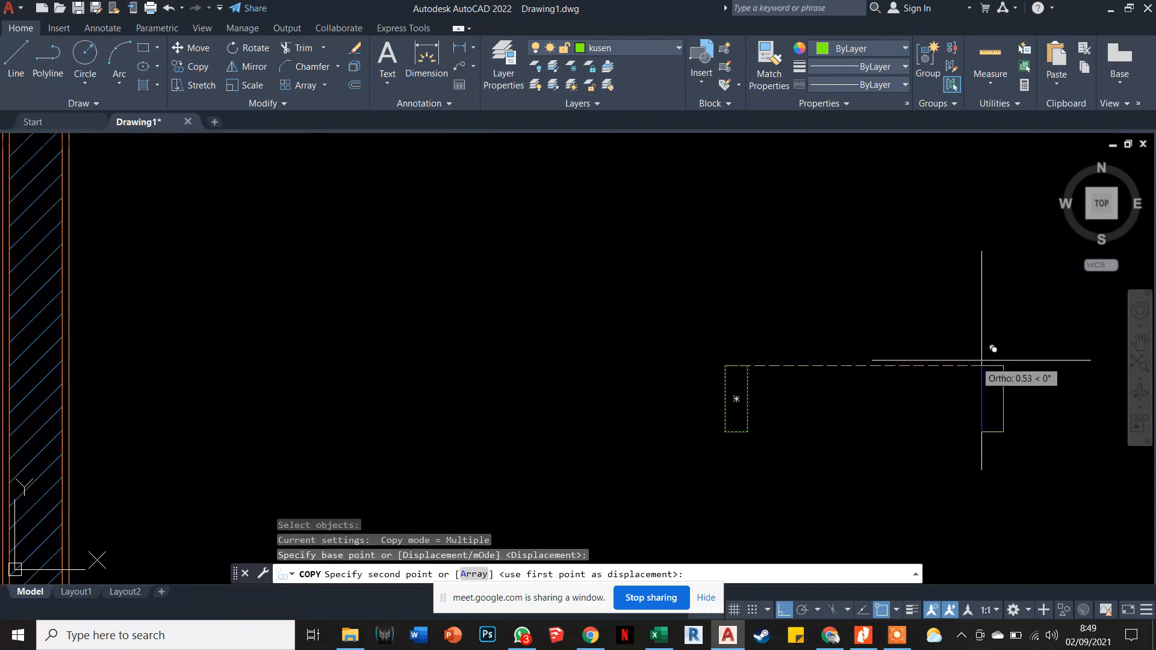
pyautogui.press('Escape')
pyautogui.press('Escape')
pyautogui.press('Escape')
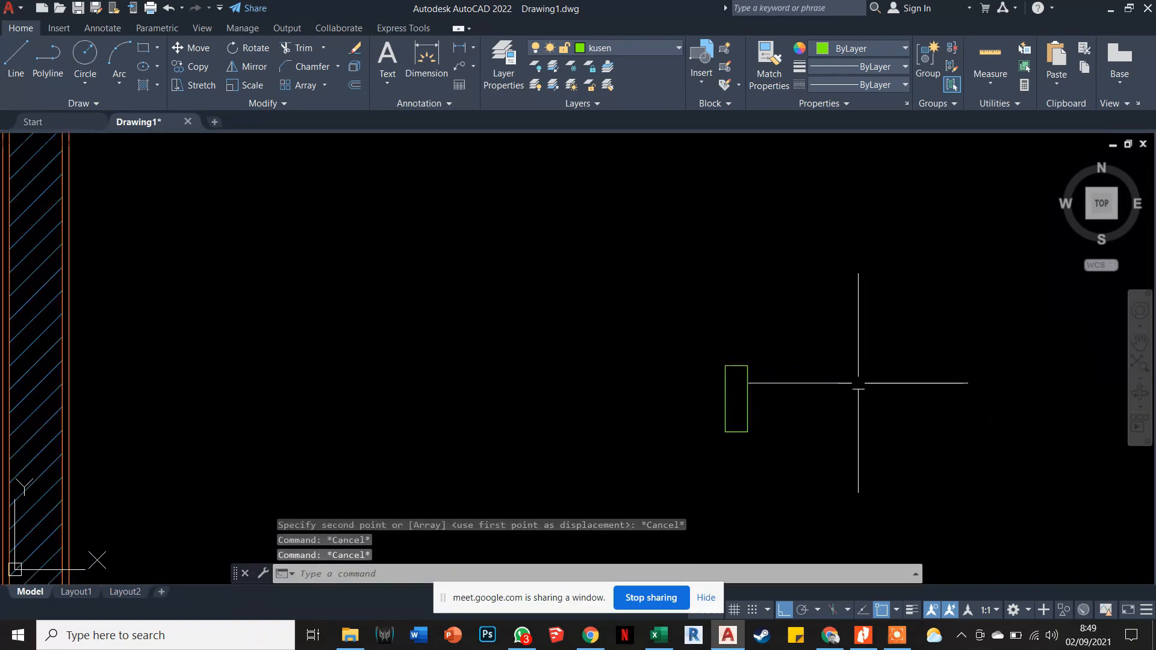
# Draw a horizontal polyline 0.9 long eastward from the lower-right corner of the small kusen rectangle.
pyautogui.write('pl')
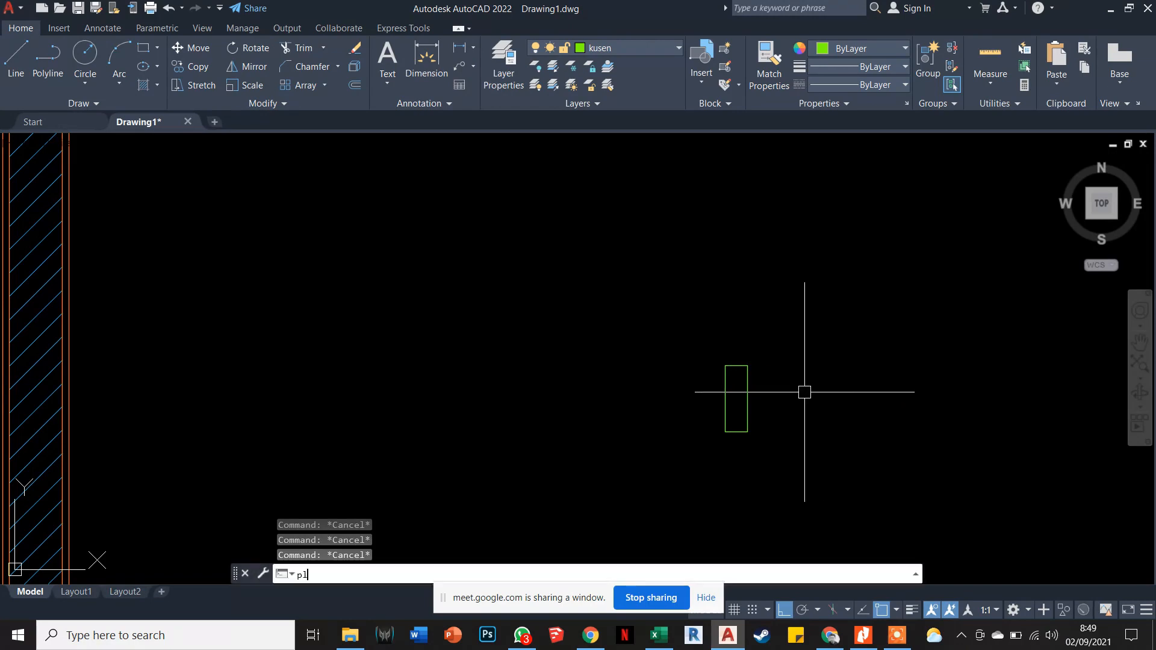
pyautogui.press('Return')
pyautogui.click(747, 431)
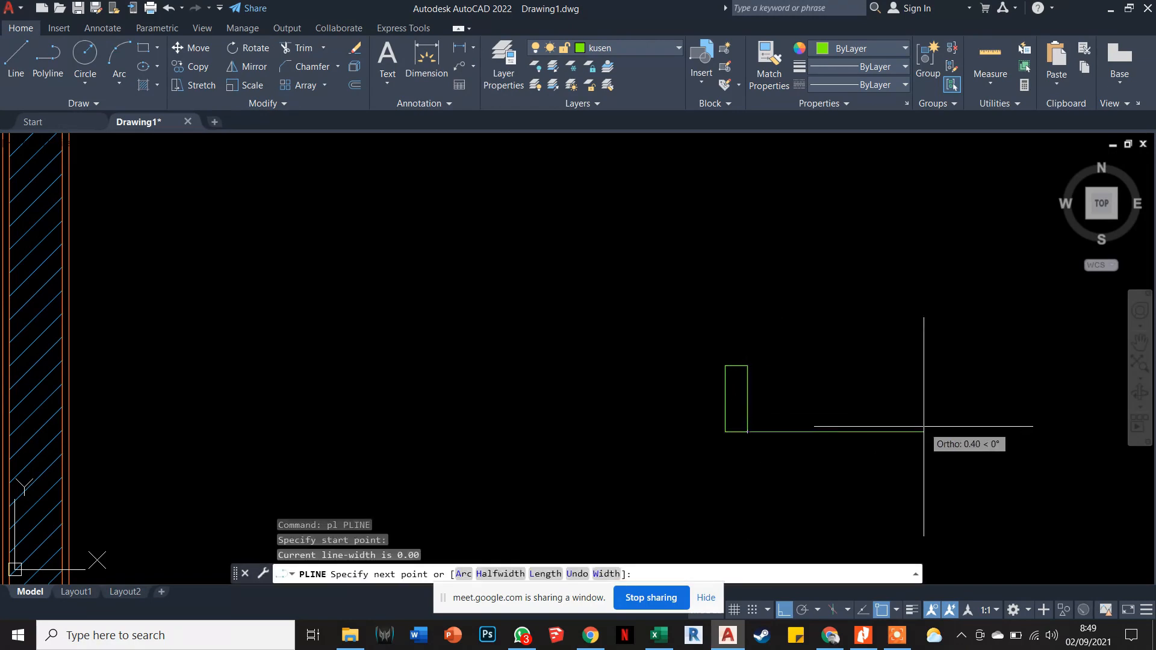
pyautogui.write('0.9')
pyautogui.press('Return')
pyautogui.press('Escape')
pyautogui.scroll(-3, 749, 400)
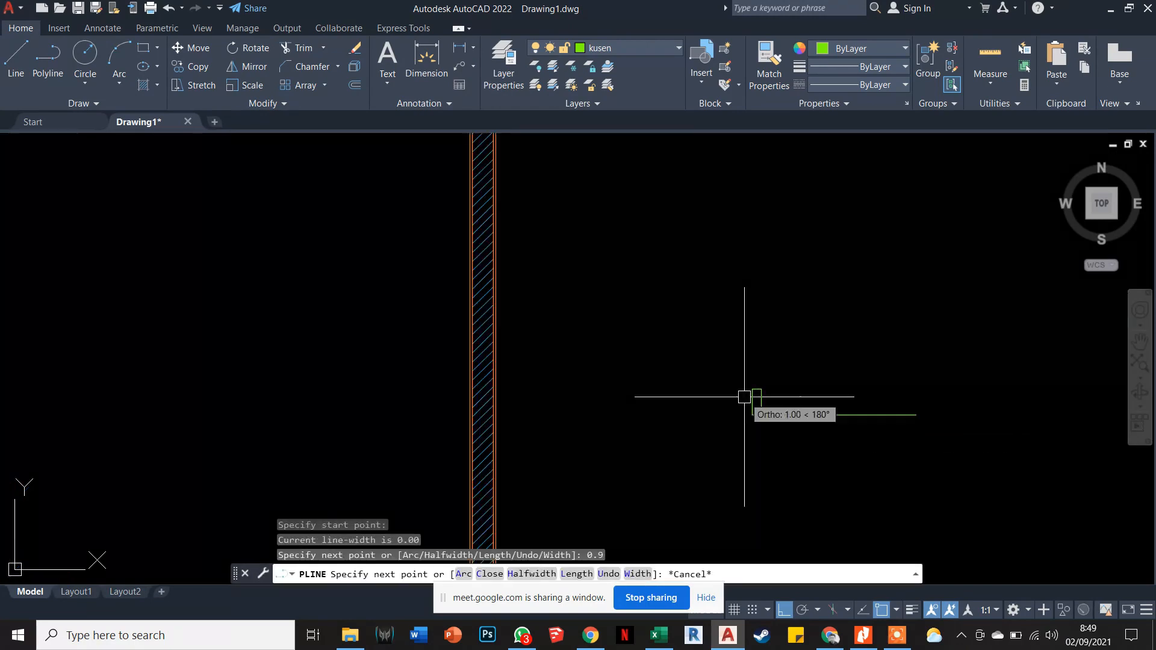
pyautogui.scroll(2, 817, 401)
pyautogui.press('Escape')
pyautogui.press('Escape')
# Copy the kusen rectangle from its lower-left corner to the free east end of the horizontal line.
pyautogui.write('co')
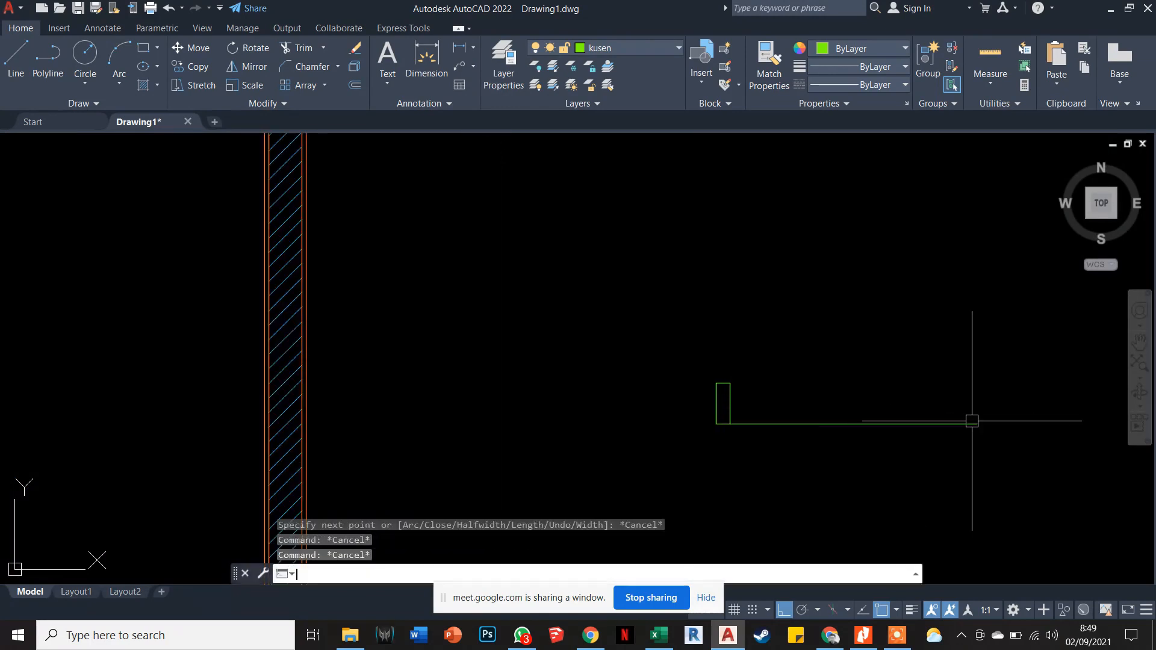
pyautogui.press('Return')
pyautogui.click(734, 378)
pyautogui.click(706, 414)
pyautogui.press('Return')
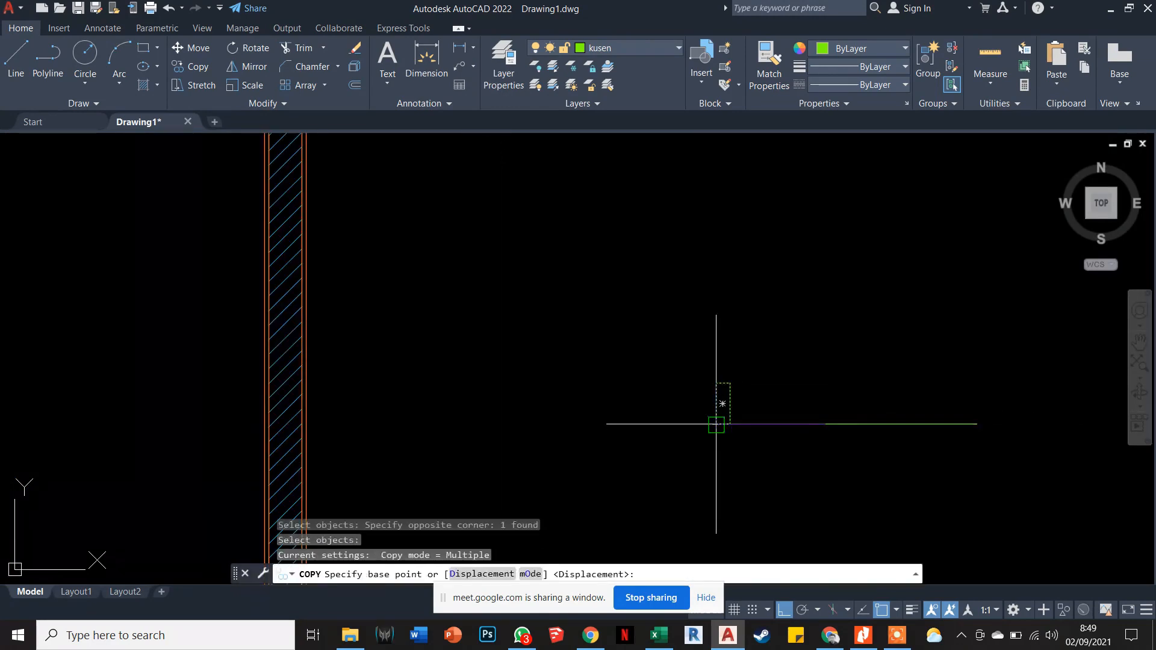
pyautogui.click(716, 424)
pyautogui.click(976, 424)
pyautogui.press('Escape')
pyautogui.click(909, 434)
pyautogui.click(893, 402)
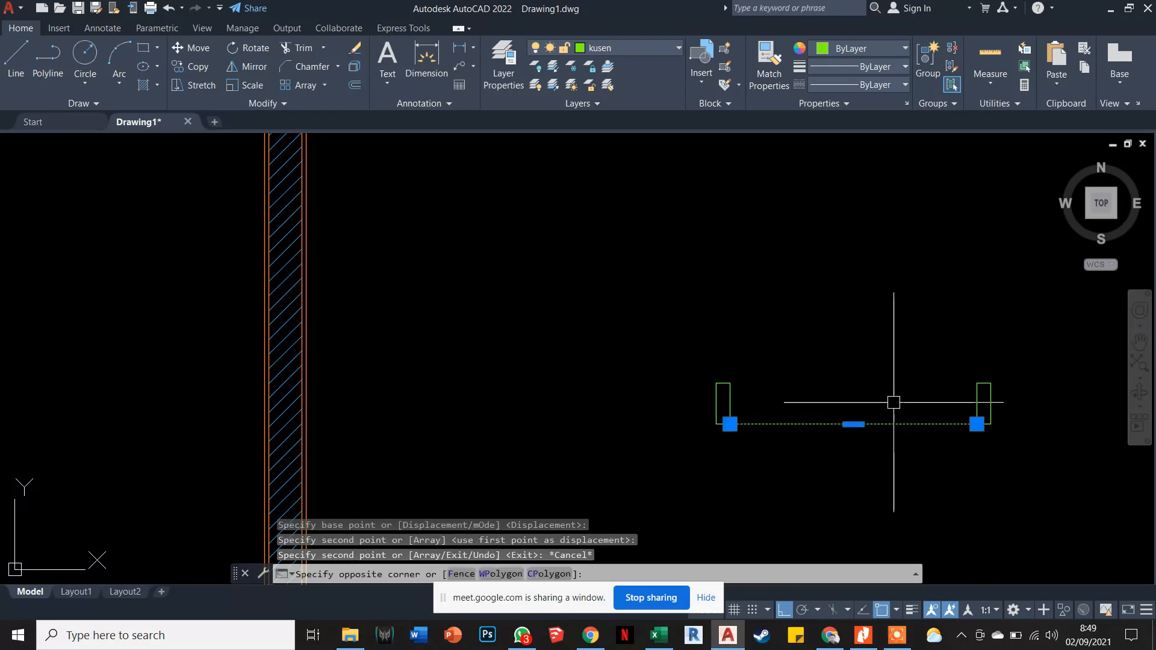
pyautogui.press('Escape')
pyautogui.press('Escape')
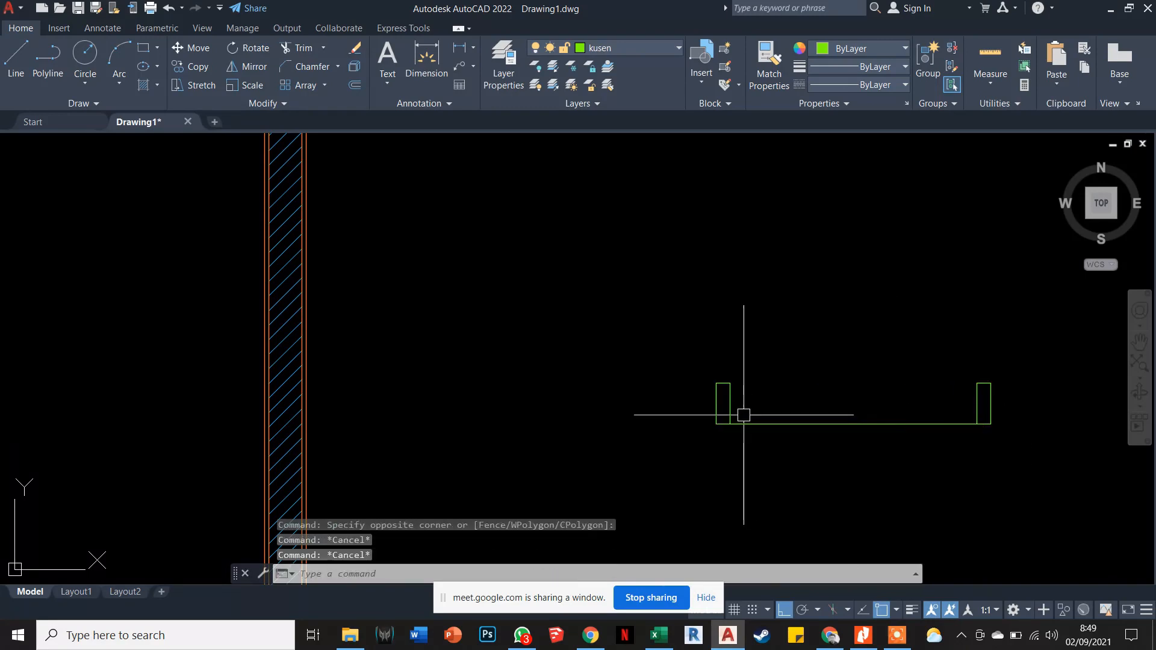
# Move the horizontal line up from the west rectangle's lower-right corner to its upper-right corner.
pyautogui.write('m')
pyautogui.press('Return')
pyautogui.click(780, 420)
pyautogui.click(764, 440)
pyautogui.press('Return')
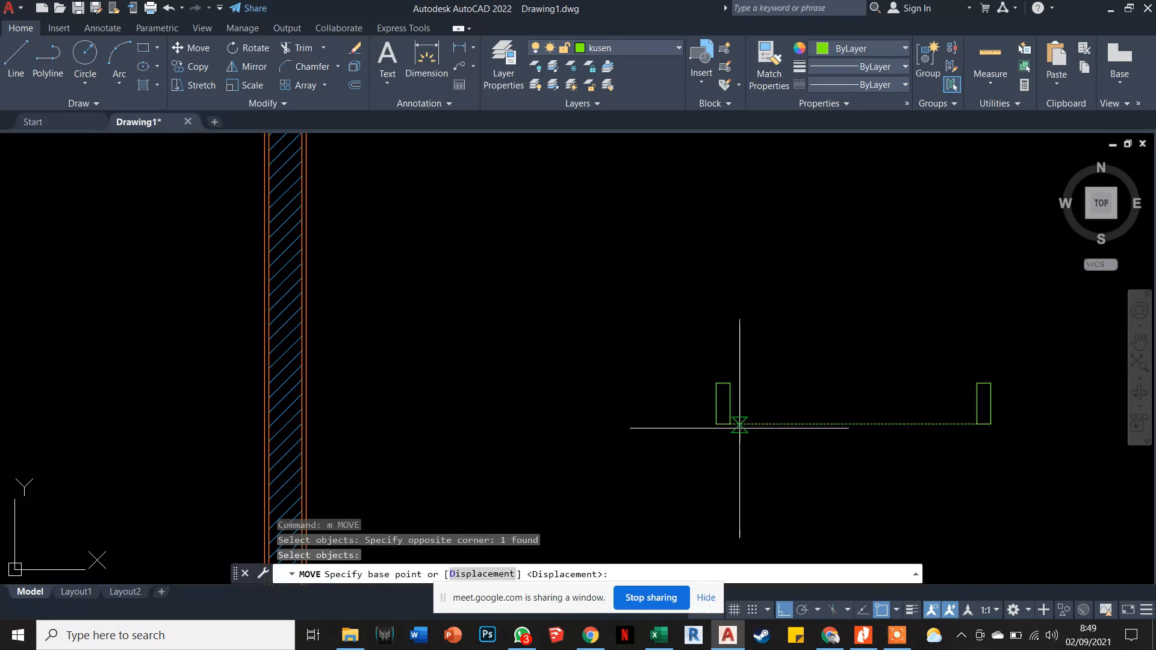
pyautogui.click(730, 424)
pyautogui.click(730, 383)
pyautogui.press('Escape')
pyautogui.click(795, 383)
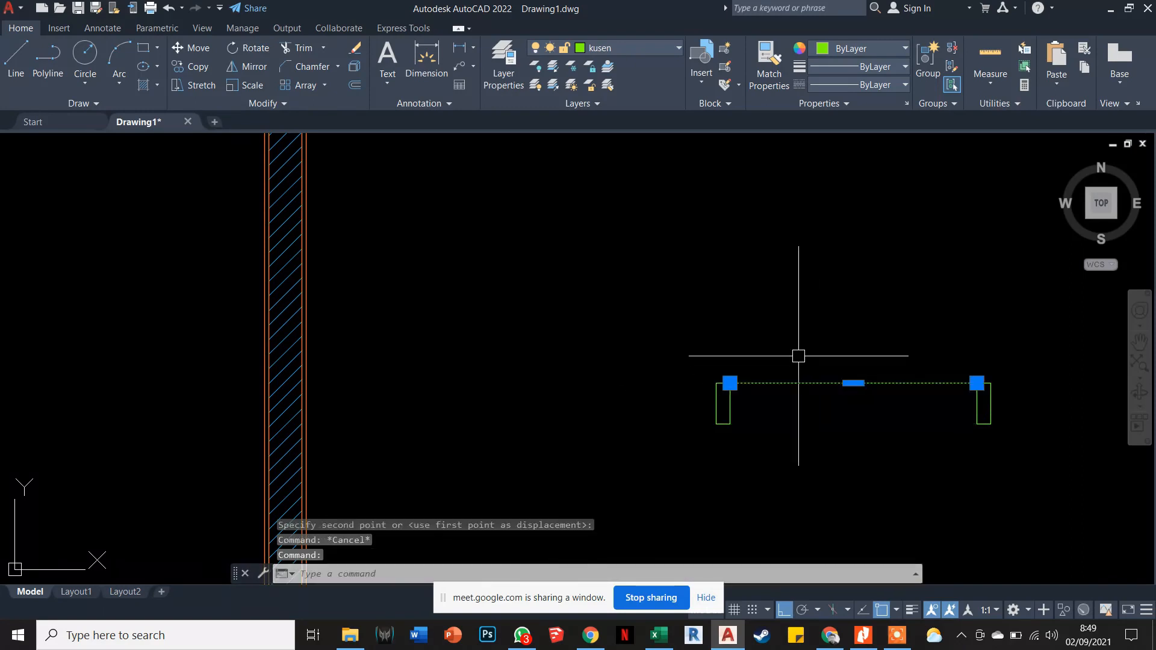
pyautogui.press('Escape')
pyautogui.press('Escape')
pyautogui.scroll(4, 867, 382)
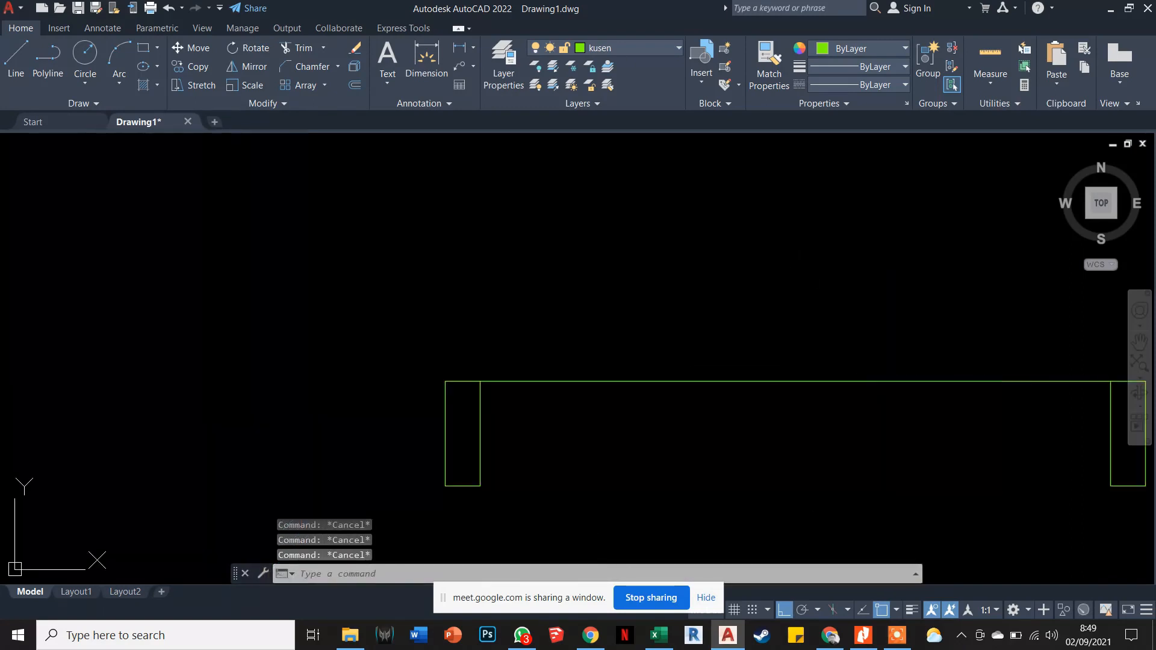
pyautogui.click(880, 396)
pyautogui.click(819, 344)
pyautogui.press('Escape')
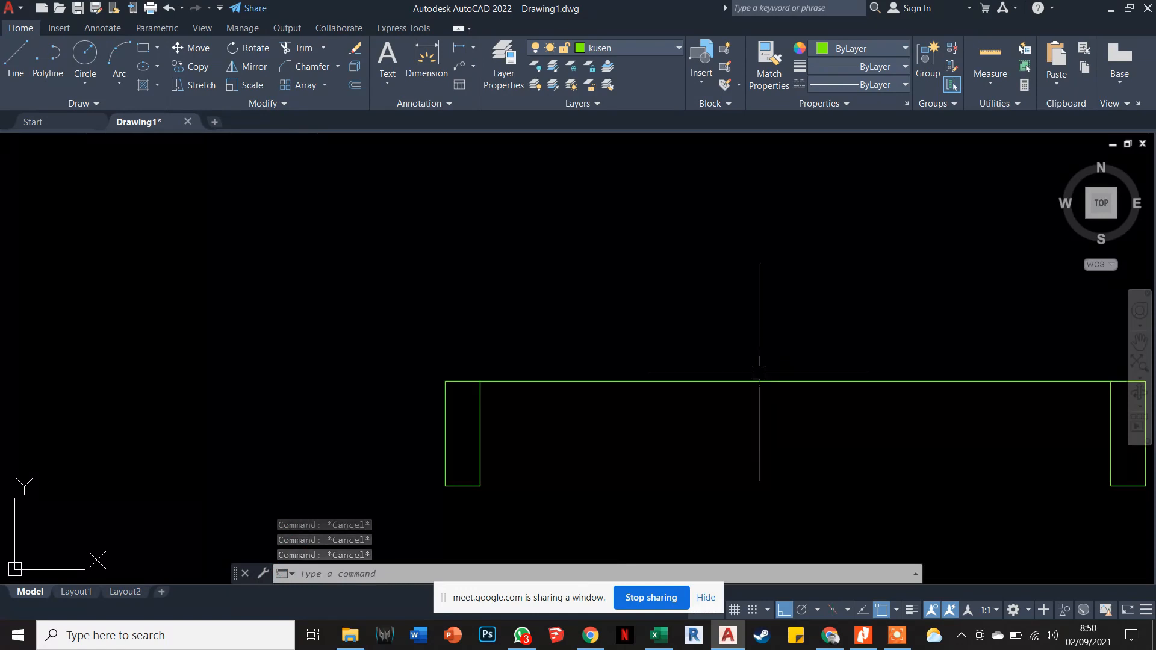
pyautogui.moveTo(752, 370); pyautogui.dragTo(631, 343, button='middle')
pyautogui.click(595, 353)
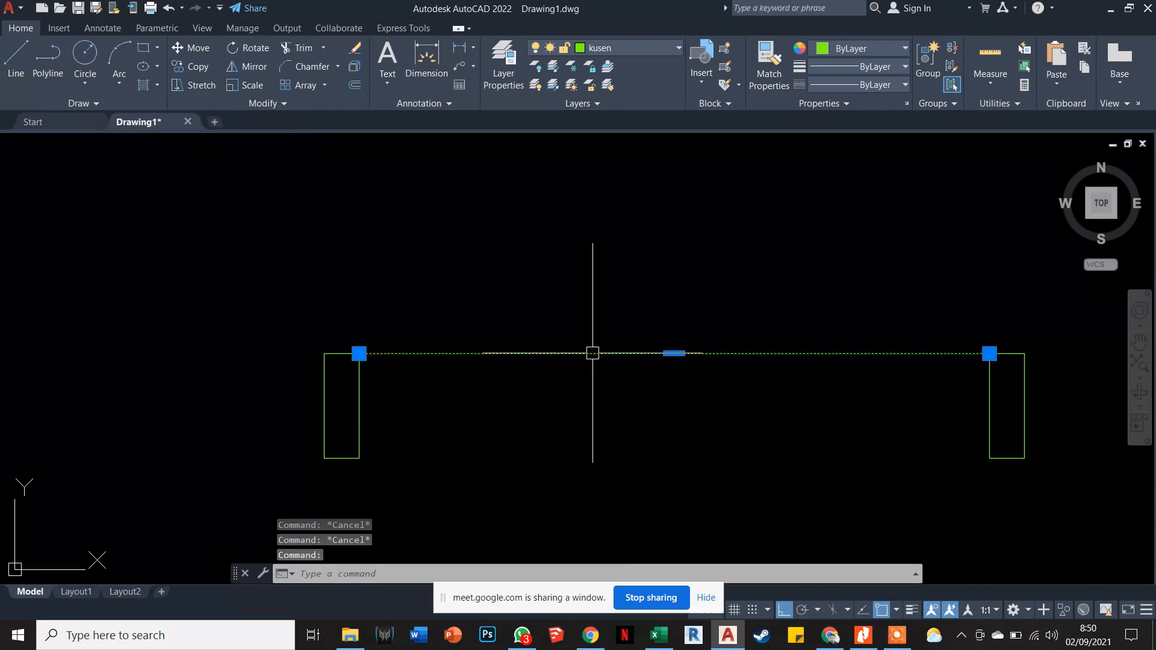
pyautogui.press('Escape')
pyautogui.click(572, 353)
pyautogui.press('Escape')
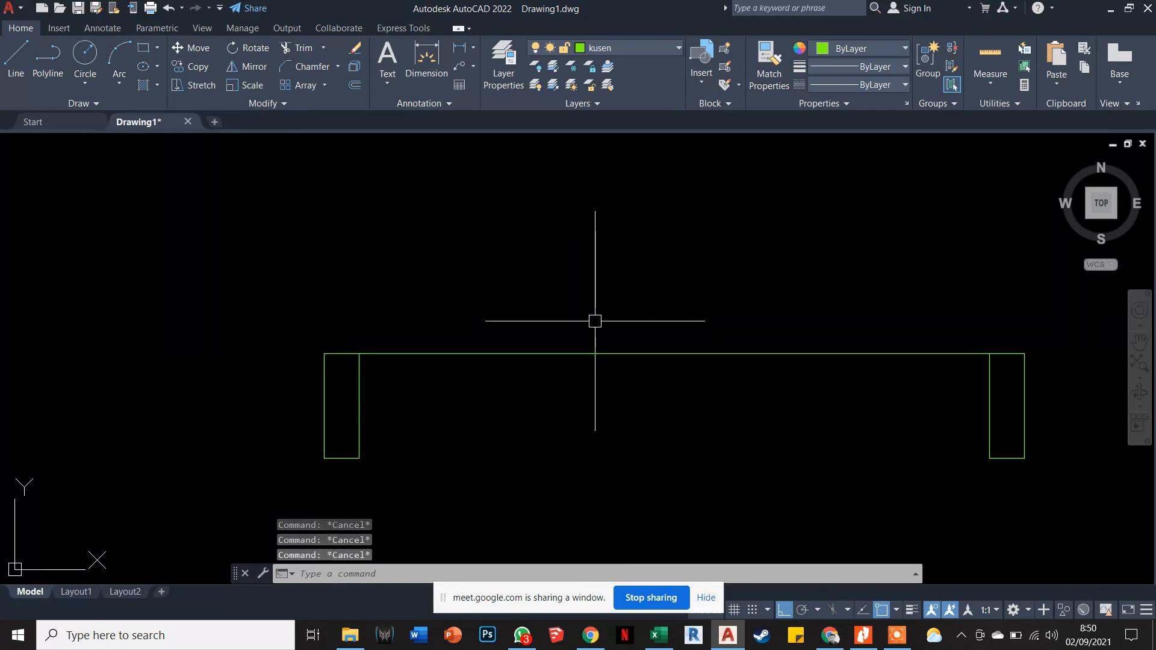
pyautogui.write('o')
pyautogui.press('Return')
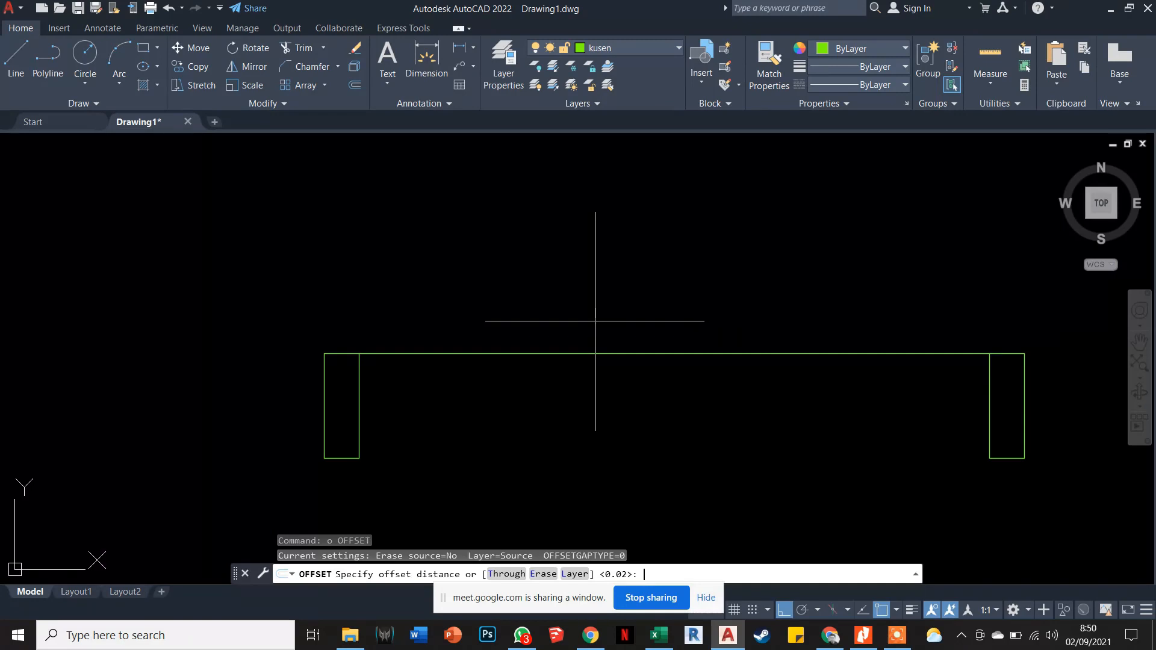
pyautogui.press('Escape')
pyautogui.press('Escape')
pyautogui.press('Escape')
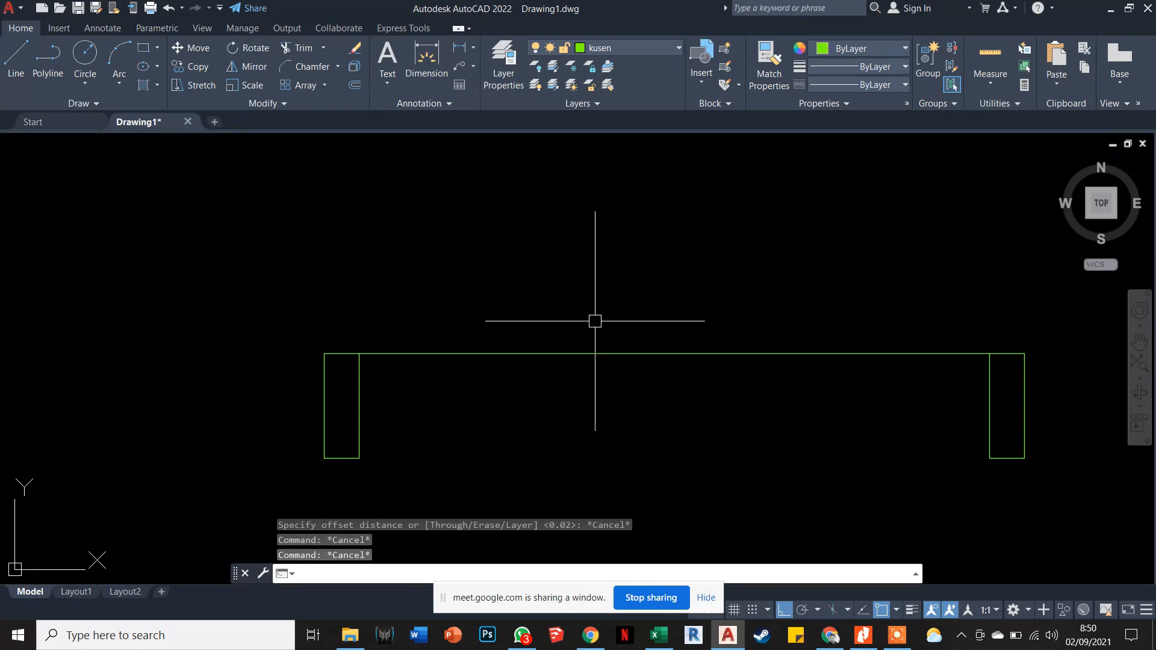
pyautogui.press('Escape')
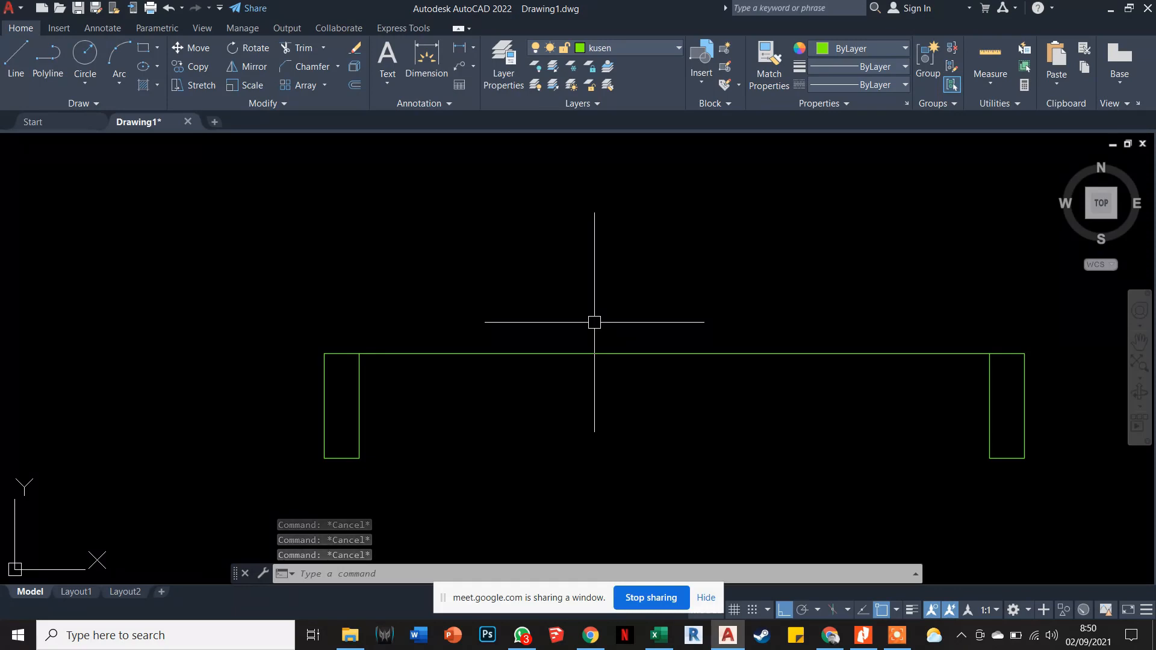
# Offset the horizontal line between the two kusen rectangles 0.03 downward.
pyautogui.write('o')
pyautogui.press('Return')
pyautogui.write('0')
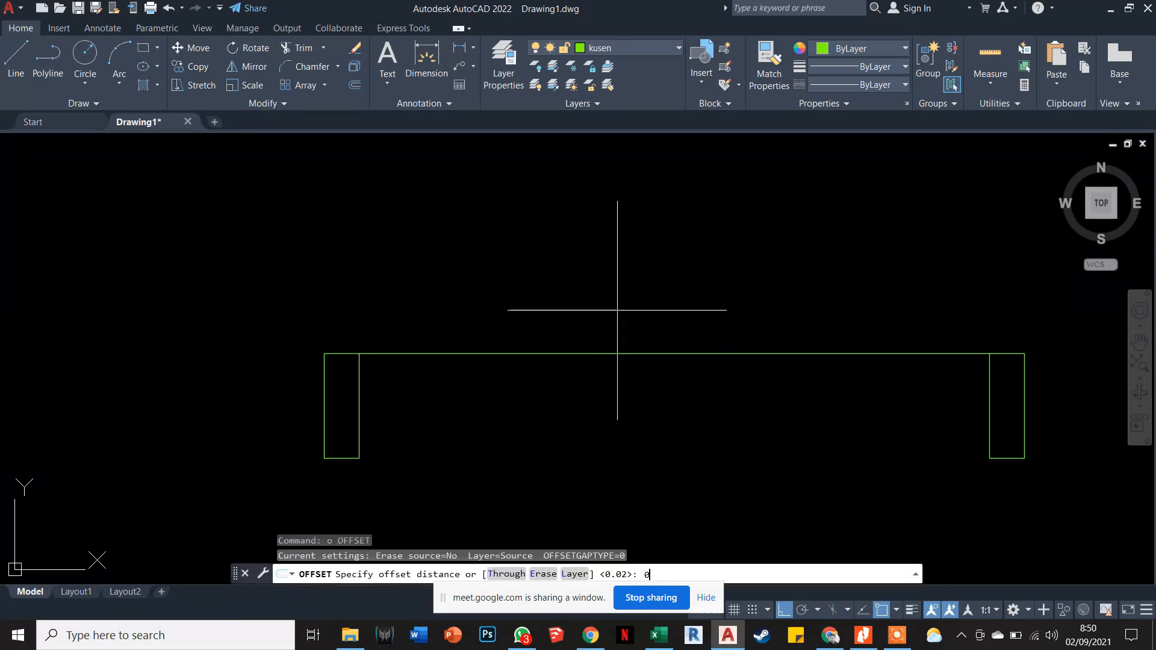
pyautogui.write('.03')
pyautogui.press('Return')
pyautogui.click(632, 354)
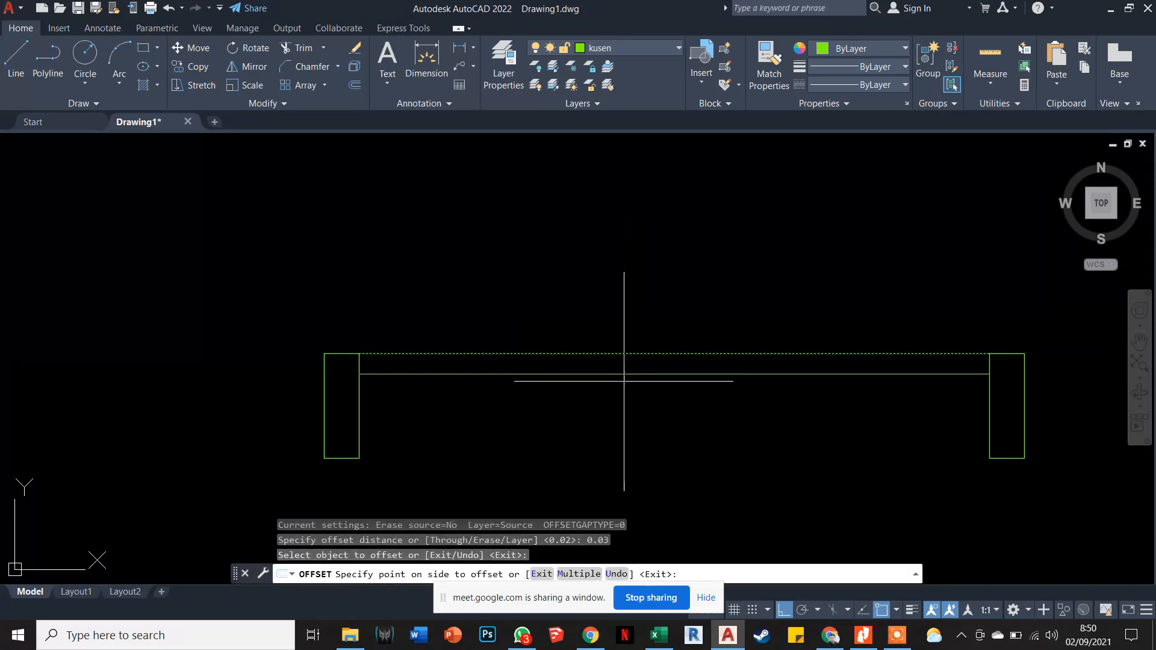
pyautogui.click(641, 379)
pyautogui.press('Escape')
pyautogui.scroll(-4, 656, 385)
pyautogui.scroll(2, 761, 387)
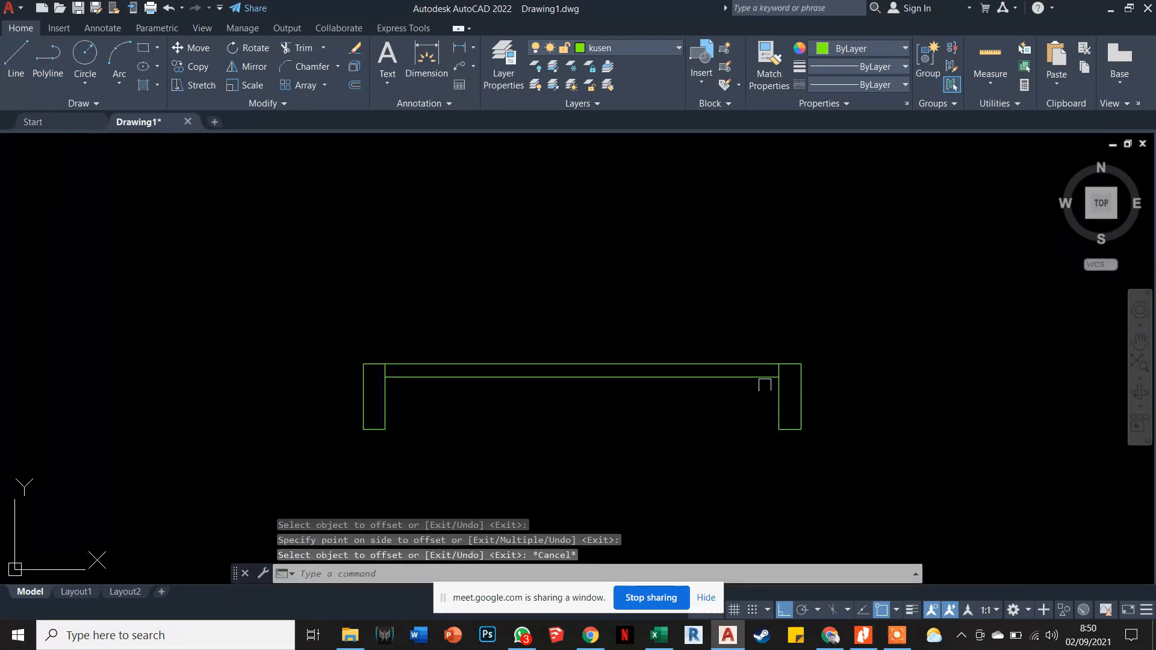
pyautogui.press('Escape')
pyautogui.press('Escape')
# Rotate both horizontal lines 90° counterclockwise about the west rectangle's upper-right corner so they stand upright.
pyautogui.scroll(-2, 692, 368)
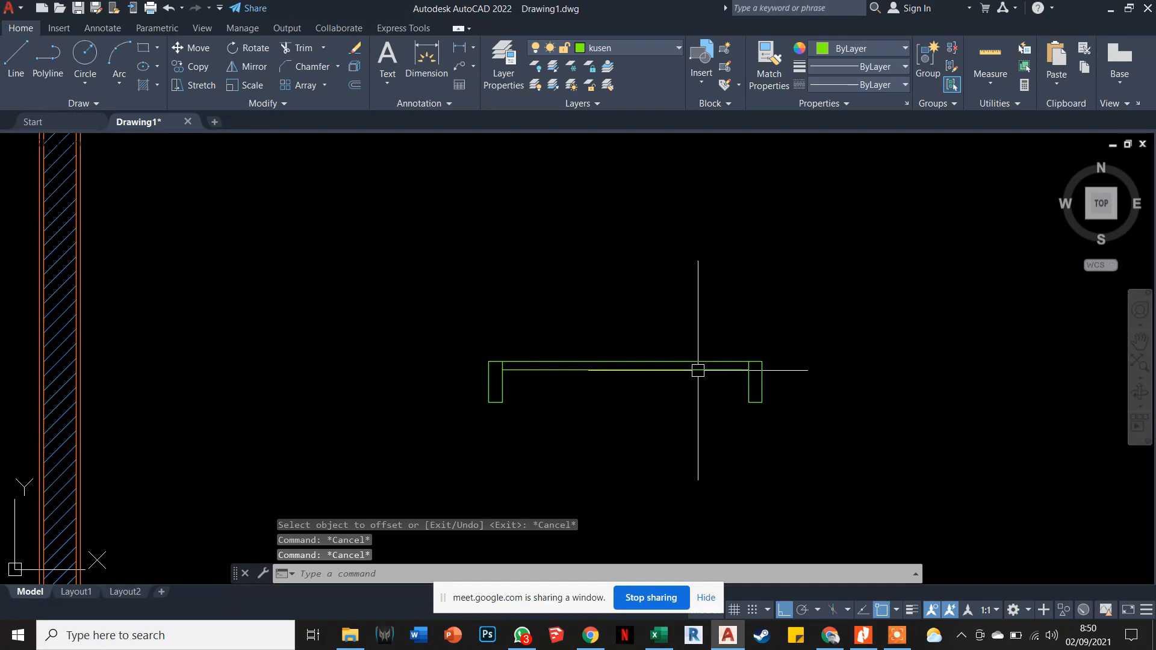
pyautogui.scroll(-3, 687, 369)
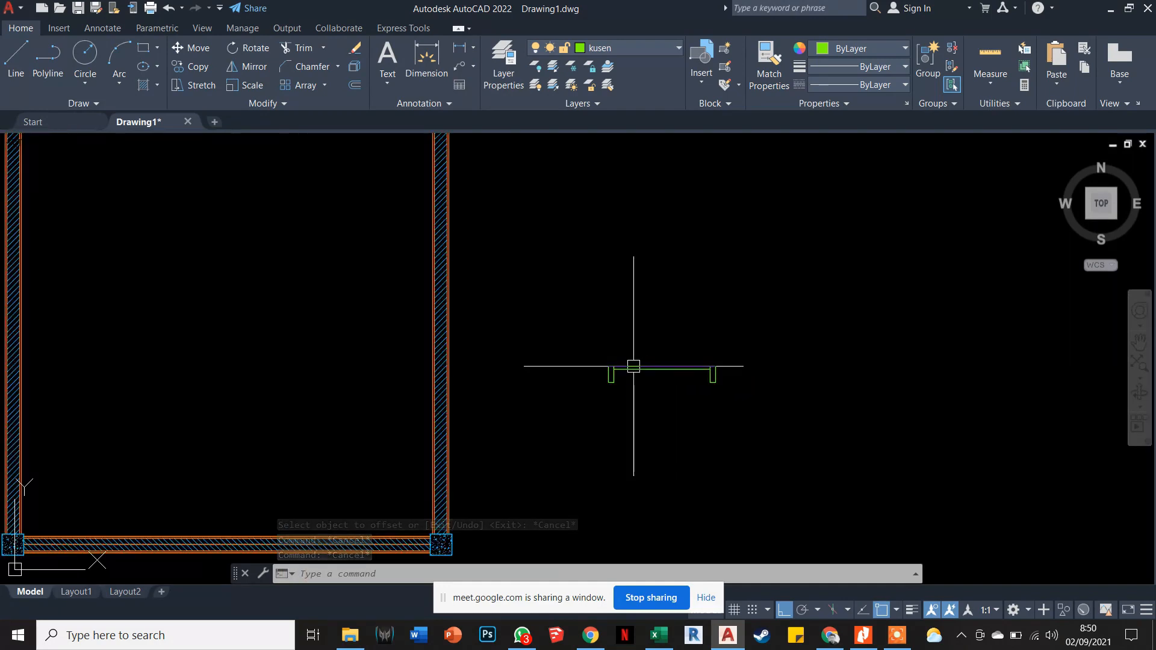
pyautogui.scroll(3, 690, 366)
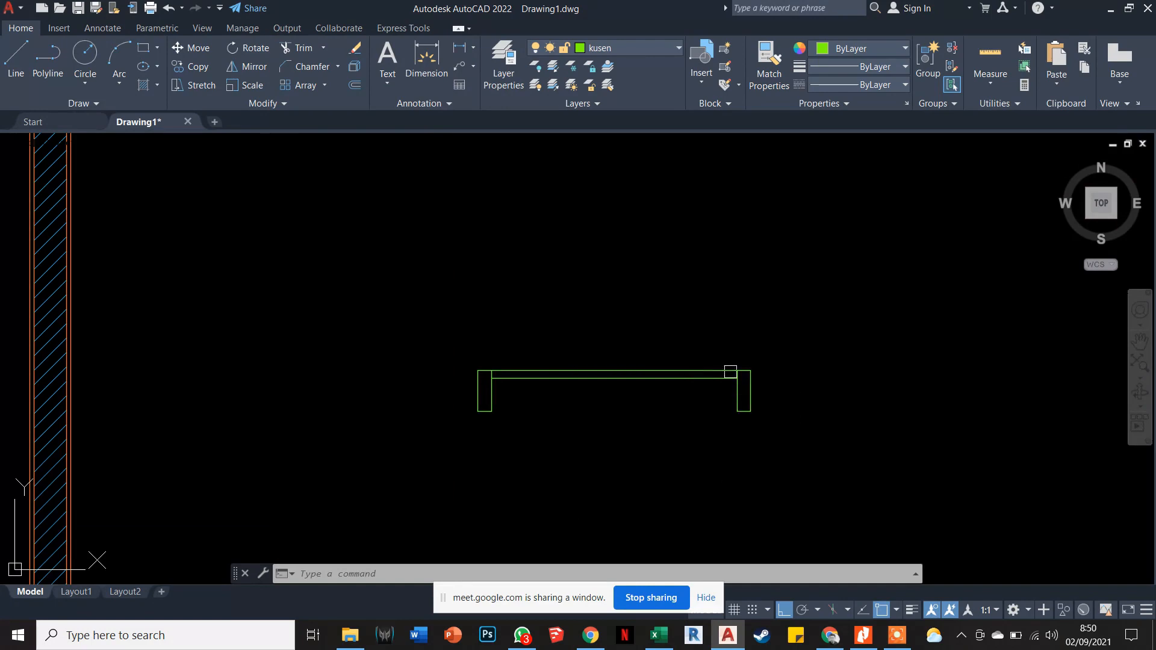
pyautogui.scroll(3, 731, 369)
pyautogui.press('Escape')
pyautogui.press('Escape')
pyautogui.press('Escape')
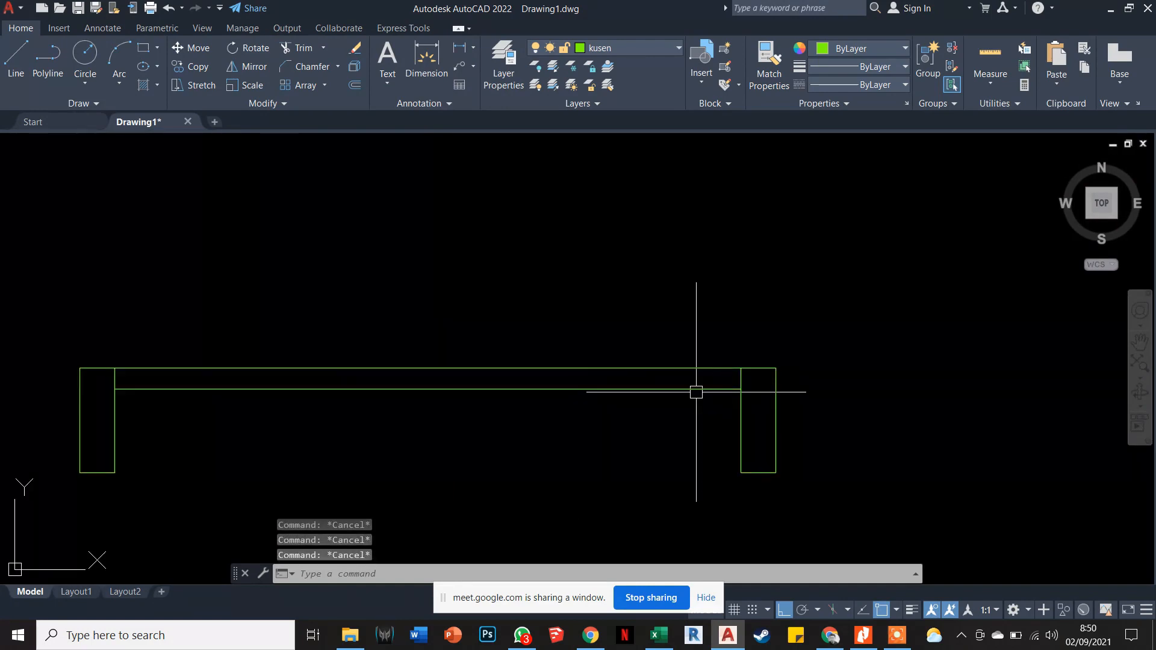
pyautogui.write('ro')
pyautogui.press('Return')
pyautogui.click(629, 395)
pyautogui.click(453, 235)
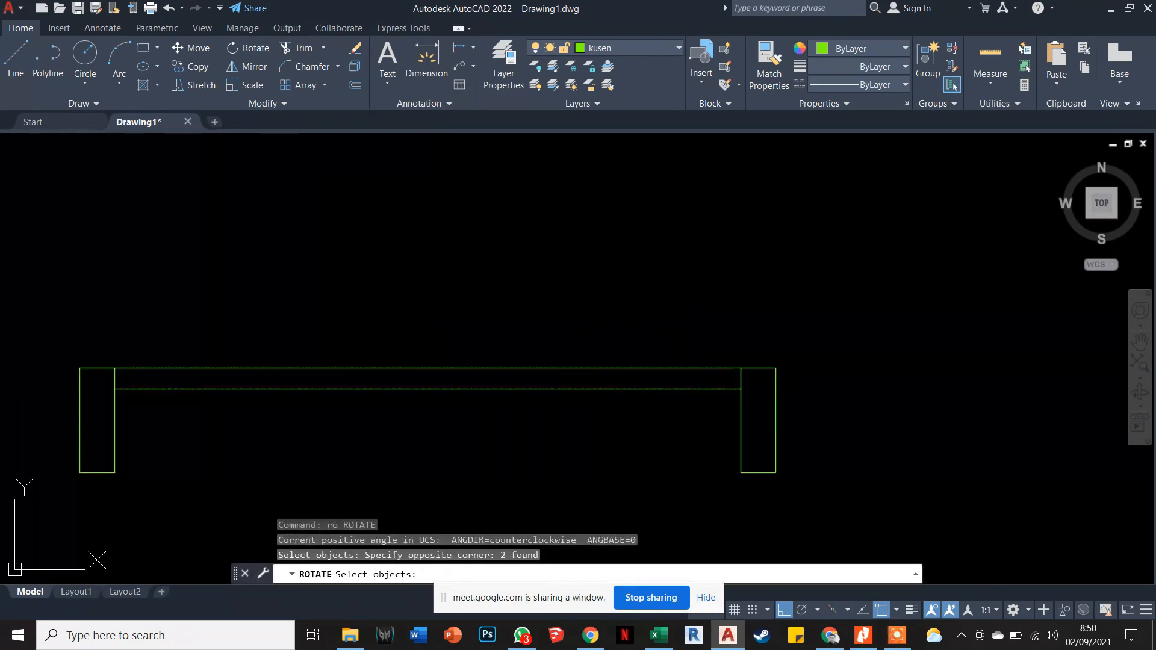
pyautogui.press('Return')
pyautogui.click(114, 367)
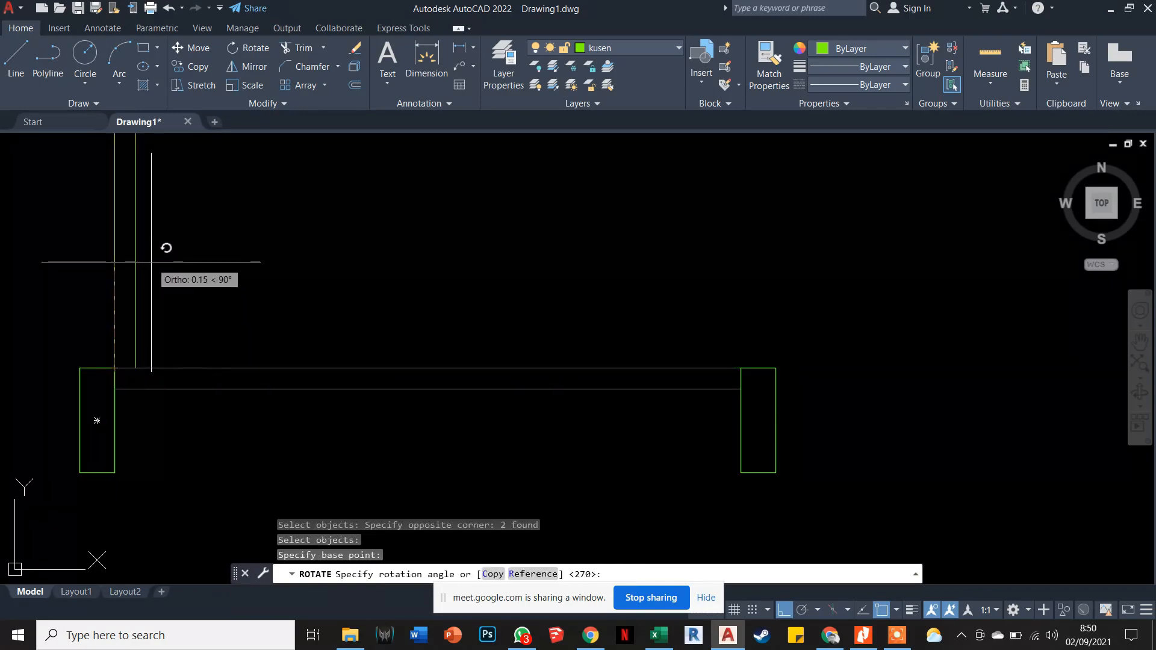
pyautogui.click(165, 248)
pyautogui.scroll(-6, 277, 387)
pyautogui.scroll(2, 258, 295)
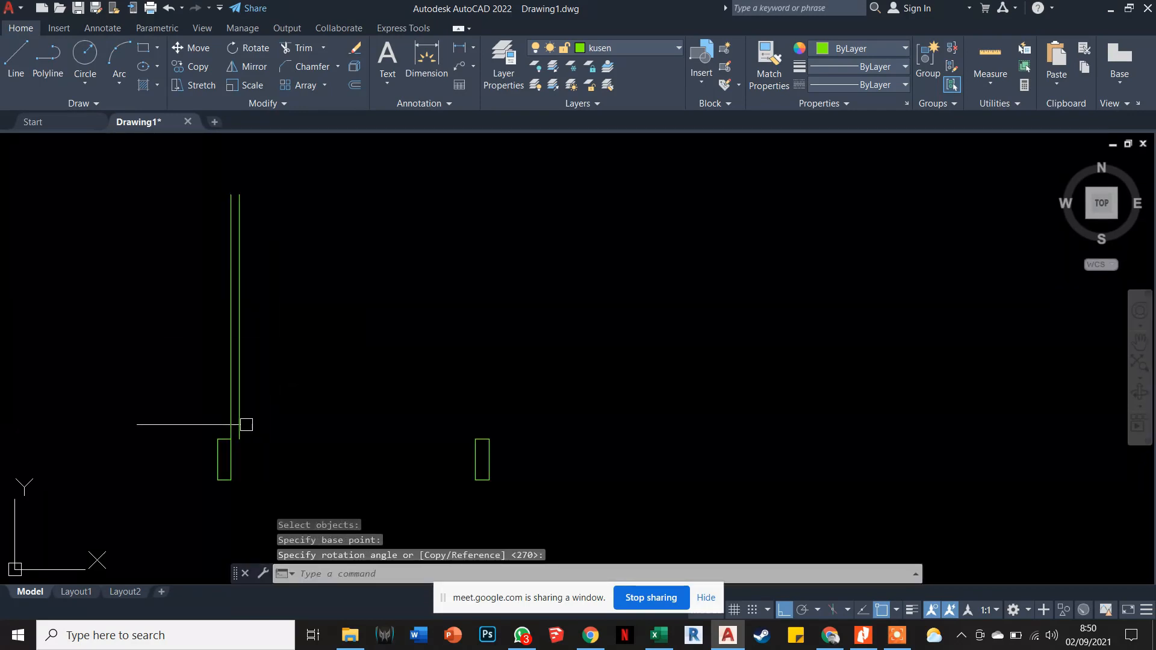
# Close the lower end of the upright door leaf with a short polyline between its two vertical lines.
pyautogui.press('Escape')
pyautogui.press('Escape')
pyautogui.write('pl')
pyautogui.press('Return')
pyautogui.scroll(4, 239, 428)
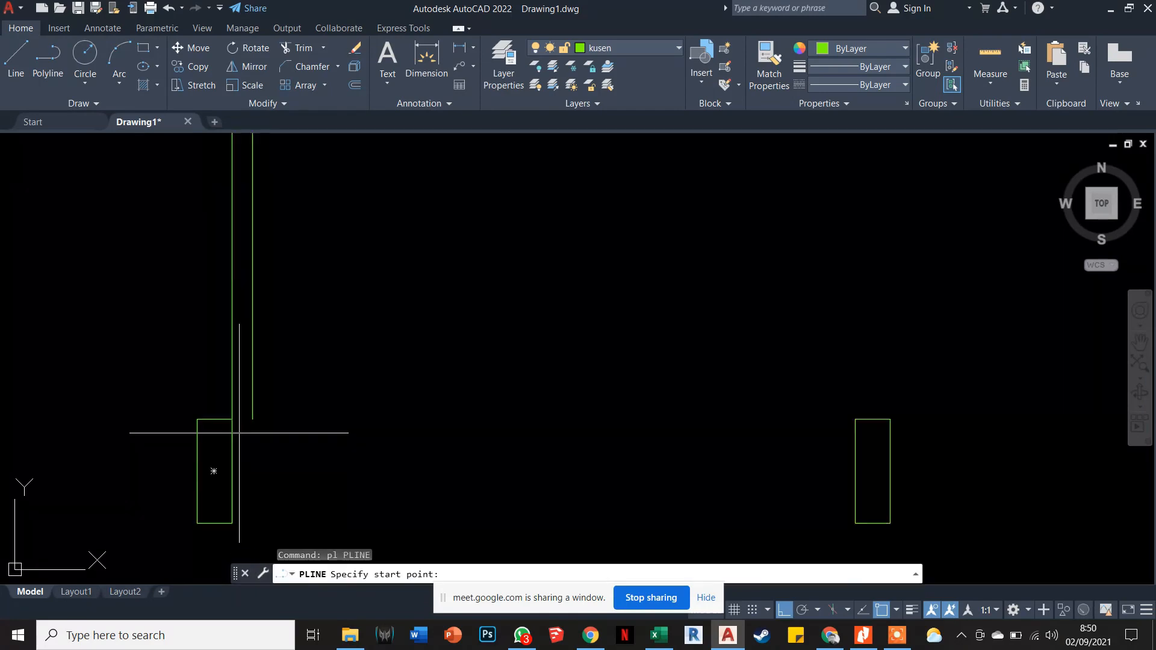
pyautogui.click(239, 433)
pyautogui.click(232, 413)
pyautogui.press('Escape')
pyautogui.scroll(-4, 259, 460)
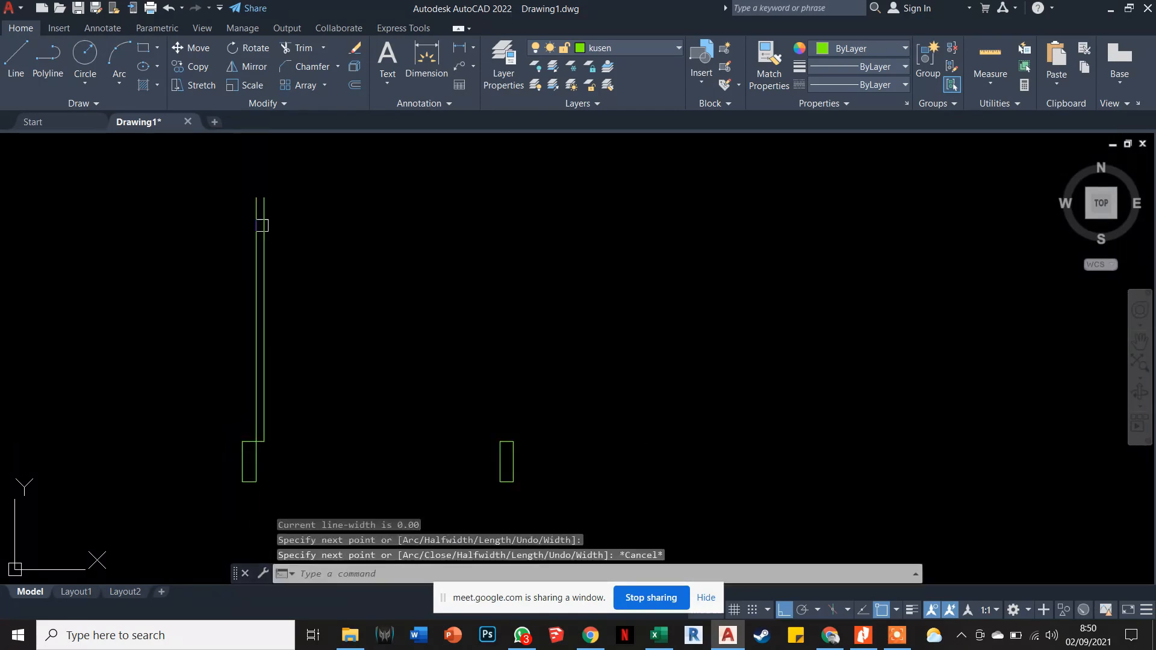
# Close the upper end of the door leaf with a short horizontal polyline.
pyautogui.scroll(2, 262, 225)
pyautogui.write('pl')
pyautogui.press('Return')
pyautogui.click(252, 199)
pyautogui.click(271, 201)
pyautogui.press('Escape')
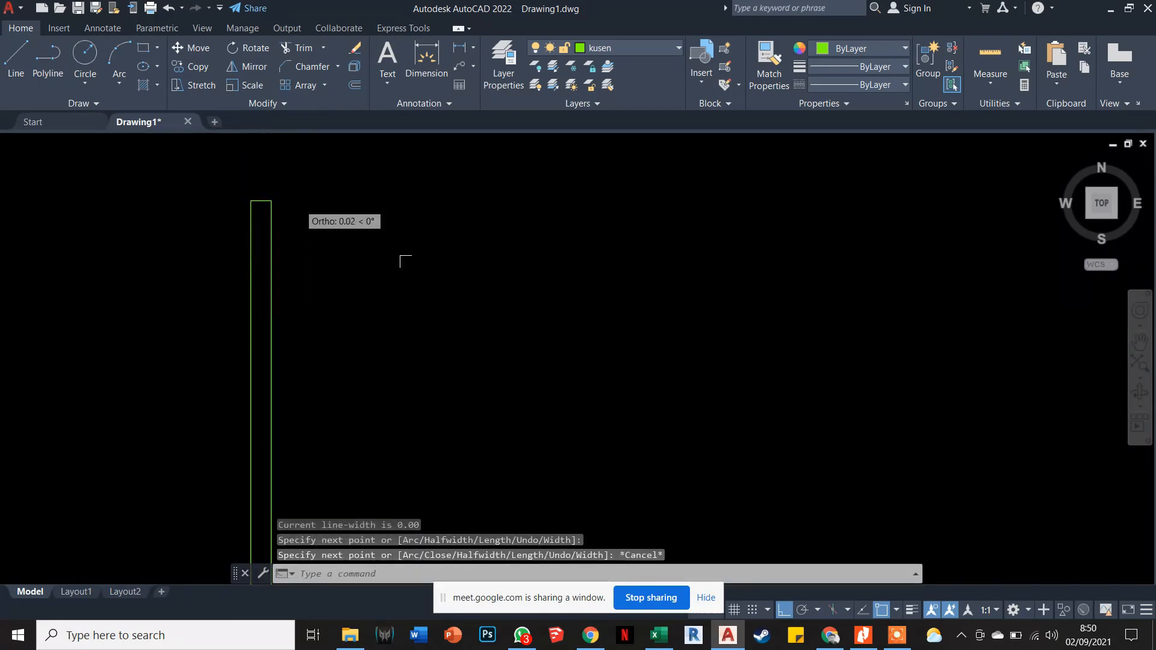
# Draw a three-point door swing arc from the east kusen's upper-left corner to the leaf's upper-right corner.
pyautogui.scroll(-5, 406, 261)
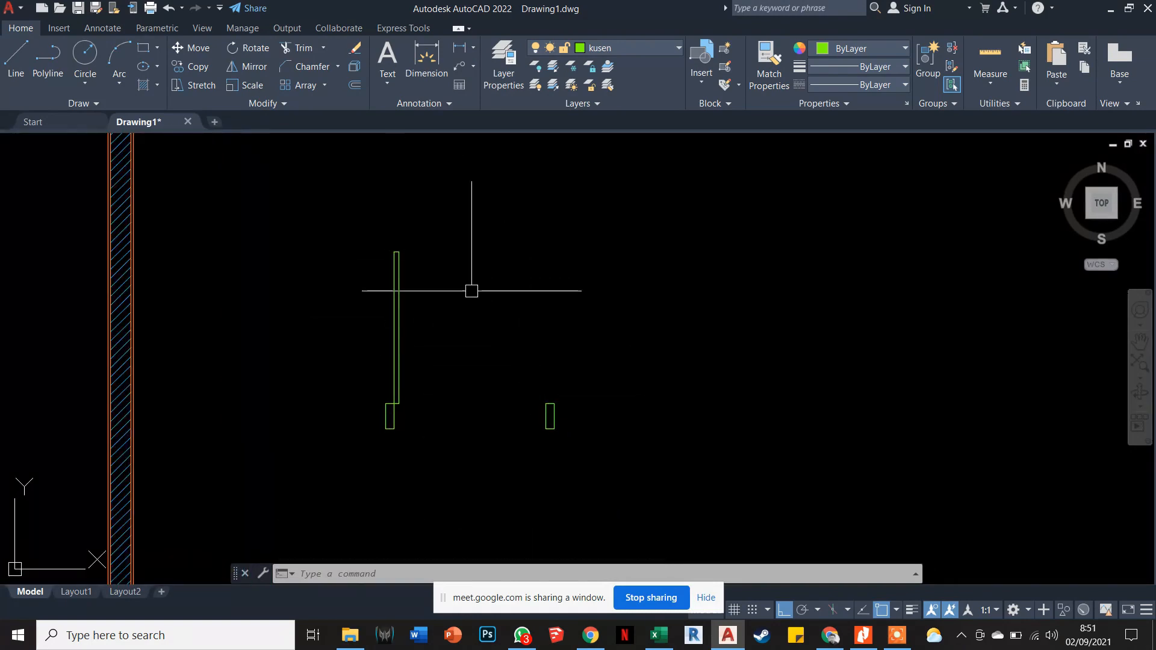
pyautogui.click(120, 57)
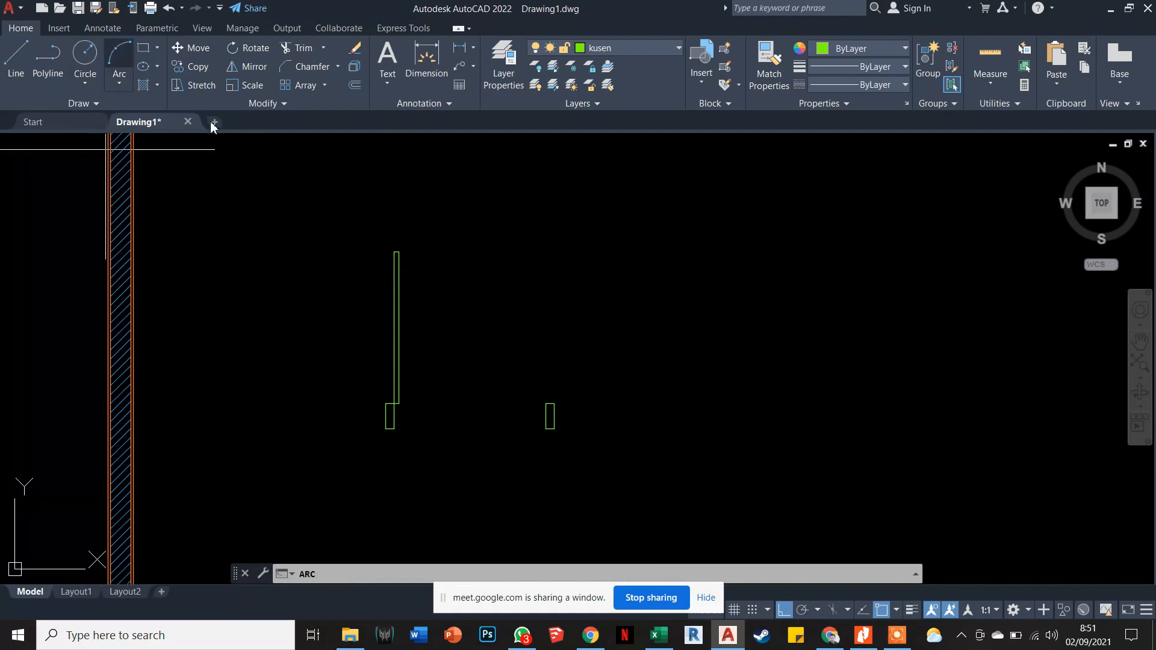
pyautogui.click(539, 397)
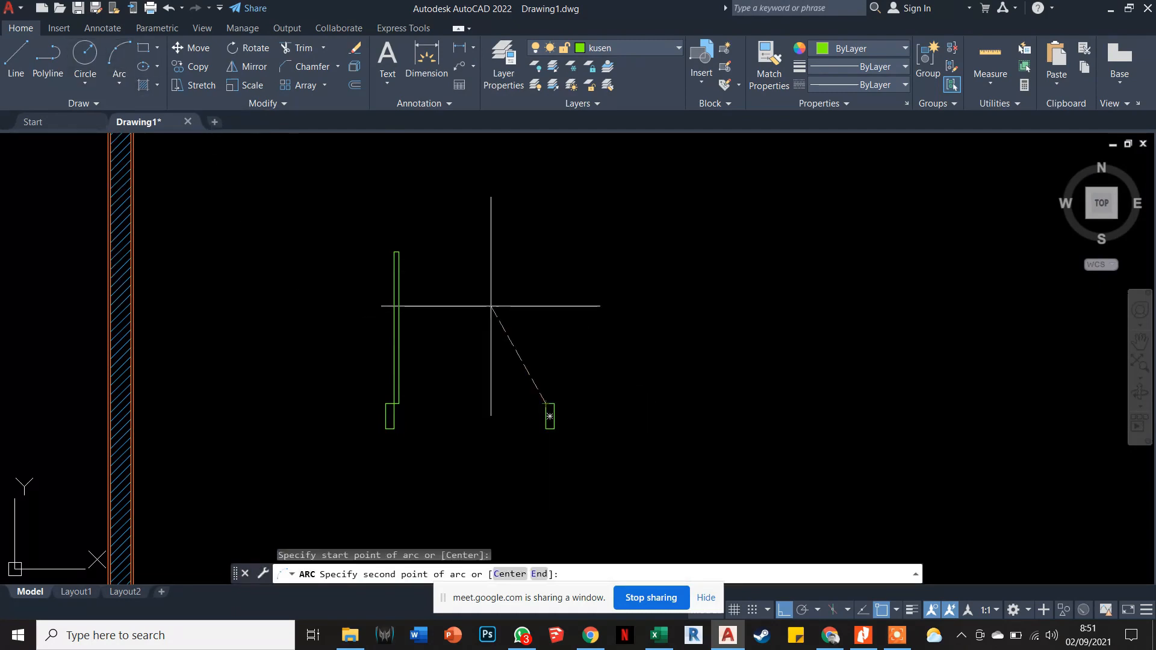
pyautogui.click(471, 281)
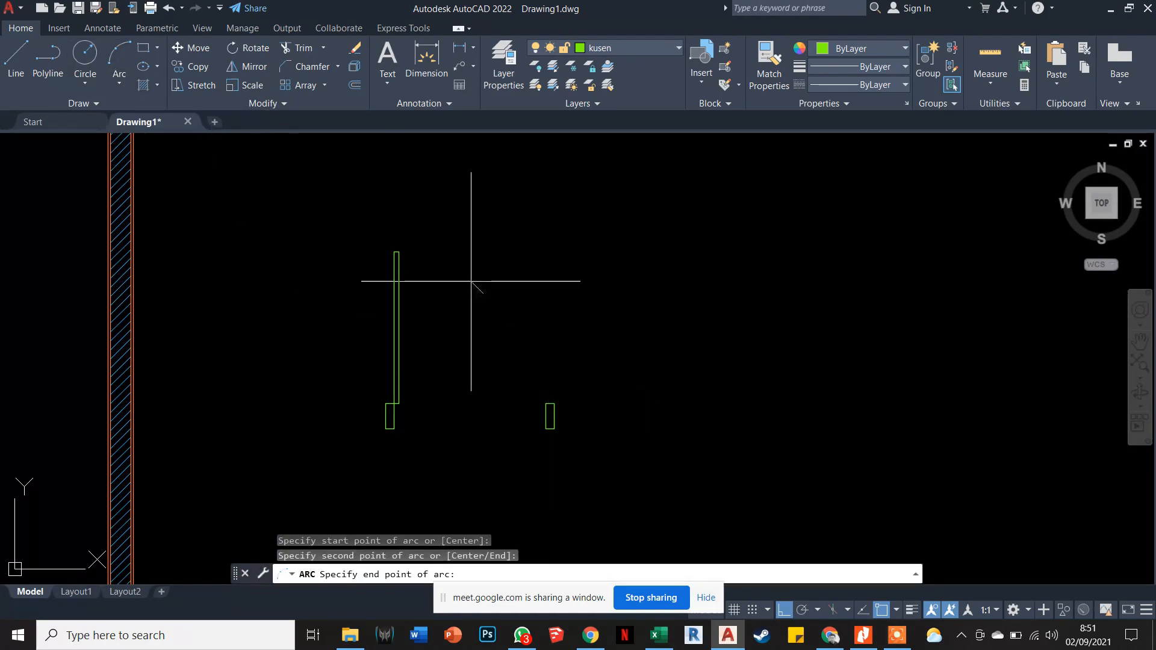
pyautogui.click(399, 252)
pyautogui.press('Escape')
pyautogui.press('Escape')
pyautogui.scroll(-5, 567, 341)
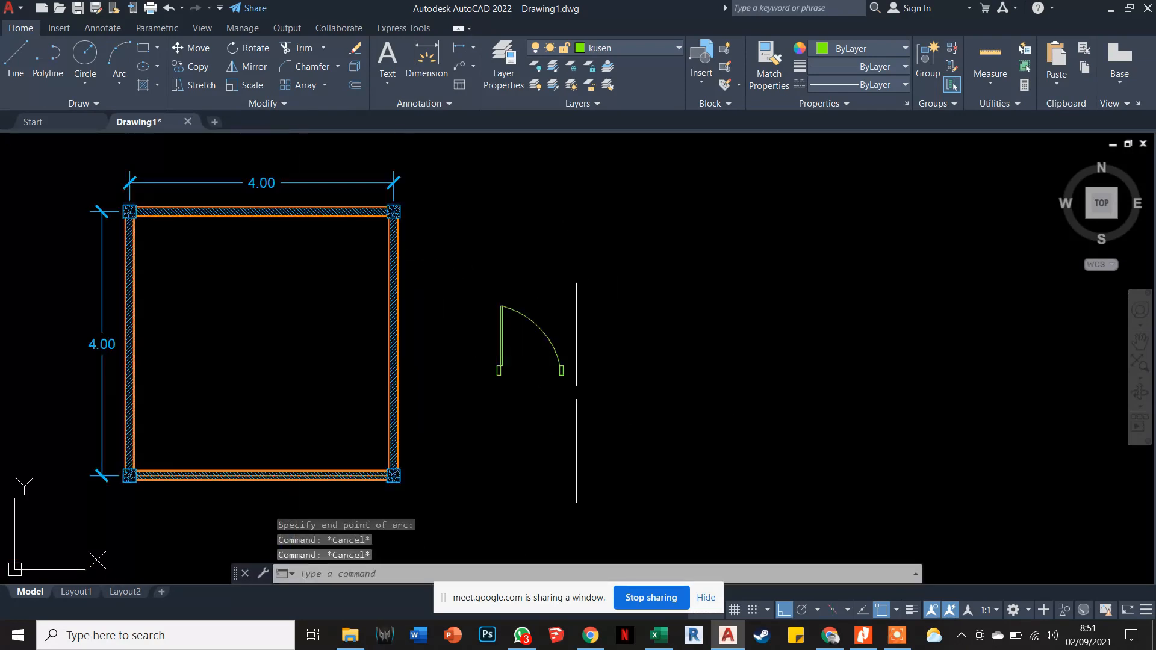
# Stretch the swing arc's midpoint slightly outward to give it a rounder curve.
pyautogui.scroll(5, 550, 369)
pyautogui.click(539, 283)
pyautogui.scroll(4, 537, 271)
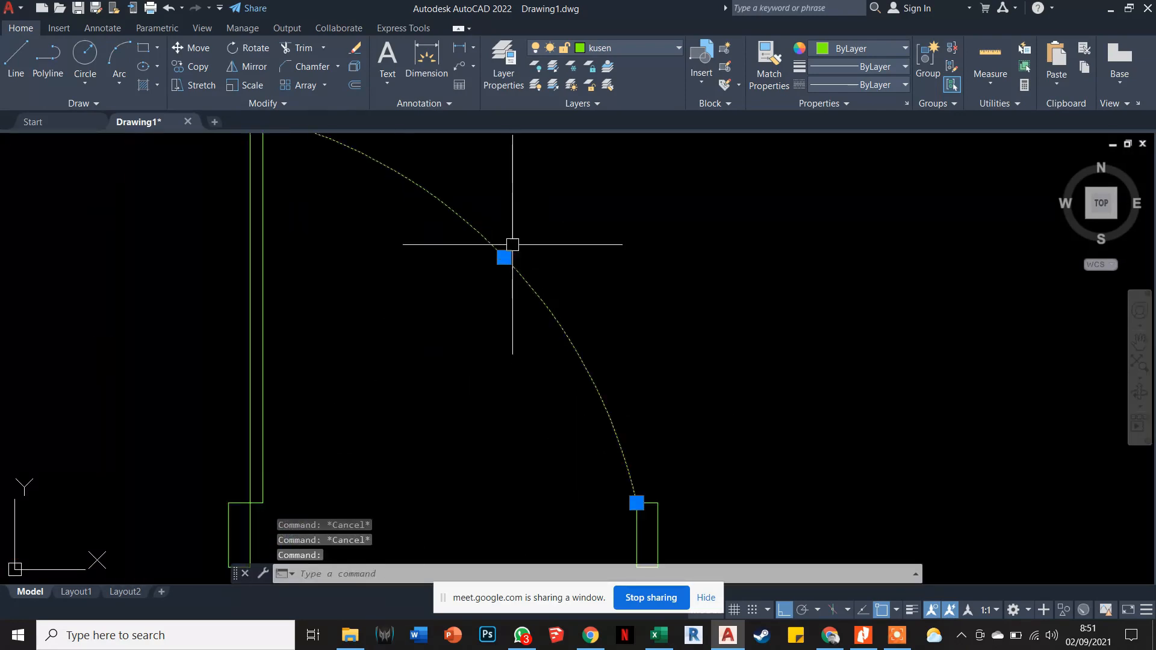
pyautogui.click(505, 257)
pyautogui.click(516, 240)
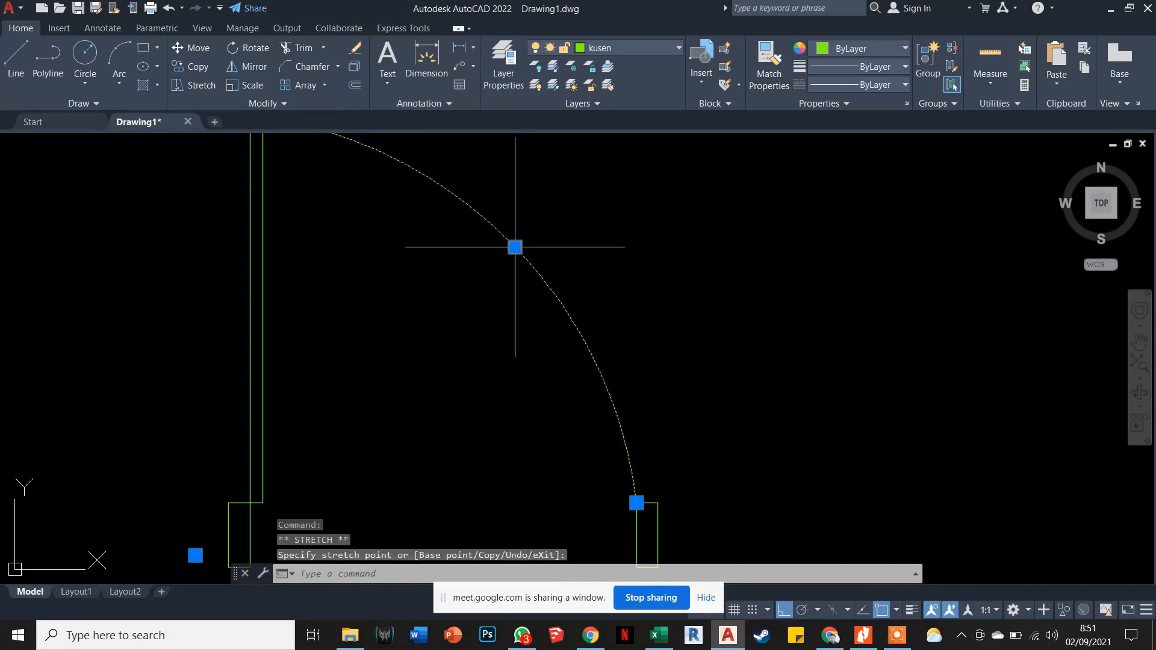
pyautogui.scroll(-3, 542, 252)
pyautogui.press('Escape')
pyautogui.press('Escape')
pyautogui.press('Escape')
pyautogui.scroll(-4, 641, 314)
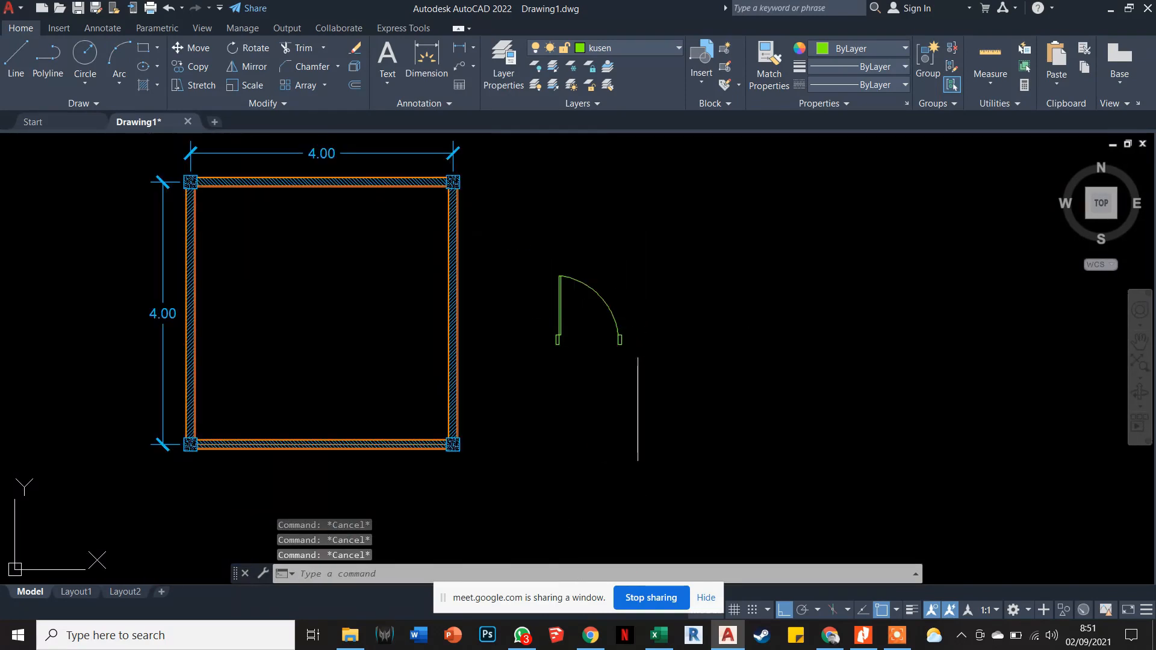
pyautogui.scroll(2, 522, 320)
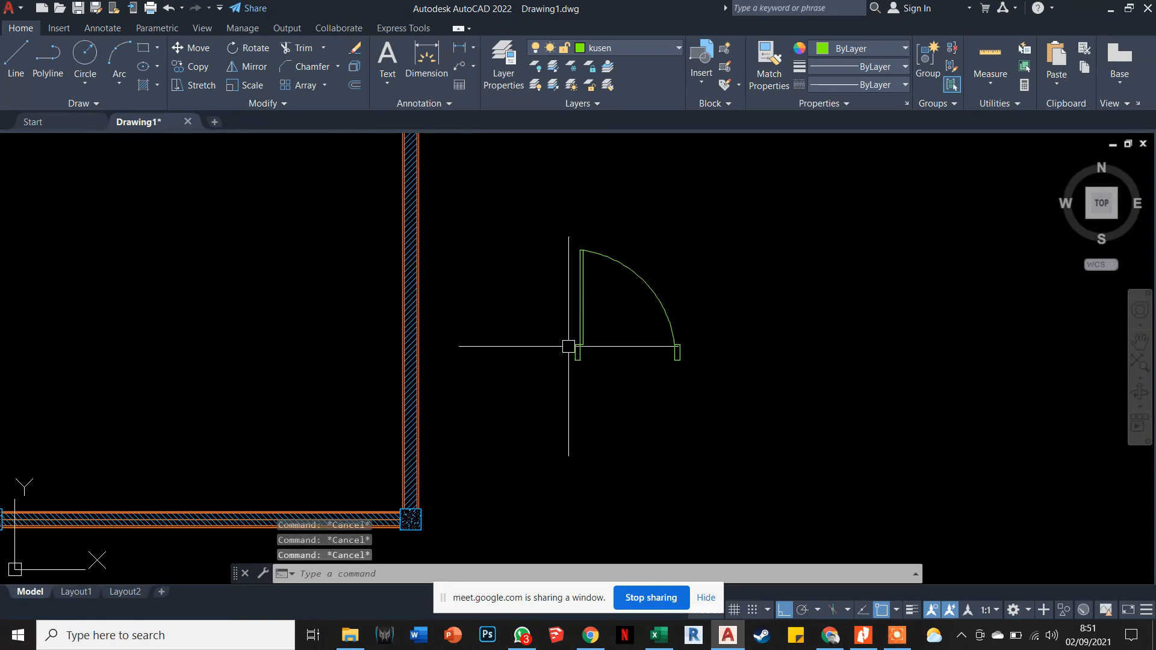
pyautogui.write('m')
pyautogui.press('Return')
pyautogui.click(549, 236)
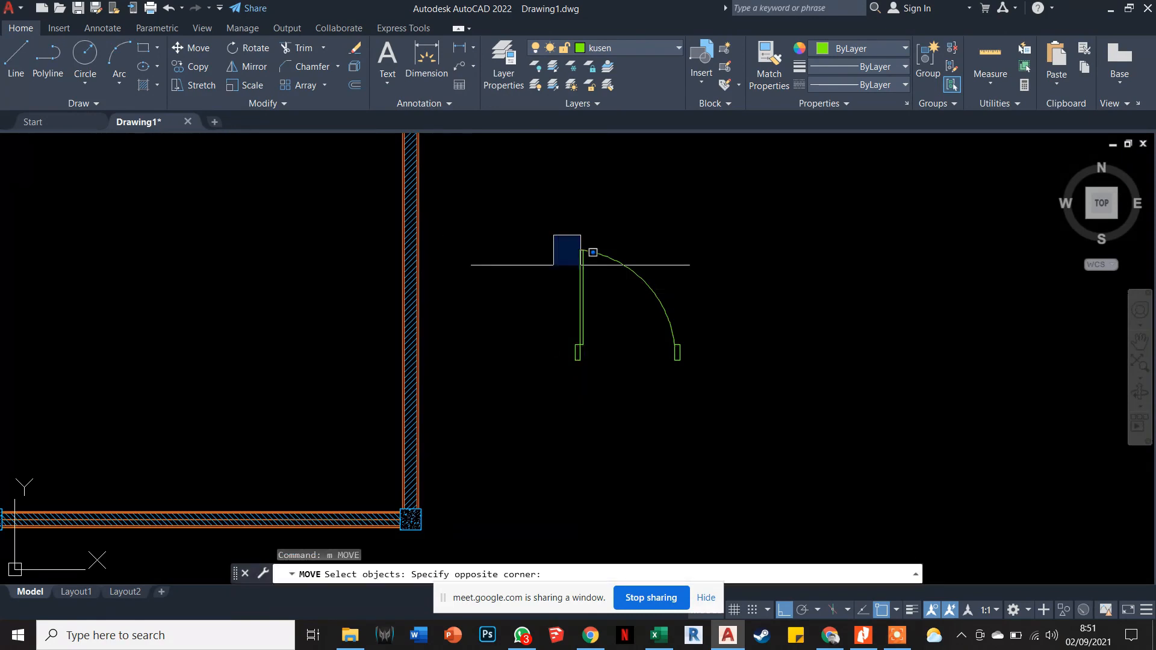
pyautogui.click(687, 369)
pyautogui.scroll(4, 560, 352)
pyautogui.press('Return')
pyautogui.scroll(-4, 611, 351)
pyautogui.press('Escape')
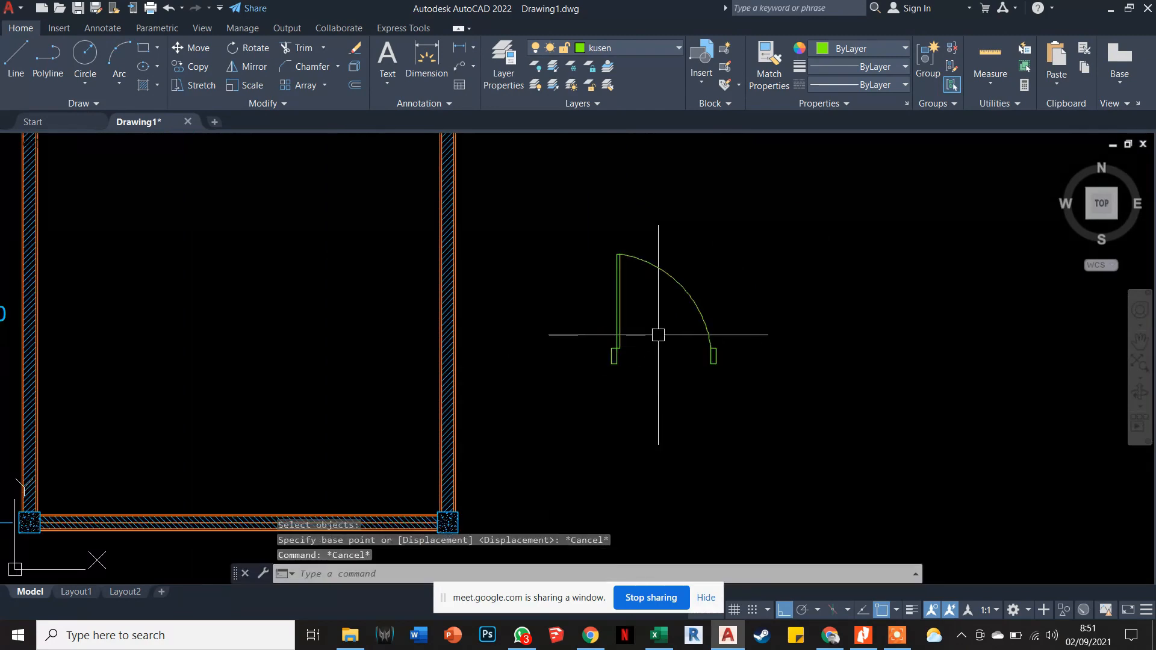
pyautogui.press('Escape')
# Check by selecting individual parts whether the door's frame posts, leaf and arc are separate objects.
pyautogui.click(609, 325)
pyautogui.scroll(3, 608, 324)
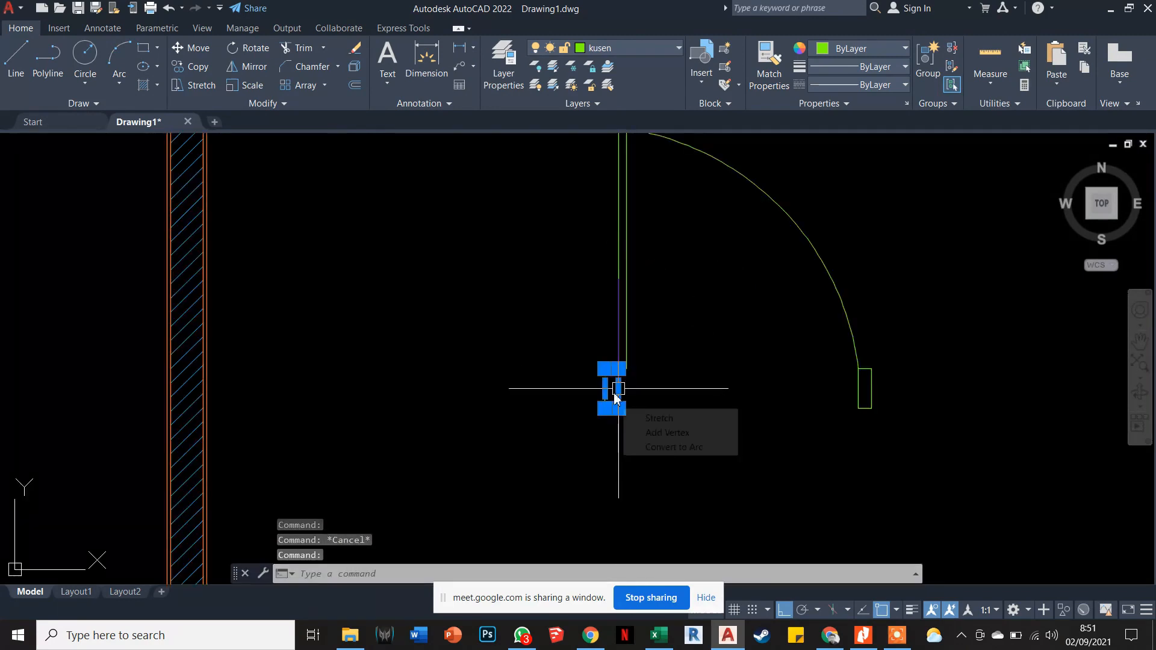
pyautogui.scroll(-3, 614, 392)
pyautogui.click(661, 299)
pyautogui.press('Escape')
pyautogui.scroll(4, 679, 350)
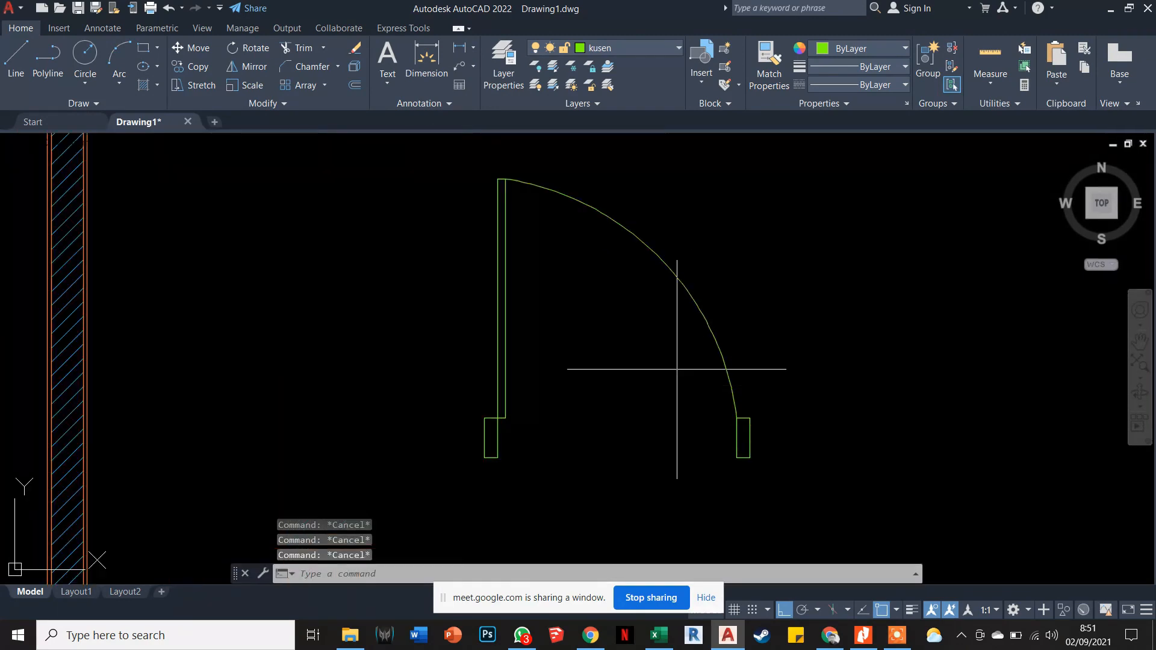
pyautogui.click(743, 443)
pyautogui.press('Escape')
pyautogui.press('Escape')
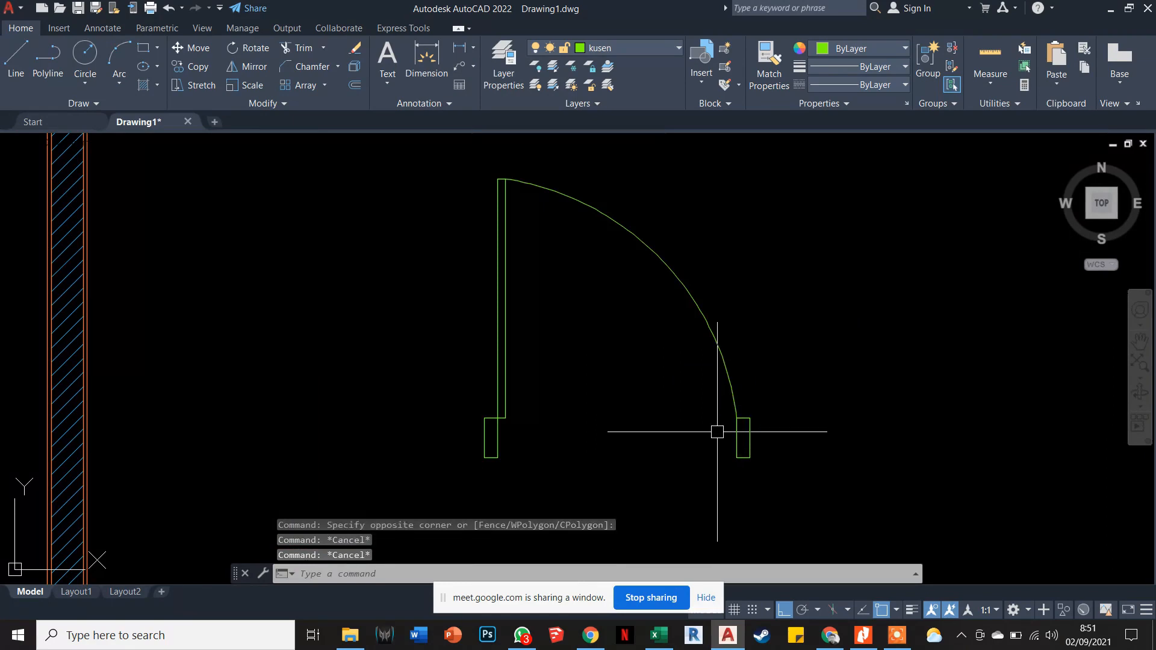
pyautogui.scroll(-4, 716, 432)
pyautogui.scroll(-4, 692, 428)
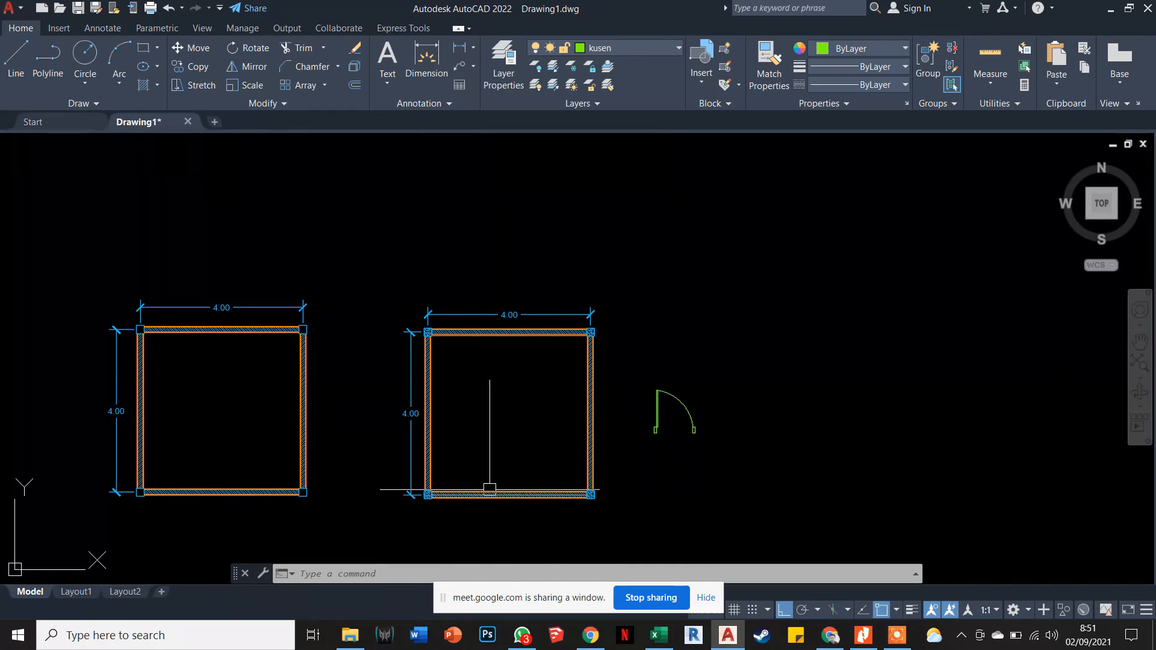
pyautogui.scroll(-4, 504, 413)
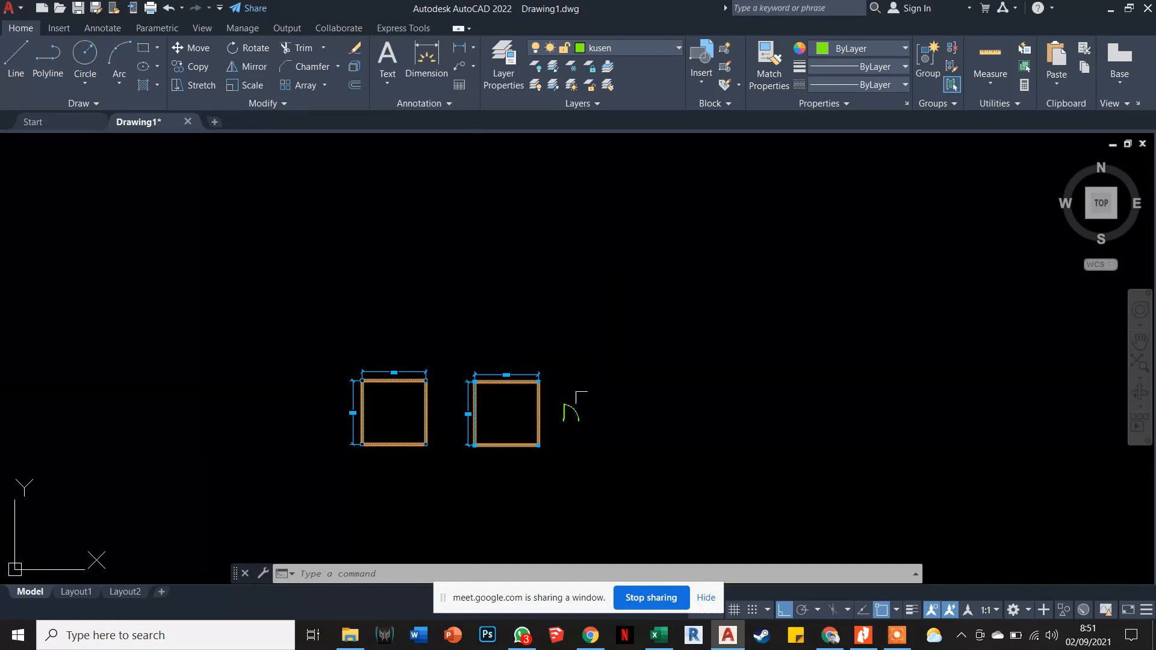
pyautogui.scroll(6, 555, 424)
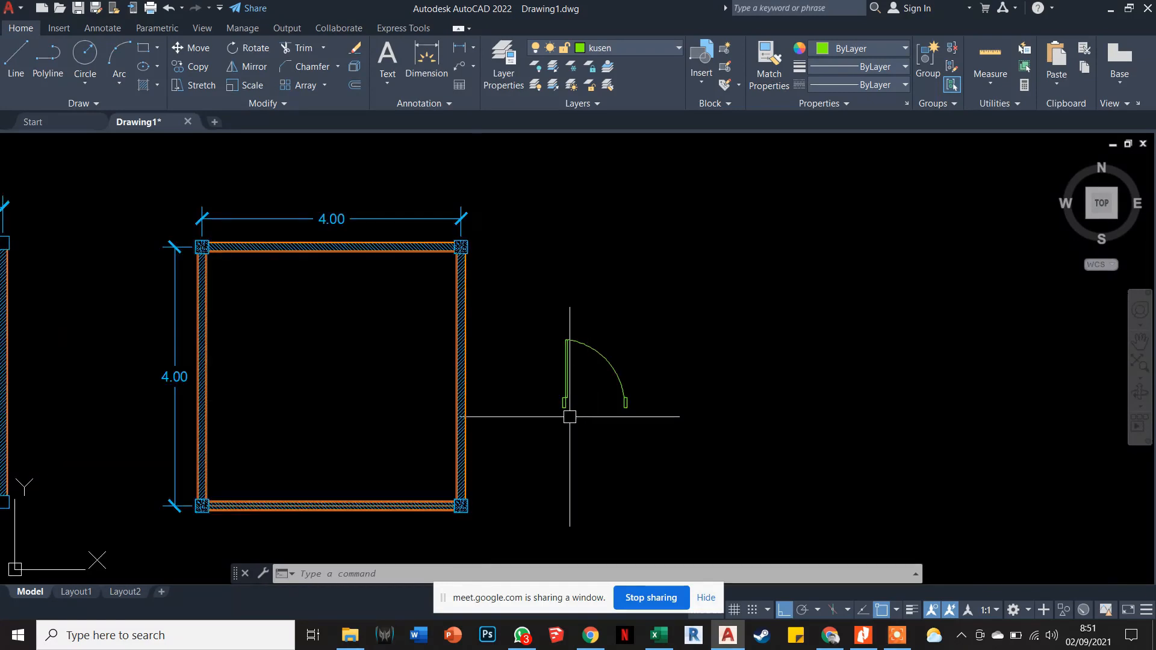
pyautogui.press('Escape')
pyautogui.press('Escape')
pyautogui.press('Escape')
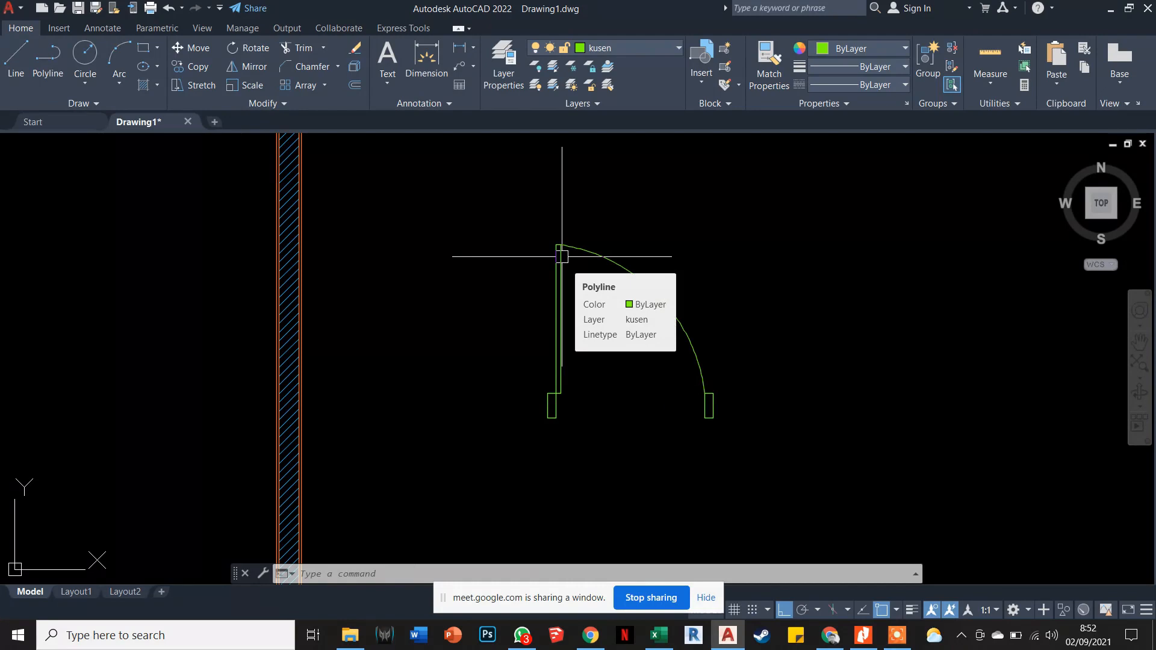
pyautogui.scroll(-3, 561, 256)
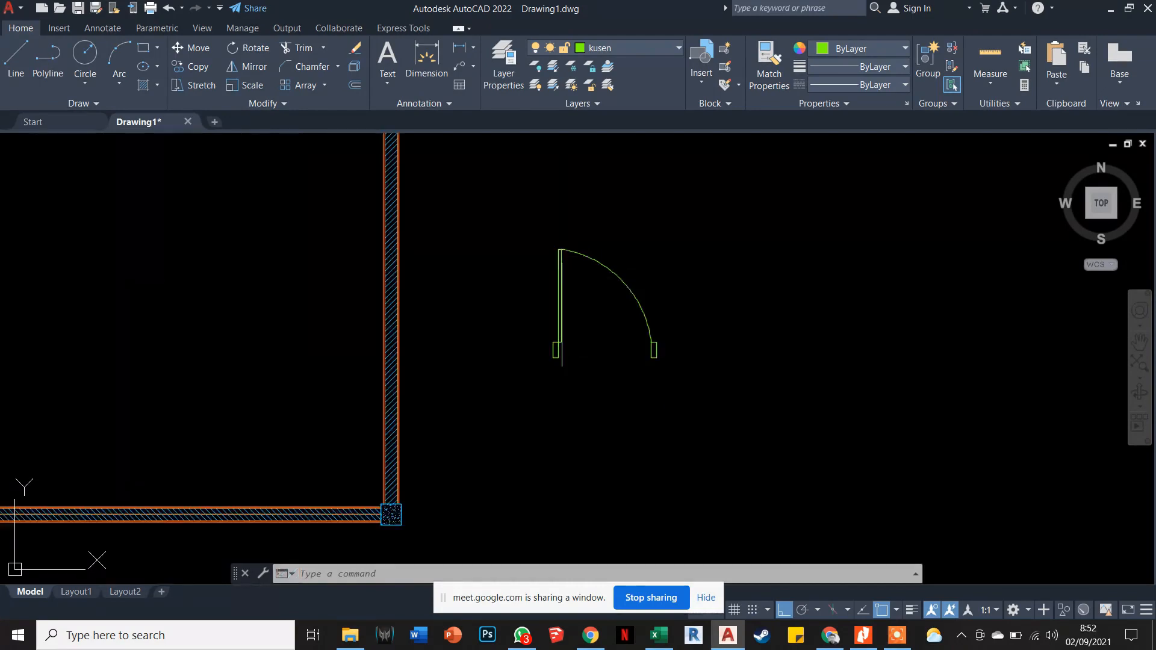
pyautogui.scroll(2, 264, 417)
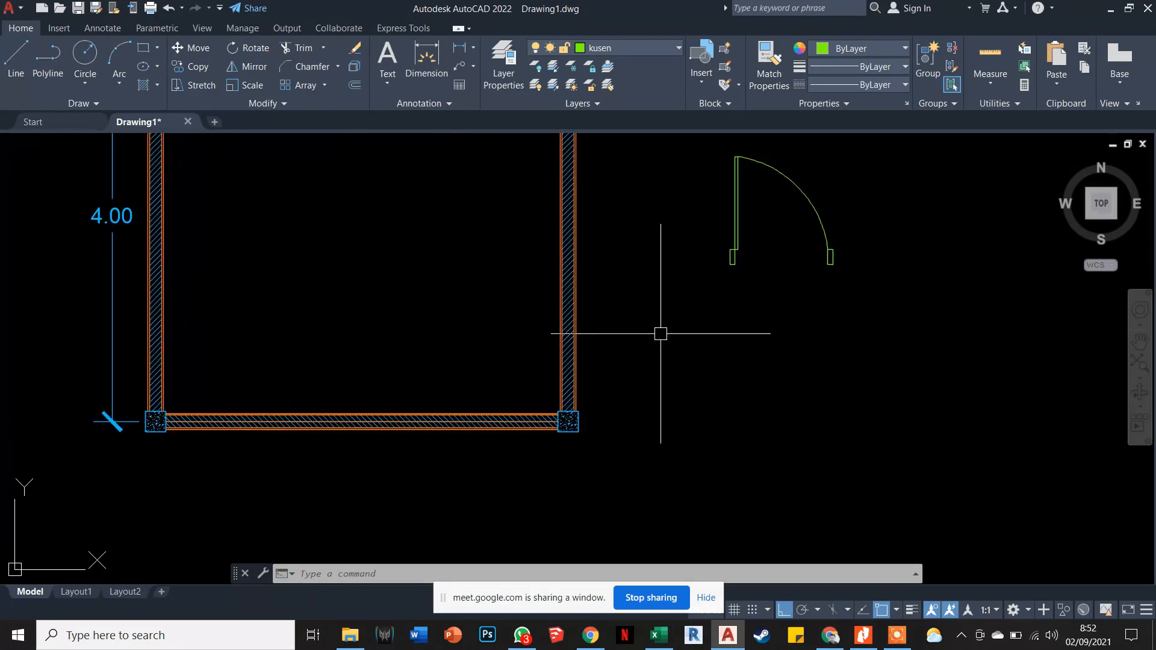
pyautogui.moveTo(662, 330); pyautogui.dragTo(619, 382, button='middle')
pyautogui.moveTo(690, 286); pyautogui.dragTo(596, 336, button='middle')
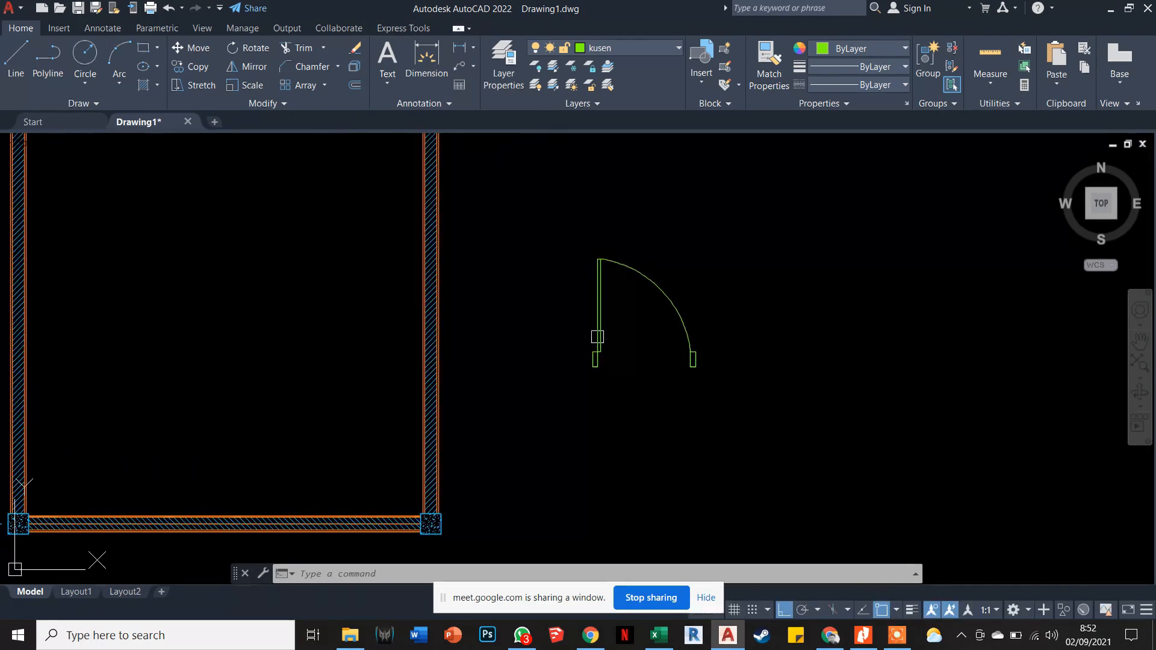
pyautogui.press('Escape')
pyautogui.press('Escape')
pyautogui.press('Escape')
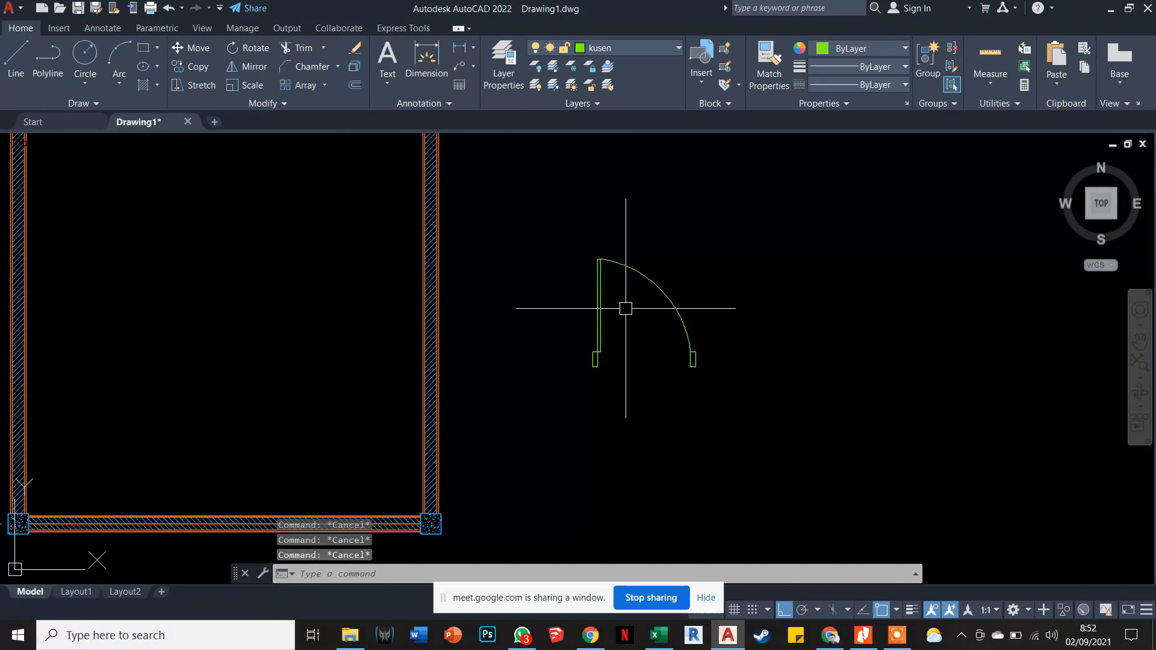
# Start a new block definition and name it P1.
pyautogui.write('b')
pyautogui.press('Escape')
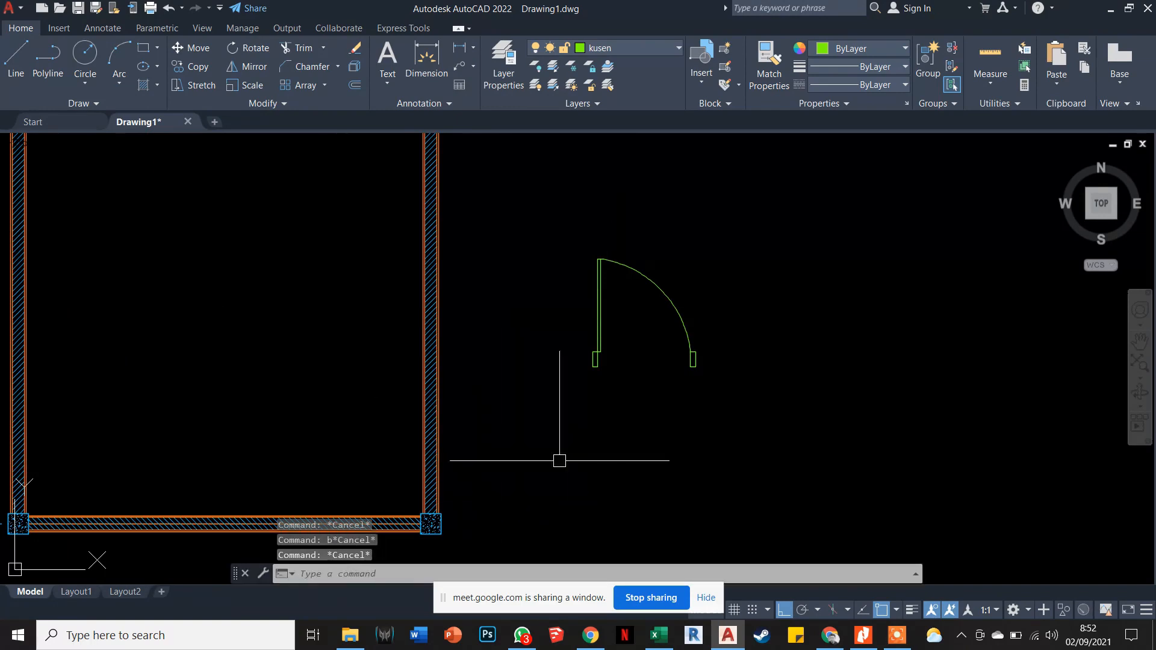
pyautogui.write('blo')
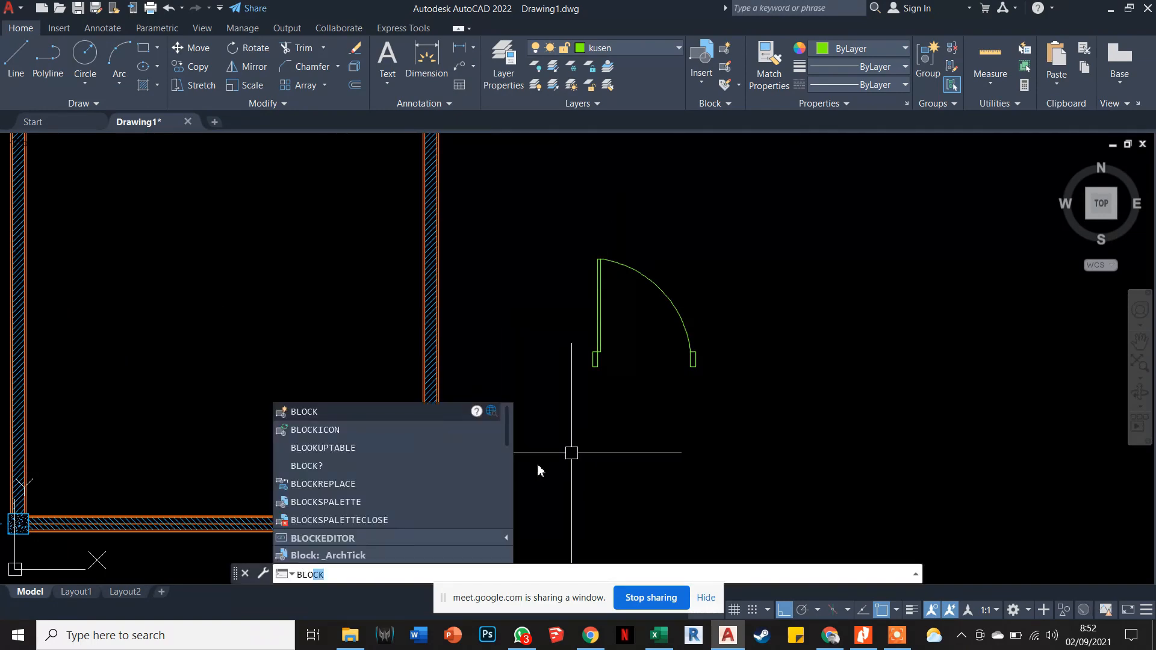
pyautogui.click(364, 411)
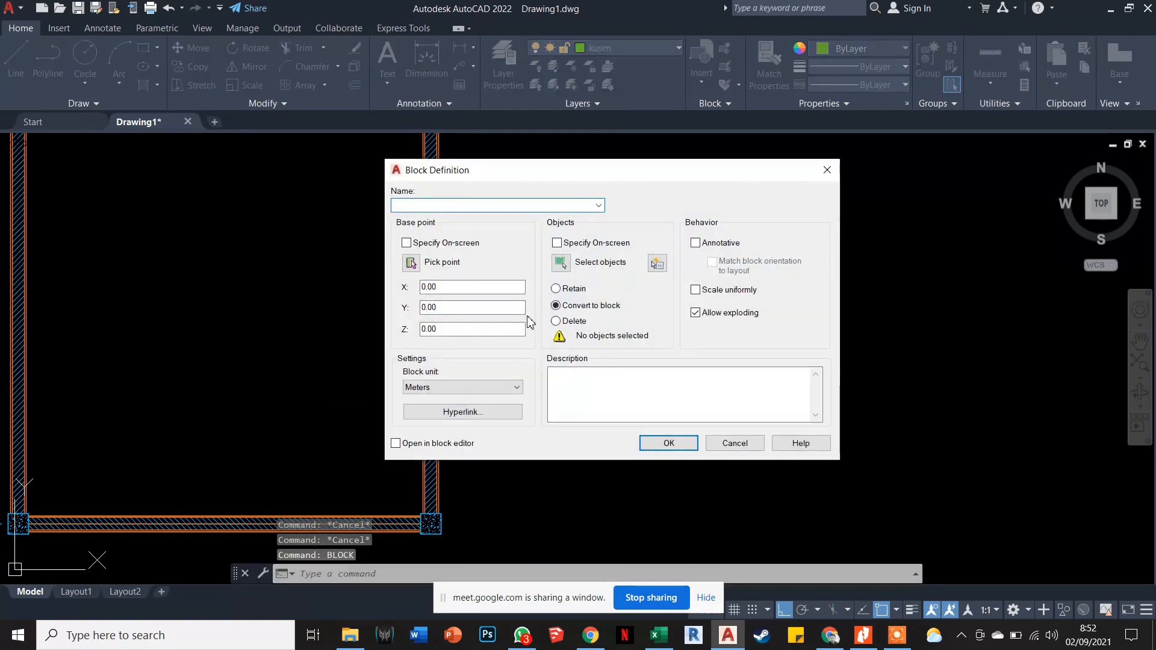
pyautogui.press('capslock')
pyautogui.write('P1')
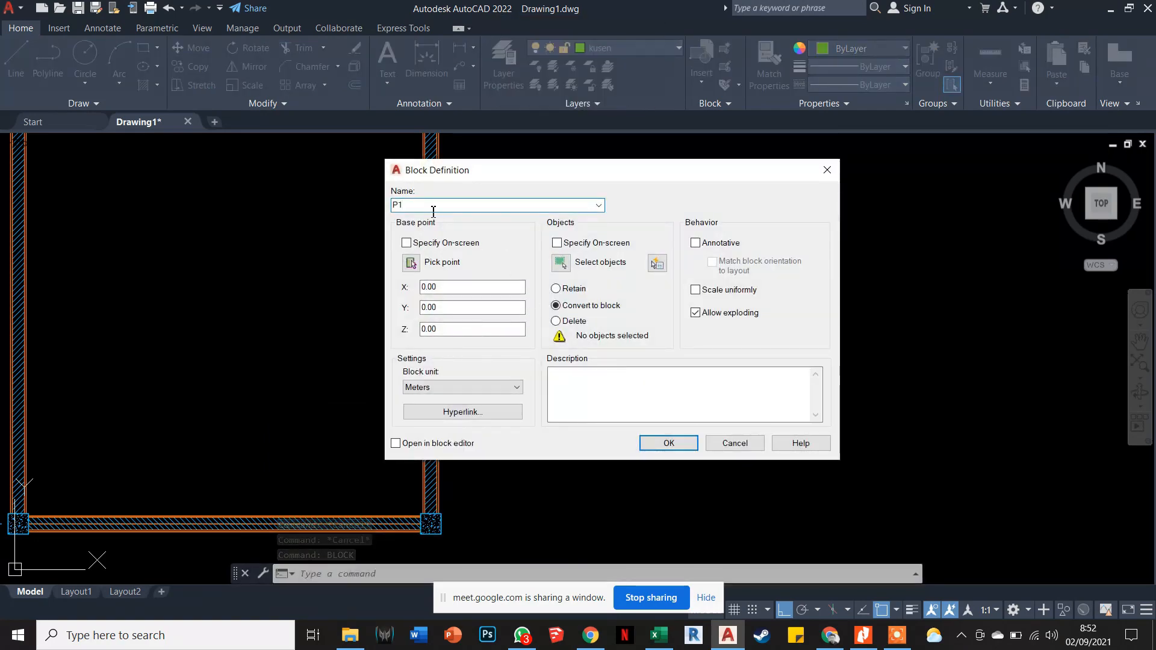
# Include both kusen posts, the leaf and the swing arc in block P1 and create the block.
pyautogui.click(561, 263)
pyautogui.click(565, 227)
pyautogui.click(823, 392)
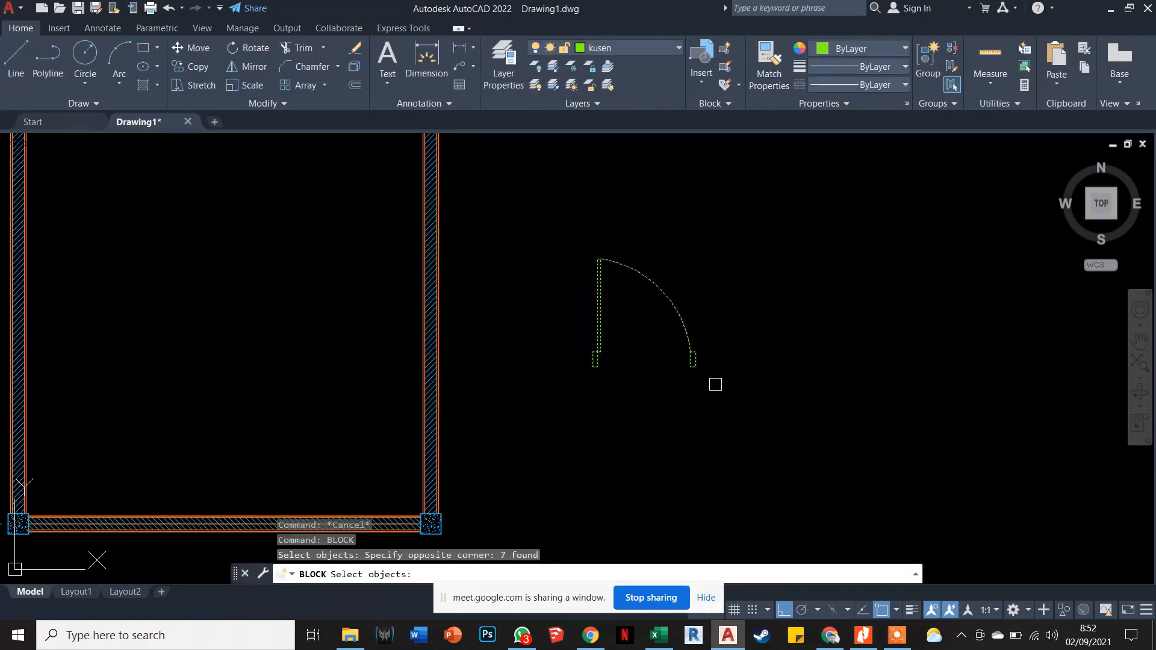
pyautogui.press('Return')
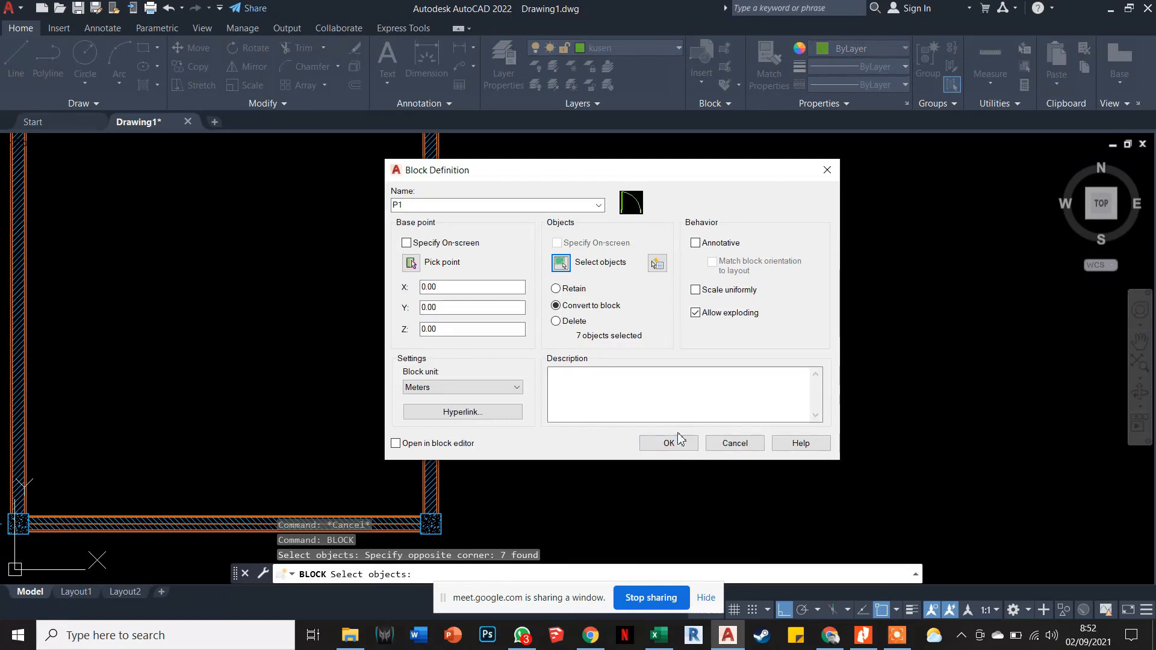
pyautogui.click(669, 444)
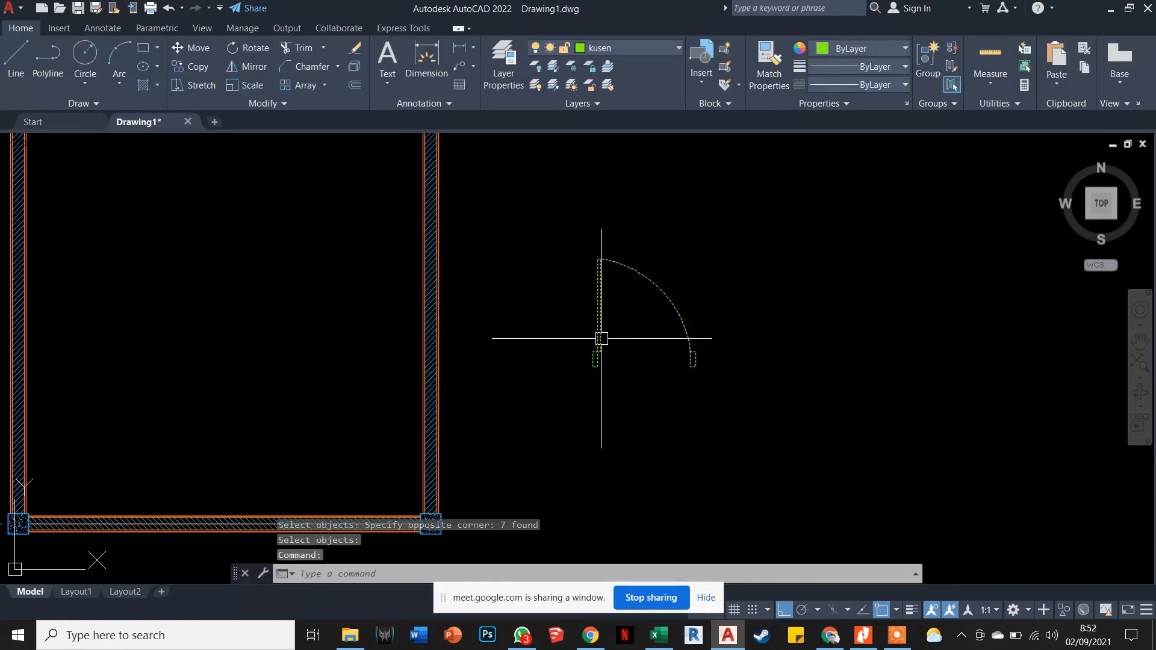
pyautogui.press('Escape')
pyautogui.press('Escape')
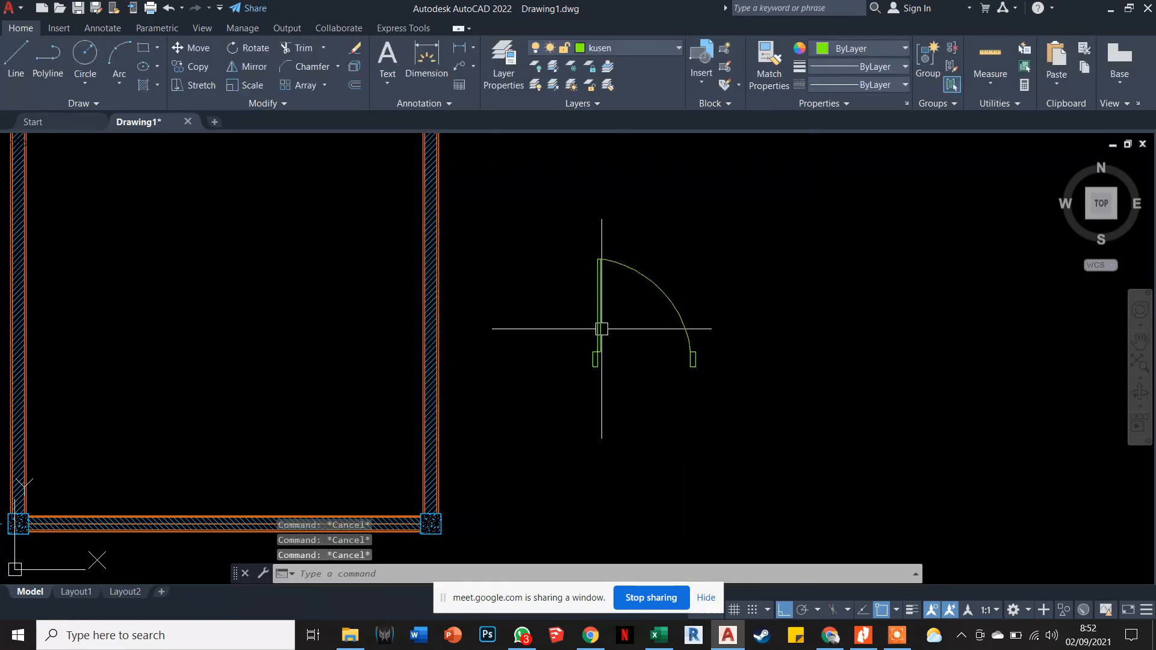
# Copy the P1 door block three times in a horizontal row to the right of the original.
pyautogui.write('co')
pyautogui.press('Return')
pyautogui.click(598, 358)
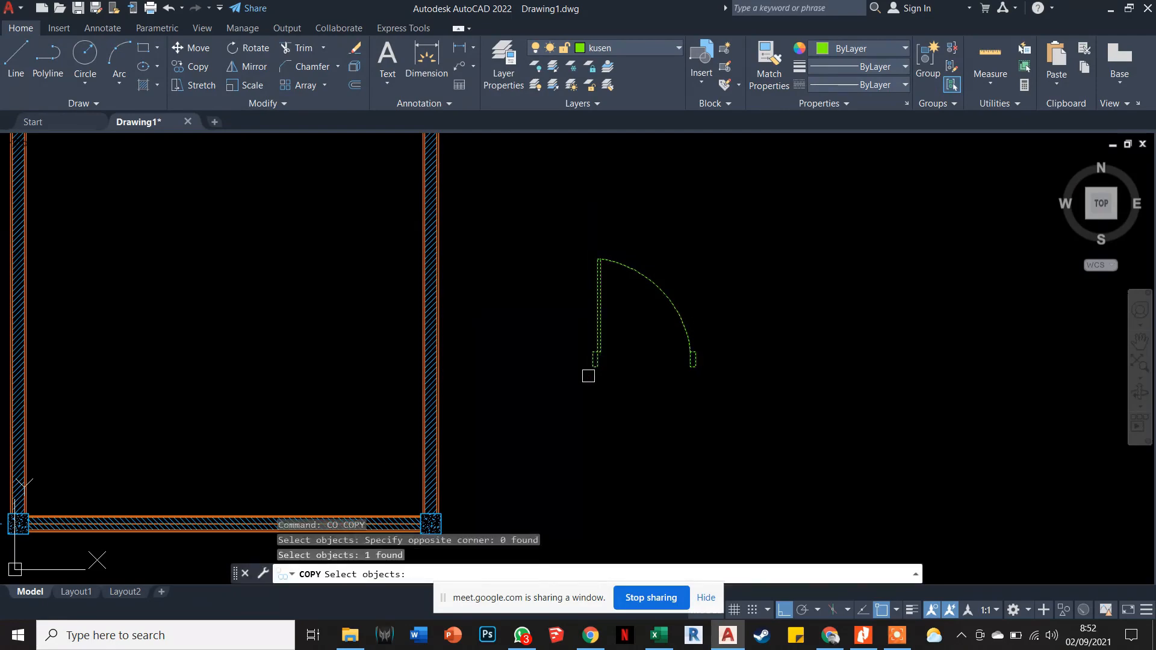
pyautogui.press('Return')
pyautogui.click(552, 393)
pyautogui.scroll(-4, 661, 389)
pyautogui.click(860, 391)
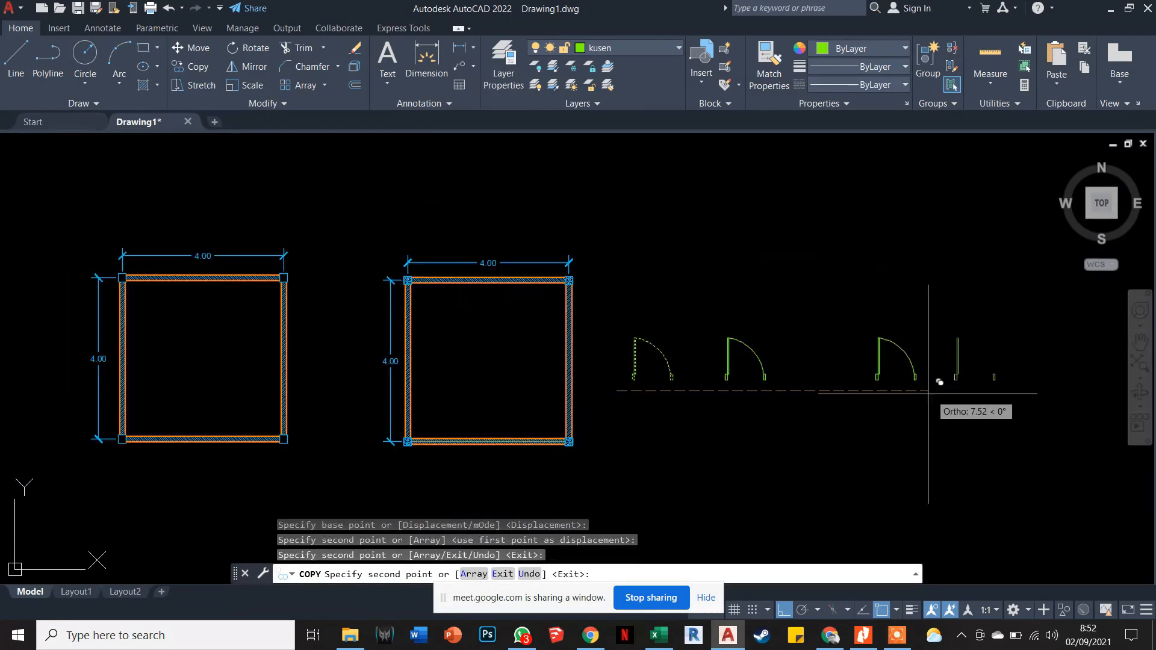
pyautogui.click(796, 390)
pyautogui.press('Escape')
pyautogui.press('Escape')
pyautogui.scroll(2, 753, 383)
pyautogui.scroll(-2, 704, 349)
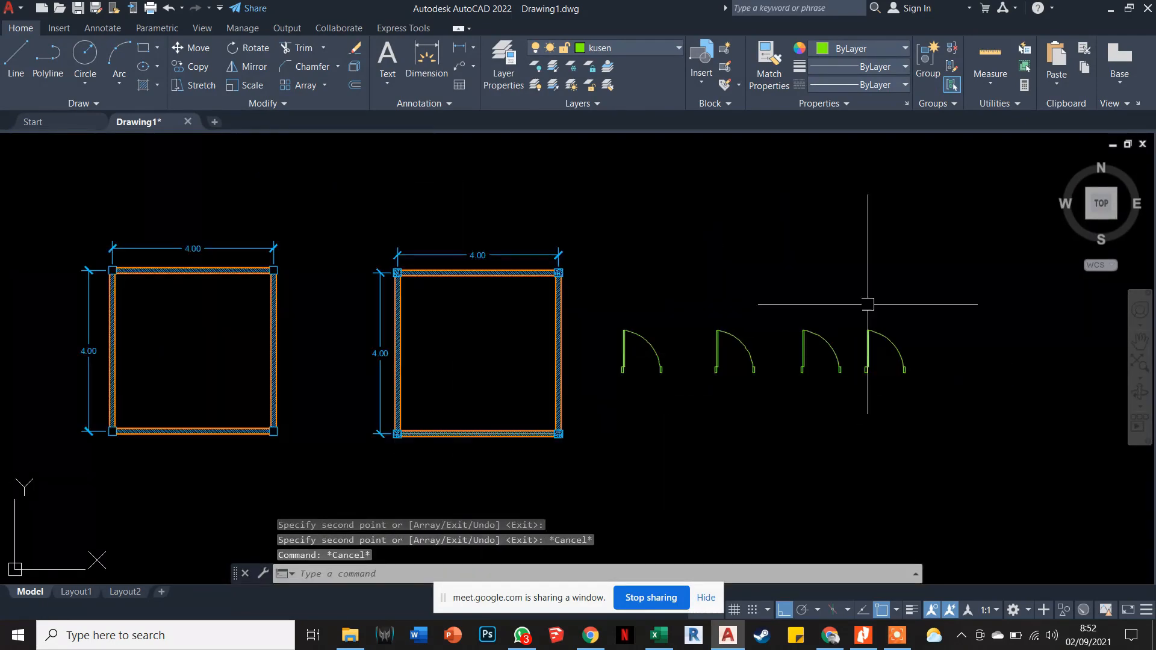
# Open the original P1 door in the Block Editor and close the block authoring palettes.
pyautogui.scroll(2, 640, 345)
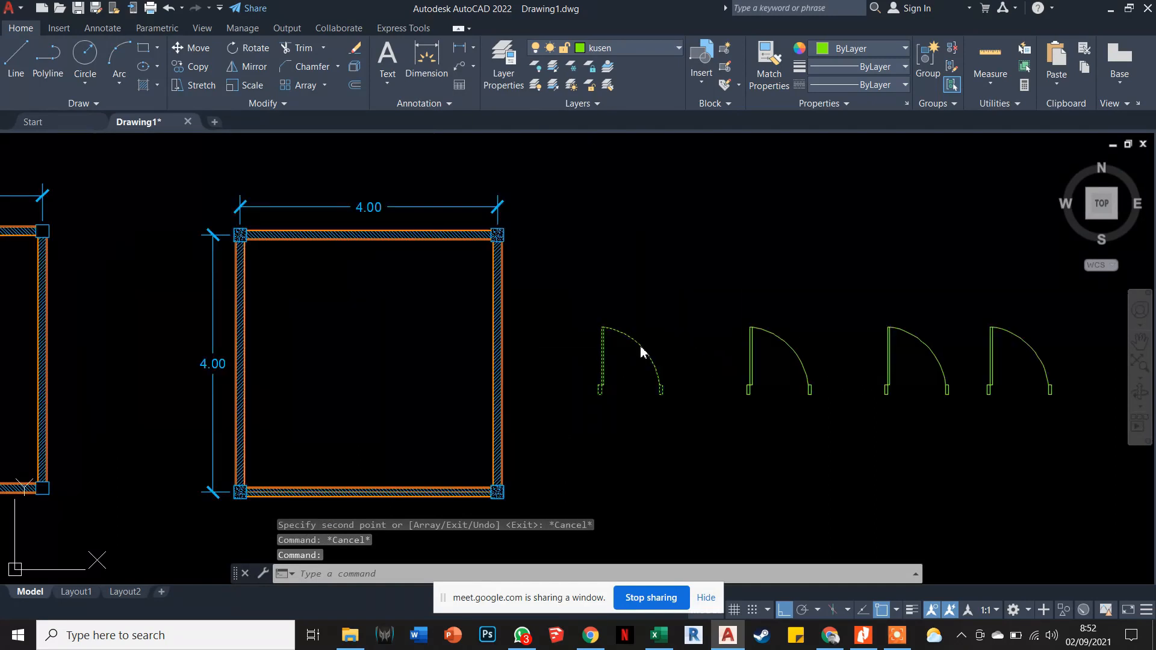
pyautogui.doubleClick(641, 349)
pyautogui.press('Escape')
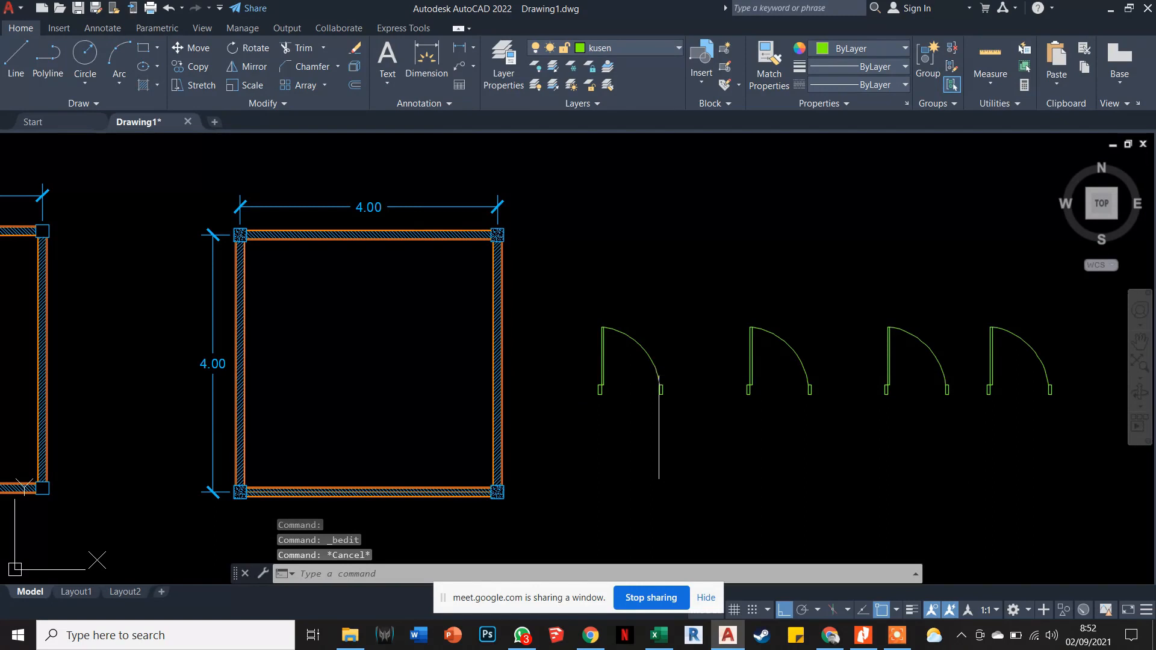
pyautogui.doubleClick(659, 381)
pyautogui.click(570, 418)
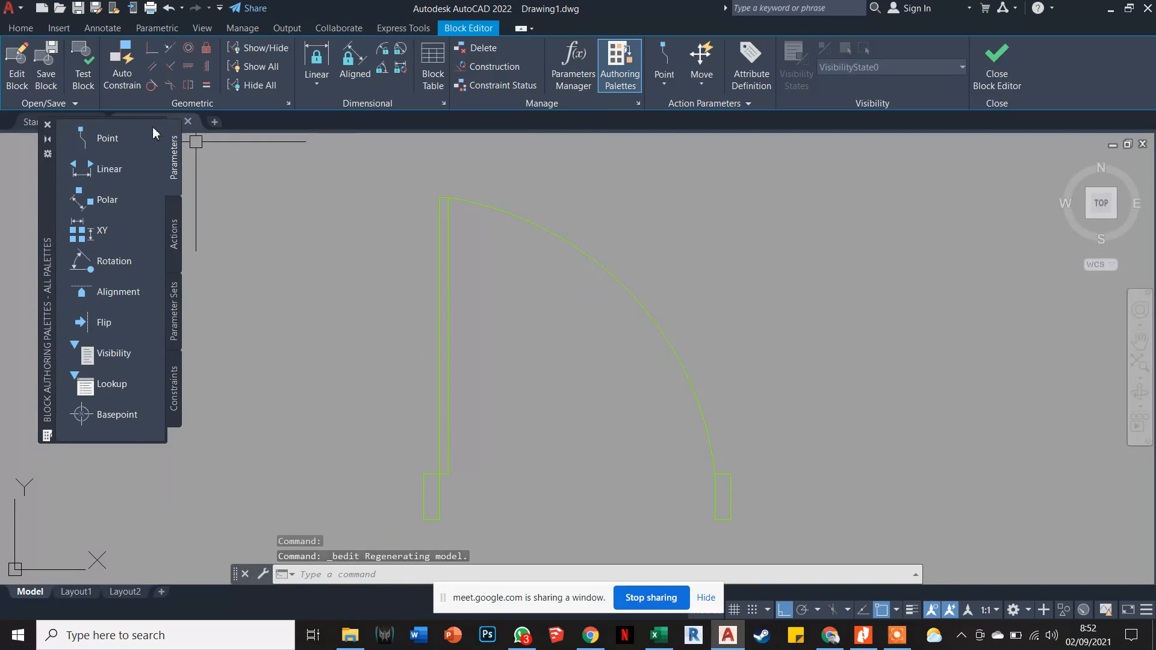
pyautogui.click(47, 124)
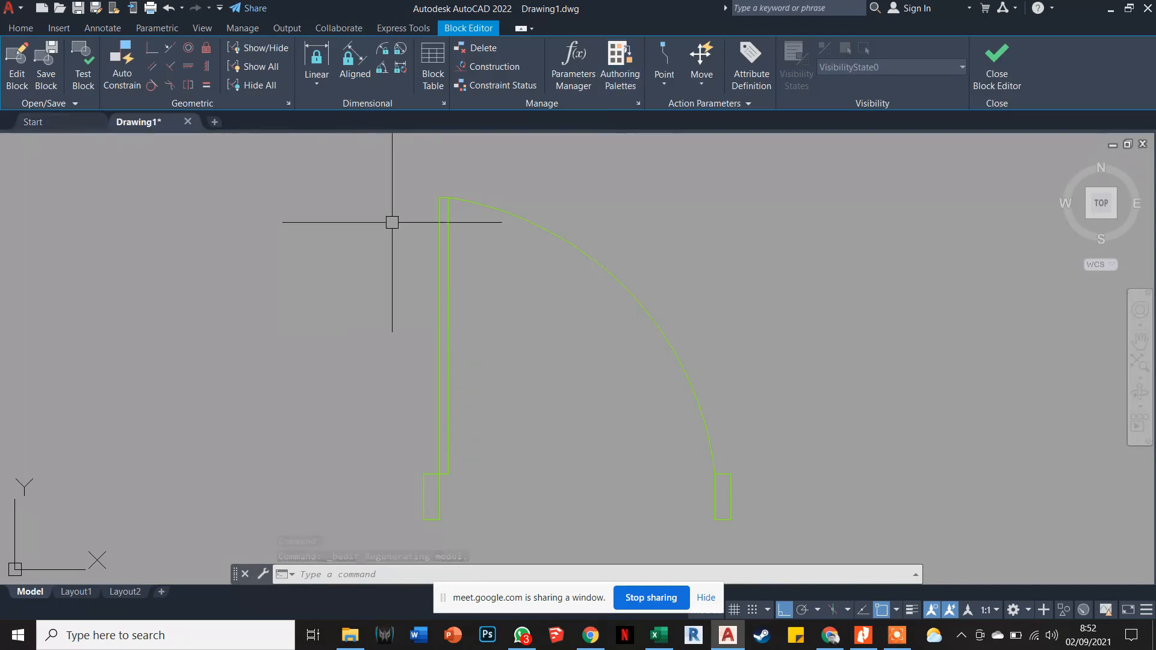
# Move the right kusen post together with the swing arc 0.1 to the right, away from the leaf.
pyautogui.scroll(-2, 394, 226)
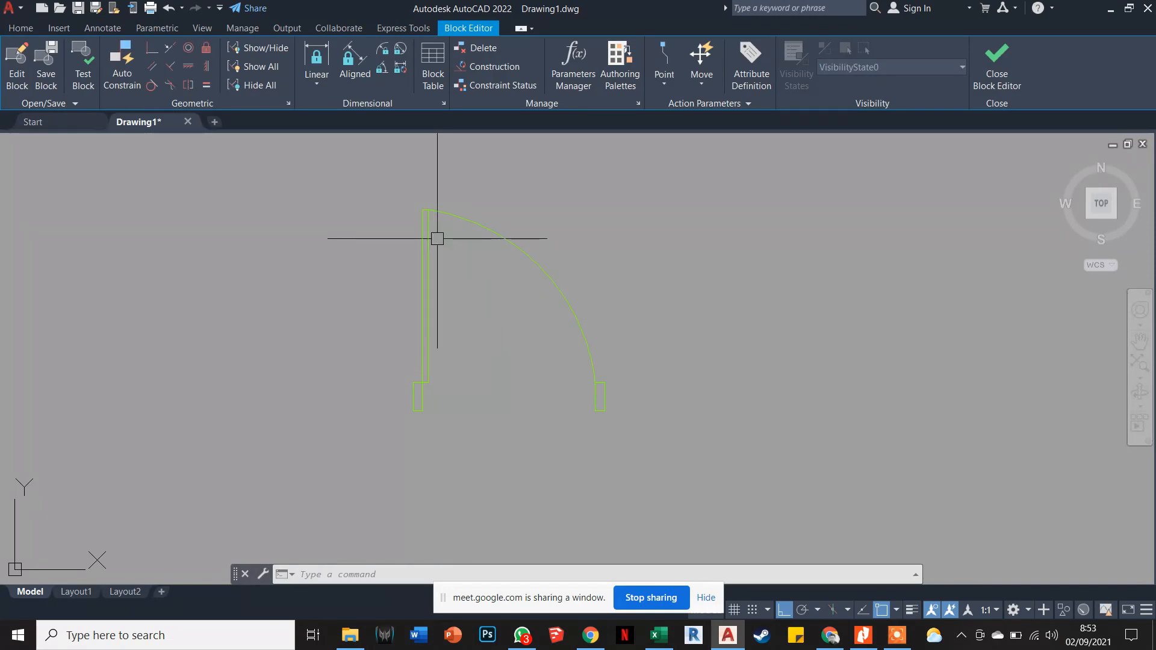
pyautogui.press('Escape')
pyautogui.press('Escape')
pyautogui.press('Escape')
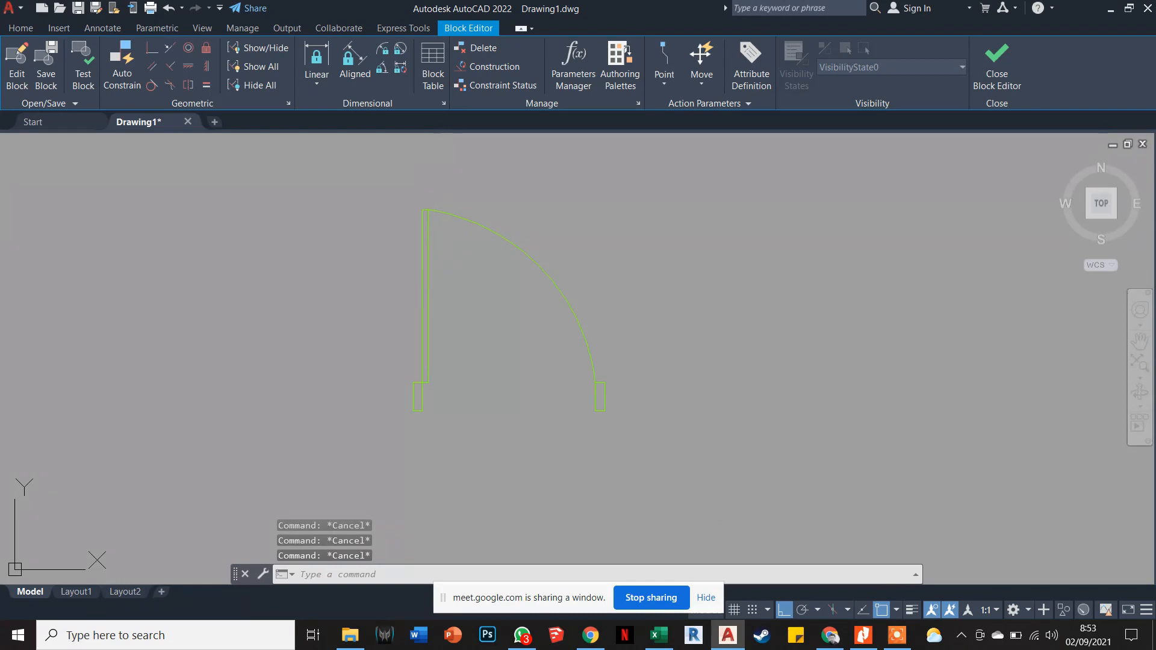
pyautogui.write('m')
pyautogui.press('Return')
pyautogui.click(734, 406)
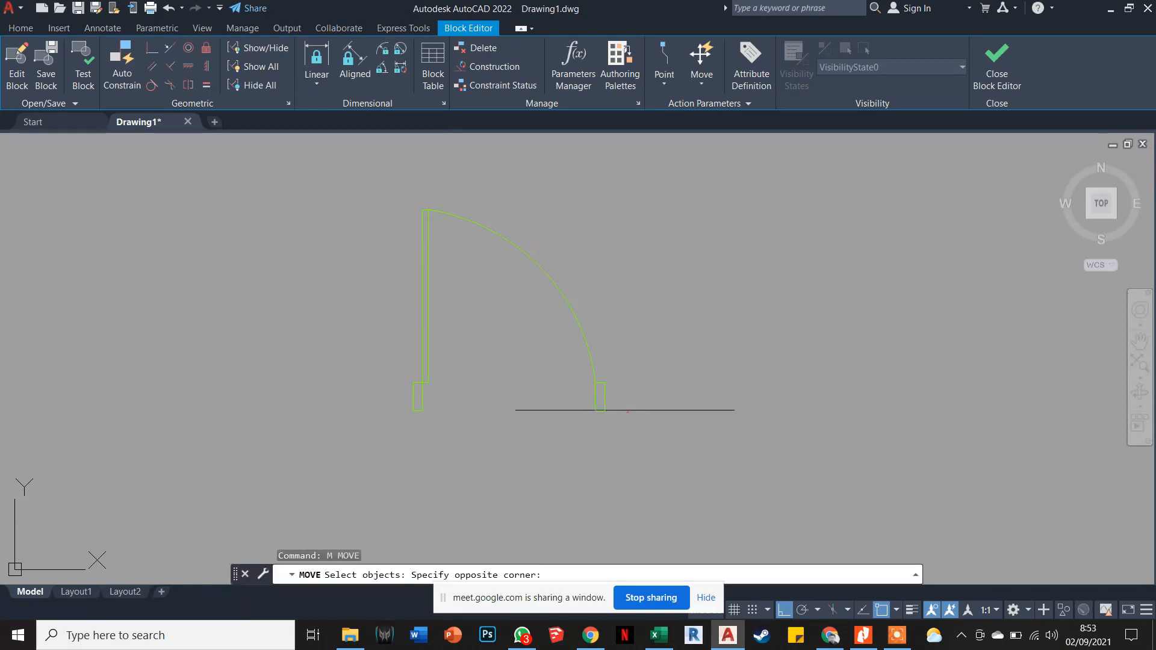
pyautogui.click(584, 341)
pyautogui.scroll(5, 594, 406)
pyautogui.press('Return')
pyautogui.click(592, 421)
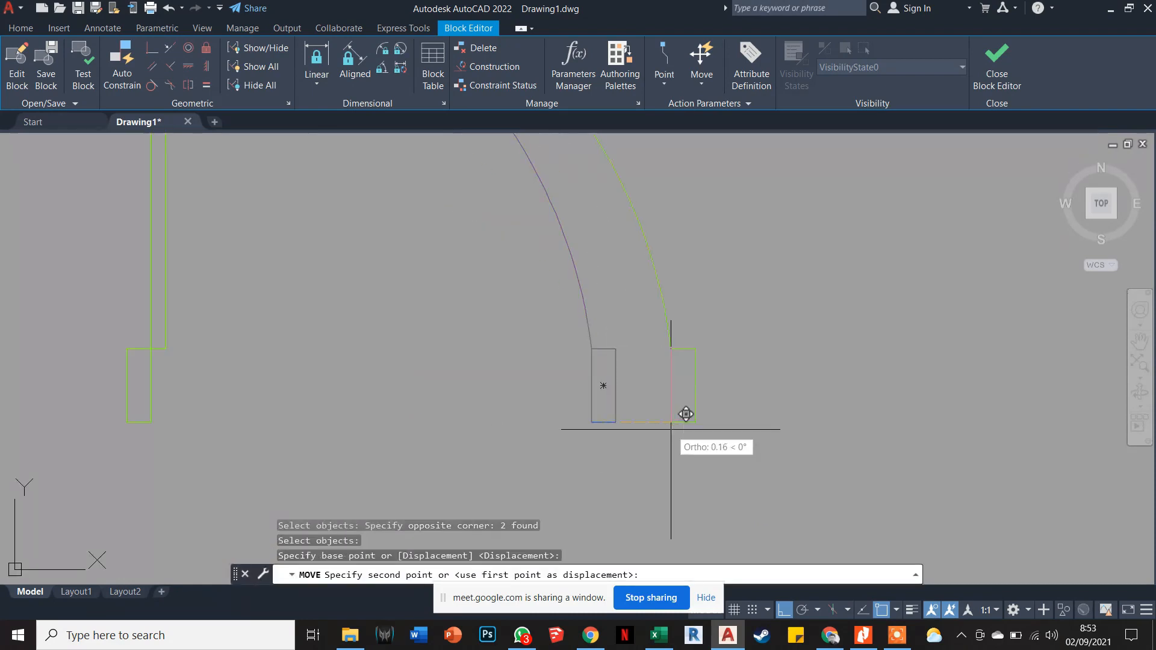
pyautogui.write('0.1')
pyautogui.press('Return')
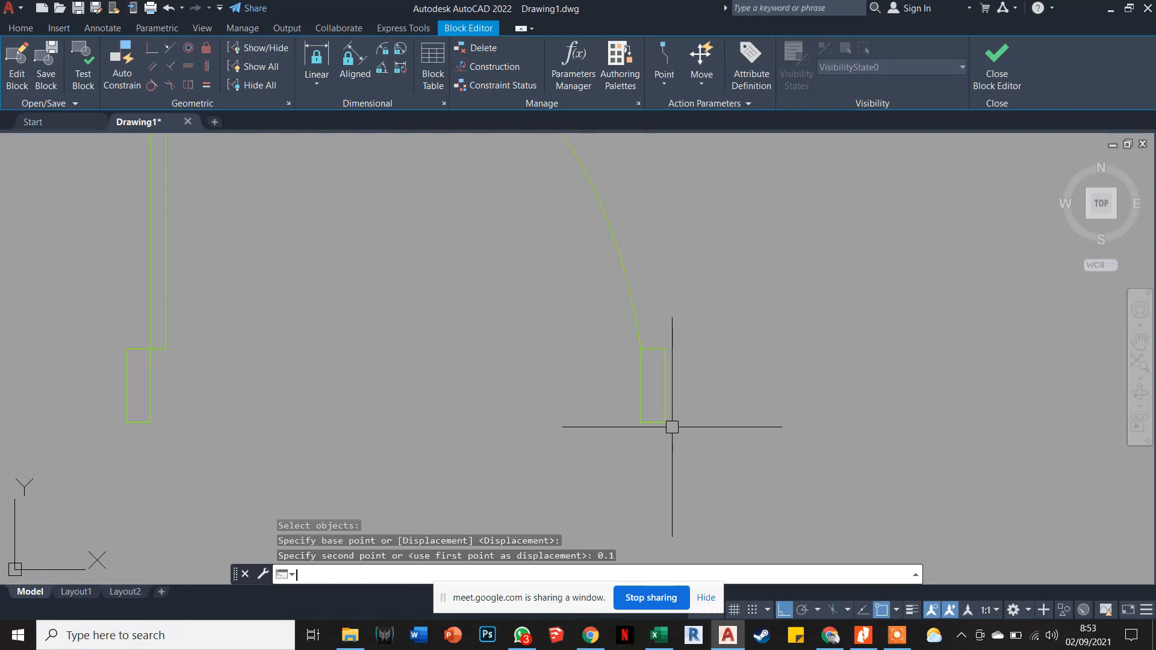
pyautogui.scroll(-4, 629, 434)
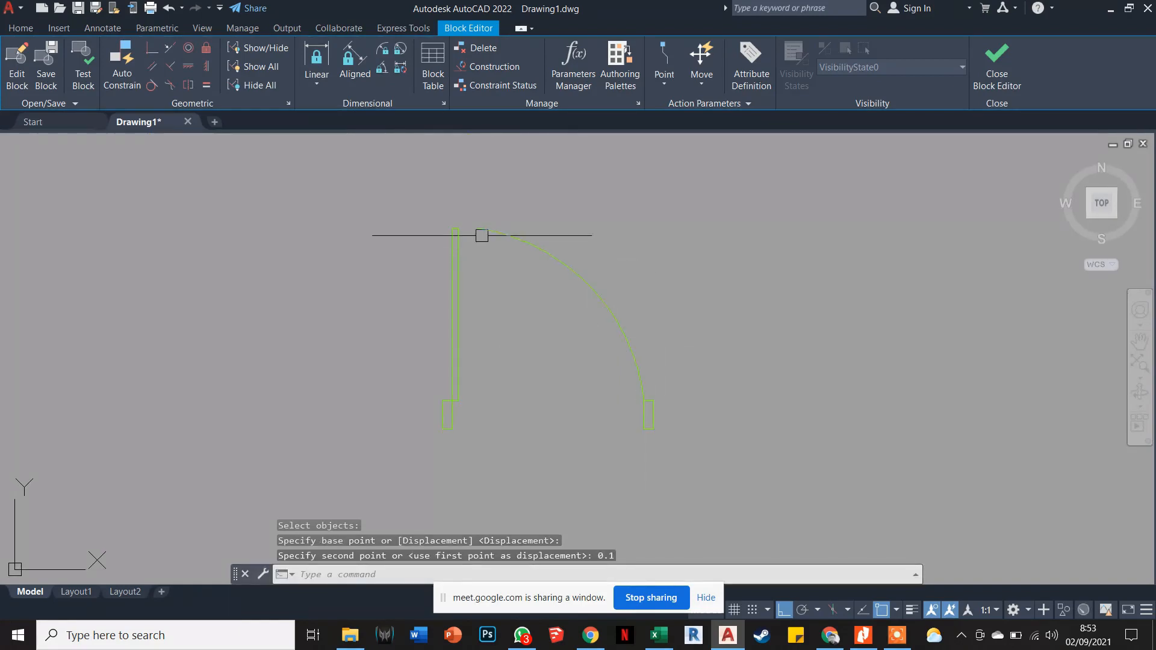
# Stretch the upper end of the door leaf straight upward to lengthen the leaf.
pyautogui.scroll(2, 481, 235)
pyautogui.click(486, 233)
pyautogui.press('Escape')
pyautogui.press('Escape')
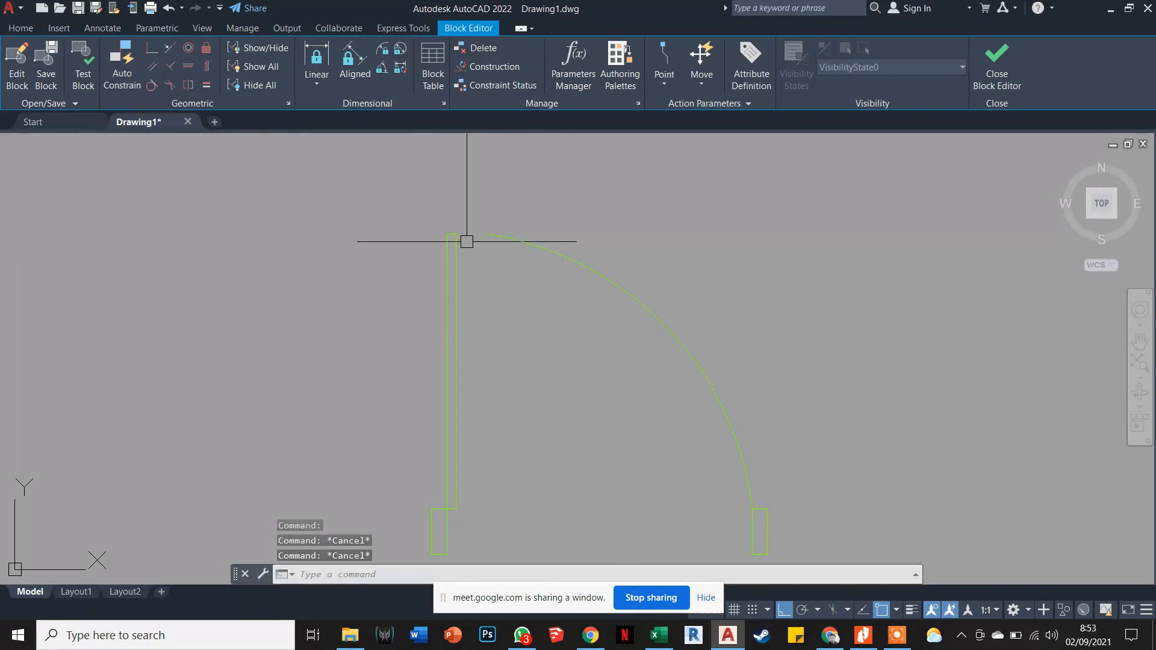
pyautogui.write('s')
pyautogui.press('Return')
pyautogui.click(471, 244)
pyautogui.click(443, 211)
pyautogui.press('Return')
pyautogui.click(454, 232)
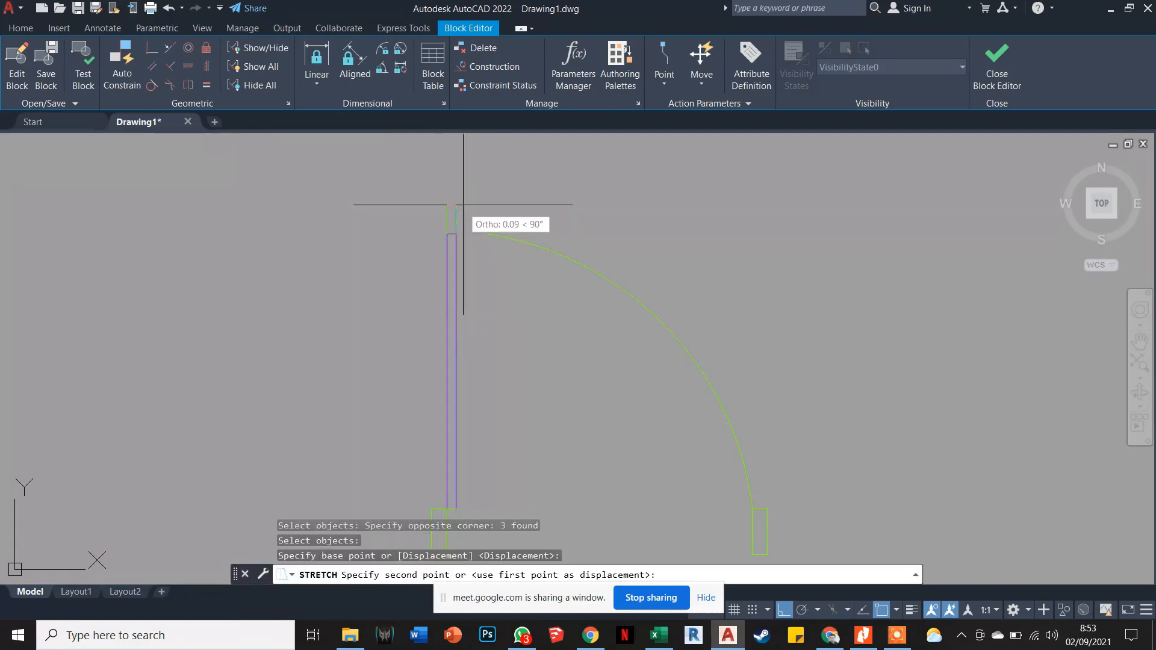
pyautogui.write('0.')
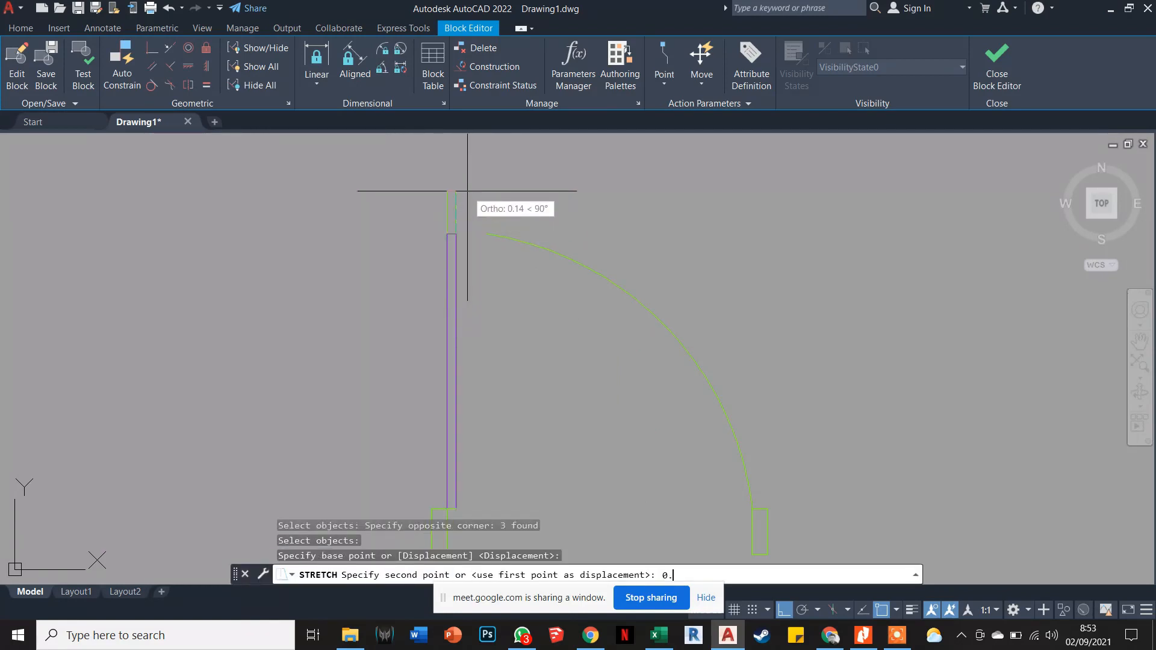
# Stretch the top end of the door leaf upward by 0.1.
pyautogui.write('1')
pyautogui.press('Return')
pyautogui.press('Escape')
# Stretch the upper end of the door swing arc to the top corner of the door leaf.
pyautogui.click(485, 232)
pyautogui.click(486, 234)
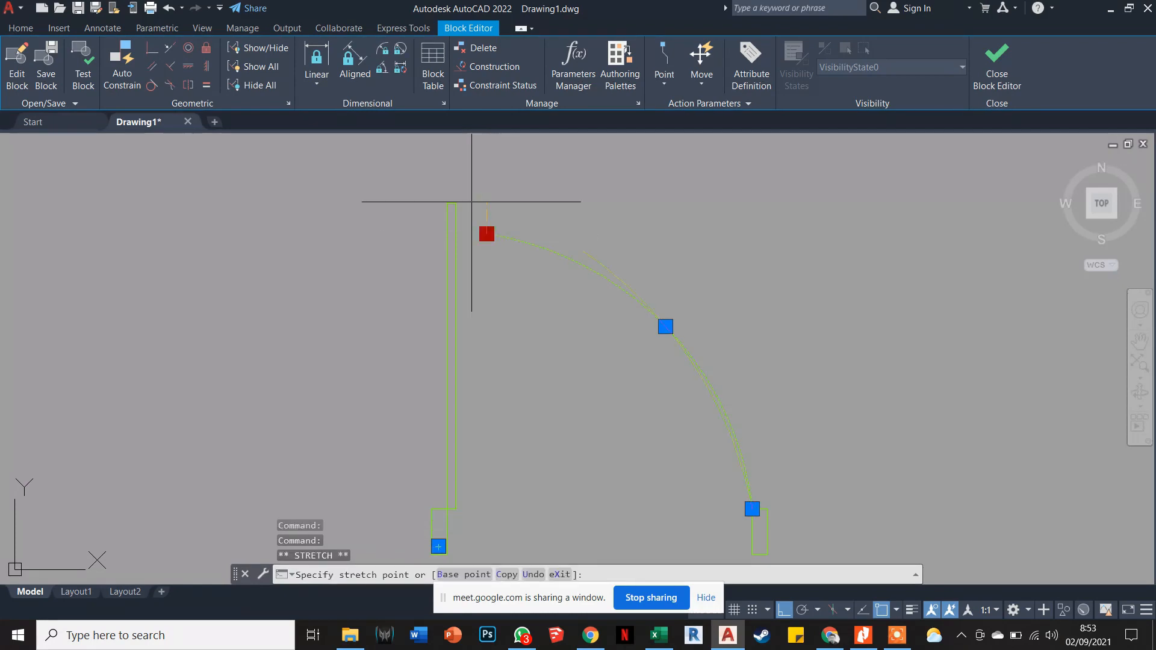
pyautogui.click(455, 202)
pyautogui.click(650, 311)
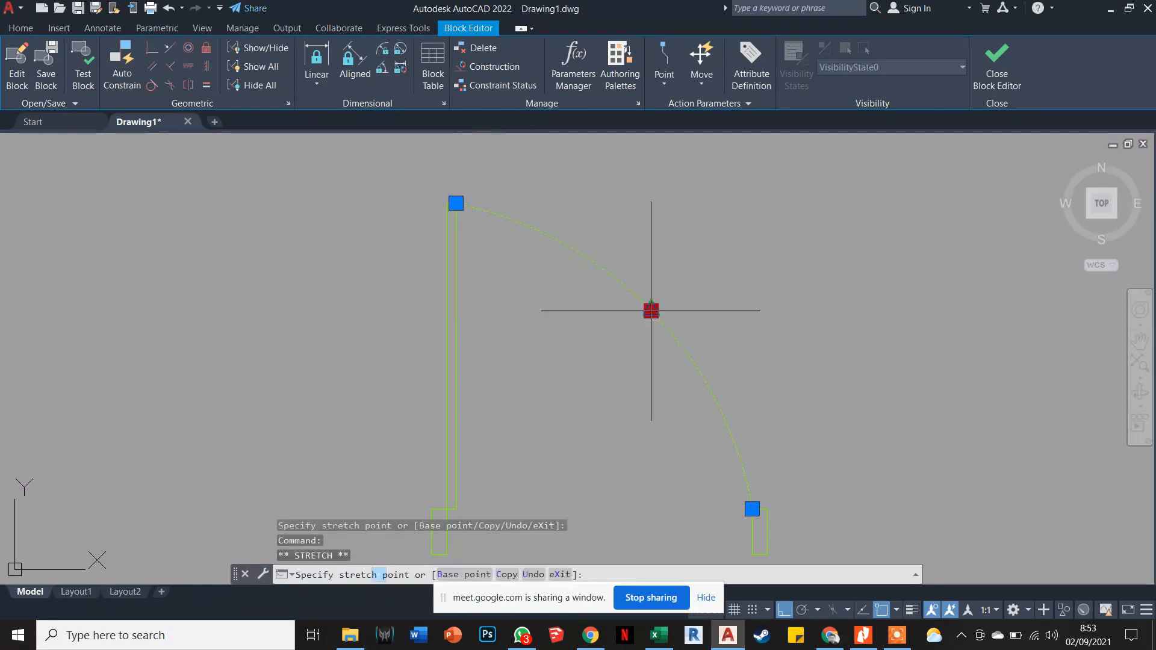
pyautogui.press('Escape')
pyautogui.press('Escape')
pyautogui.press('Escape')
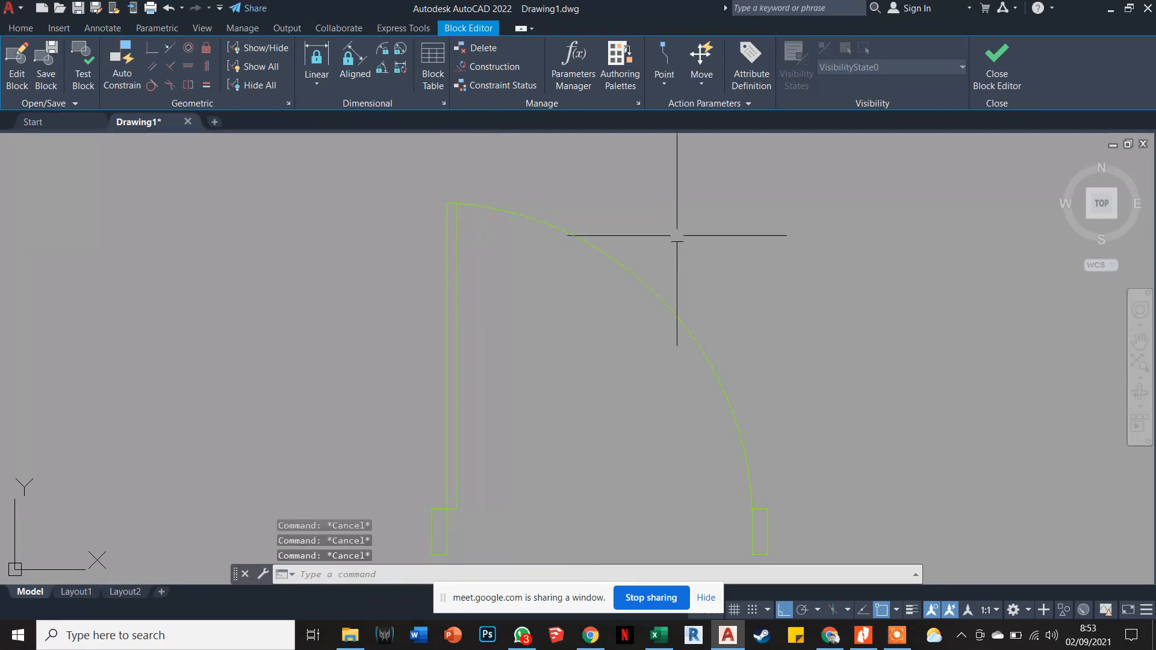
# Close the block editor and save the changes to block P1.
pyautogui.scroll(-3, 666, 252)
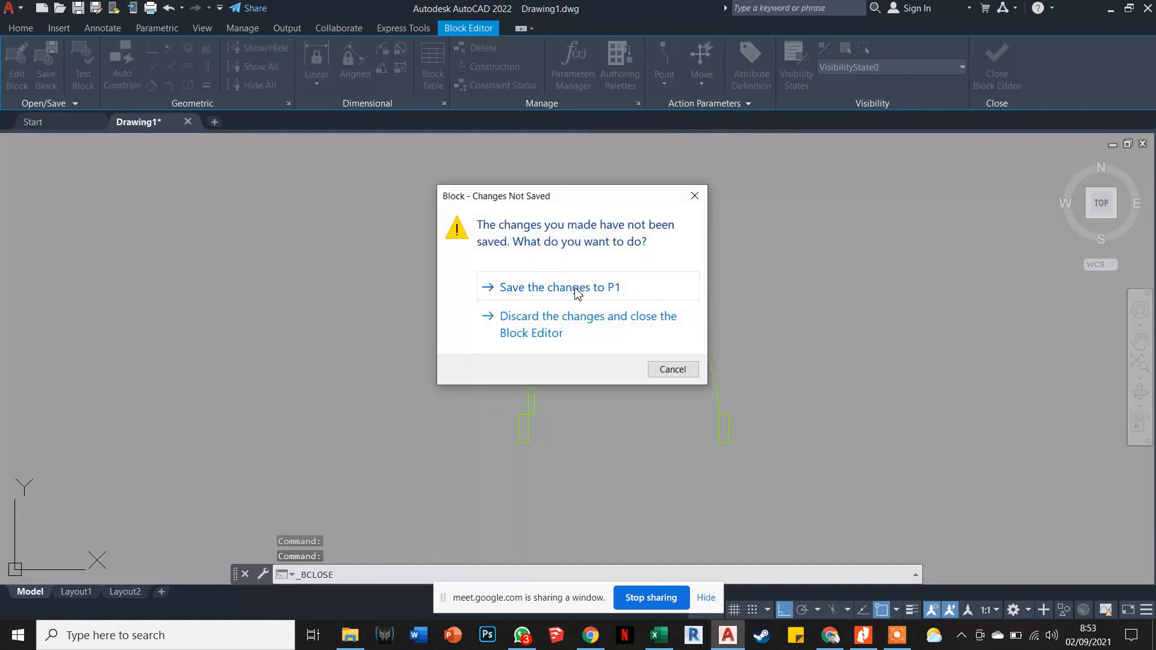
pyautogui.click(577, 289)
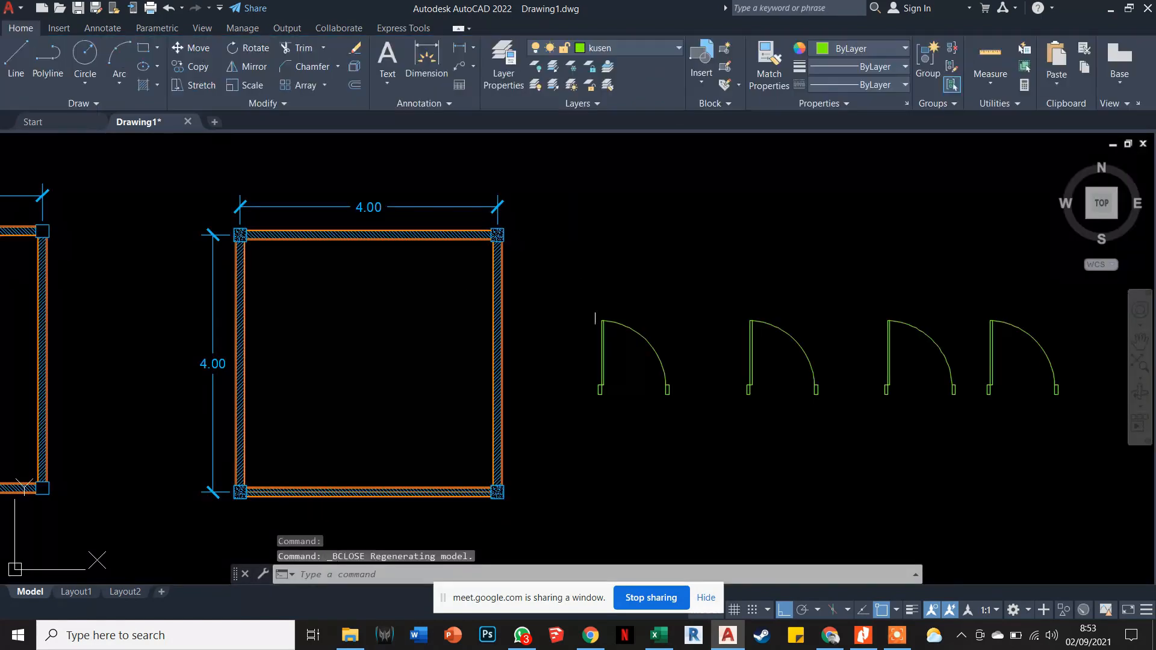
# Add a linear dimension for the clear opening between the two jambs of the door nearest the room.
pyautogui.scroll(2, 617, 399)
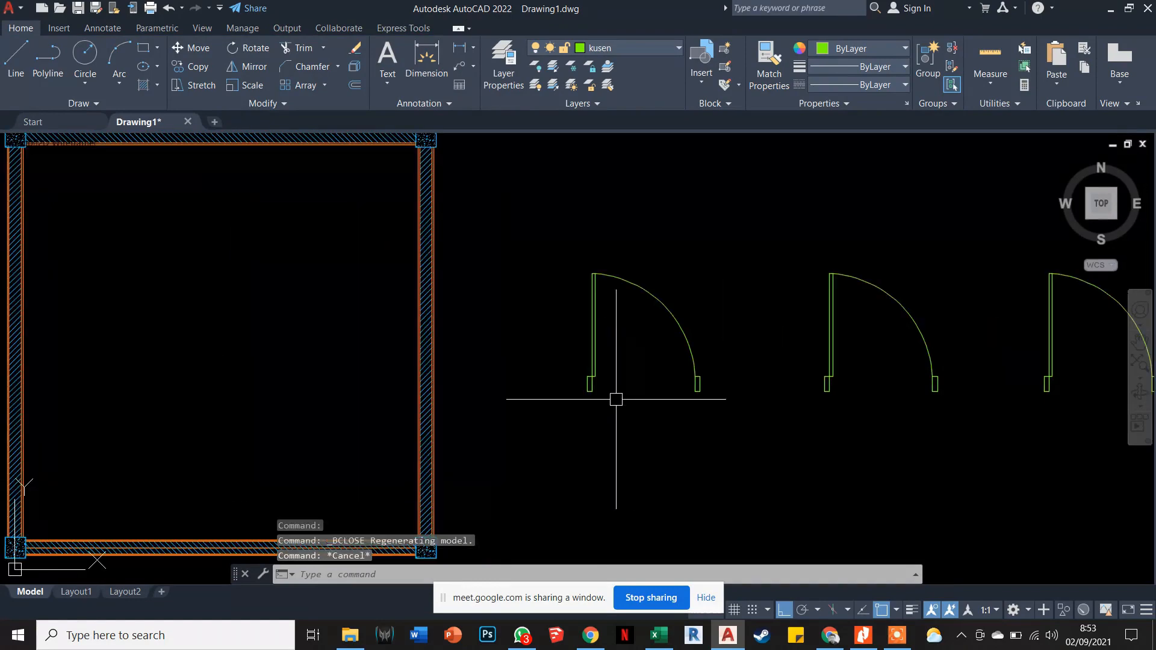
pyautogui.press('Escape')
pyautogui.press('Escape')
pyautogui.press('Escape')
pyautogui.write('DLI')
pyautogui.press('Return')
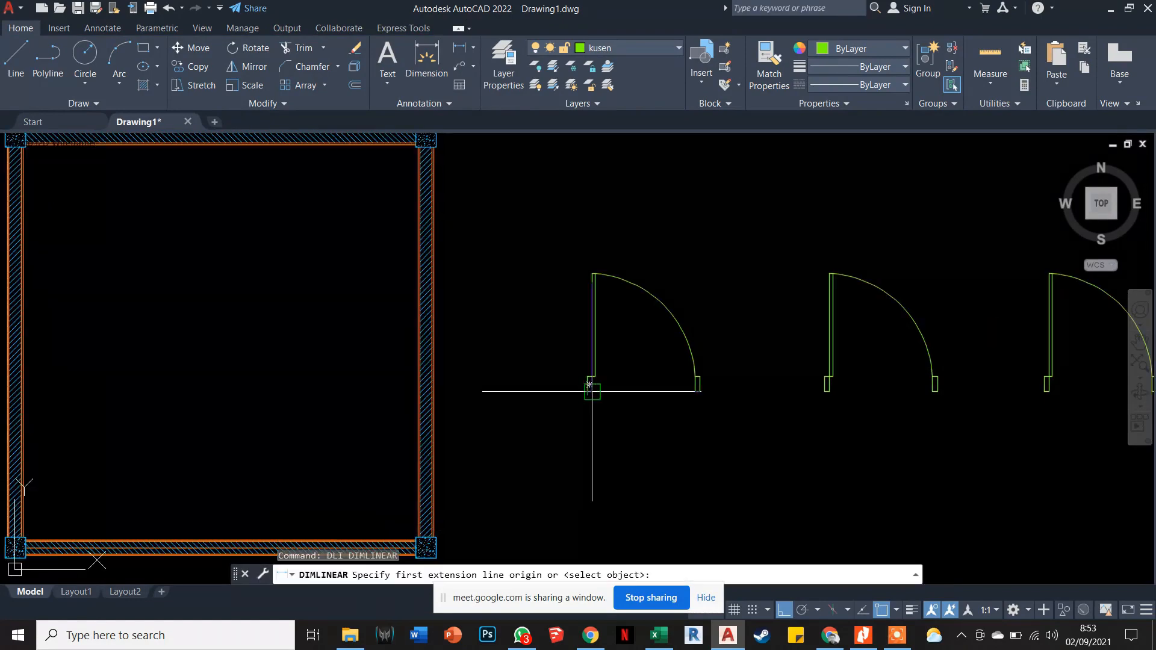
pyautogui.click(590, 388)
pyautogui.scroll(3, 599, 393)
pyautogui.click(697, 390)
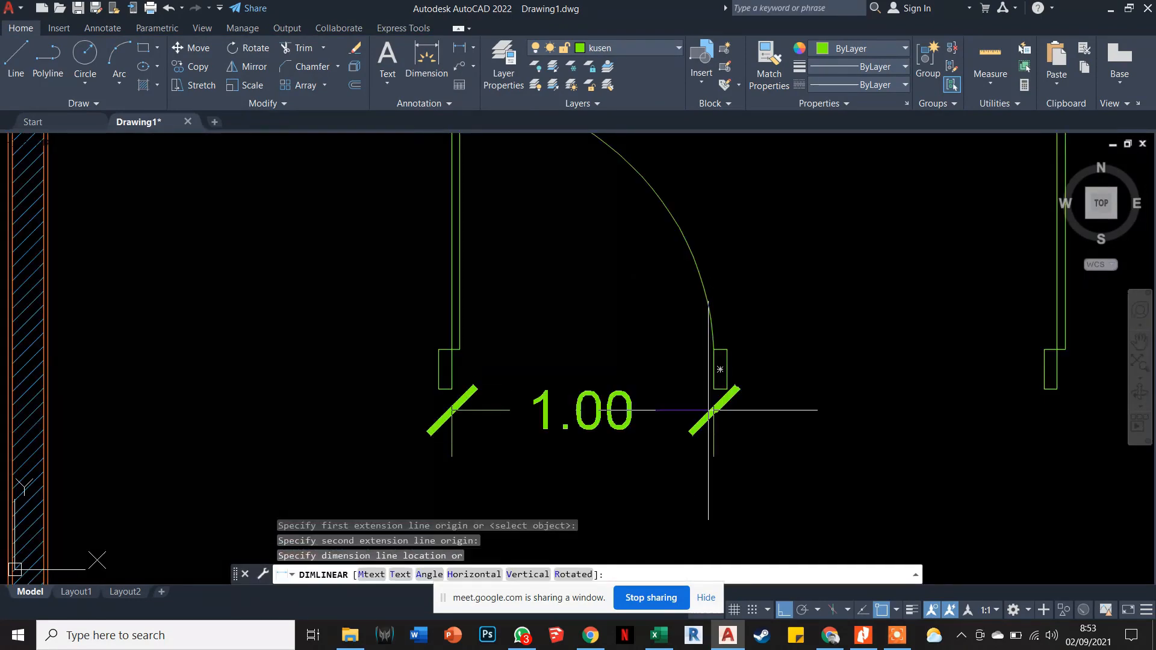
pyautogui.scroll(-3, 692, 409)
pyautogui.click(688, 419)
pyautogui.scroll(2, 688, 420)
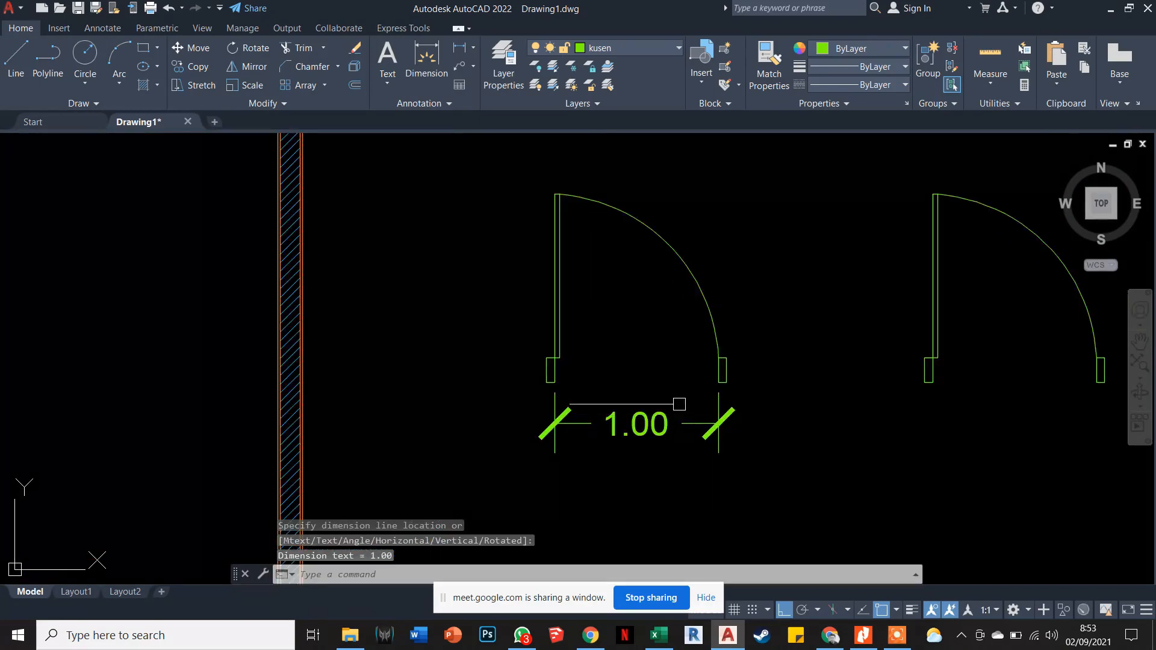
# Delete the linear dimension below the door nearest the room.
pyautogui.scroll(-5, 685, 370)
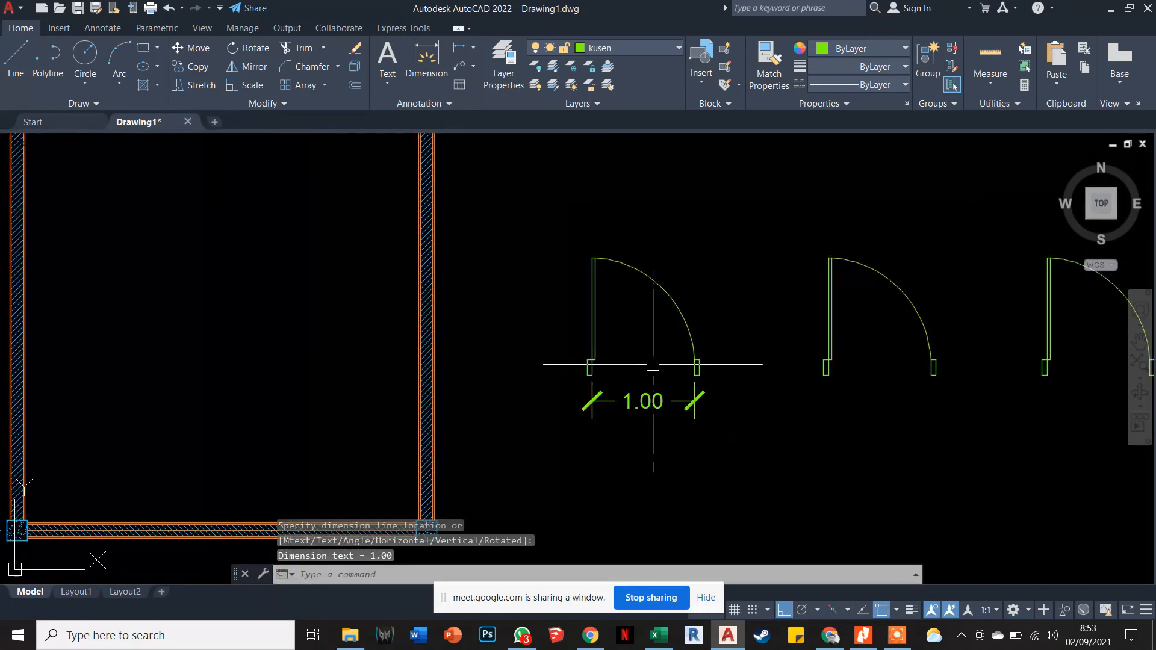
pyautogui.click(557, 381)
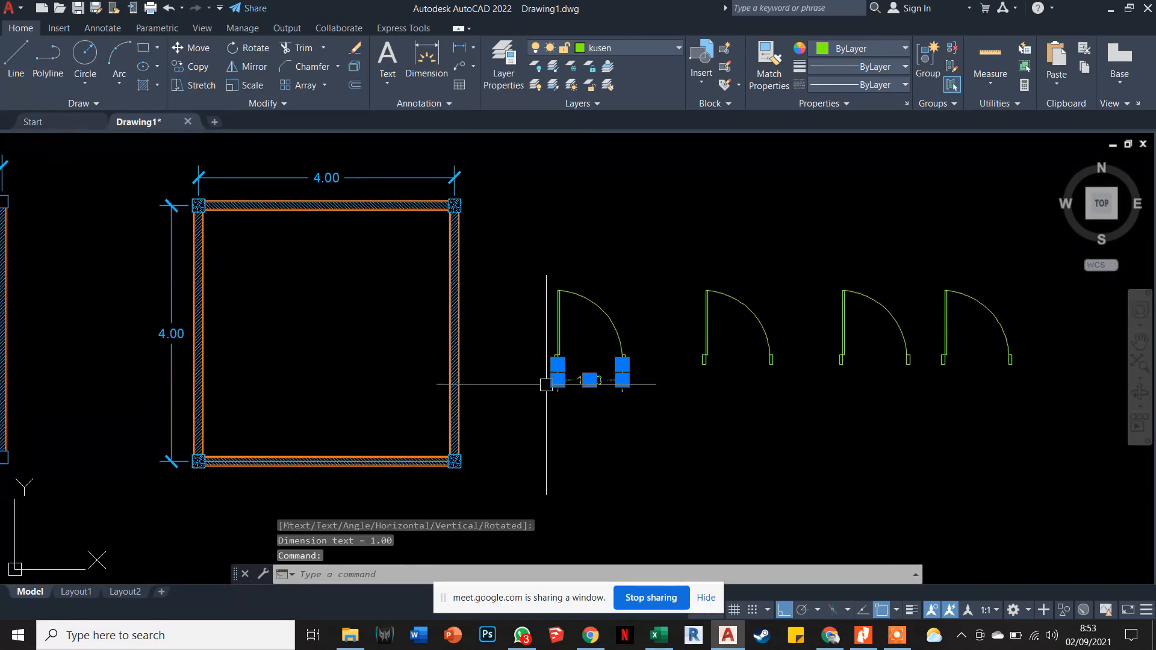
pyautogui.press('Delete')
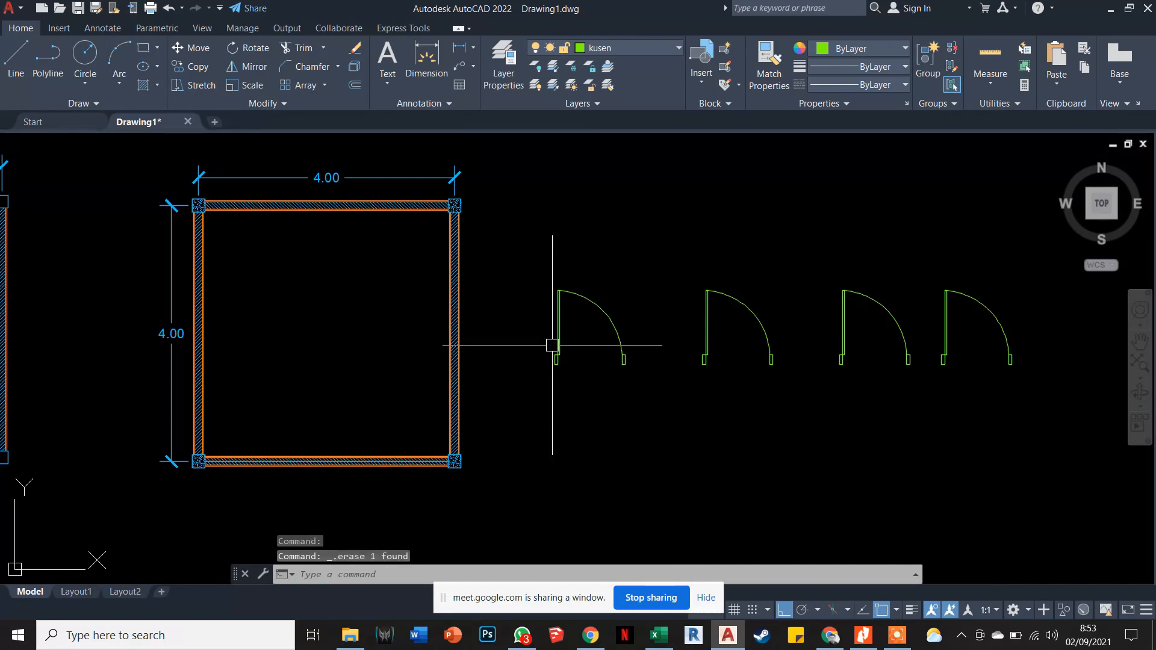
pyautogui.scroll(-1, 552, 345)
pyautogui.scroll(1, 554, 340)
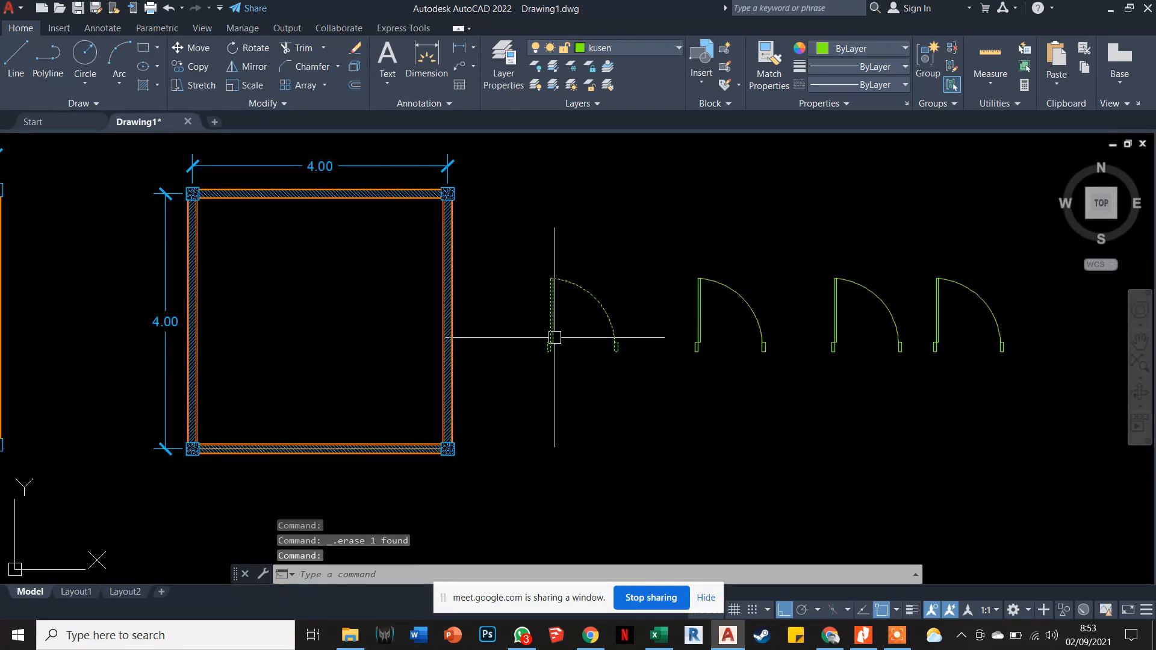
pyautogui.write('m')
pyautogui.press('Return')
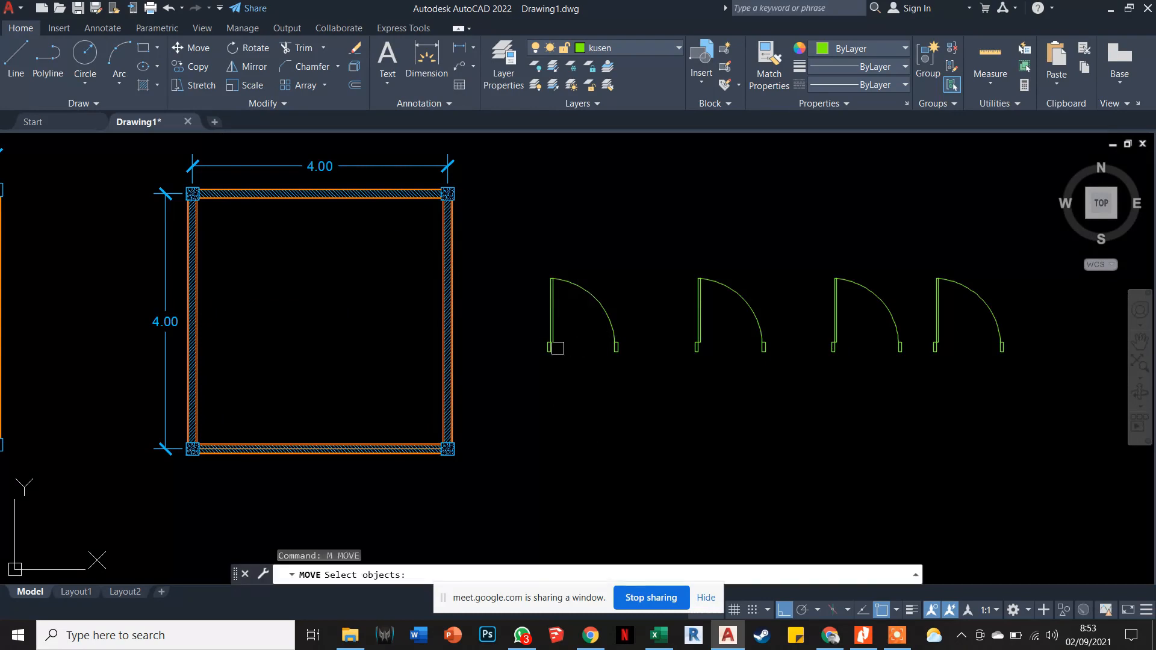
pyautogui.click(555, 348)
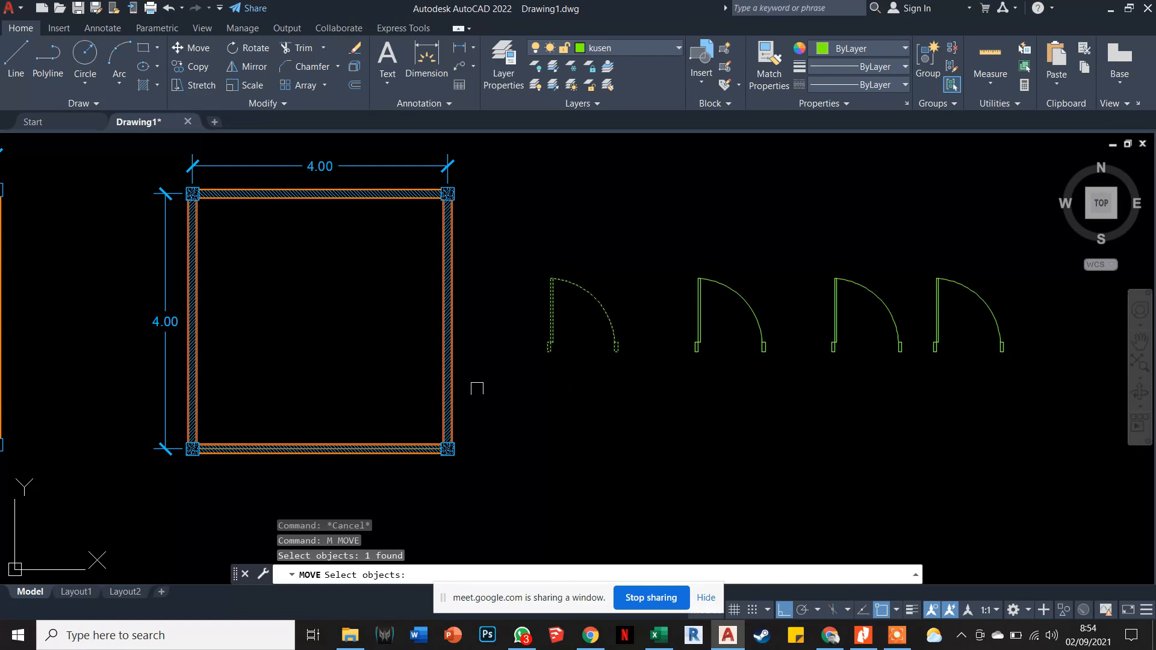
pyautogui.press('Escape')
pyautogui.press('Escape')
pyautogui.press('Escape')
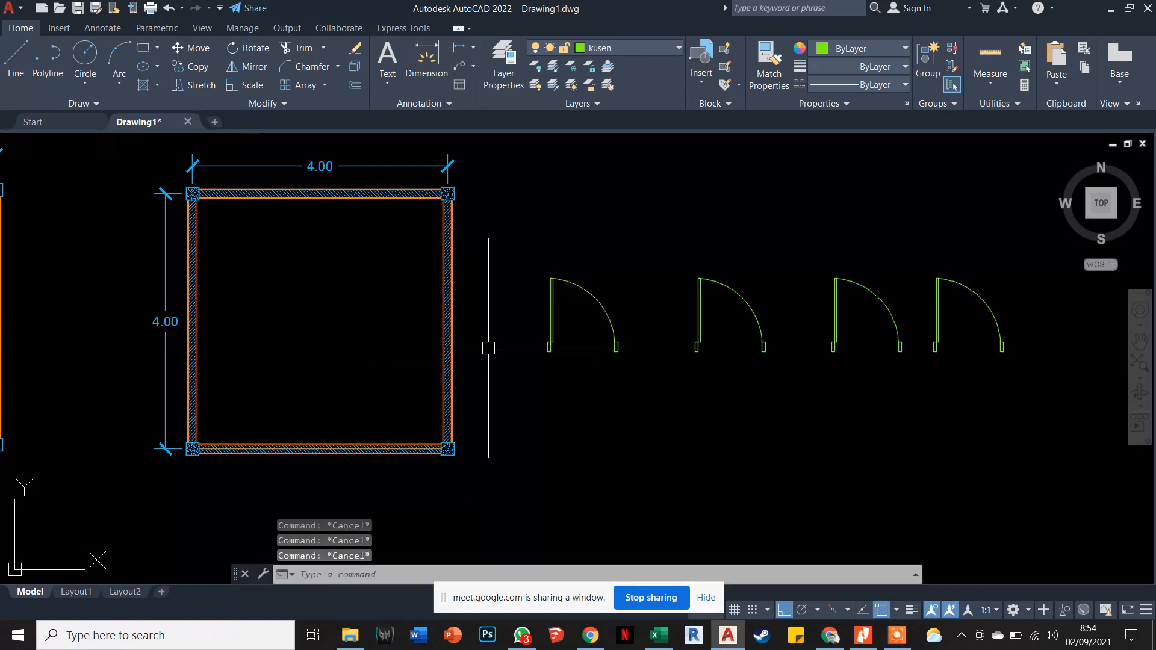
pyautogui.write('m')
pyautogui.press('Return')
pyautogui.click(550, 331)
pyautogui.scroll(5, 551, 343)
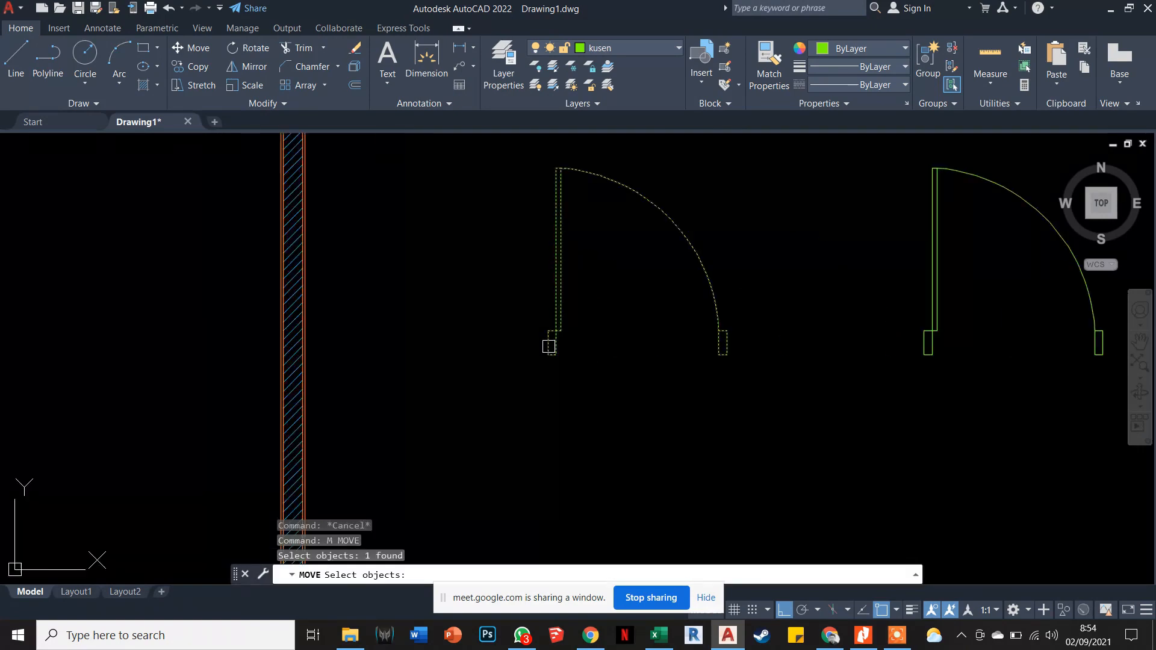
pyautogui.press('Escape')
pyautogui.press('Escape')
# Move the nearest door by its lower-left jamb corner onto the bottom wall's outer edge, just right of the concrete-hatched room's lower-left column.
pyautogui.write('m')
pyautogui.press('Return')
pyautogui.click(552, 370)
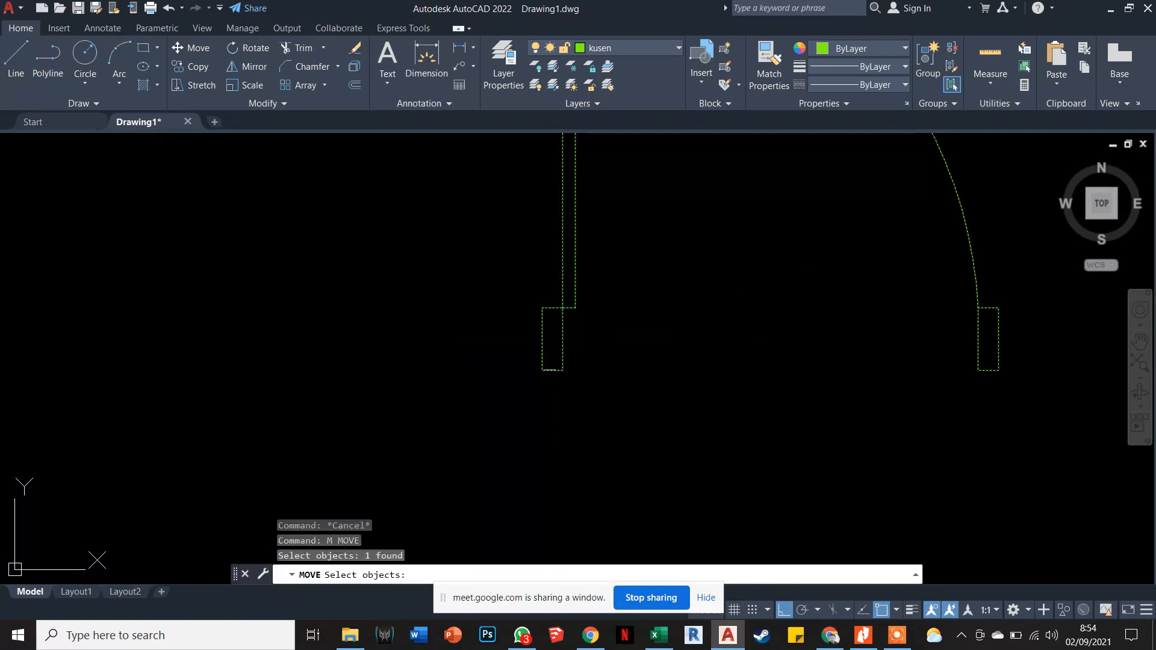
pyautogui.press('Return')
pyautogui.click(542, 371)
pyautogui.scroll(-4, 638, 272)
pyautogui.scroll(-4, 638, 292)
pyautogui.scroll(3, 660, 291)
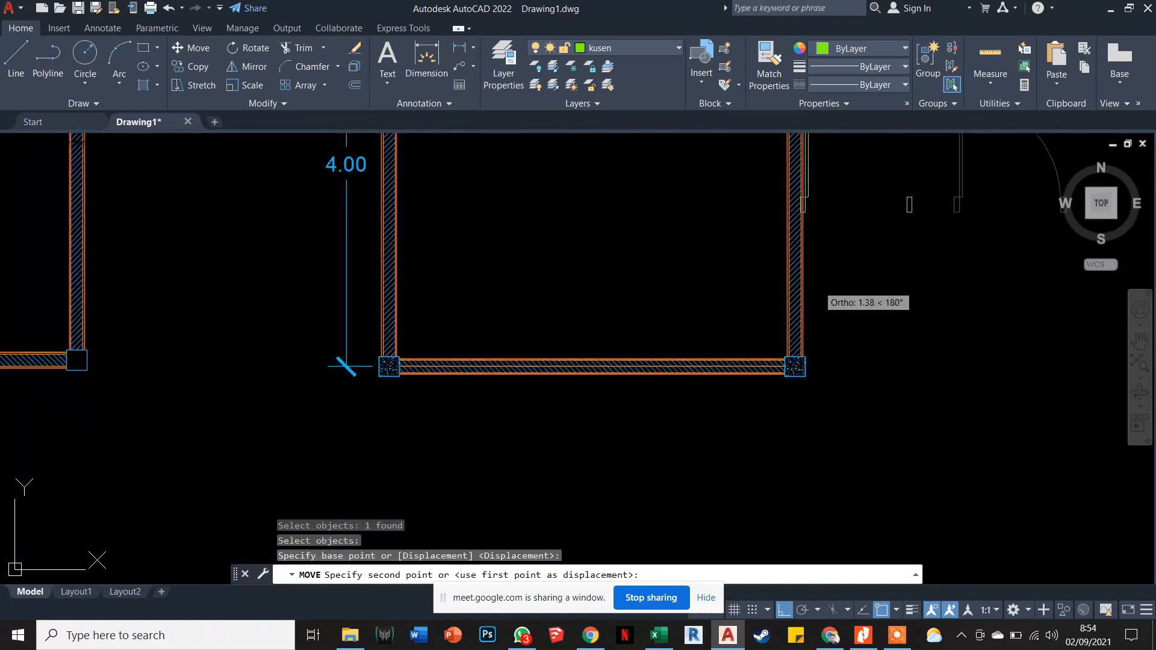
pyautogui.scroll(-2, 651, 293)
pyautogui.scroll(2, 653, 292)
pyautogui.scroll(4, 535, 367)
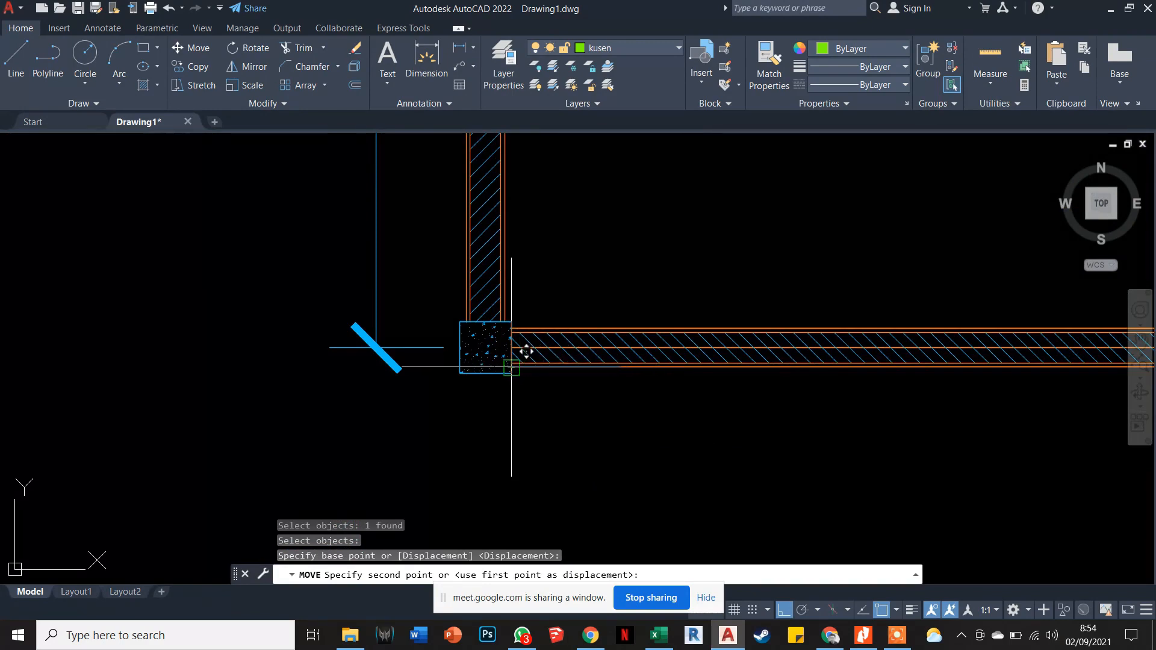
pyautogui.click(547, 369)
pyautogui.scroll(-3, 606, 364)
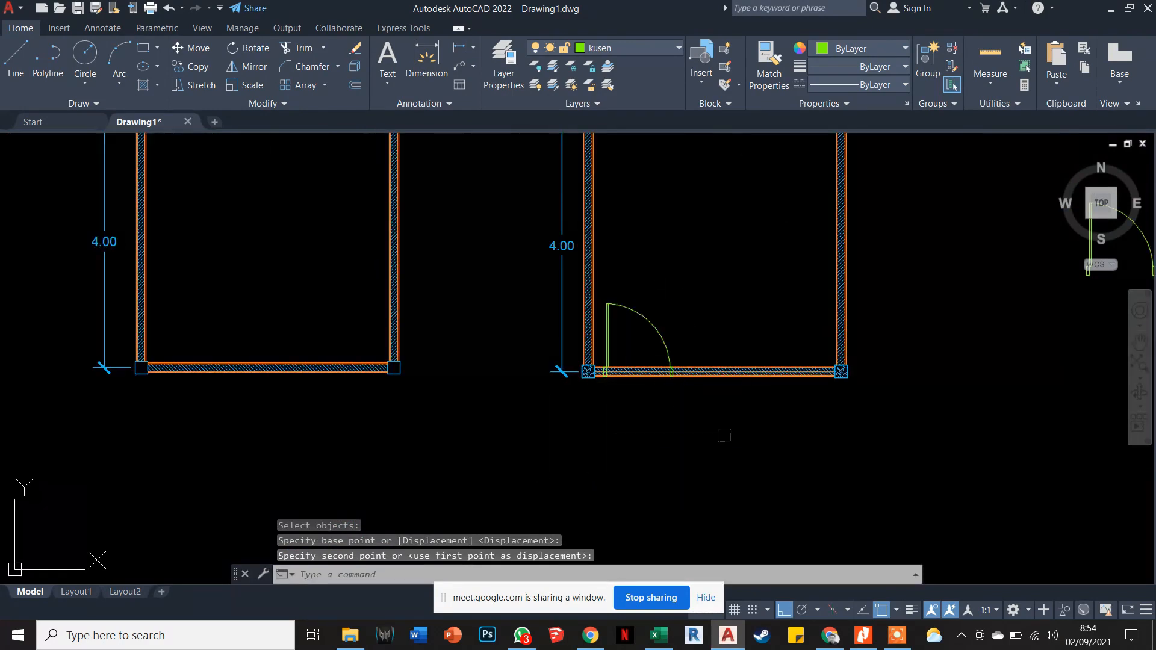
# Draw a vertical polyline up from the lower outer corner of the right jamb, and delete it.
pyautogui.scroll(5, 650, 409)
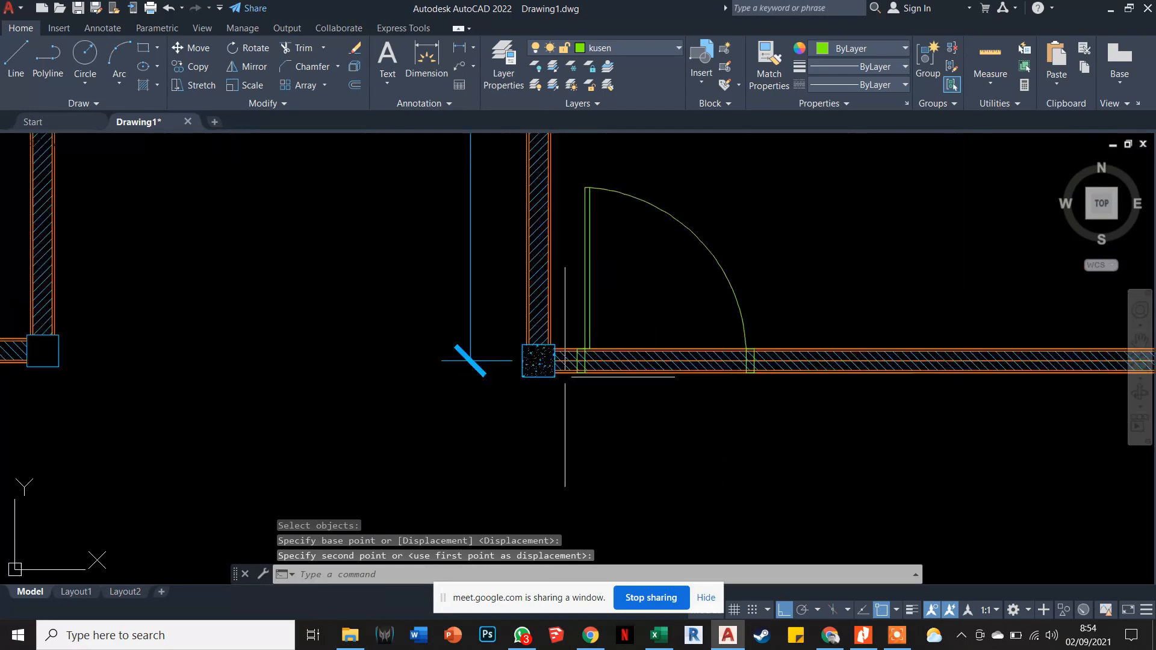
pyautogui.scroll(-6, 572, 361)
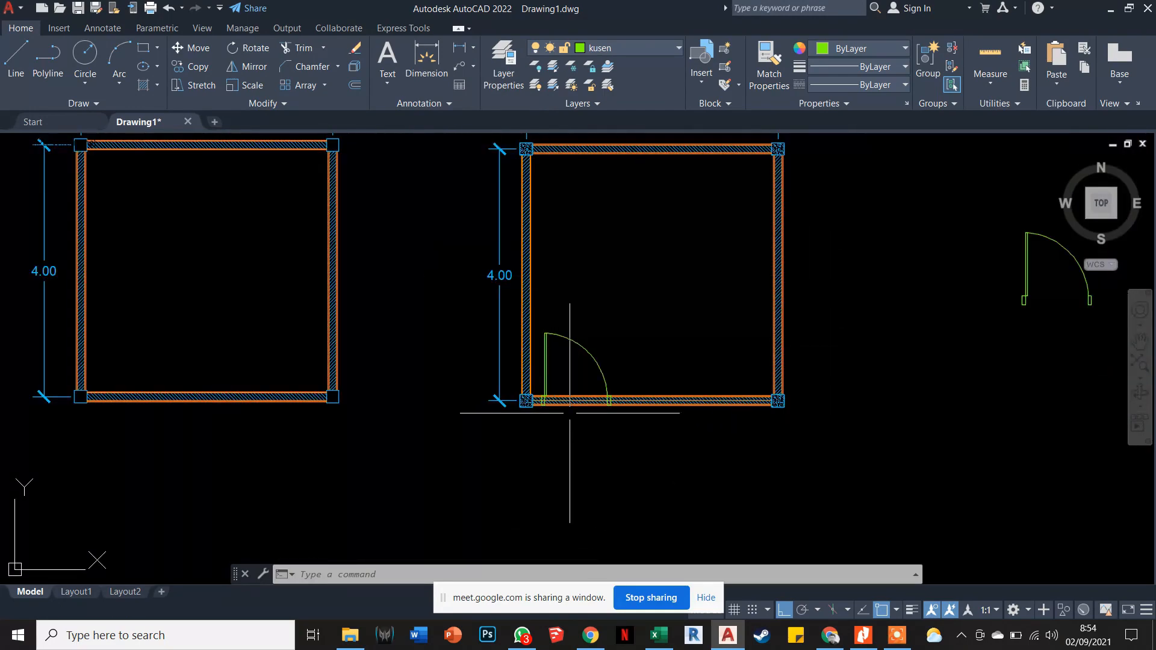
pyautogui.scroll(4, 554, 381)
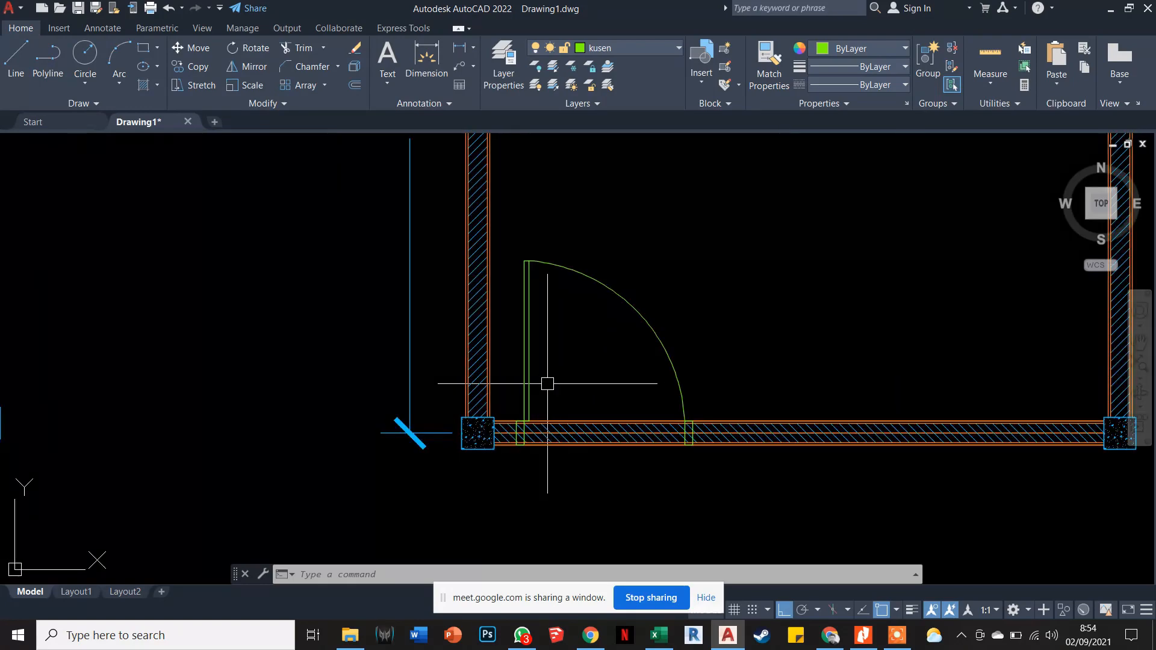
pyautogui.scroll(-2, 547, 384)
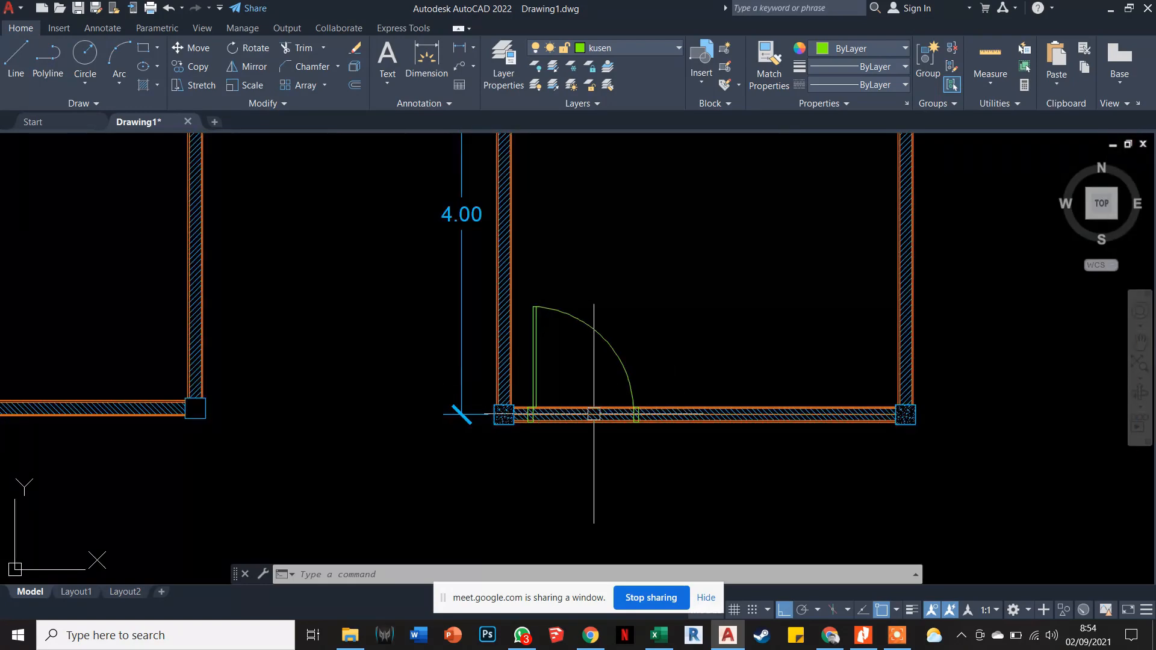
pyautogui.scroll(3, 596, 412)
pyautogui.press('Escape')
pyautogui.press('Escape')
pyautogui.press('Escape')
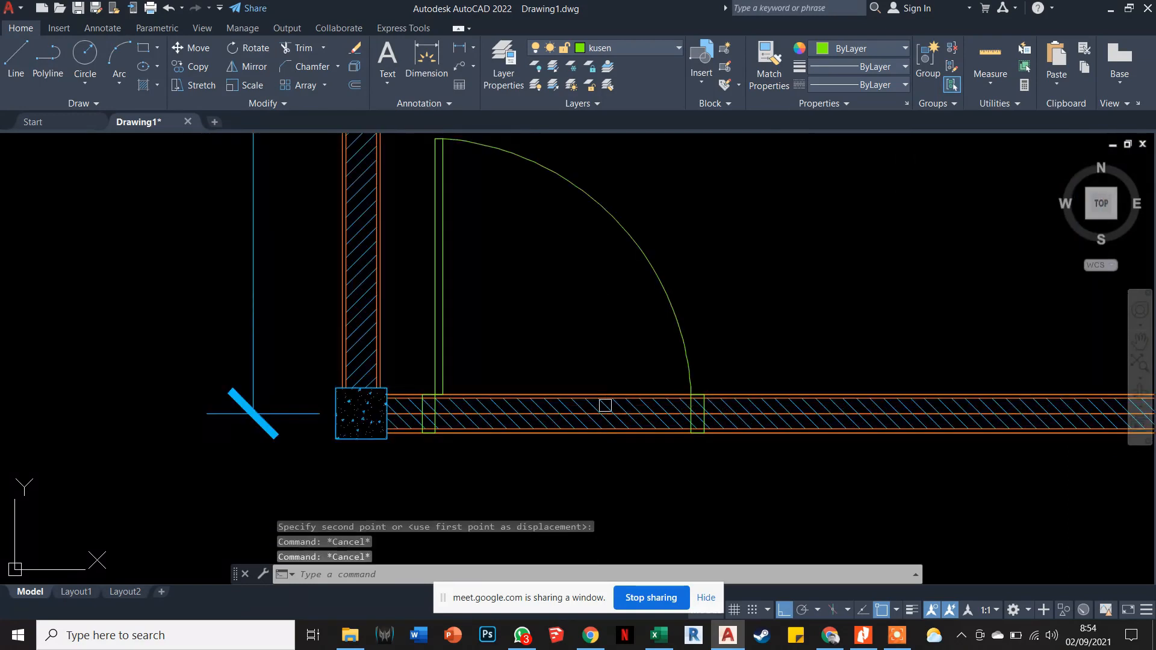
pyautogui.write('P')
pyautogui.press('Return')
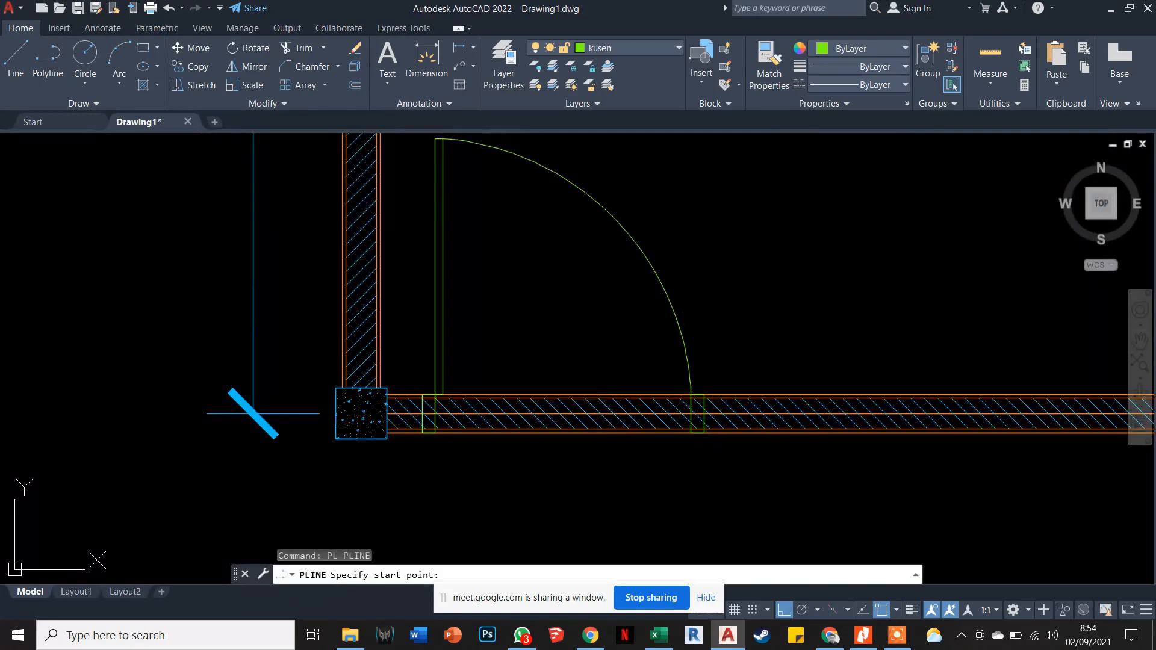
pyautogui.click(704, 431)
pyautogui.press('Escape')
pyautogui.press('Escape')
pyautogui.press('Escape')
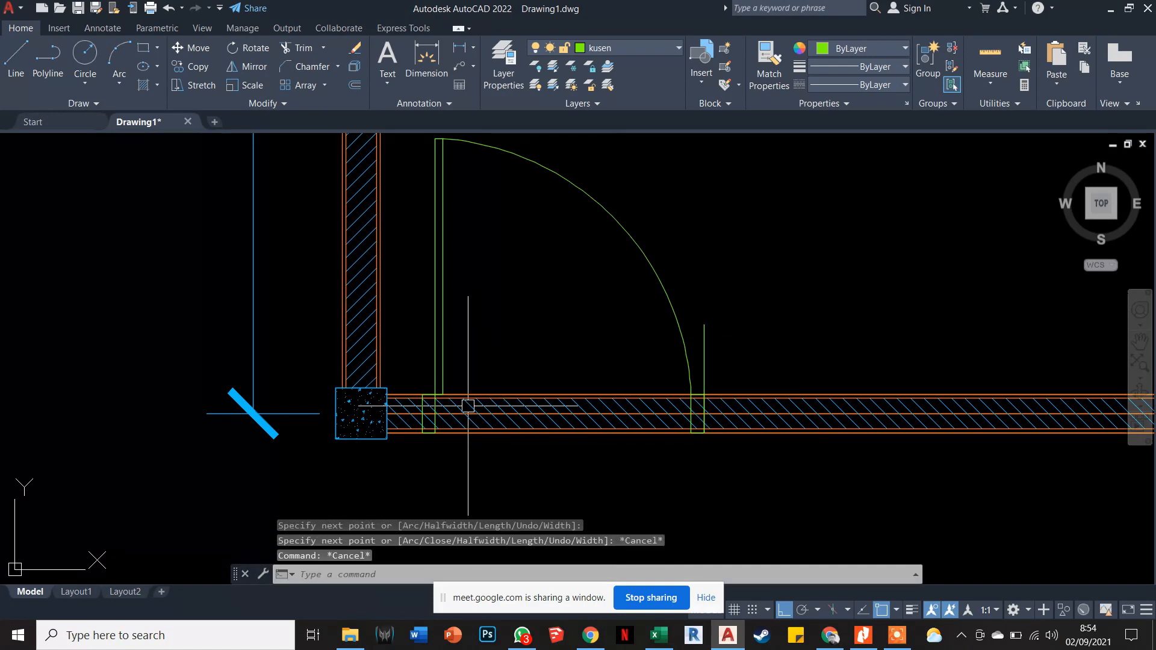
pyautogui.click(701, 349)
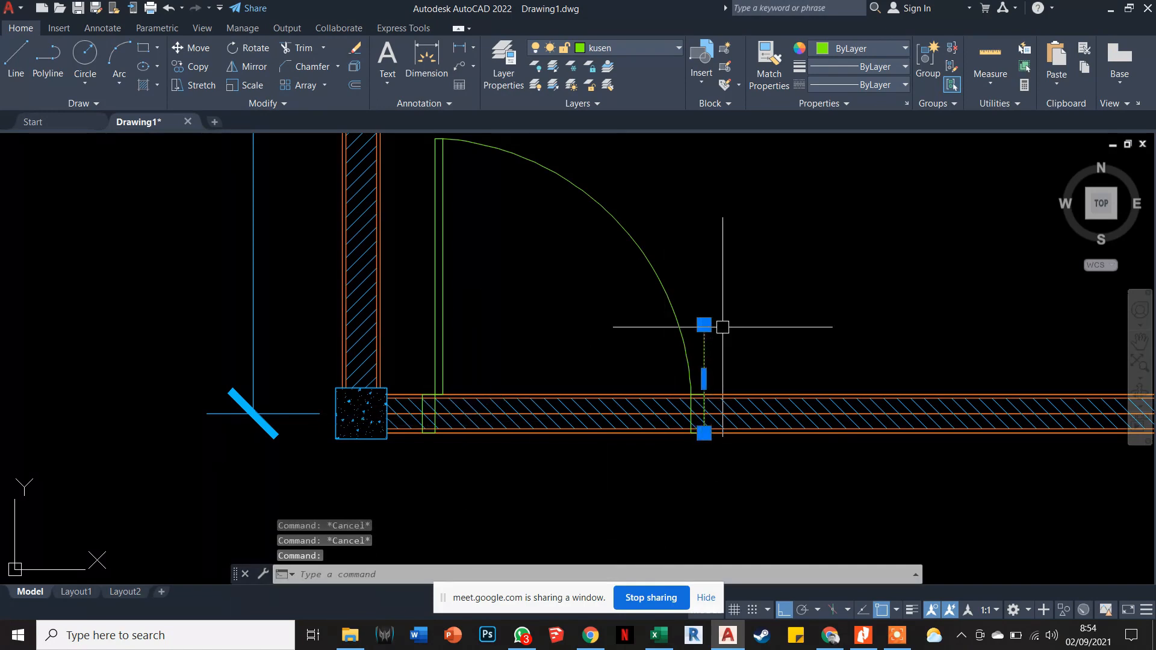
pyautogui.press('Delete')
pyautogui.scroll(4, 626, 385)
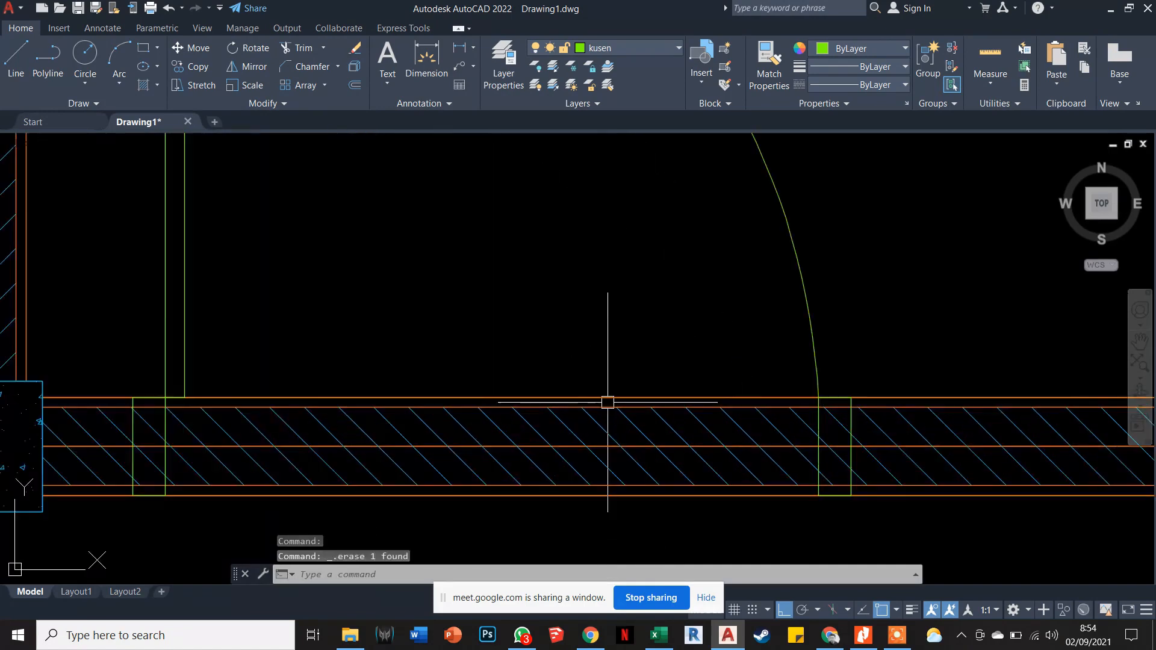
pyautogui.scroll(-2, 620, 391)
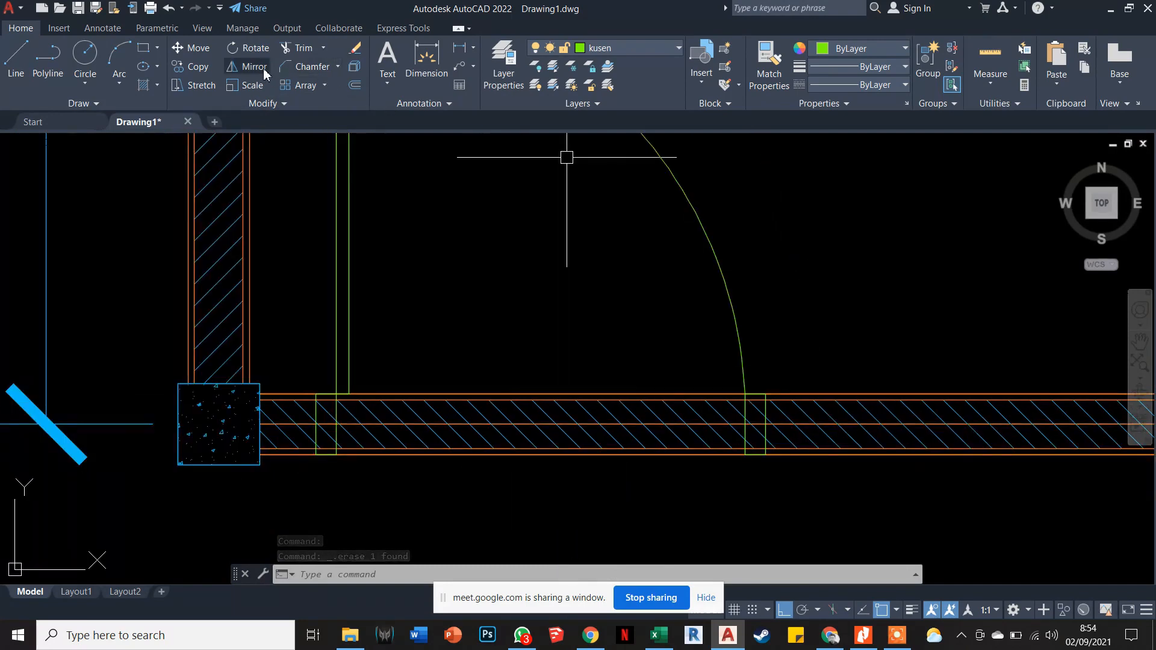
pyautogui.click(291, 52)
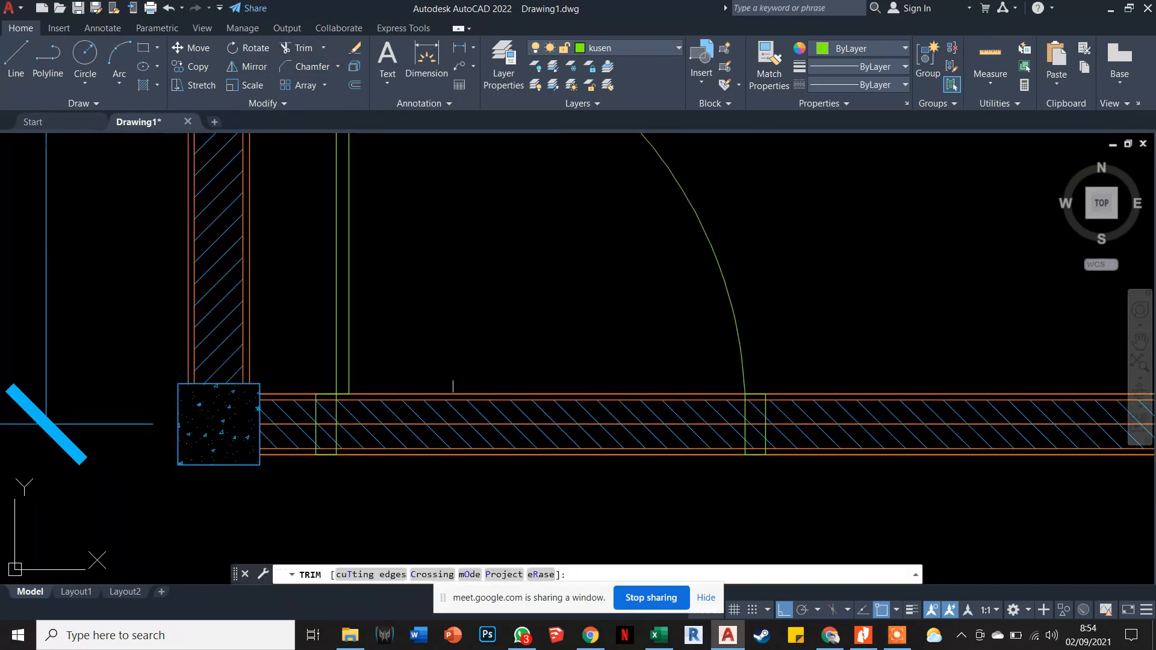
pyautogui.press('Escape')
pyautogui.press('Escape')
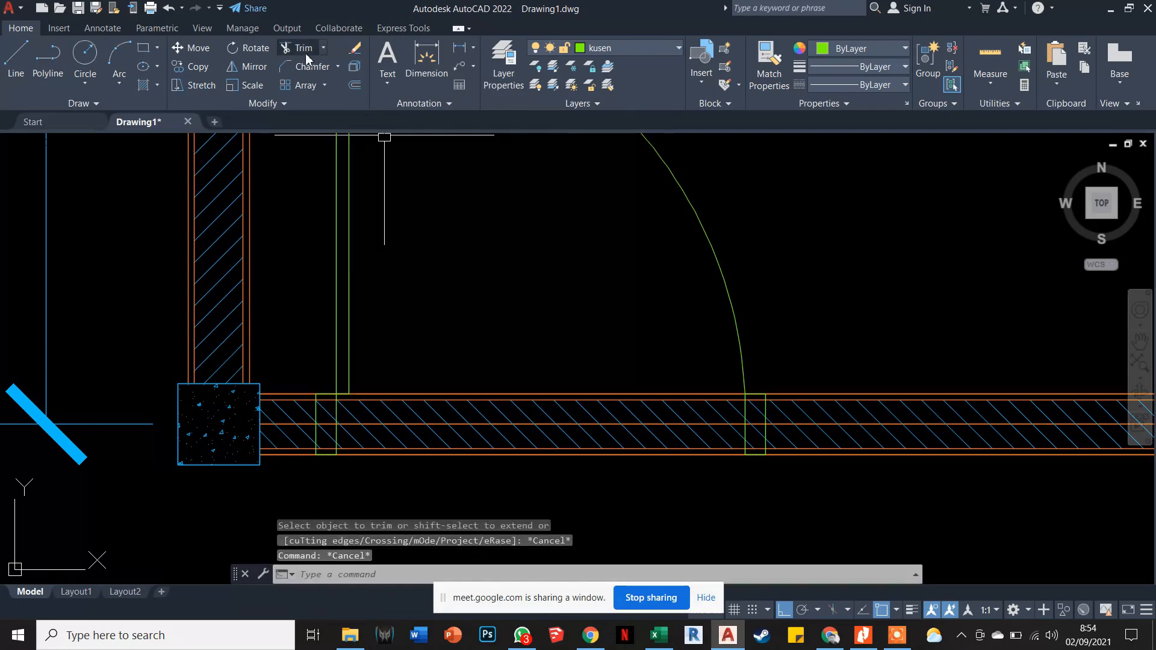
# Try to trim the bottom wall's lines and hatch between the door jambs and inside the jamb near the column, and undo the trims.
pyautogui.click(306, 53)
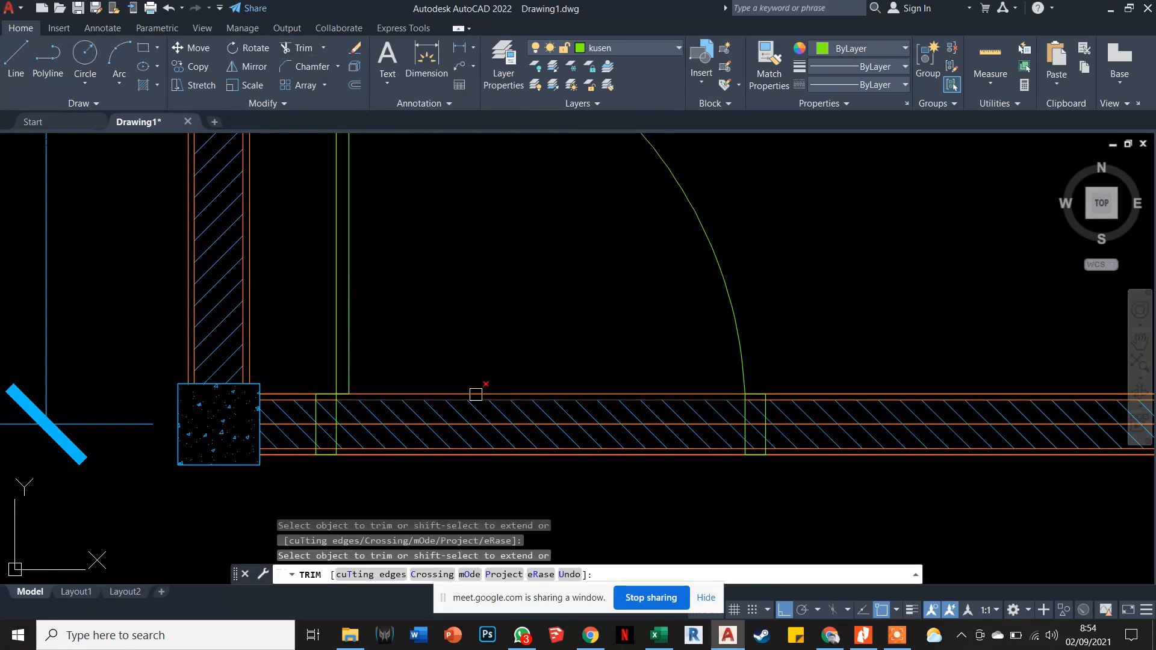
pyautogui.moveTo(477, 388); pyautogui.dragTo(467, 398)
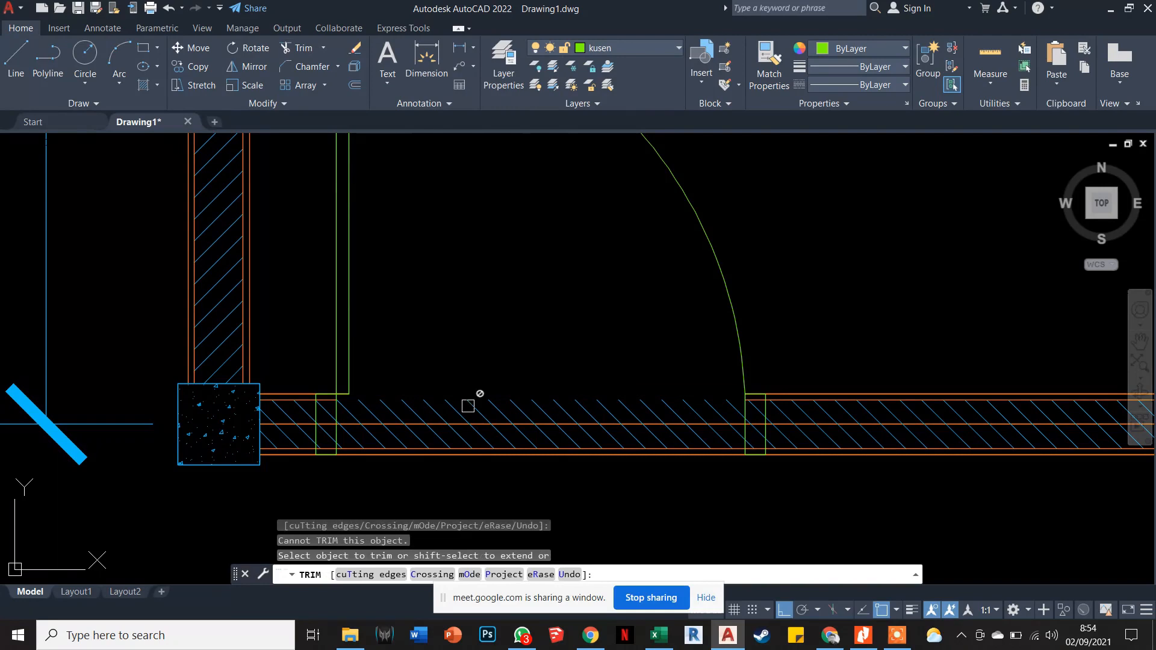
pyautogui.click(477, 435)
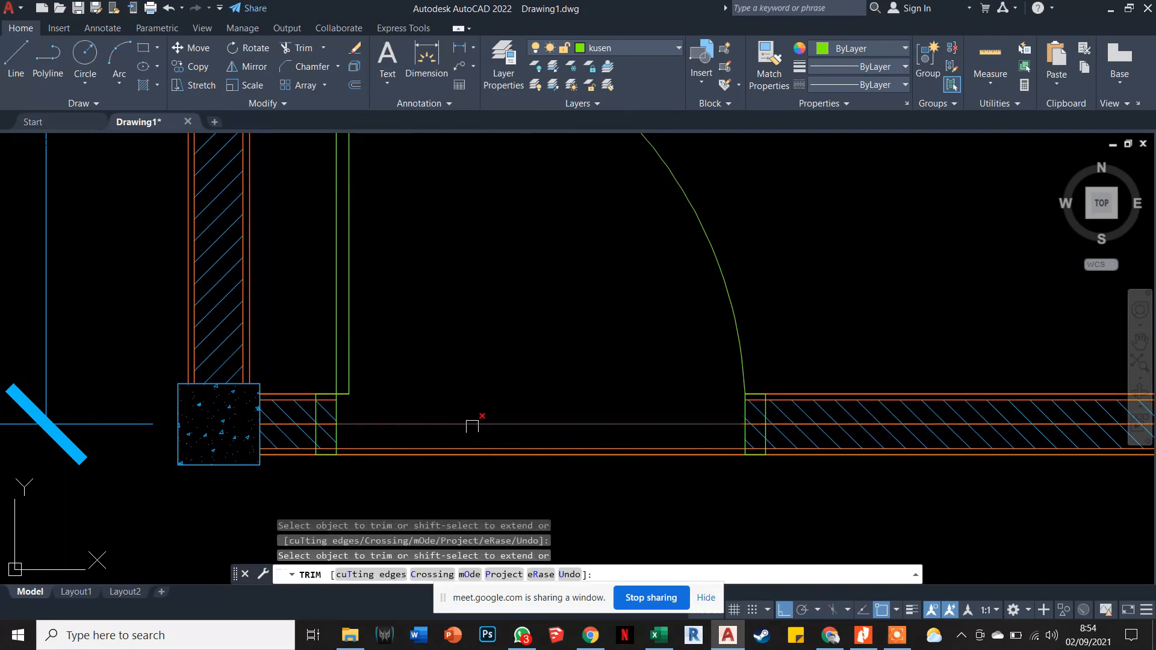
pyautogui.click(451, 425)
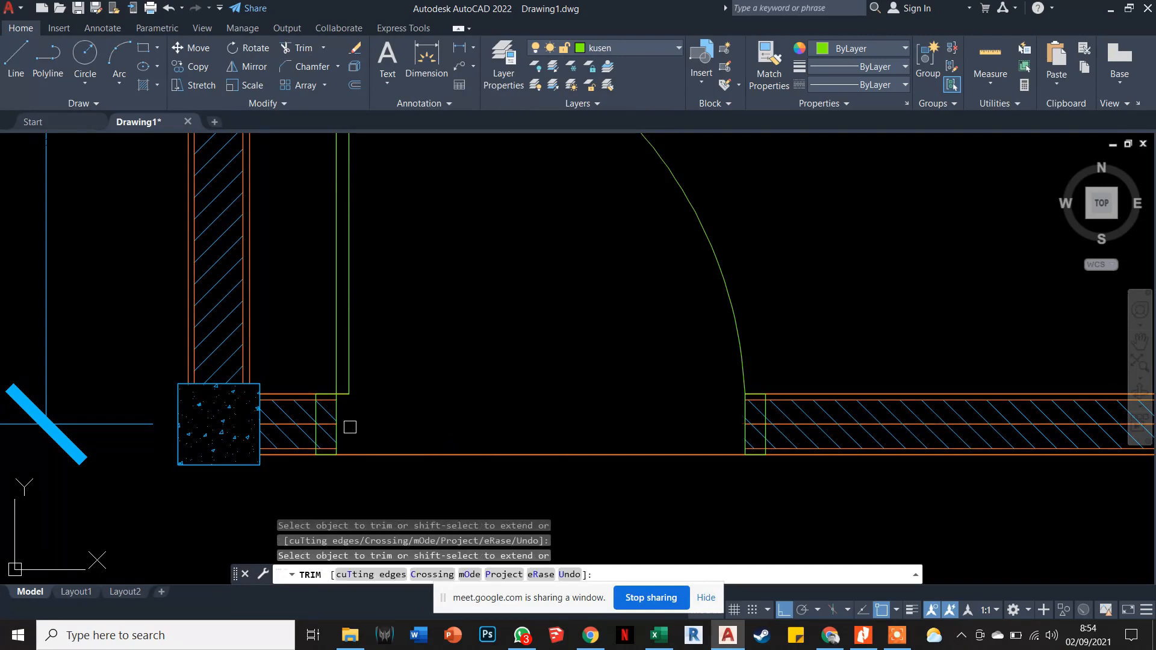
pyautogui.scroll(4, 349, 427)
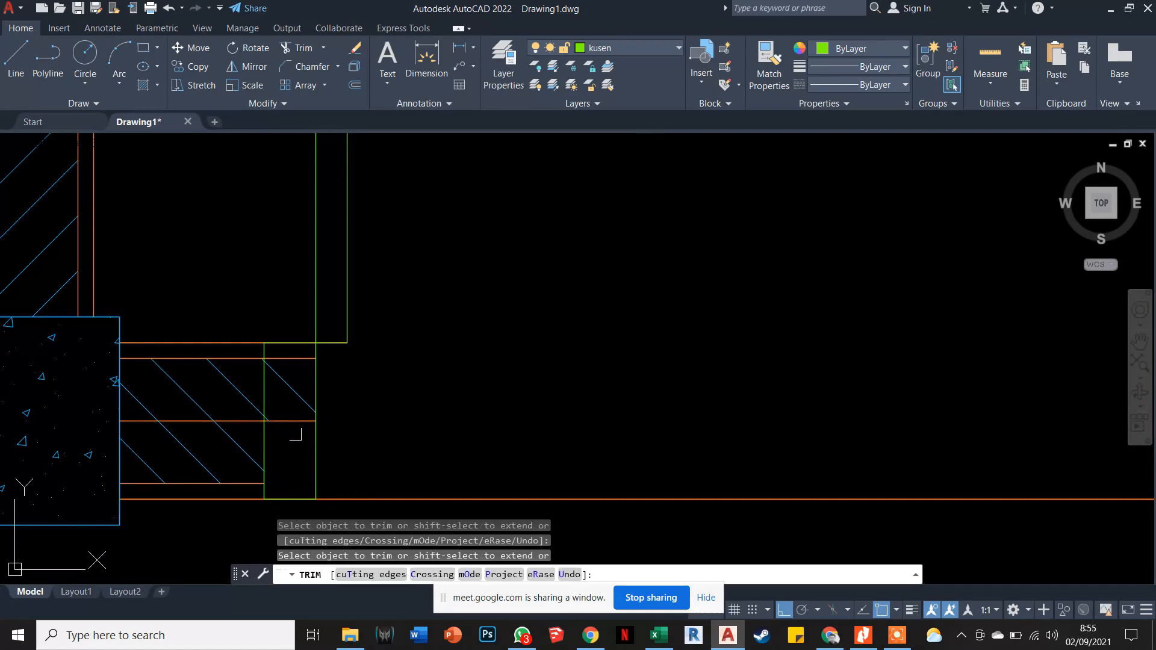
pyautogui.moveTo(284, 409); pyautogui.dragTo(296, 400)
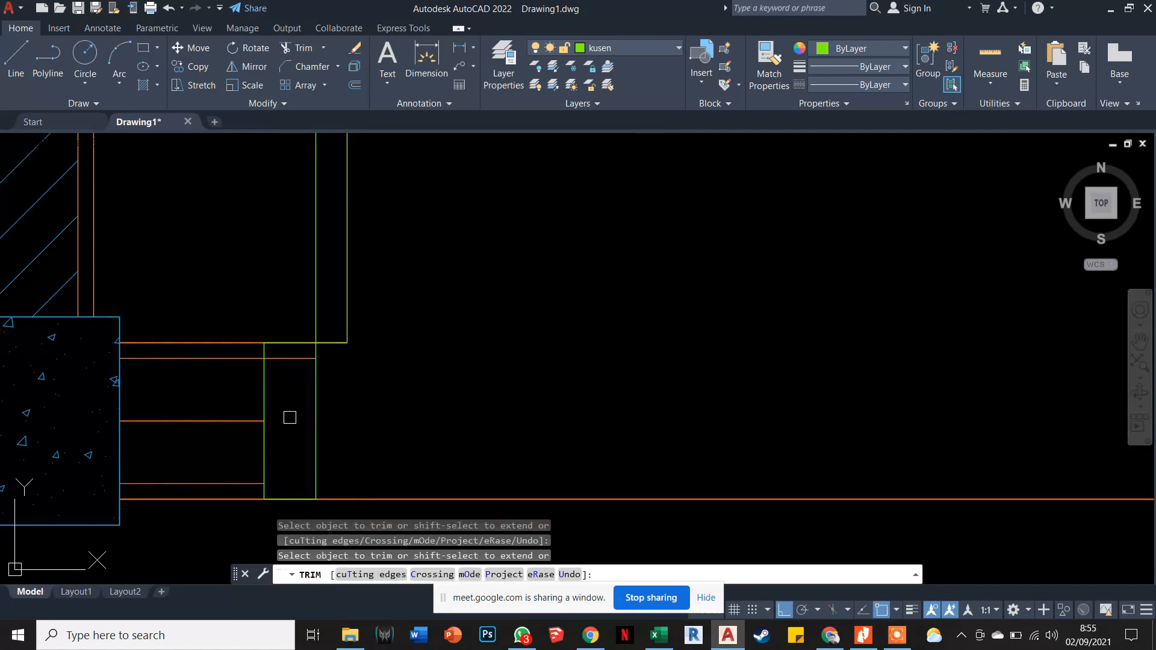
pyautogui.press('Escape')
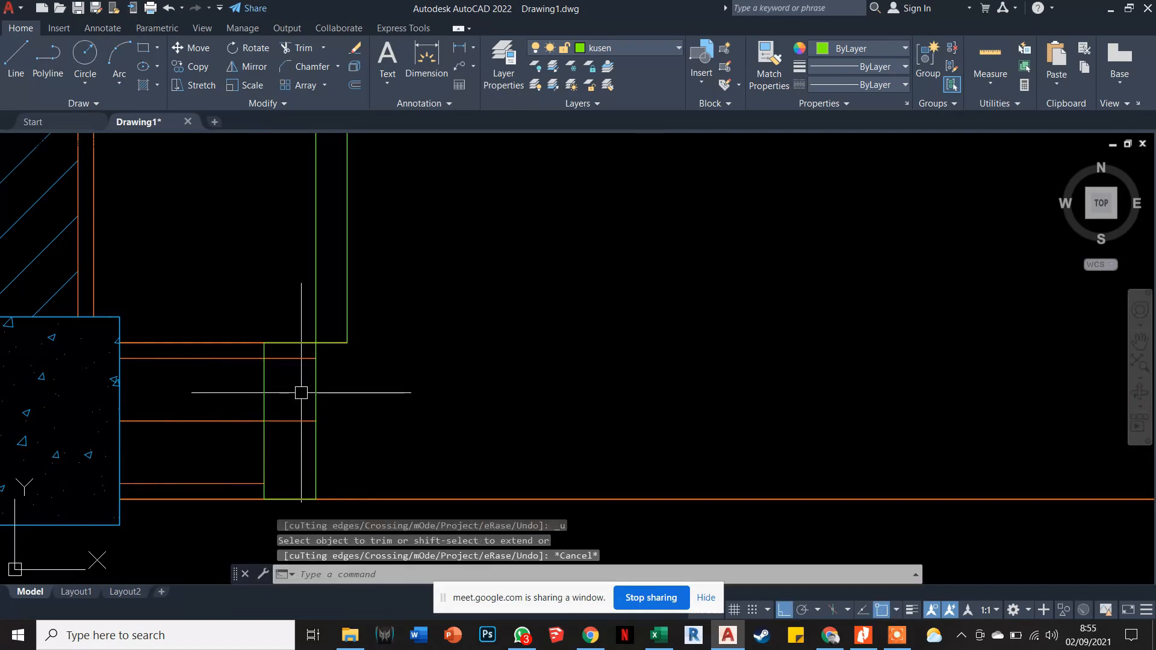
pyautogui.press('Escape')
pyautogui.hotkey('ctrl', 'z')
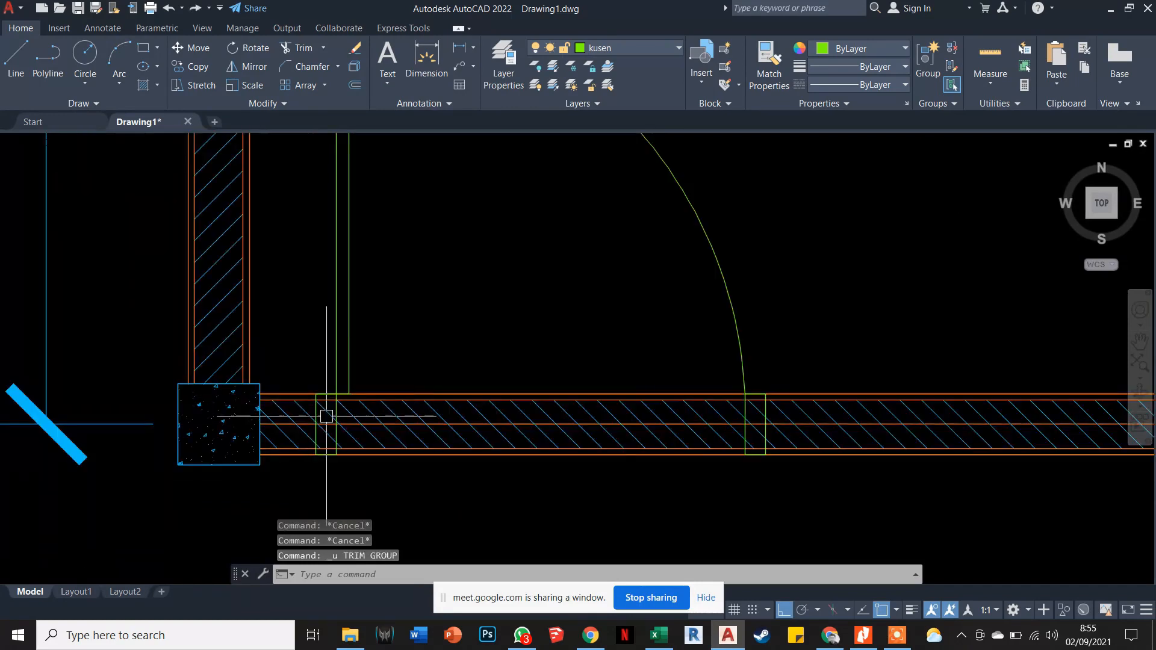
# Trim the bottom wall's hatch and centre line at the door opening, undoing the cut of the wall's inner edge lines.
pyautogui.scroll(4, 323, 405)
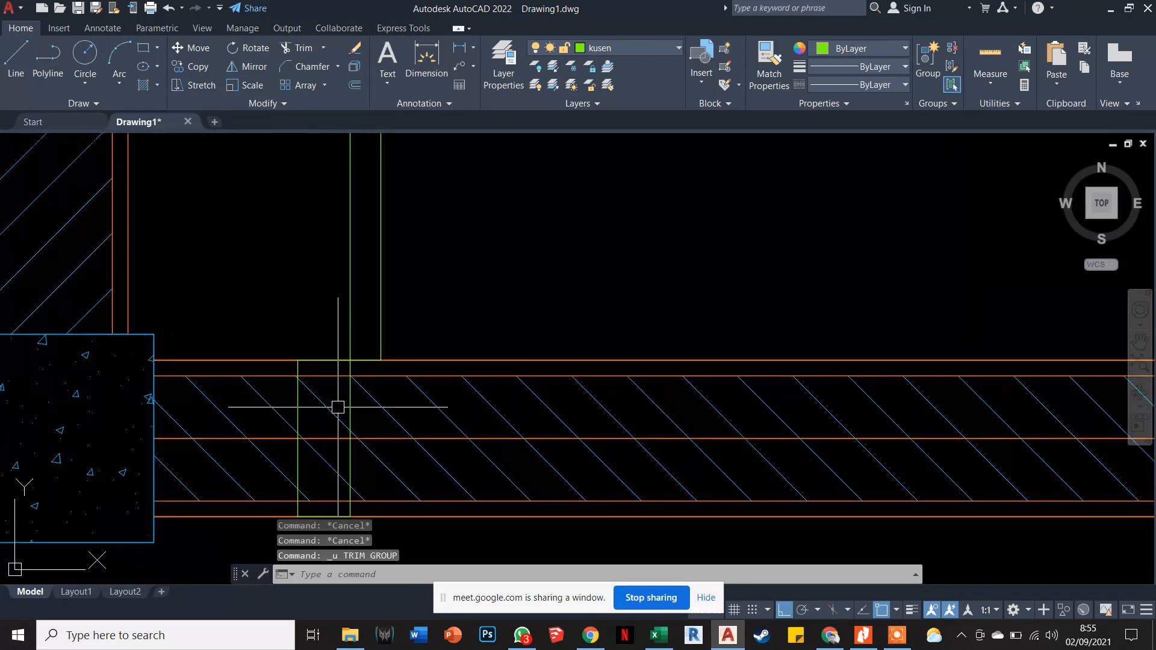
pyautogui.write('tr')
pyautogui.press('Return')
pyautogui.click(428, 447)
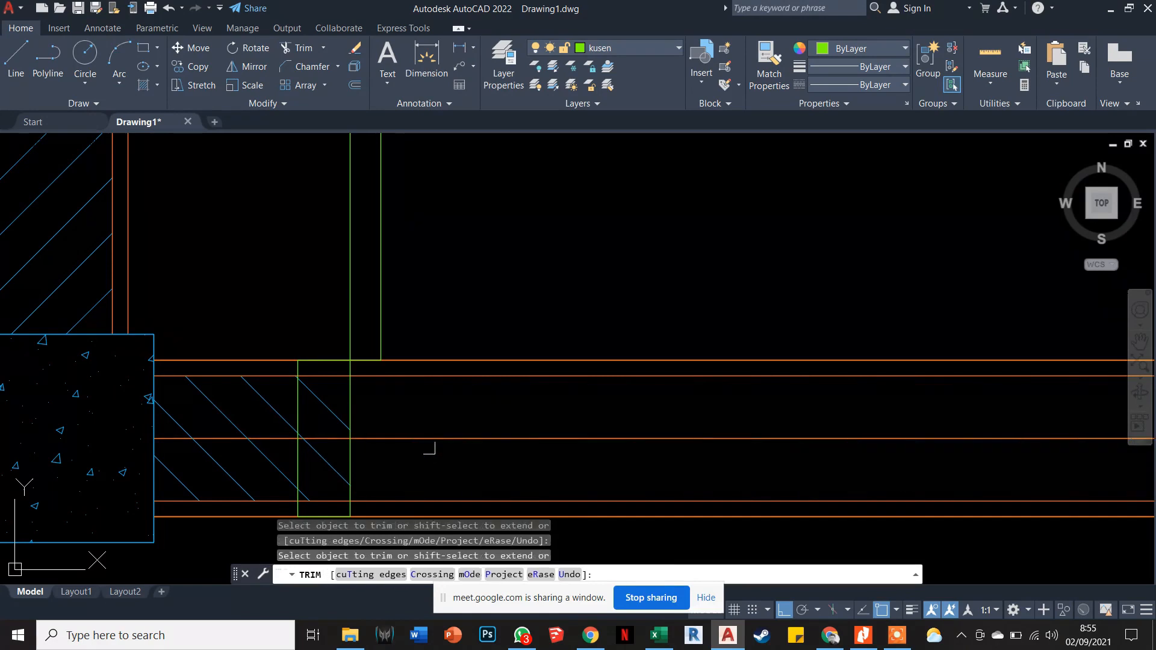
pyautogui.moveTo(429, 448); pyautogui.dragTo(433, 335)
pyautogui.scroll(-3, 466, 348)
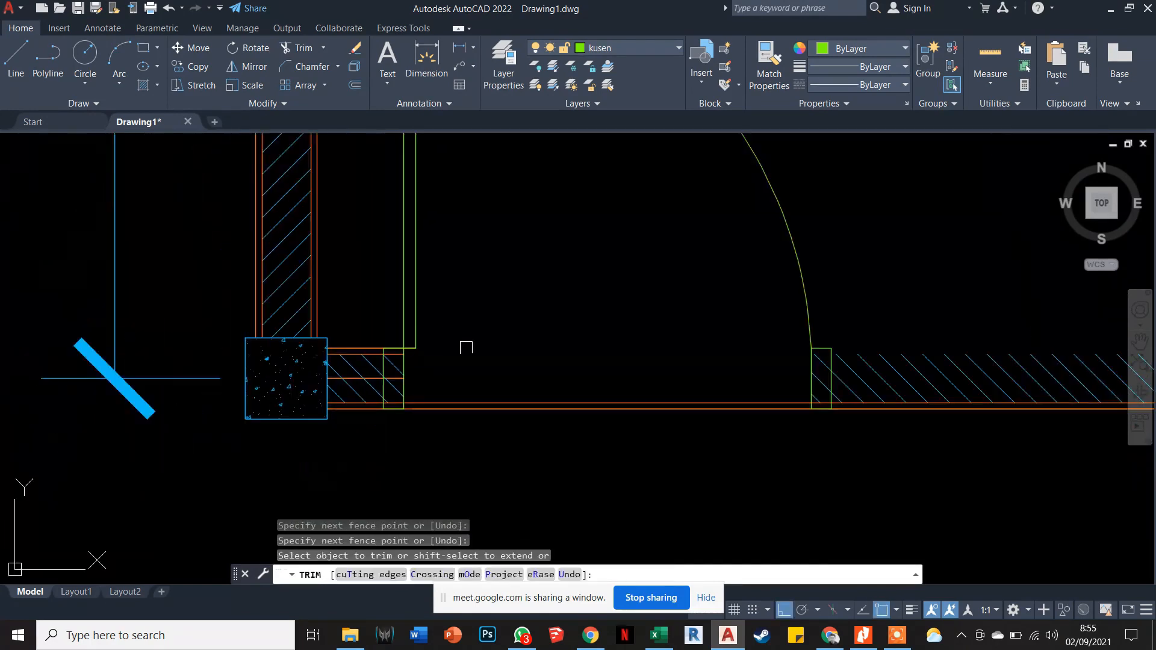
pyautogui.scroll(5, 421, 333)
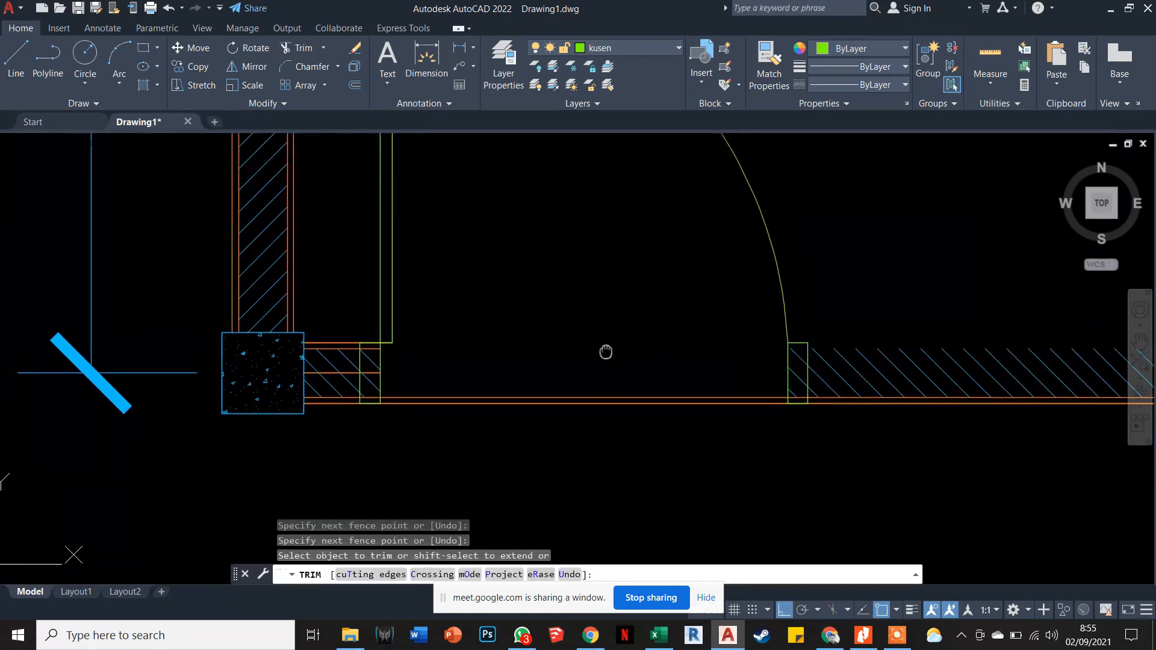
pyautogui.hotkey('ctrl', 'z')
pyautogui.press('Escape')
pyautogui.press('Escape')
pyautogui.press('Escape')
pyautogui.scroll(-4, 428, 330)
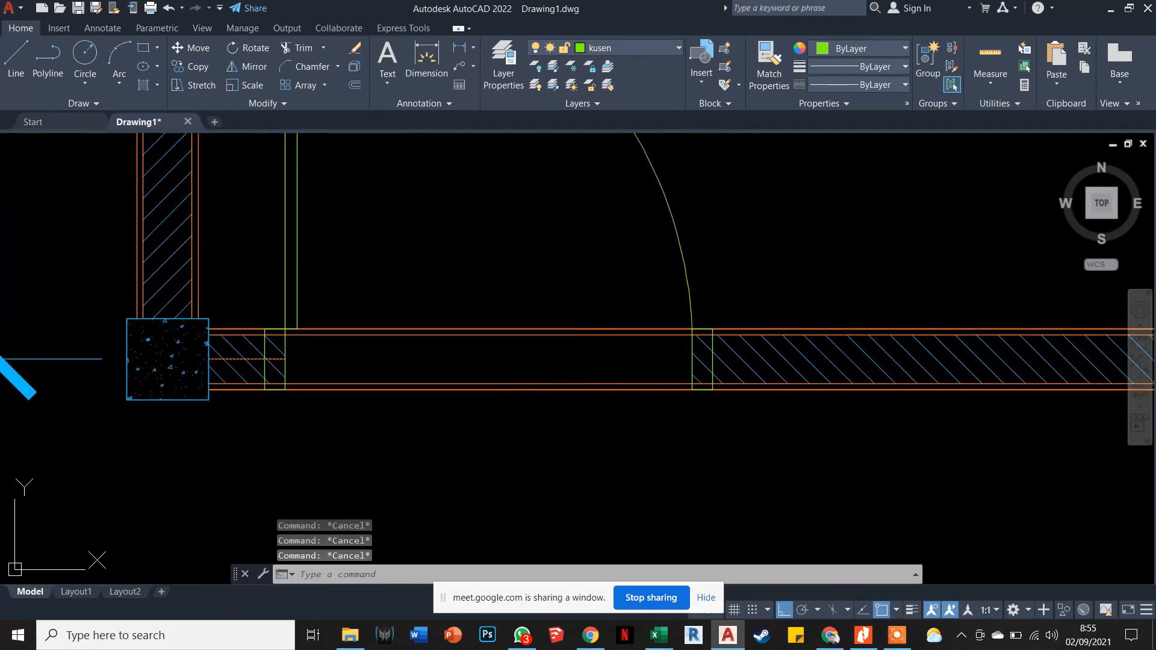
# Trim the bottom wall's remaining lines between the two door jambs, keeping only the outermost line.
pyautogui.write('tr')
pyautogui.press('Return')
pyautogui.click(599, 327)
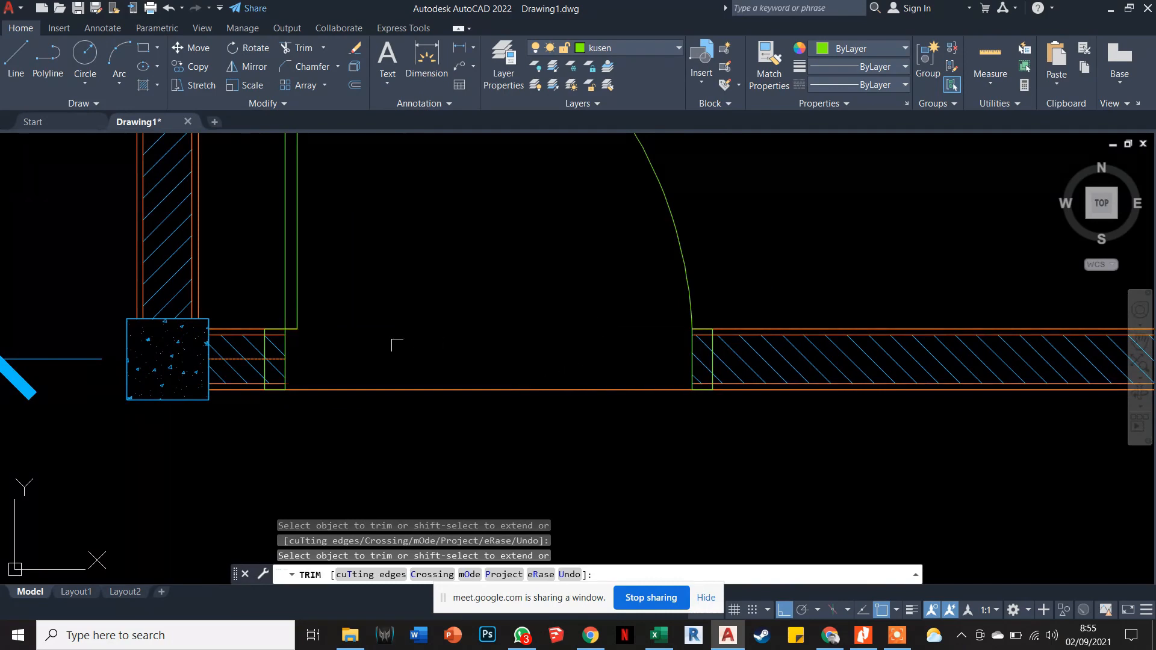
pyautogui.press('Escape')
pyautogui.press('Escape')
pyautogui.press('Escape')
# Trim the hatch and the wall lines inside the door's right jamb.
pyautogui.scroll(-3, 632, 400)
pyautogui.scroll(5, 676, 387)
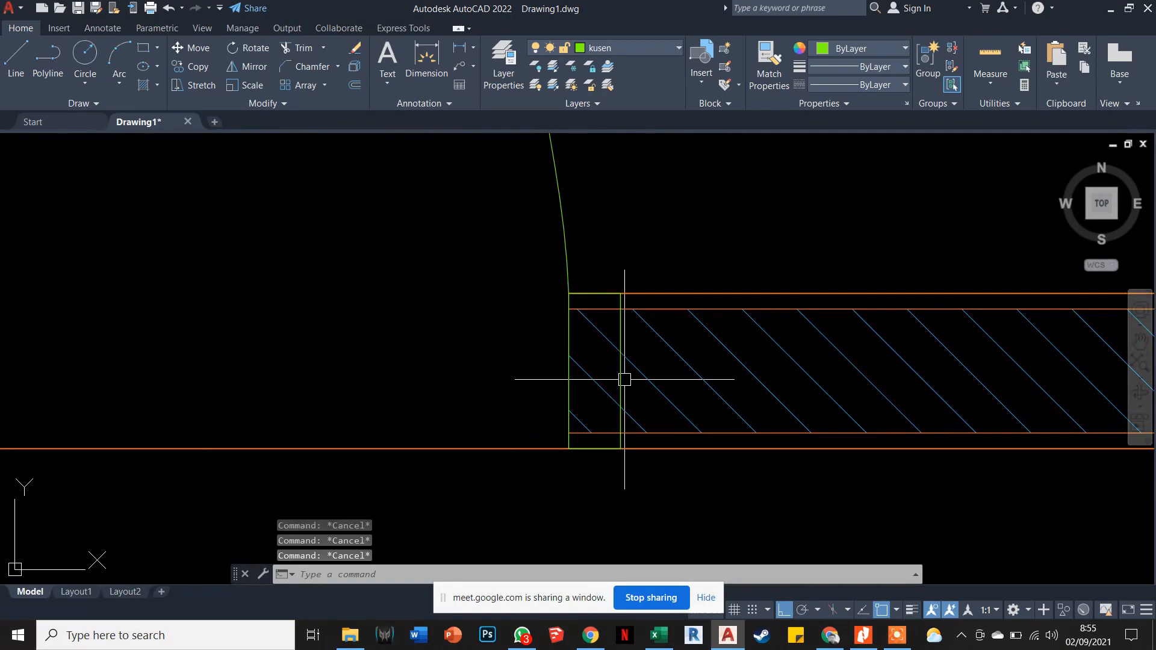
pyautogui.write('tr')
pyautogui.press('Return')
pyautogui.click(603, 331)
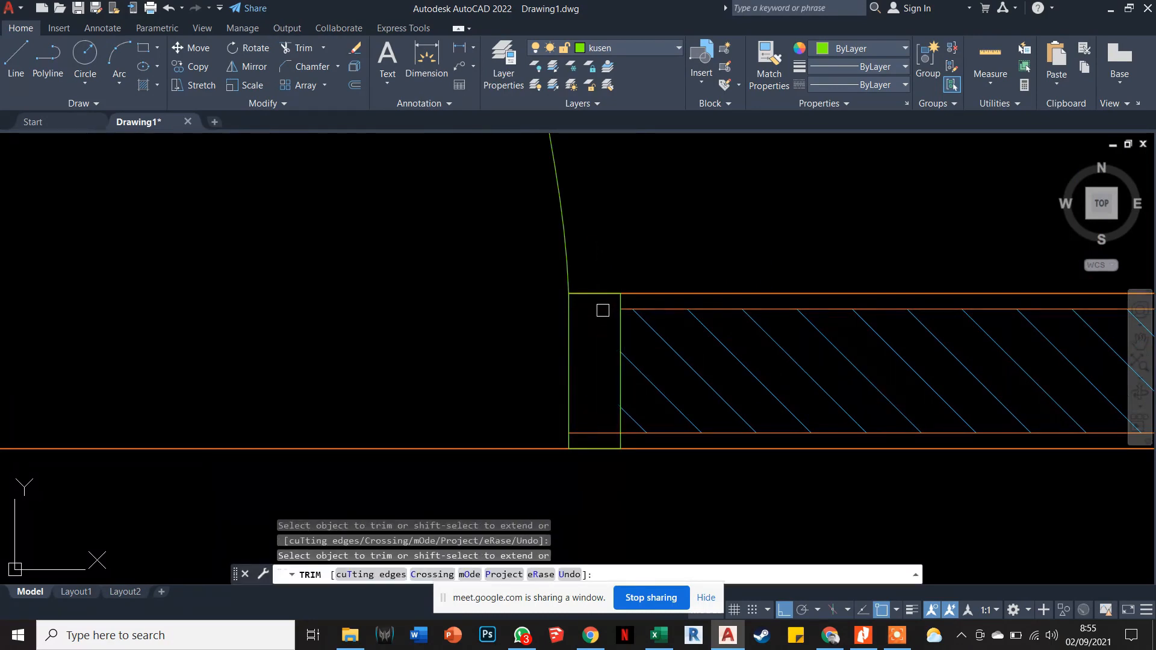
pyautogui.moveTo(598, 427); pyautogui.dragTo(625, 405)
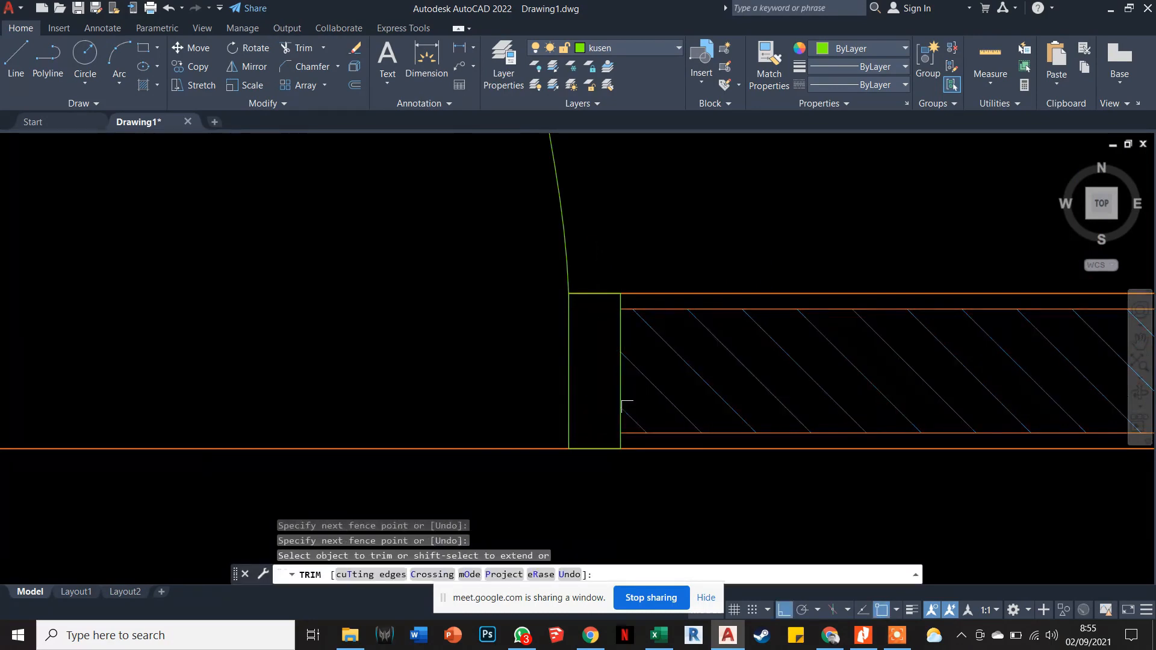
# Trim the hatch, centre line and wall lines inside the door's left jamb, next to the concrete column.
pyautogui.scroll(-3, 351, 387)
pyautogui.scroll(4, 545, 355)
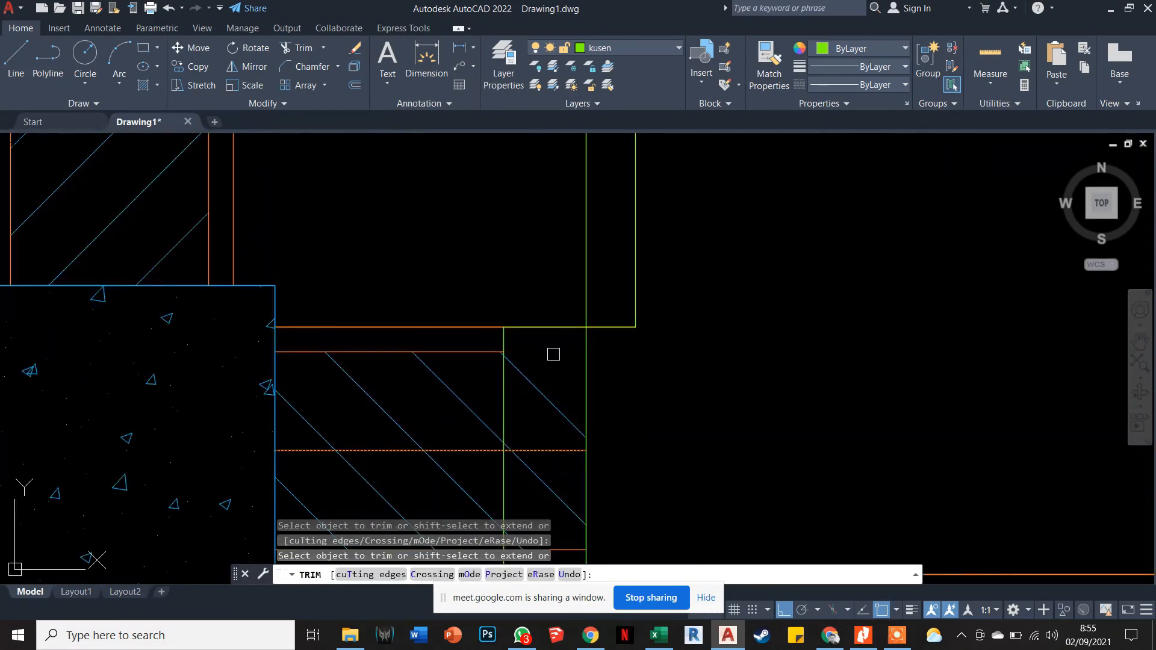
pyautogui.click(537, 450)
pyautogui.click(526, 465)
pyautogui.scroll(-2, 545, 415)
pyautogui.press('Escape')
pyautogui.press('Escape')
pyautogui.scroll(-8, 543, 457)
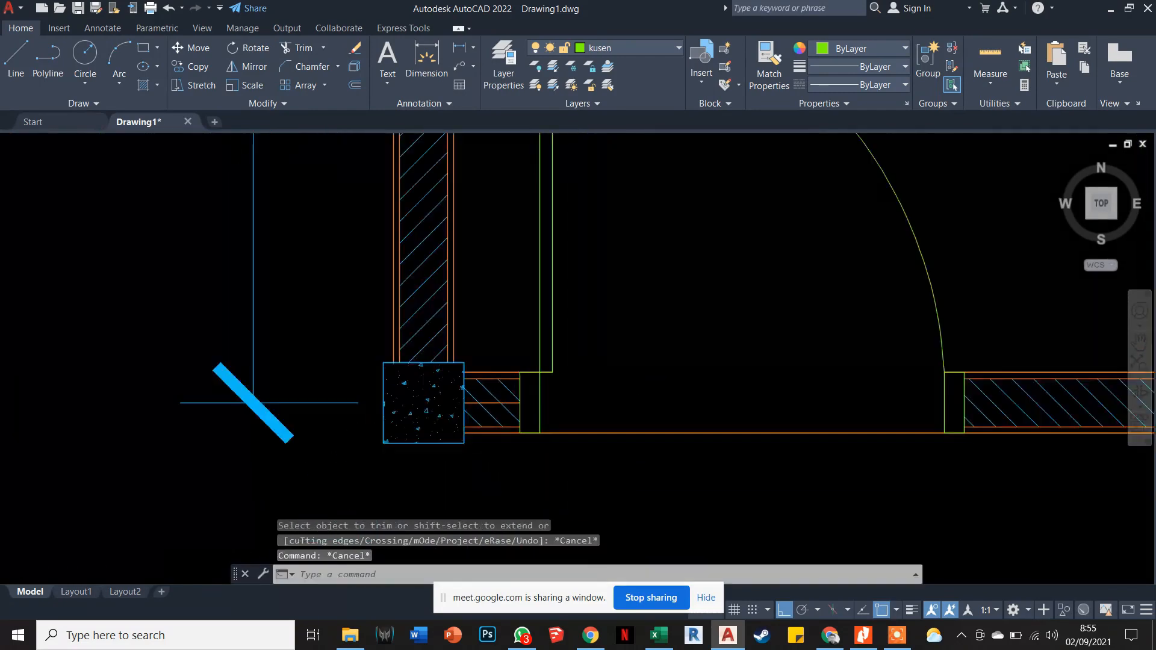
pyautogui.moveTo(761, 413); pyautogui.dragTo(699, 456, button='middle')
pyautogui.scroll(-2, 700, 452)
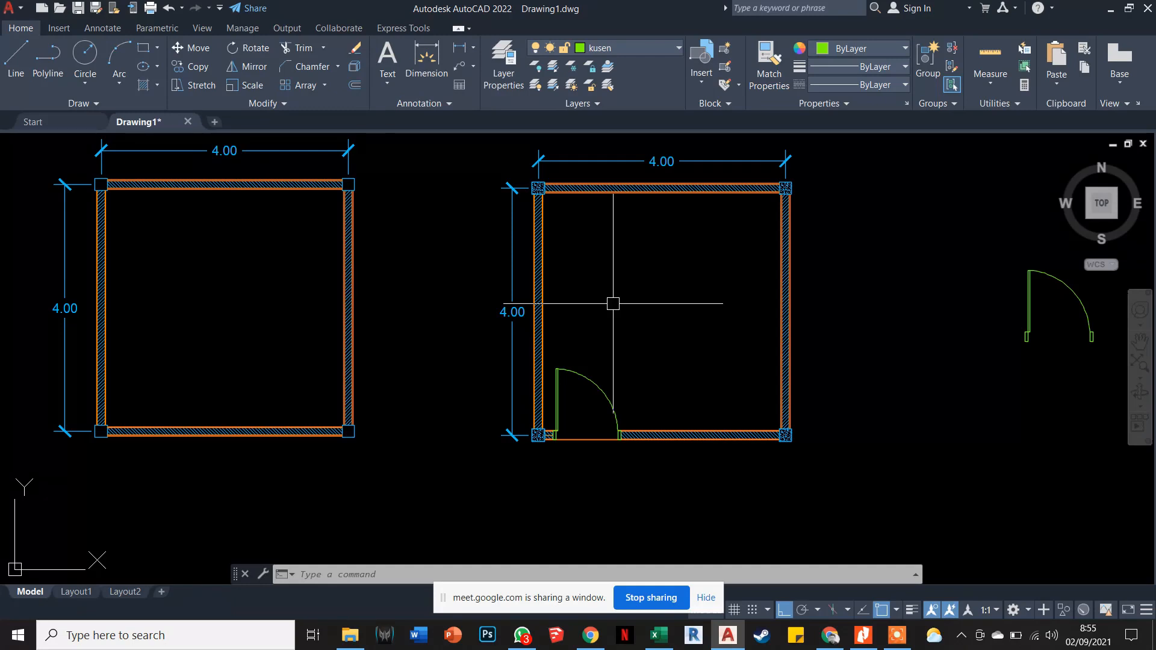
pyautogui.moveTo(780, 319); pyautogui.dragTo(668, 333, button='middle')
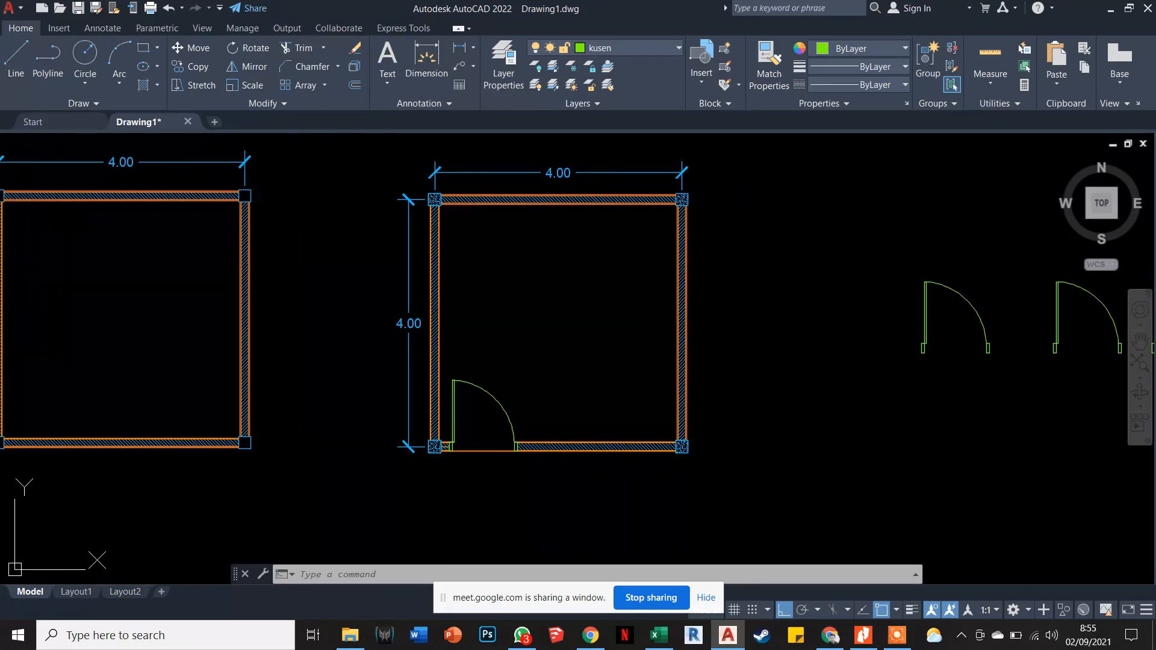
pyautogui.moveTo(750, 320); pyautogui.dragTo(661, 326, button='middle')
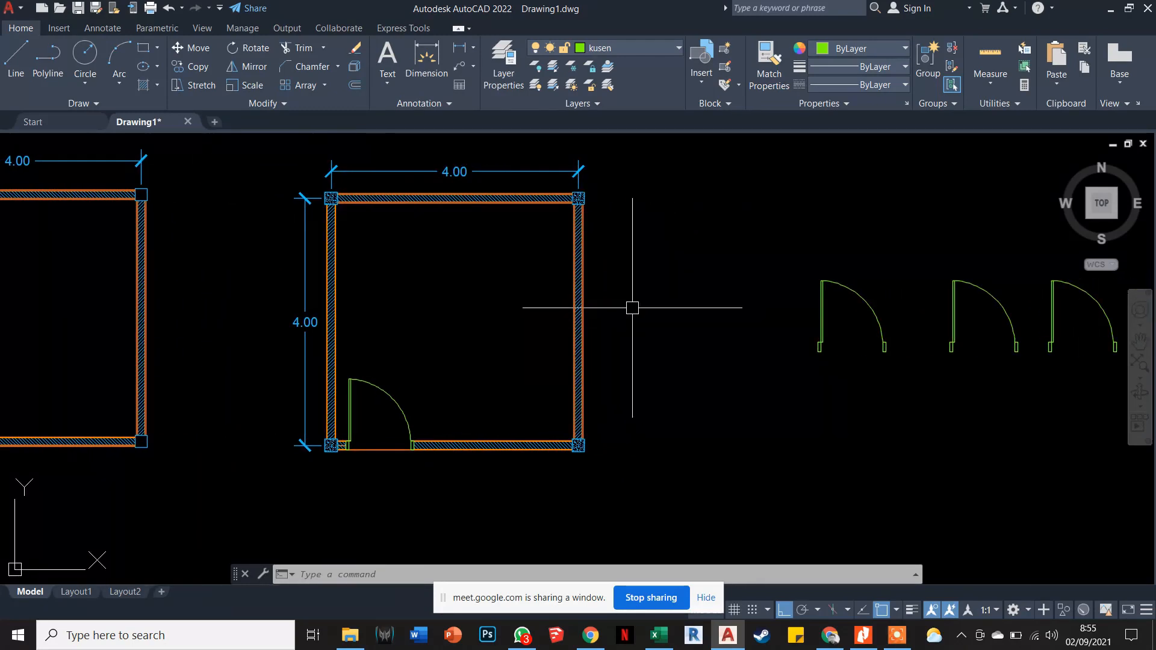
pyautogui.press('Escape')
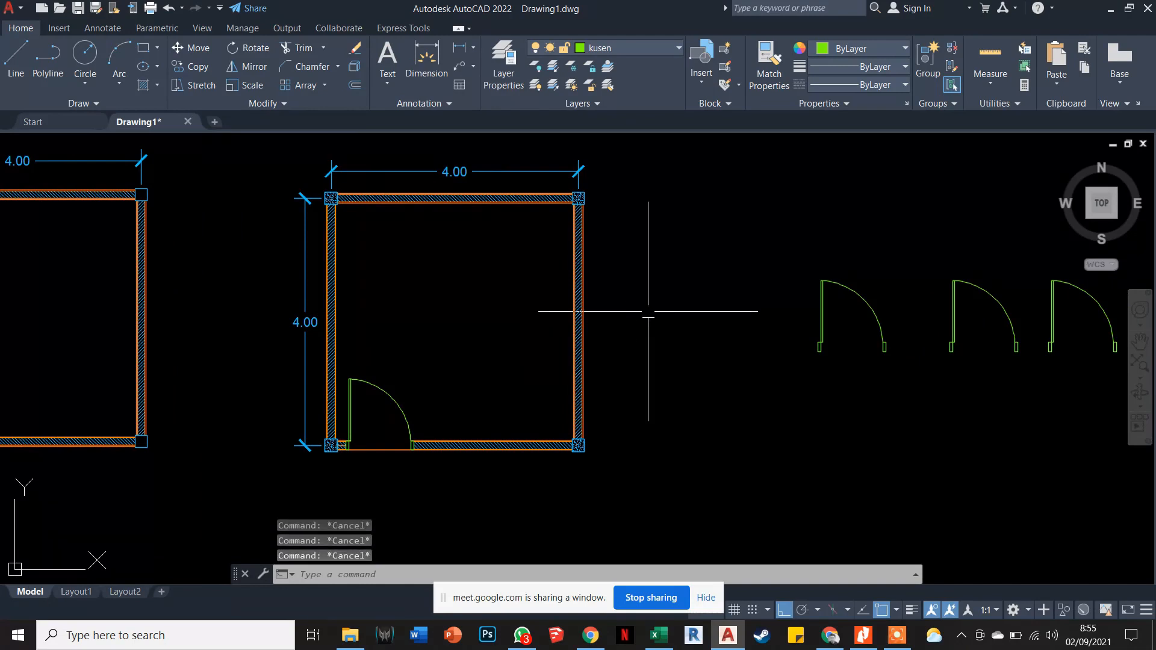
pyautogui.write('co')
pyautogui.press('Return')
pyautogui.scroll(3, 815, 349)
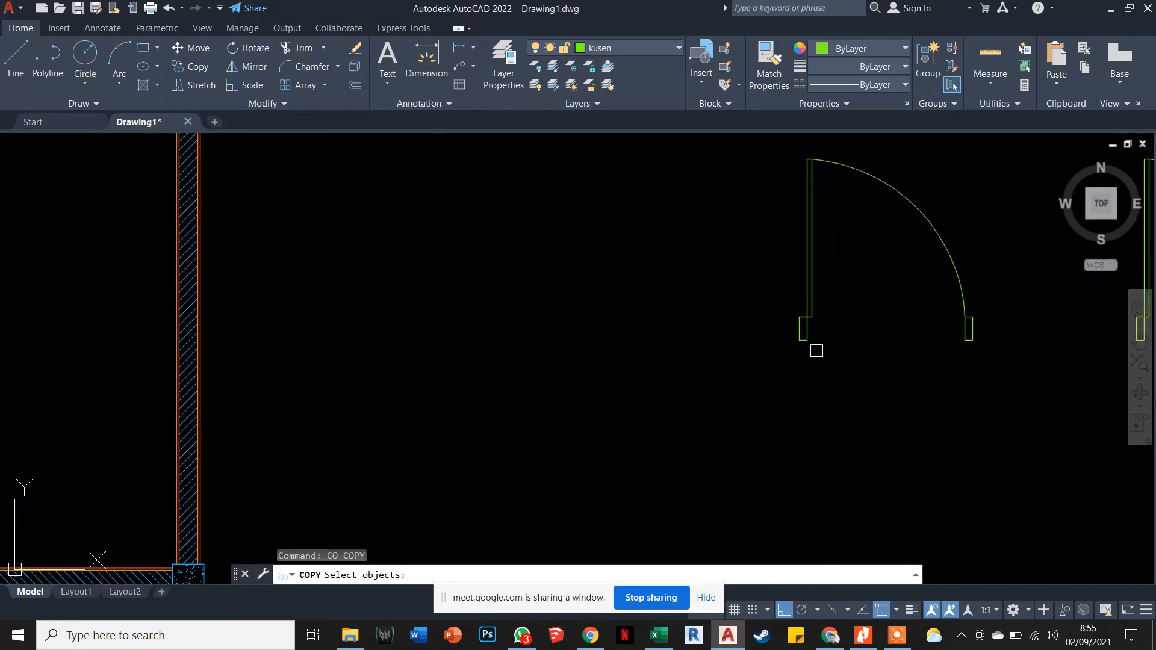
pyautogui.click(807, 337)
pyautogui.scroll(-3, 791, 334)
pyautogui.press('Escape')
pyautogui.press('Escape')
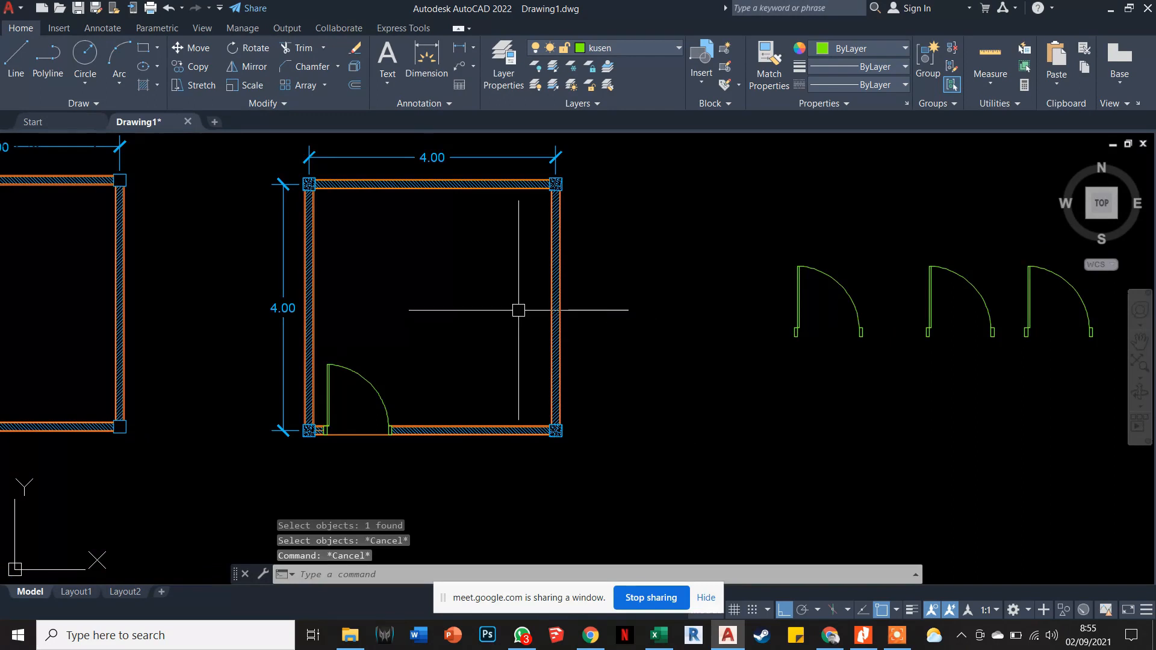
pyautogui.moveTo(795, 317); pyautogui.dragTo(655, 325, button='middle')
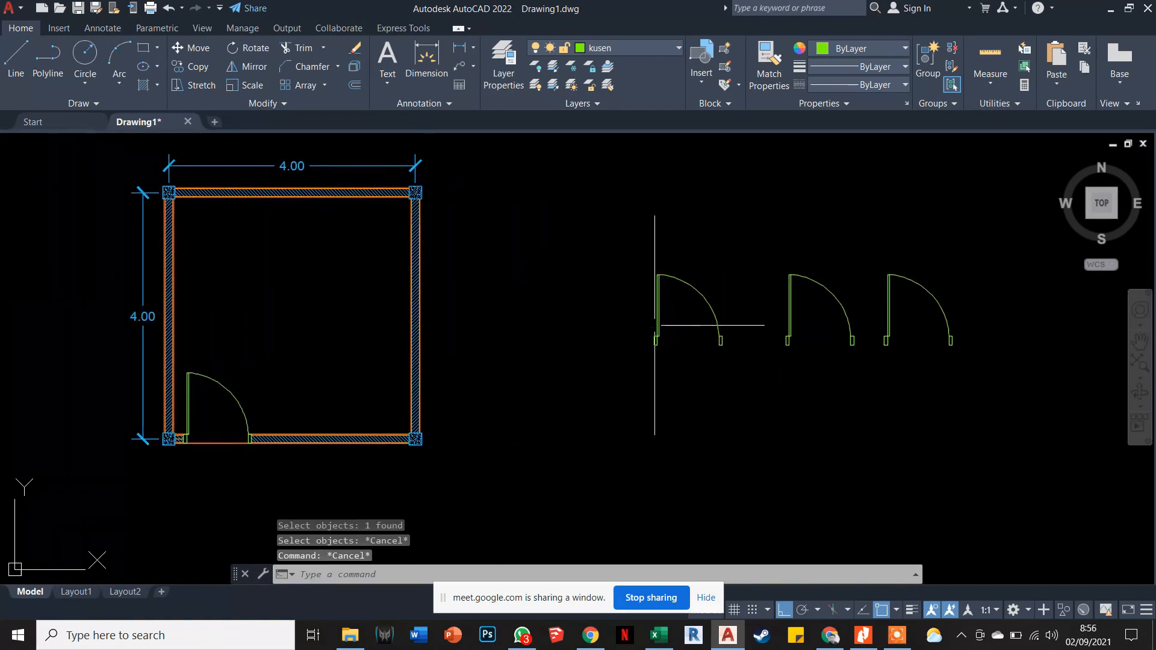
pyautogui.press('Escape')
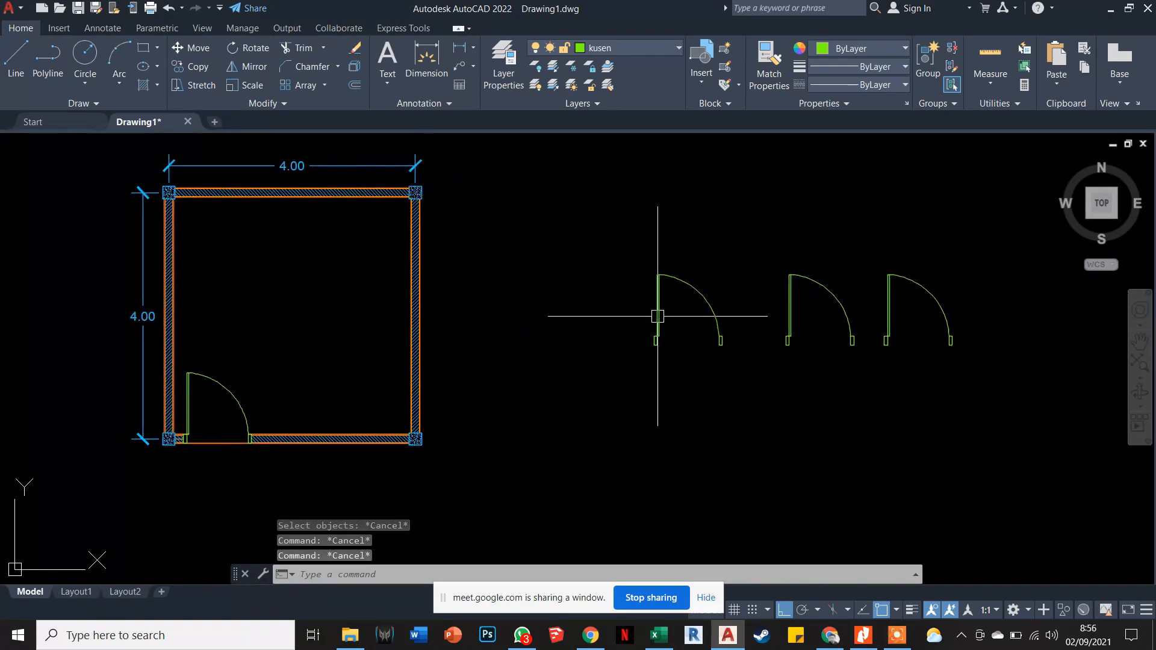
pyautogui.write('co')
pyautogui.press('Return')
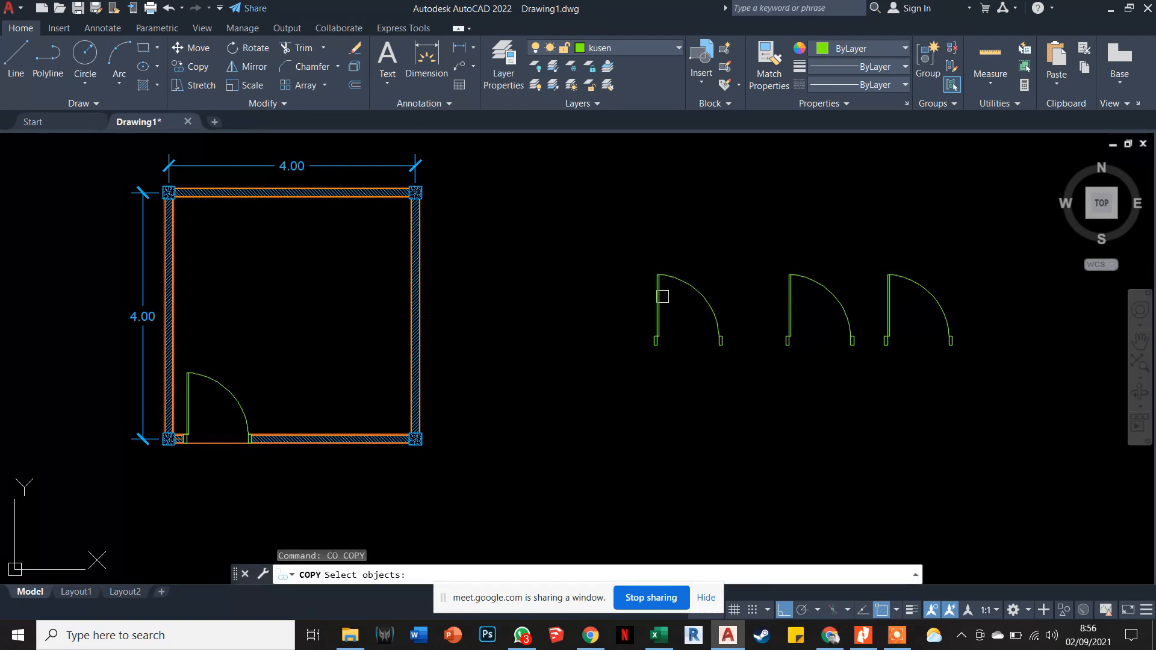
pyautogui.press('Escape')
pyautogui.press('Escape')
pyautogui.press('Escape')
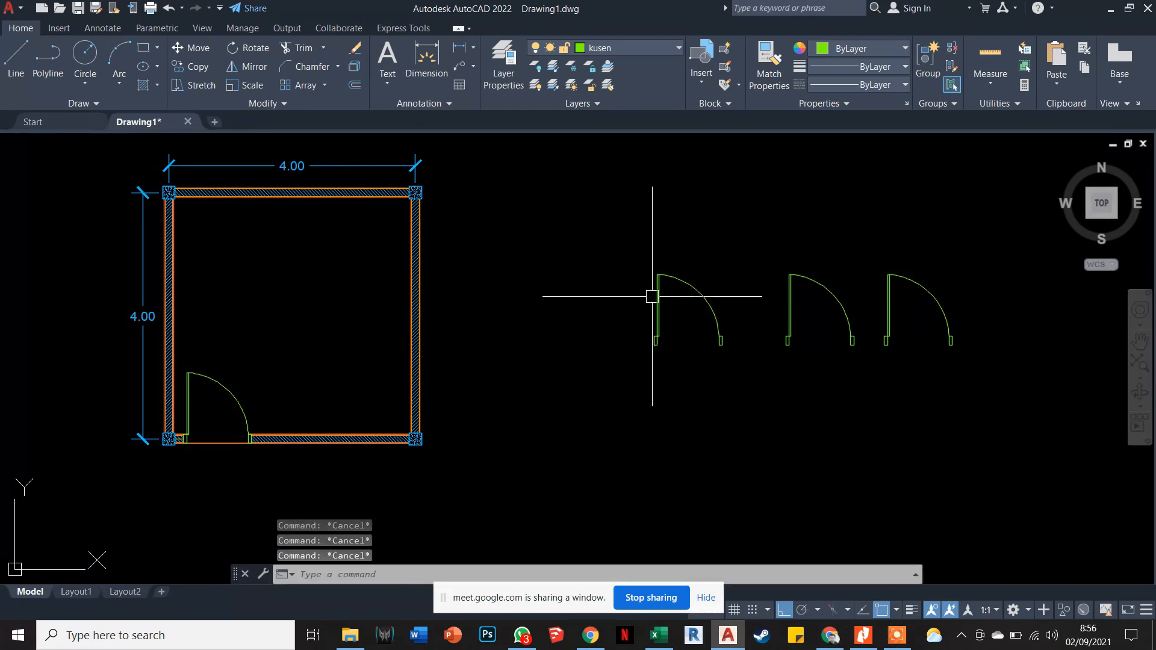
pyautogui.click(657, 304)
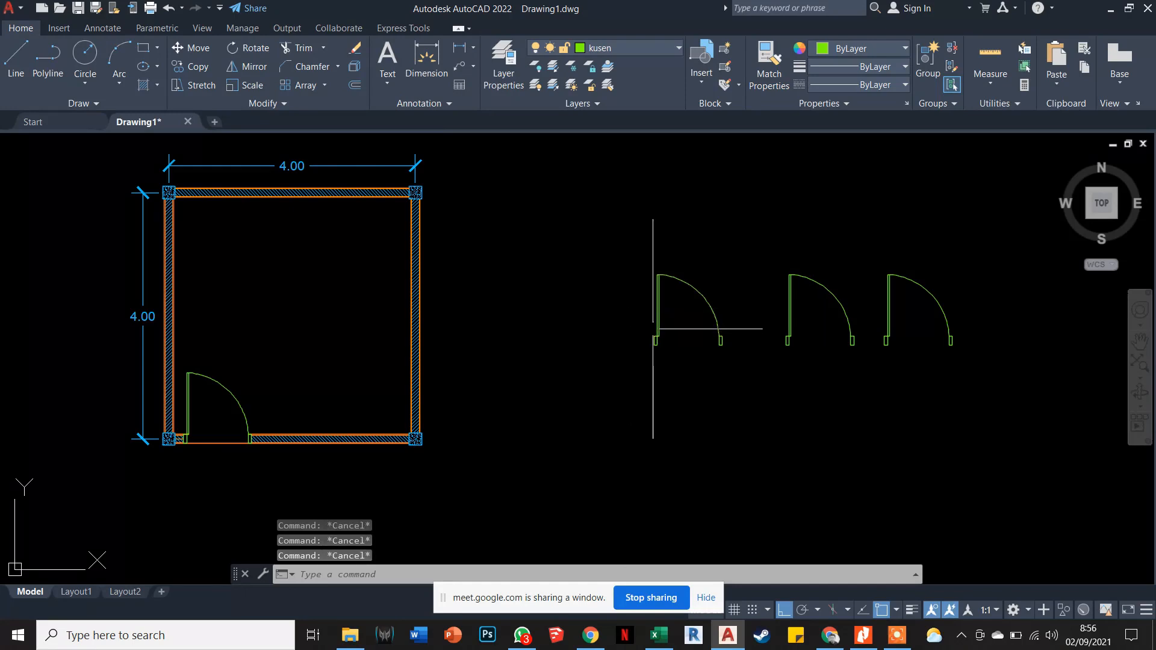
pyautogui.scroll(4, 660, 304)
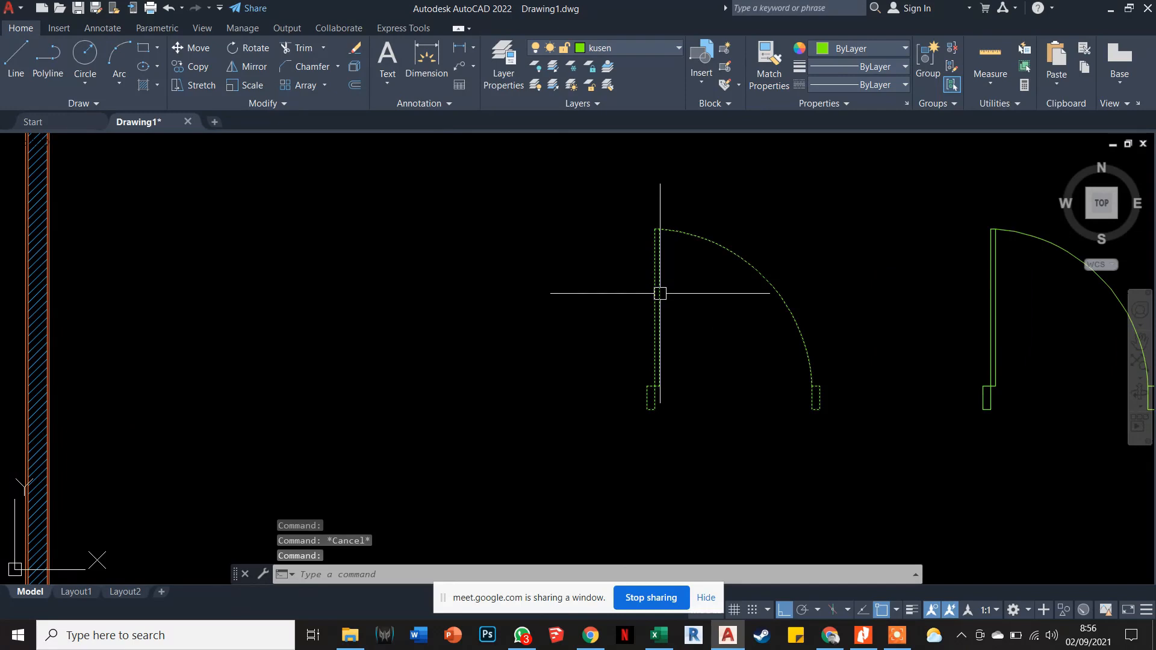
pyautogui.press('Escape')
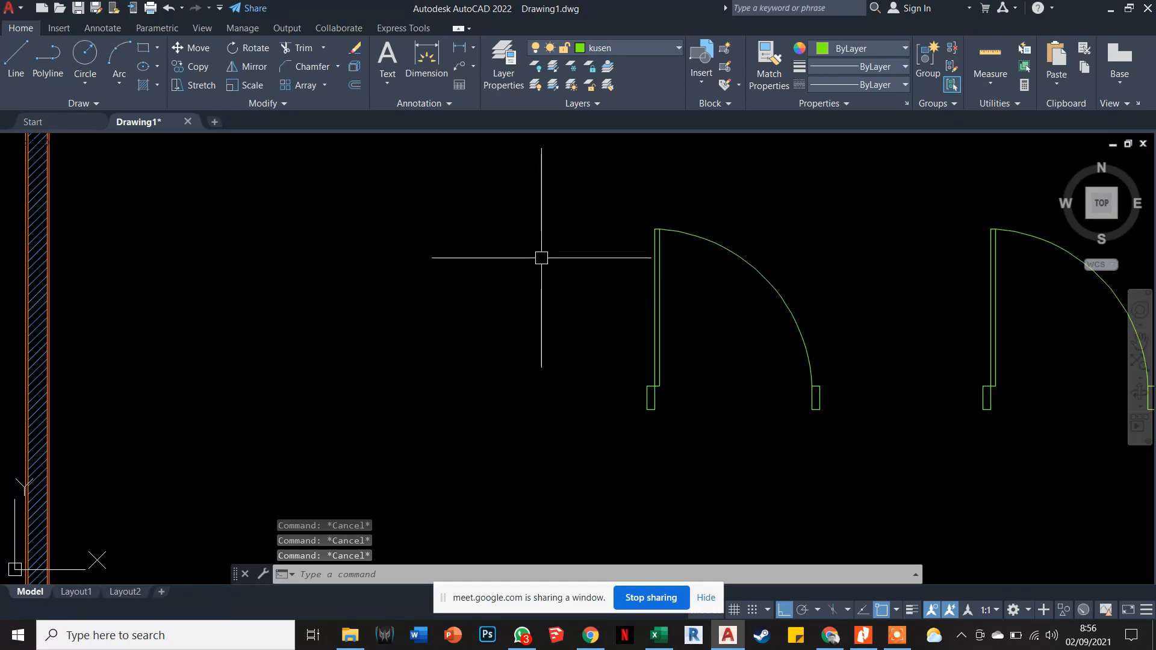
pyautogui.click(267, 103)
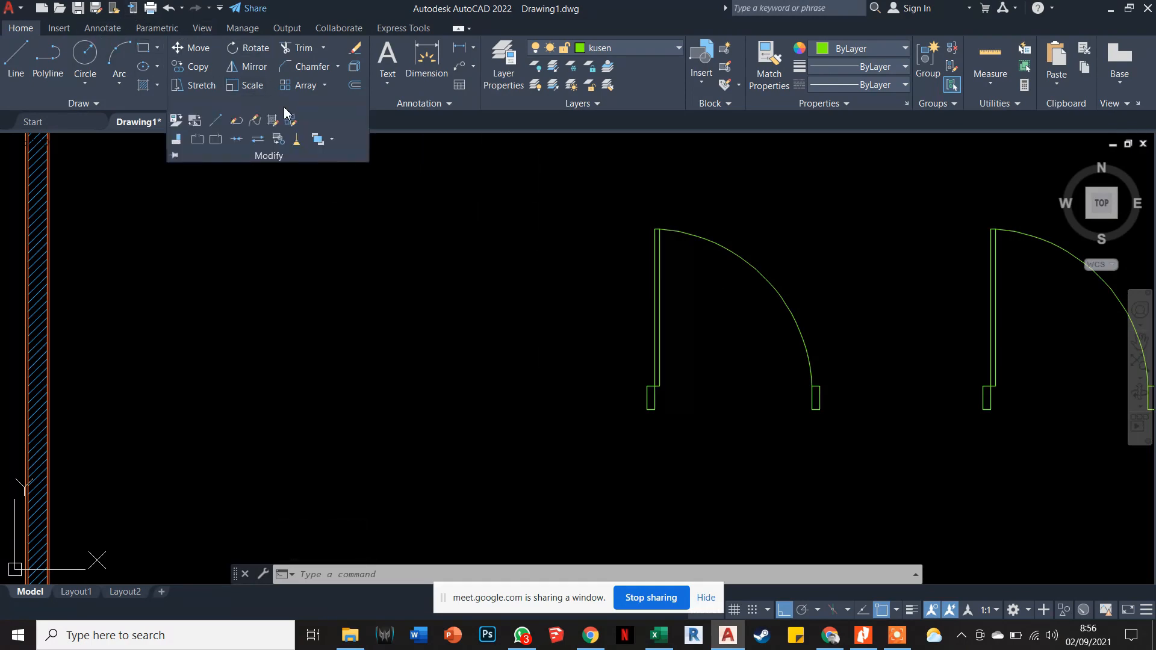
pyautogui.click(90, 103)
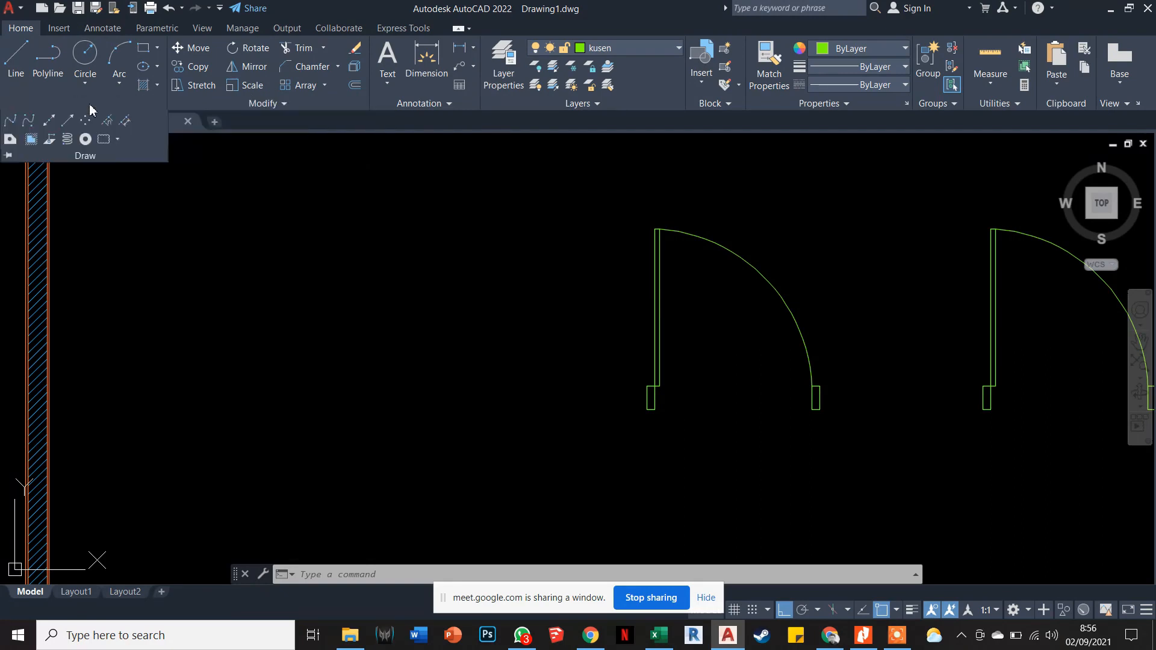
pyautogui.click(188, 140)
pyautogui.press('Escape')
pyautogui.press('Escape')
pyautogui.click(266, 104)
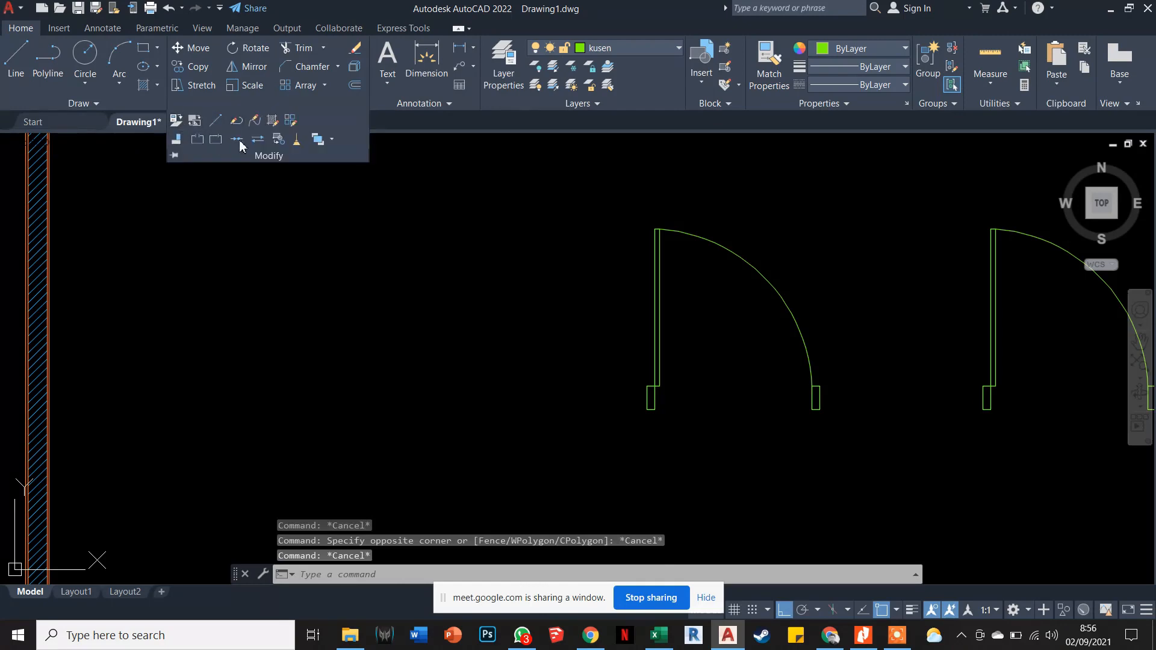
# Explode the spare door block nearest to the room into its component objects.
pyautogui.click(426, 161)
pyautogui.press('Escape')
pyautogui.press('Escape')
pyautogui.press('Escape')
pyautogui.press('Escape')
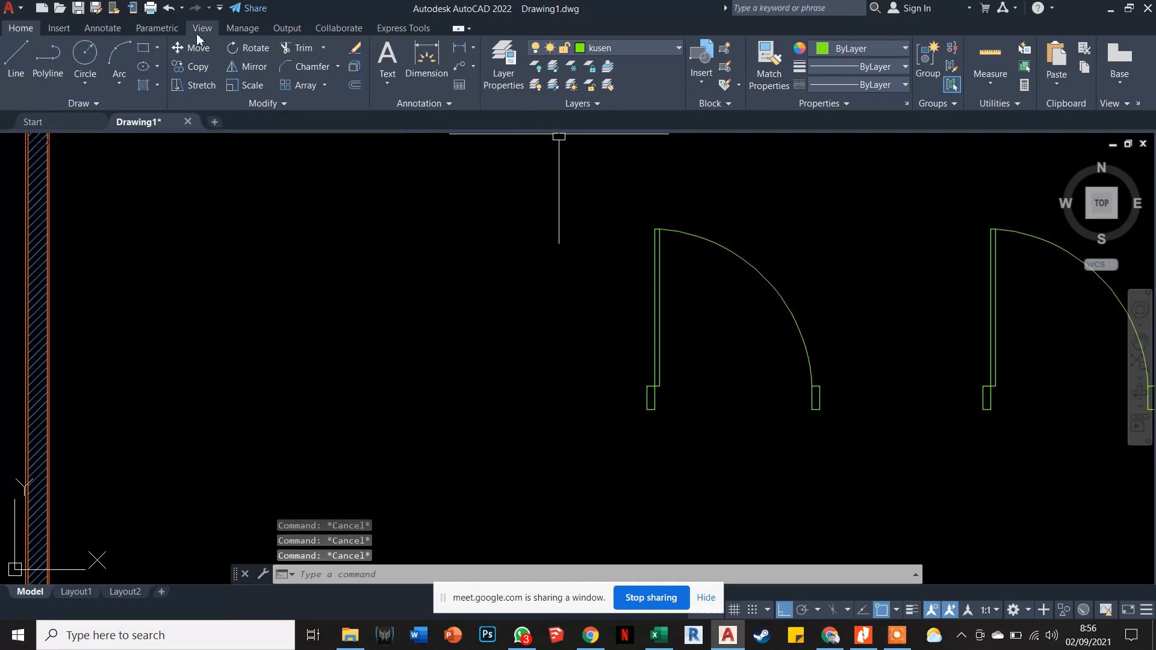
pyautogui.click(463, 577)
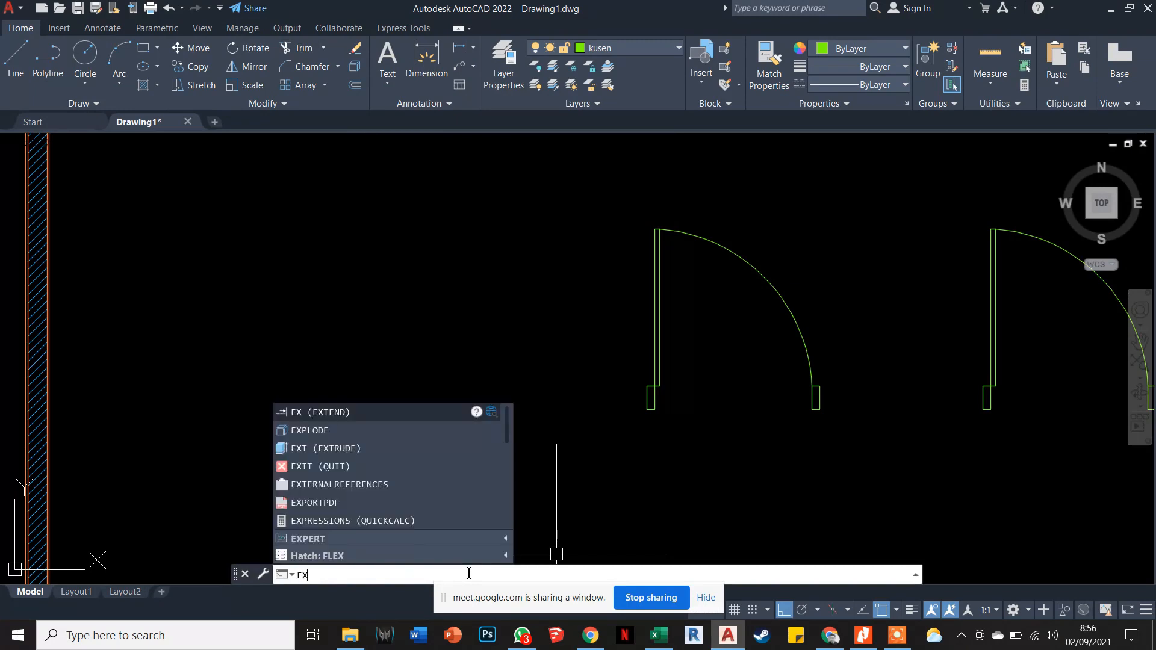
pyautogui.write('EX')
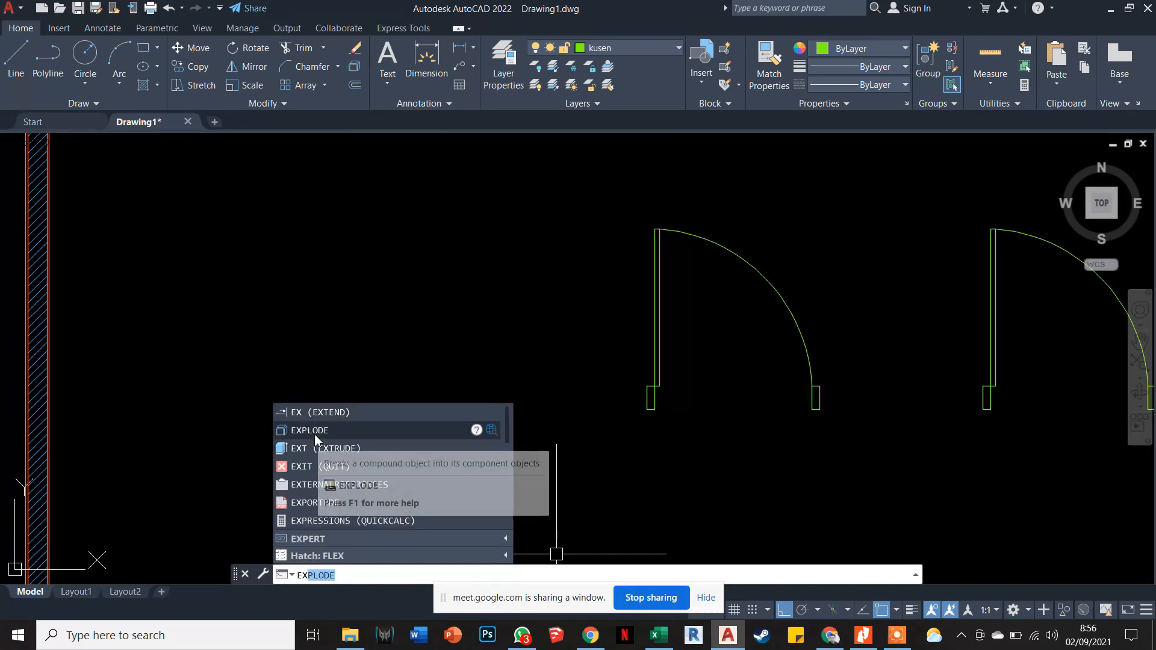
pyautogui.click(315, 435)
pyautogui.press('Return')
pyautogui.click(649, 403)
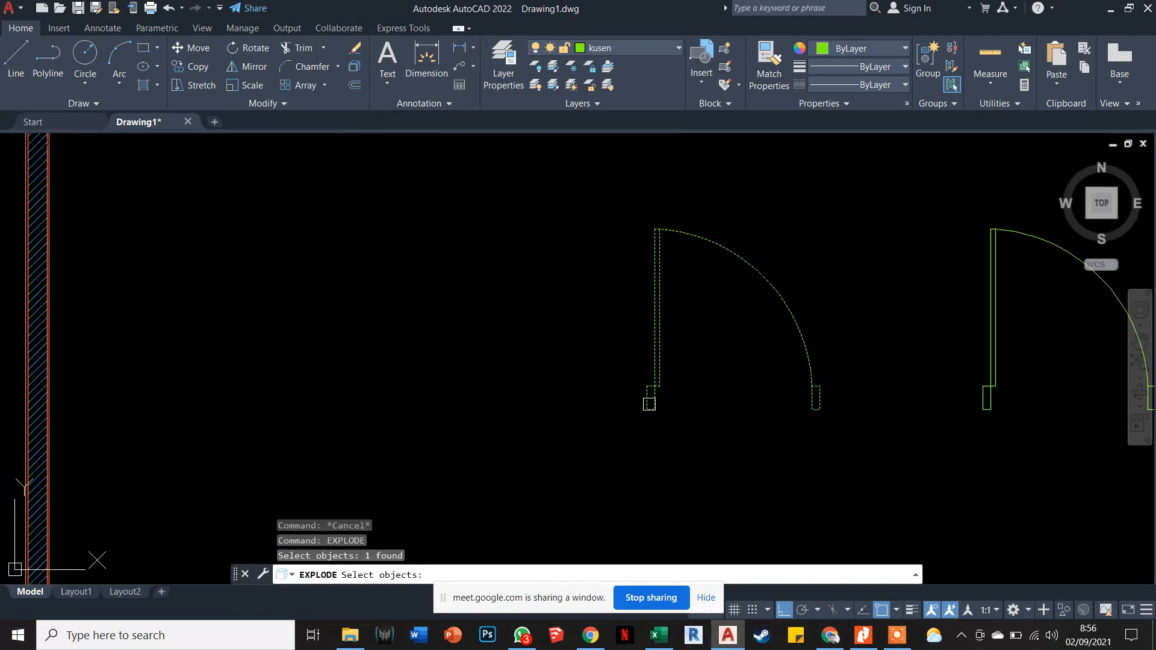
pyautogui.press('Return')
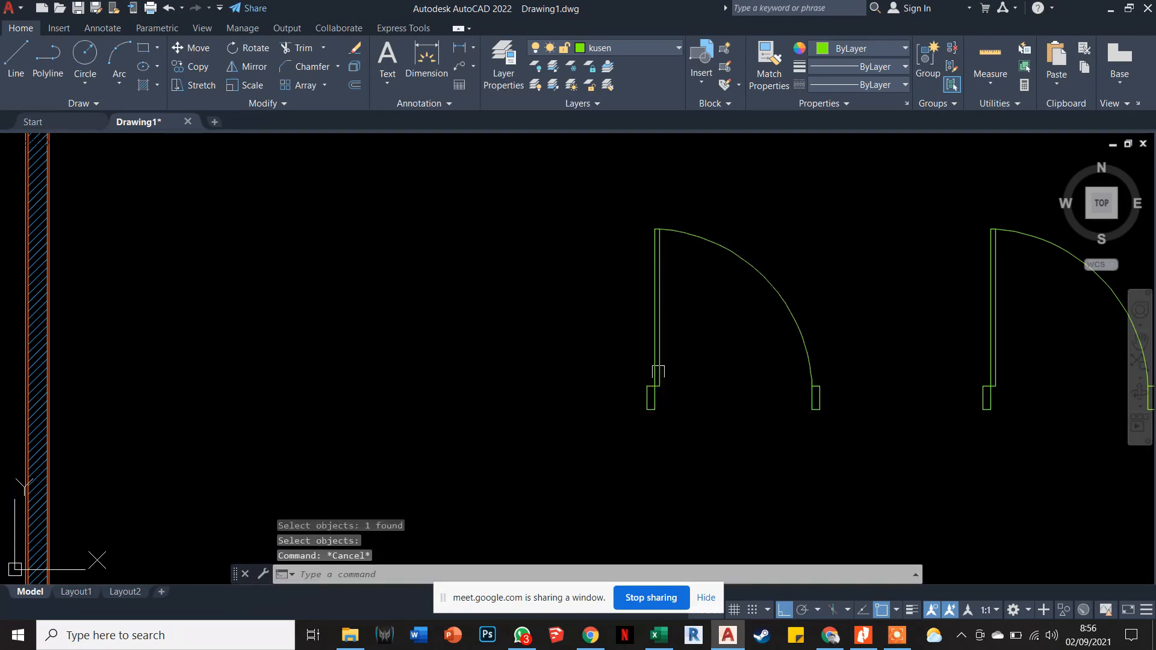
# Check that the exploded door's leaf, swing arc and left jamb can be selected individually.
pyautogui.click(655, 348)
pyautogui.press('Escape')
pyautogui.click(657, 251)
pyautogui.click(720, 268)
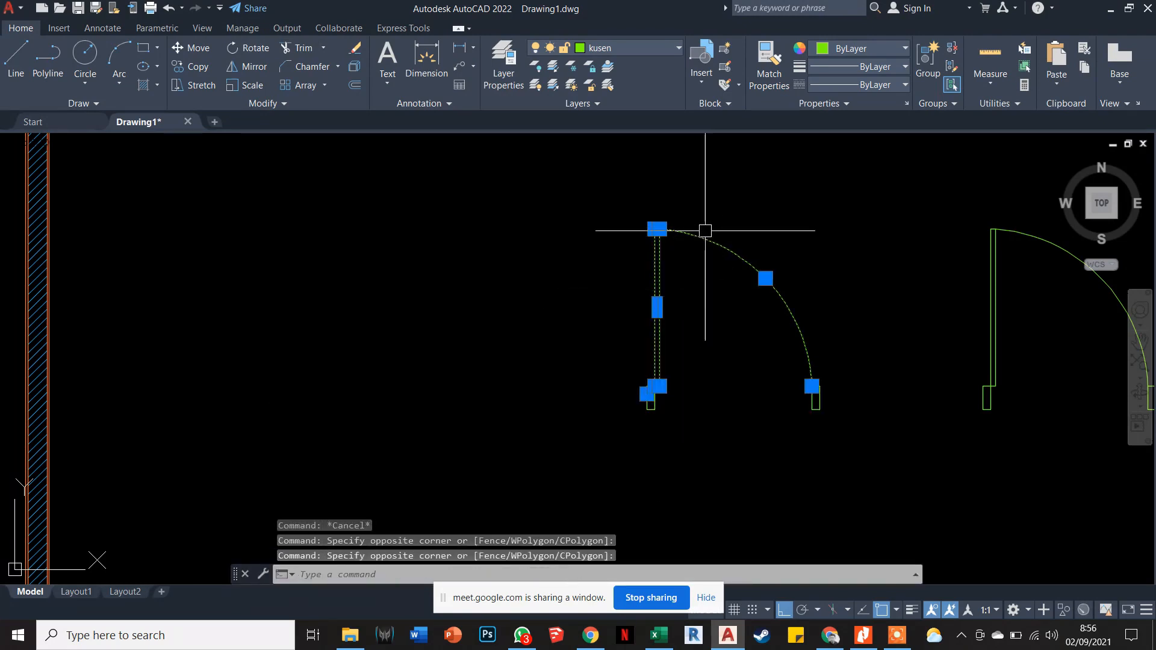
pyautogui.press('Escape')
pyautogui.press('Escape')
pyautogui.scroll(3, 663, 405)
pyautogui.click(626, 395)
pyautogui.click(611, 406)
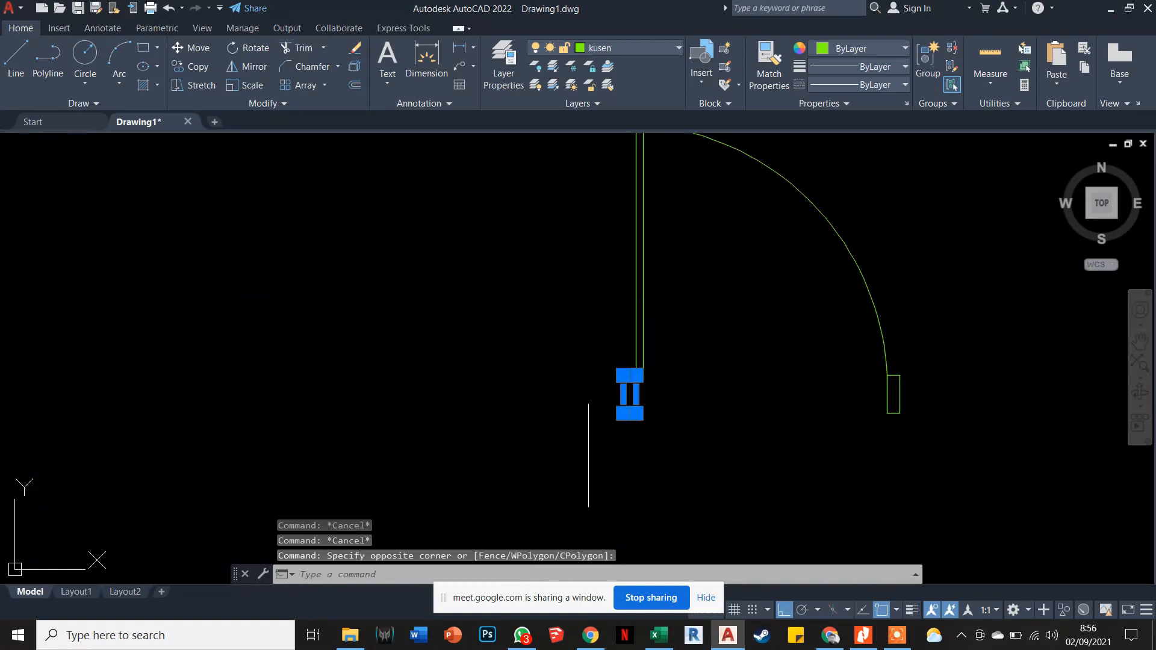
pyautogui.press('Escape')
pyautogui.scroll(-3, 622, 394)
# Move the exploded door's left jamb horizontally into the empty space between the room and the door.
pyautogui.write('m')
pyautogui.press('Return')
pyautogui.scroll(3, 620, 405)
pyautogui.click(619, 405)
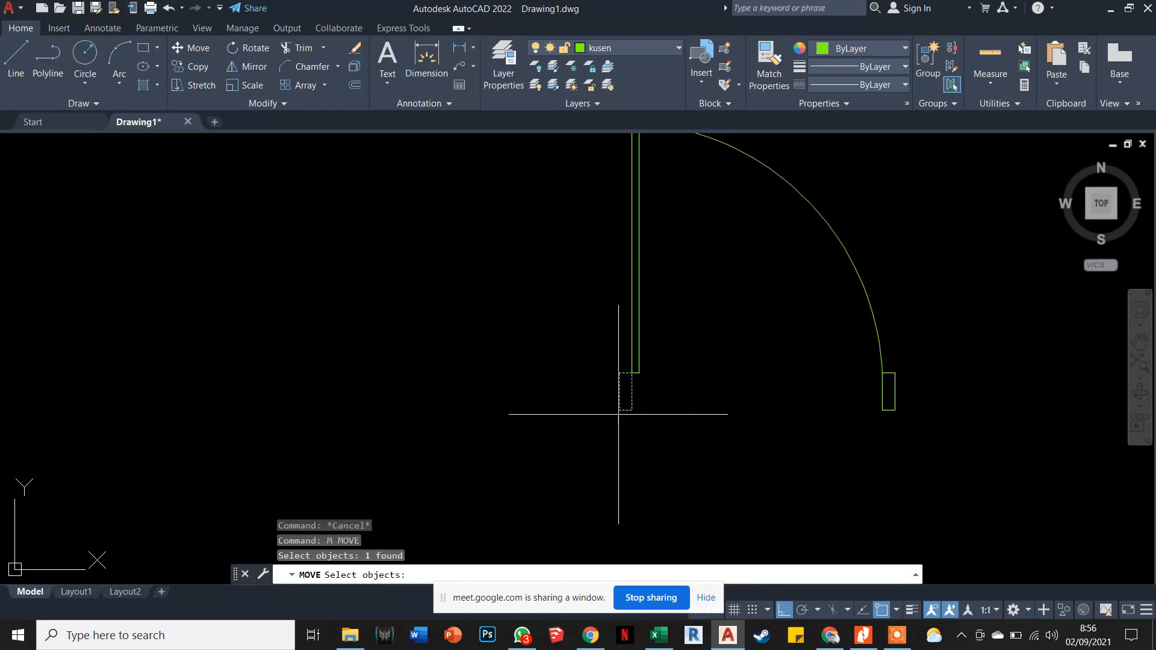
pyautogui.press('Return')
pyautogui.click(626, 396)
pyautogui.moveTo(305, 374); pyautogui.dragTo(610, 378, button='middle')
pyautogui.scroll(-5, 606, 369)
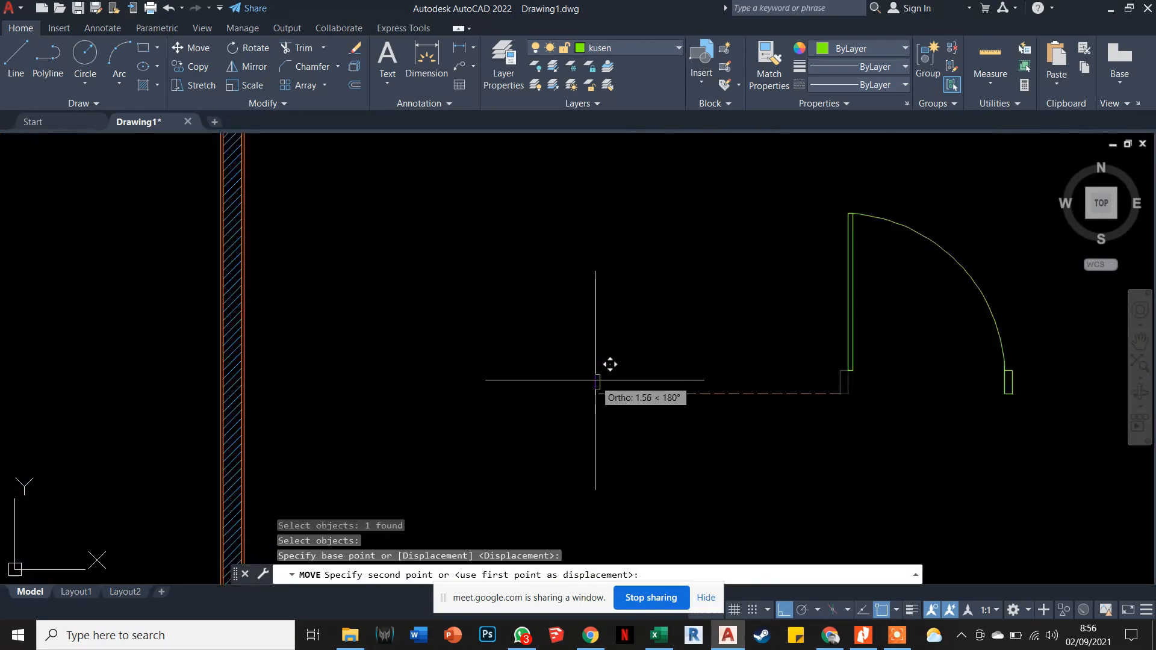
pyautogui.press('Escape')
pyautogui.press('Escape')
pyautogui.press('Escape')
pyautogui.press('Escape')
pyautogui.scroll(4, 490, 385)
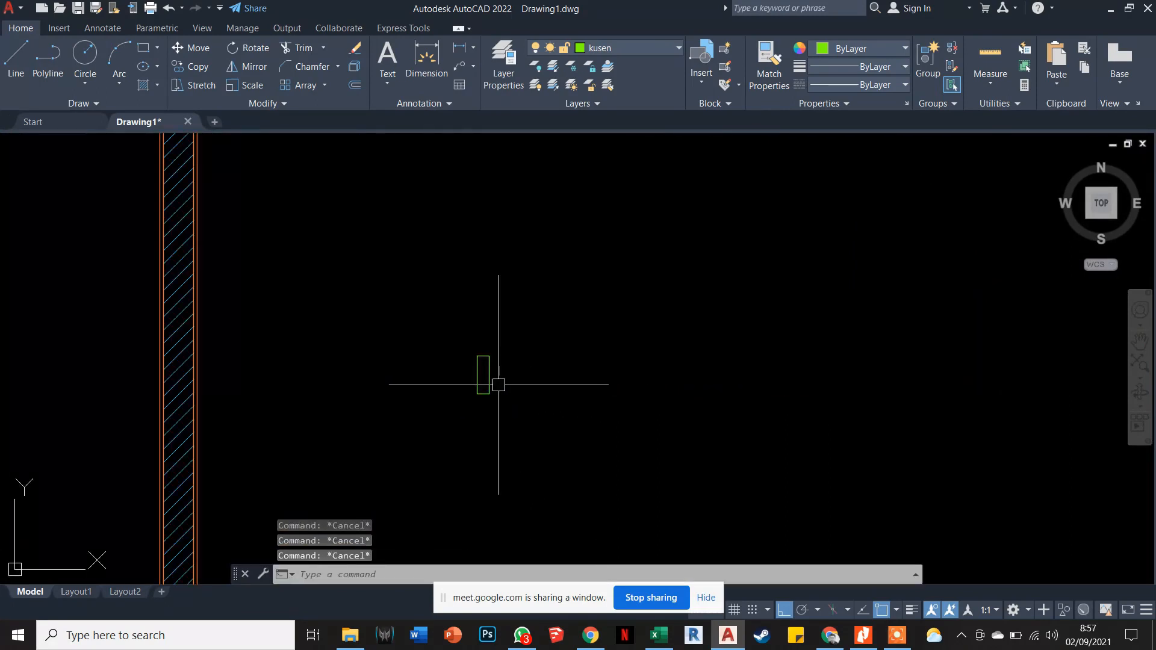
pyautogui.write('co')
pyautogui.press('Return')
pyautogui.click(477, 374)
pyautogui.scroll(2, 479, 359)
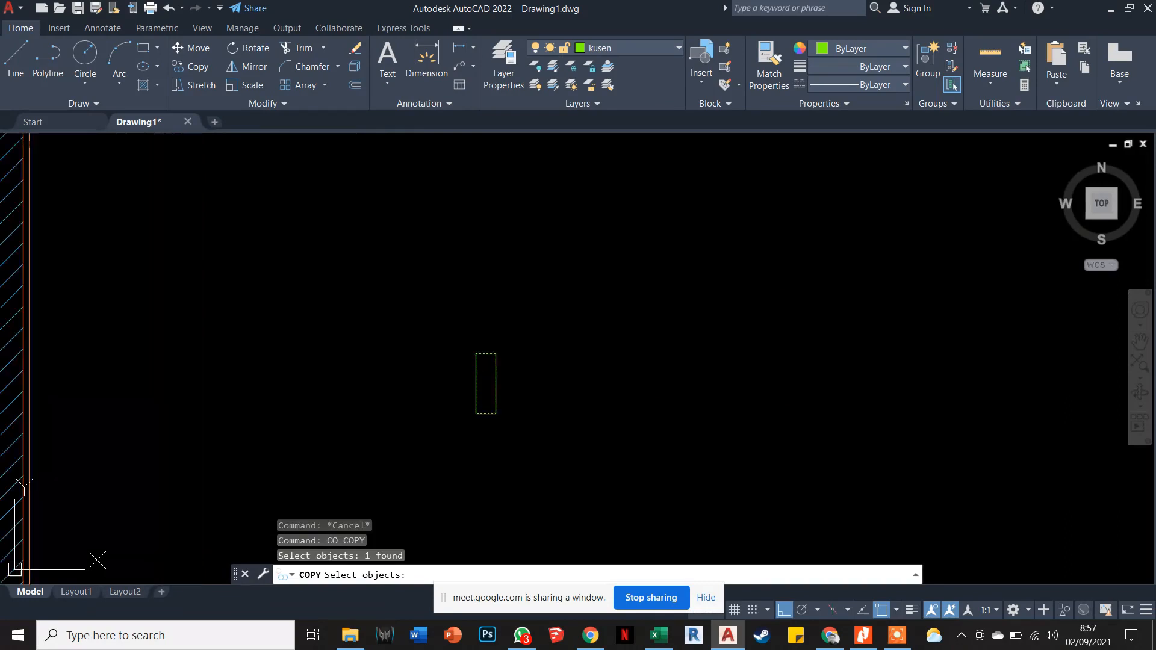
pyautogui.press('Return')
pyautogui.press('Escape')
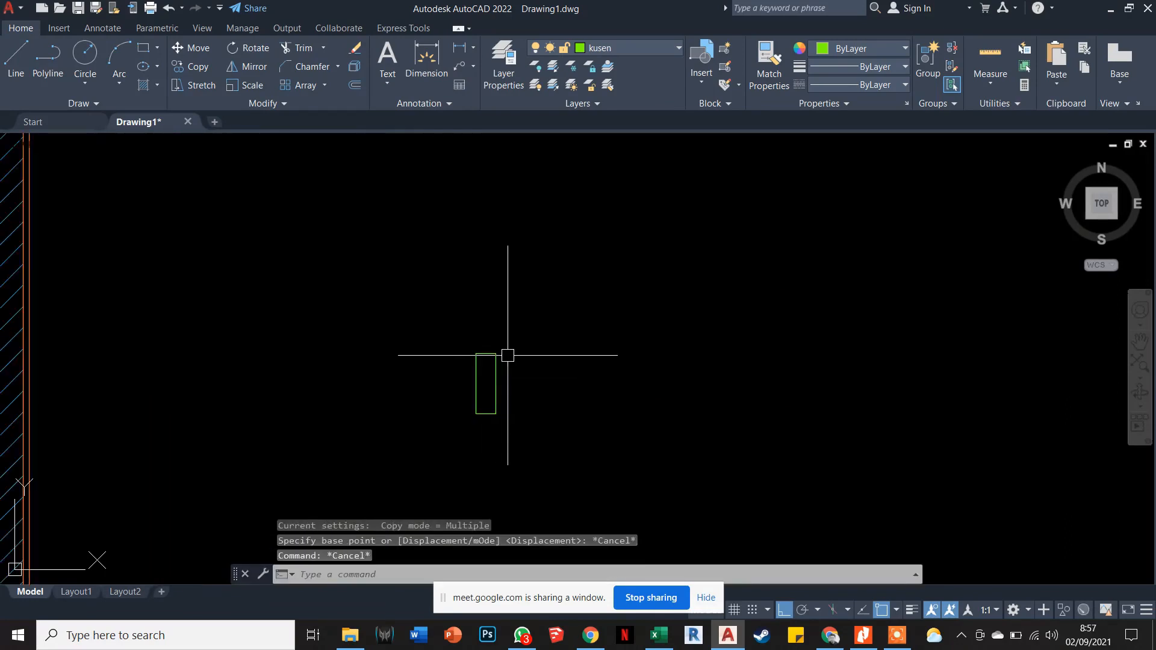
# Copy the detached jamb 0.65 horizontally to its right to form the window's second jamb.
pyautogui.press('Return')
pyautogui.click(488, 356)
pyautogui.press('Return')
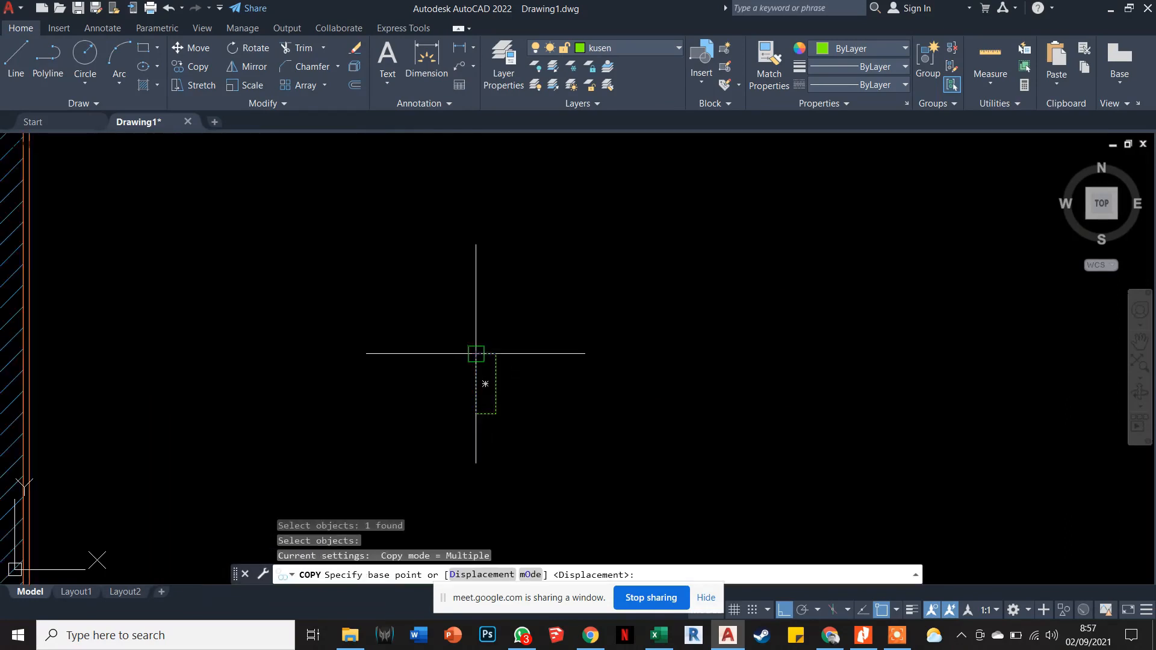
pyautogui.click(494, 354)
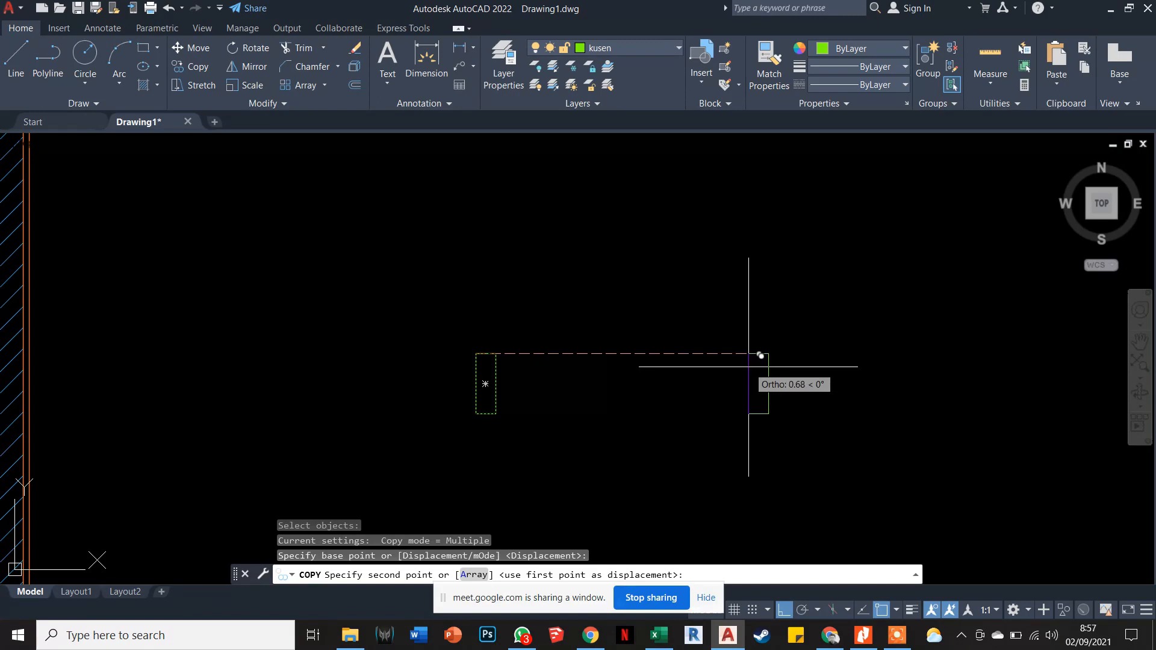
pyautogui.write('0.6')
pyautogui.press('Return')
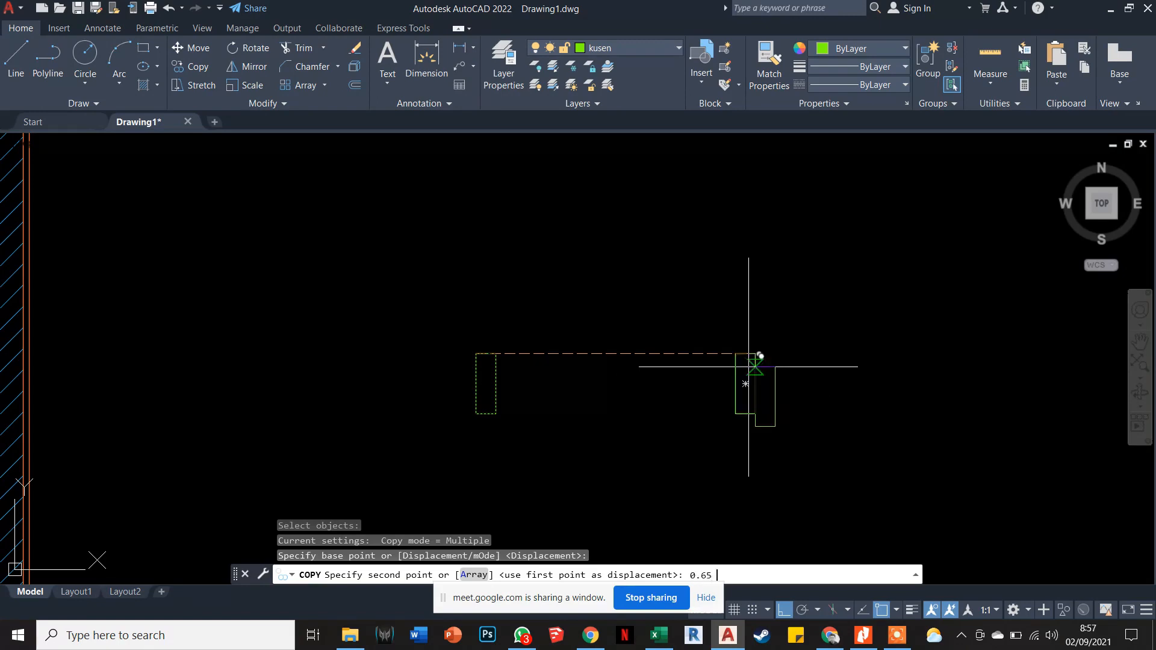
pyautogui.scroll(-2, 671, 370)
pyautogui.press('Escape')
pyautogui.press('Escape')
pyautogui.press('Escape')
pyautogui.press('Escape')
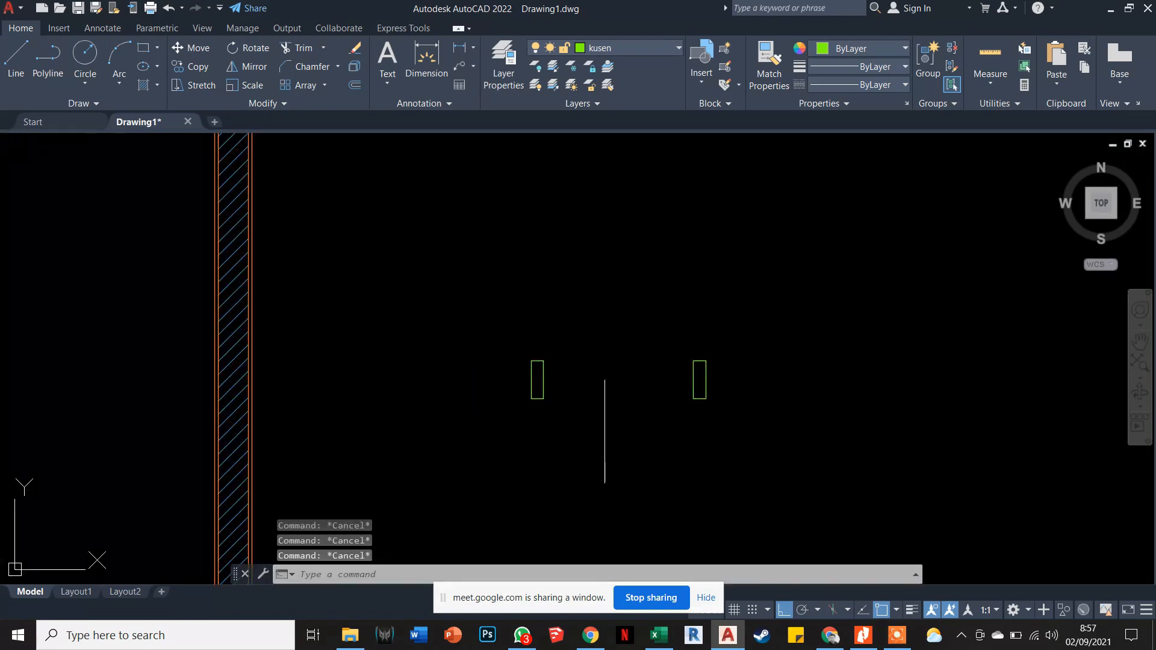
# Draw a rectangle between the two jambs, spanning their full depth, as the window's outline.
pyautogui.scroll(-10, 673, 400)
pyautogui.scroll(8, 676, 403)
pyautogui.write('rec')
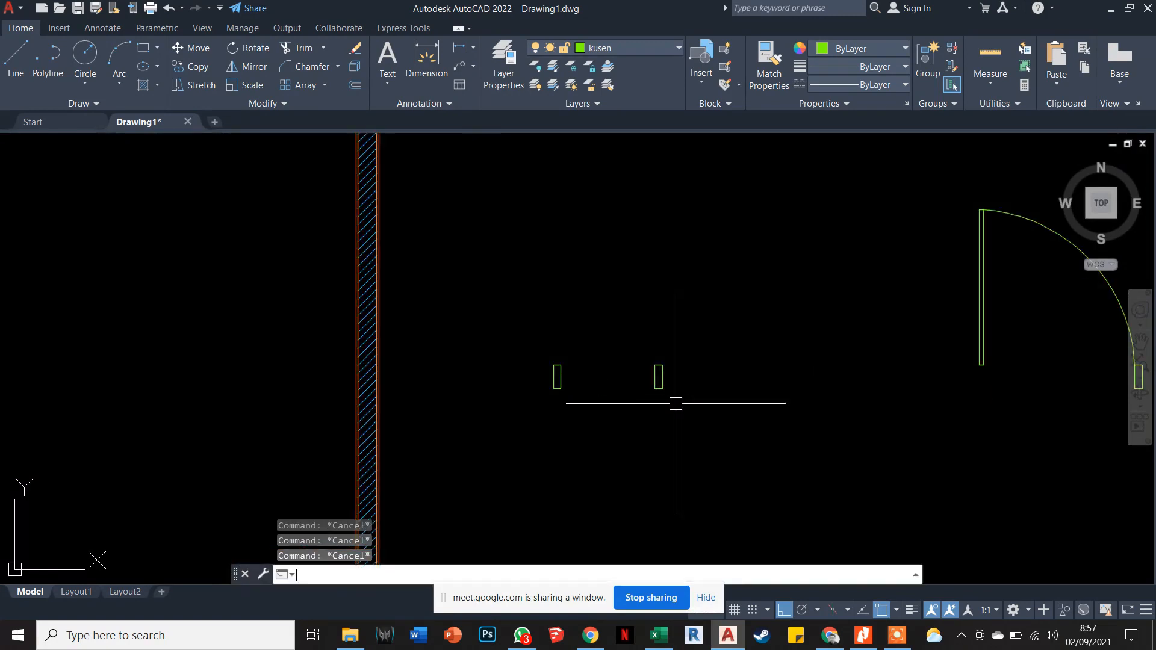
pyautogui.press('Return')
pyautogui.click(655, 388)
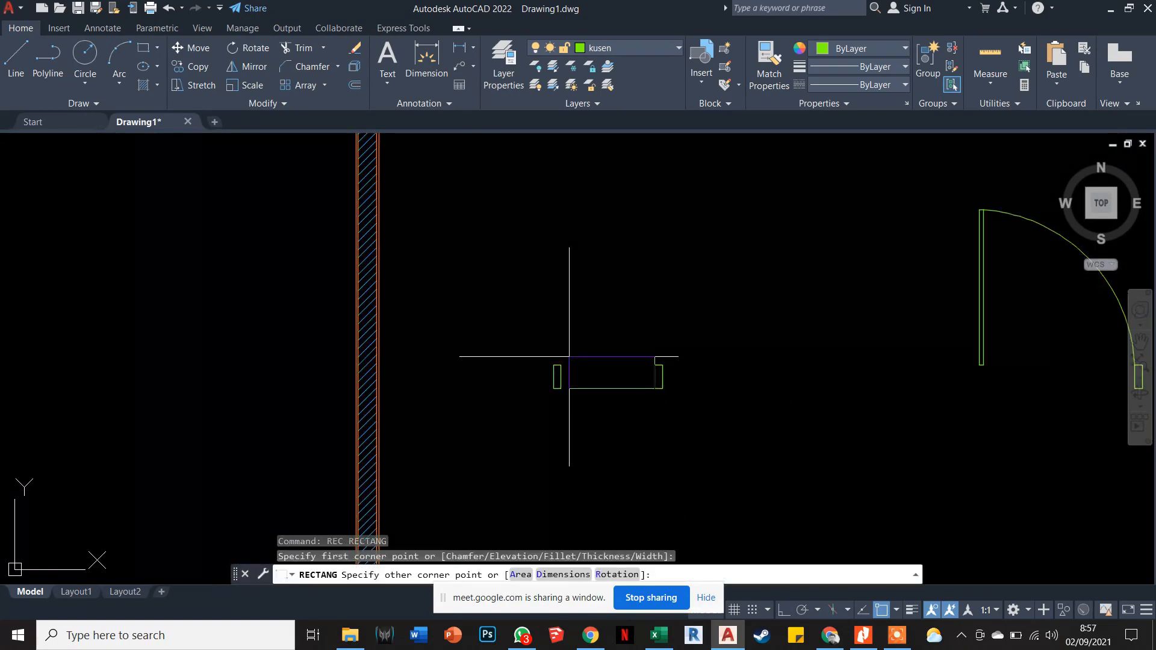
pyautogui.press('Escape')
pyautogui.press('Escape')
pyautogui.scroll(3, 612, 370)
pyautogui.press('Escape')
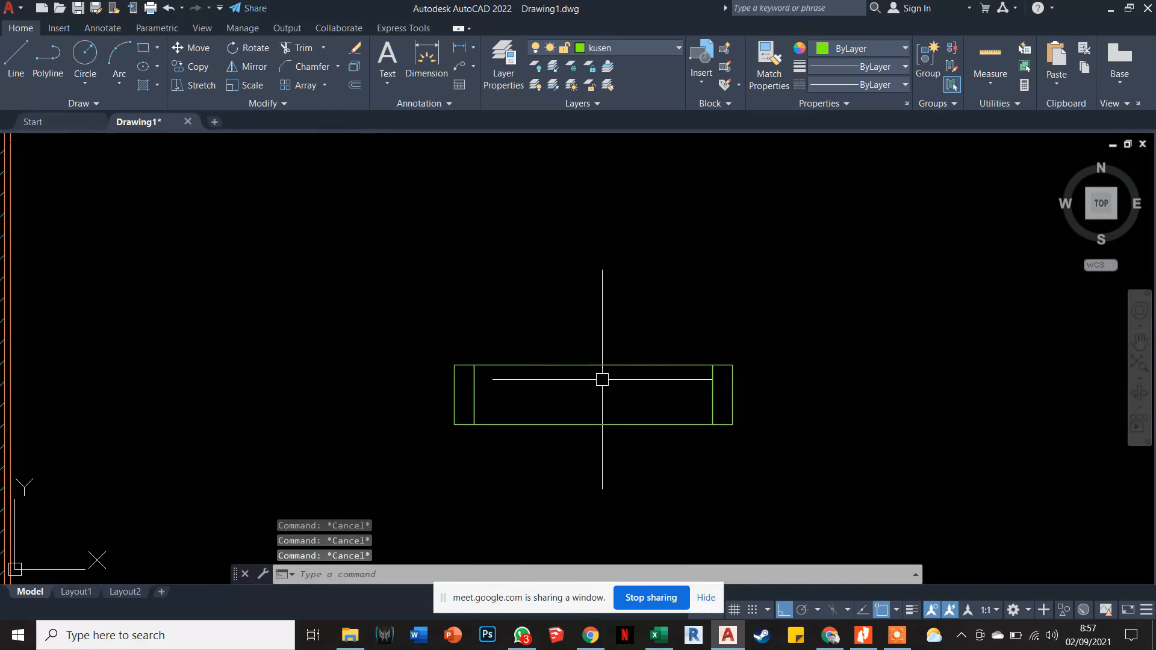
# Draw a horizontal polyline along the middle of the window from the left jamb to the right jamb.
pyautogui.write('pl')
pyautogui.press('Return')
pyautogui.click(464, 395)
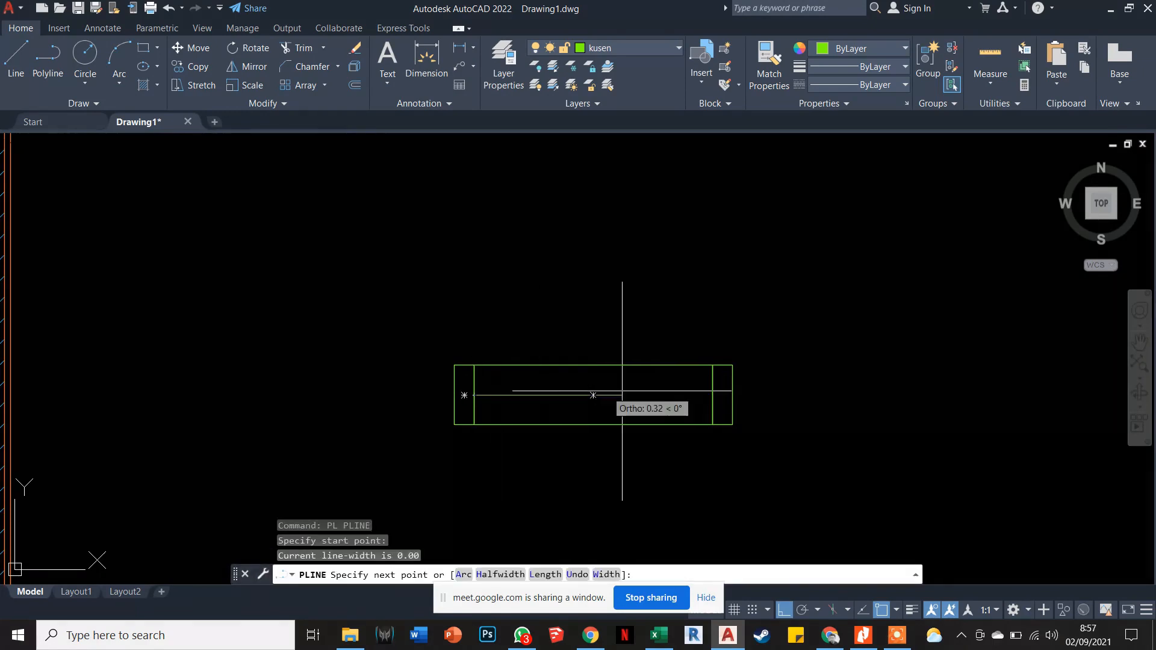
pyautogui.click(710, 395)
pyautogui.press('Escape')
pyautogui.press('Escape')
pyautogui.scroll(-3, 610, 427)
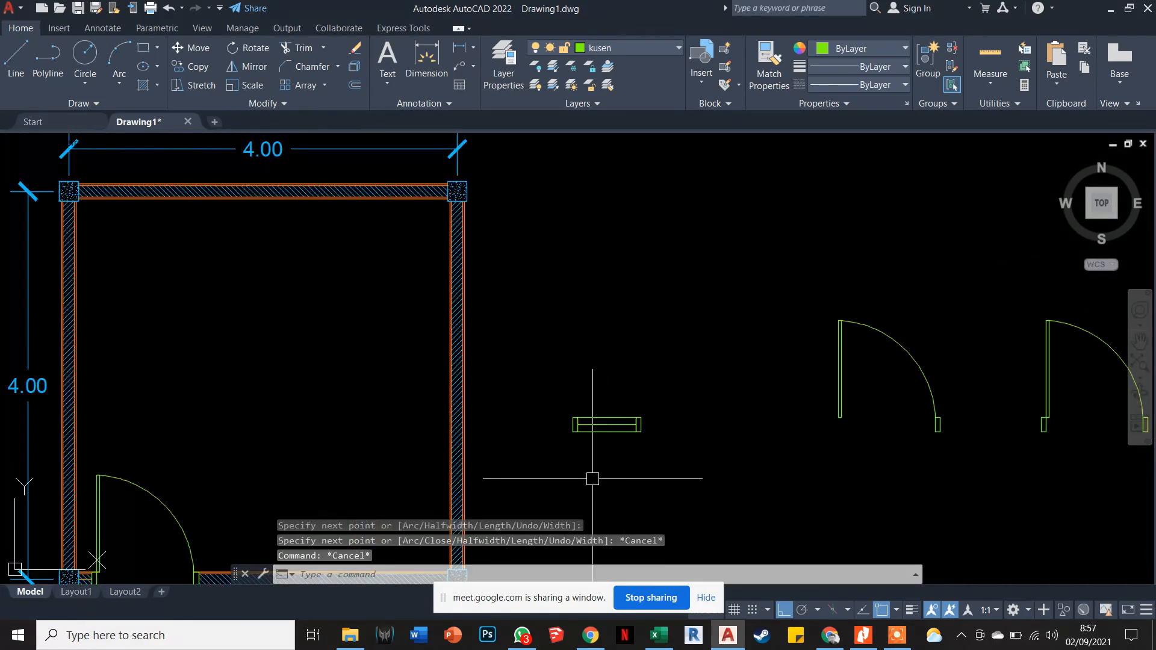
# Copy the whole window twice from its upper left corner onto the top wall of the room with the door.
pyautogui.moveTo(594, 478); pyautogui.dragTo(635, 418, button='middle')
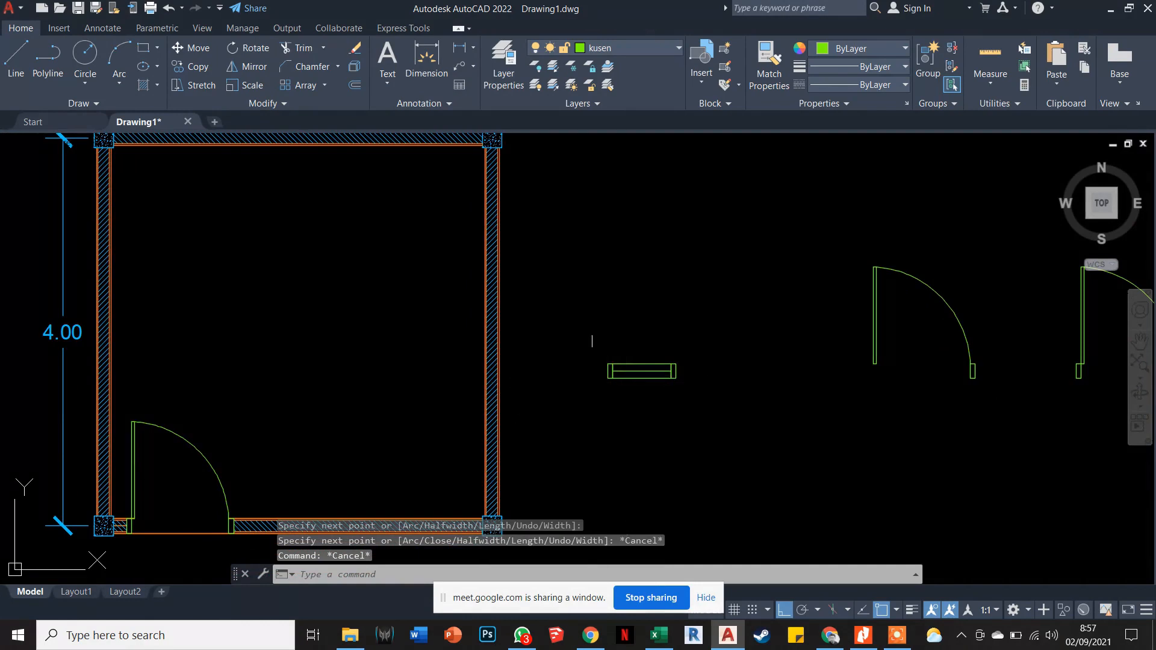
pyautogui.moveTo(665, 368); pyautogui.dragTo(688, 403, button='middle')
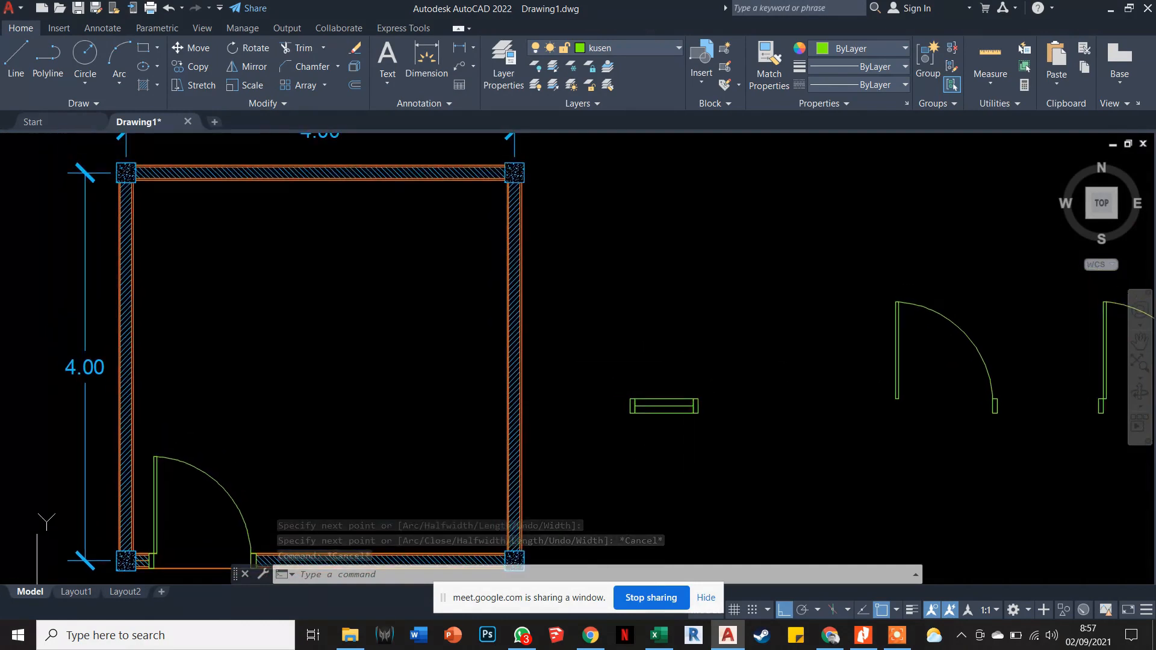
pyautogui.press('Escape')
pyautogui.press('Escape')
pyautogui.write('c')
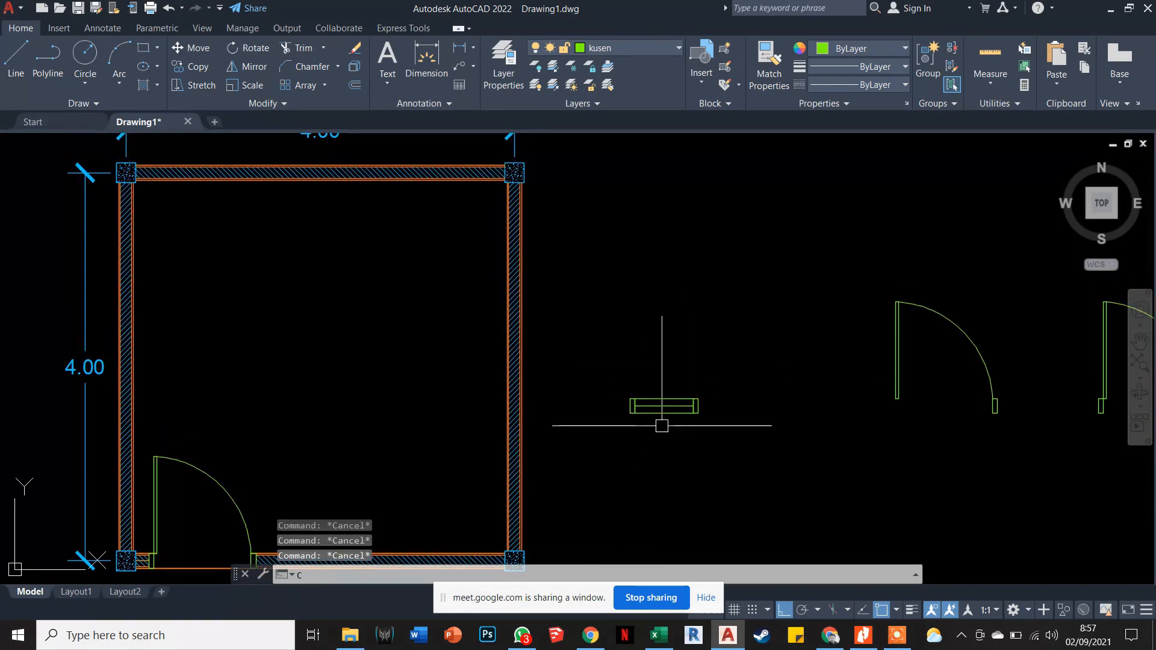
pyautogui.write('o')
pyautogui.press('Return')
pyautogui.click(740, 444)
pyautogui.click(624, 395)
pyautogui.press('Return')
pyautogui.scroll(4, 620, 403)
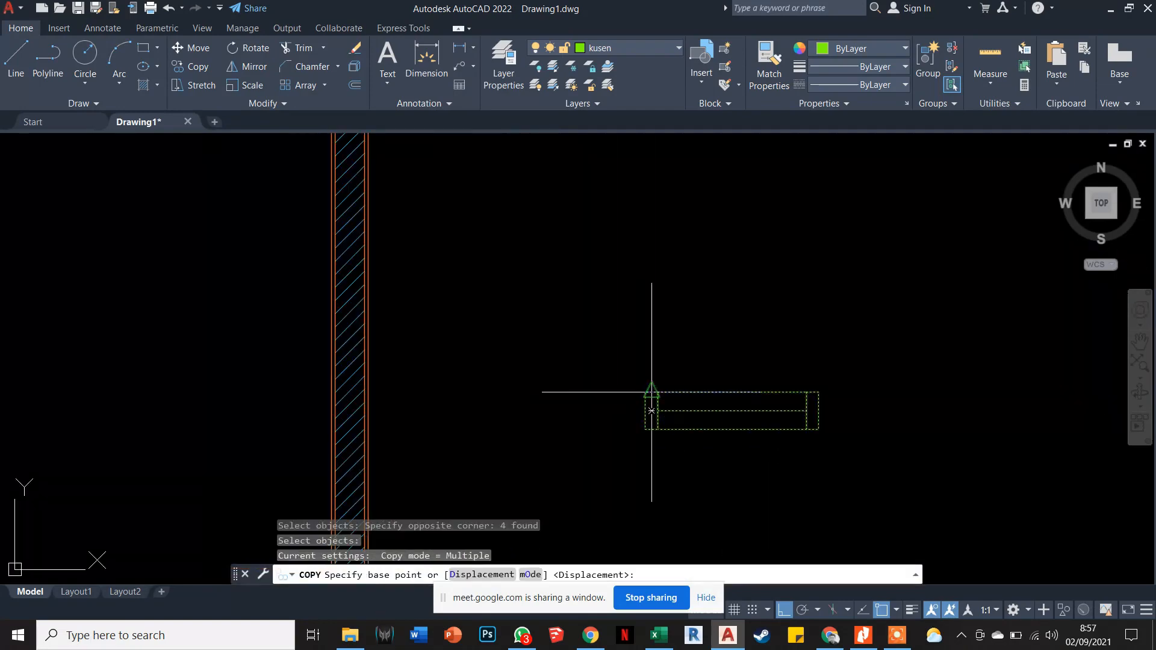
pyautogui.click(645, 392)
pyautogui.scroll(-4, 602, 421)
pyautogui.scroll(5, 421, 271)
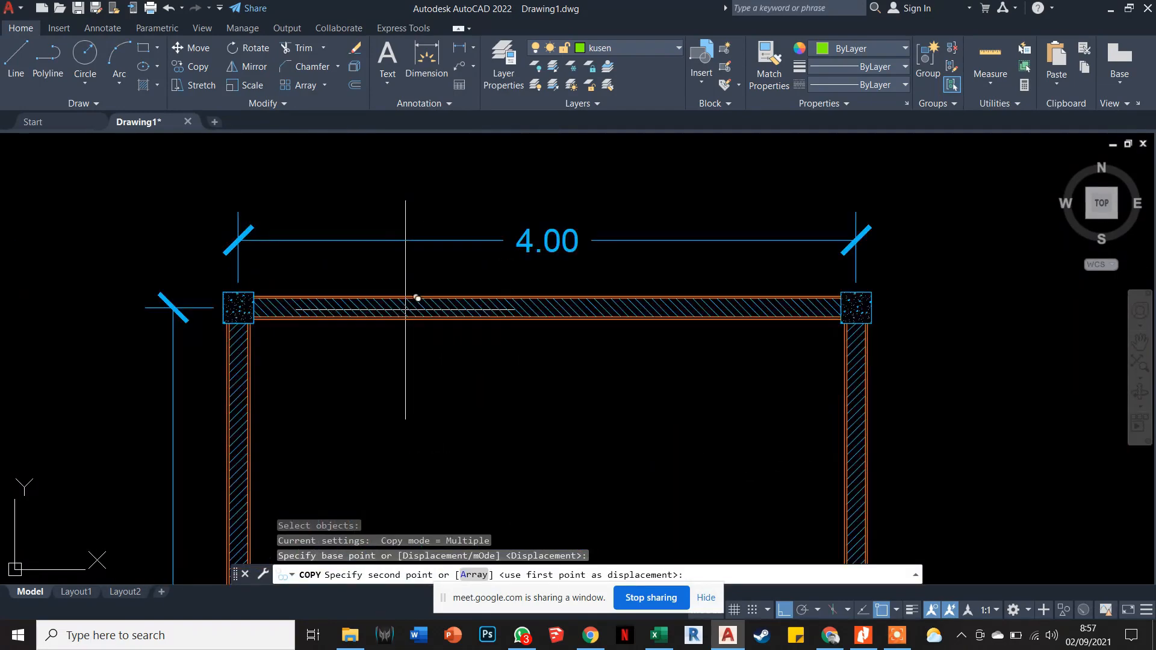
pyautogui.click(375, 296)
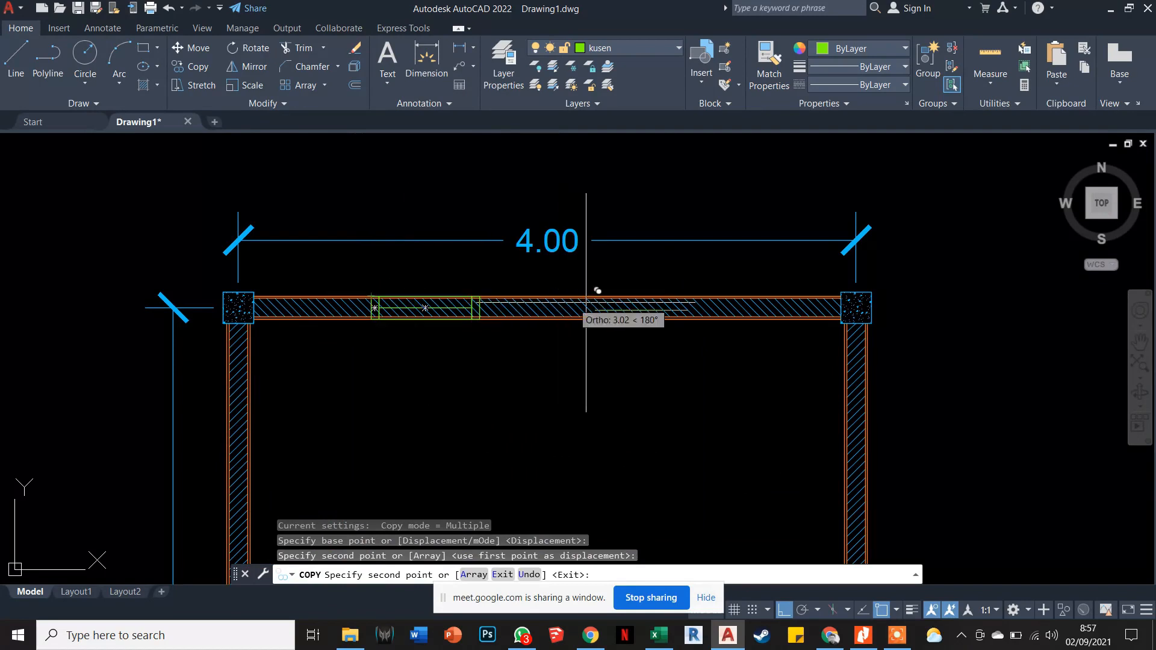
pyautogui.click(532, 298)
pyautogui.press('Escape')
pyautogui.press('Escape')
pyautogui.press('Escape')
pyautogui.press('Escape')
pyautogui.scroll(2, 546, 301)
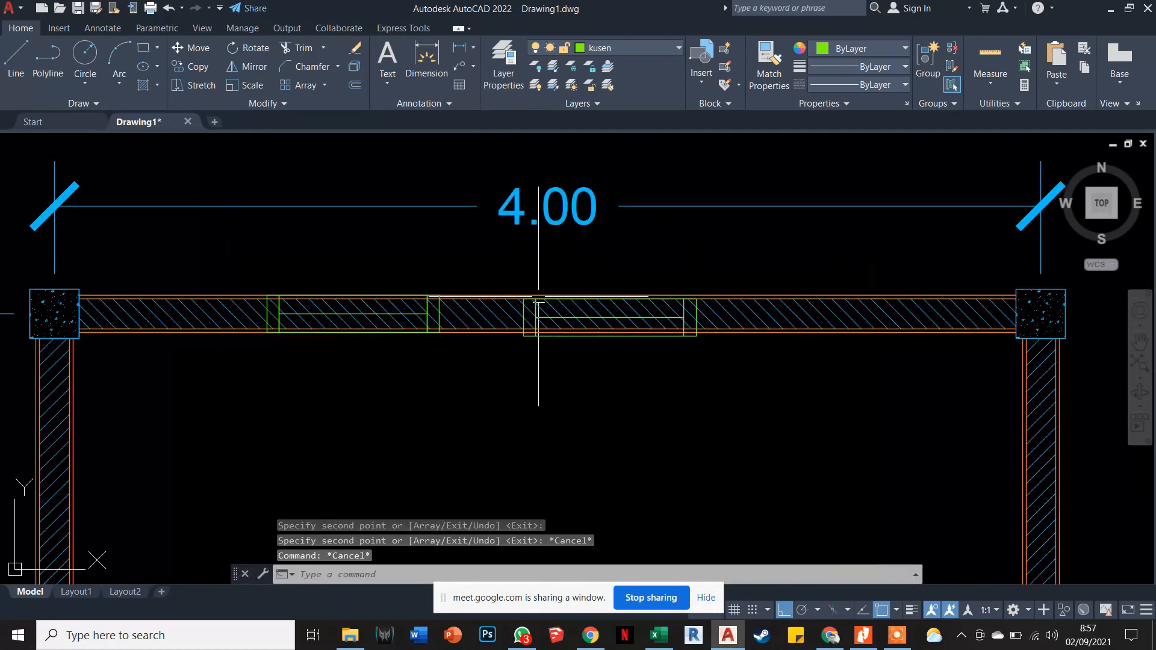
# Move the second window in the top wall vertically so it lines up with the wall's faces.
pyautogui.write('m')
pyautogui.press('Return')
pyautogui.click(498, 259)
pyautogui.click(694, 335)
pyautogui.scroll(3, 695, 335)
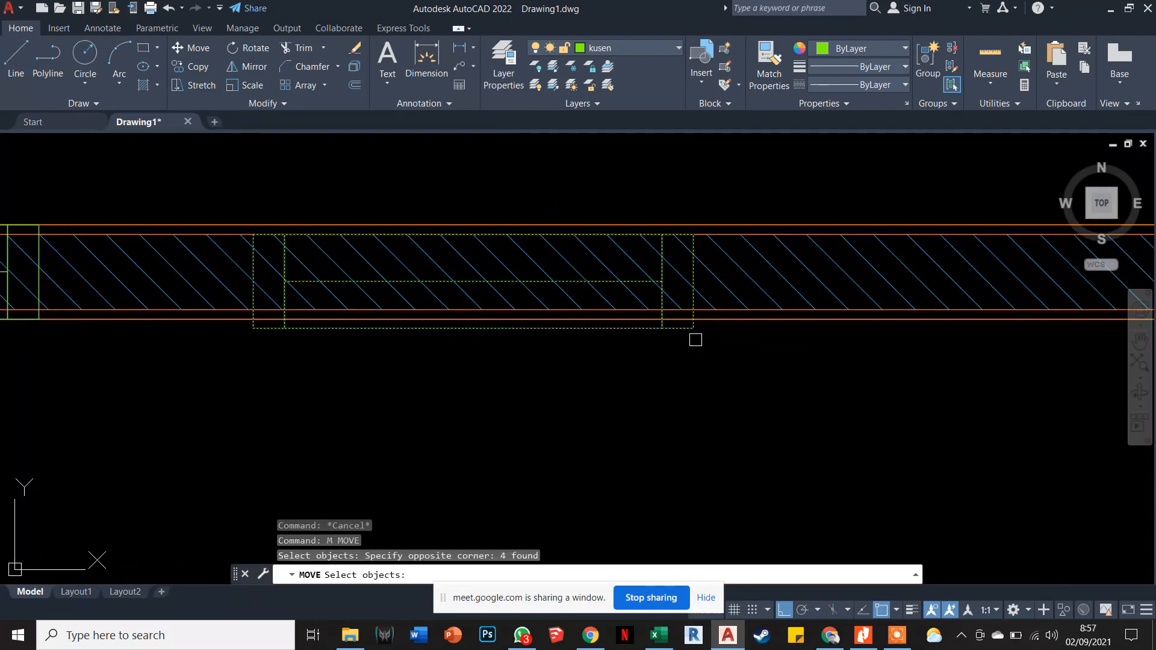
pyautogui.press('Return')
pyautogui.click(620, 319)
pyautogui.press('Escape')
pyautogui.scroll(-4, 632, 328)
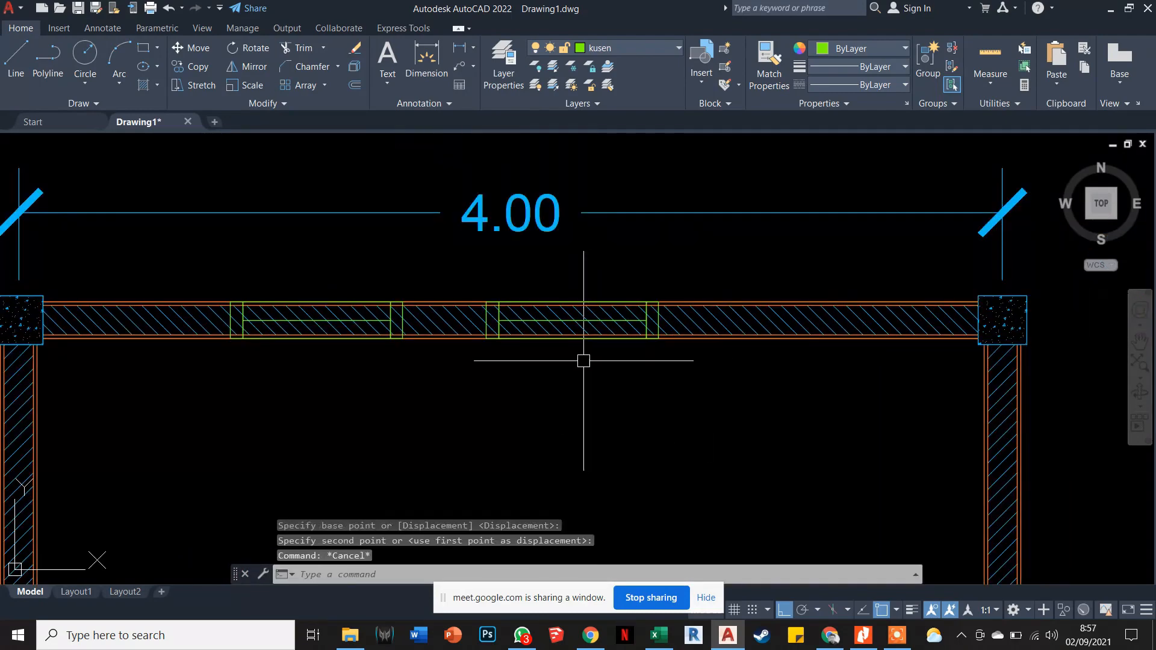
# Copy the second window horizontally to the right along the top wall as a third window.
pyautogui.press('Escape')
pyautogui.write('co')
pyautogui.press('Return')
pyautogui.click(464, 277)
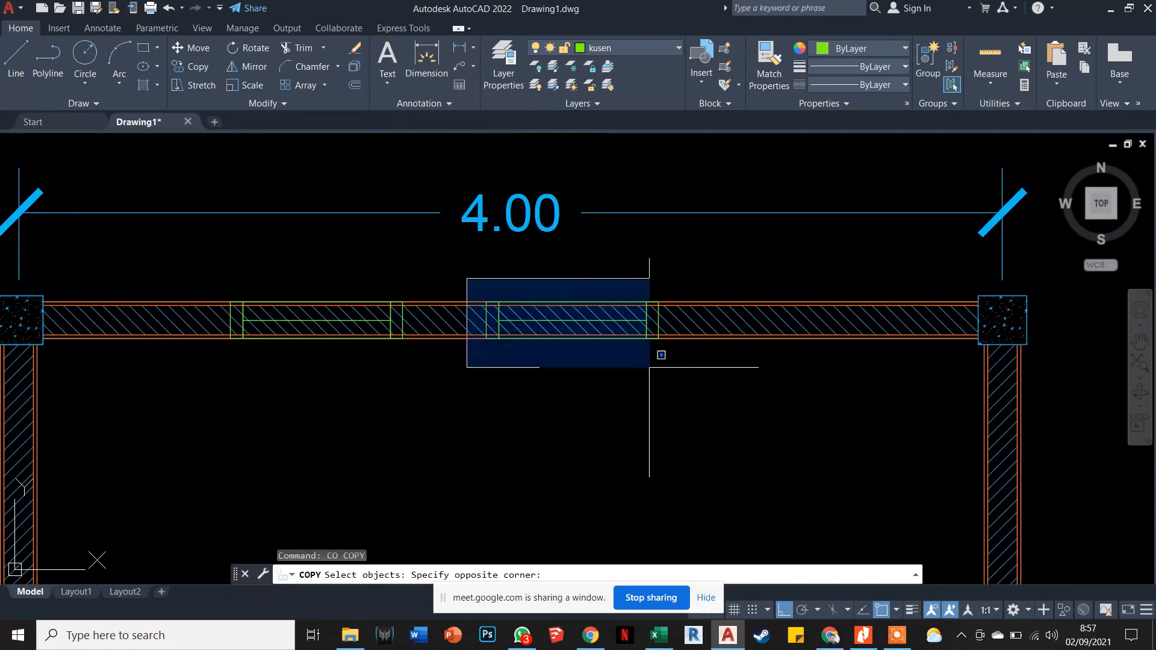
pyautogui.click(660, 348)
pyautogui.press('Return')
pyautogui.click(608, 402)
pyautogui.click(853, 429)
pyautogui.scroll(-2, 787, 425)
pyautogui.press('Escape')
pyautogui.press('Escape')
pyautogui.press('Escape')
pyautogui.press('Escape')
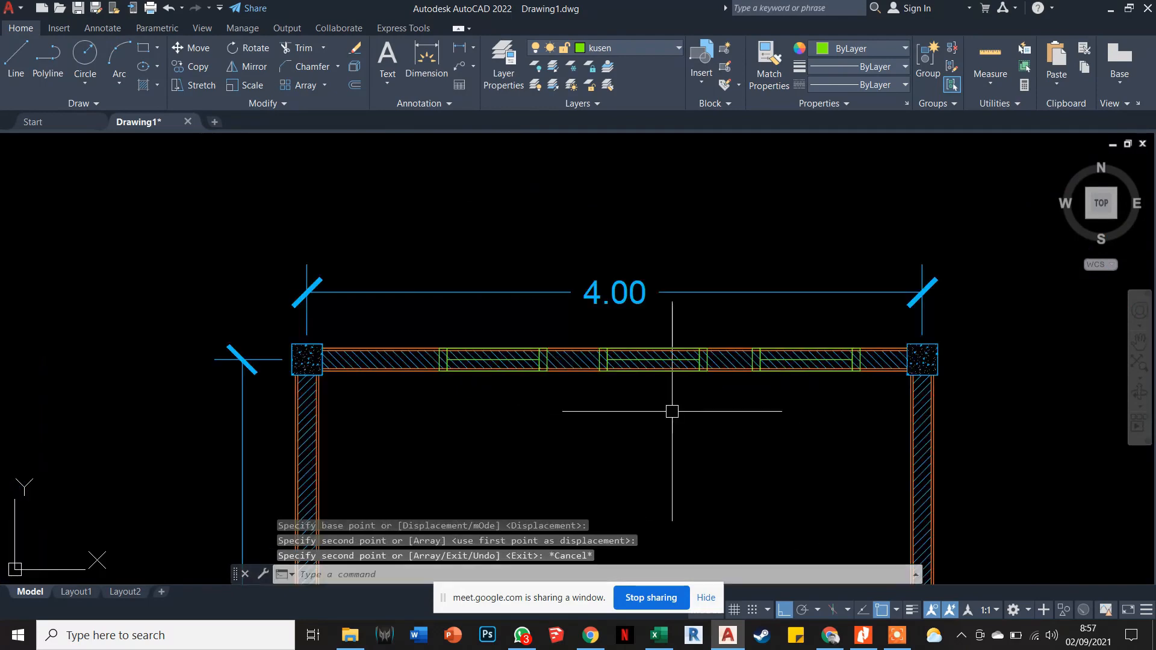
# Move all three windows together slightly to the left along the top wall.
pyautogui.write('m')
pyautogui.press('Return')
pyautogui.click(421, 331)
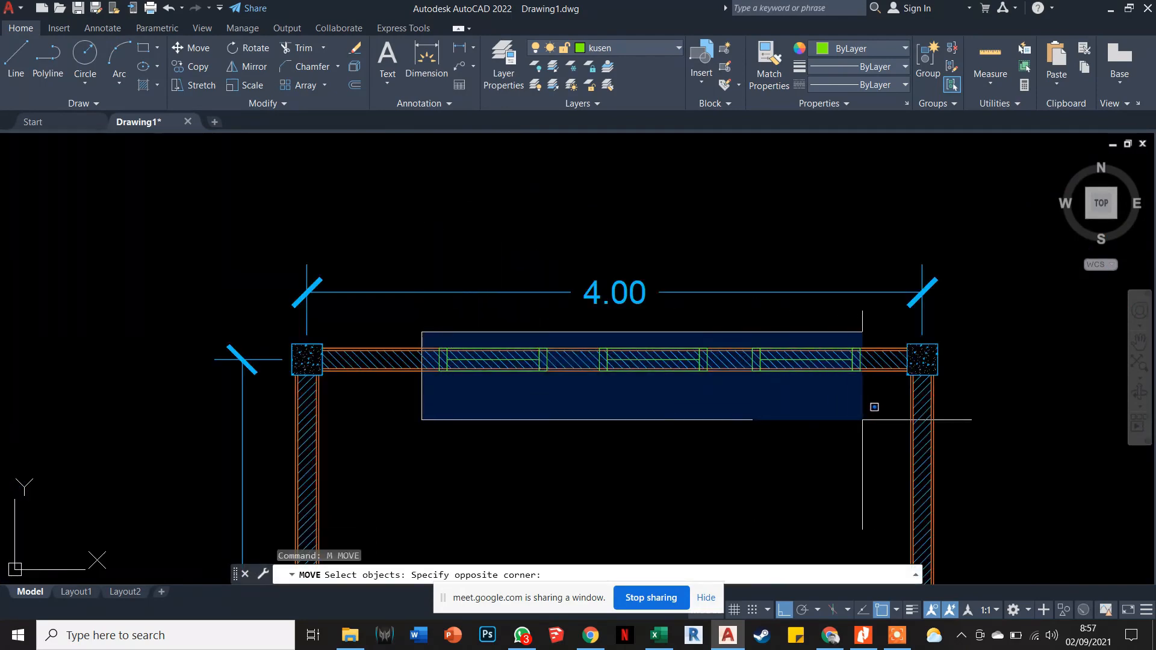
pyautogui.click(867, 420)
pyautogui.press('Return')
pyautogui.click(797, 438)
pyautogui.click(784, 438)
pyautogui.scroll(-3, 689, 419)
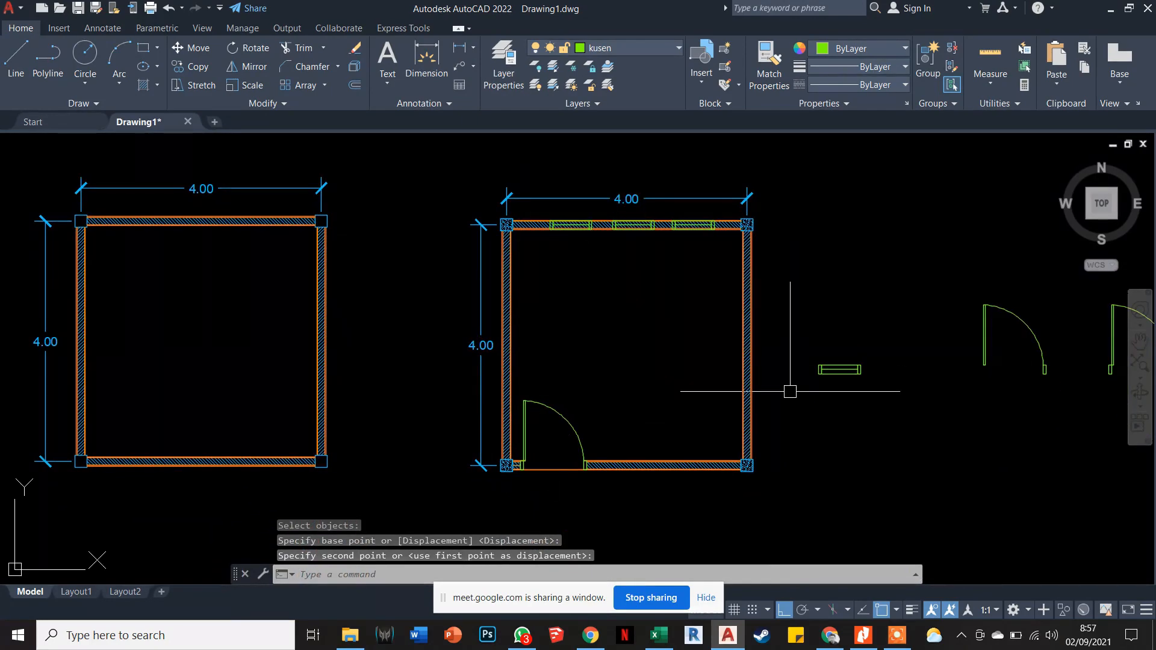
pyautogui.scroll(10, 547, 217)
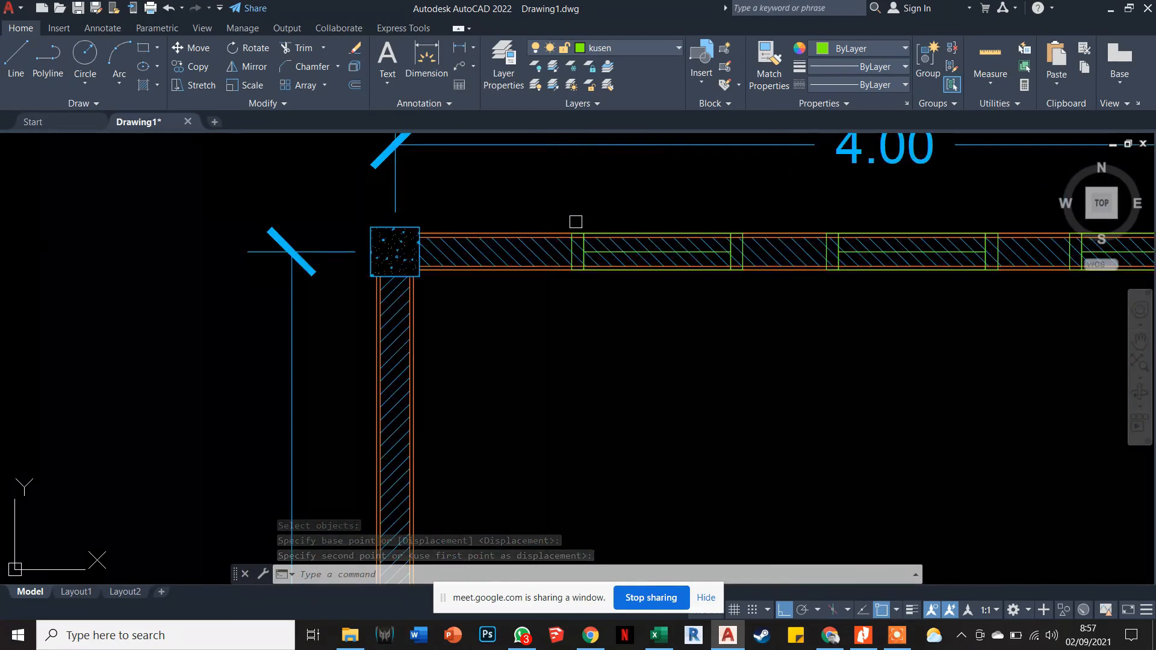
# Trim the hatch out of the first window in the top wall and the inner wall lines out of its opening and left post.
pyautogui.press('Escape')
pyautogui.press('Escape')
pyautogui.write('tr')
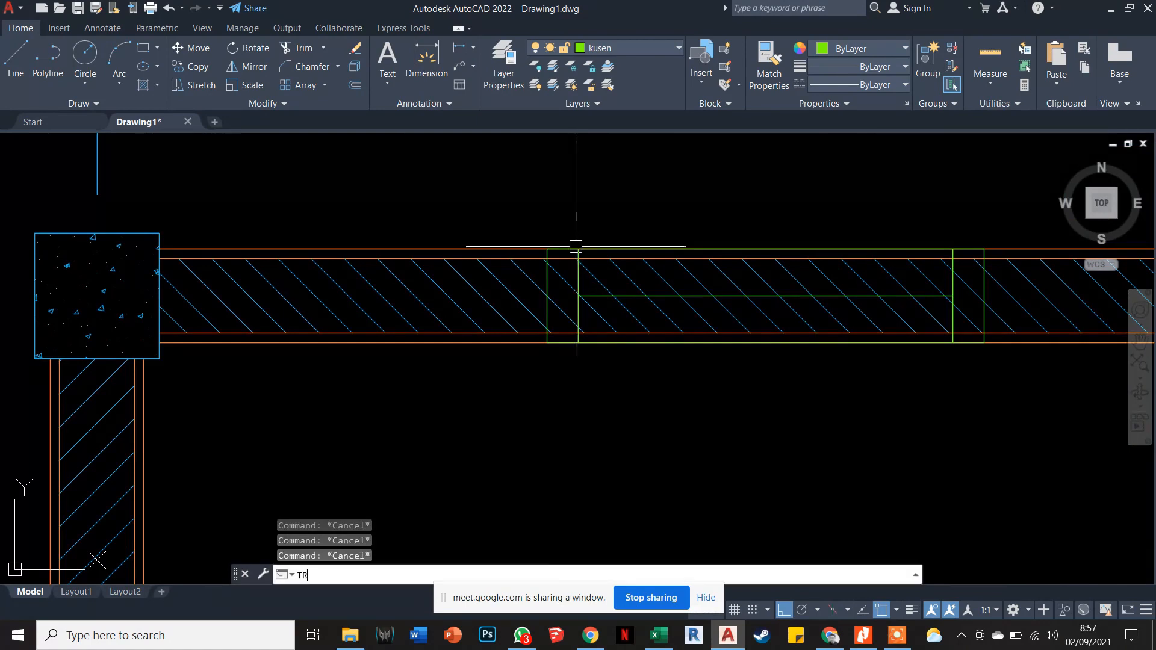
pyautogui.press('Return')
pyautogui.scroll(4, 595, 261)
pyautogui.click(562, 279)
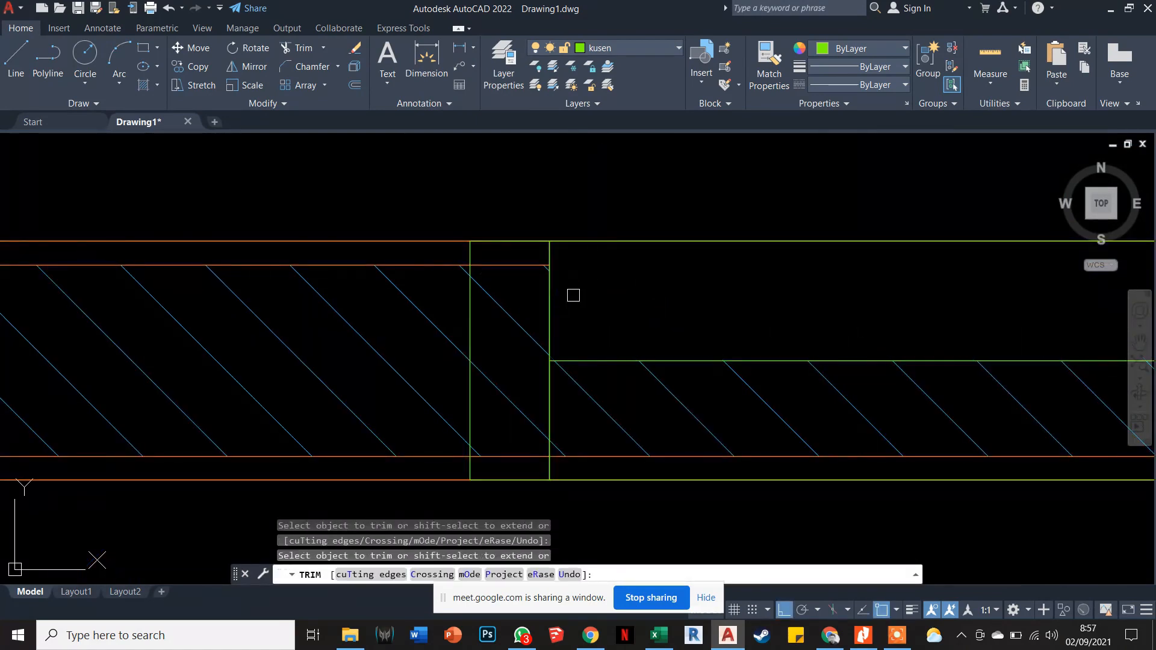
pyautogui.click(665, 396)
pyautogui.click(542, 422)
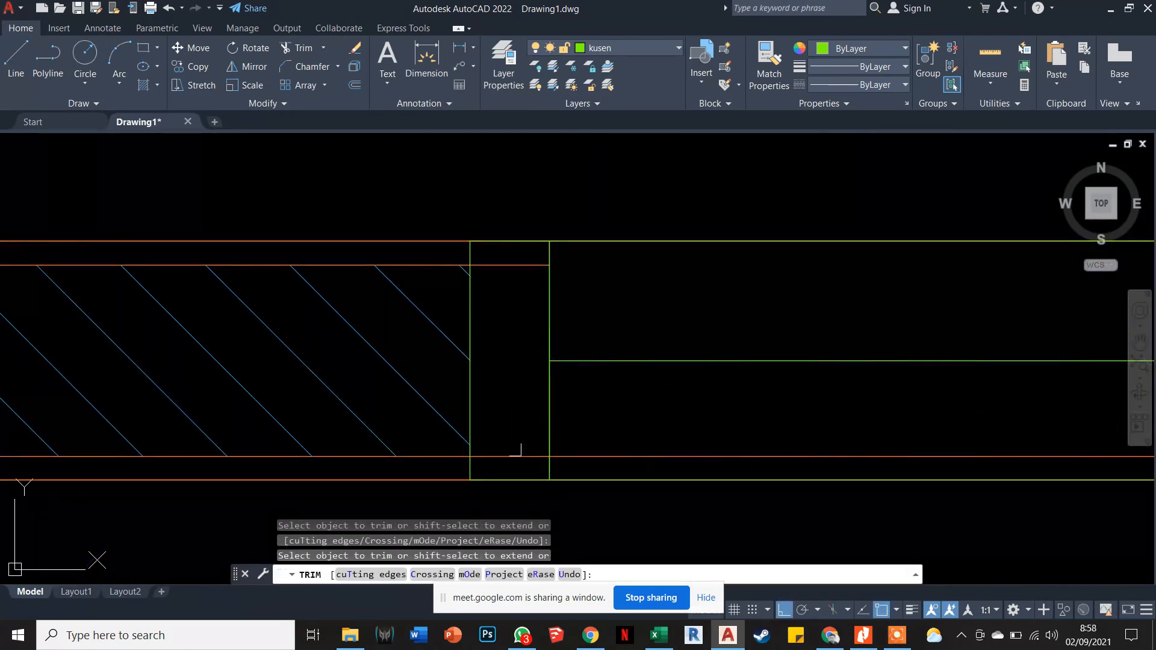
pyautogui.click(635, 457)
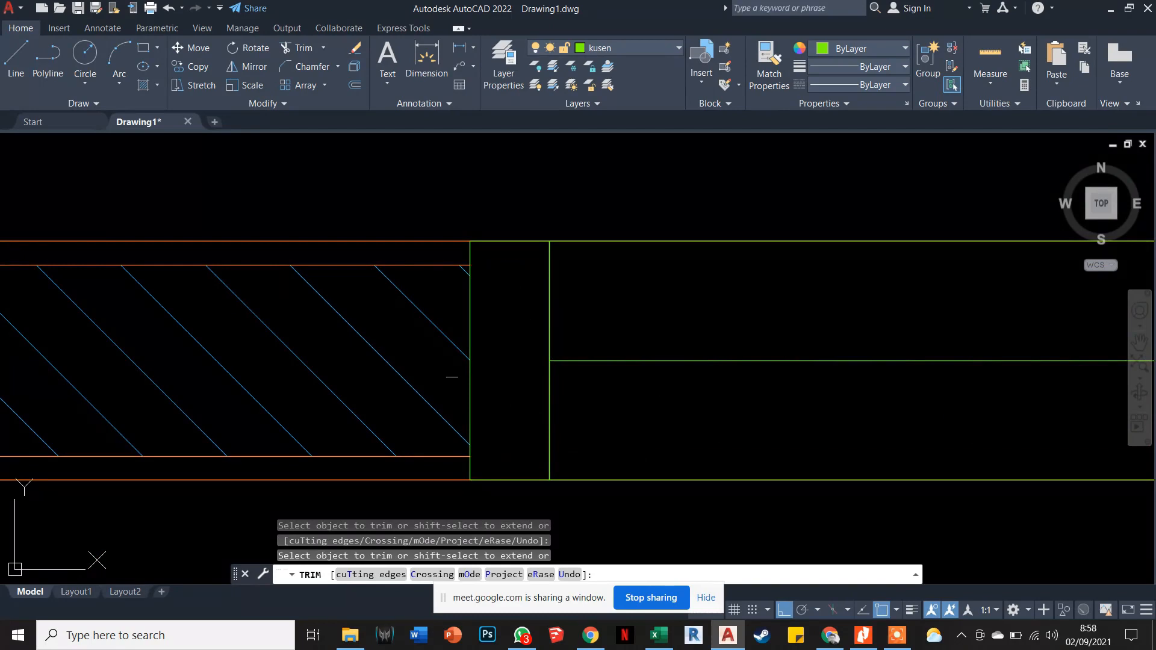
# Trim the inner wall lines out of the first window's right post.
pyautogui.scroll(-2, 452, 379)
pyautogui.scroll(2, 843, 368)
pyautogui.moveTo(881, 327); pyautogui.dragTo(860, 385)
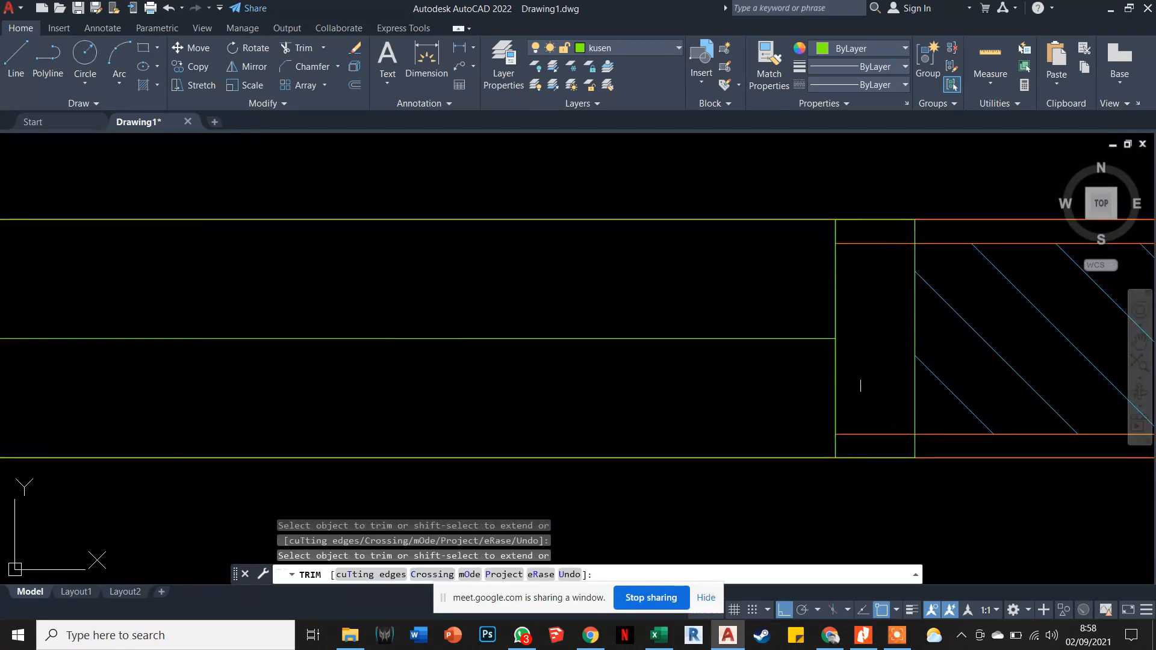
pyautogui.scroll(-3, 870, 237)
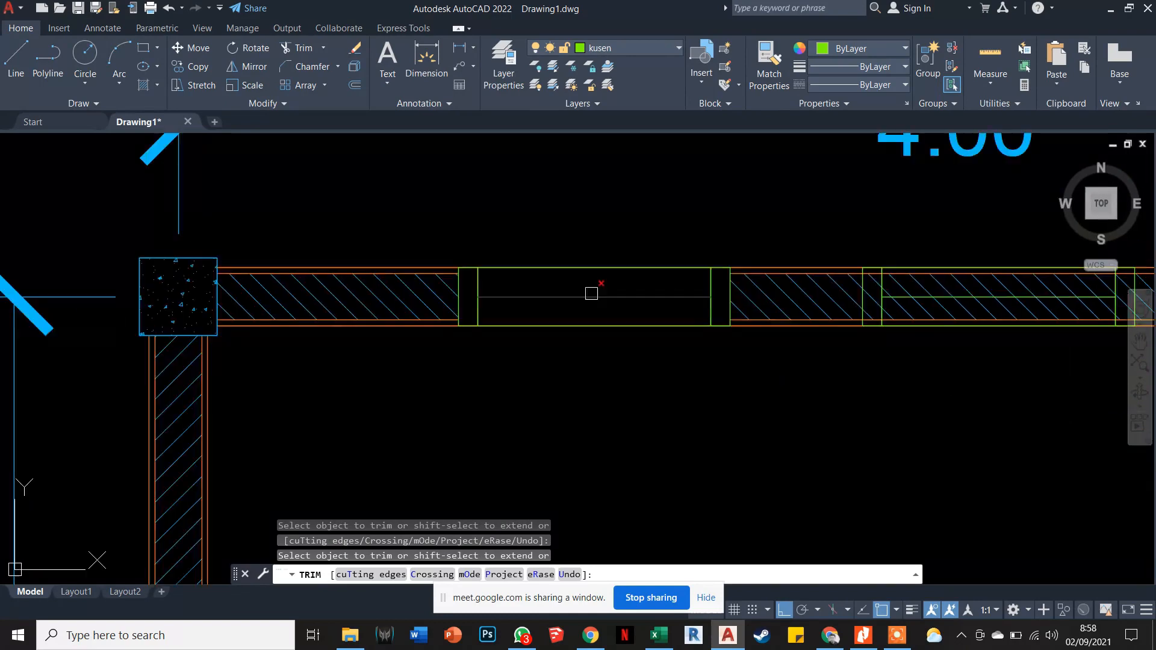
# Trim the hatch out of the second window and the inner wall lines out of its left post and opening.
pyautogui.scroll(3, 732, 289)
pyautogui.click(938, 320)
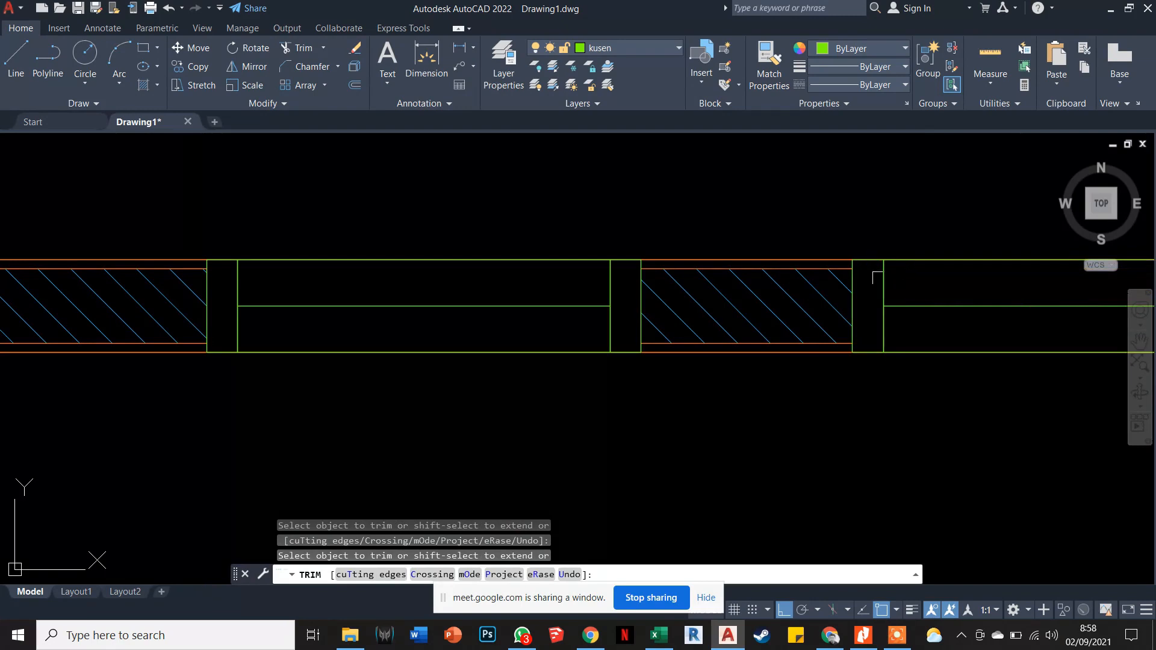
pyautogui.scroll(-4, 877, 278)
pyautogui.scroll(4, 726, 265)
pyautogui.click(726, 259)
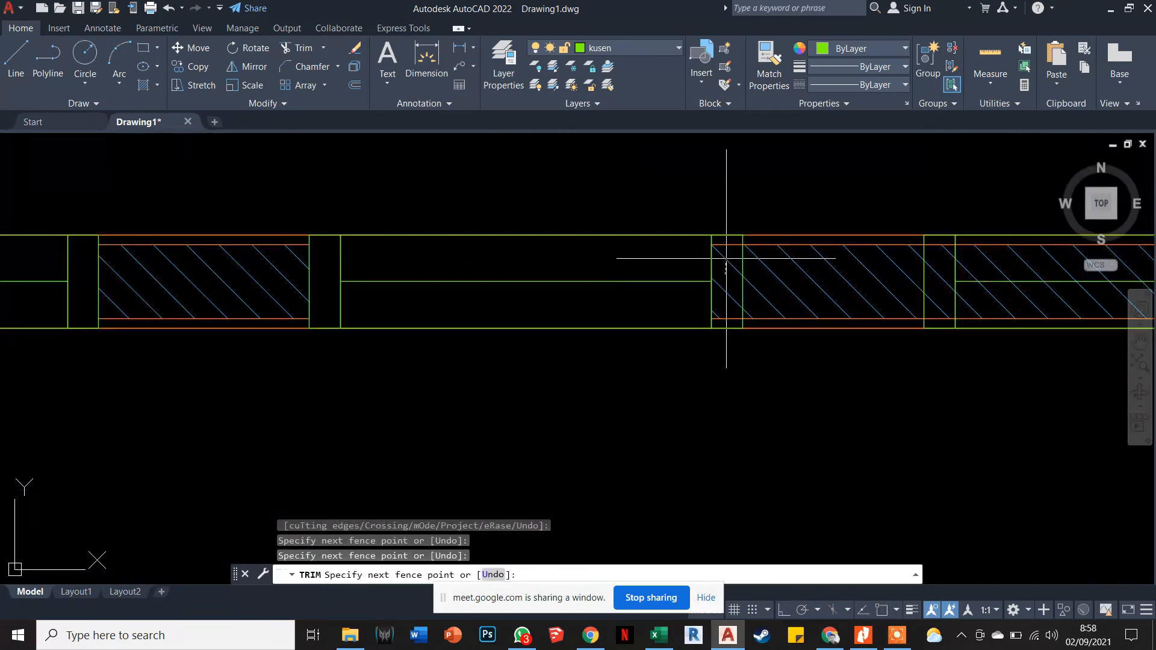
pyautogui.press('Return')
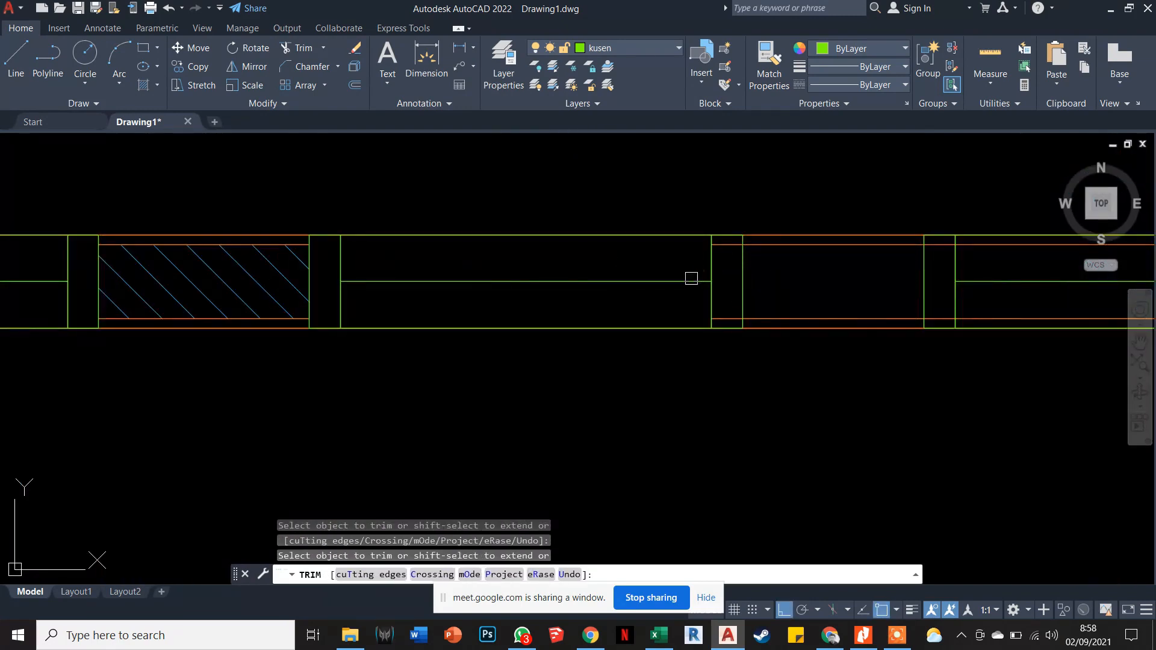
pyautogui.press('Escape')
pyautogui.press('Escape')
pyautogui.press('Escape')
pyautogui.scroll(-4, 665, 288)
pyautogui.scroll(2, 783, 286)
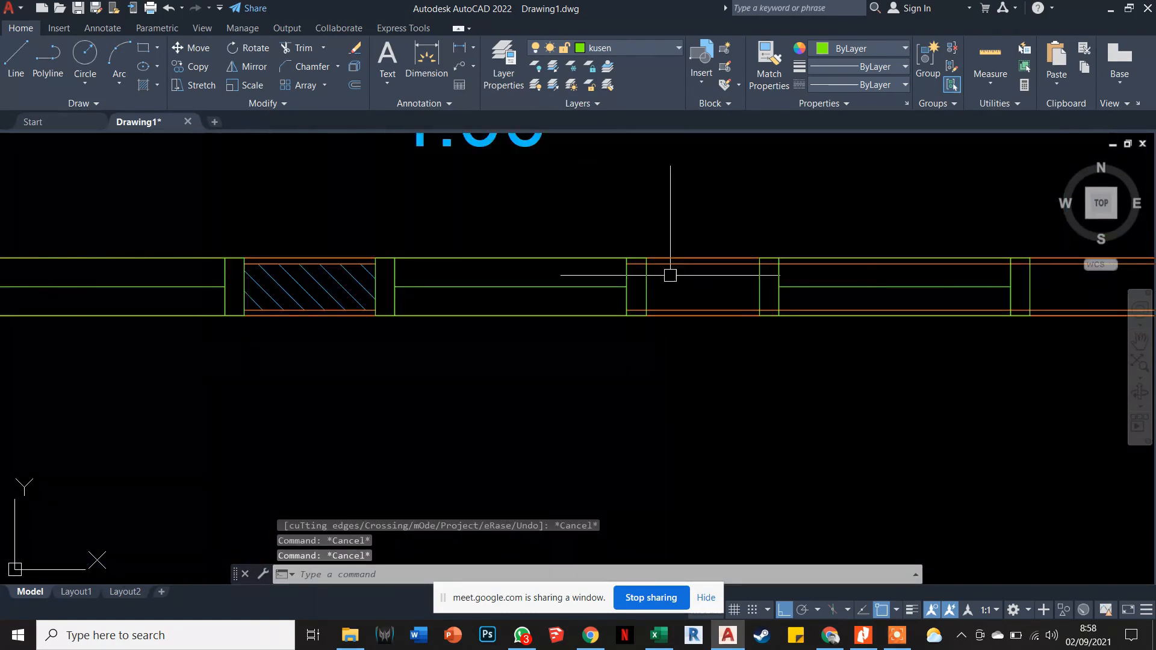
# Trim the two inner wall lines out of the second window's right post.
pyautogui.press('Escape')
pyautogui.write('tr')
pyautogui.press('Return')
pyautogui.scroll(4, 635, 263)
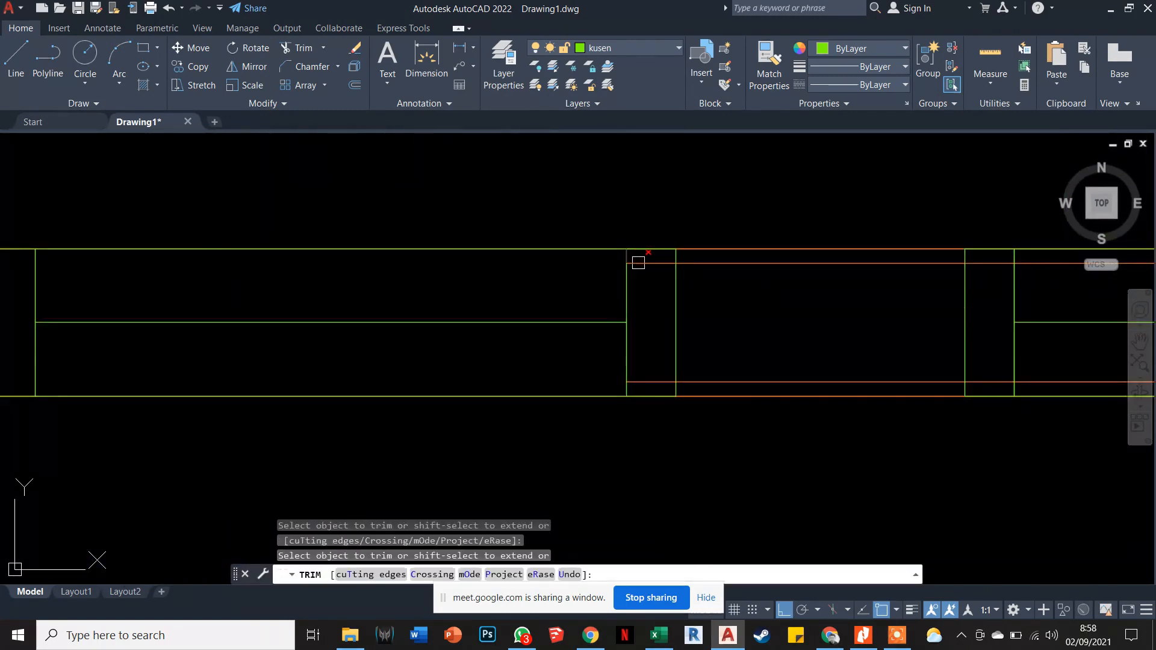
pyautogui.scroll(-4, 651, 381)
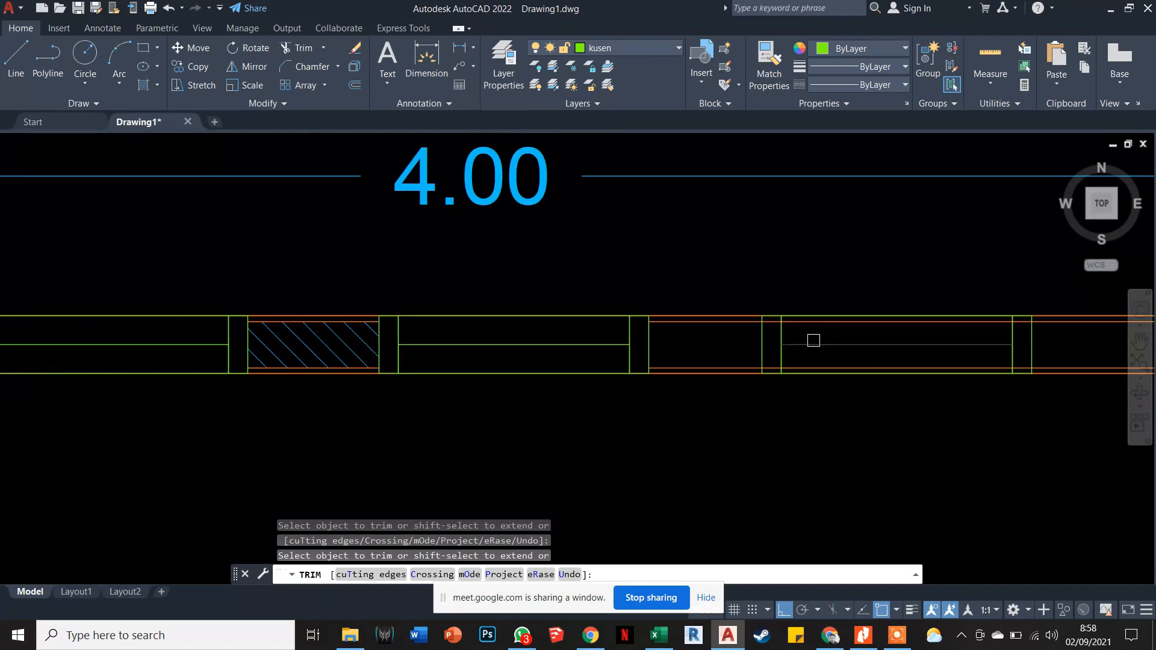
# Trim the inner wall lines out of the third window's left post.
pyautogui.scroll(4, 702, 395)
pyautogui.click(702, 403)
pyautogui.press('Return')
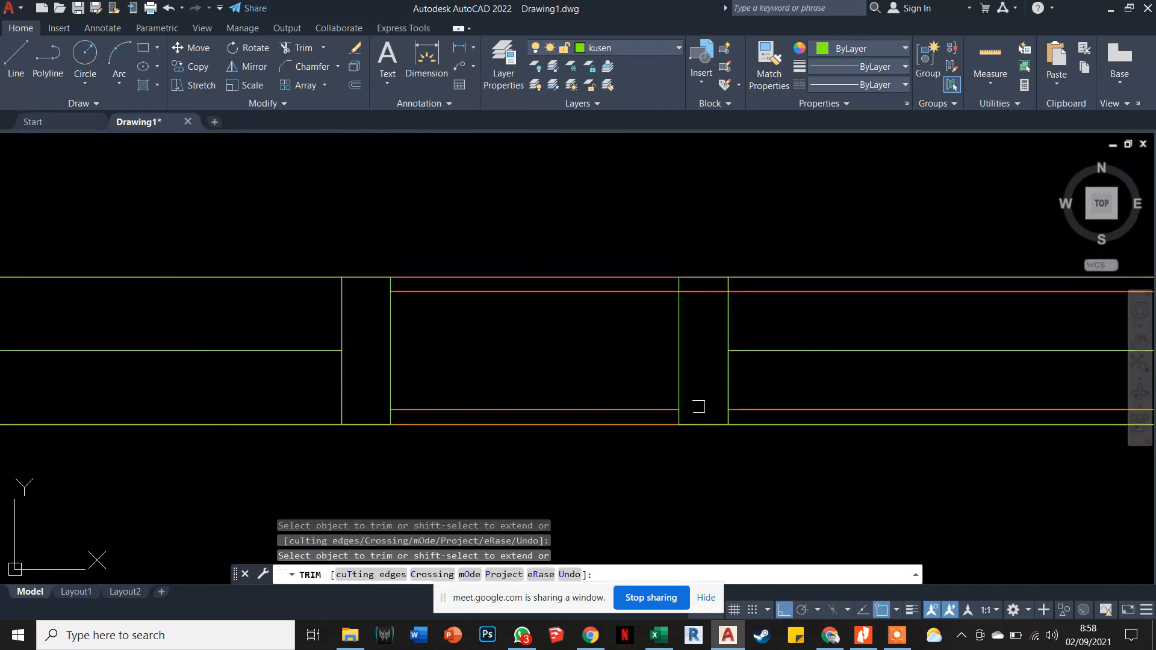
pyautogui.scroll(-5, 590, 291)
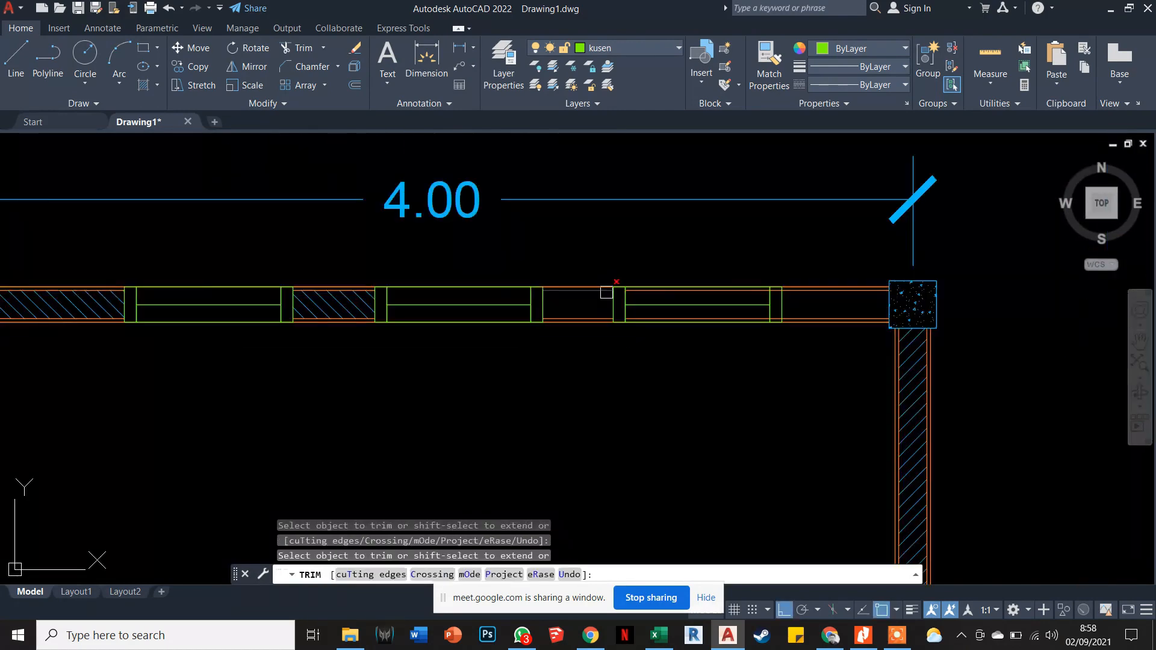
# Clear the inner wall lines from the third window's right post and erase the two line pieces left in its opening.
pyautogui.scroll(4, 779, 285)
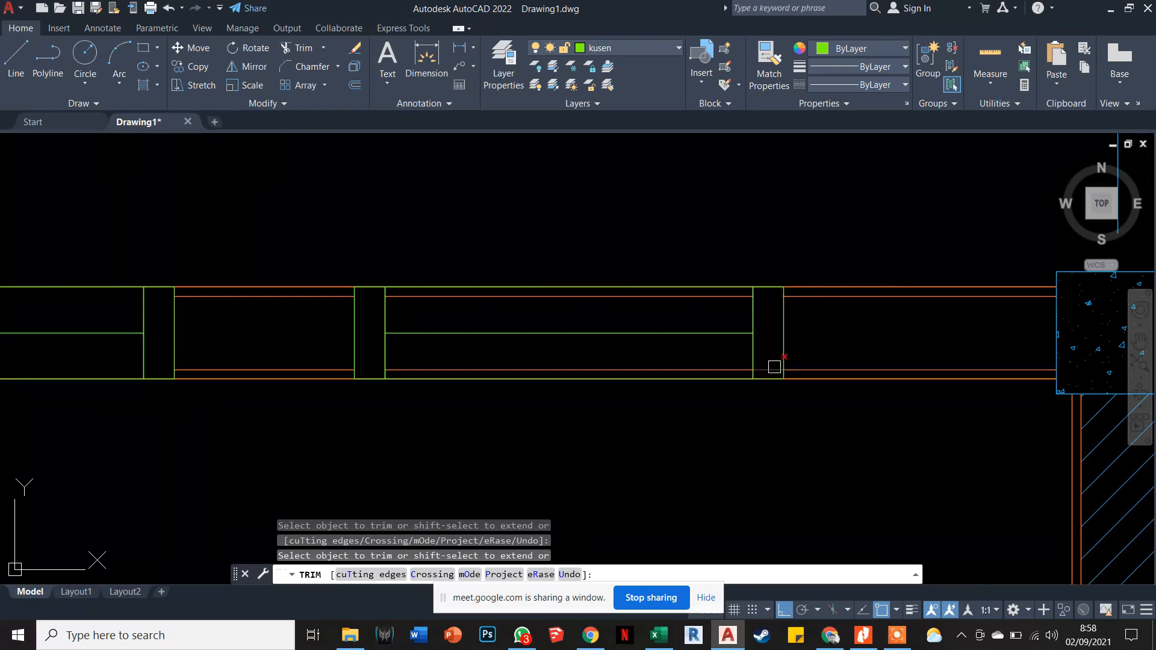
pyautogui.press('Escape')
pyautogui.click(756, 369)
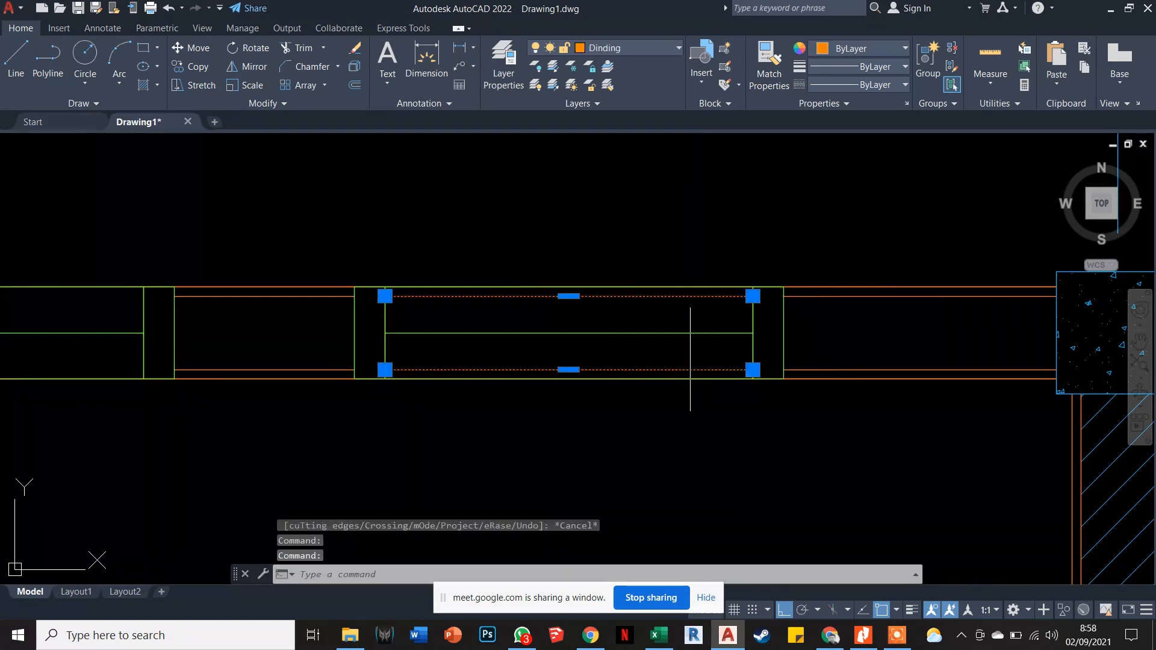
pyautogui.press('Escape')
pyautogui.scroll(-5, 712, 322)
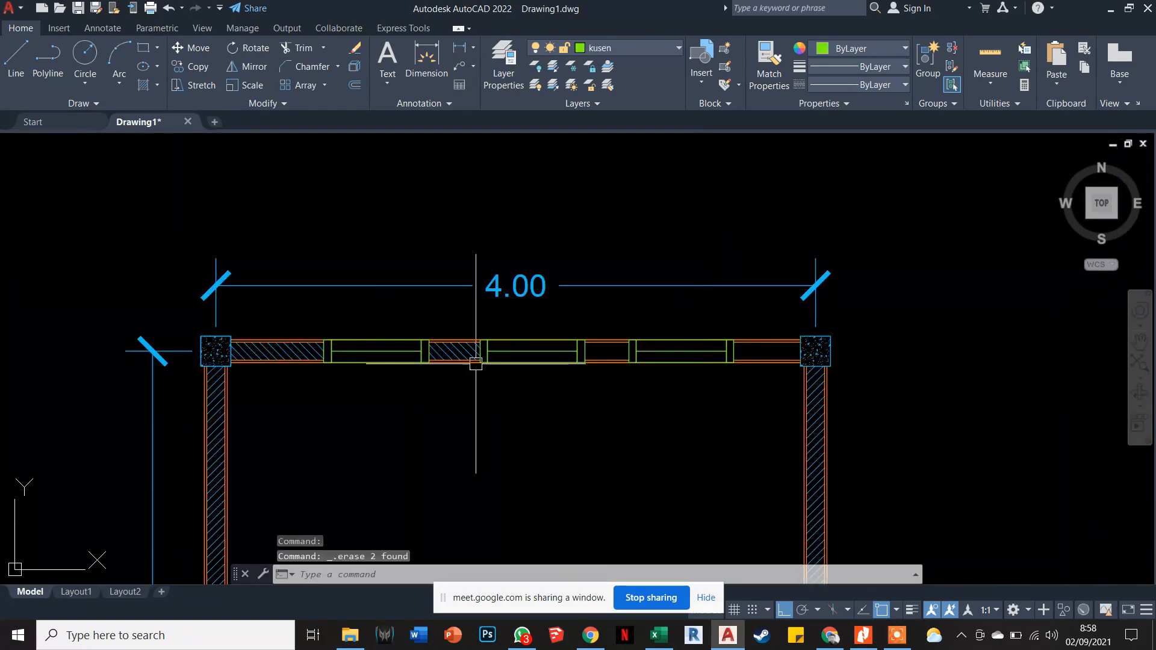
# Hatch the two empty top wall segments on either side of the third window with the SOLID pattern.
pyautogui.press('Escape')
pyautogui.press('Escape')
pyautogui.write('h')
pyautogui.press('Return')
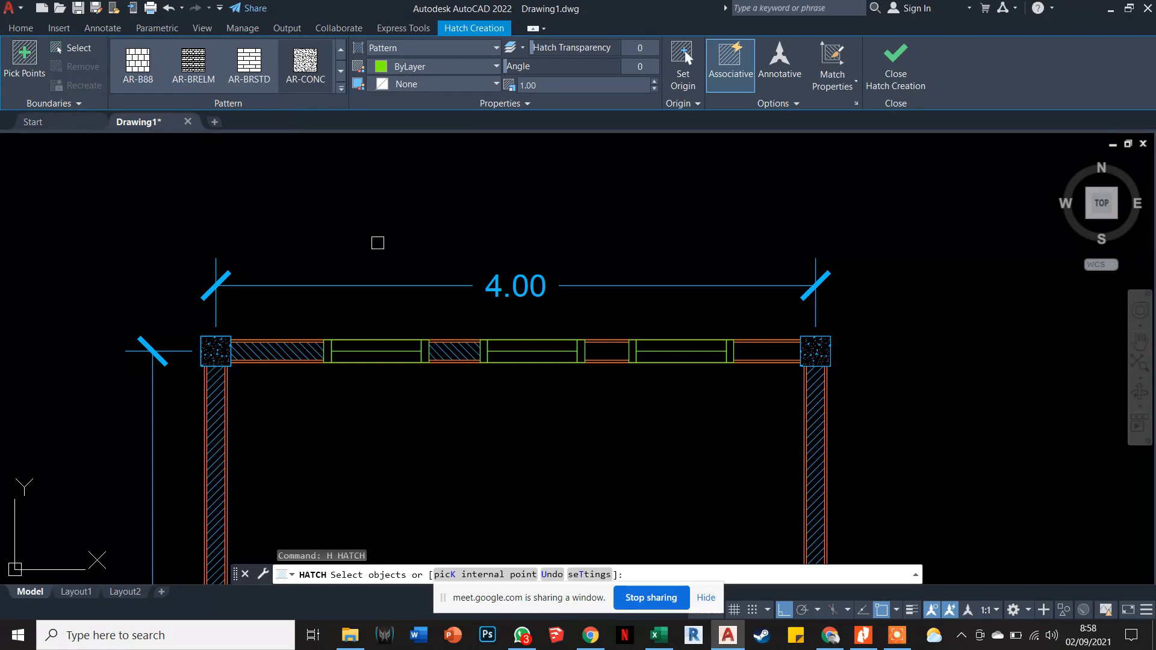
pyautogui.click(341, 71)
pyautogui.click(342, 50)
pyautogui.click(341, 50)
pyautogui.click(341, 51)
pyautogui.click(343, 52)
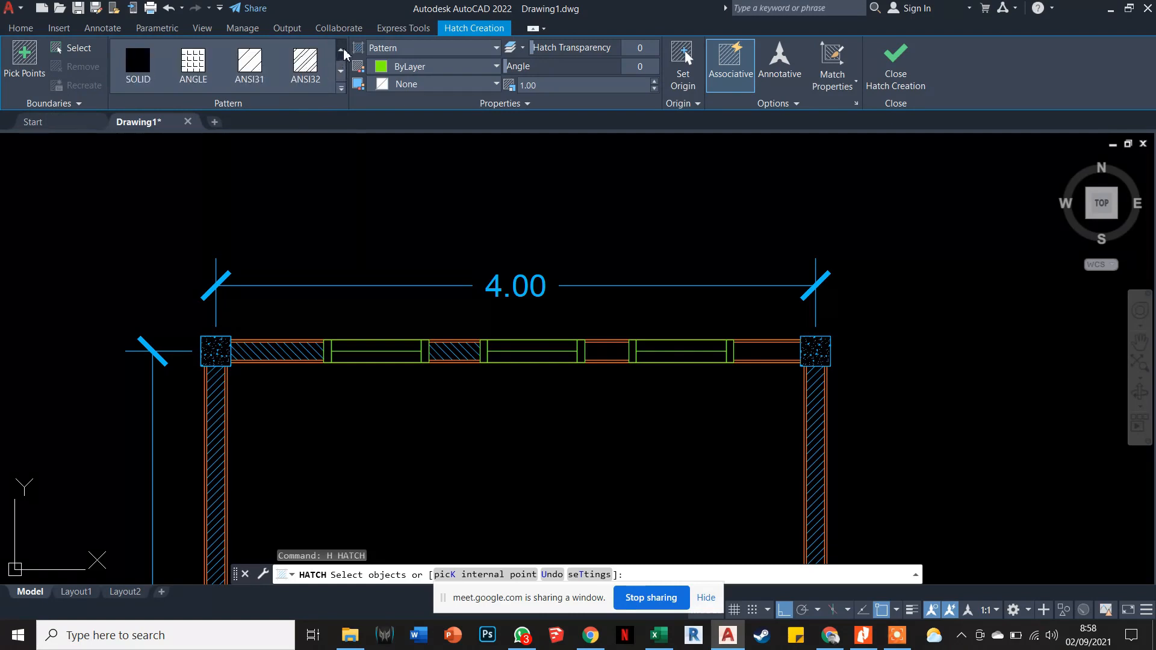
pyautogui.click(138, 63)
pyautogui.click(24, 60)
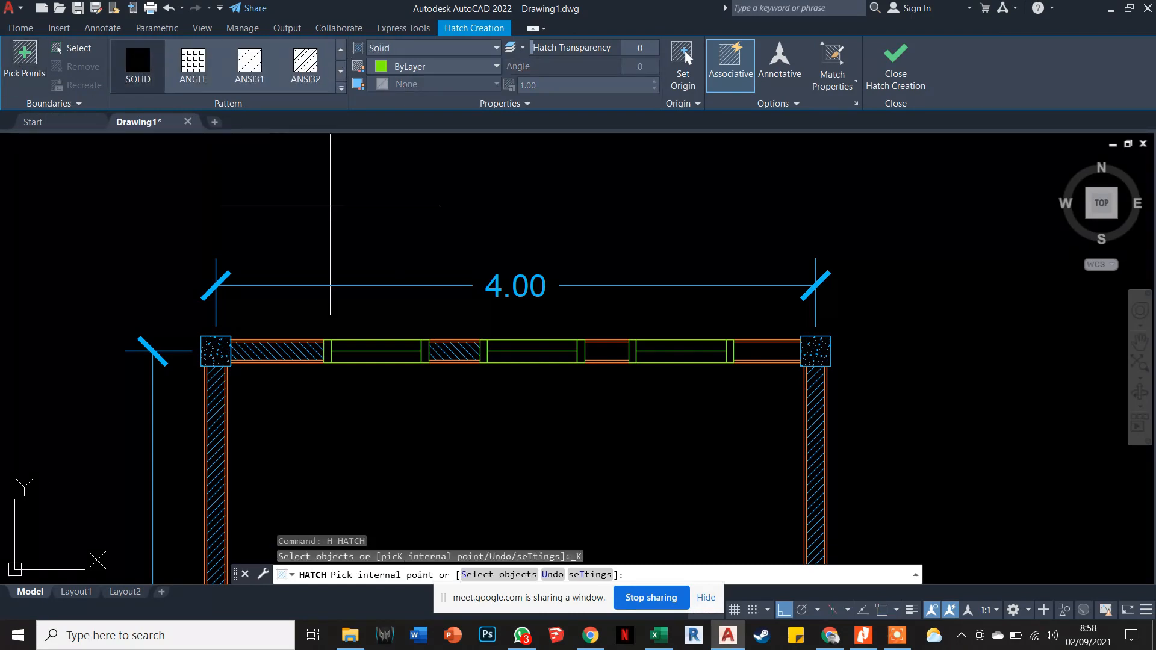
pyautogui.click(601, 350)
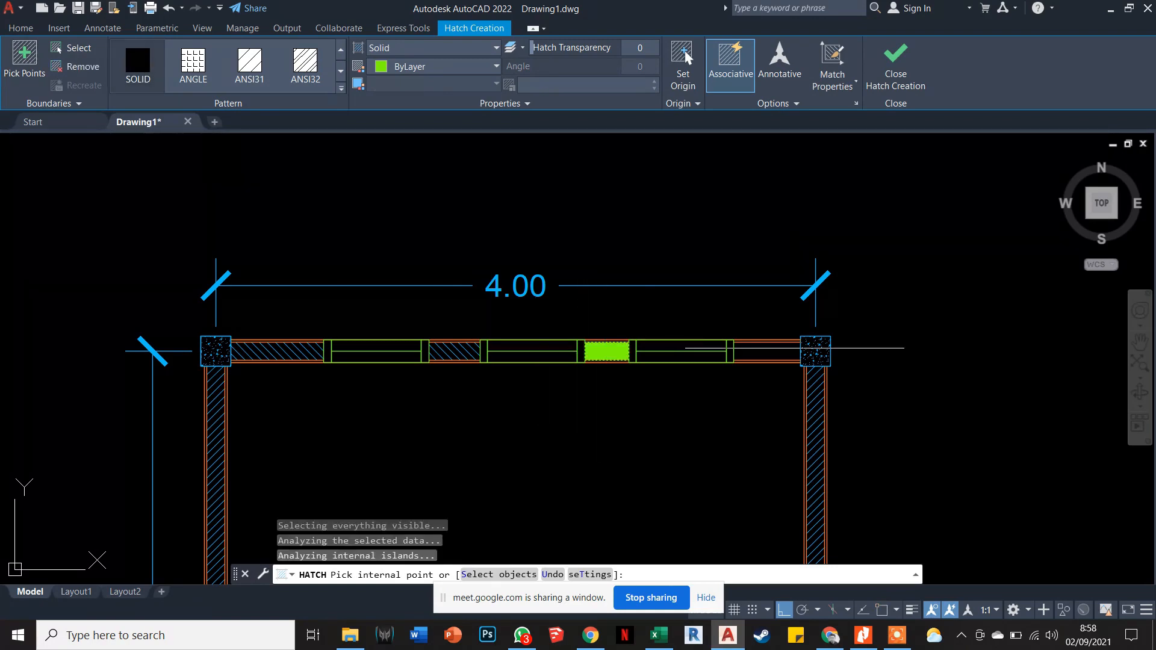
pyautogui.click(779, 349)
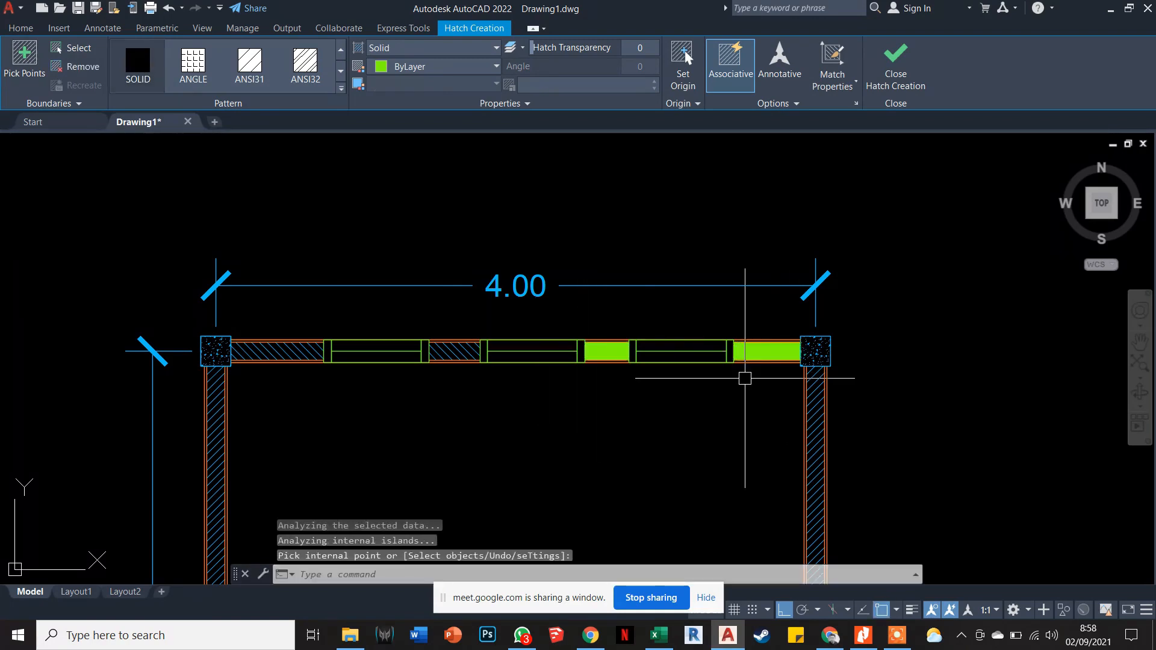
pyautogui.press('Escape')
pyautogui.scroll(4, 498, 365)
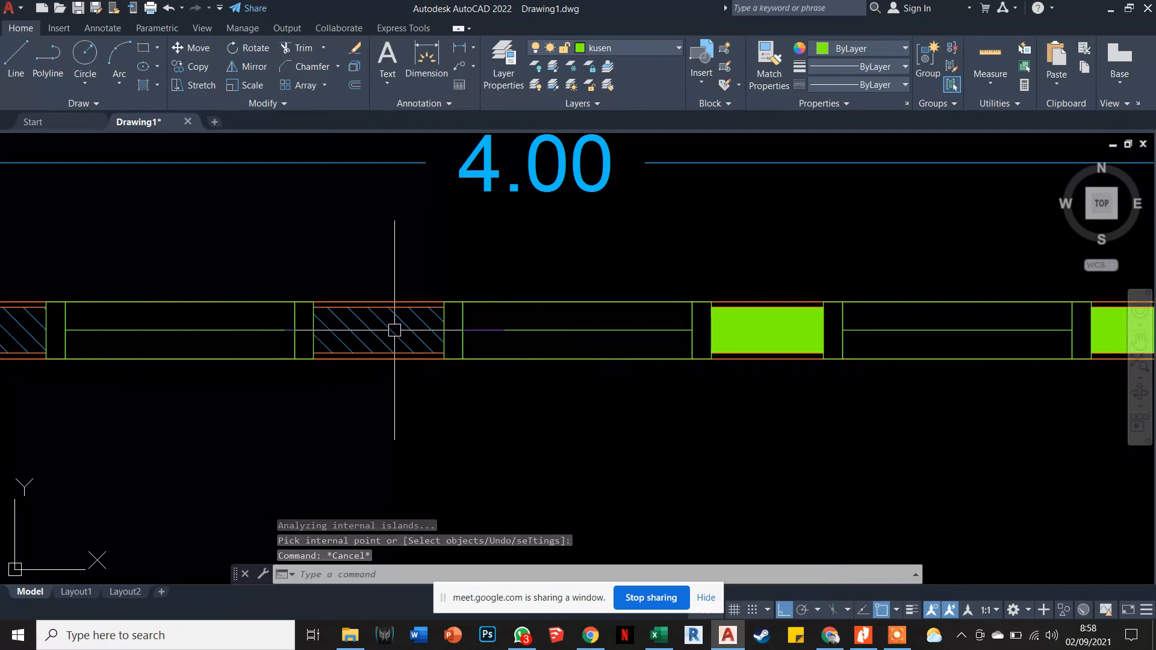
pyautogui.scroll(-2, 395, 330)
pyautogui.scroll(2, 608, 332)
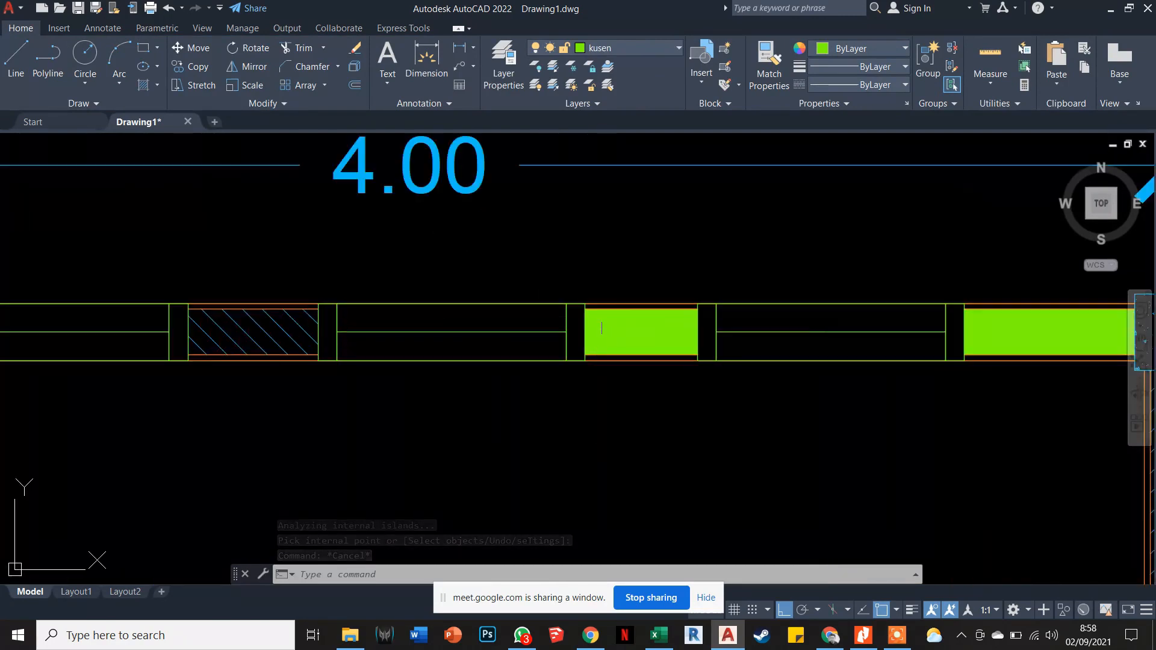
pyautogui.scroll(-2, 611, 337)
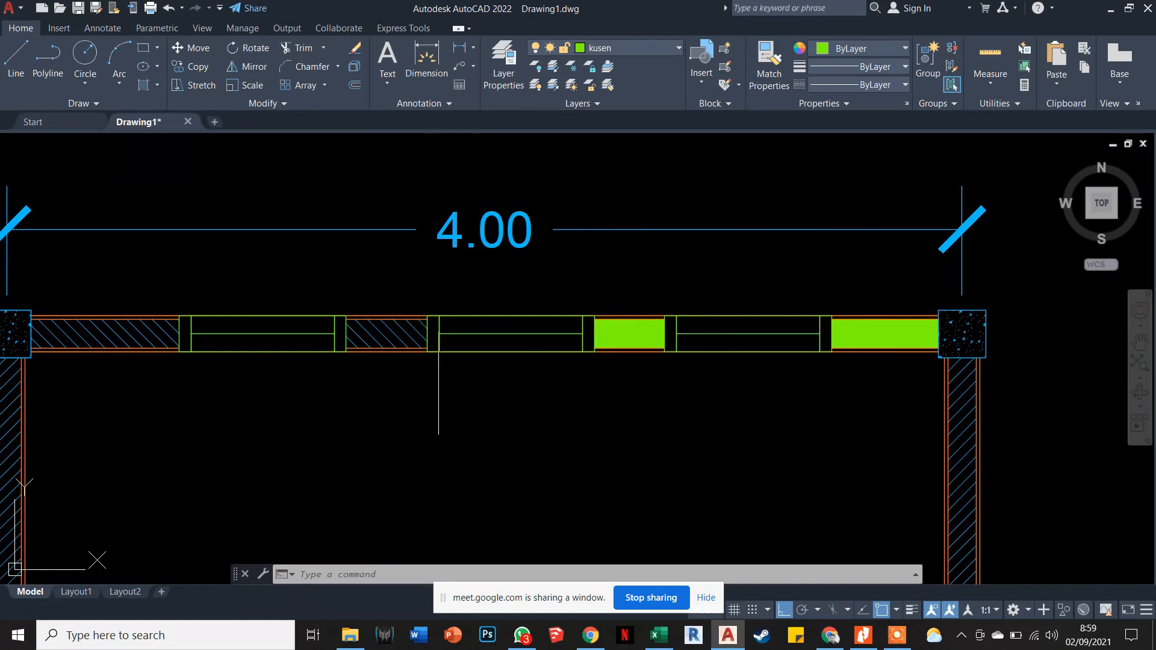
pyautogui.press('Escape')
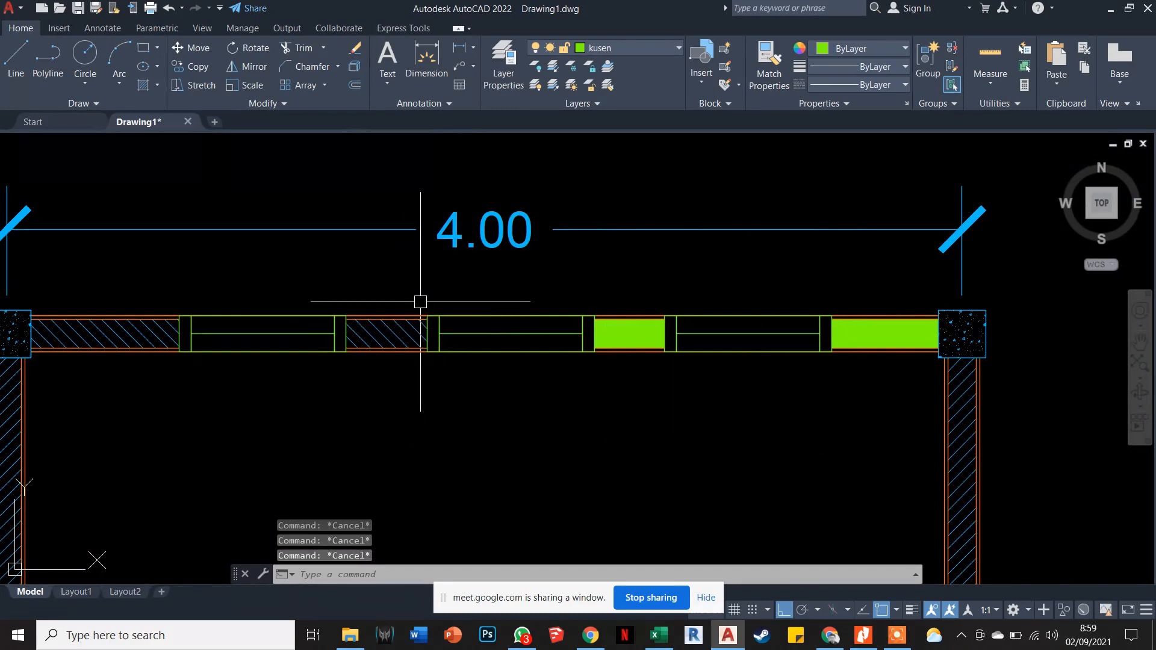
pyautogui.write('MA')
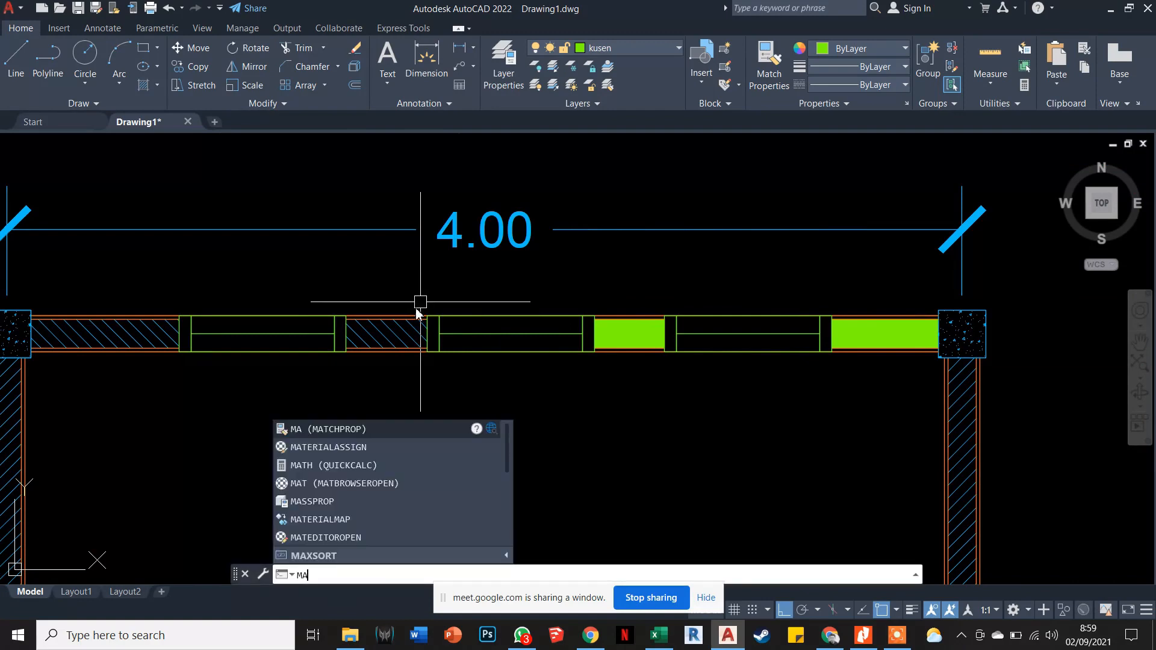
pyautogui.click(345, 429)
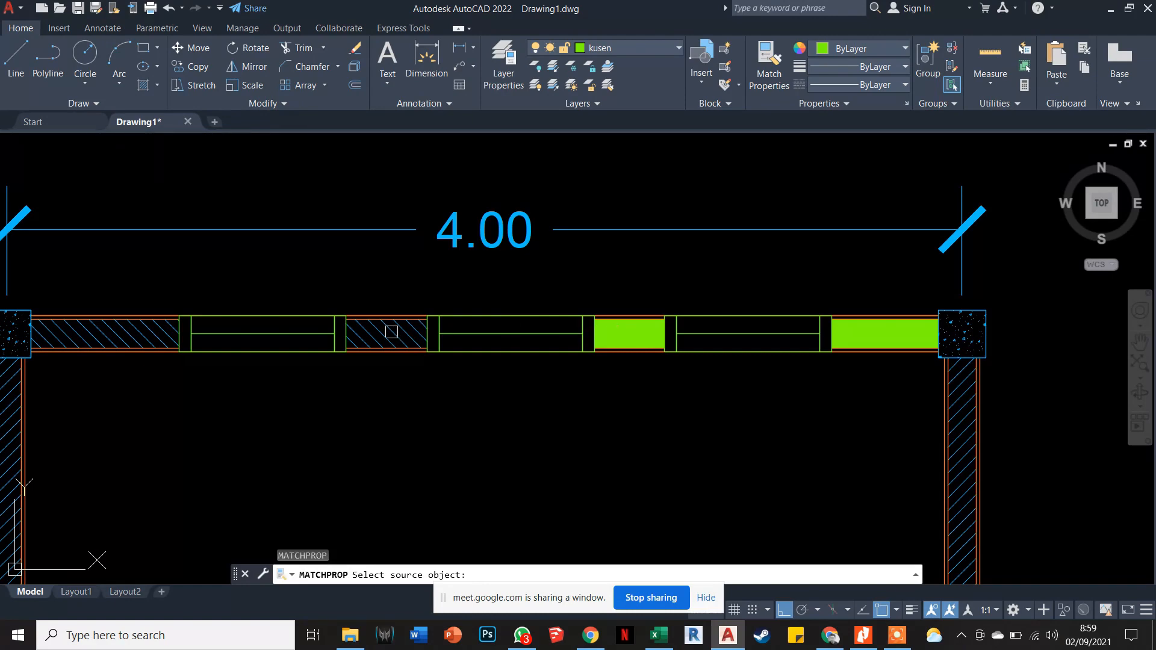
pyautogui.press('Escape')
pyautogui.press('Escape')
# Match the properties of the diagonal hatch between the first and second windows onto the solid hatch in the top wall.
pyautogui.write('ma')
pyautogui.press('Return')
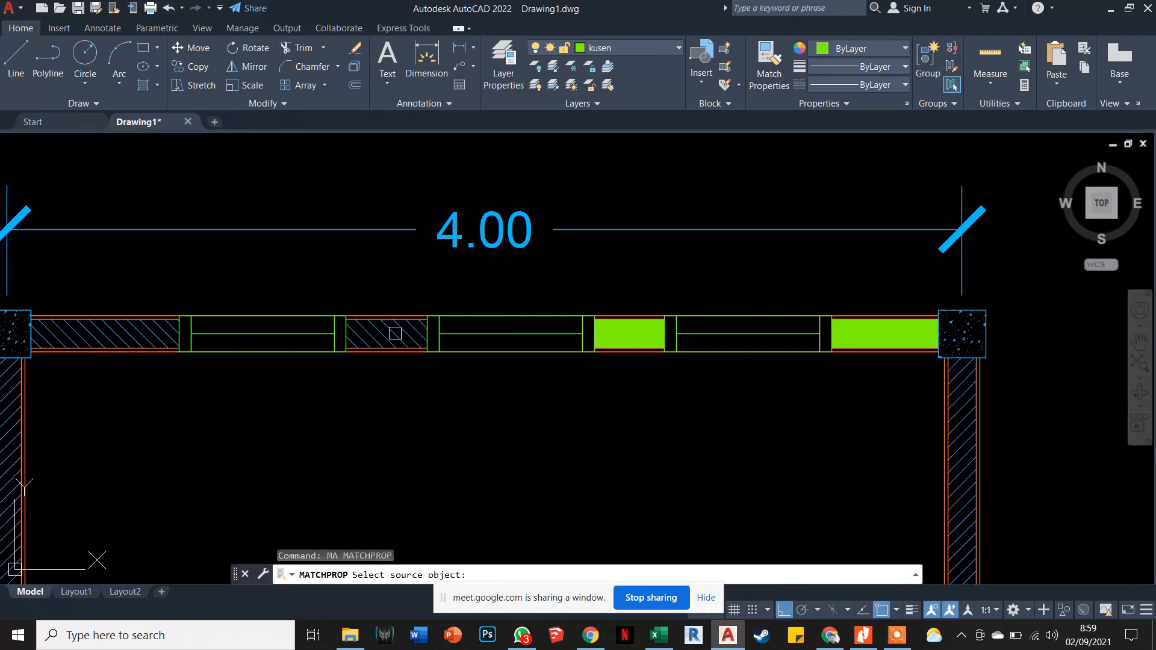
pyautogui.click(395, 334)
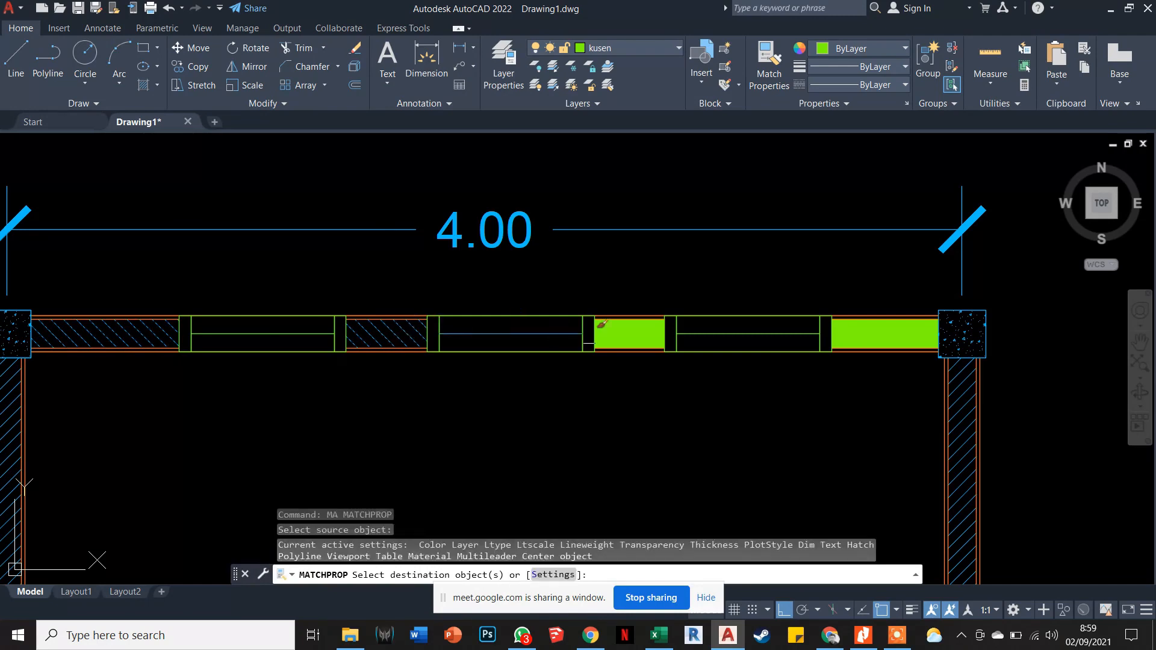
pyautogui.click(608, 339)
pyautogui.scroll(-5, 612, 328)
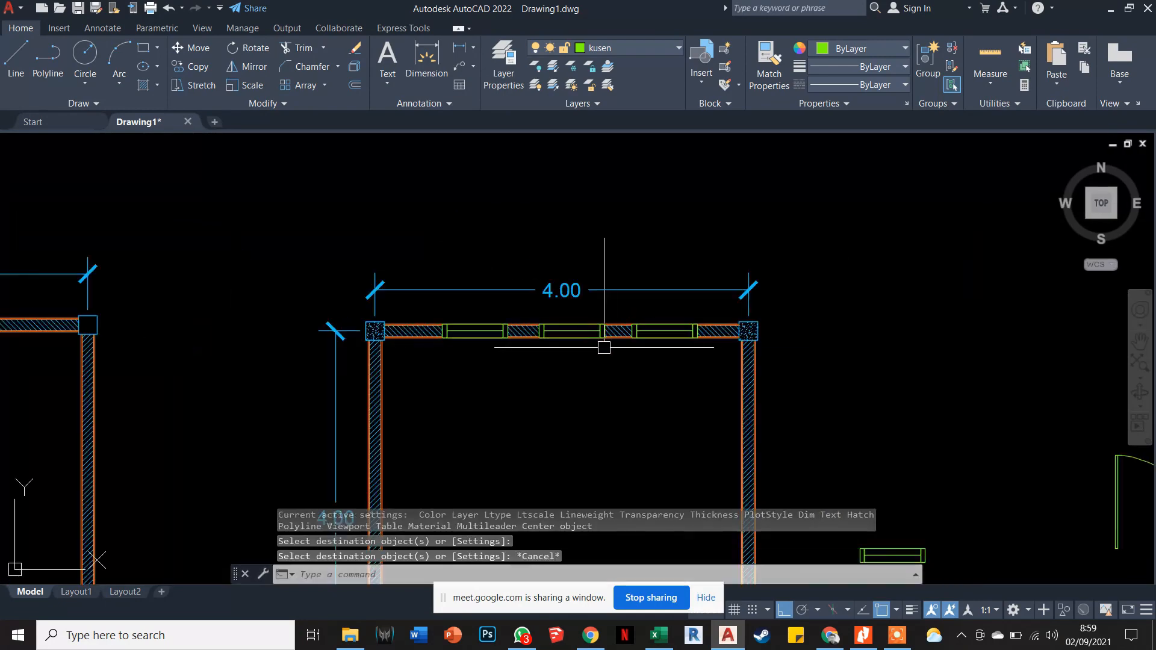
pyautogui.press('Escape')
pyautogui.press('Escape')
# Start a multiline text box in the middle of the room with the three windows.
pyautogui.scroll(3, 635, 297)
pyautogui.scroll(-4, 651, 274)
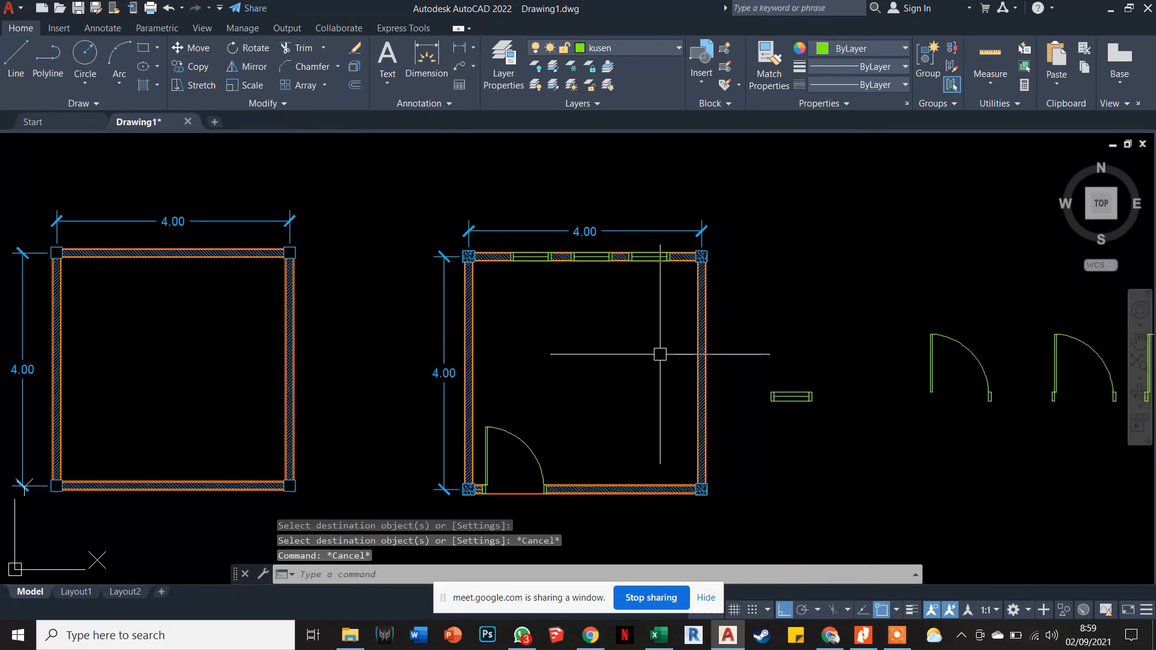
pyautogui.press('Escape')
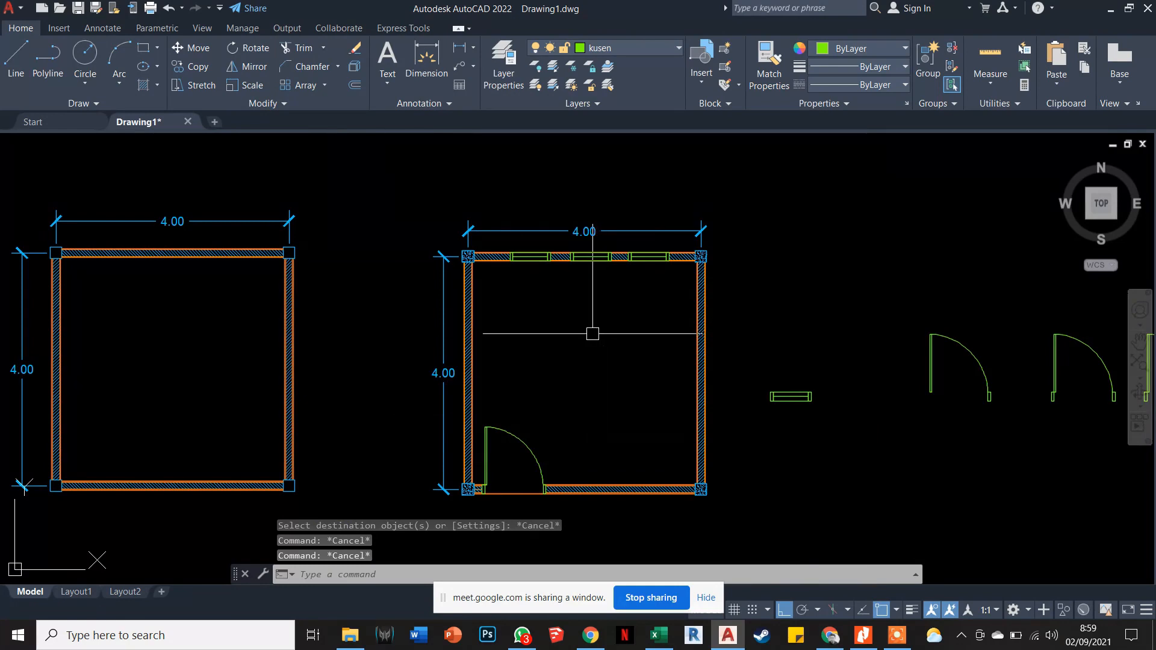
pyautogui.moveTo(634, 338); pyautogui.dragTo(562, 324, button='middle')
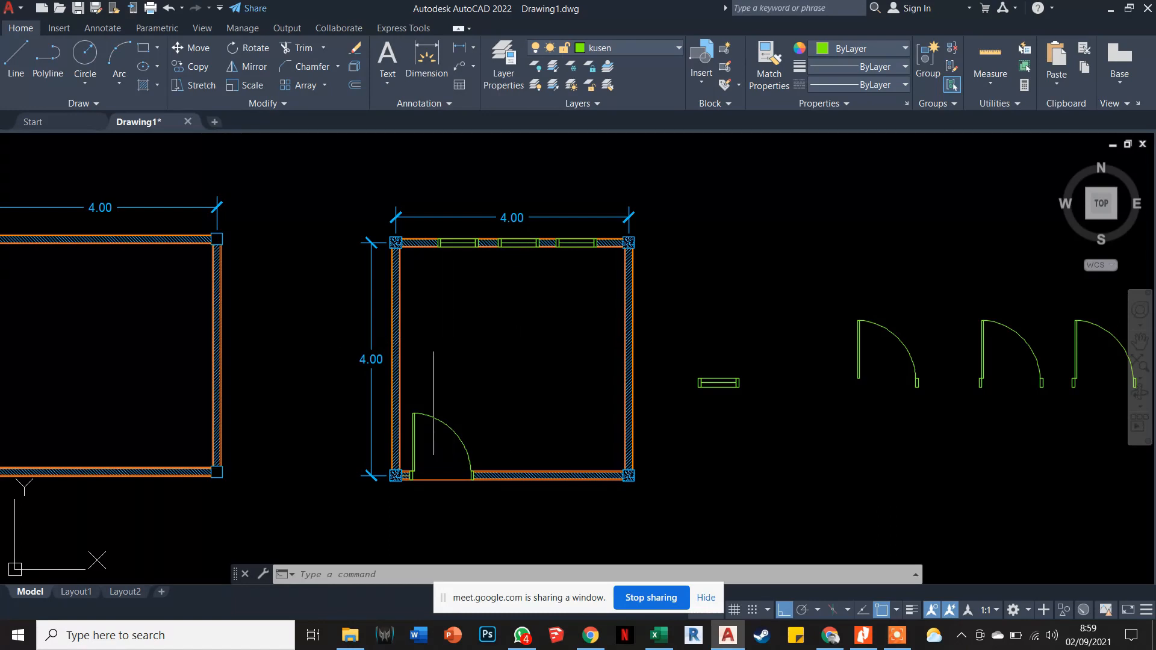
pyautogui.click(387, 57)
pyautogui.click(461, 334)
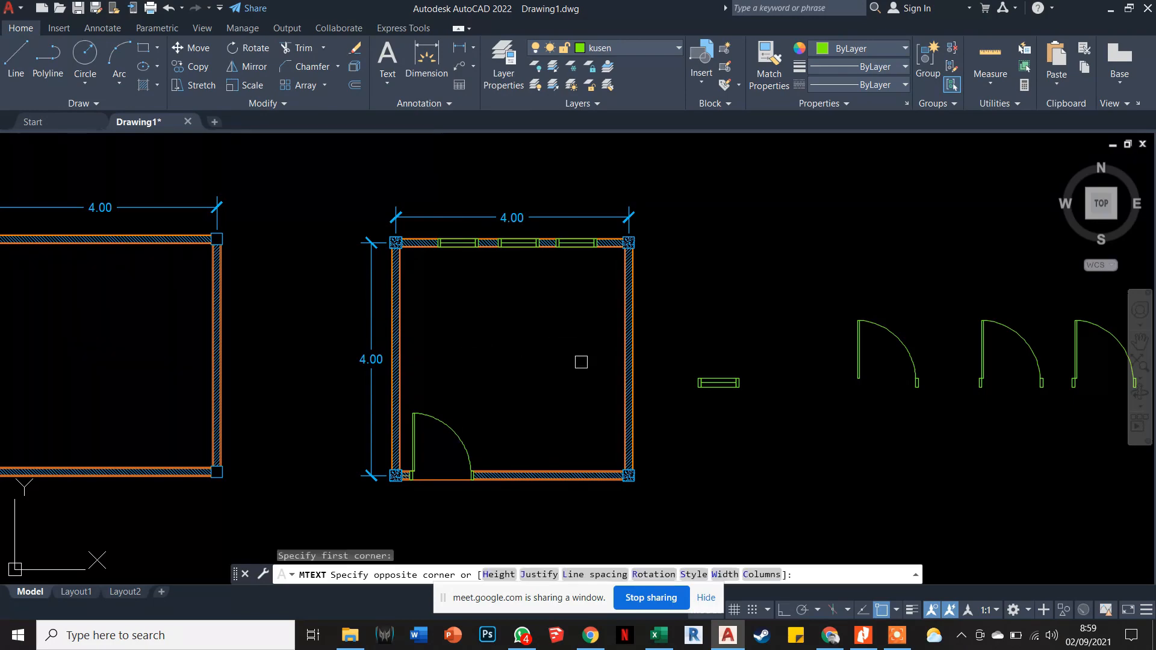
pyautogui.click(581, 362)
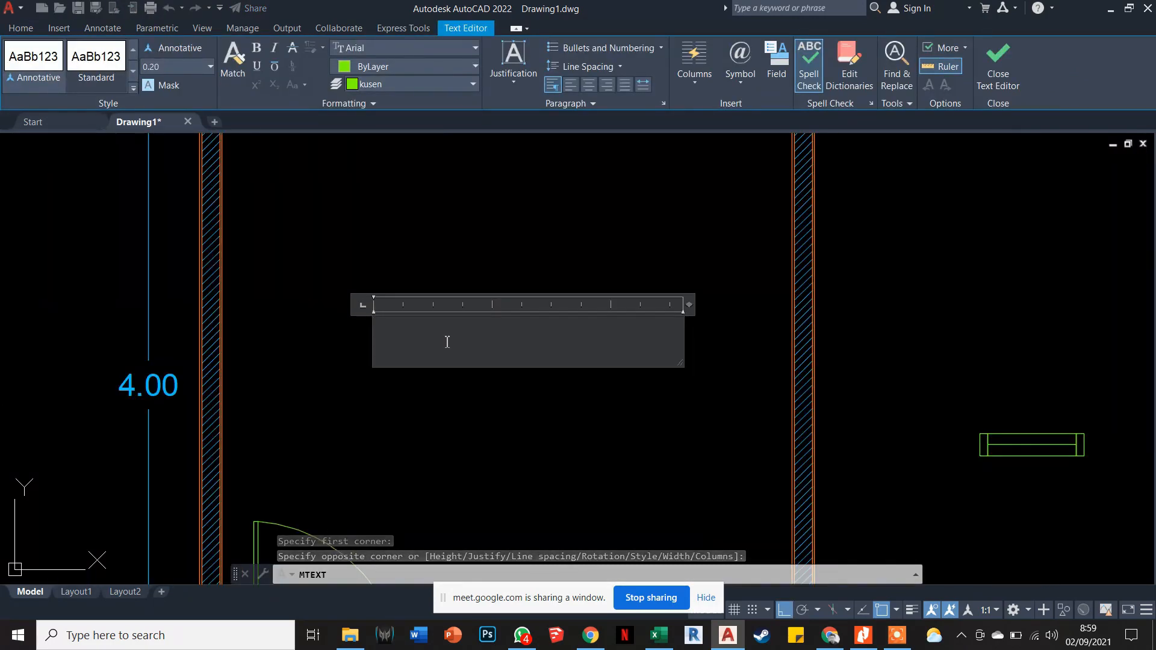
pyautogui.write('R')
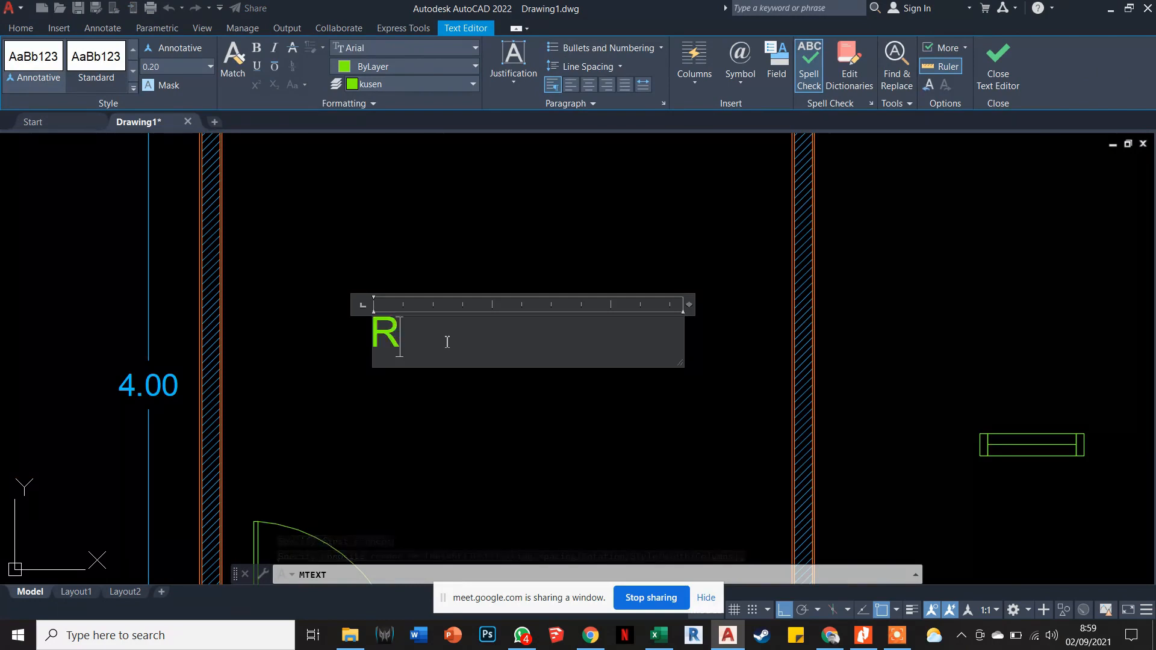
pyautogui.write('UANG')
pyautogui.scroll(-2, 447, 342)
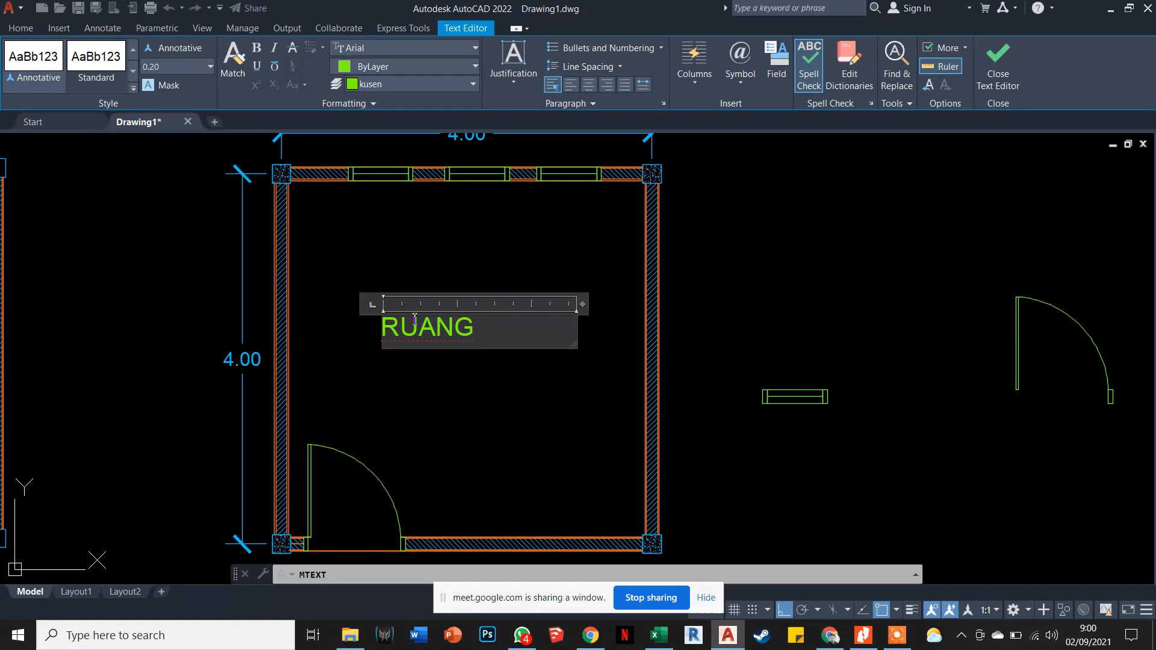
pyautogui.press('BackSpace')
pyautogui.press('BackSpace')
pyautogui.press('BackSpace')
pyautogui.press('BackSpace')
pyautogui.press('BackSpace')
pyautogui.press('BackSpace')
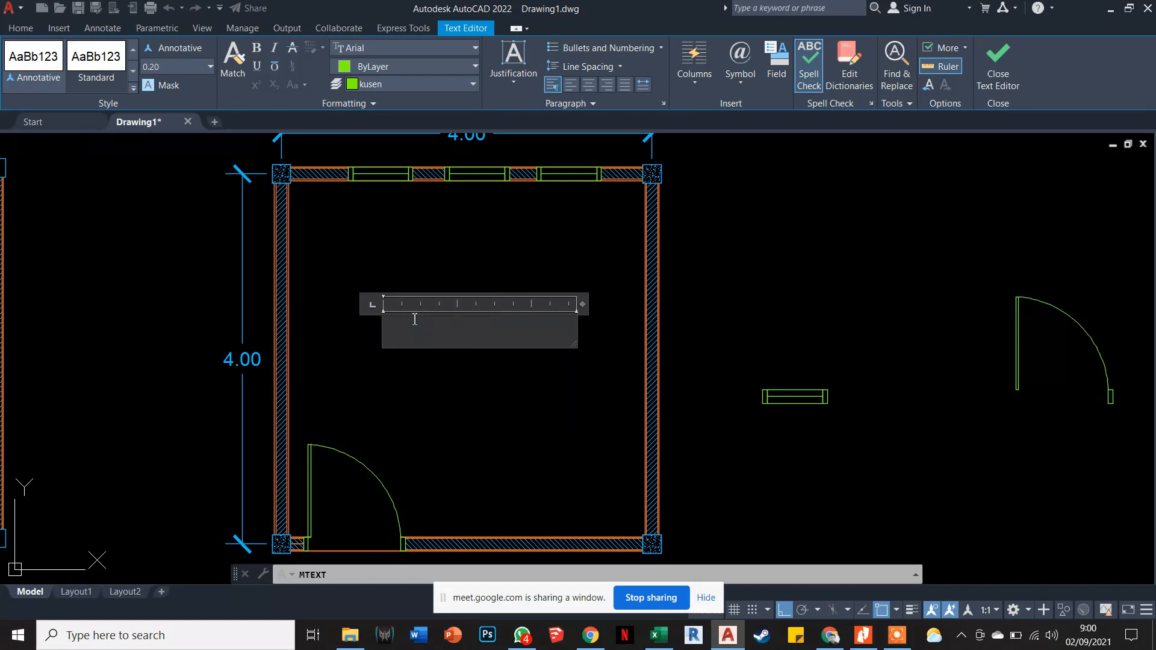
# Enter "RUANG JAGA" as the room label and finish the text.
pyautogui.write('RUANG JAGA')
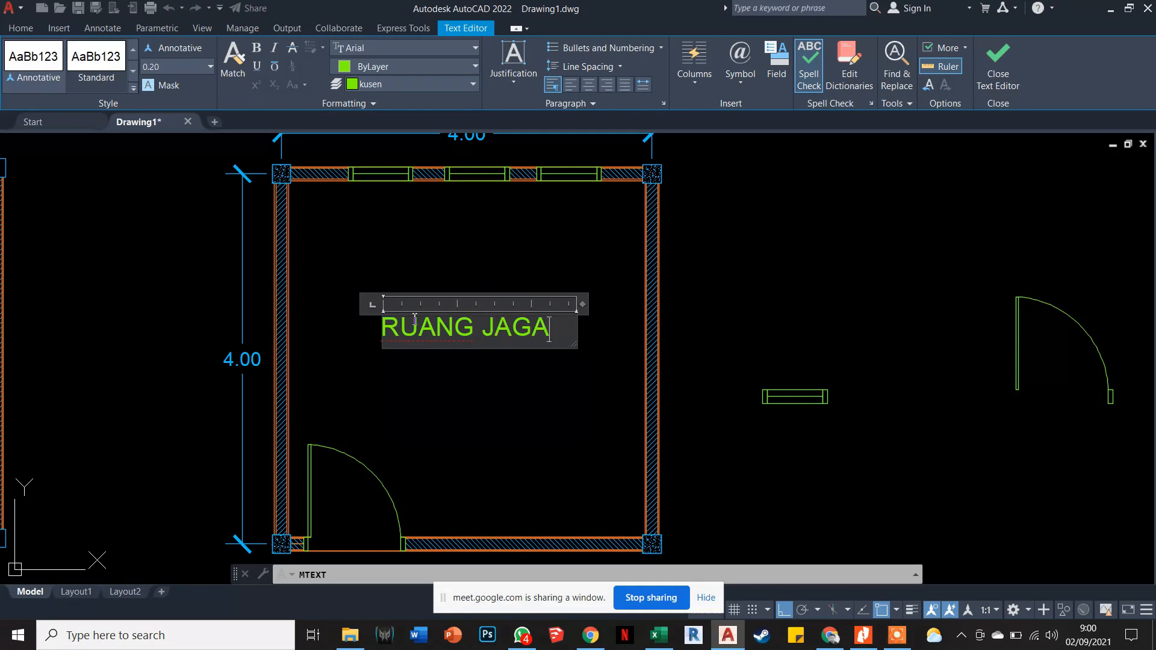
pyautogui.click(455, 375)
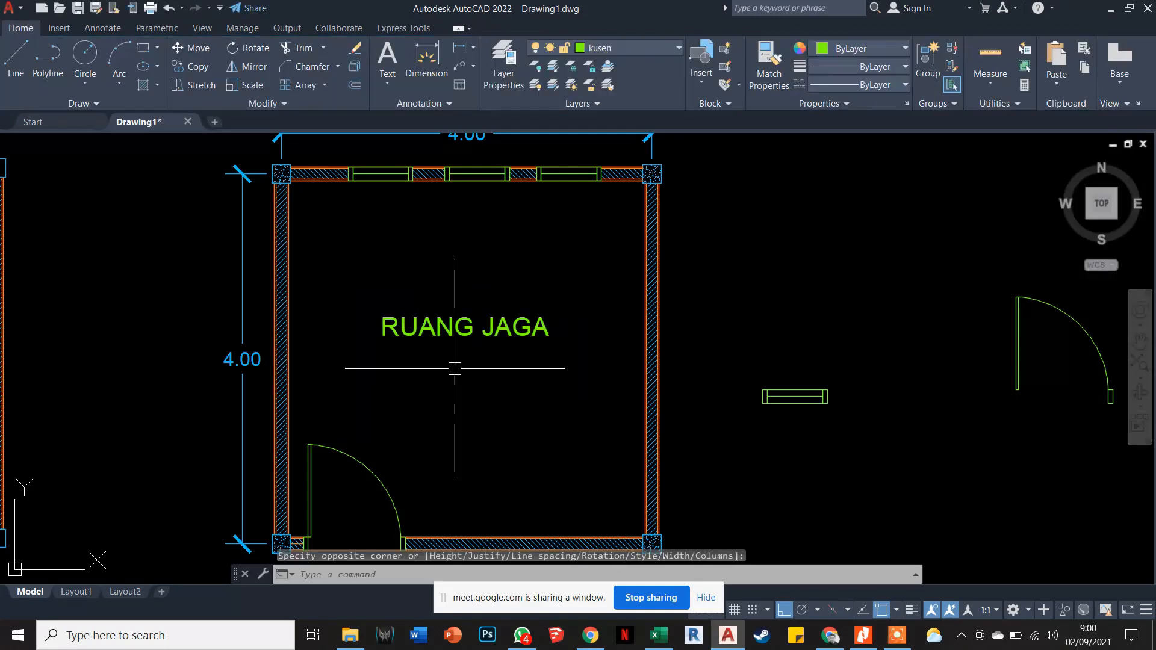
pyautogui.press('Escape')
pyautogui.press('Escape')
pyautogui.press('Escape')
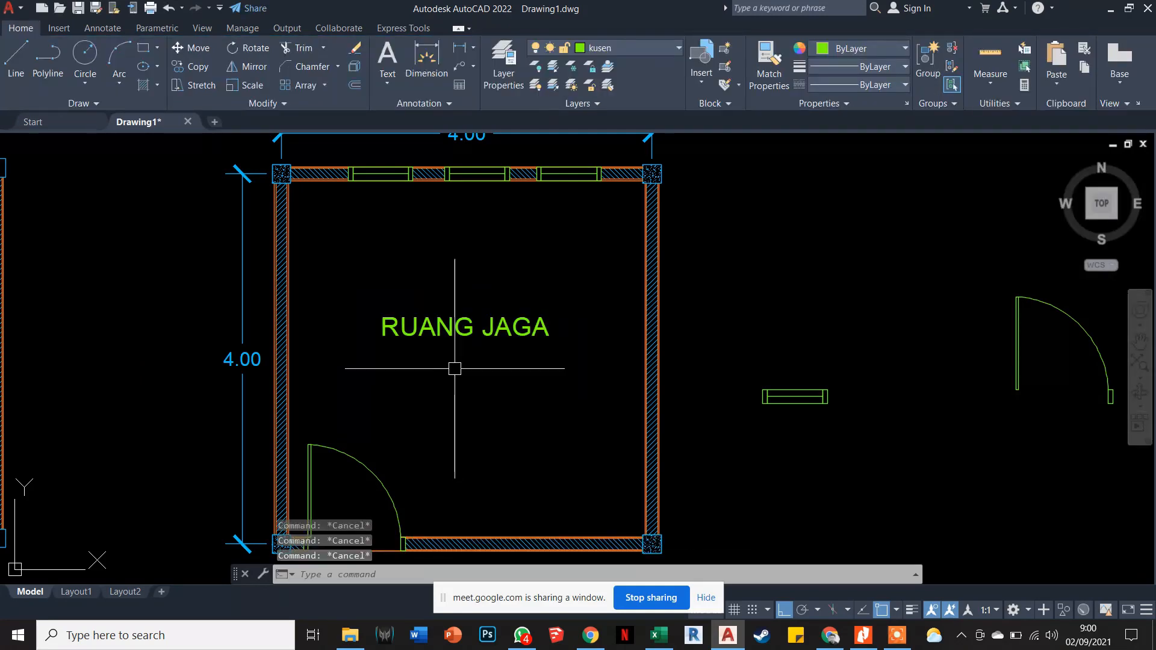
# Draw a horizontal polyline as an underline beneath the RUANG JAGA label, slightly wider than the text.
pyautogui.write('pl')
pyautogui.press('Return')
pyautogui.scroll(4, 379, 349)
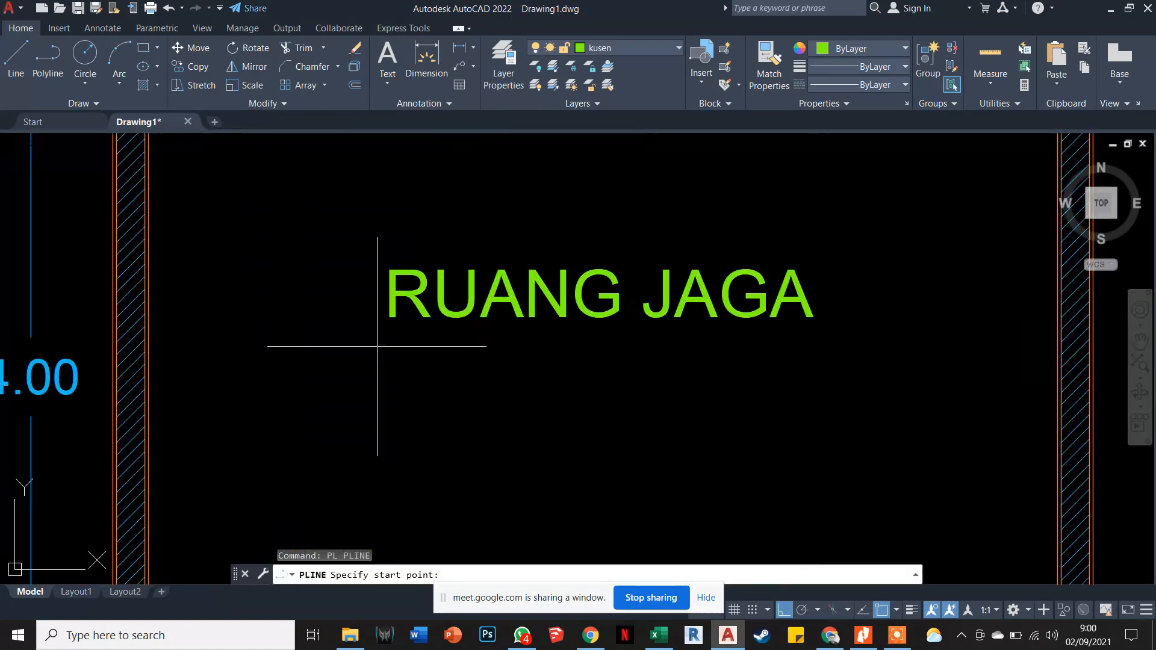
pyautogui.click(371, 337)
pyautogui.click(849, 336)
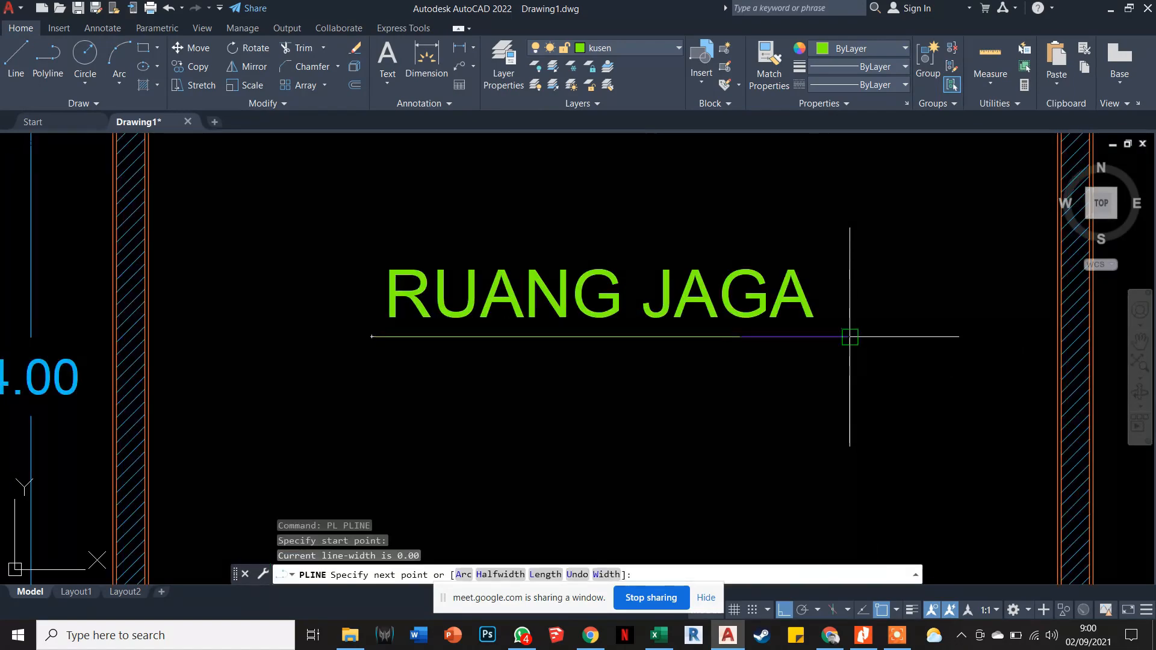
pyautogui.press('Escape')
# Copy the RUANG JAGA label straight down by about 0.40 so it sits below the underline.
pyautogui.scroll(-4, 849, 356)
pyautogui.write('co')
pyautogui.press('Return')
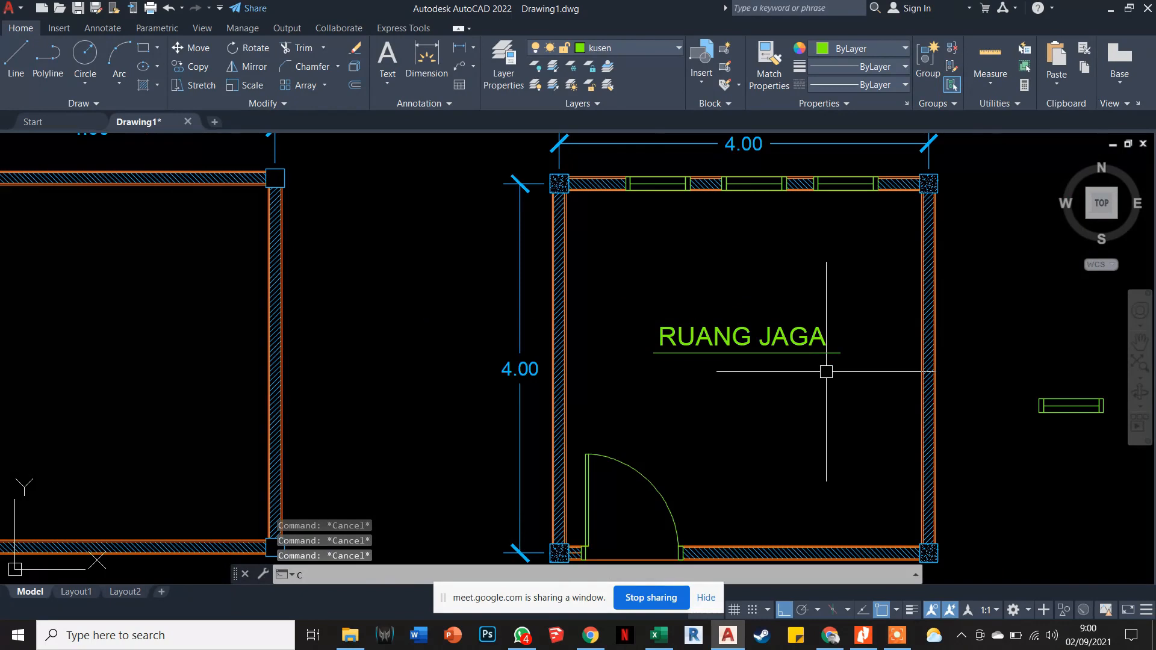
pyautogui.click(793, 333)
pyautogui.press('Return')
pyautogui.click(793, 333)
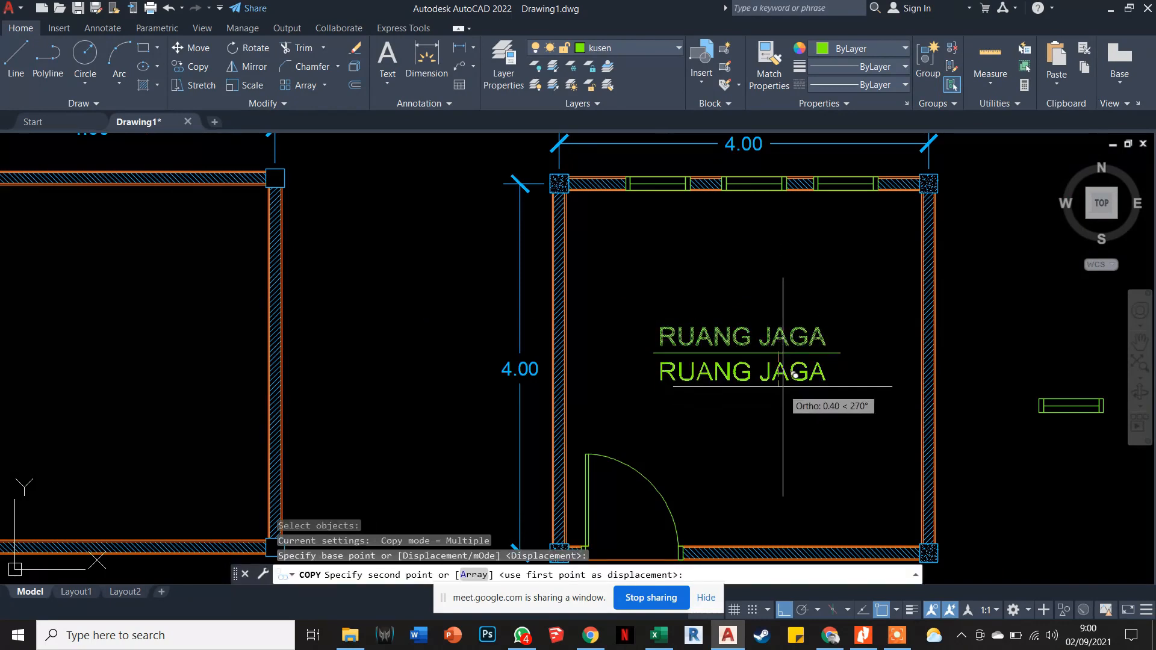
pyautogui.click(793, 368)
pyautogui.press('Escape')
pyautogui.doubleClick(825, 374)
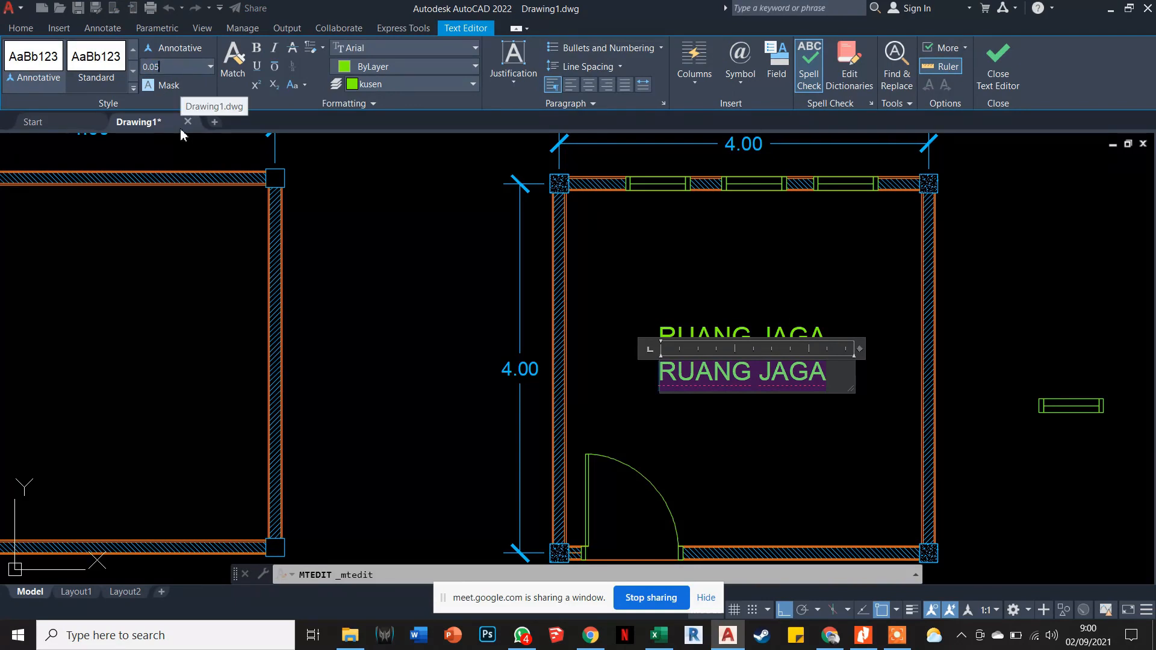
pyautogui.click(377, 249)
pyautogui.press('Escape')
pyautogui.press('Escape')
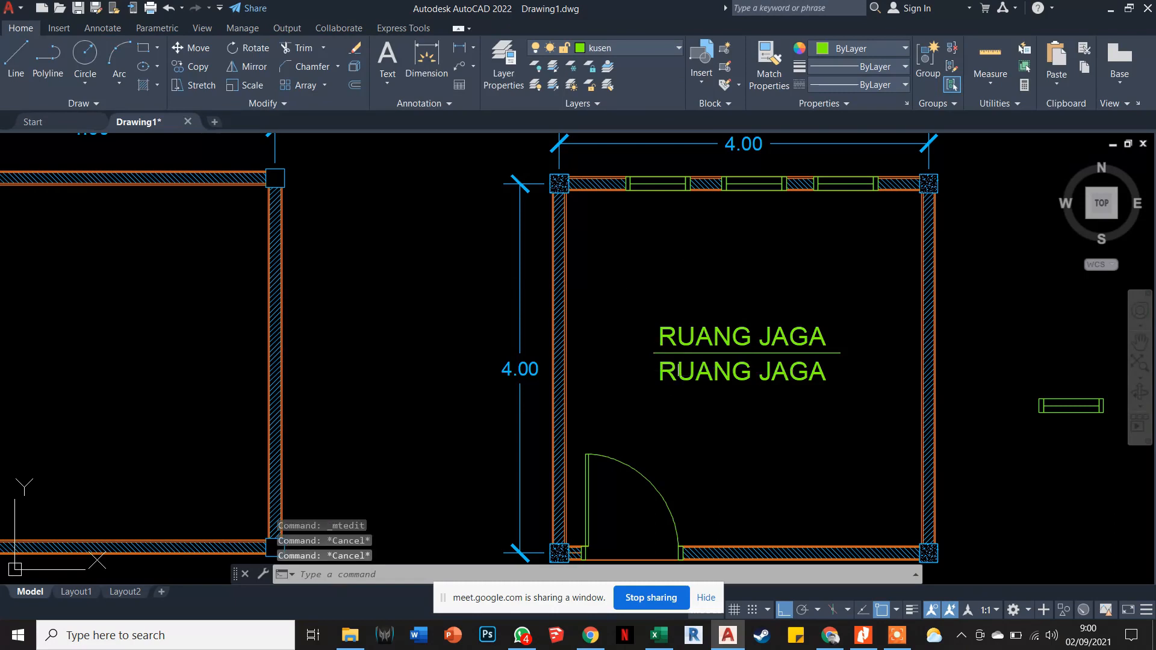
# Set the copied label's text height to 0.10 and replace its wording with "0.00".
pyautogui.doubleClick(744, 371)
pyautogui.moveTo(834, 373); pyautogui.dragTo(650, 366)
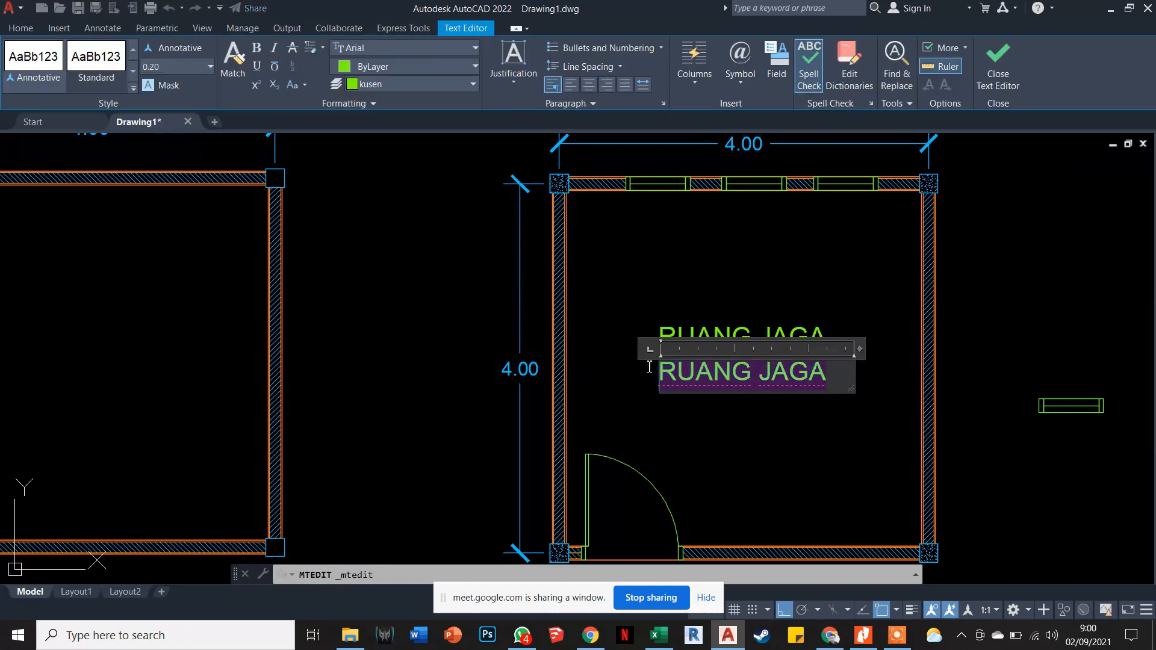
pyautogui.click(177, 67)
pyautogui.write('0.1')
pyautogui.press('Return')
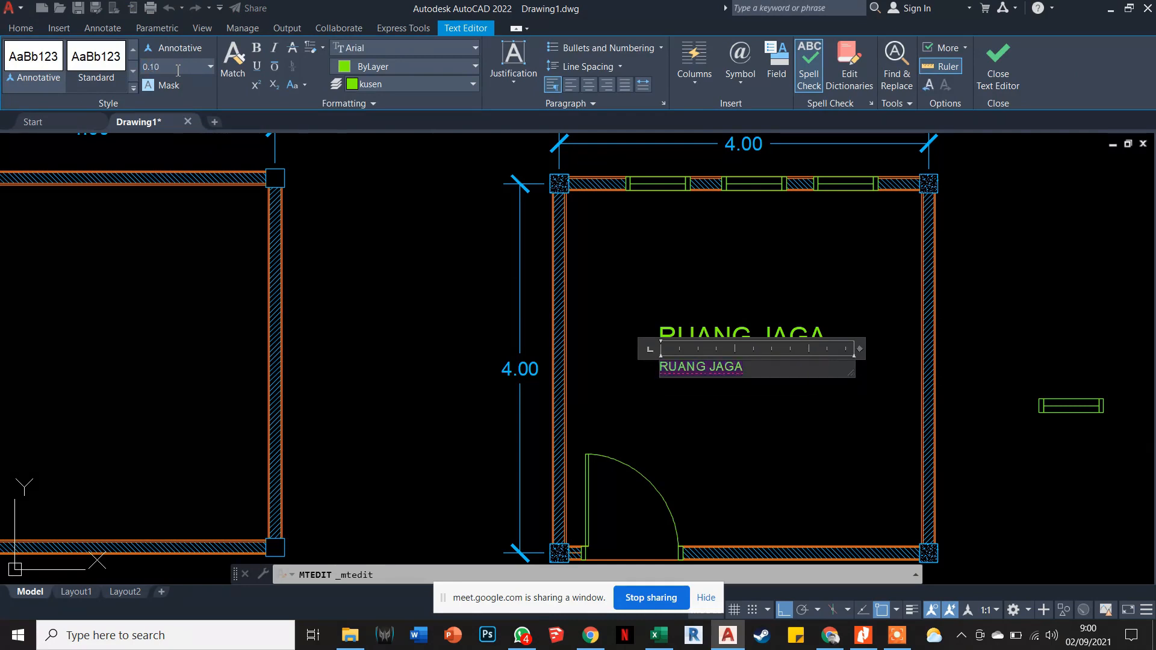
pyautogui.moveTo(747, 367); pyautogui.dragTo(650, 368)
pyautogui.write('0.')
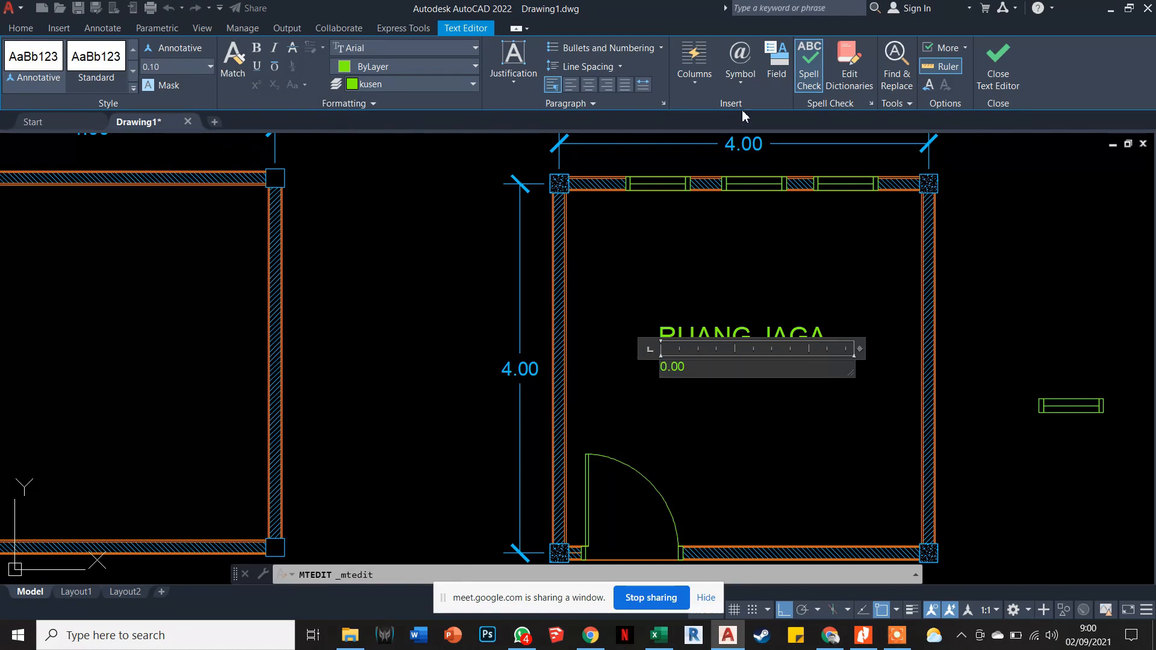
pyautogui.click(742, 83)
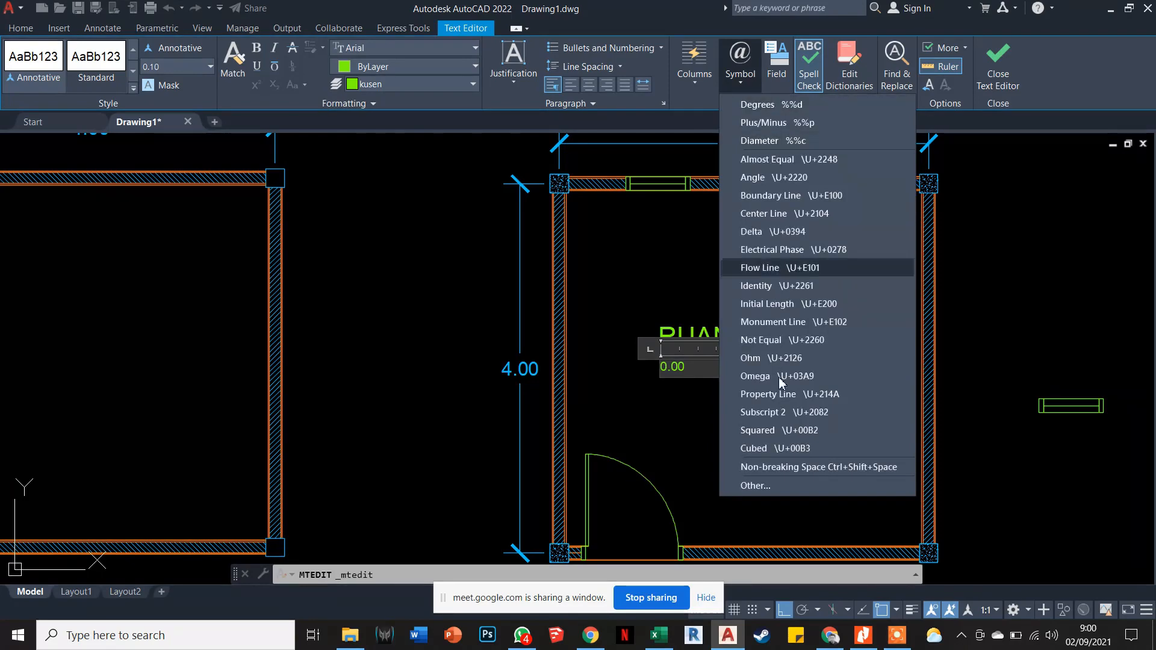
pyautogui.click(775, 468)
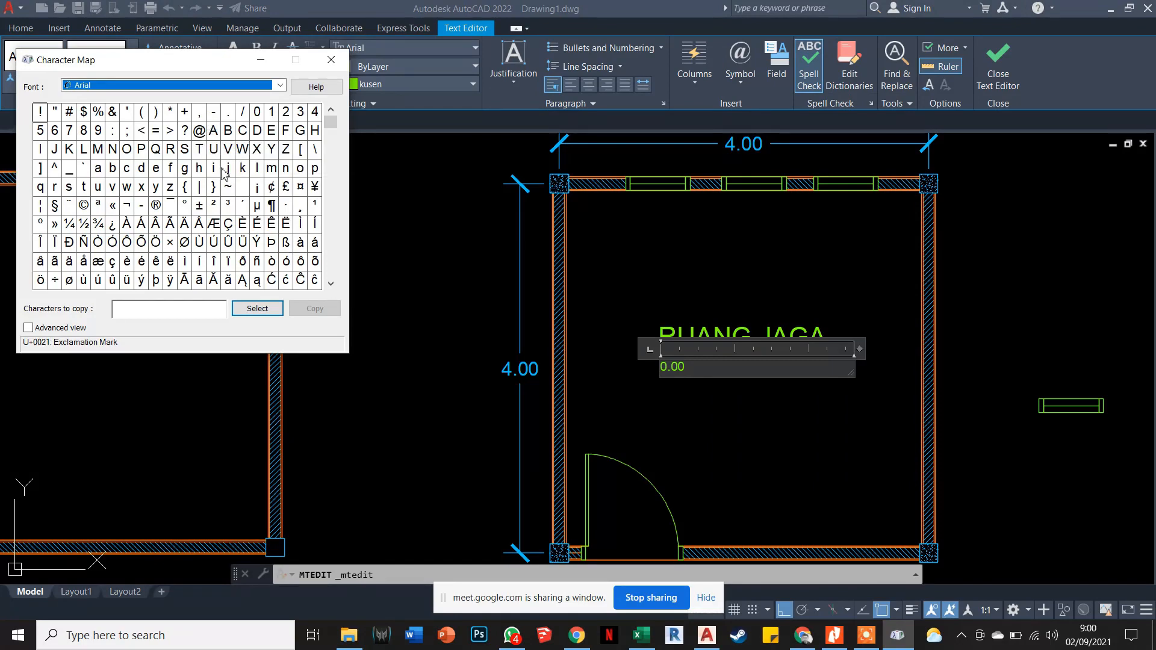
pyautogui.click(200, 209)
pyautogui.click(258, 308)
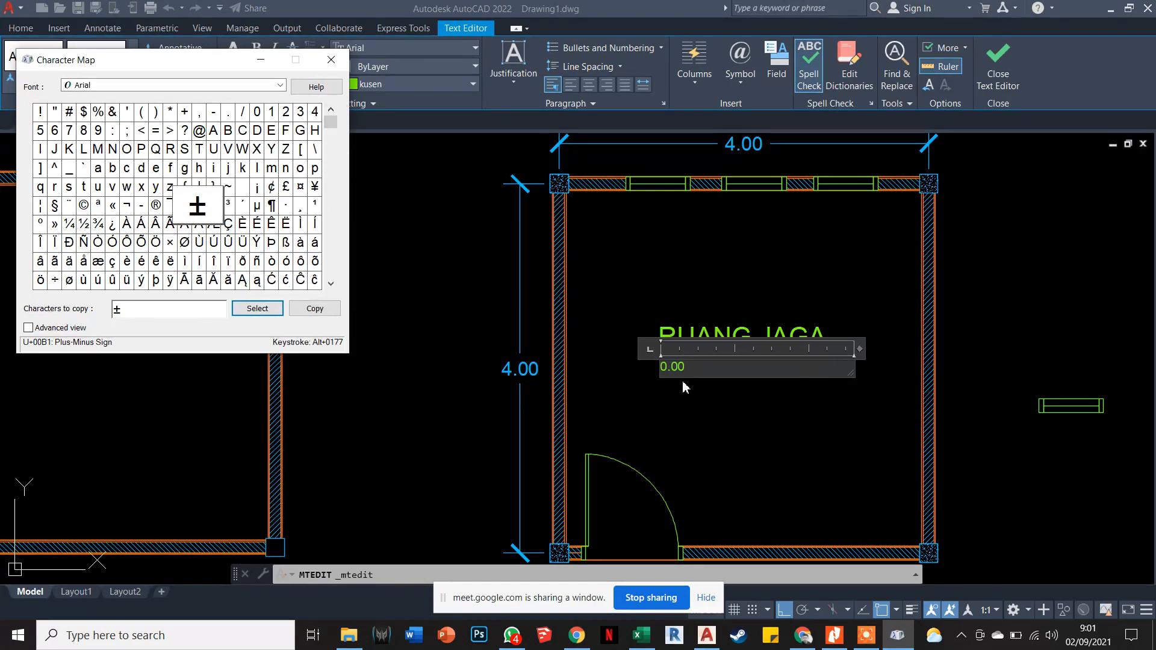
pyautogui.click(315, 309)
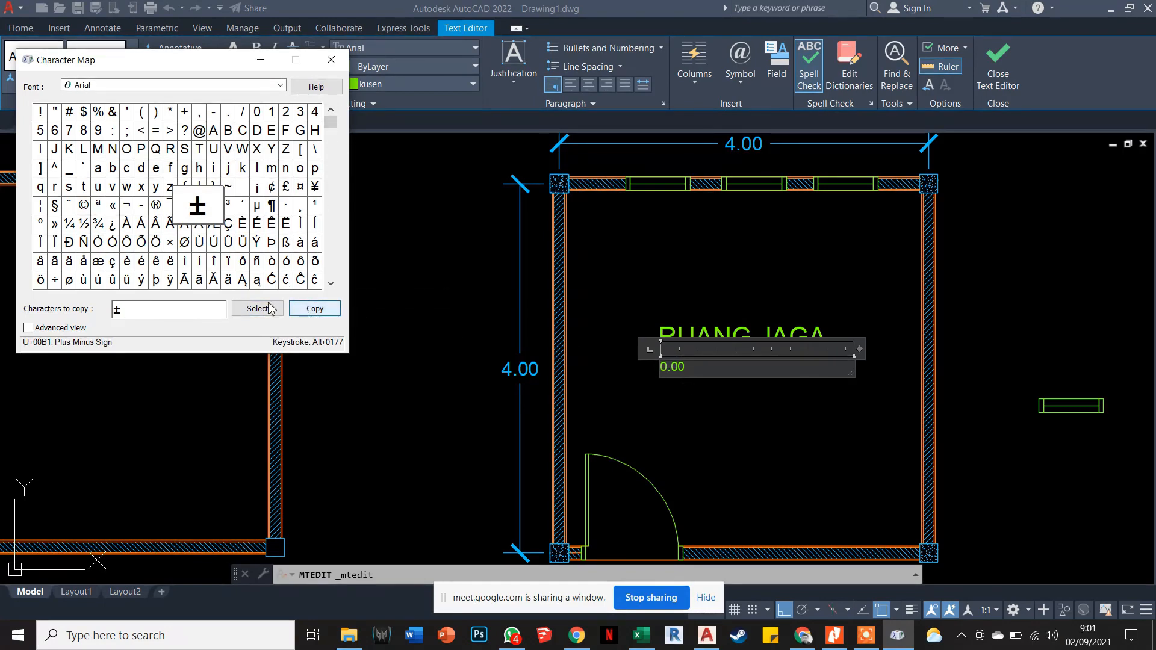
pyautogui.click(181, 315)
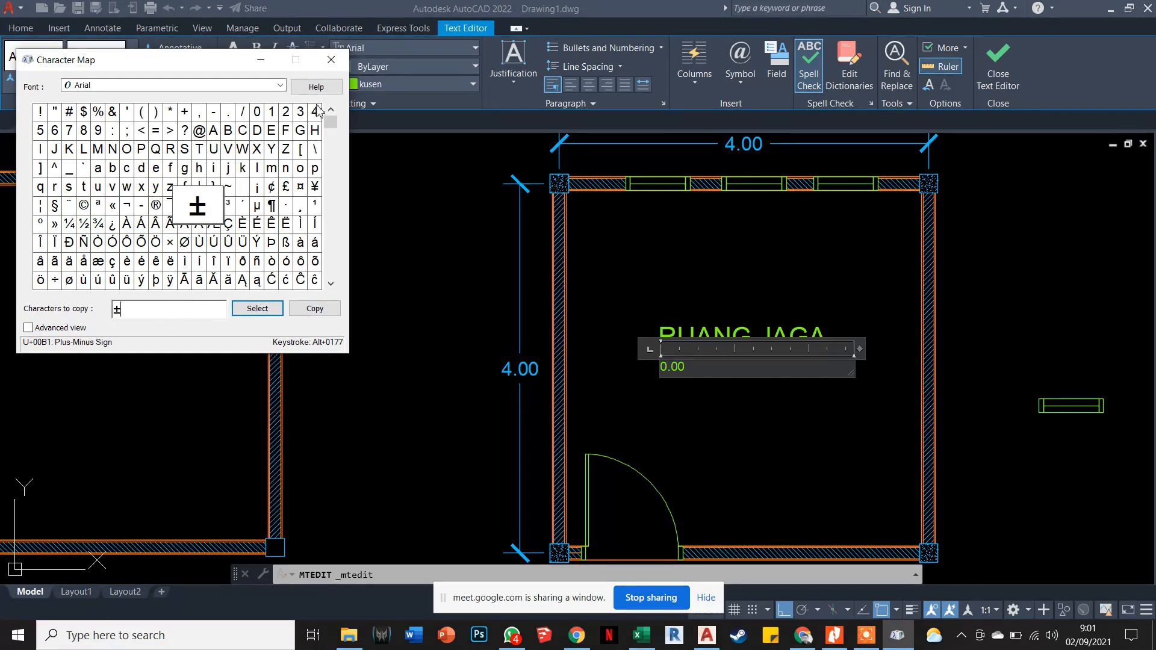
pyautogui.click(331, 59)
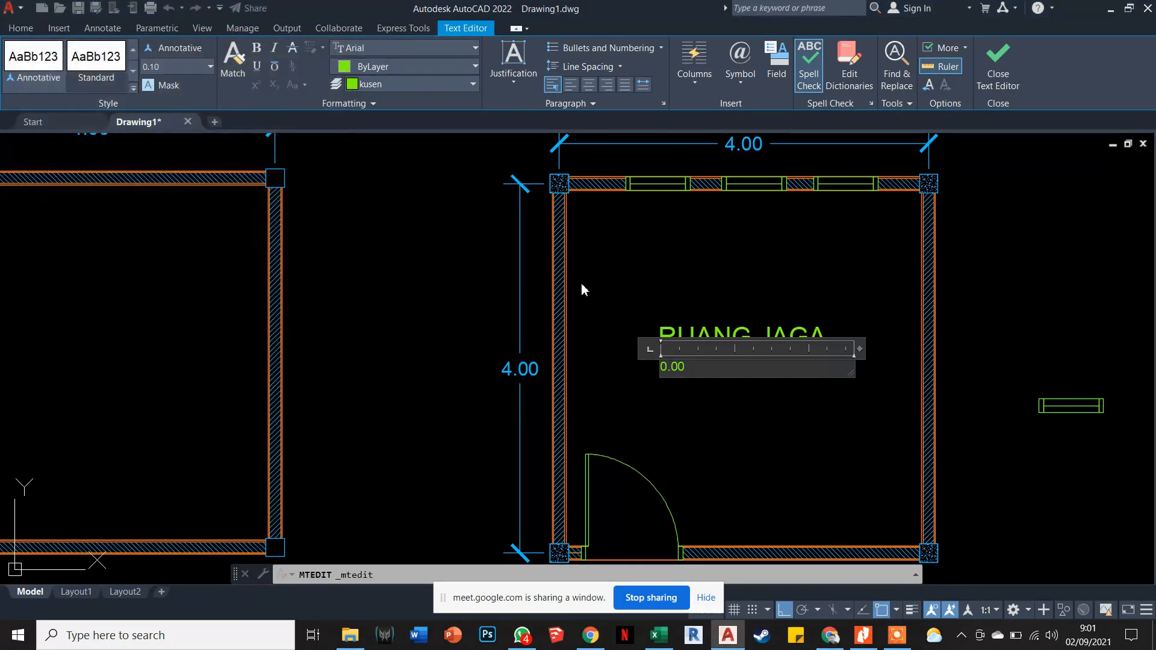
# Copy the plus-minus sign (±) in the Arial font from the Character Map.
pyautogui.click(740, 77)
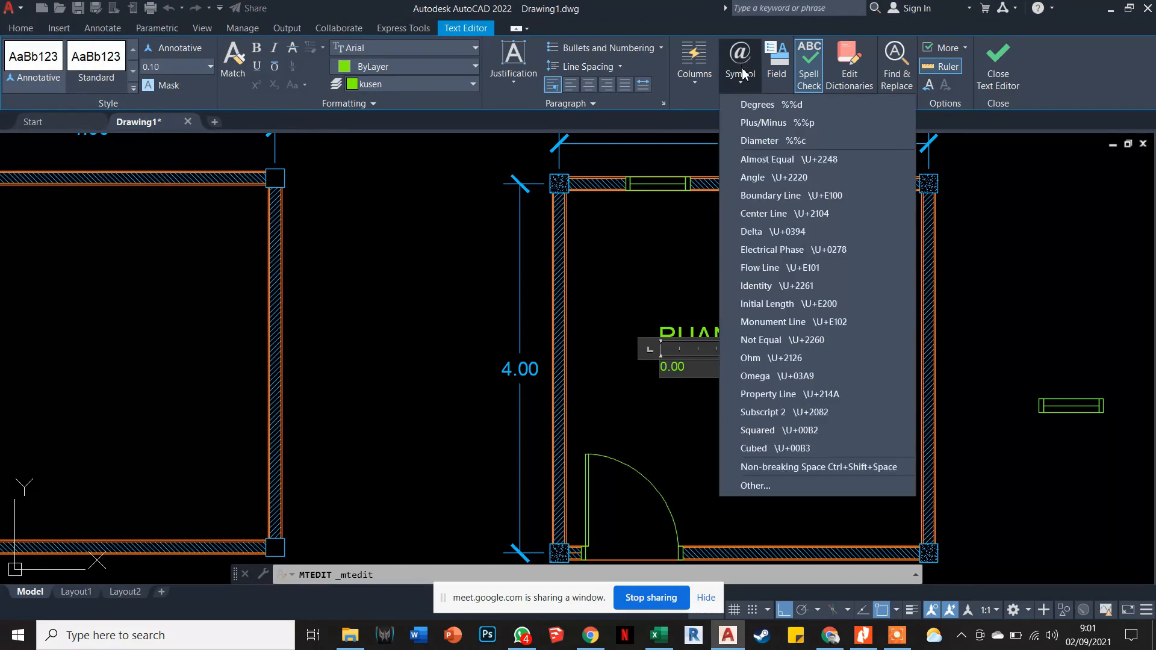
pyautogui.click(761, 485)
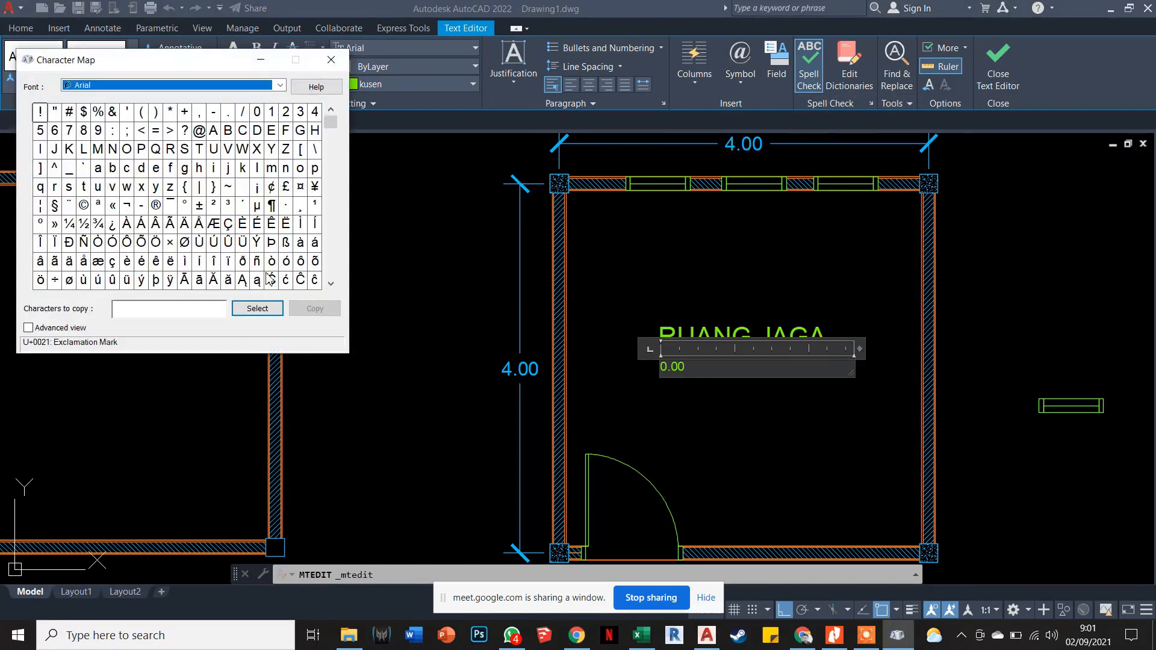
pyautogui.click(202, 211)
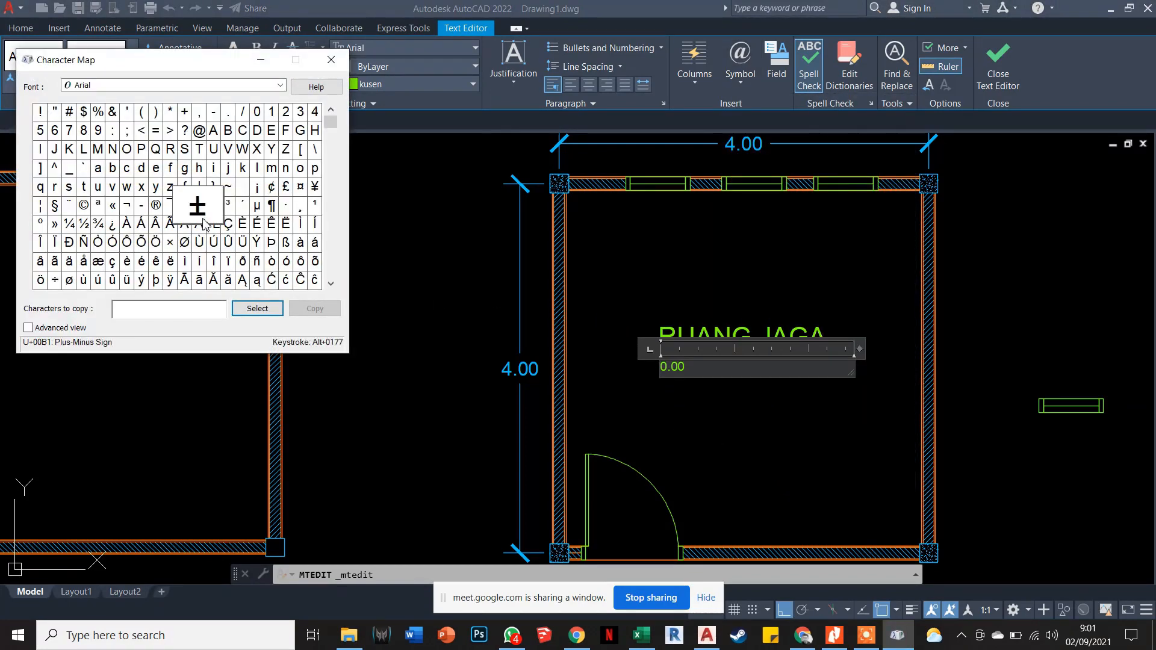
pyautogui.click(257, 308)
pyautogui.click(314, 308)
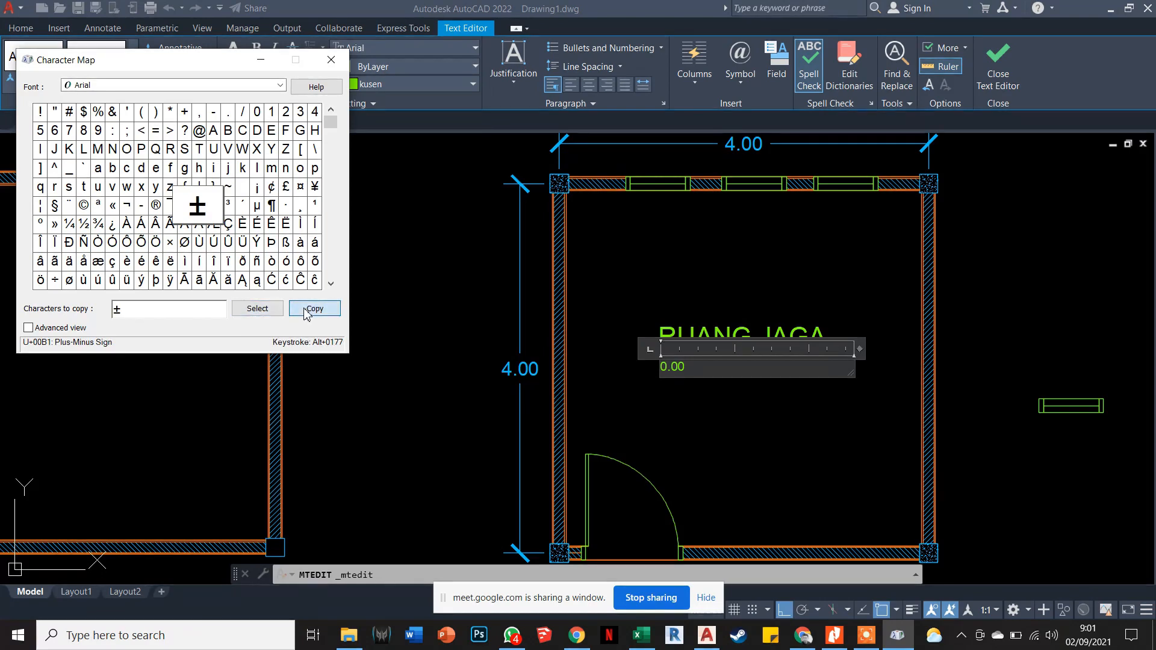
# Paste the ± sign in front of 0.00, join both on one line and finish the text.
pyautogui.click(666, 364)
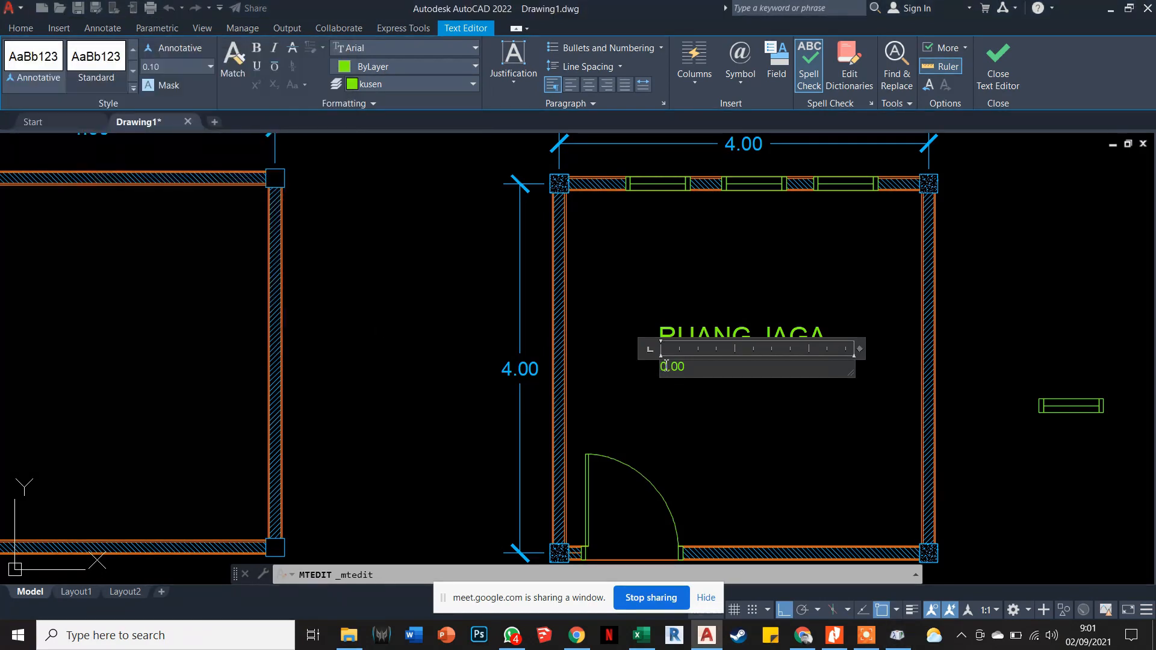
pyautogui.hotkey('ctrl', 'v')
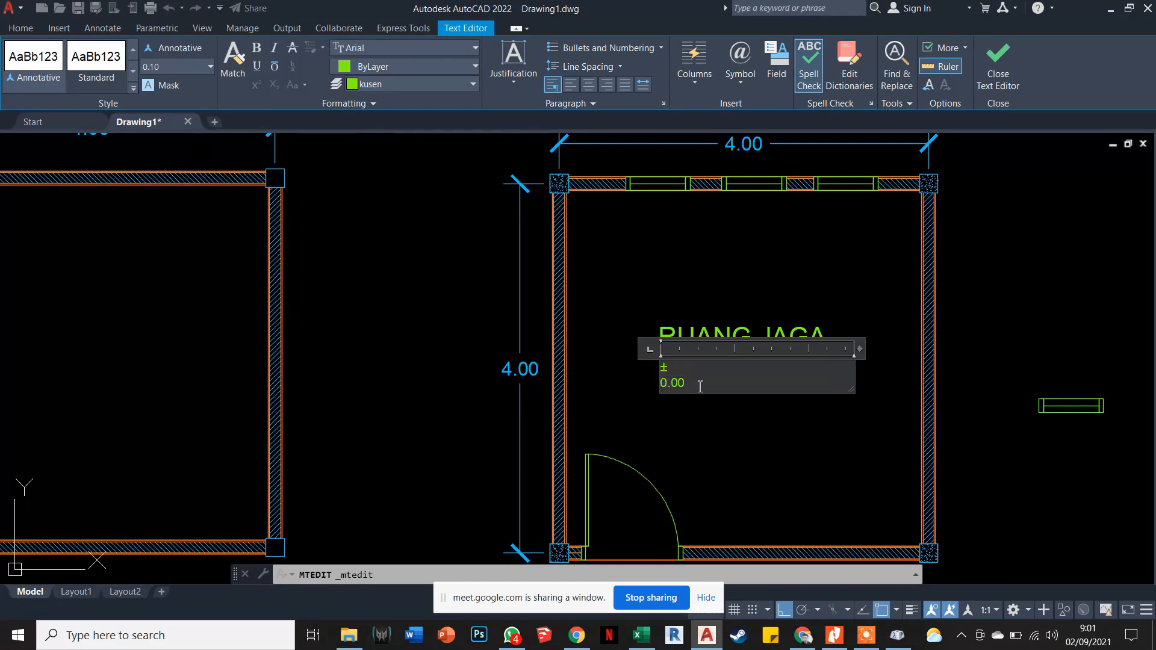
pyautogui.press('BackSpace')
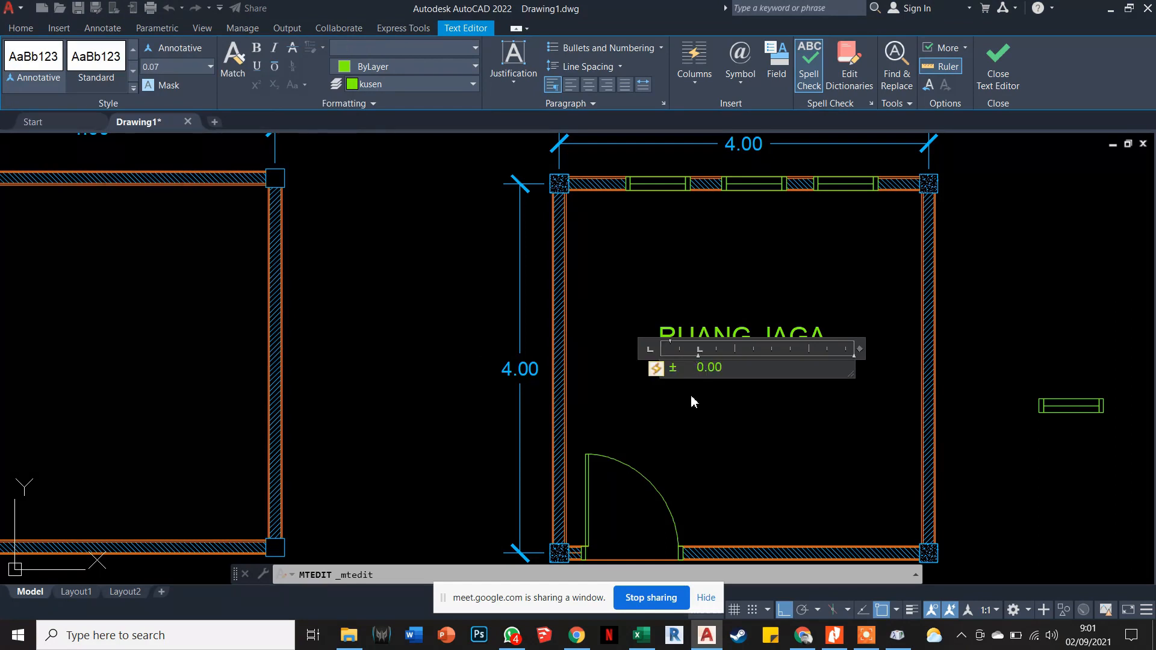
pyautogui.click(692, 397)
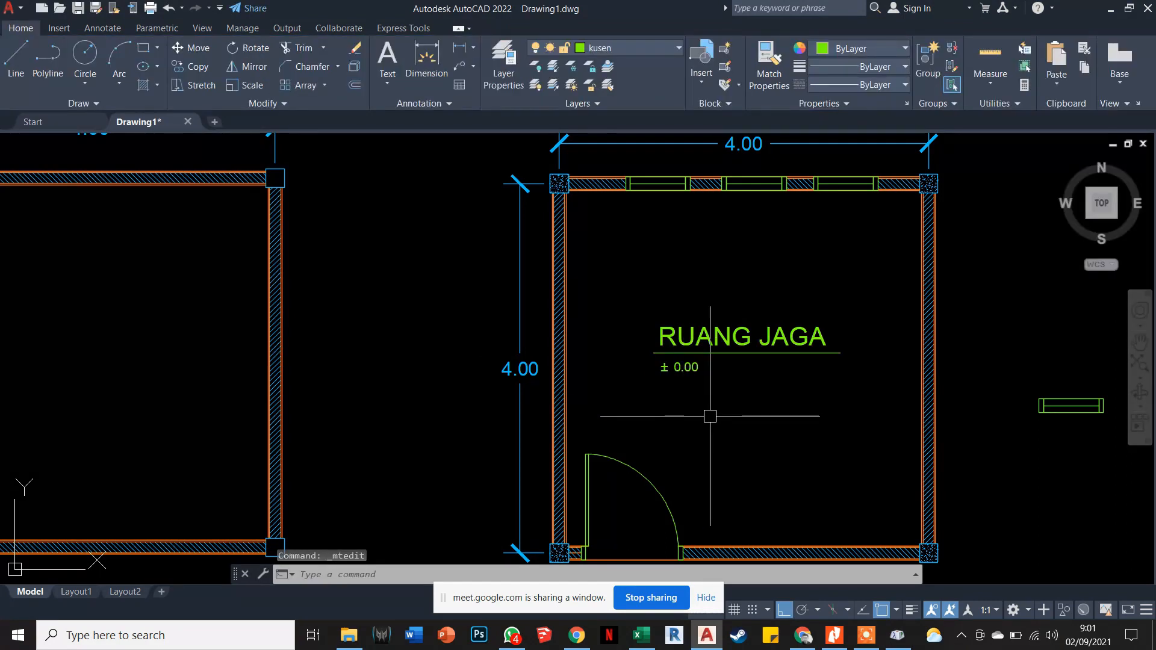
pyautogui.moveTo(730, 395)
pyautogui.mouseDown(button='middle')
pyautogui.moveTo(615, 421)
pyautogui.moveTo(516, 395)
pyautogui.mouseUp(button='middle')
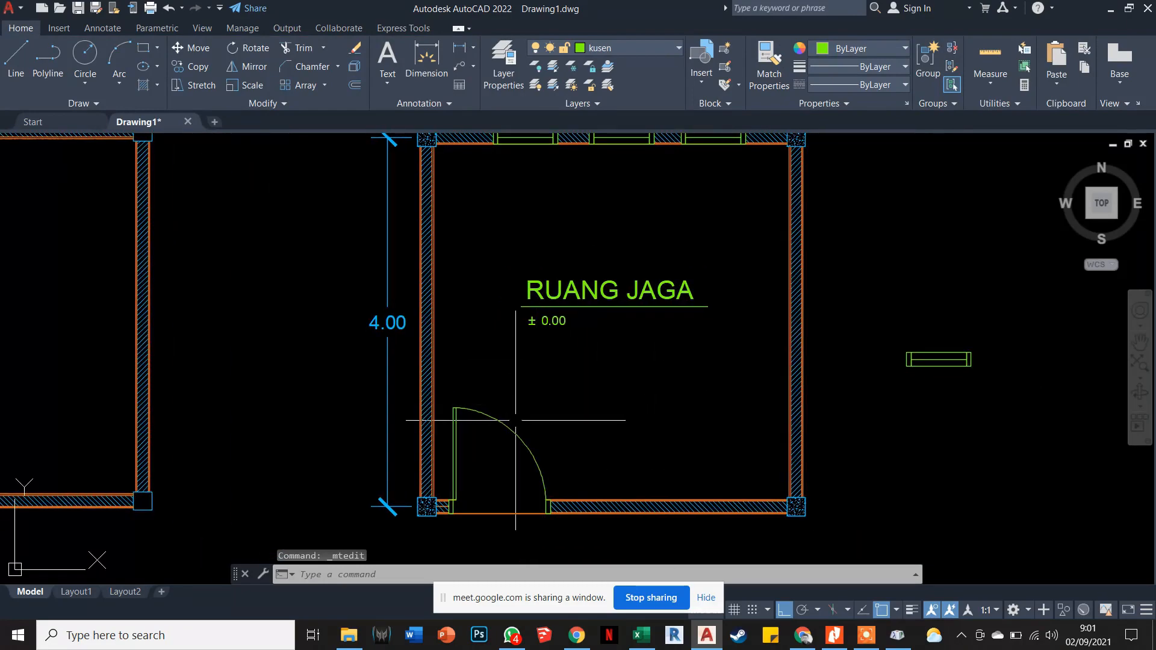
# Copy the RUANG JAGA label with its underline and level mark straight down below the plan's door wall.
pyautogui.scroll(-2, 516, 420)
pyautogui.scroll(-5, 631, 406)
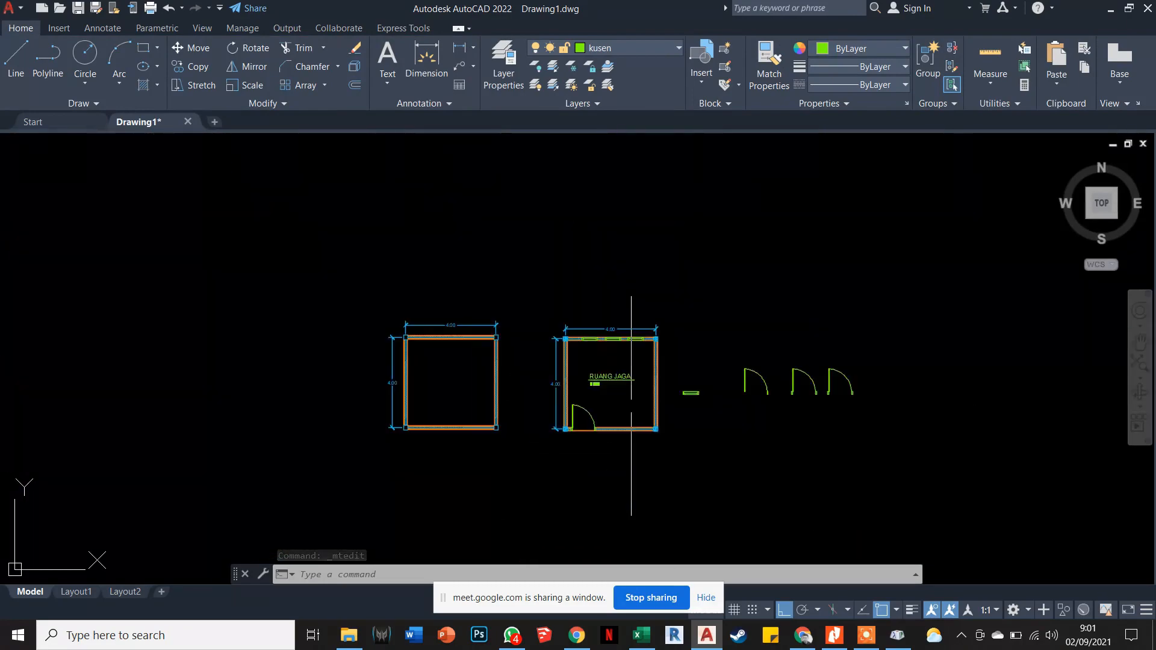
pyautogui.scroll(4, 631, 406)
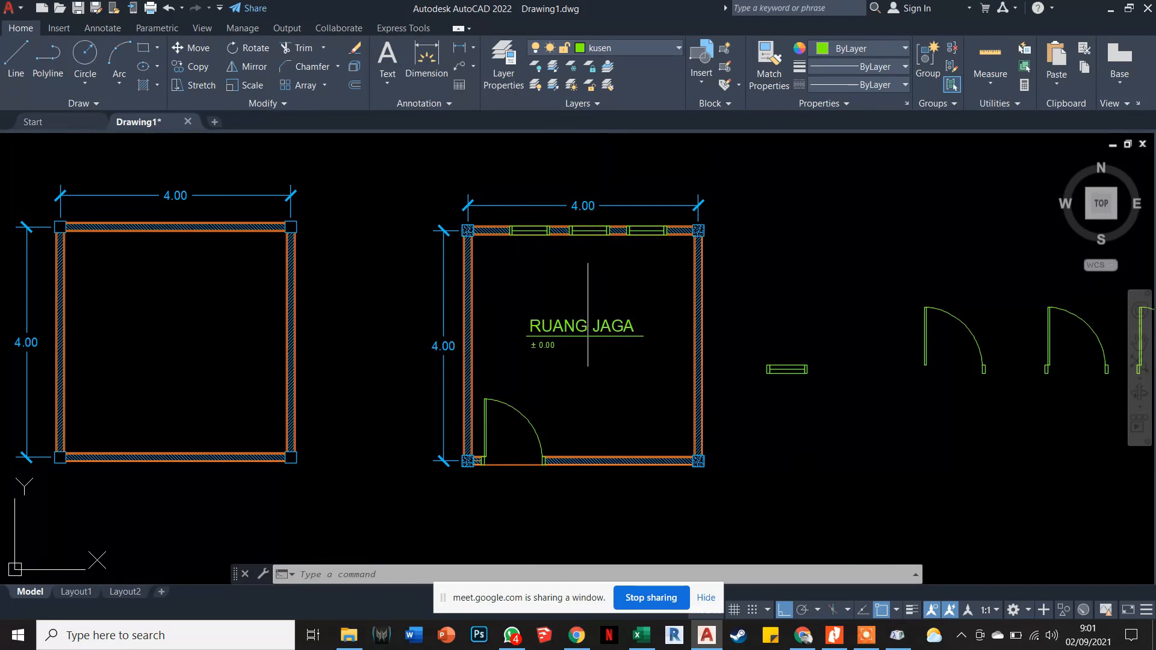
pyautogui.write('co')
pyautogui.press('space')
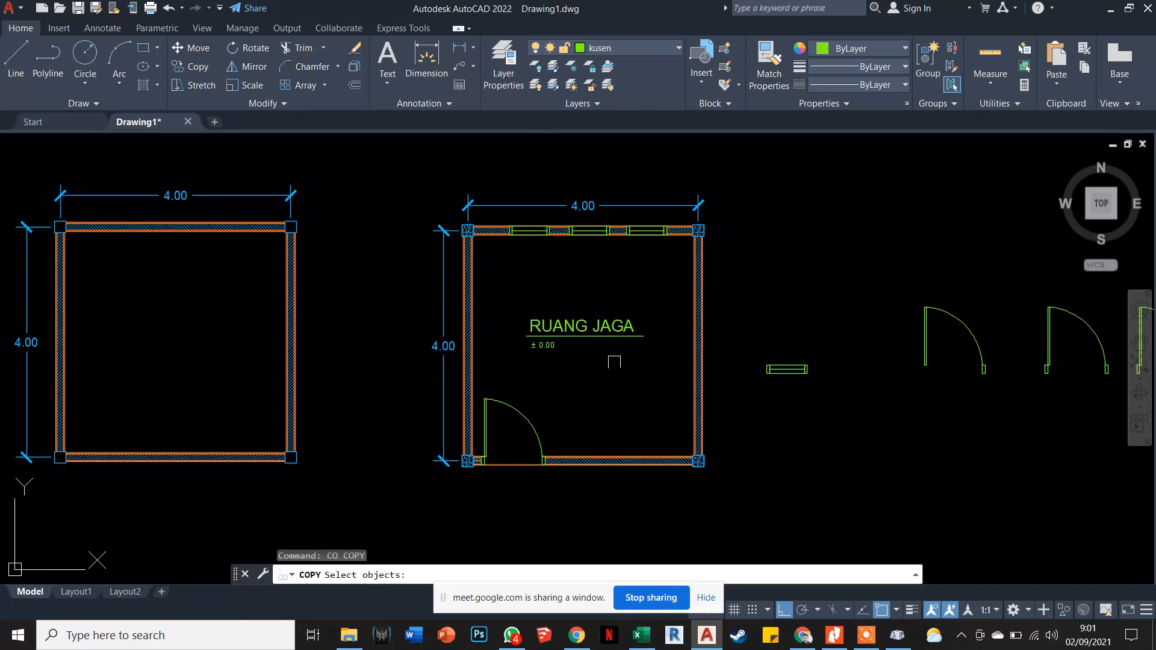
pyautogui.click(601, 358)
pyautogui.click(522, 332)
pyautogui.press('Return')
pyautogui.click(524, 330)
pyautogui.moveTo(518, 464); pyautogui.dragTo(547, 324, button='middle')
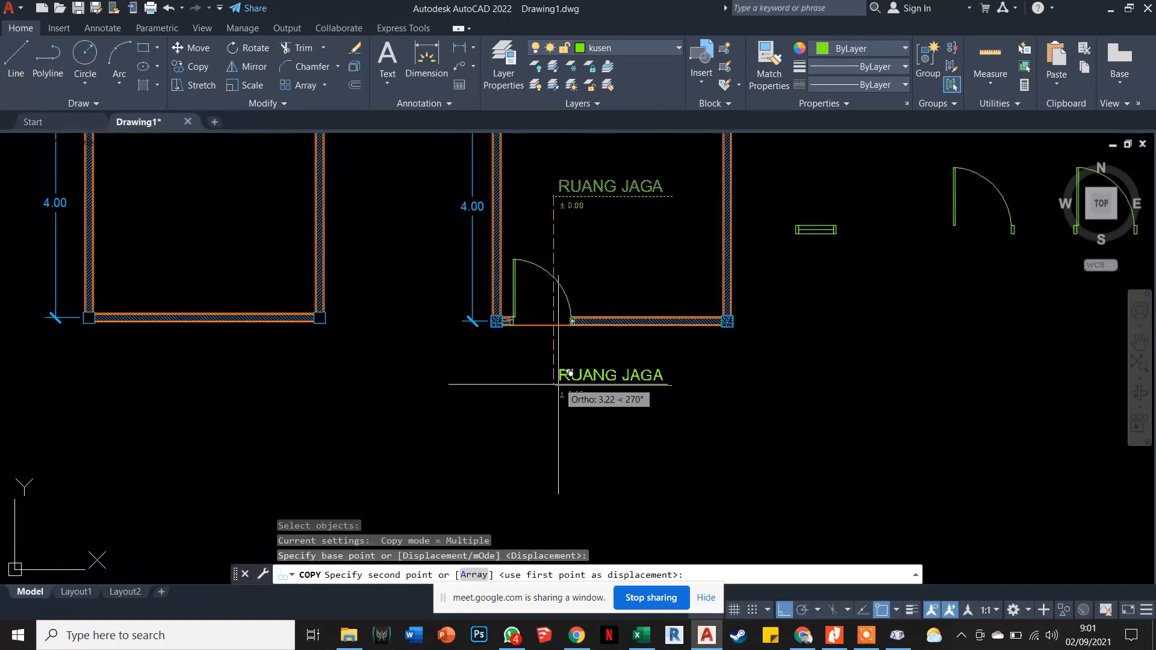
pyautogui.click(581, 358)
pyautogui.press('Escape')
# Replace the copied label's wording with "DENAH POS JAGA" and widen its text frame so it fits on one line.
pyautogui.doubleClick(581, 361)
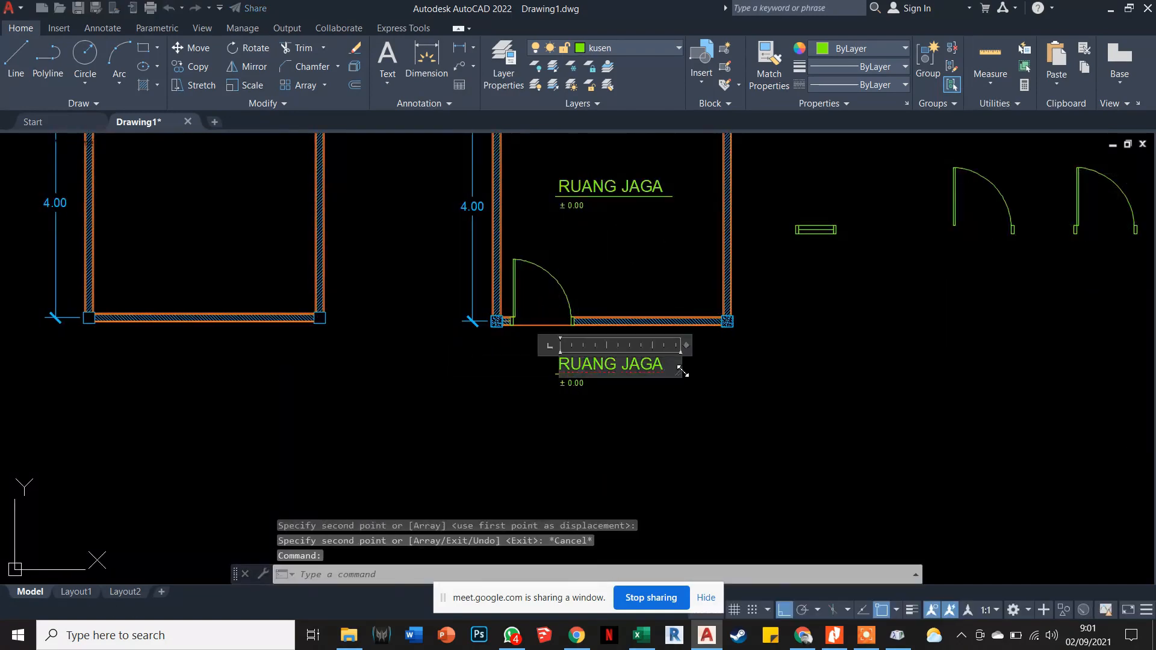
pyautogui.write('DE')
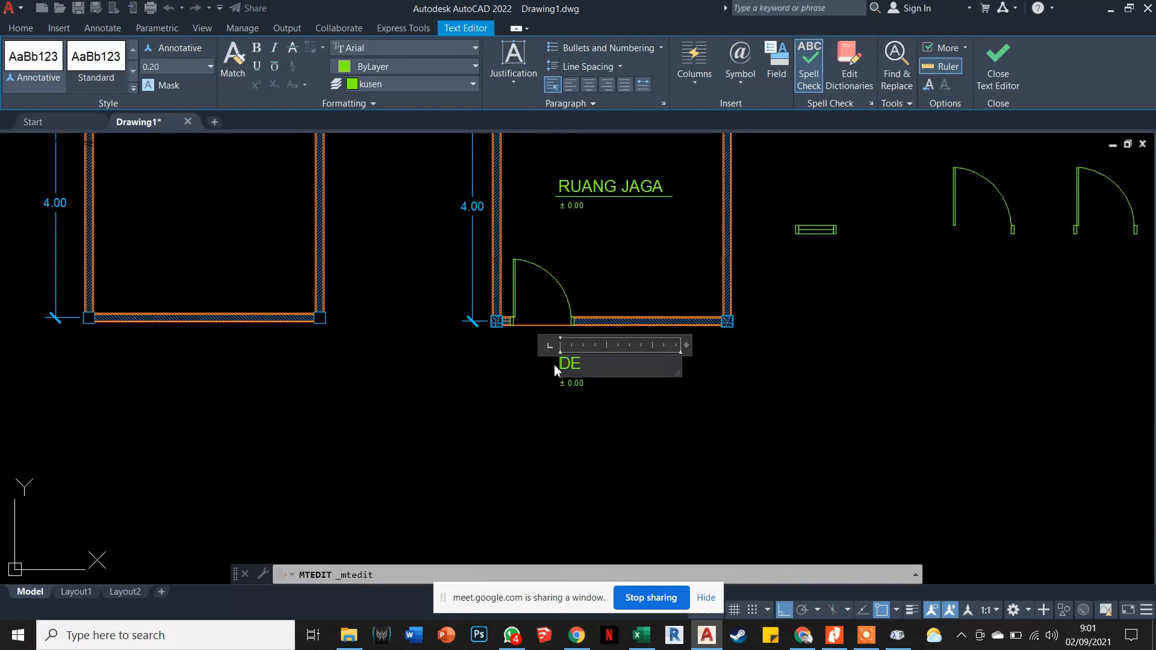
pyautogui.write('NAH POS JAGA')
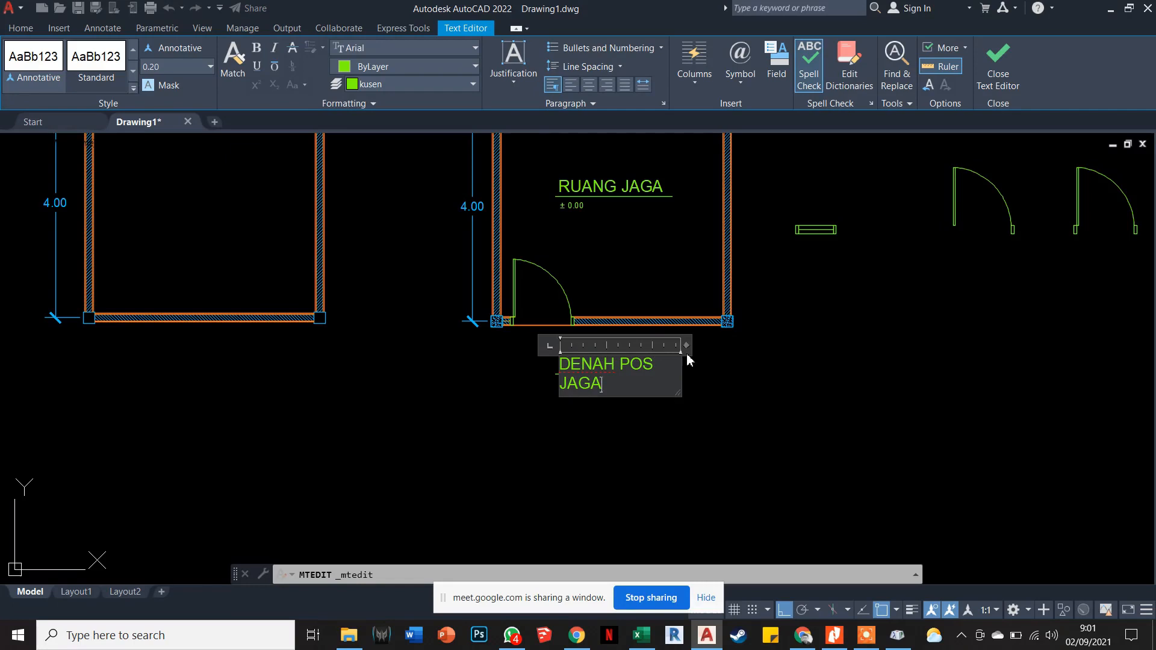
pyautogui.moveTo(686, 345); pyautogui.dragTo(775, 345)
pyautogui.click(571, 389)
# Replace the copied level mark under DENAH POS JAGA with "SKALA 1: 50".
pyautogui.scroll(2, 570, 390)
pyautogui.doubleClick(570, 390)
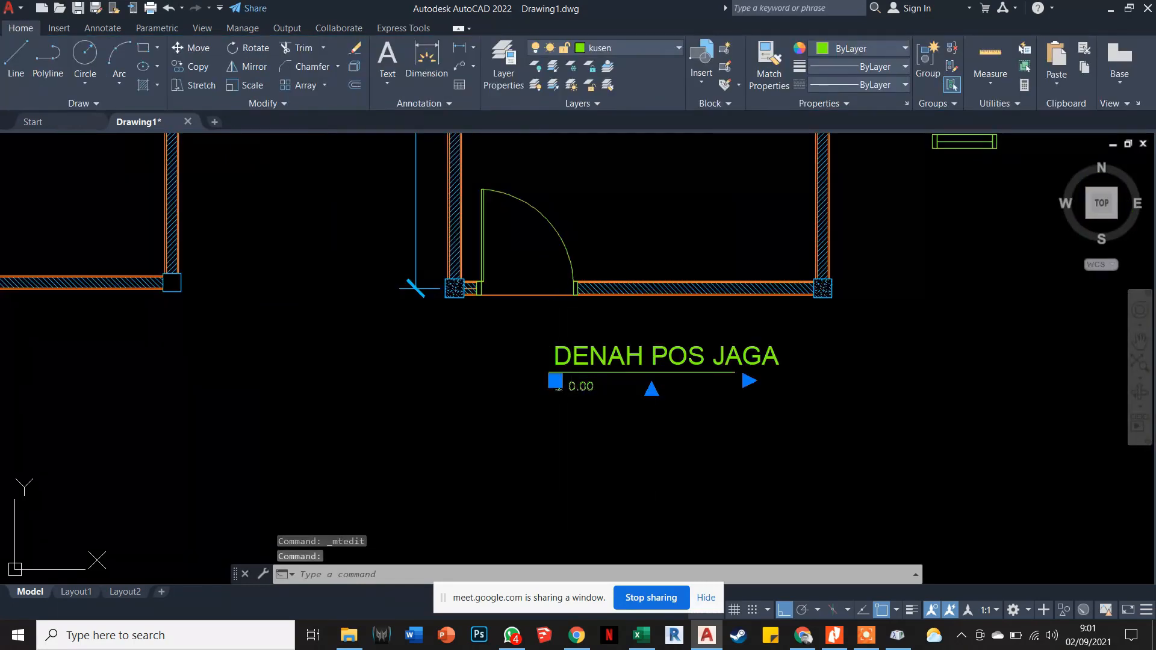
pyautogui.write('SKALA')
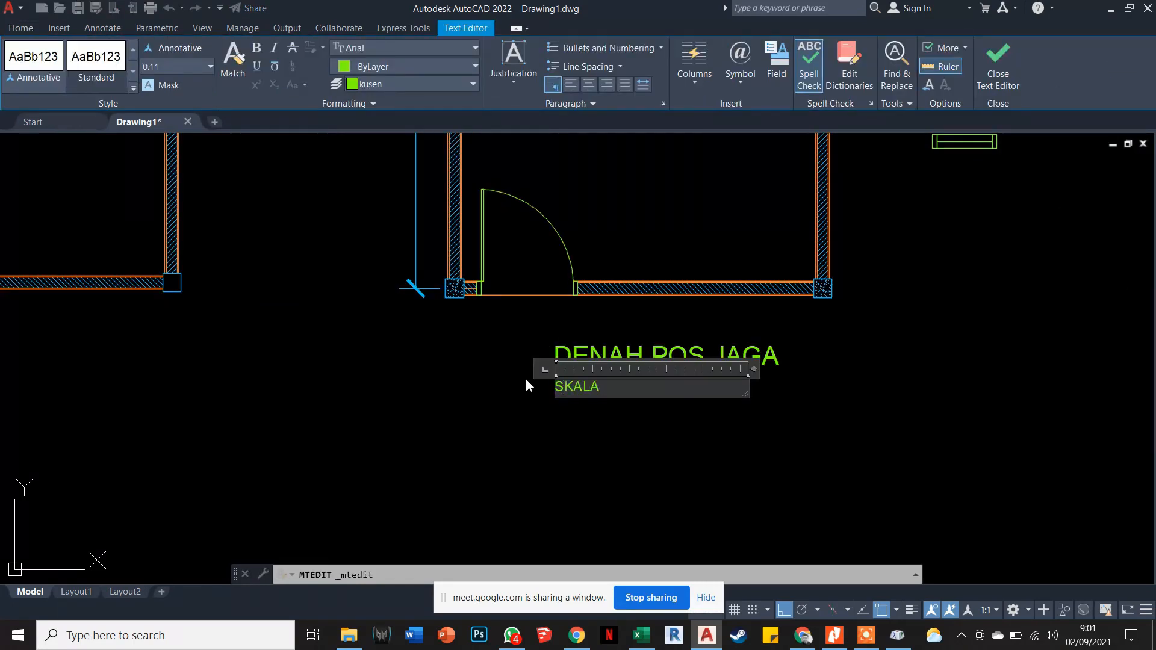
pyautogui.write(' 1: 50')
pyautogui.click(593, 459)
pyautogui.scroll(-5, 539, 461)
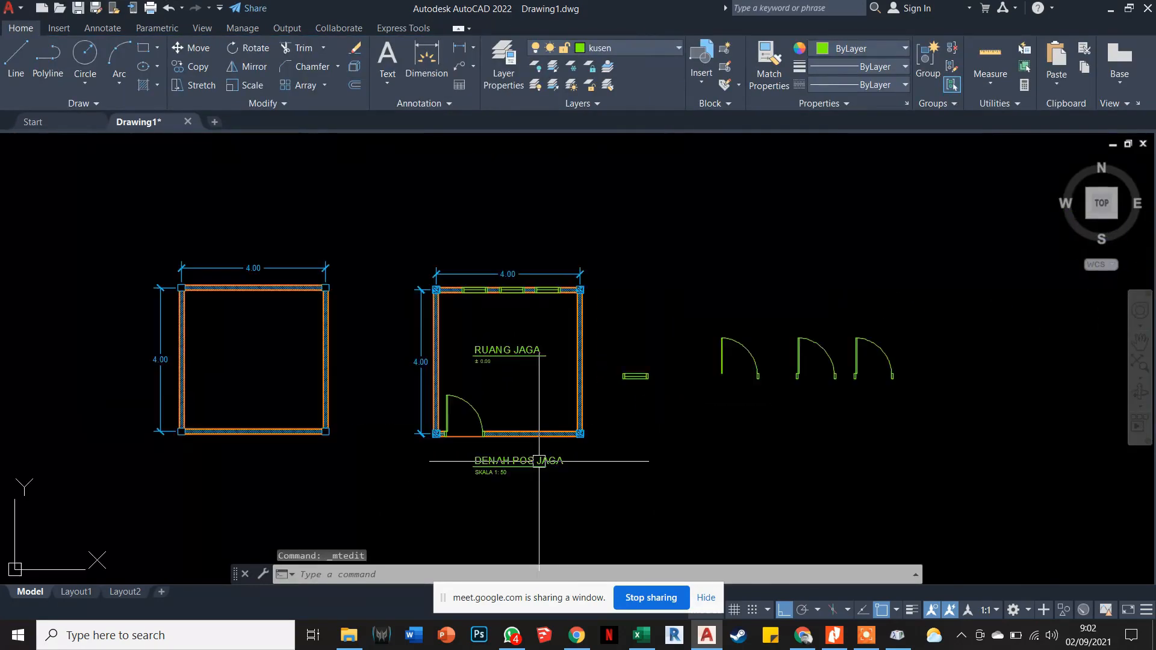
pyautogui.scroll(2, 538, 461)
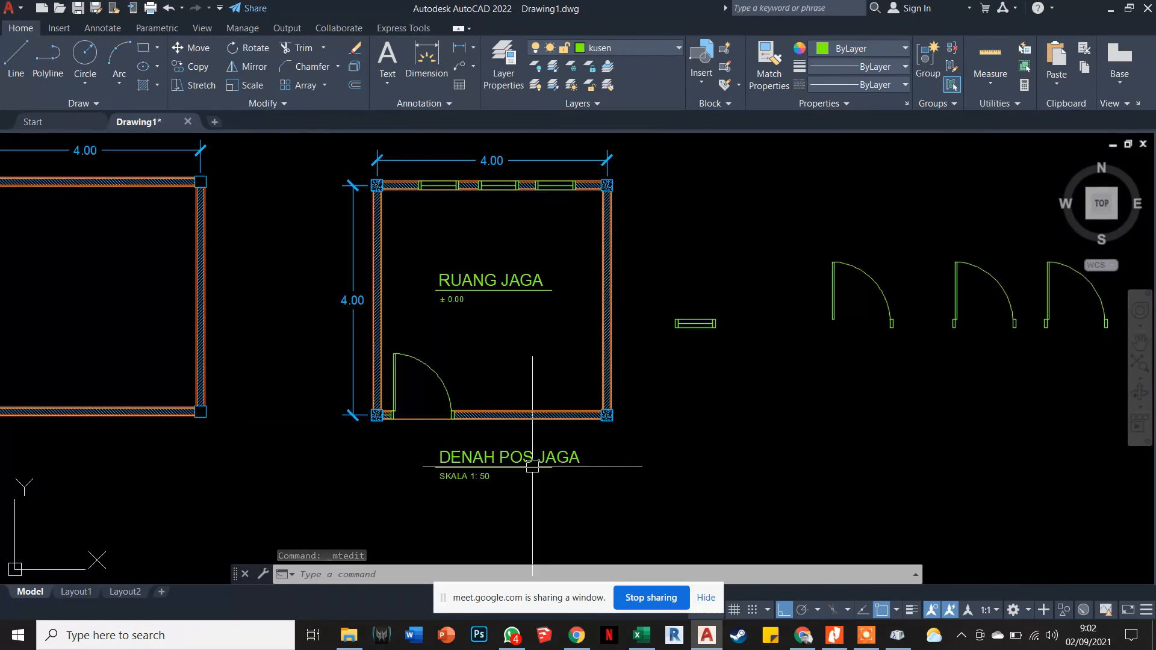
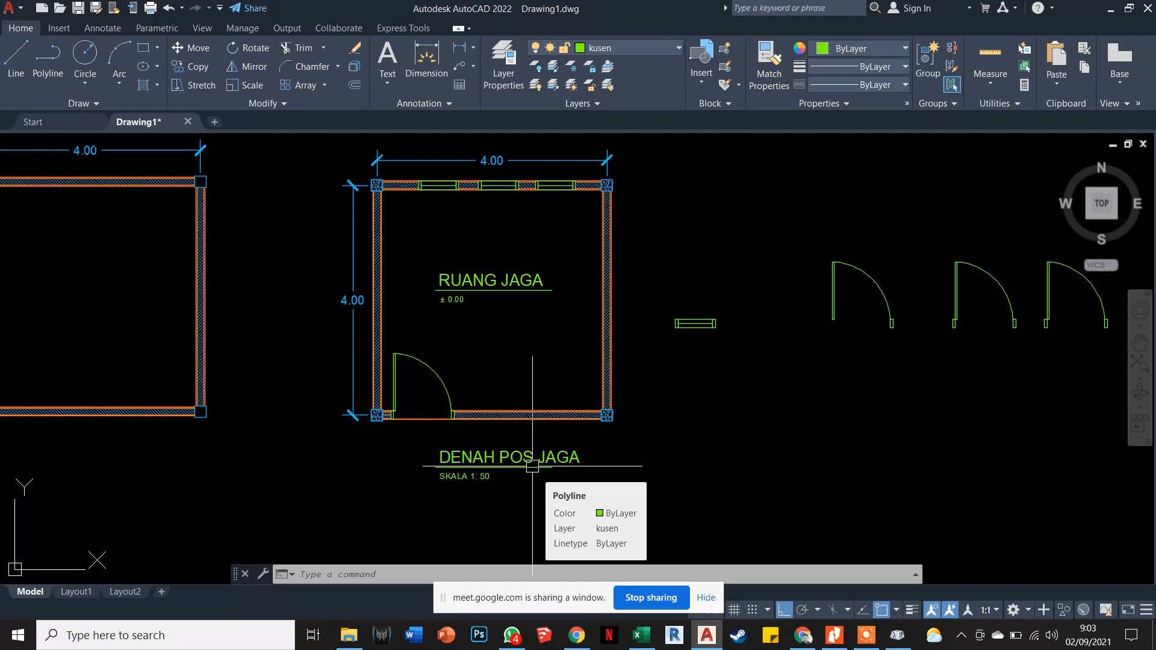
# Switch to the Google Meet window to check the participants and return to the AutoCAD drawing.
pyautogui.moveTo(802, 635)
pyautogui.click(756, 489)
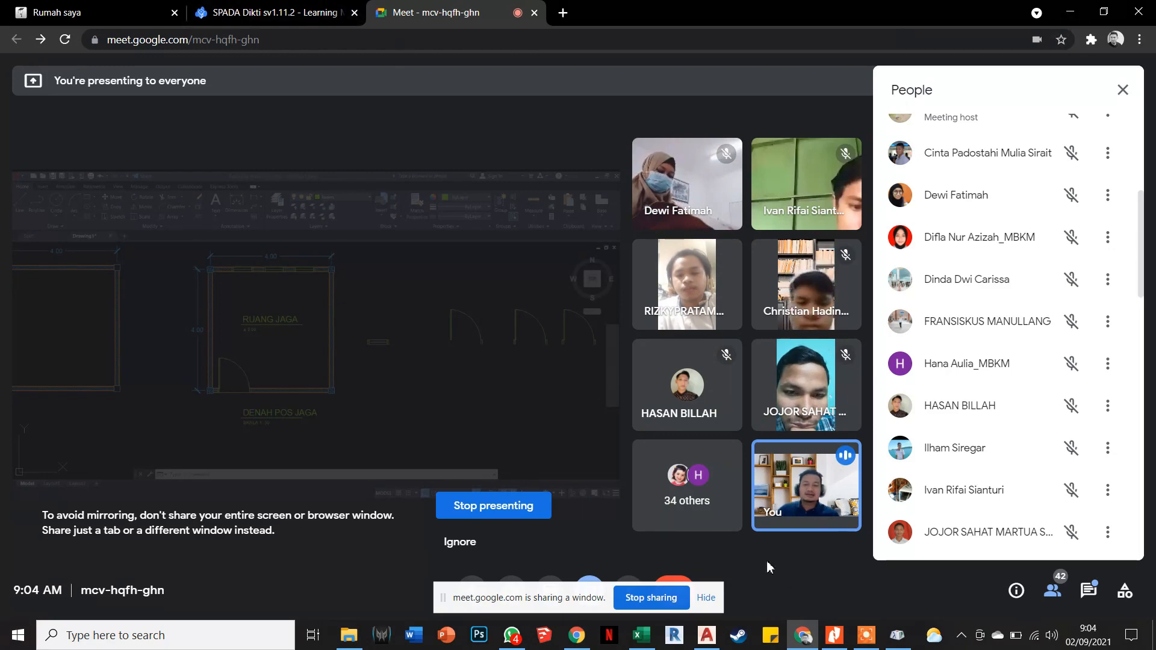
pyautogui.moveTo(776, 503)
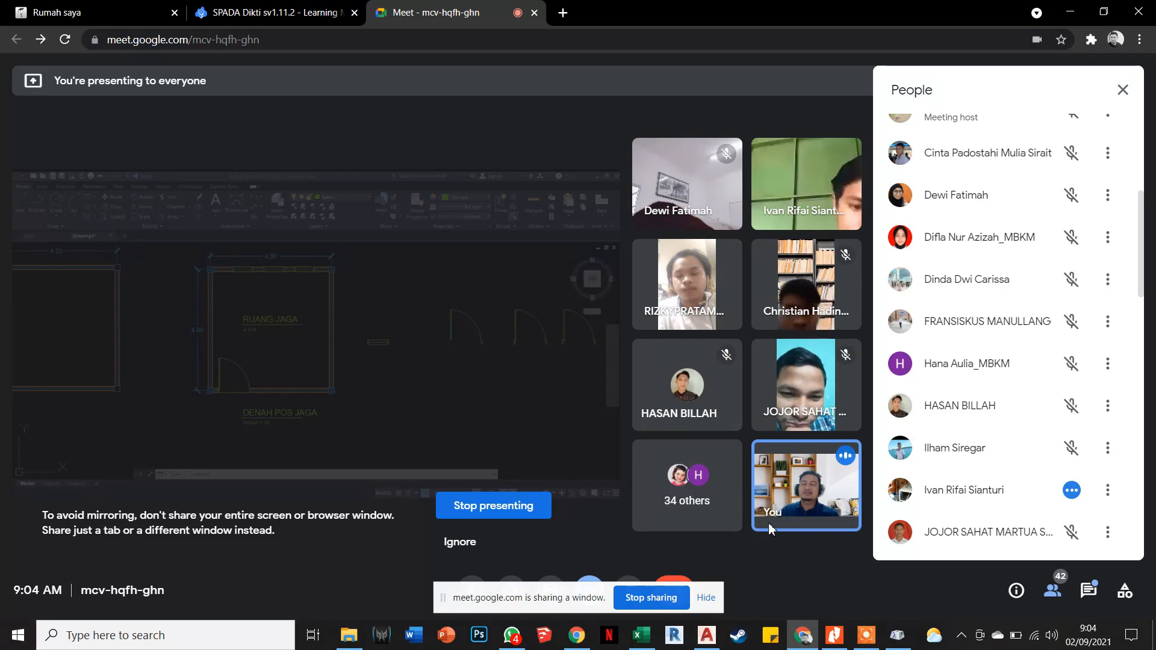
pyautogui.moveTo(770, 459)
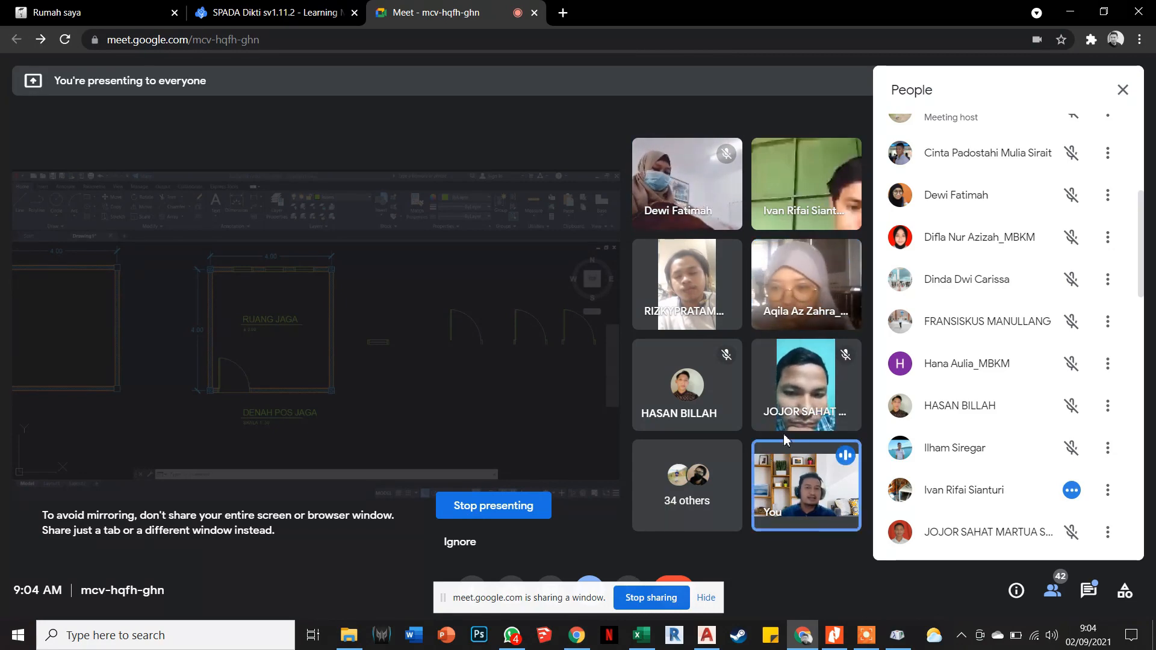
pyautogui.moveTo(830, 305)
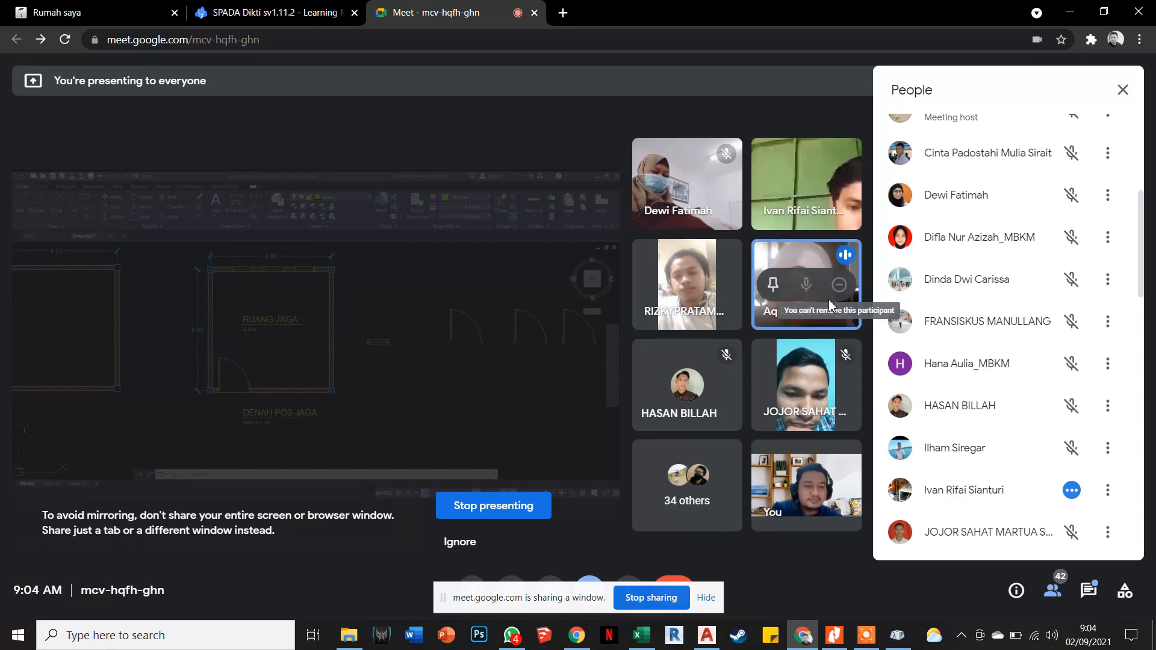
pyautogui.click(704, 636)
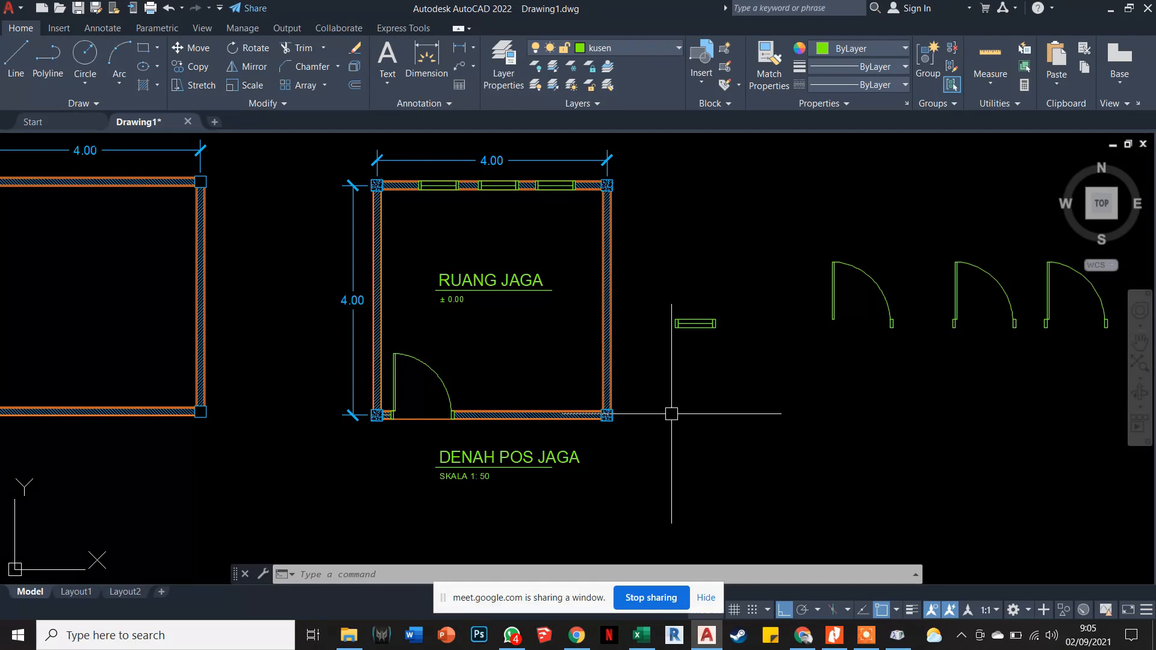
# Draw a horizontal single-segment polyline in the empty area to the right of the DENAH POS JAGA title.
pyautogui.scroll(-2, 672, 413)
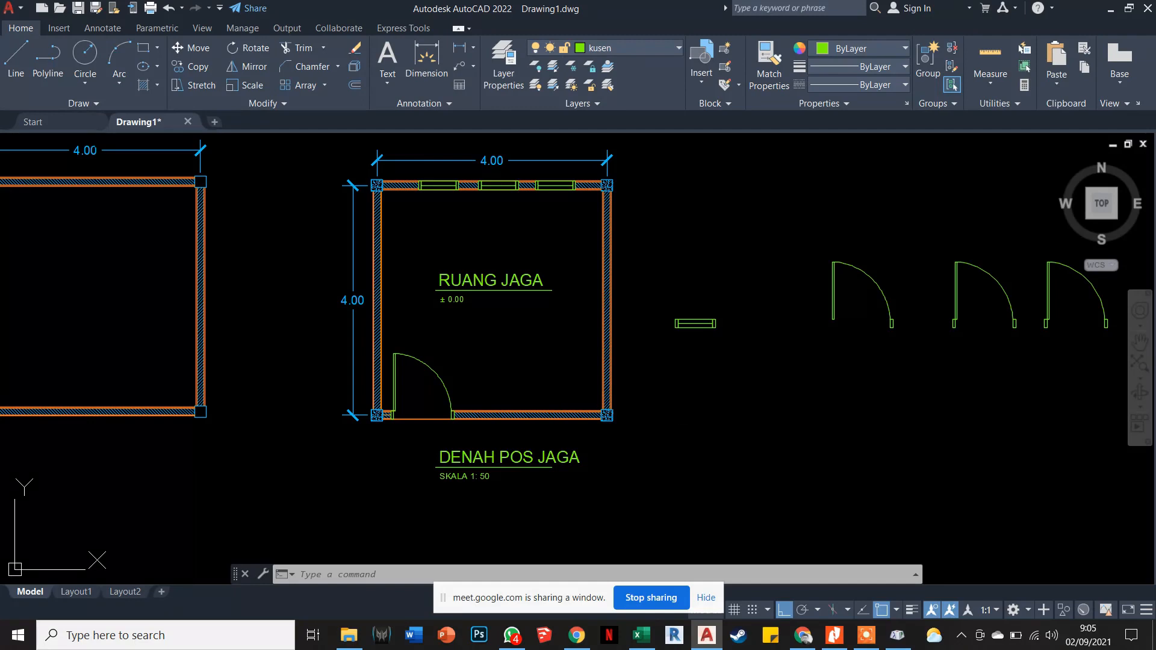
pyautogui.write('pl')
pyautogui.press('Return')
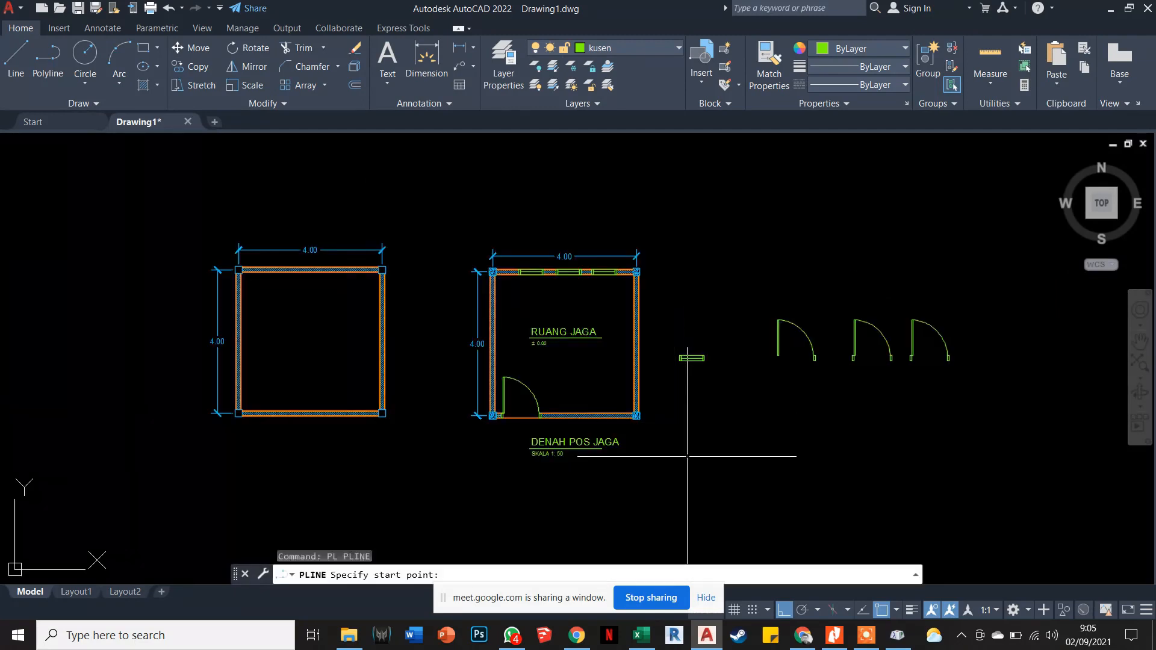
pyautogui.click(687, 457)
pyautogui.click(861, 457)
pyautogui.press('Escape')
pyautogui.scroll(2, 844, 477)
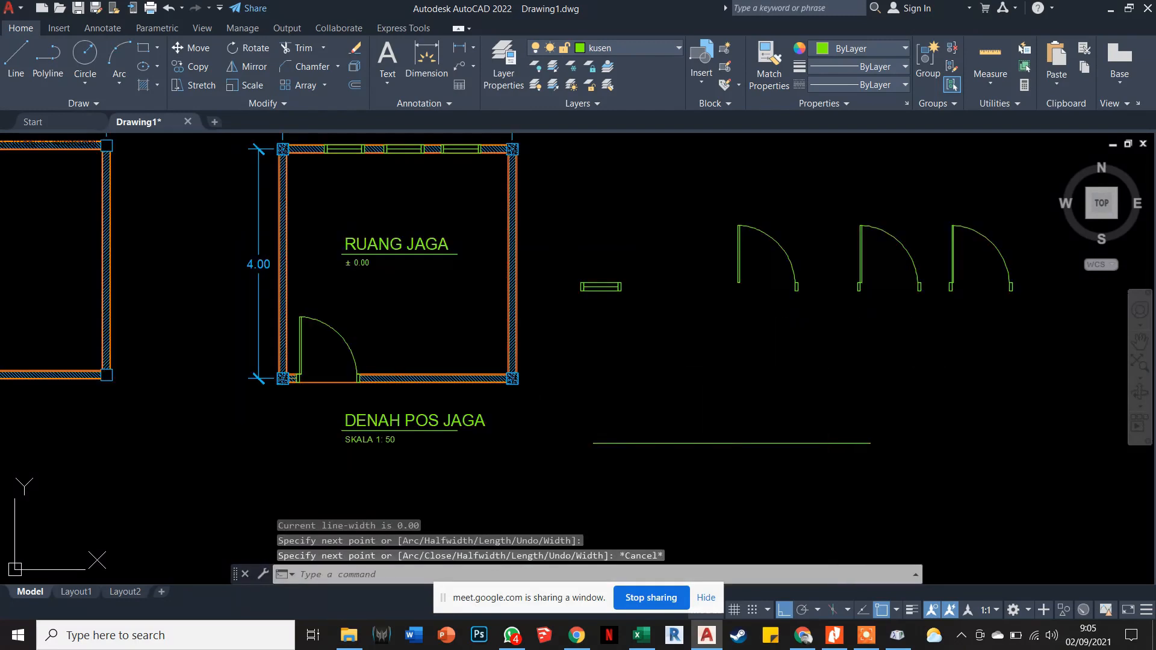
# Assign the new horizontal polyline to the Dinding layer.
pyautogui.click(844, 477)
pyautogui.click(737, 394)
pyautogui.click(609, 48)
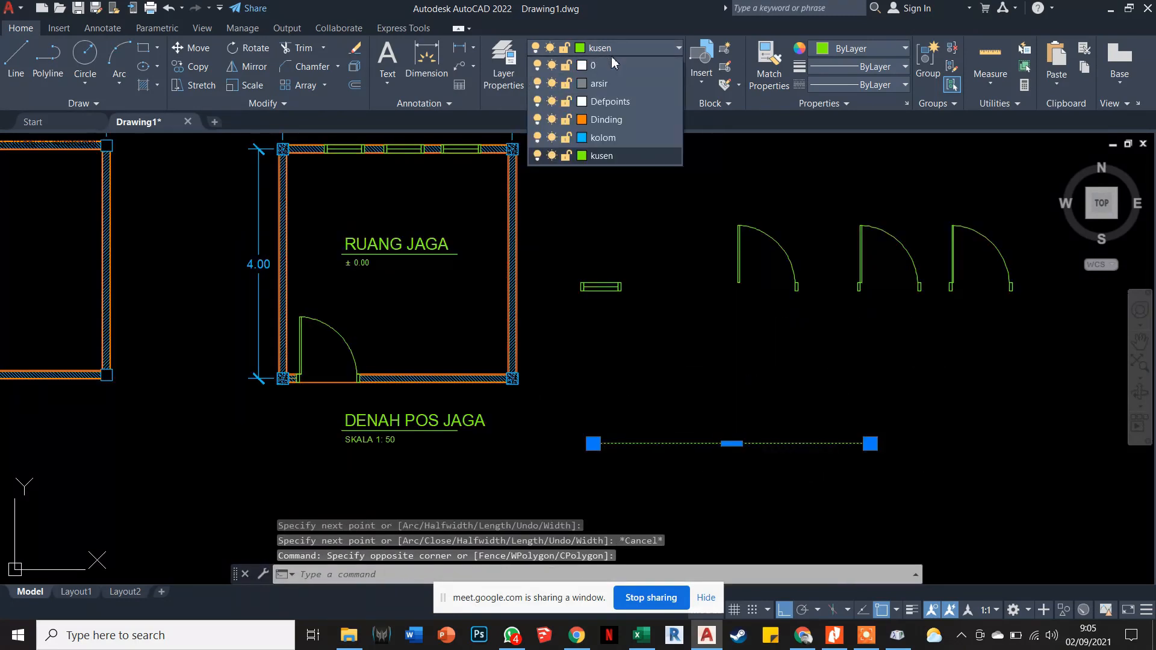
pyautogui.press('Escape')
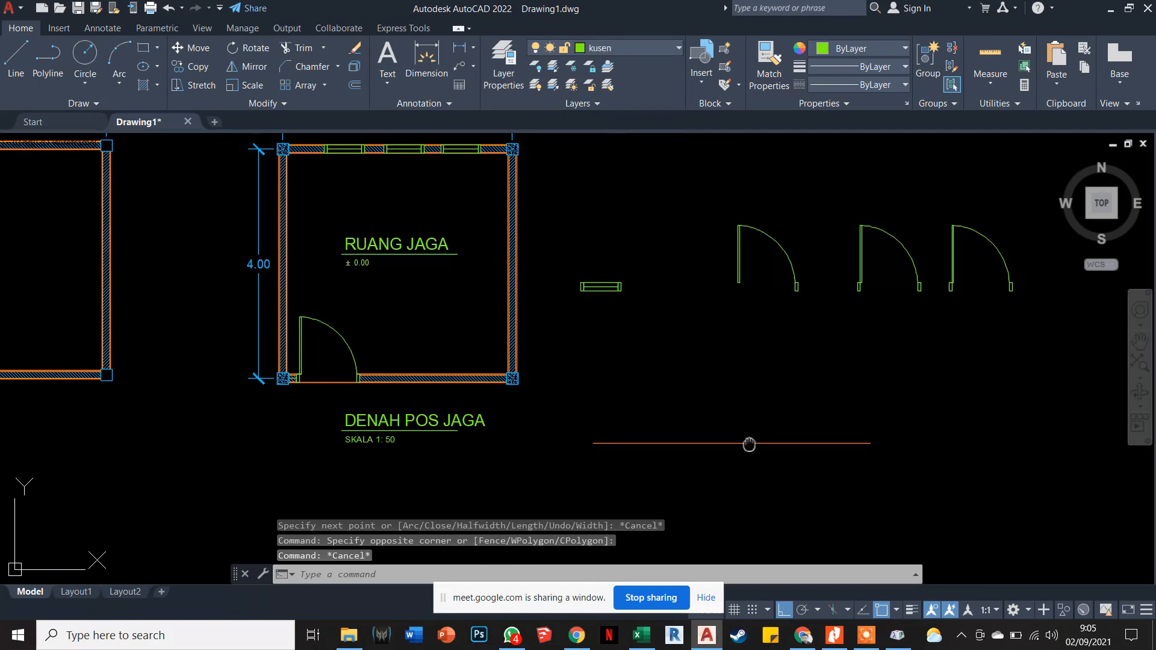
pyautogui.scroll(2, 669, 368)
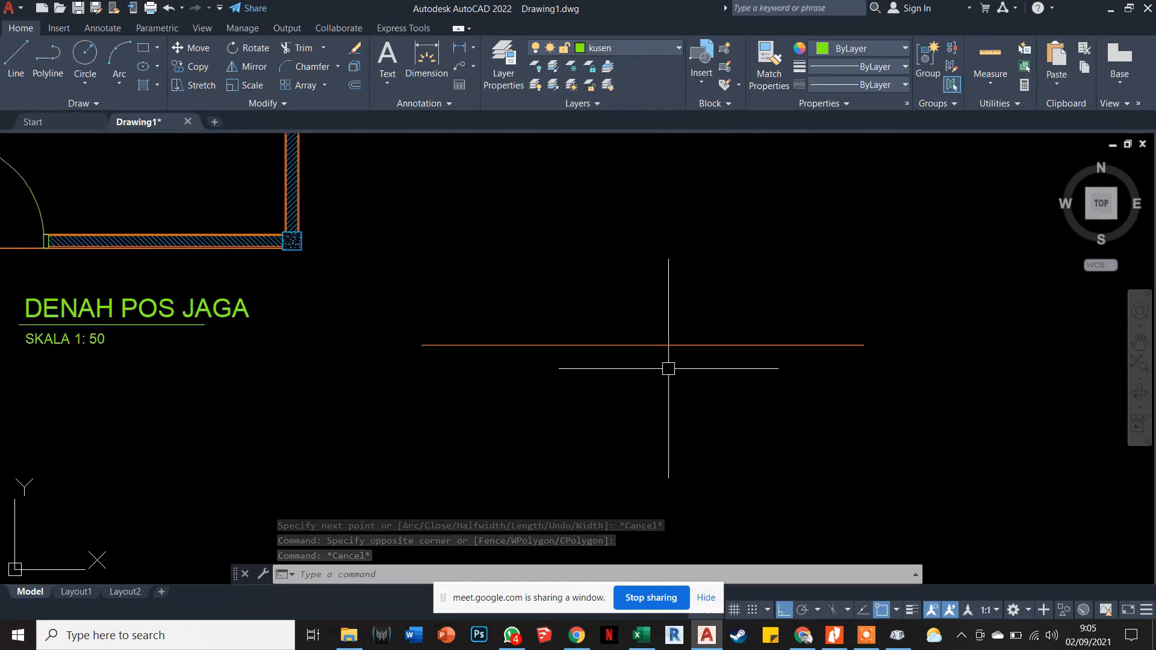
pyautogui.write('PL')
pyautogui.press('Return')
pyautogui.click(424, 387)
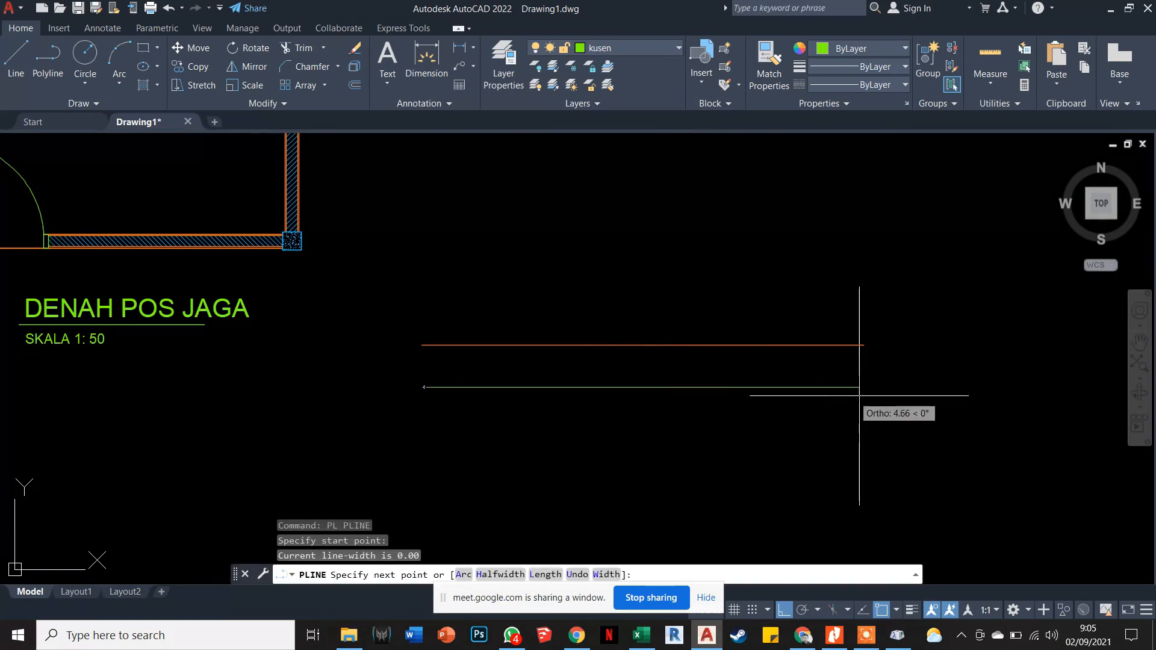
pyautogui.press('Escape')
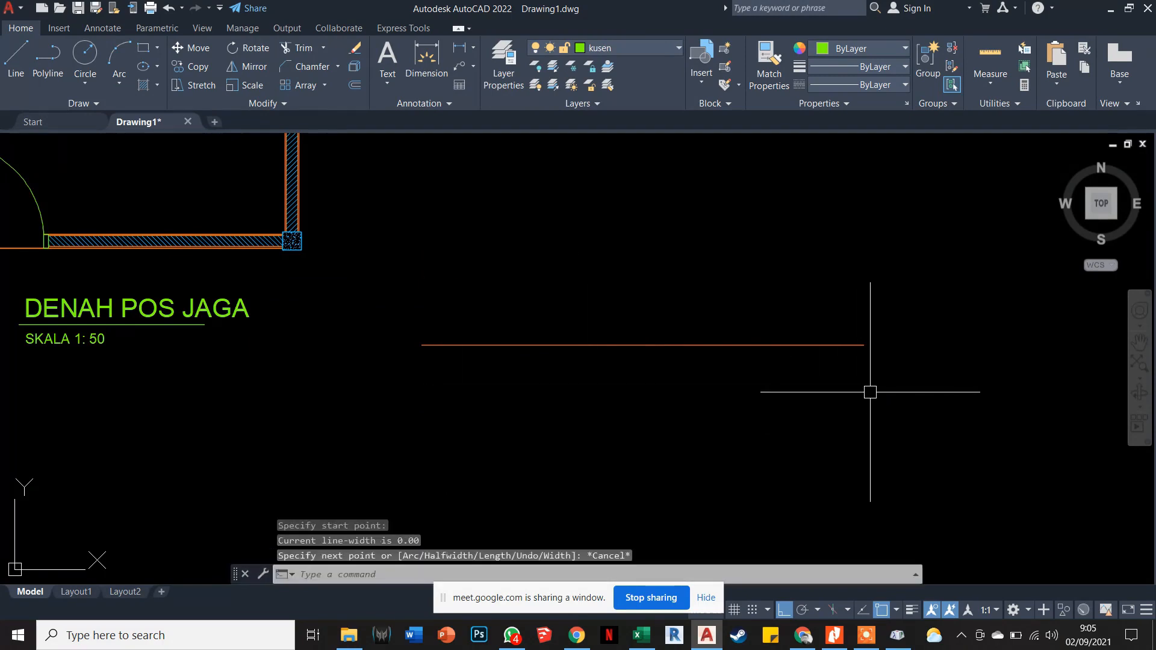
# Make Dinding the current layer.
pyautogui.click(617, 56)
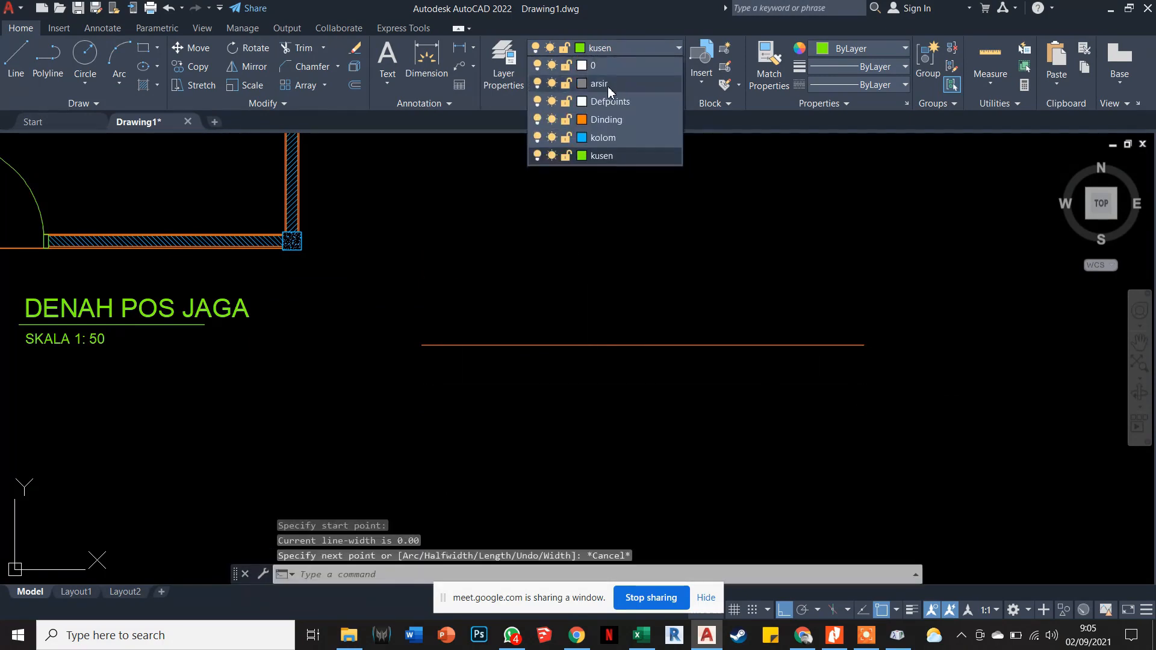
pyautogui.click(604, 115)
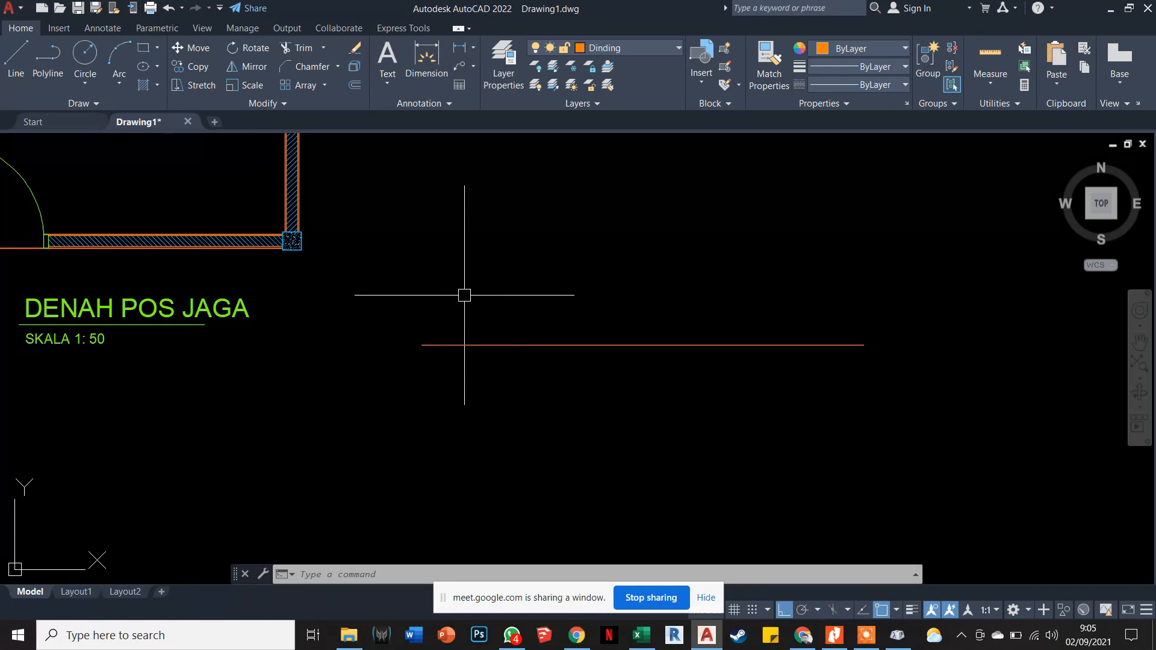
pyautogui.scroll(-4, 464, 295)
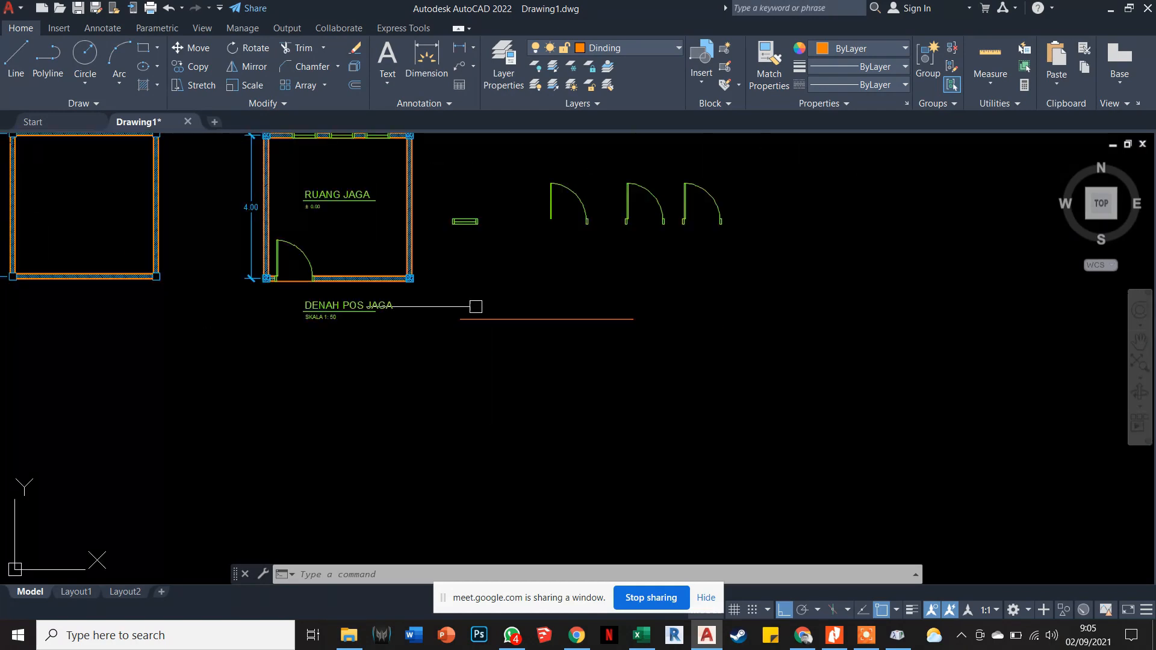
pyautogui.scroll(3, 472, 310)
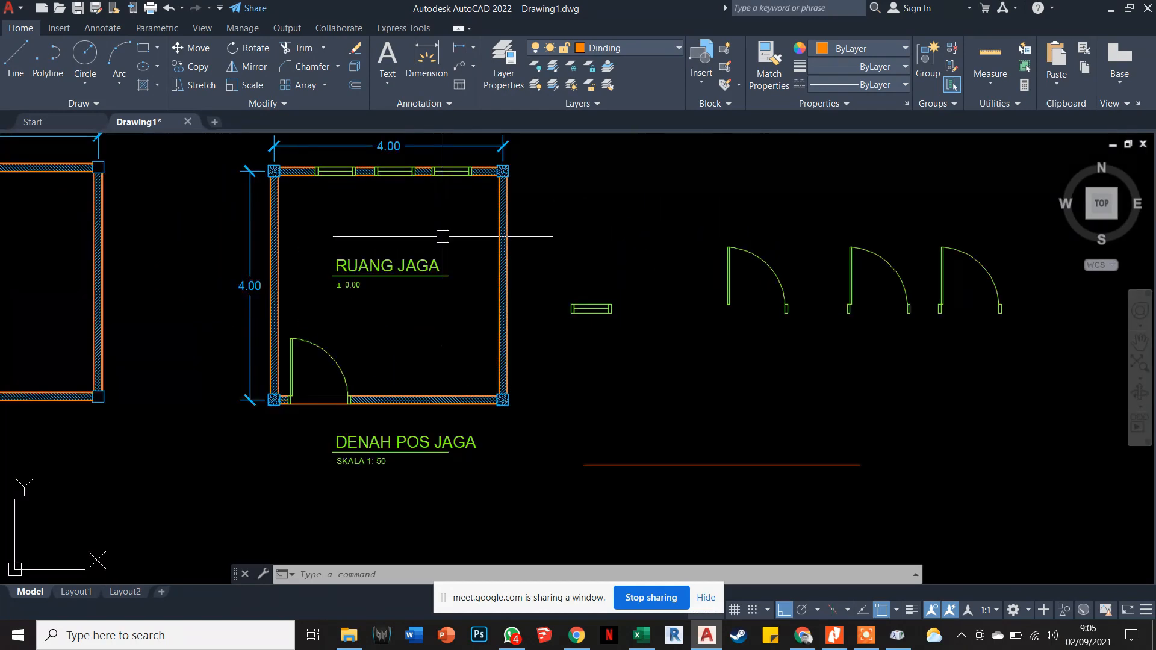
pyautogui.moveTo(293, 197); pyautogui.dragTo(356, 231, button='middle')
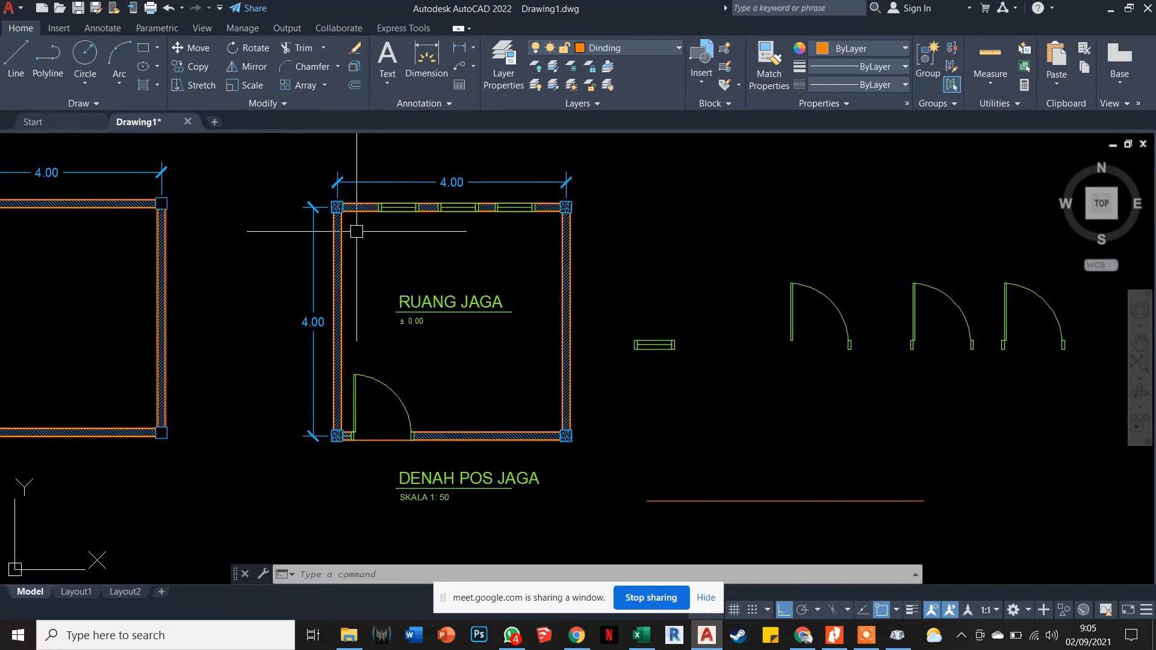
pyautogui.click(617, 50)
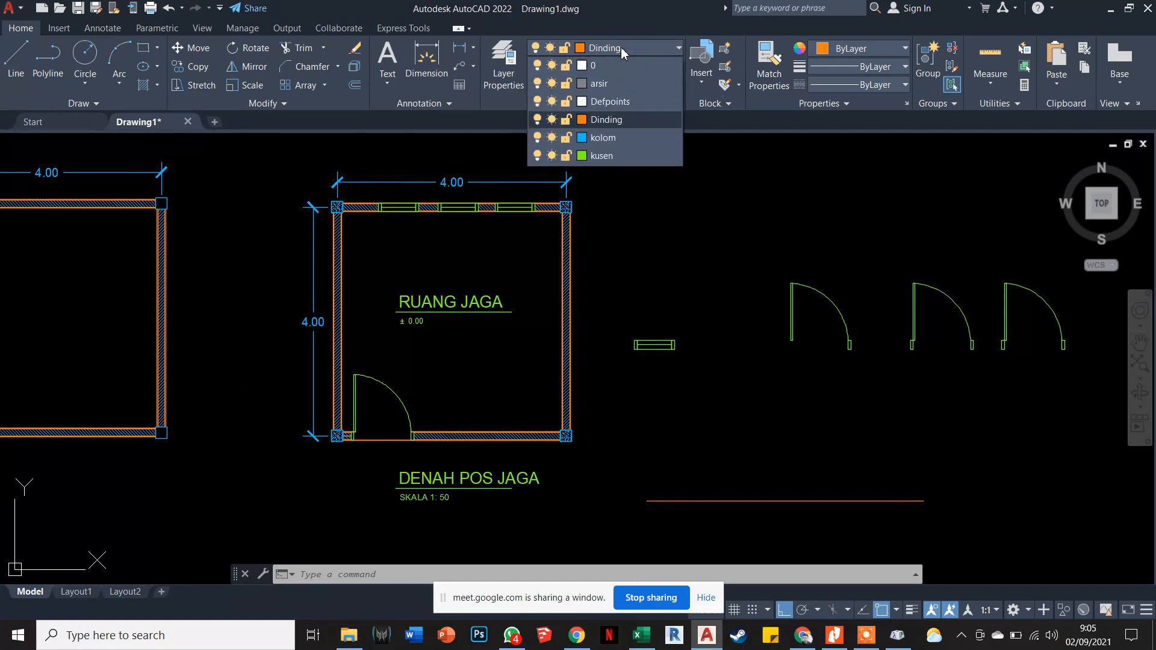
pyautogui.click(621, 48)
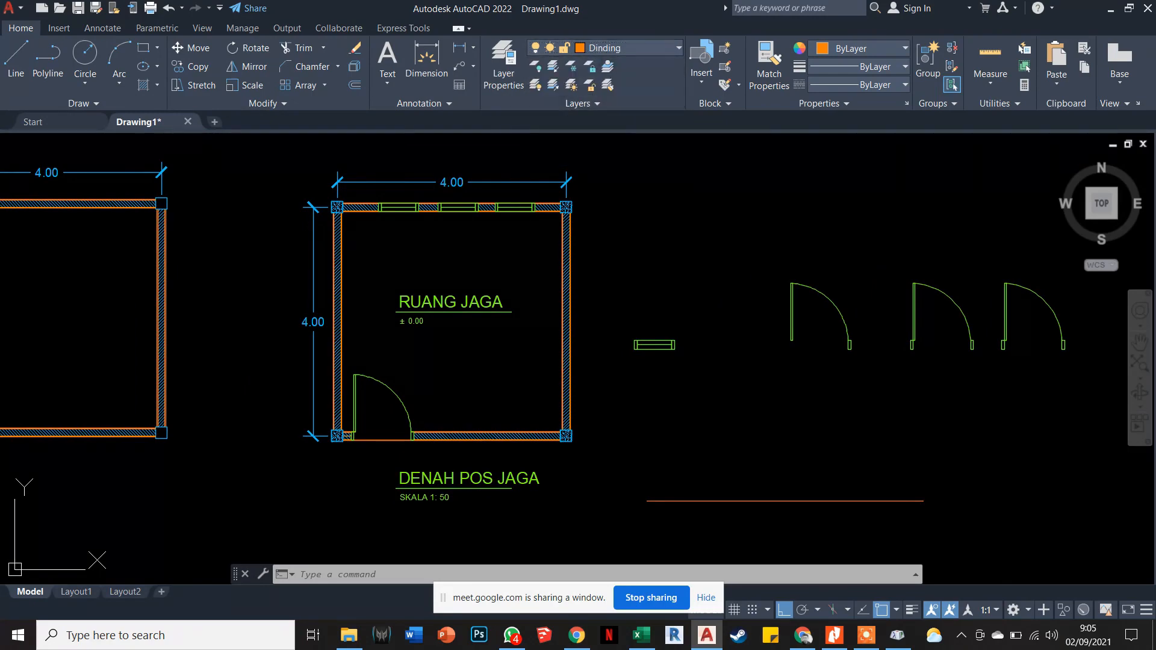
pyautogui.scroll(2, 364, 249)
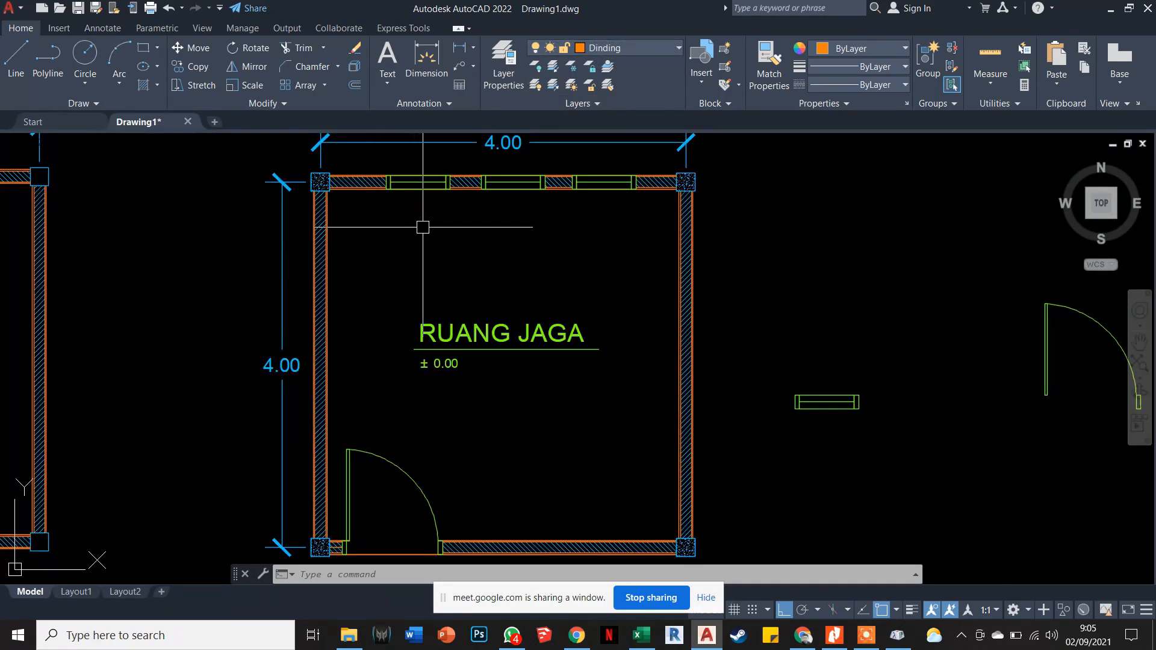
pyautogui.scroll(-2, 493, 241)
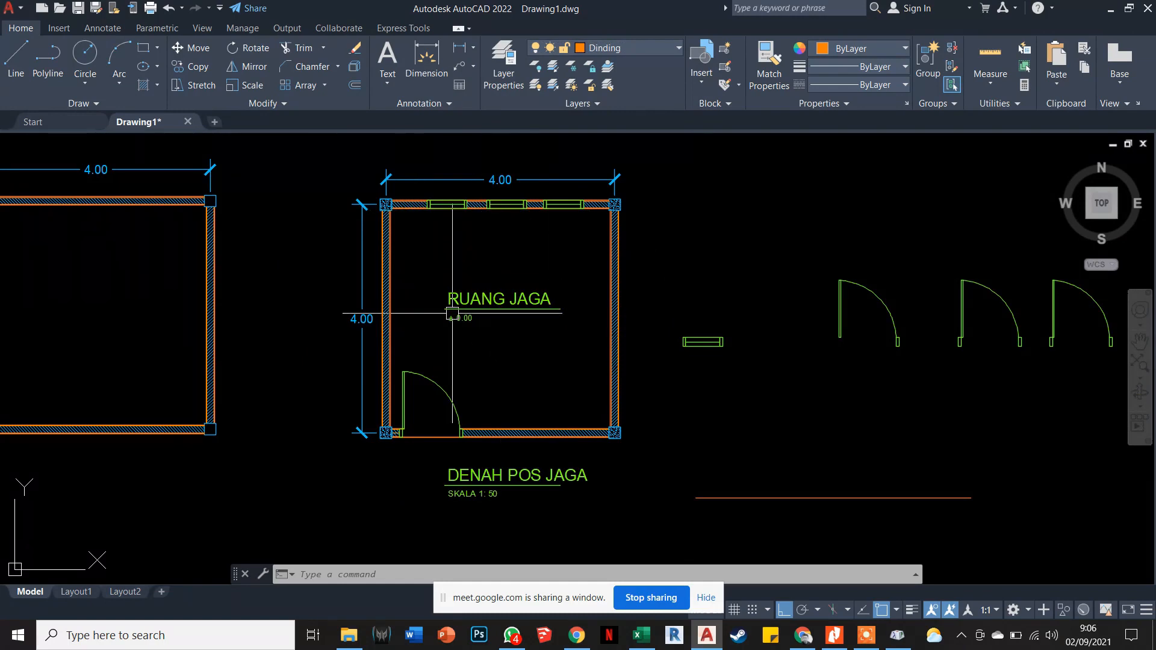
pyautogui.moveTo(452, 313)
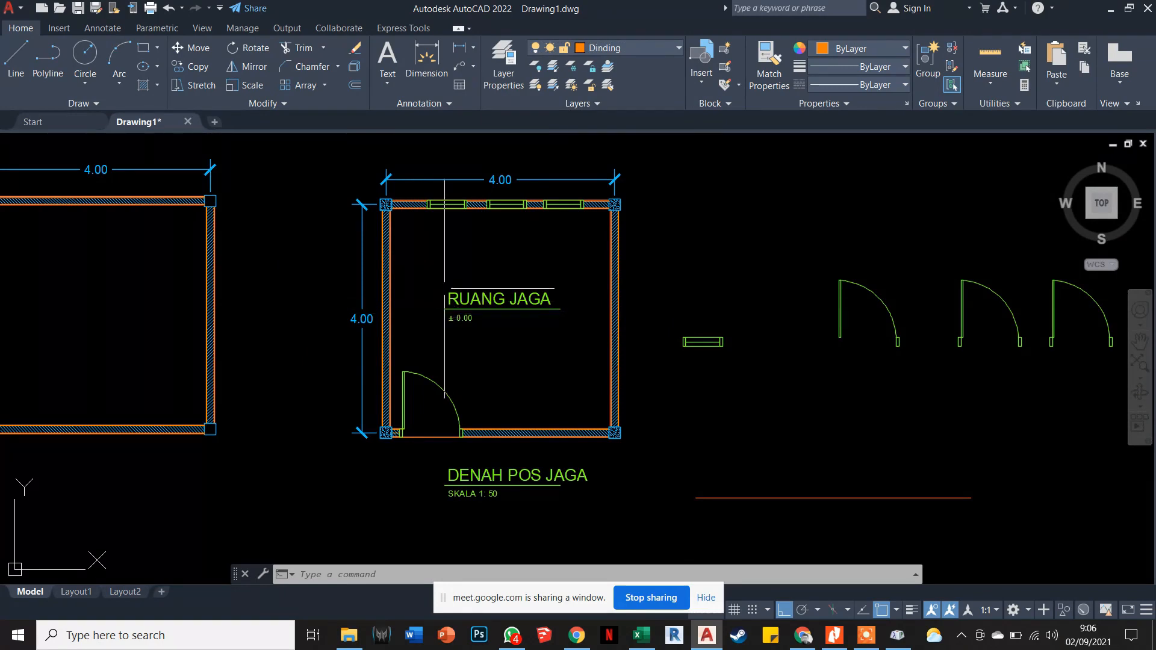
# Examine the window frames and wall hatch along the guard post's upper wall and check which layers they use.
pyautogui.click(628, 50)
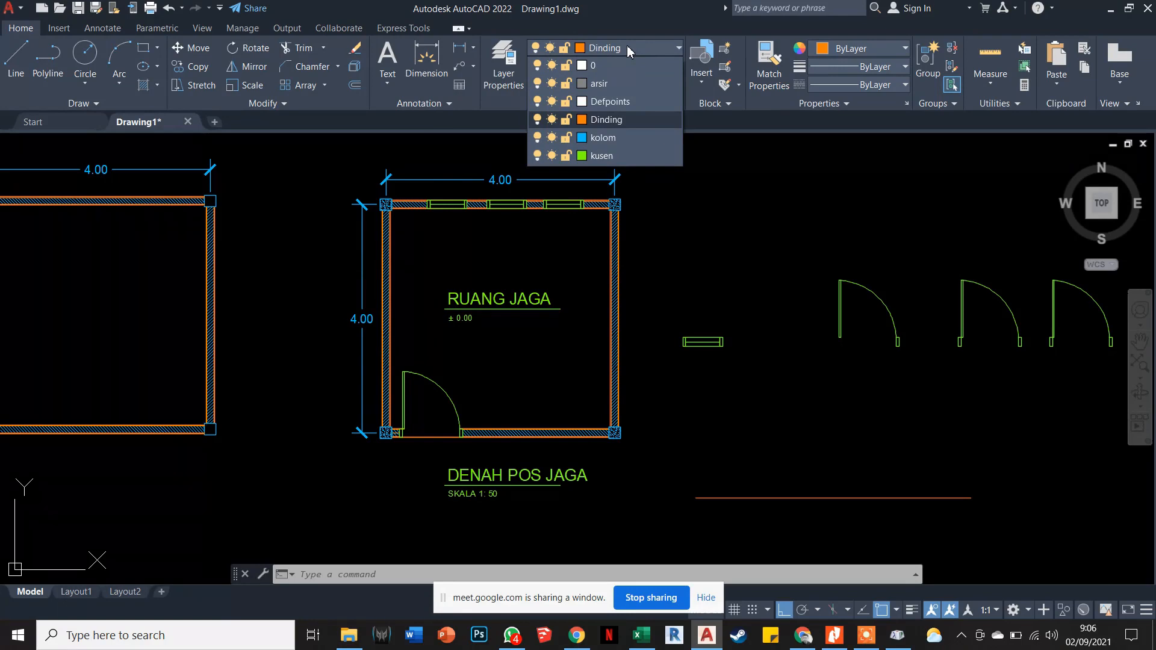
pyautogui.click(628, 50)
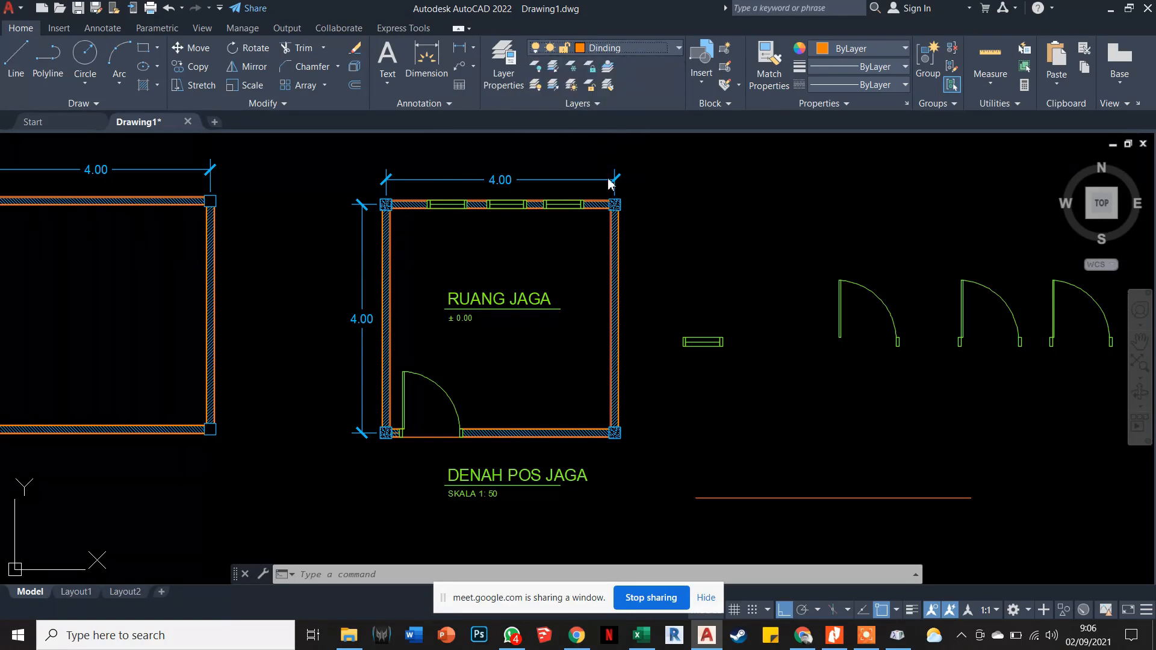
pyautogui.scroll(4, 596, 224)
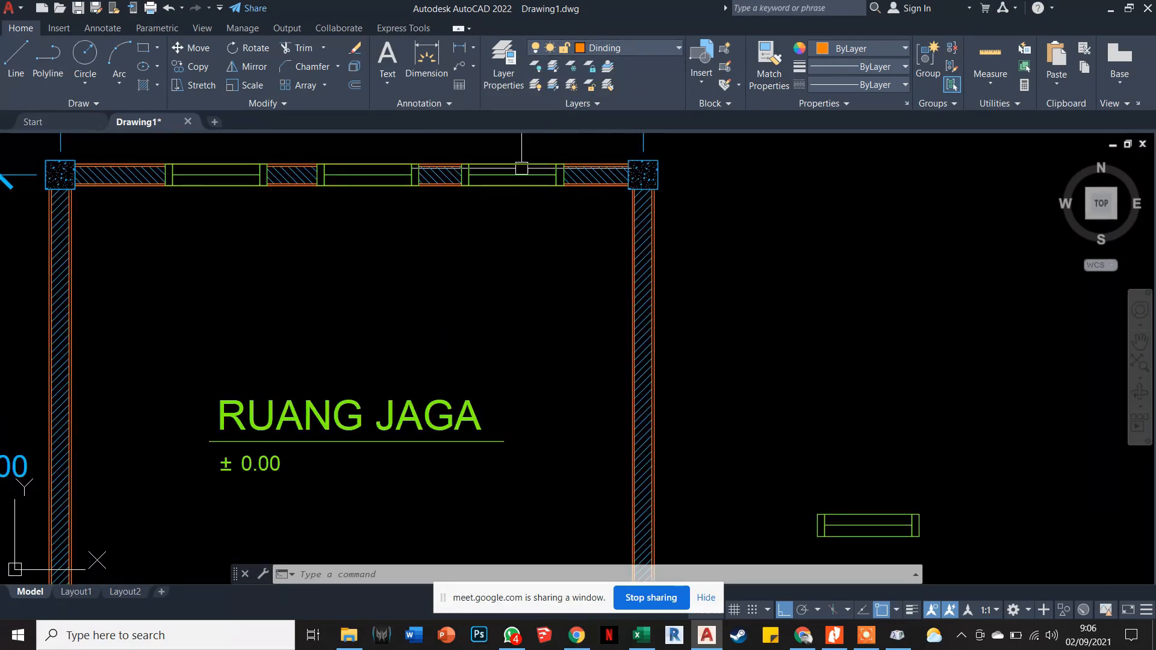
pyautogui.click(490, 174)
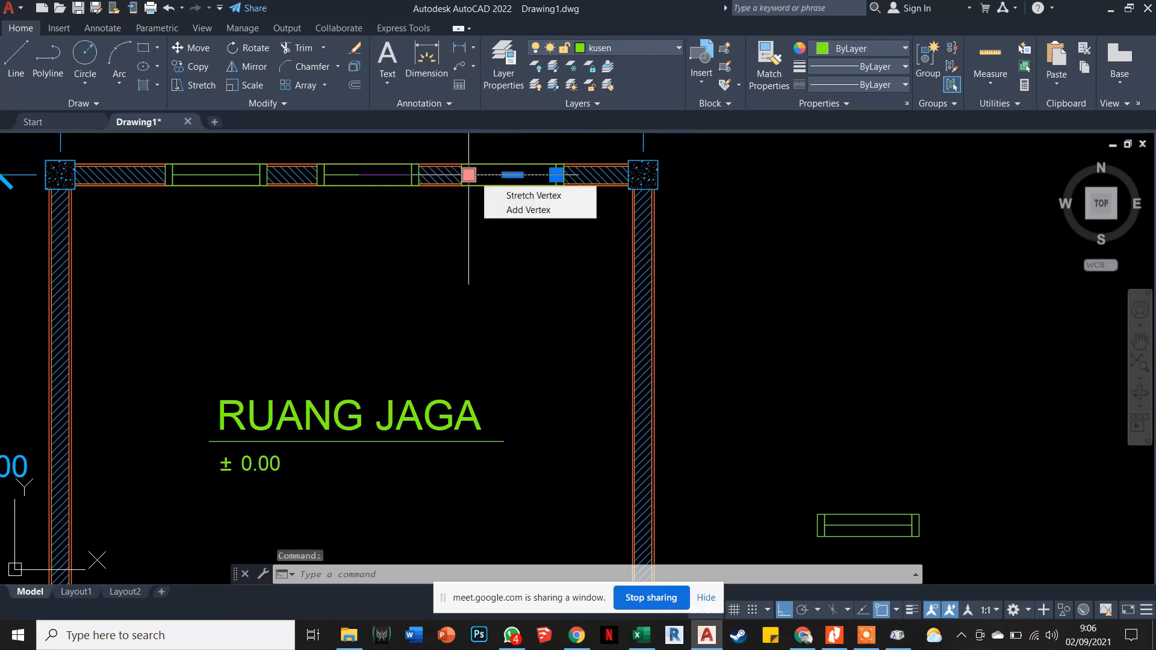
pyautogui.press('Escape')
pyautogui.press('Escape')
pyautogui.scroll(-4, 524, 214)
pyautogui.scroll(5, 527, 250)
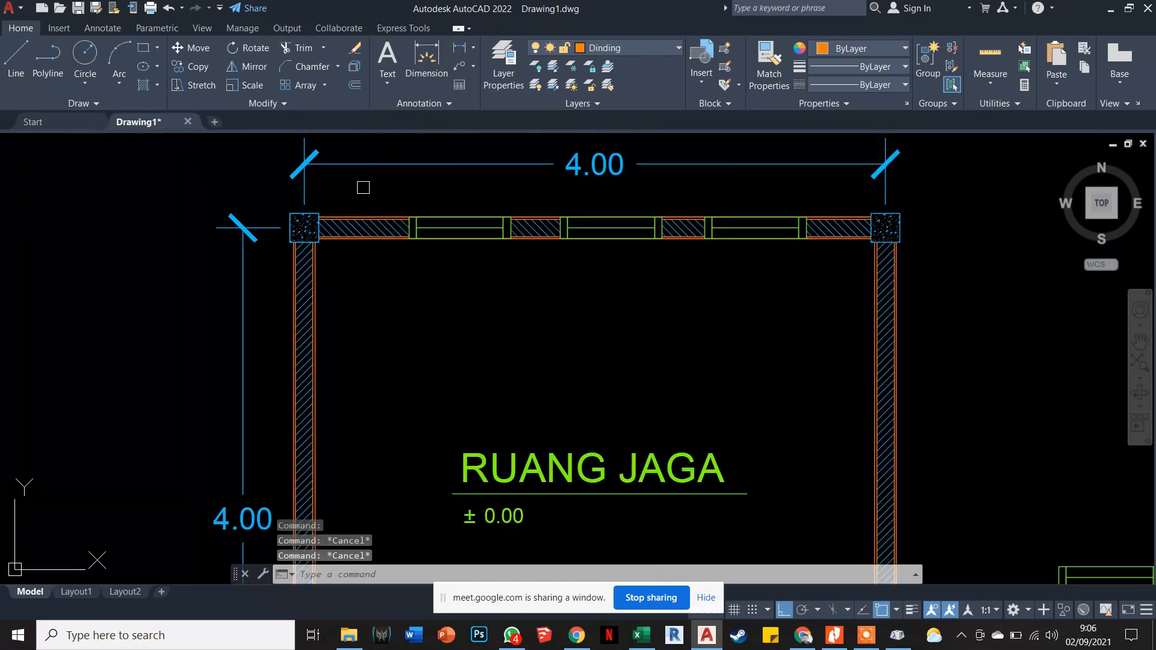
pyautogui.click(405, 201)
pyautogui.press('Escape')
pyautogui.click(620, 257)
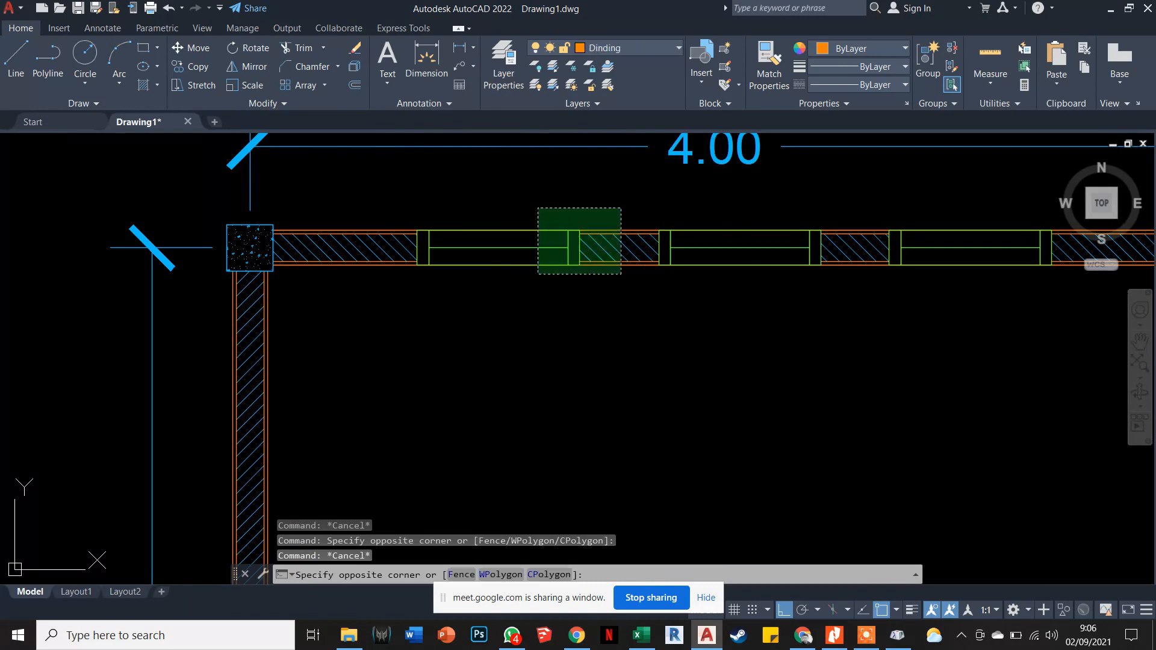
pyautogui.click(452, 247)
pyautogui.press('Escape')
pyautogui.scroll(-3, 589, 243)
pyautogui.scroll(4, 589, 242)
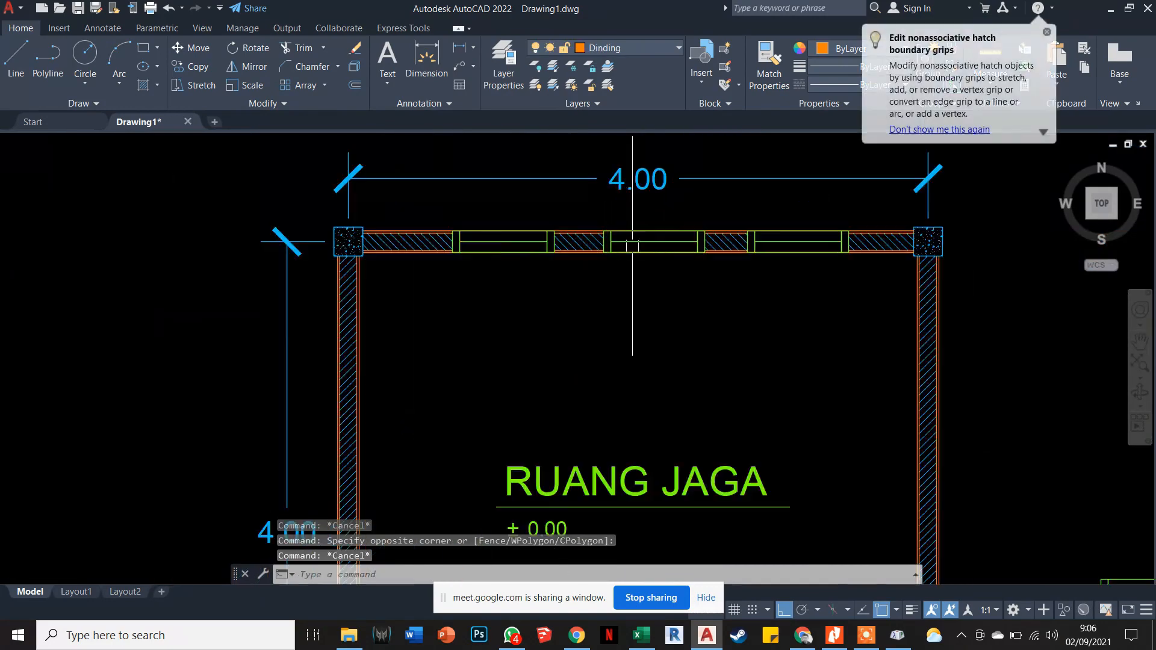
# Lock the kolom, 0, arsir, Defpoints and Dinding layers, leaving only kusen unlocked.
pyautogui.click(625, 53)
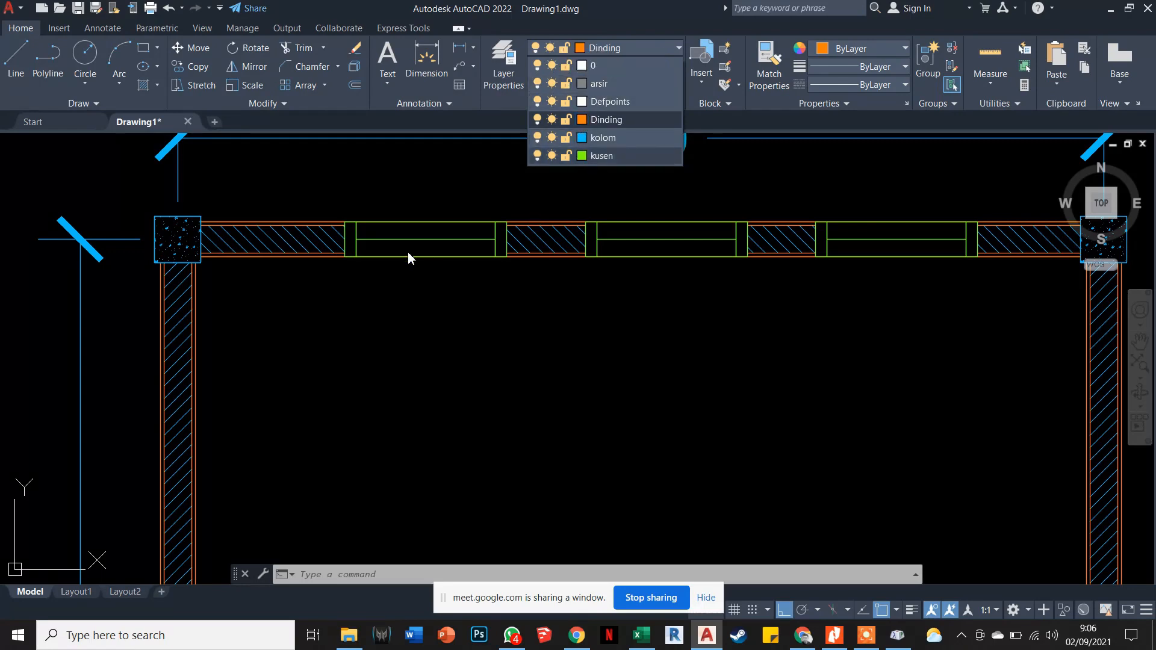
pyautogui.click(567, 138)
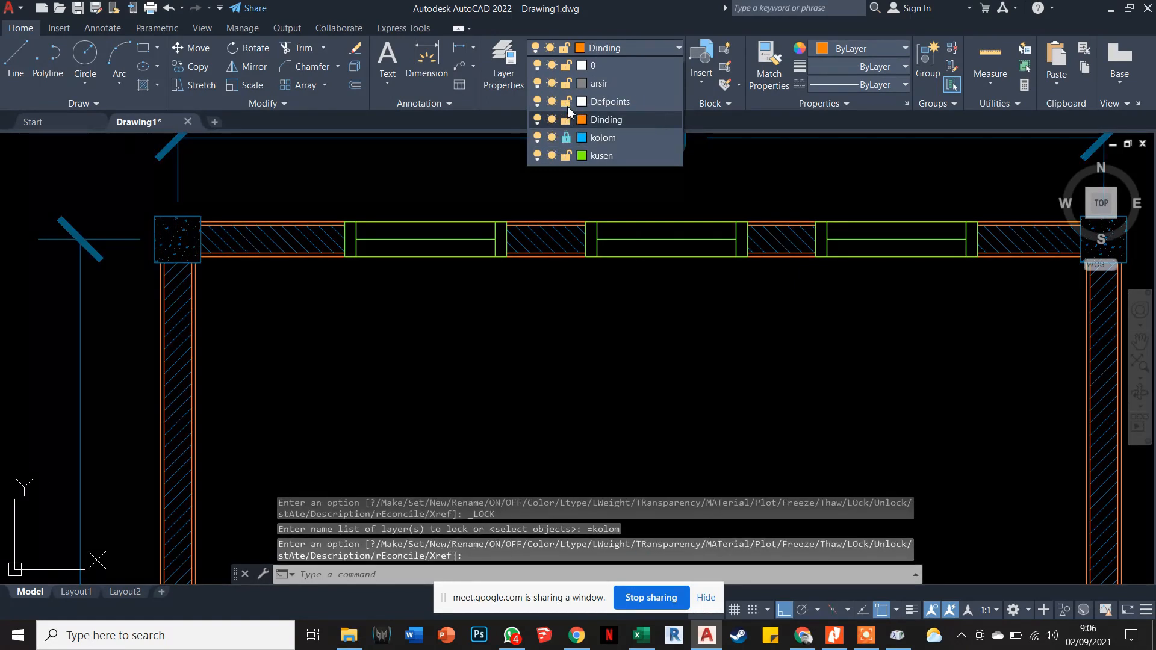
pyautogui.click(566, 65)
pyautogui.click(566, 84)
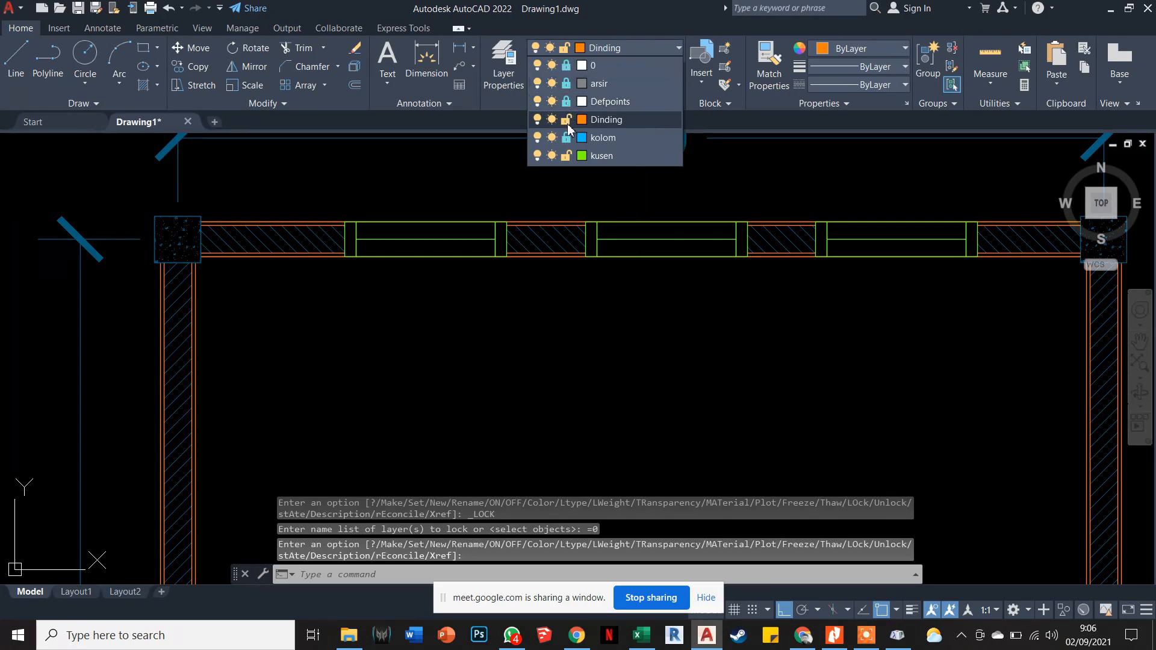
pyautogui.click(567, 120)
pyautogui.scroll(-5, 524, 253)
pyautogui.press('Escape')
pyautogui.press('Escape')
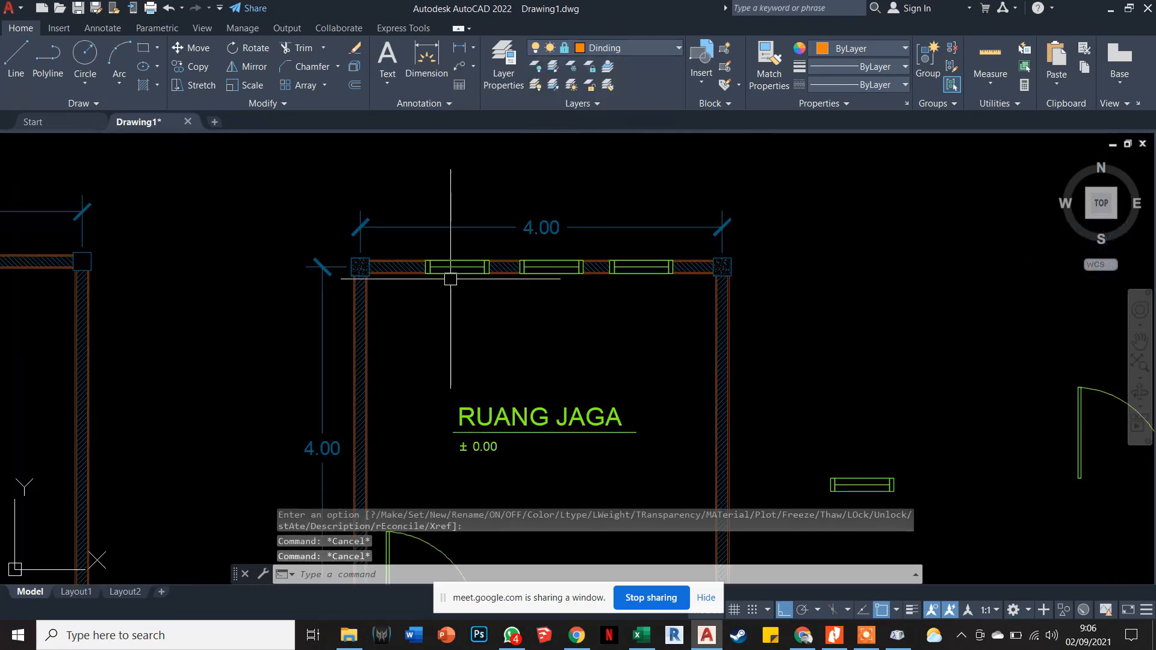
# Try to erase the upper-left column and adjoining wall objects on the locked layers.
pyautogui.scroll(2, 383, 262)
pyautogui.click(380, 288)
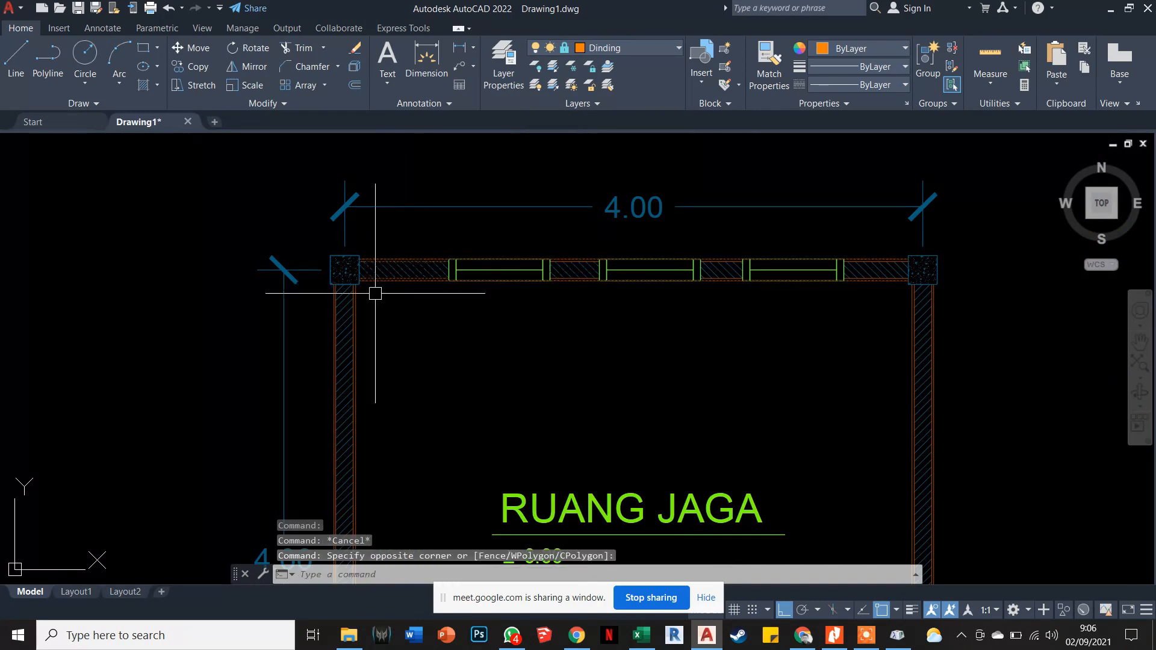
pyautogui.press('Delete')
pyautogui.click(394, 312)
pyautogui.click(327, 241)
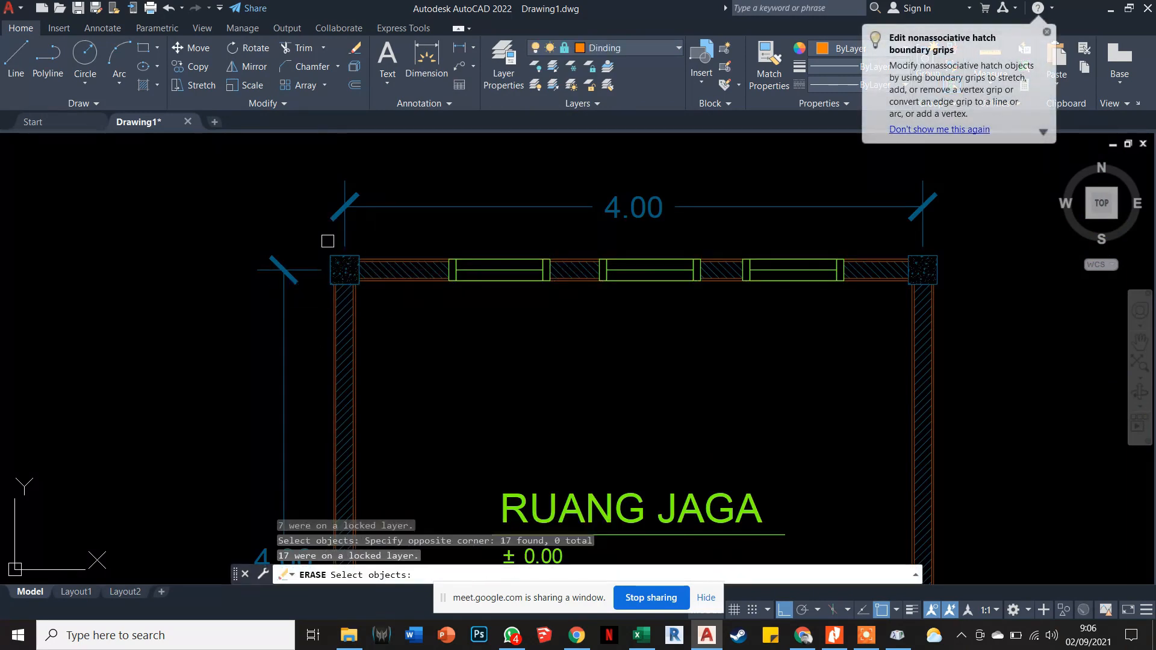
pyautogui.press('Escape')
# Try erasing a selection spanning the upper-left corner and the rightmost window, and undo the erase.
pyautogui.click(383, 306)
pyautogui.click(183, 135)
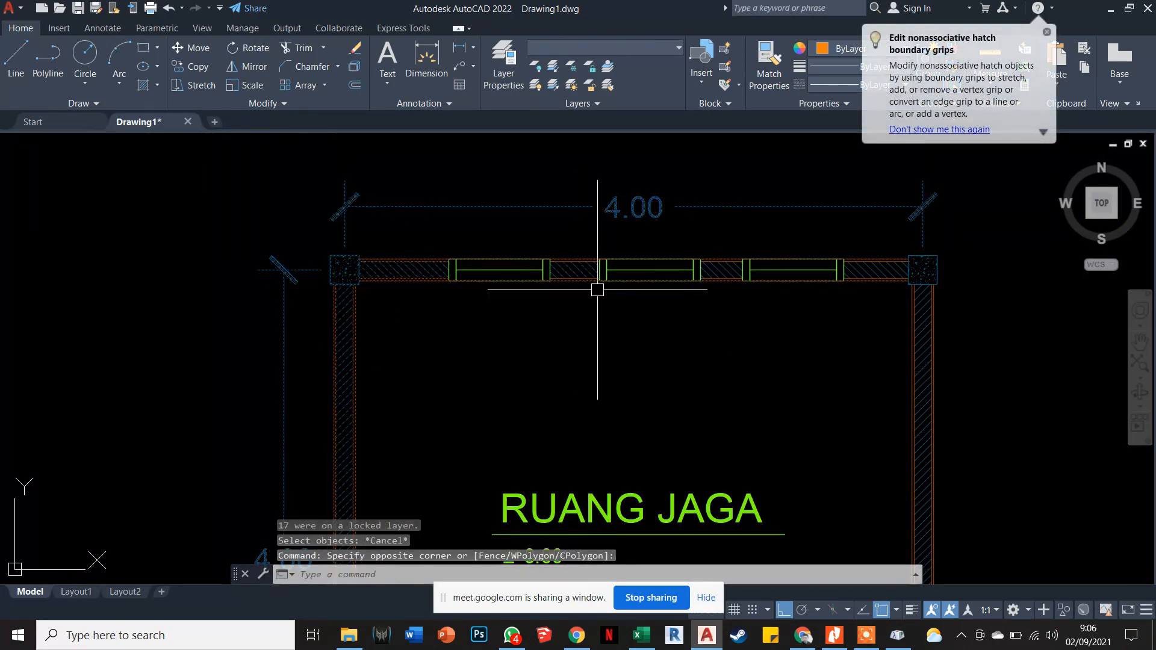
pyautogui.click(751, 315)
pyautogui.press('Delete')
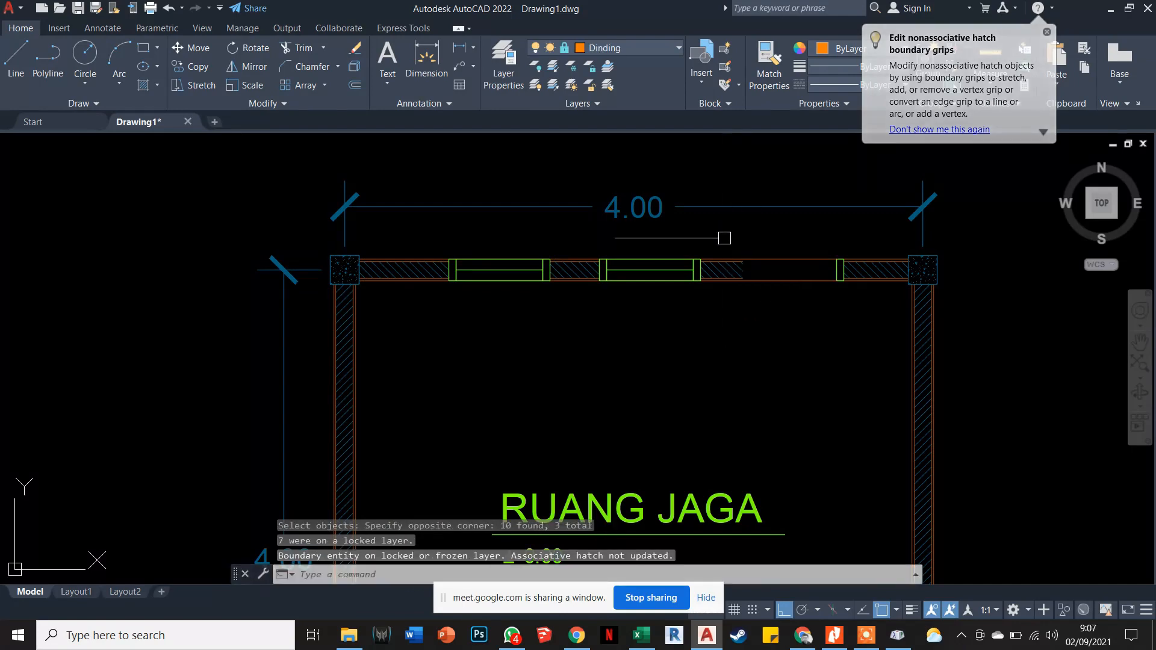
pyautogui.hotkey('ctrl', 'z')
# Check the layer assignment of the rightmost window's centre line and the lock state of all layers.
pyautogui.scroll(3, 769, 266)
pyautogui.moveTo(768, 265); pyautogui.dragTo(756, 250)
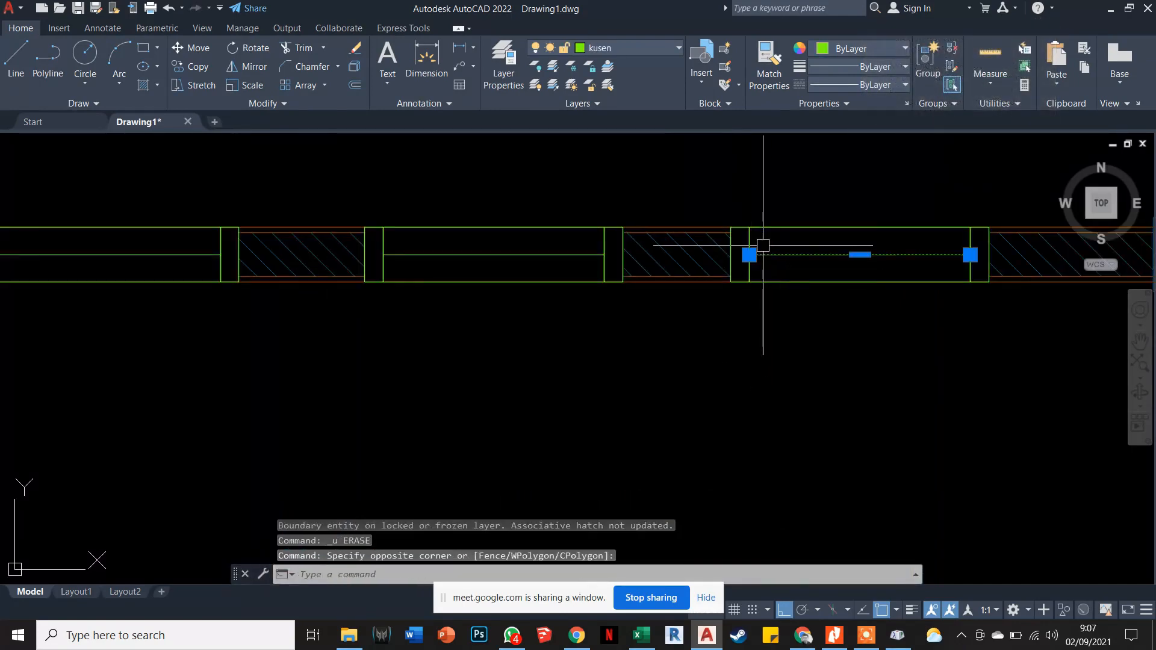
pyautogui.click(628, 54)
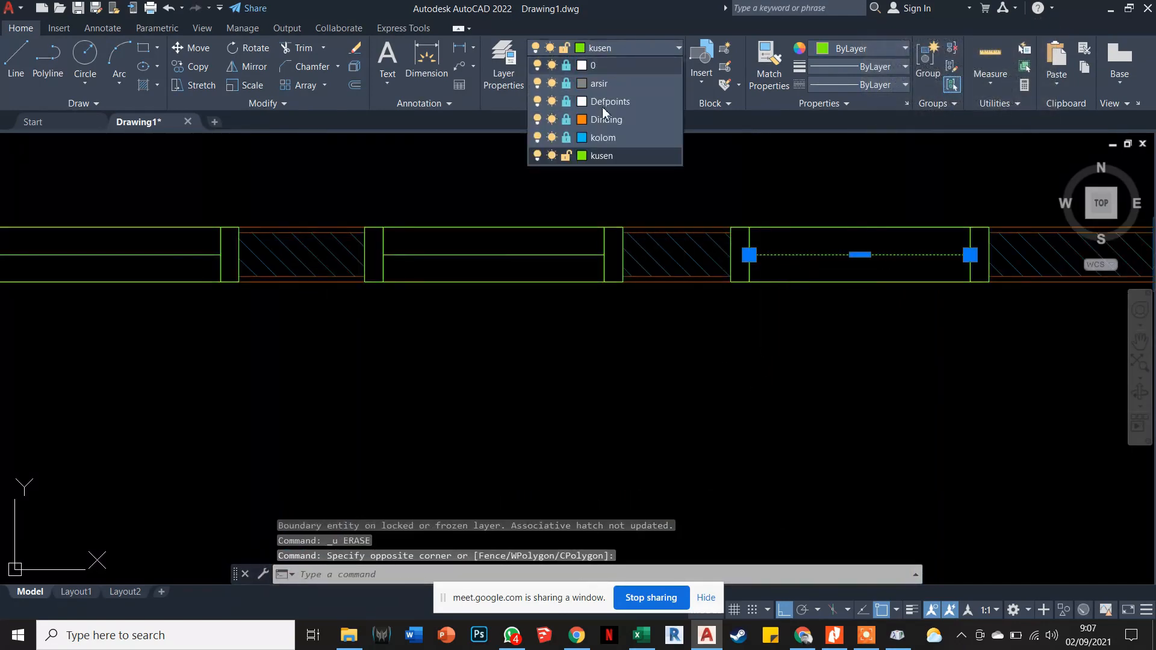
pyautogui.click(603, 150)
pyautogui.press('Escape')
pyautogui.scroll(-3, 672, 218)
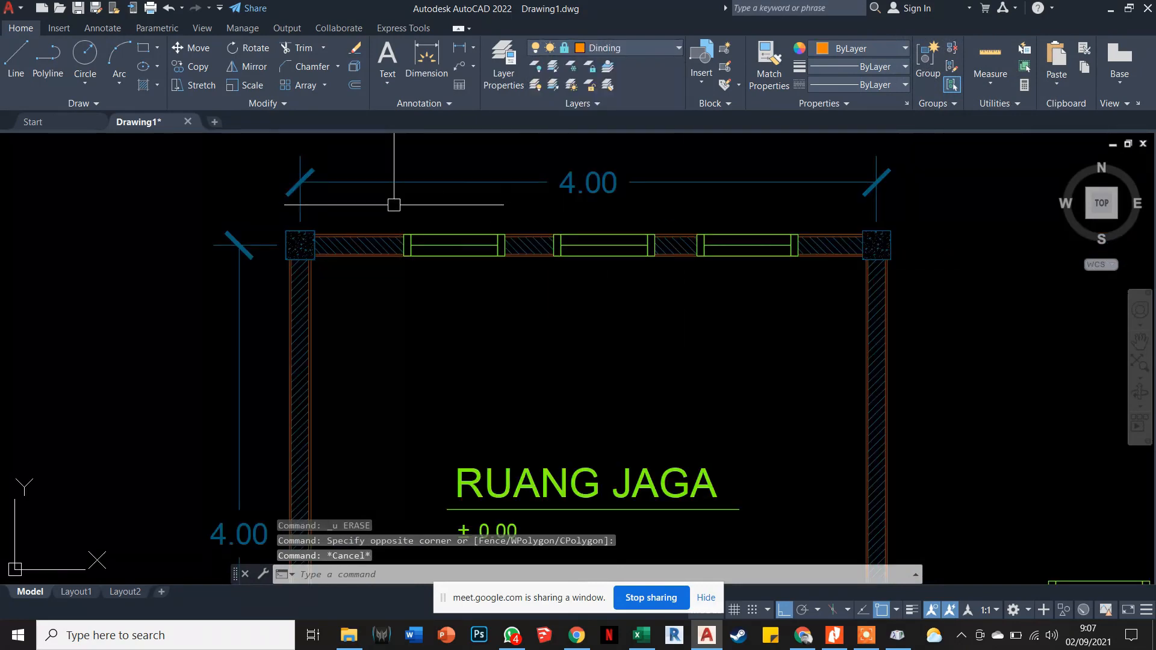
# Test selecting the locked wall, the leftmost window and all three upper-wall windows, clearing each selection.
pyautogui.moveTo(421, 198); pyautogui.dragTo(383, 251)
pyautogui.press('Escape')
pyautogui.press('Escape')
pyautogui.scroll(4, 384, 251)
pyautogui.click(452, 240)
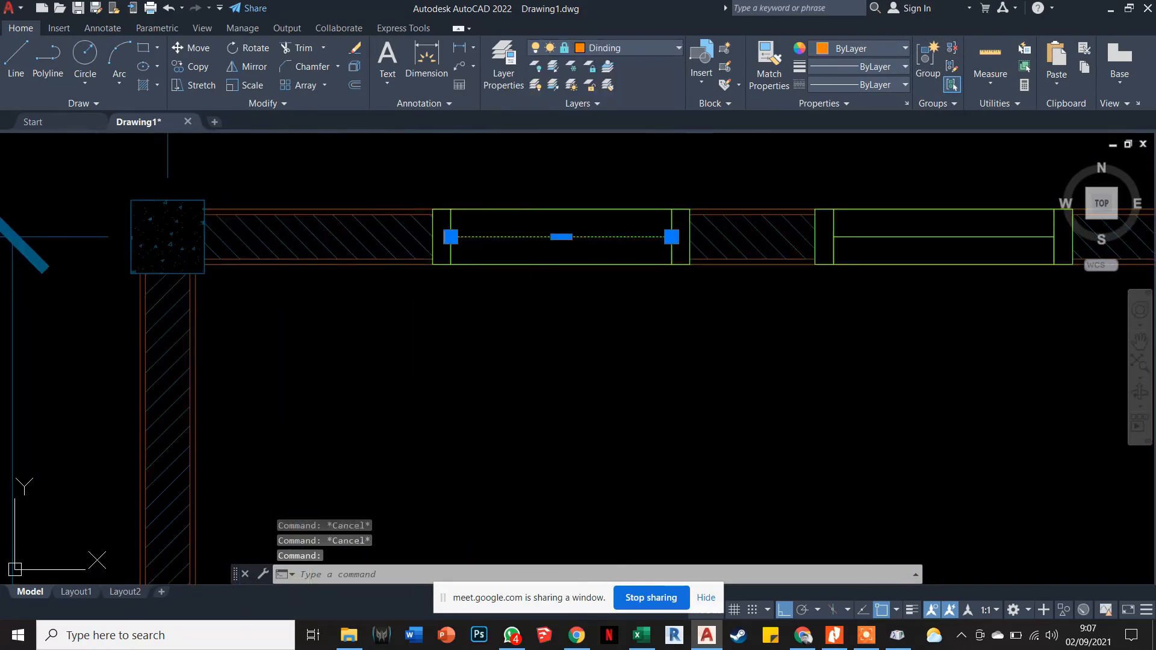
pyautogui.moveTo(421, 191); pyautogui.dragTo(703, 278)
pyautogui.press('Escape')
pyautogui.press('Escape')
pyautogui.press('Escape')
pyautogui.scroll(-3, 652, 269)
pyautogui.scroll(1, 612, 257)
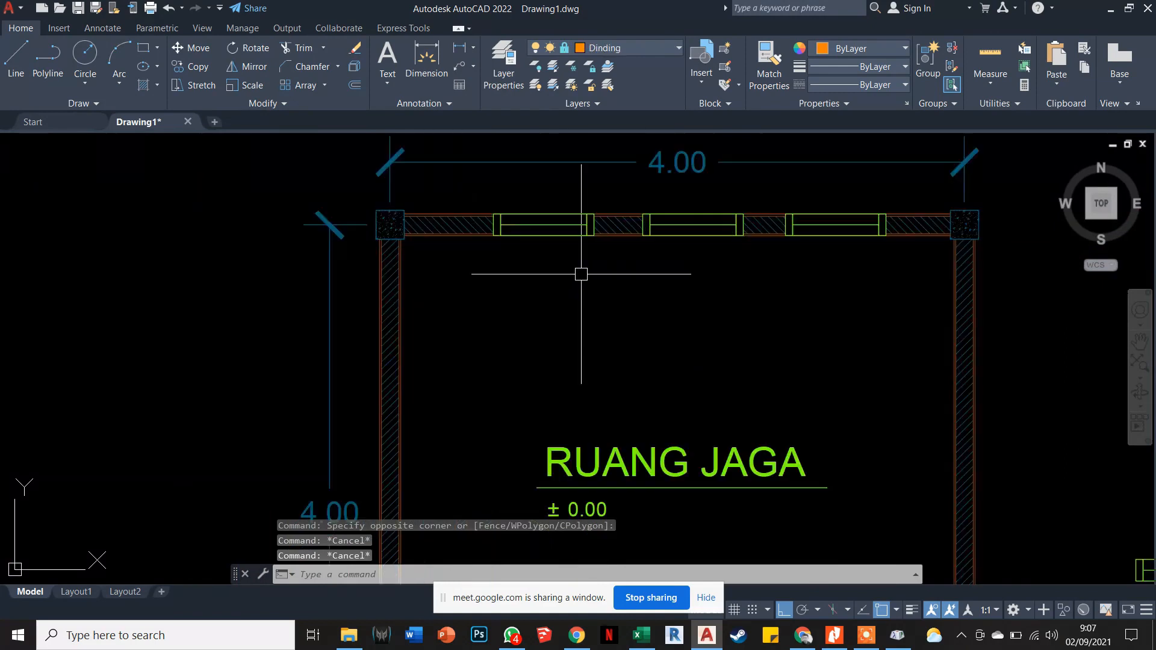
pyautogui.moveTo(469, 192); pyautogui.dragTo(898, 279)
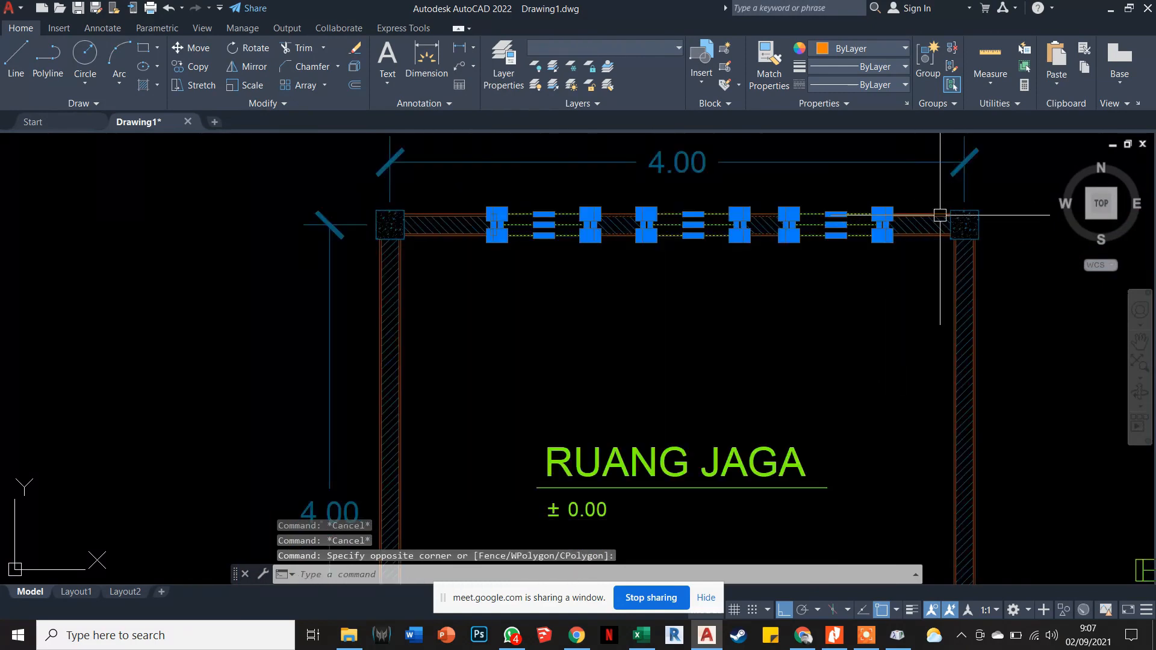
pyautogui.press('Escape')
pyautogui.press('Escape')
# Erase the three windows with a selection covering the whole upper wall, and undo the erase.
pyautogui.moveTo(315, 181); pyautogui.dragTo(980, 322)
pyautogui.scroll(-2, 1010, 285)
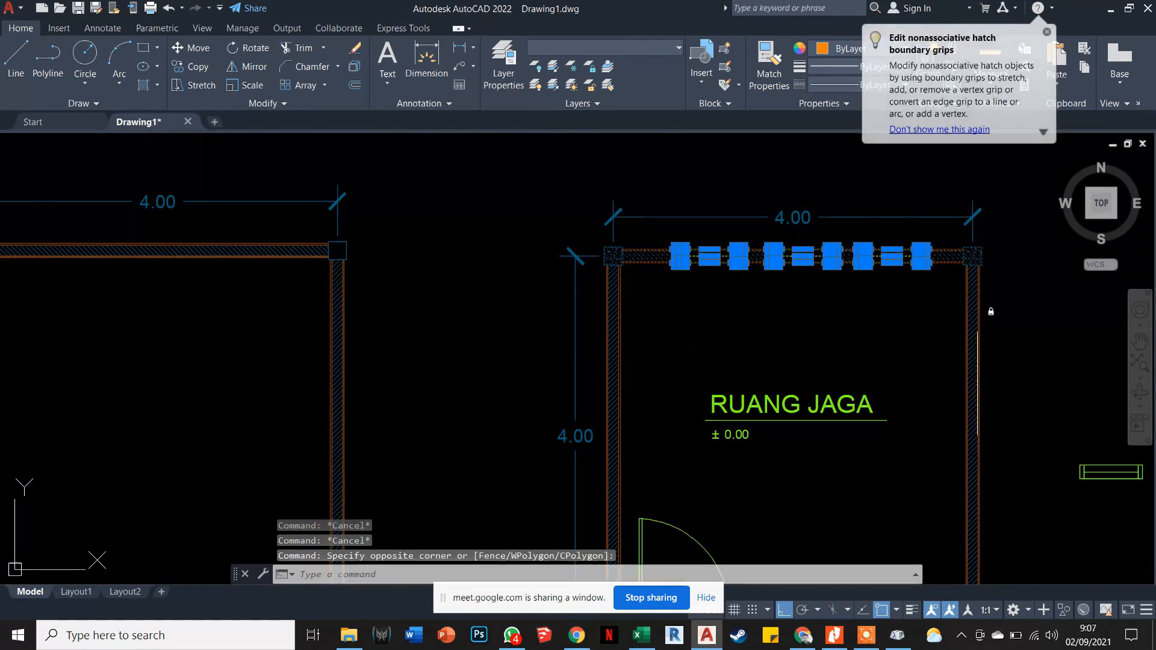
pyautogui.press('Delete')
pyautogui.scroll(4, 920, 285)
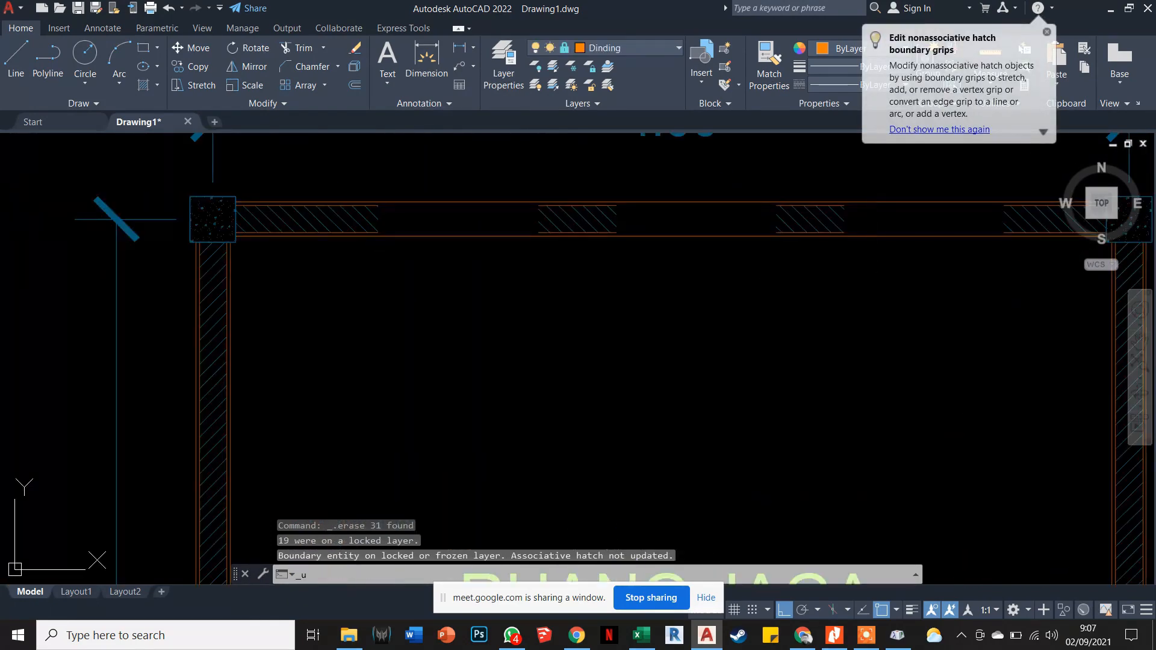
pyautogui.hotkey('ctrl', 'z')
pyautogui.scroll(3, 807, 248)
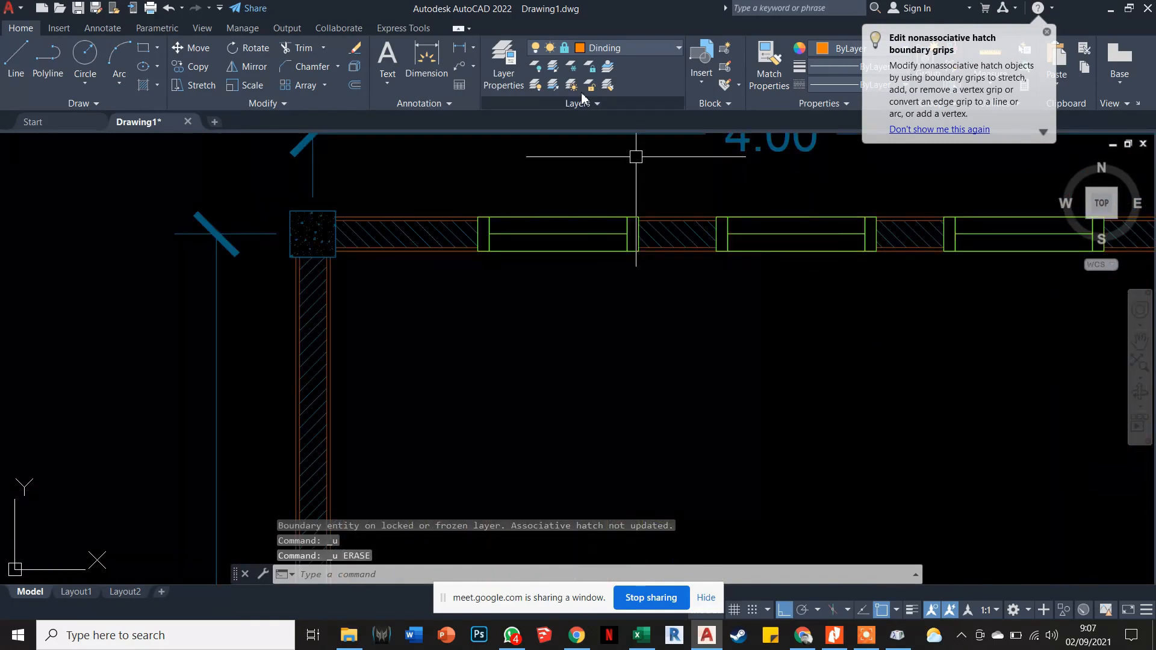
# Unlock the kolom, Dinding, Defpoints, arsir and 0 layers.
pyautogui.click(620, 50)
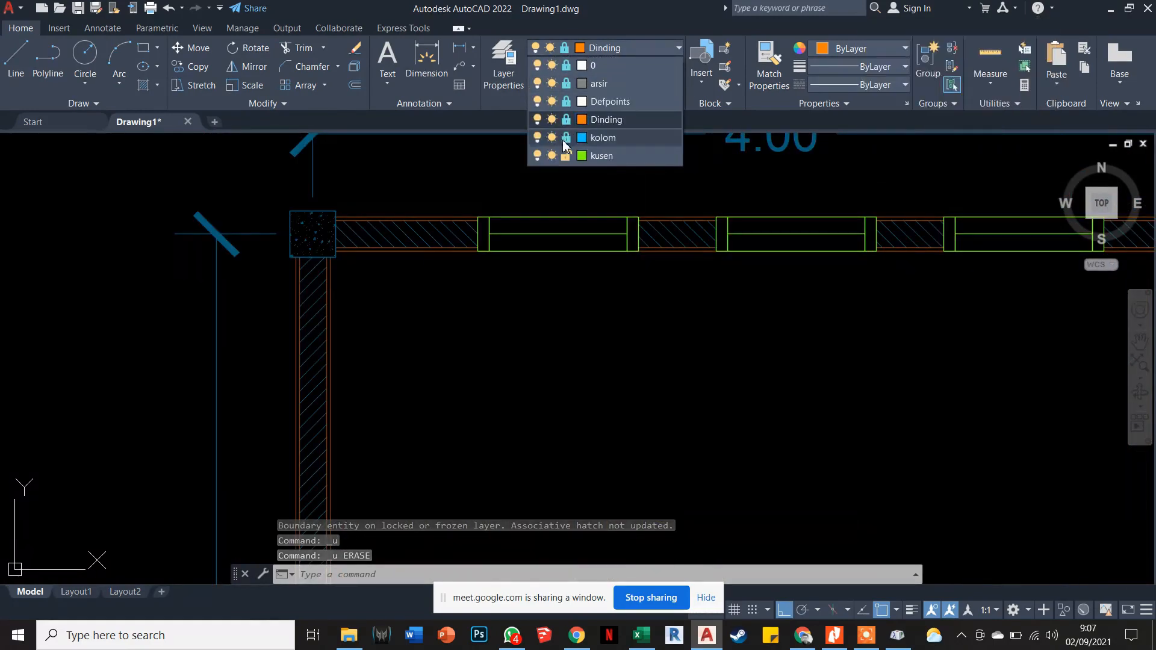
pyautogui.click(566, 138)
pyautogui.click(566, 120)
pyautogui.click(566, 101)
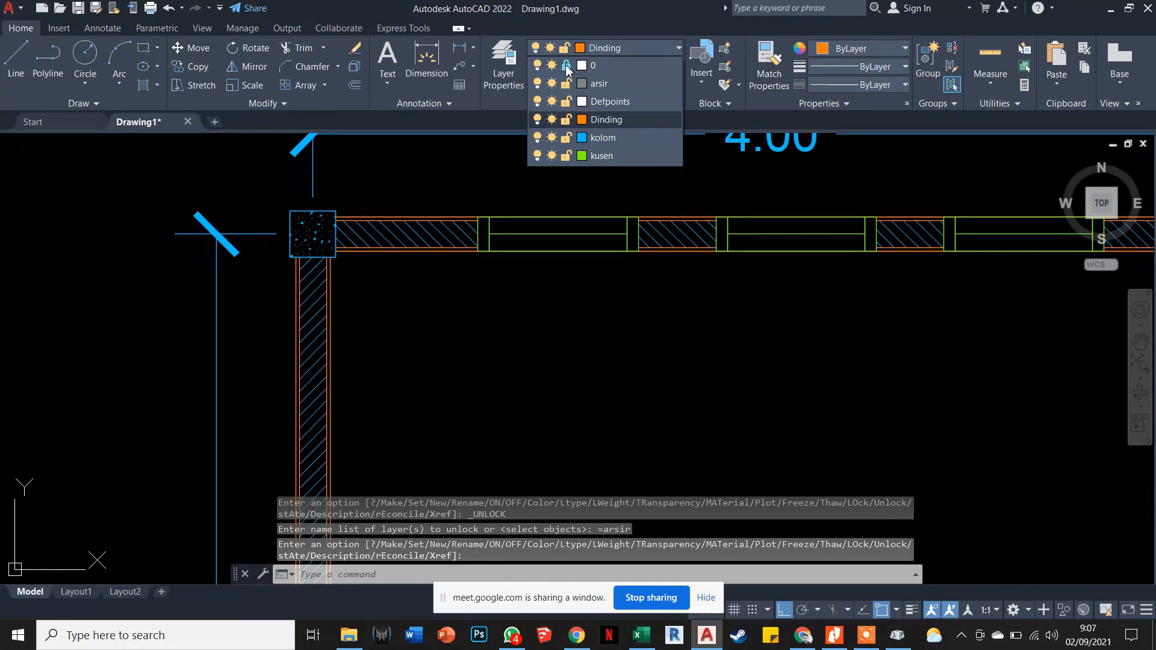
pyautogui.click(566, 66)
# Turn off the kolom layer and the current Dinding layer to hide the columns and walls.
pyautogui.click(537, 137)
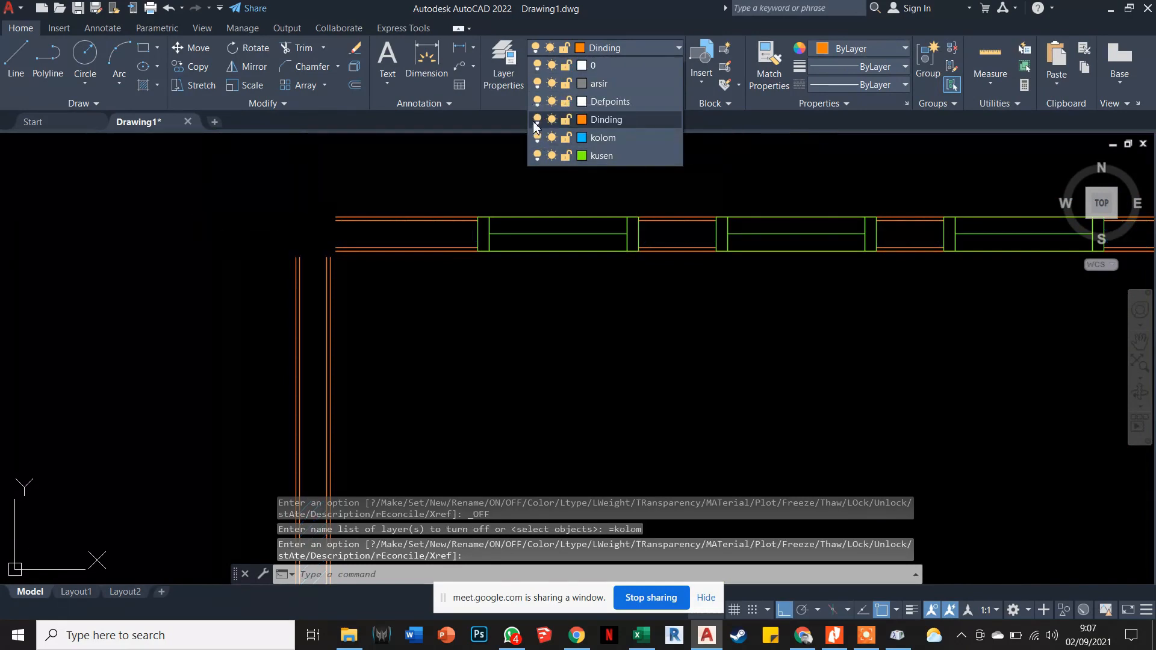
pyautogui.click(537, 119)
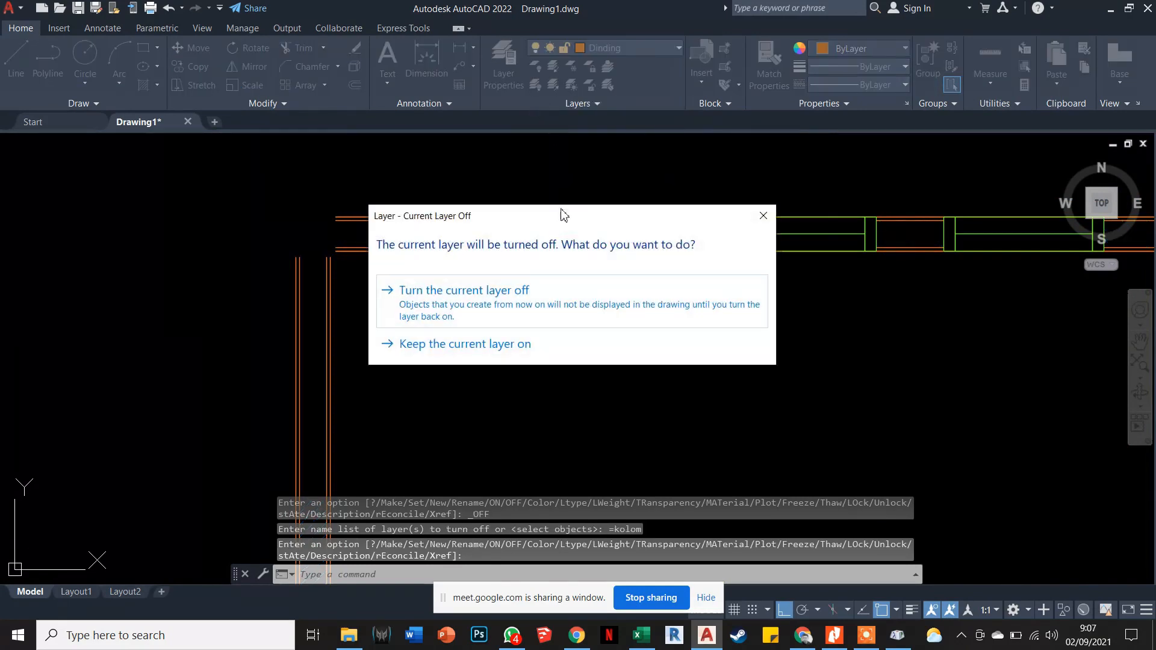
pyautogui.press('Escape')
pyautogui.click(608, 53)
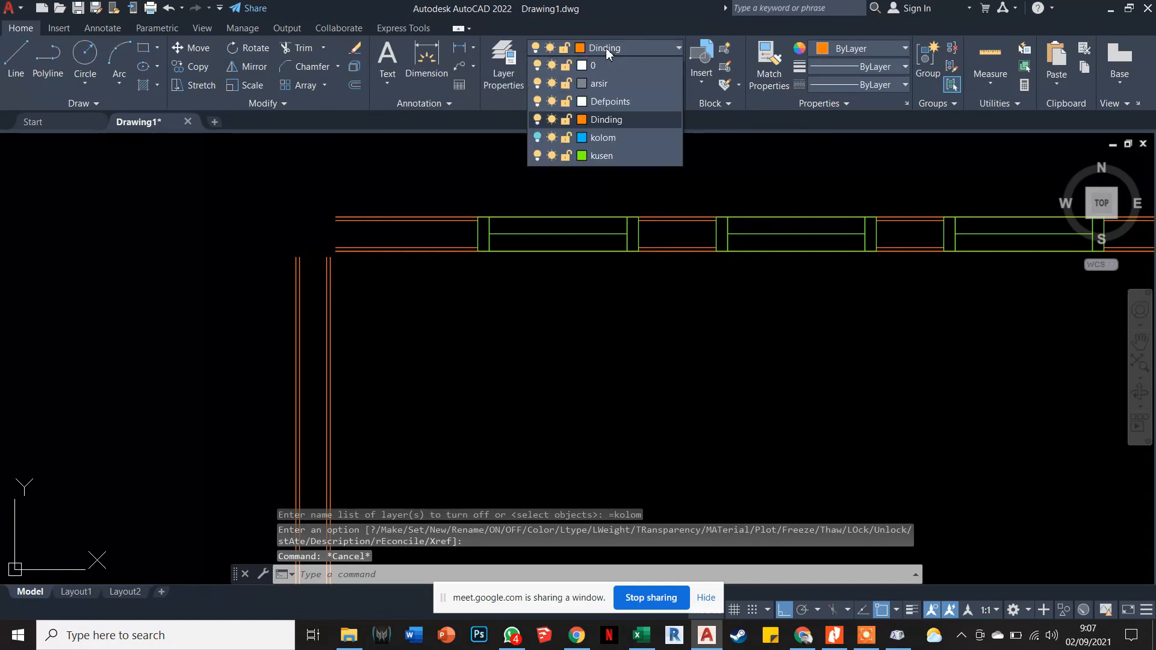
pyautogui.click(537, 122)
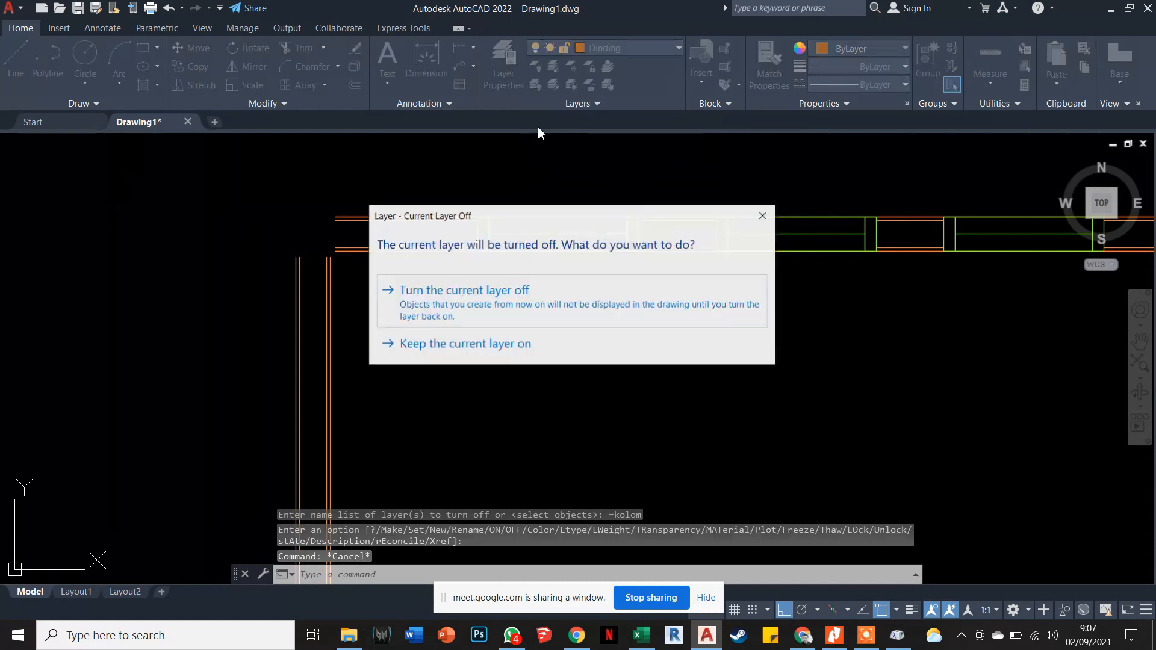
pyautogui.click(482, 294)
pyautogui.scroll(-4, 513, 250)
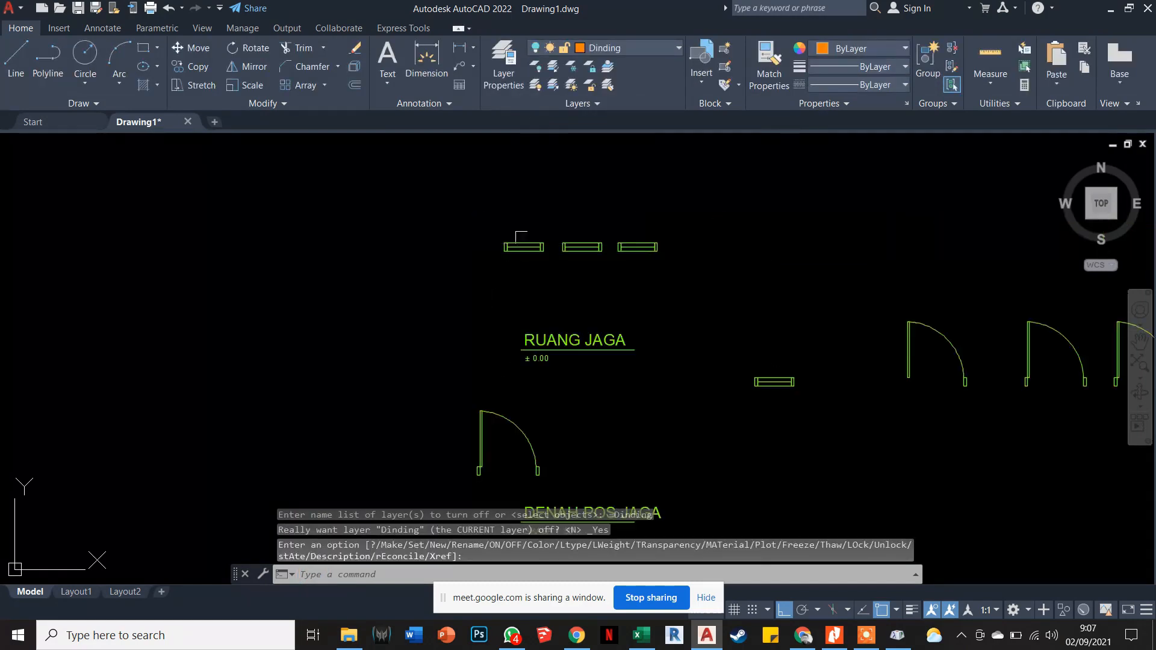
pyautogui.scroll(1, 551, 258)
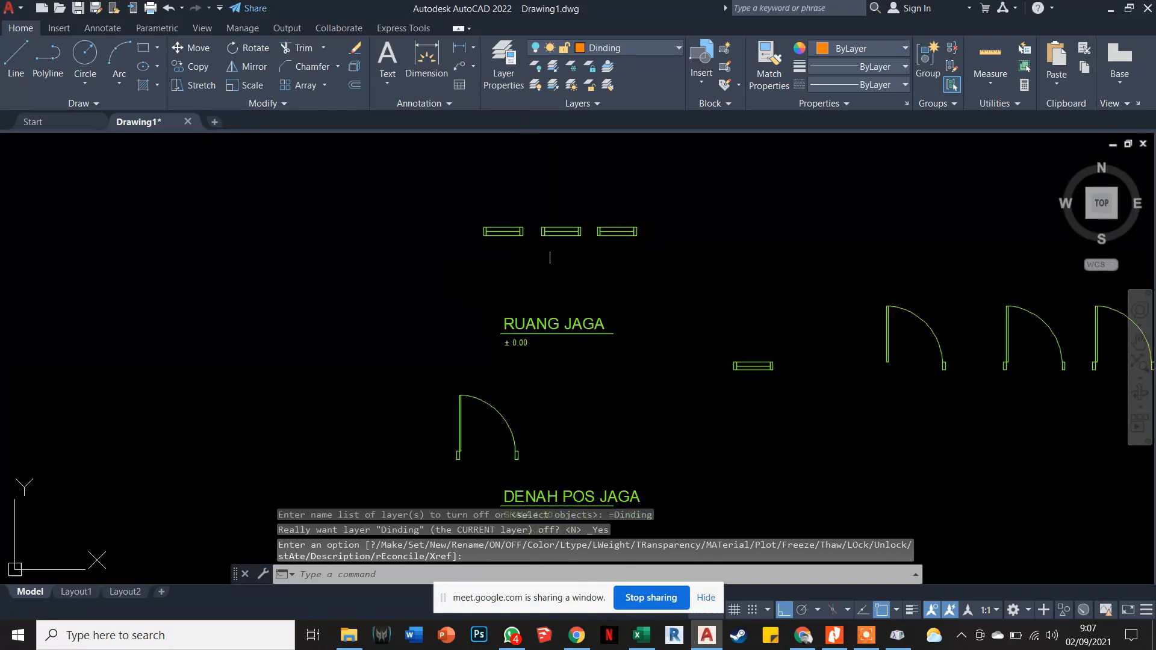
# Turn the Dinding and kolom layers back on.
pyautogui.click(634, 47)
pyautogui.click(537, 120)
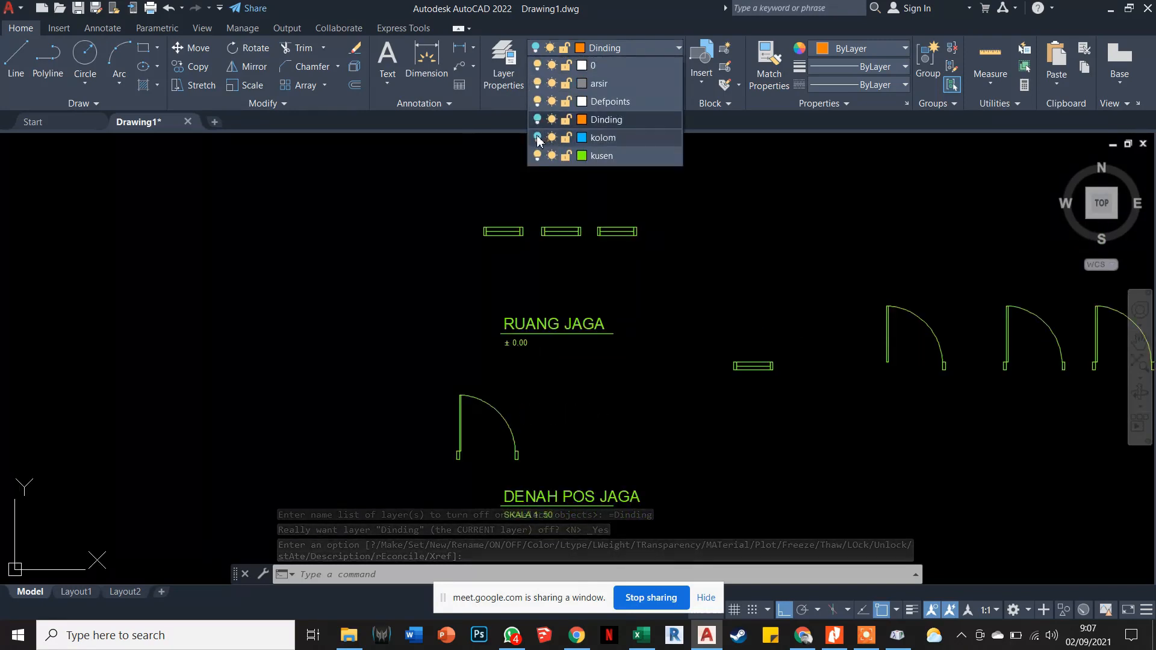
pyautogui.click(447, 174)
pyautogui.press('Escape')
pyautogui.press('Escape')
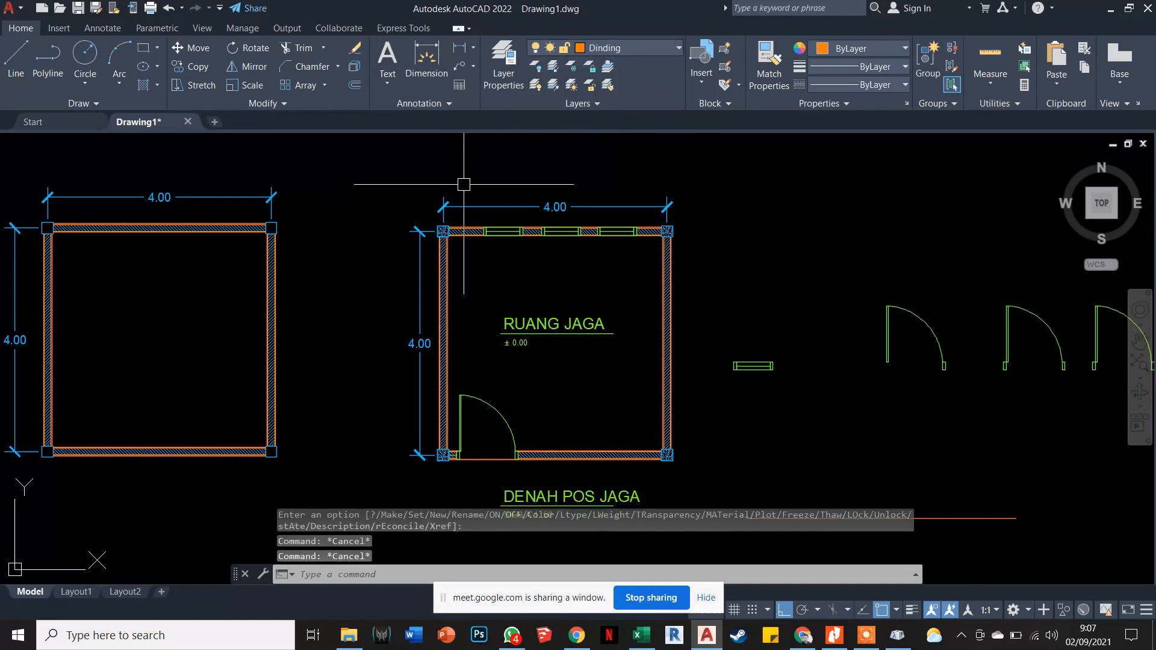
# Freeze the kolom layer to hide the columns, wall hatching and dimensions of the guard-post plan.
pyautogui.scroll(4, 473, 214)
pyautogui.click(472, 214)
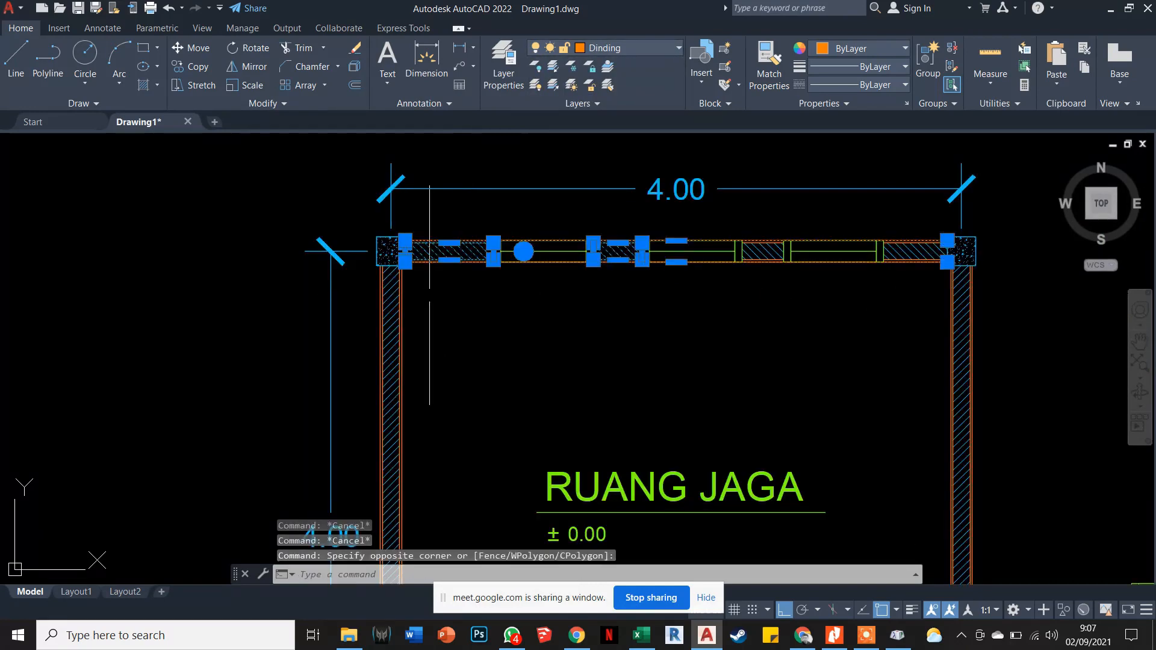
pyautogui.press('Escape')
pyautogui.click(604, 48)
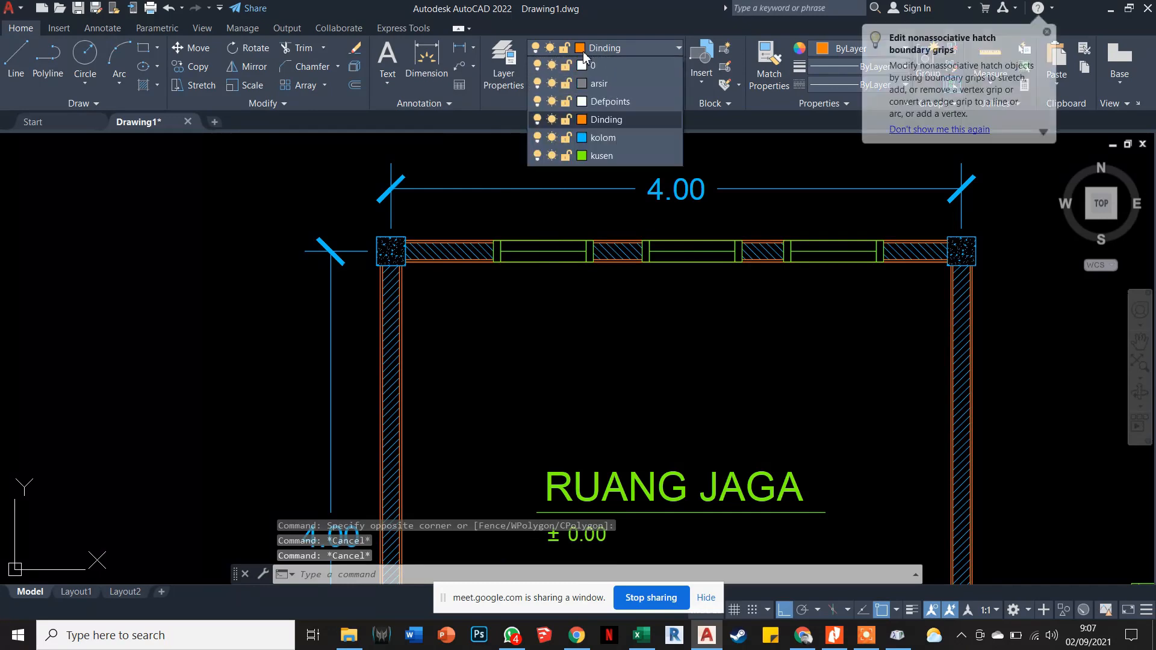
pyautogui.click(551, 142)
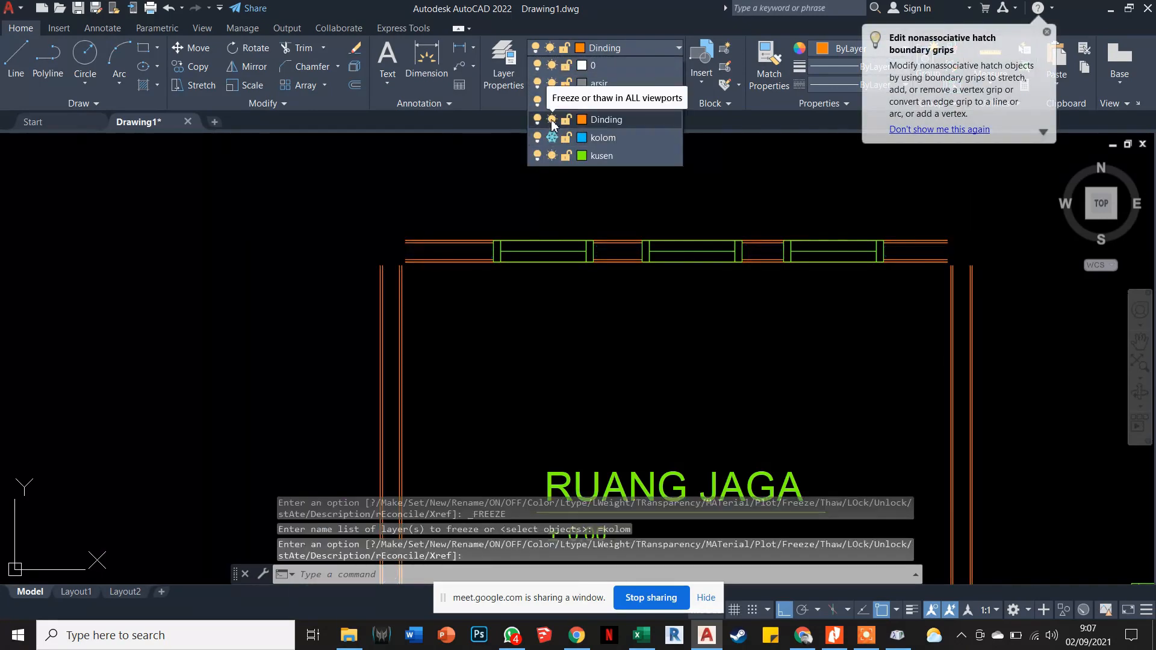
pyautogui.click(552, 112)
pyautogui.click(669, 339)
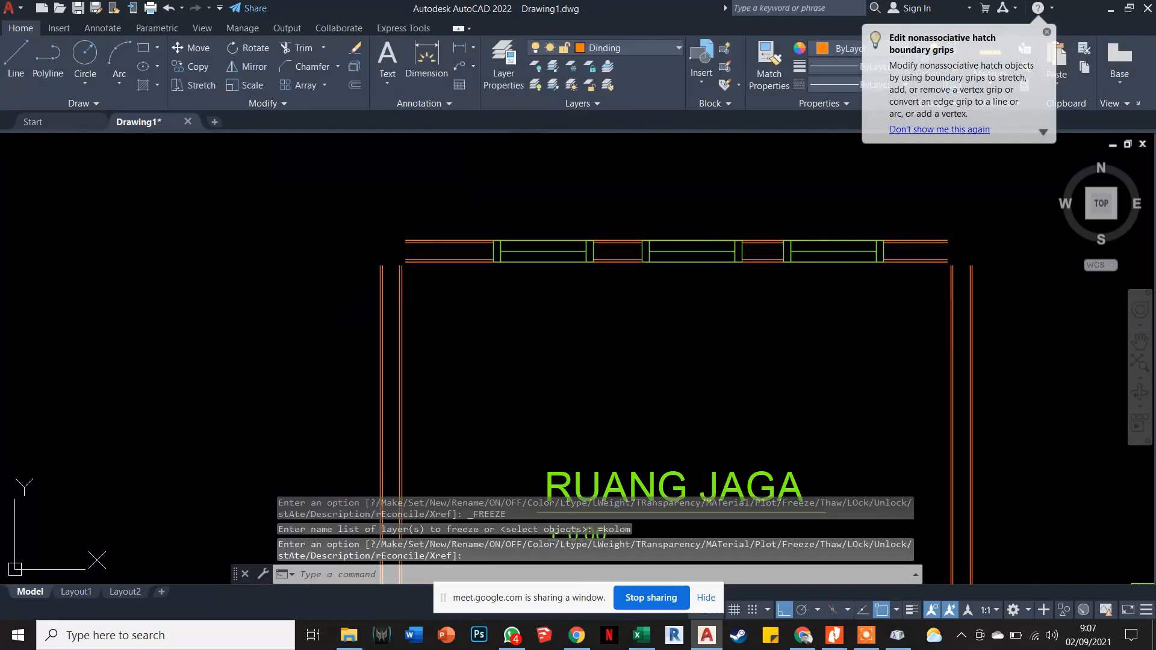
pyautogui.press('Escape')
pyautogui.click(472, 239)
pyautogui.press('Escape')
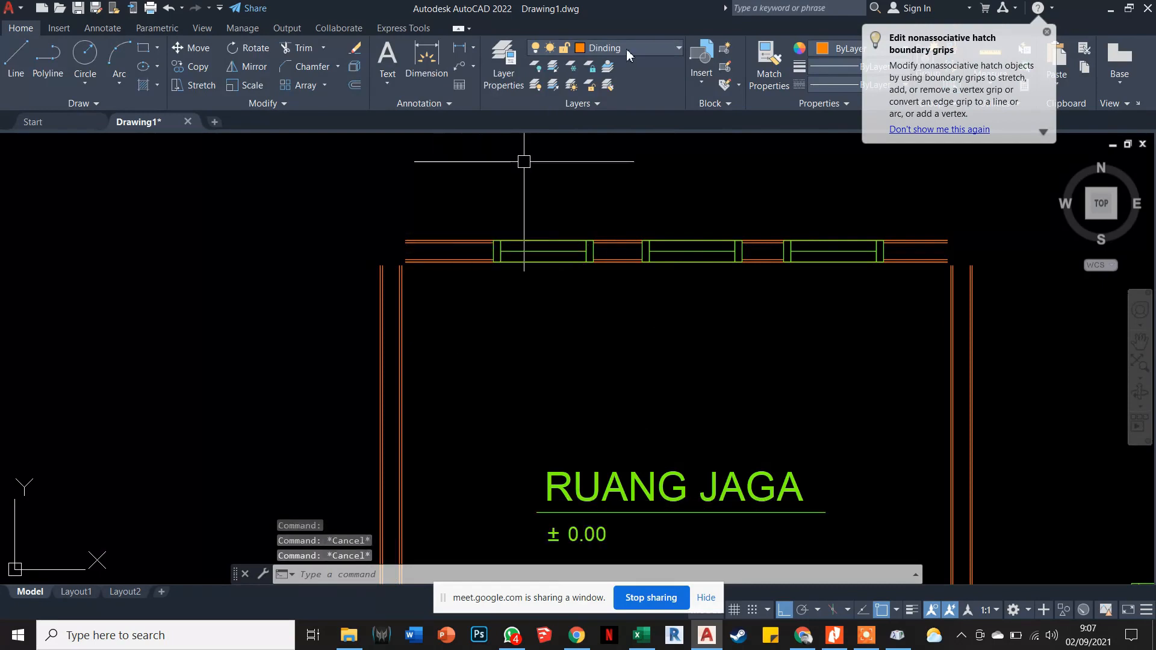
# Switch the kolom layer off and on again, and thaw it.
pyautogui.click(626, 48)
pyautogui.click(537, 137)
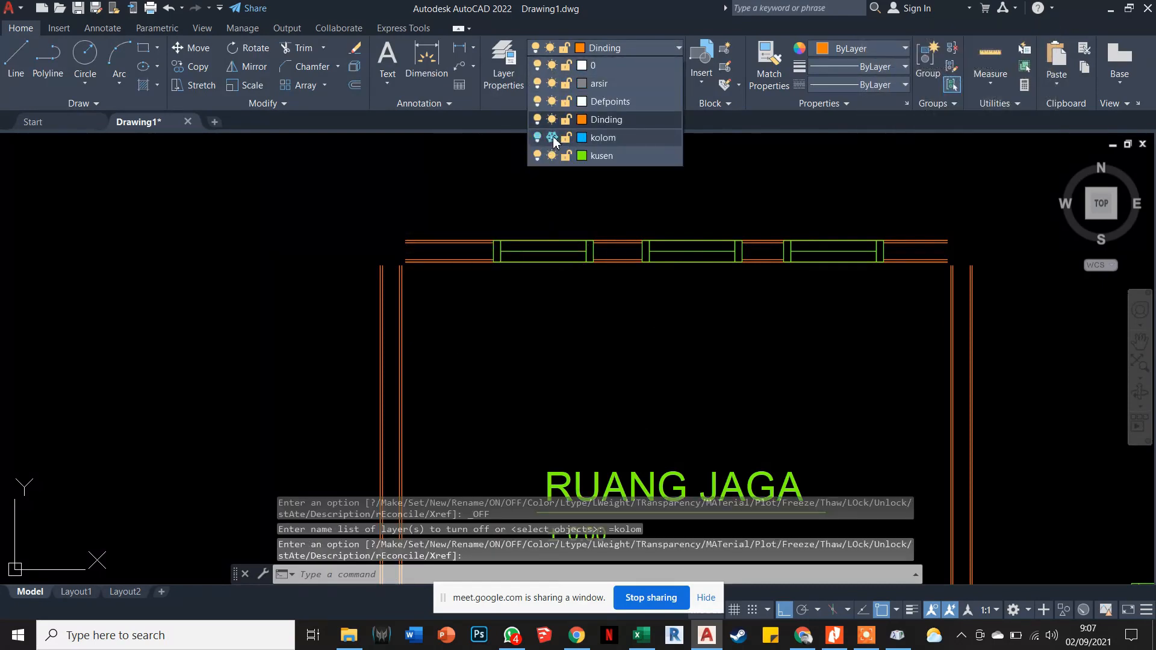
pyautogui.click(537, 137)
pyautogui.press('Escape')
pyautogui.press('Escape')
pyautogui.scroll(-5, 514, 287)
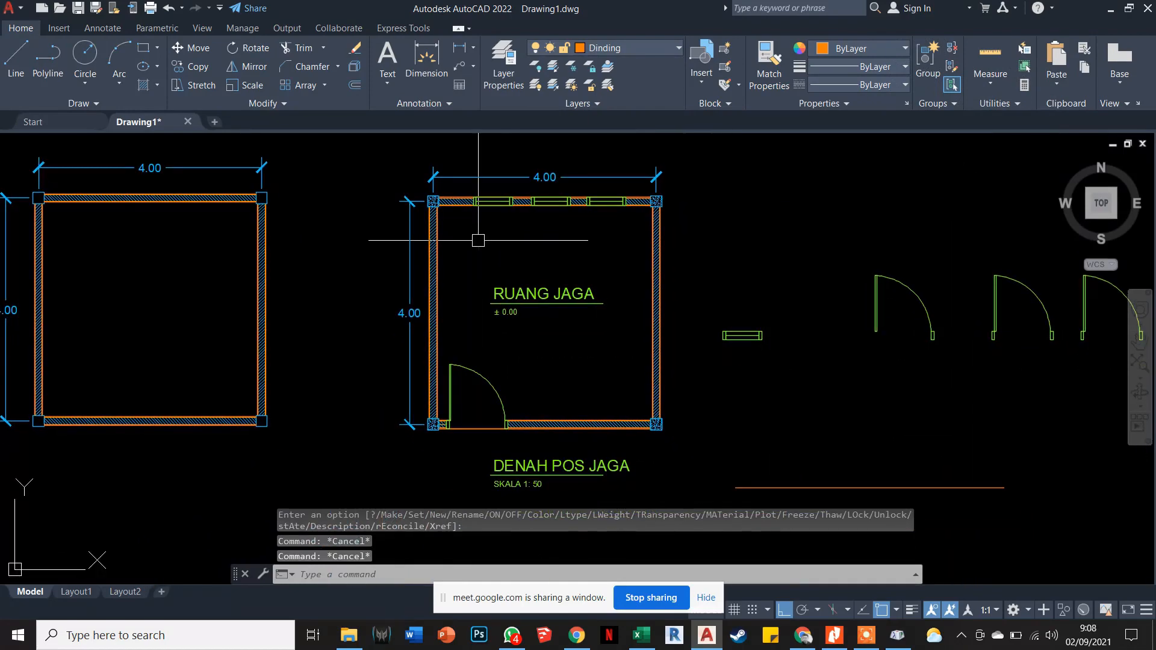
# Move the loose window and the nearest loose door horizontally past the other two doors, clearing space beside the plan.
pyautogui.moveTo(570, 384); pyautogui.dragTo(526, 308, button='middle')
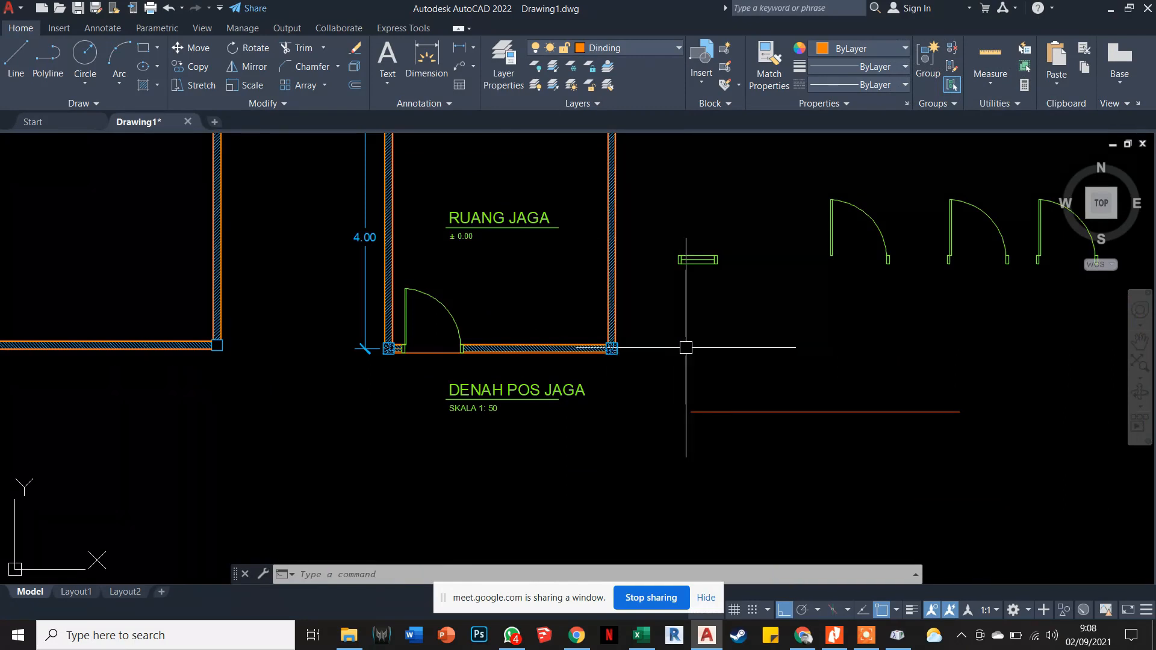
pyautogui.moveTo(686, 347); pyautogui.dragTo(623, 431, button='middle')
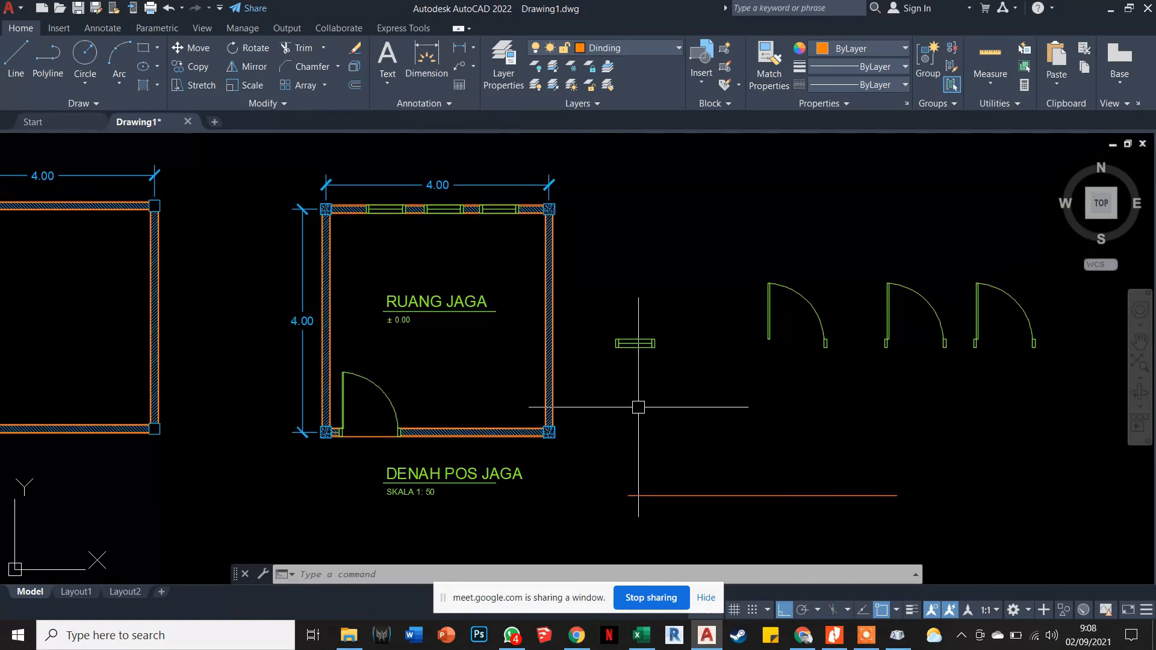
pyautogui.write('m')
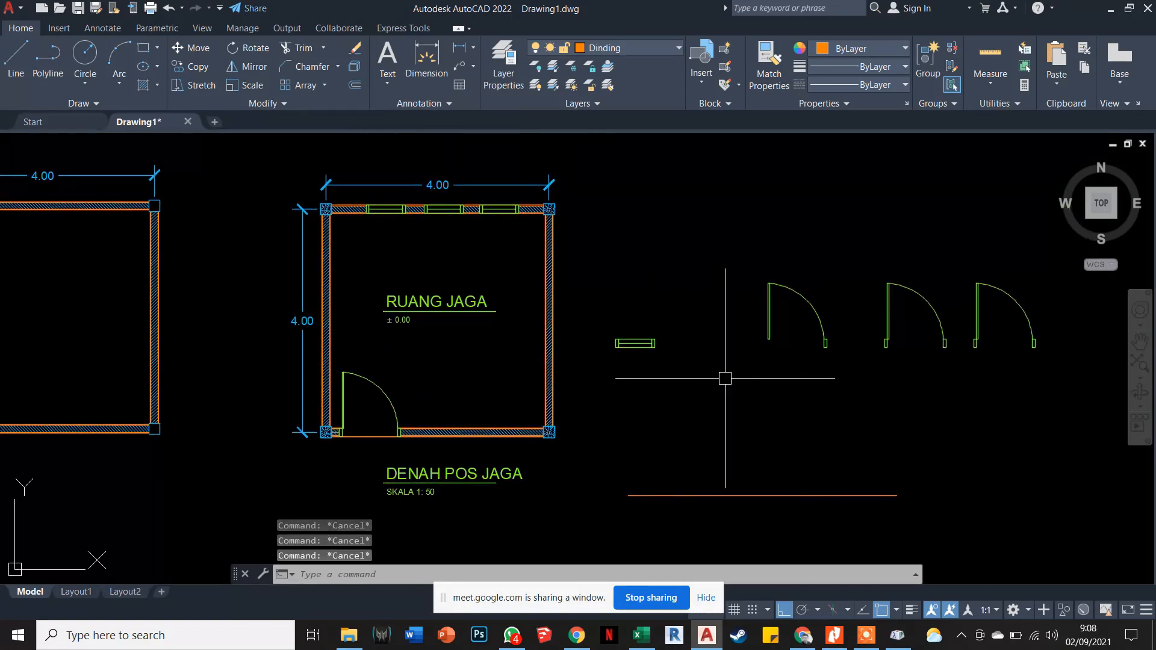
pyautogui.press('Return')
pyautogui.click(832, 422)
pyautogui.click(623, 232)
pyautogui.press('Return')
pyautogui.click(649, 211)
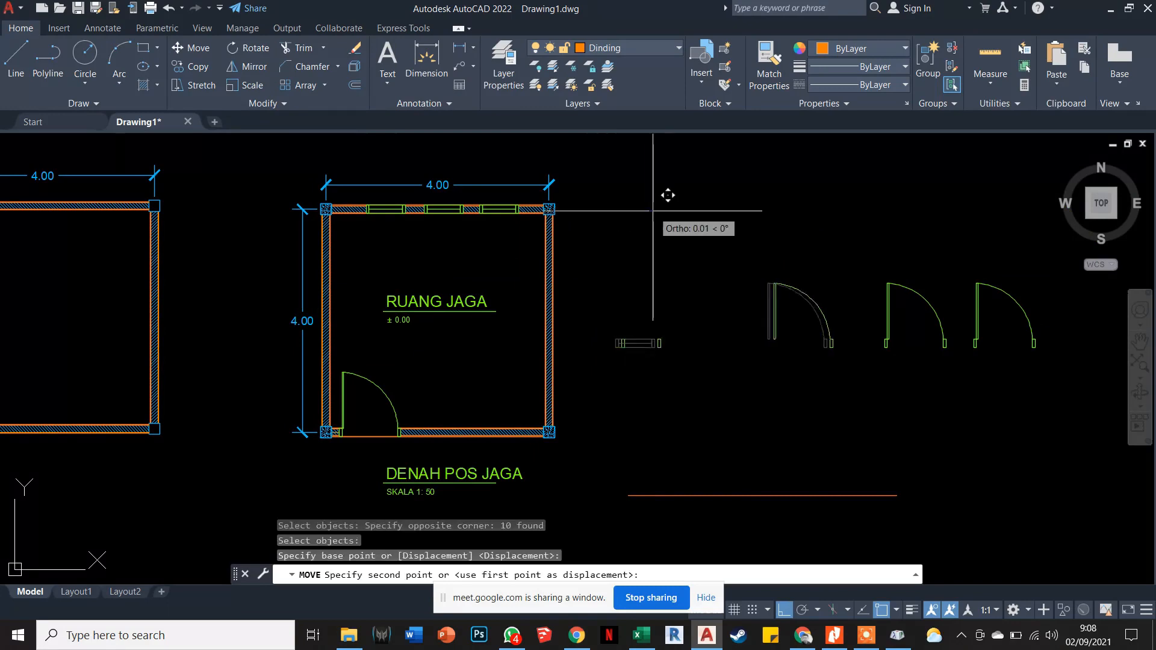
pyautogui.moveTo(820, 217); pyautogui.dragTo(674, 208, button='middle')
pyautogui.click(955, 222)
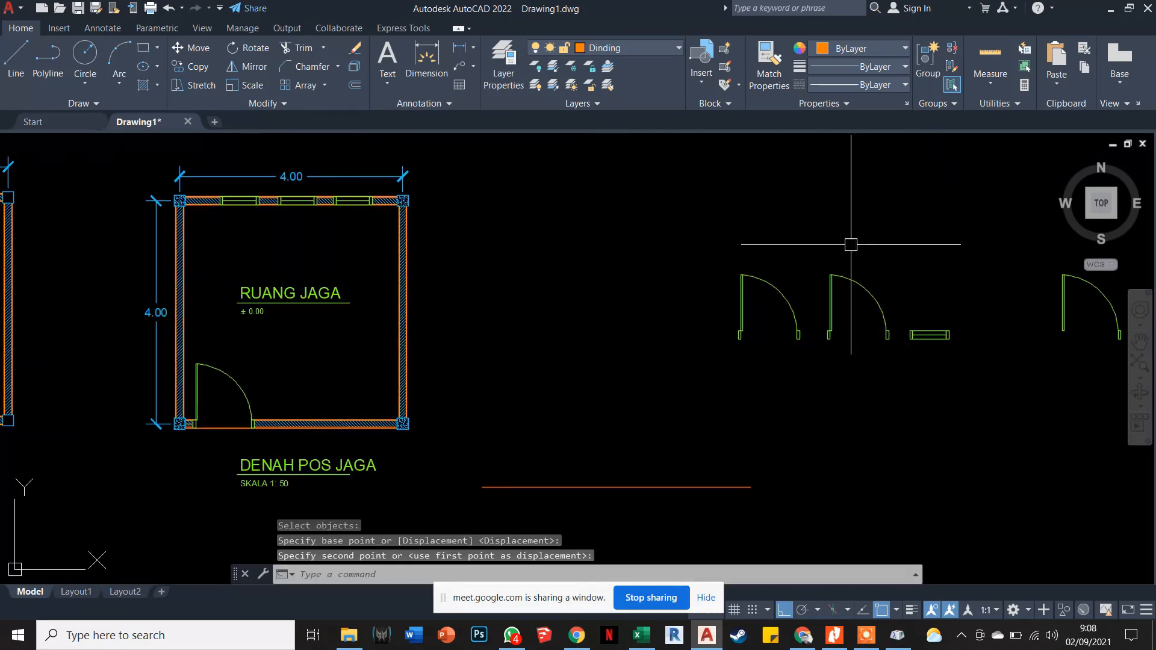
# Draw an open, self-crossing polyline with six orthogonal segments in the cleared space beside the plan.
pyautogui.moveTo(405, 222); pyautogui.dragTo(489, 222, button='middle')
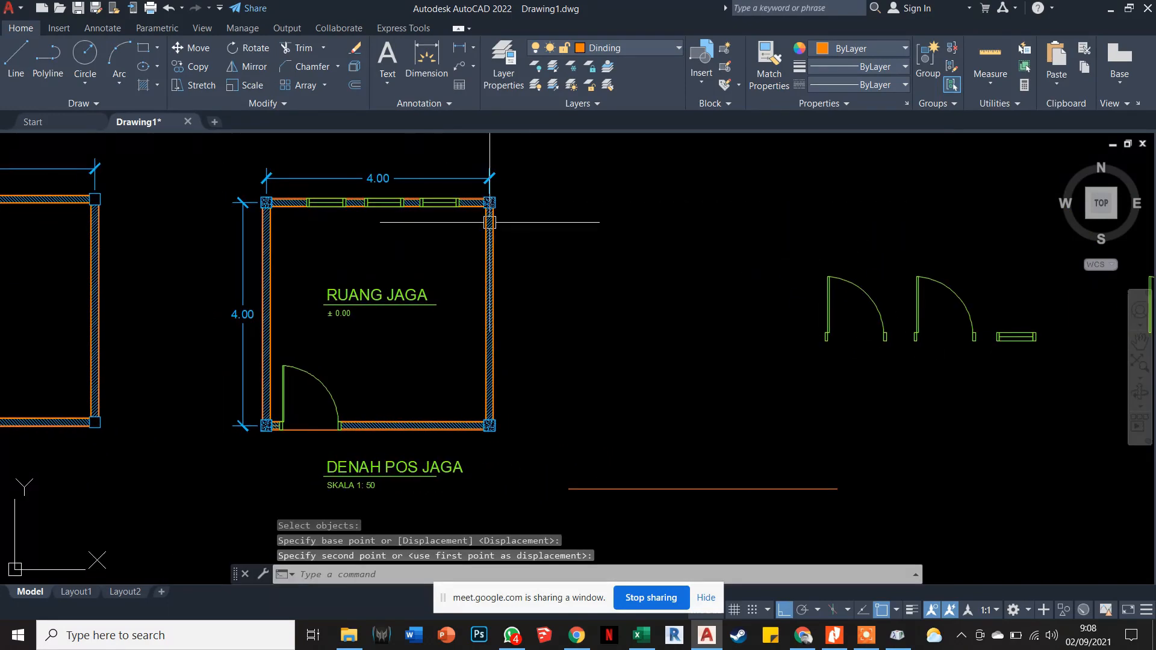
pyautogui.press('Escape')
pyautogui.press('Escape')
pyautogui.press('Escape')
pyautogui.write('pl')
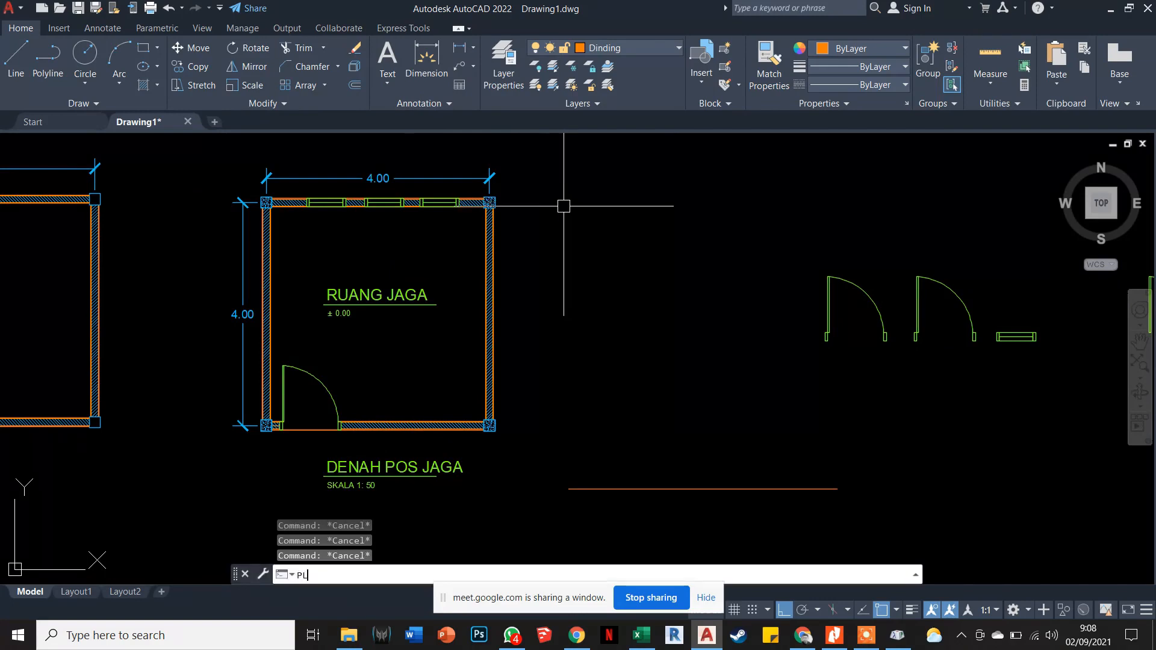
pyautogui.press('Return')
pyautogui.click(555, 227)
pyautogui.click(704, 227)
pyautogui.click(703, 315)
pyautogui.click(646, 315)
pyautogui.click(646, 192)
pyautogui.click(614, 192)
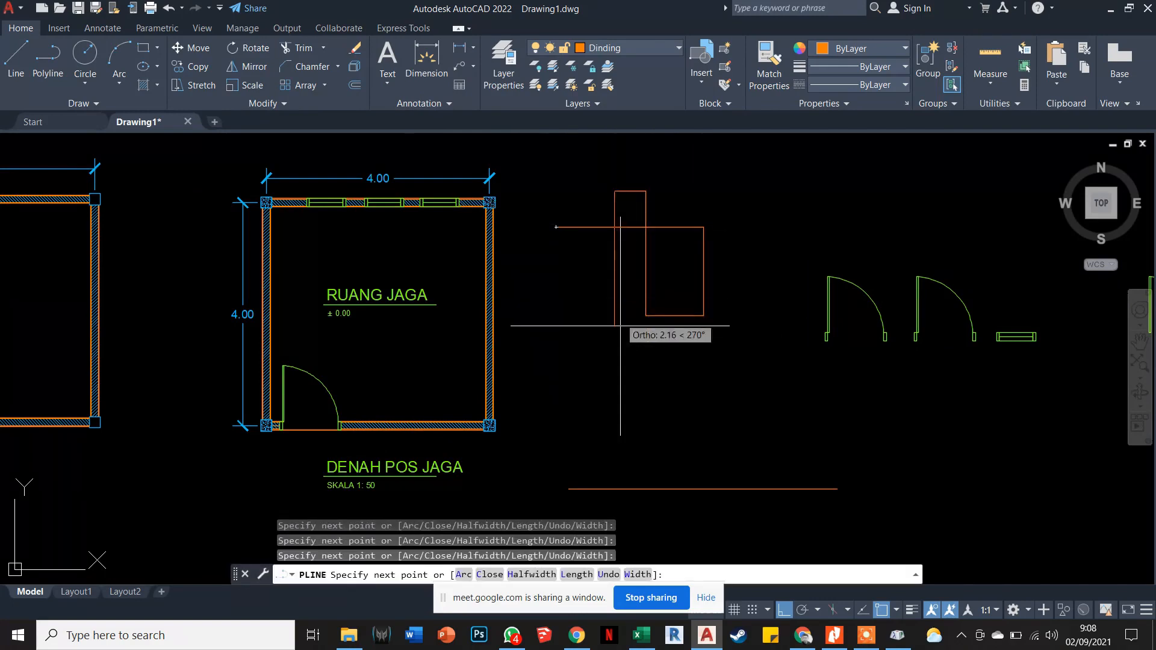
pyautogui.click(614, 356)
pyautogui.press('Escape')
# Draw four single-segment polylines below and beside the stepped one: two horizontal and two vertical, crossing each other.
pyautogui.press('Return')
pyautogui.click(556, 330)
pyautogui.click(720, 330)
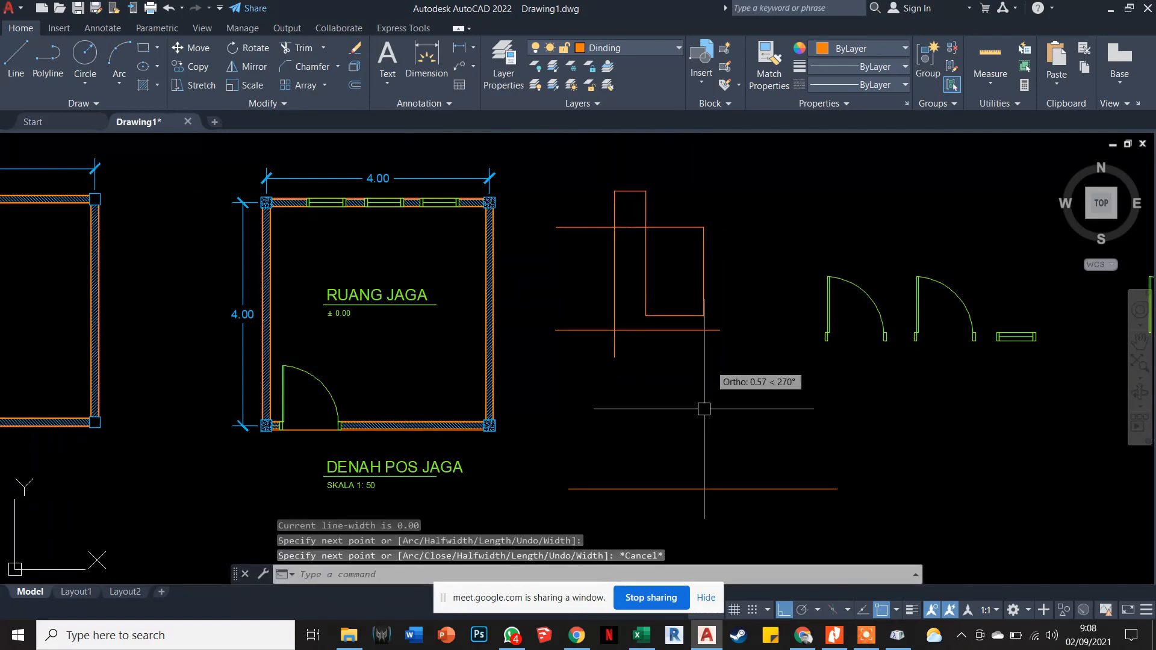
pyautogui.click(738, 258)
pyautogui.press('Escape')
pyautogui.press('Return')
pyautogui.click(574, 281)
pyautogui.click(573, 402)
pyautogui.press('Escape')
pyautogui.press('Return')
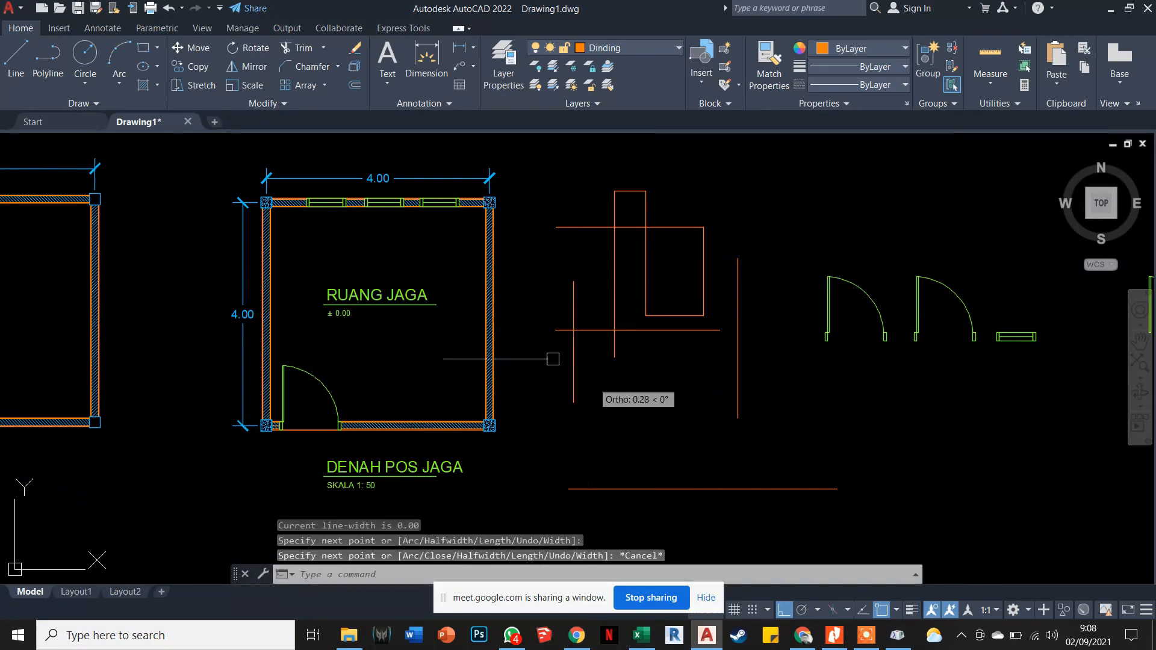
pyautogui.click(530, 350)
pyautogui.click(781, 351)
pyautogui.press('Escape')
pyautogui.press('Escape')
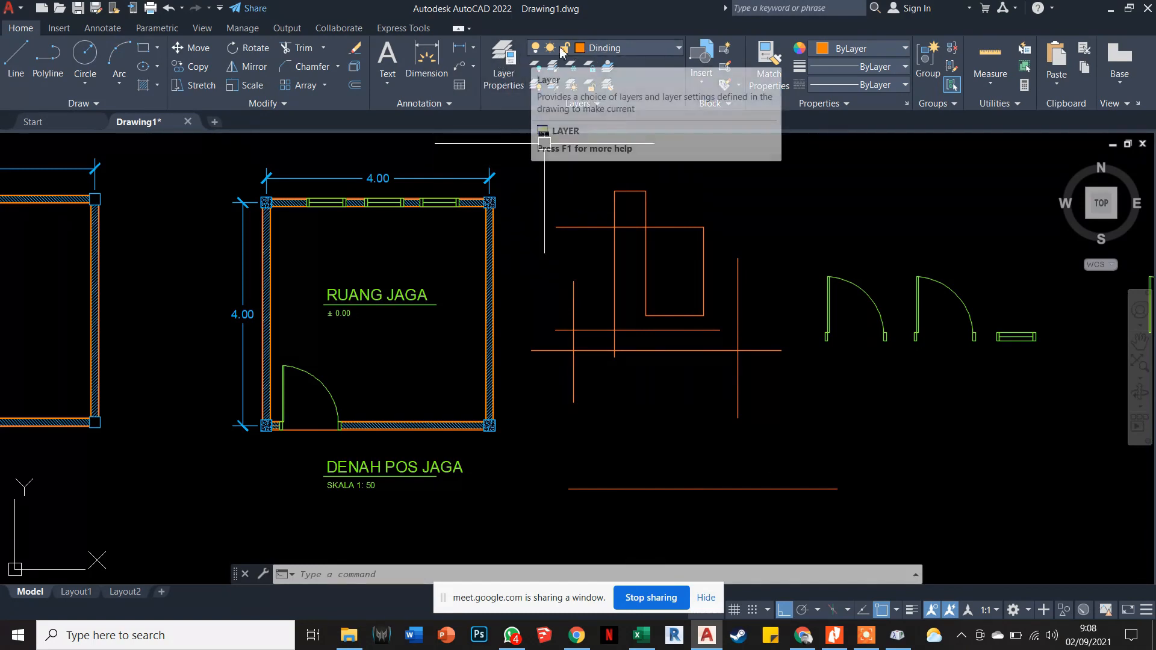
# Assign the stepped multi-segment polyline to the kusen layer.
pyautogui.click(612, 48)
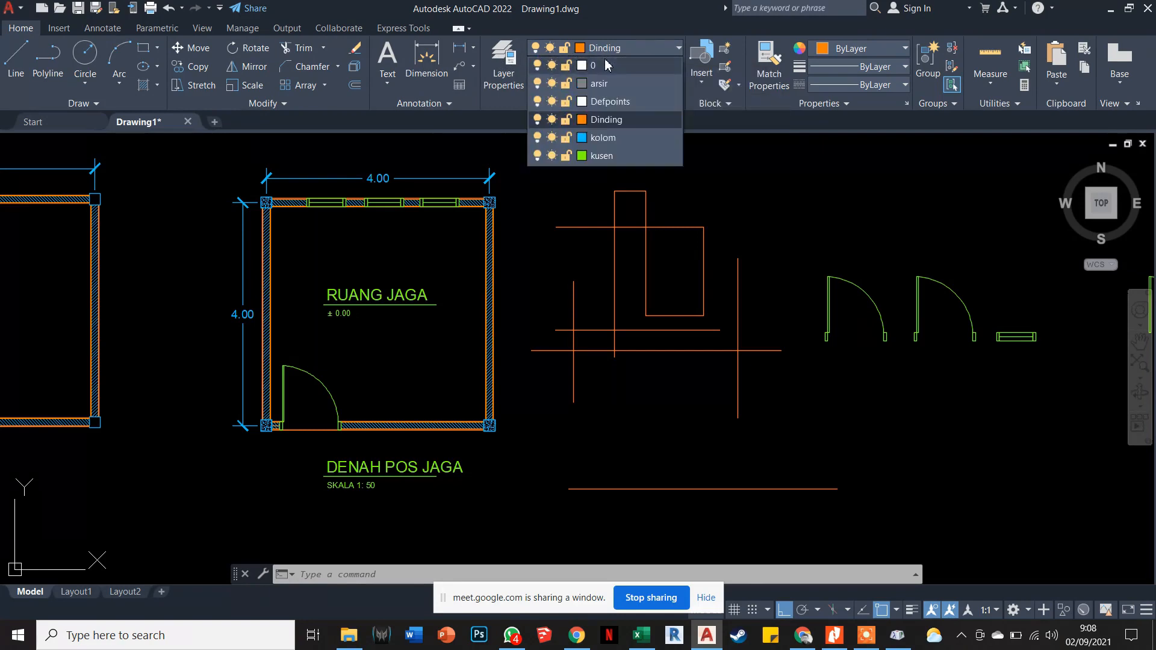
pyautogui.press('Escape')
pyautogui.press('Escape')
pyautogui.press('Escape')
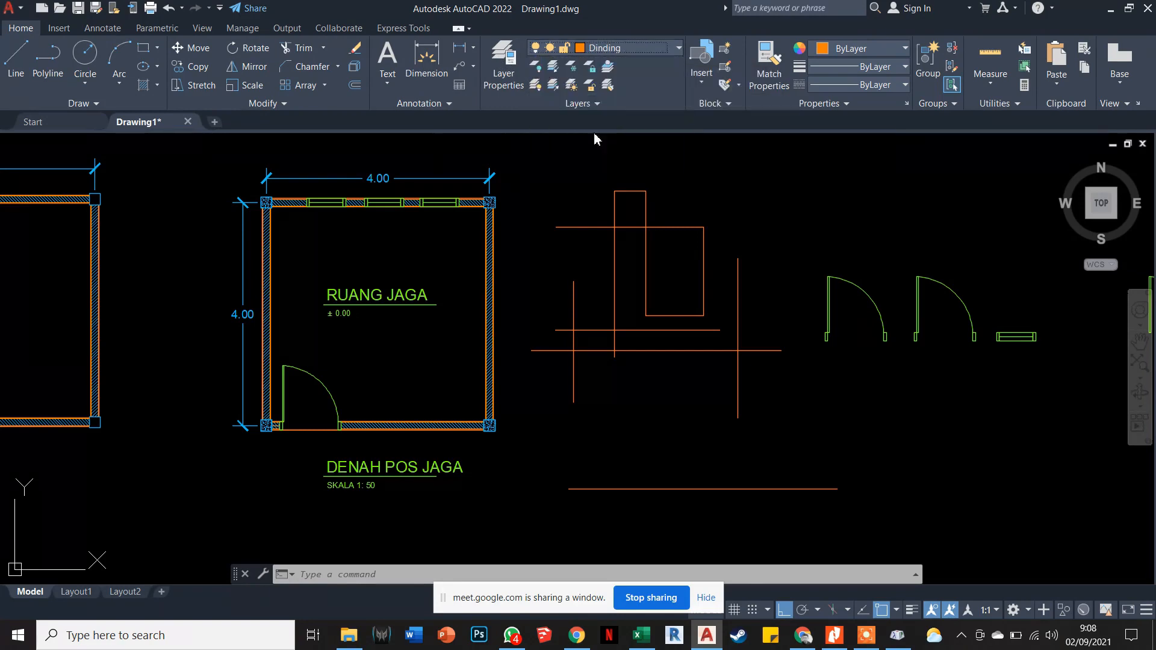
pyautogui.click(586, 226)
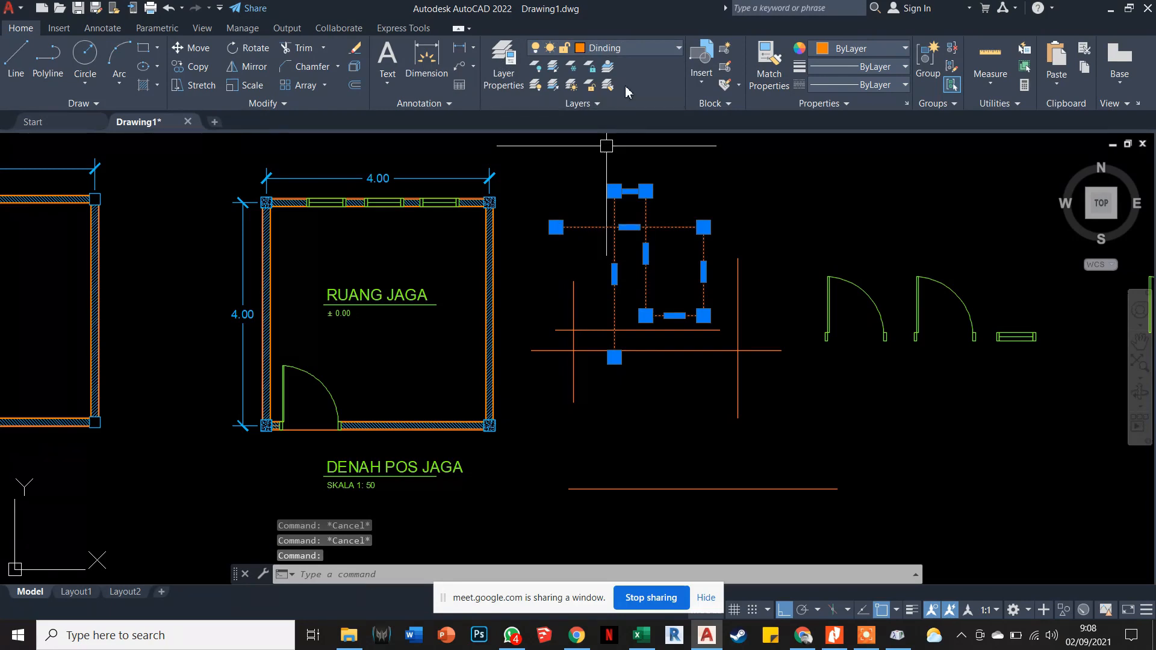
pyautogui.click(635, 50)
pyautogui.click(601, 155)
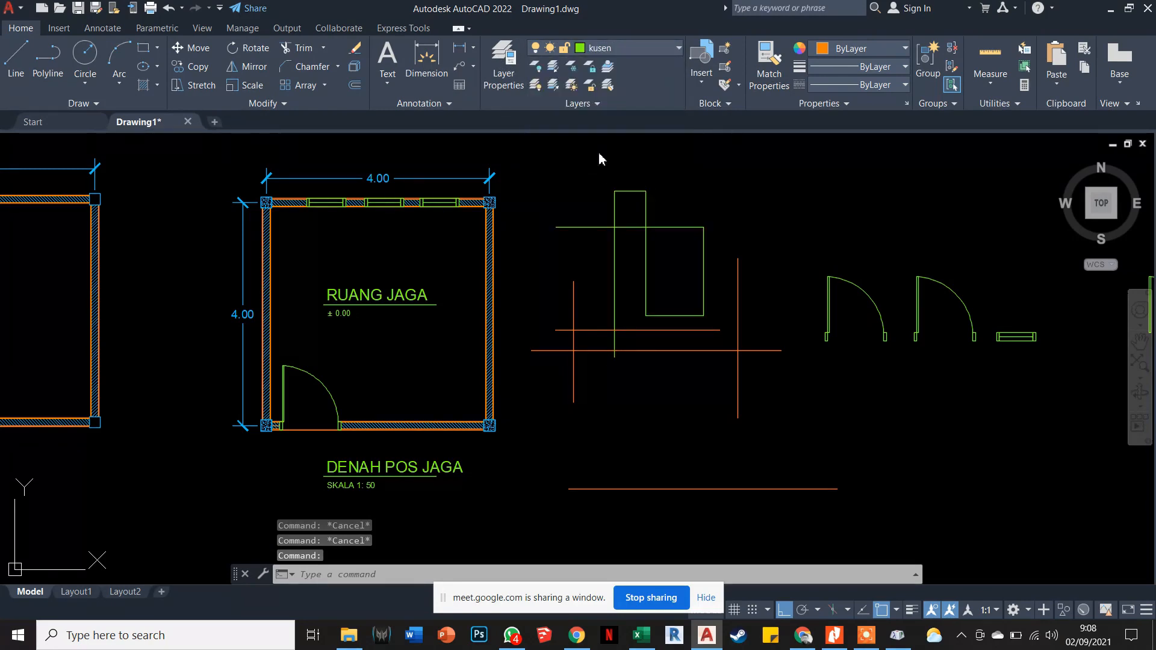
pyautogui.press('Escape')
pyautogui.press('Escape')
# Match the stepped polyline's properties onto both vertical lines, the longer crossing horizontal line and the separate horizontal line beneath them.
pyautogui.scroll(2, 655, 230)
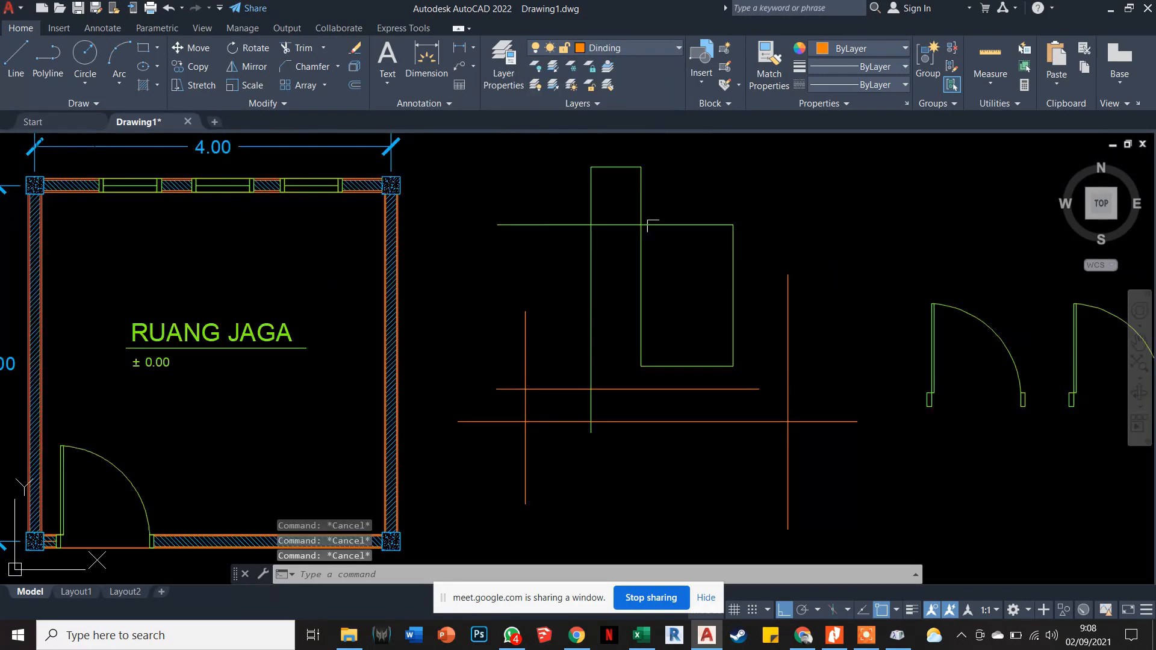
pyautogui.write('MA')
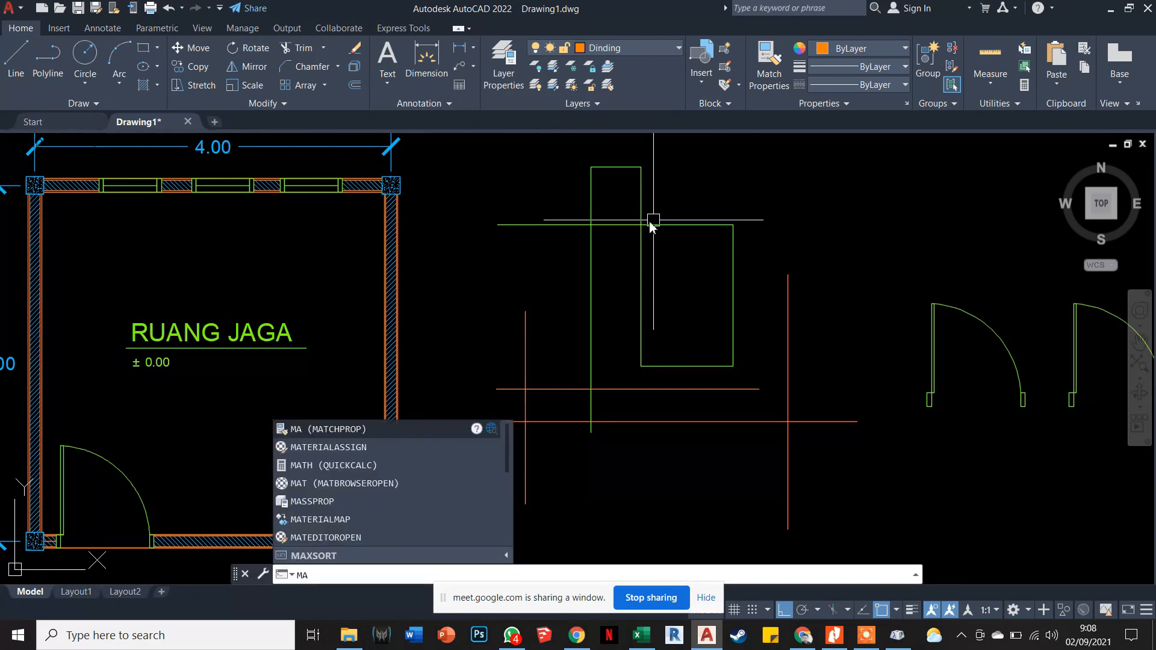
pyautogui.press('Return')
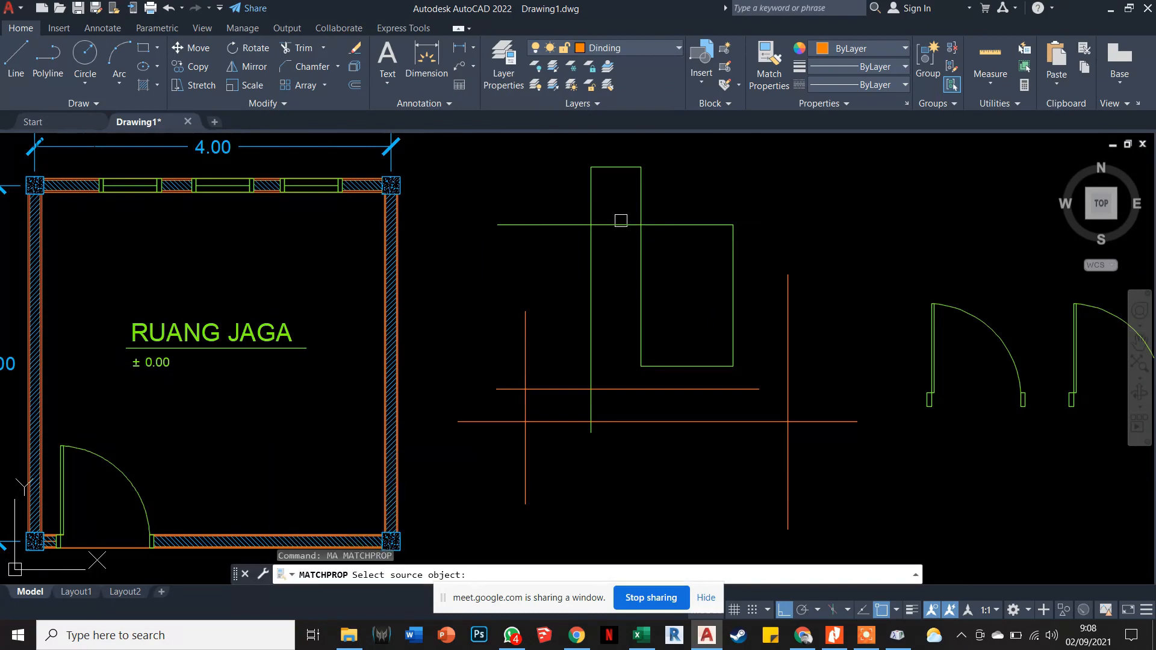
pyautogui.scroll(4, 393, 247)
pyautogui.scroll(-4, 599, 229)
pyautogui.click(697, 215)
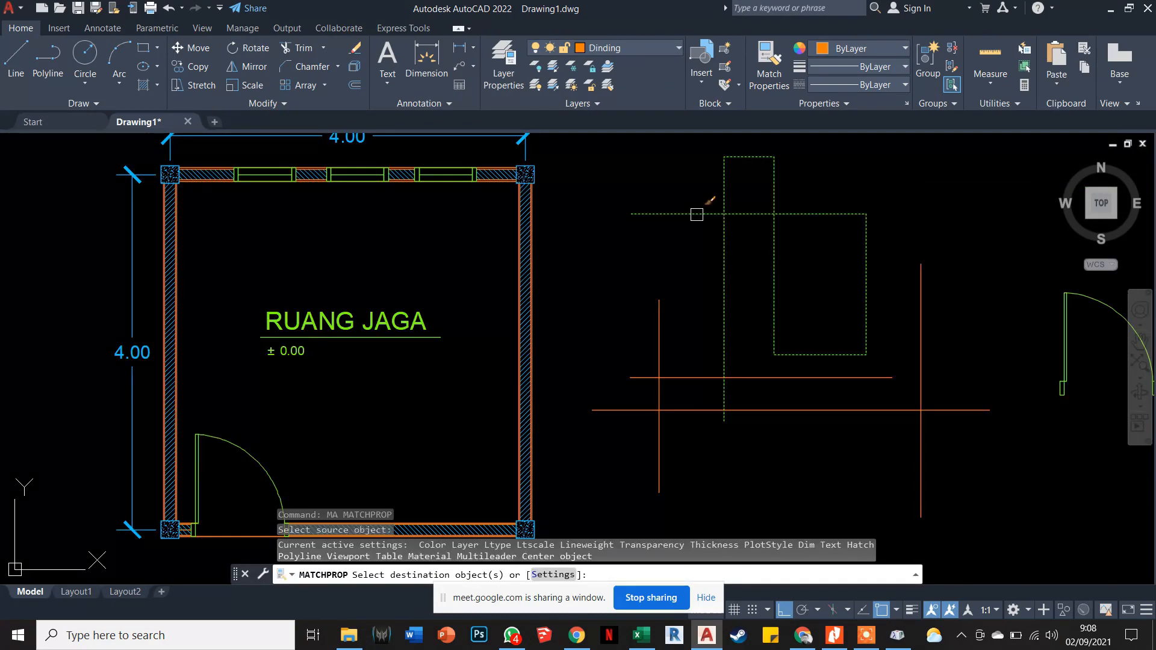
pyautogui.scroll(-3, 675, 217)
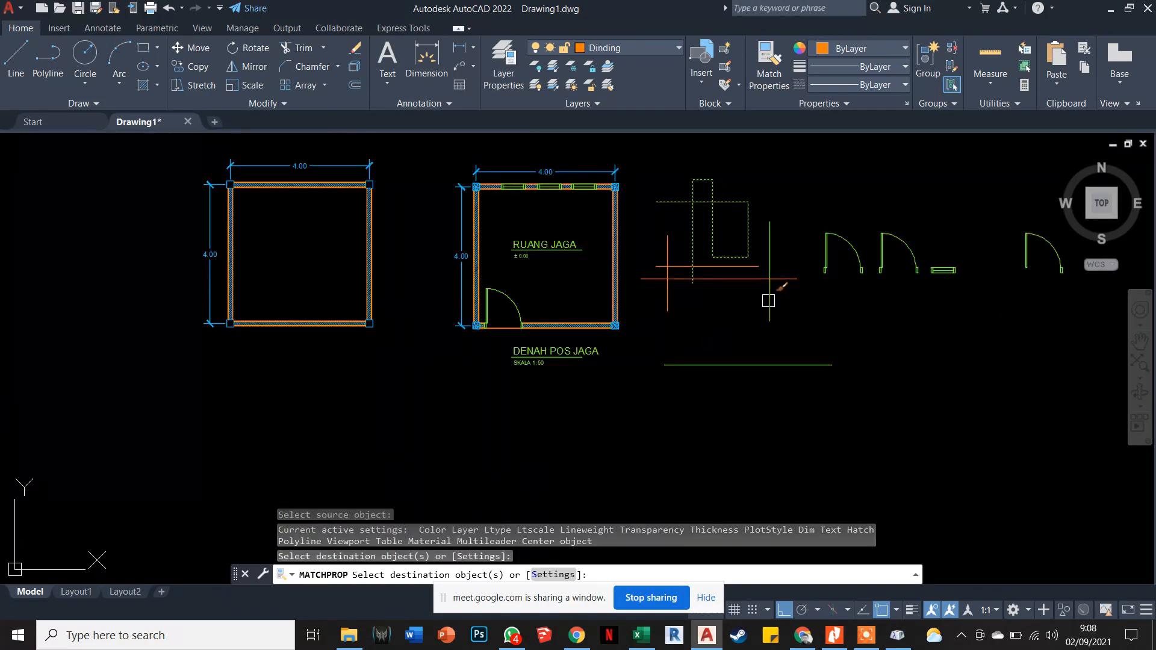
pyautogui.click(769, 300)
pyautogui.click(782, 279)
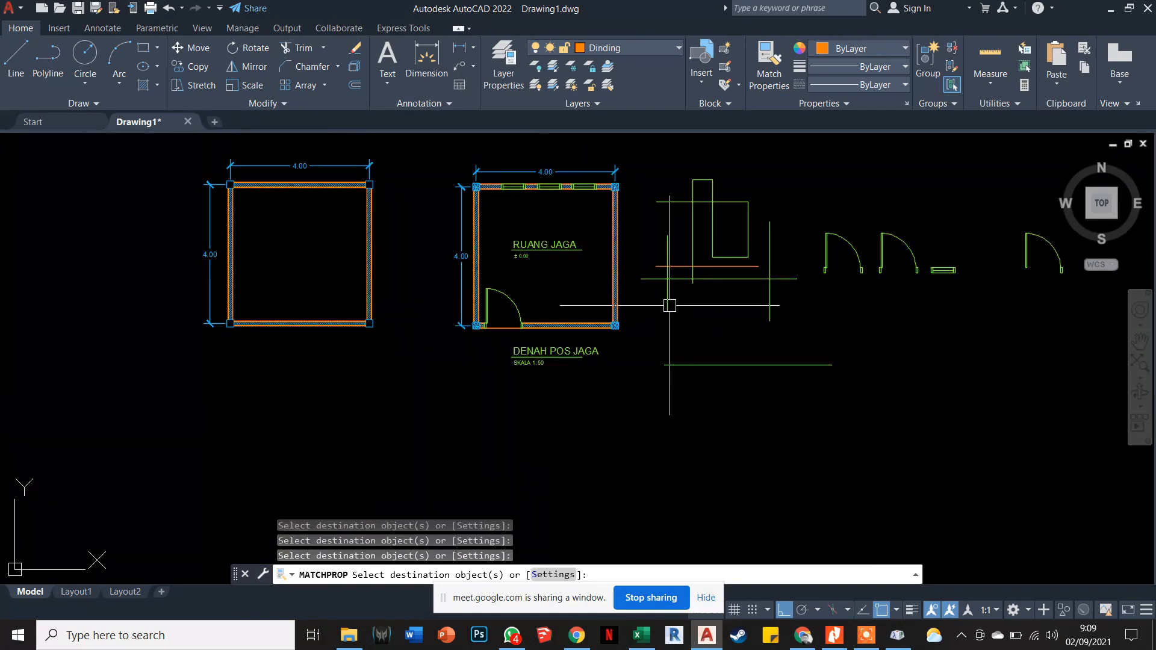
pyautogui.press('Escape')
pyautogui.scroll(2, 676, 277)
pyautogui.scroll(-2, 692, 254)
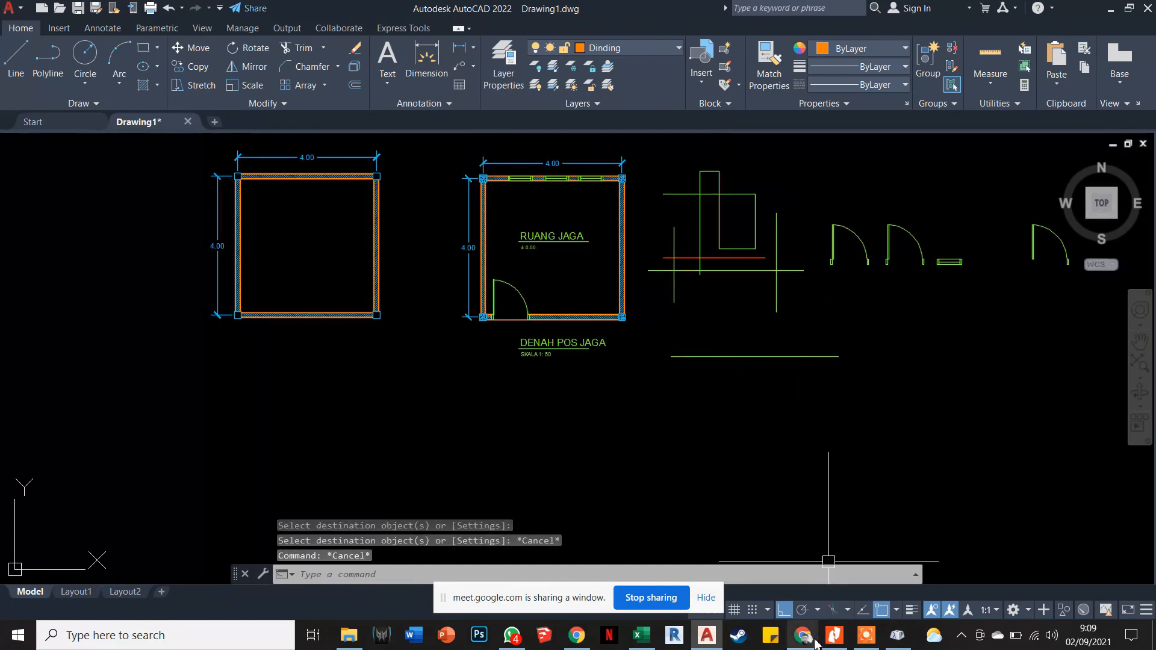
# Switch to the Google Meet call and check the in-call messages.
pyautogui.moveTo(817, 643)
pyautogui.click(816, 572)
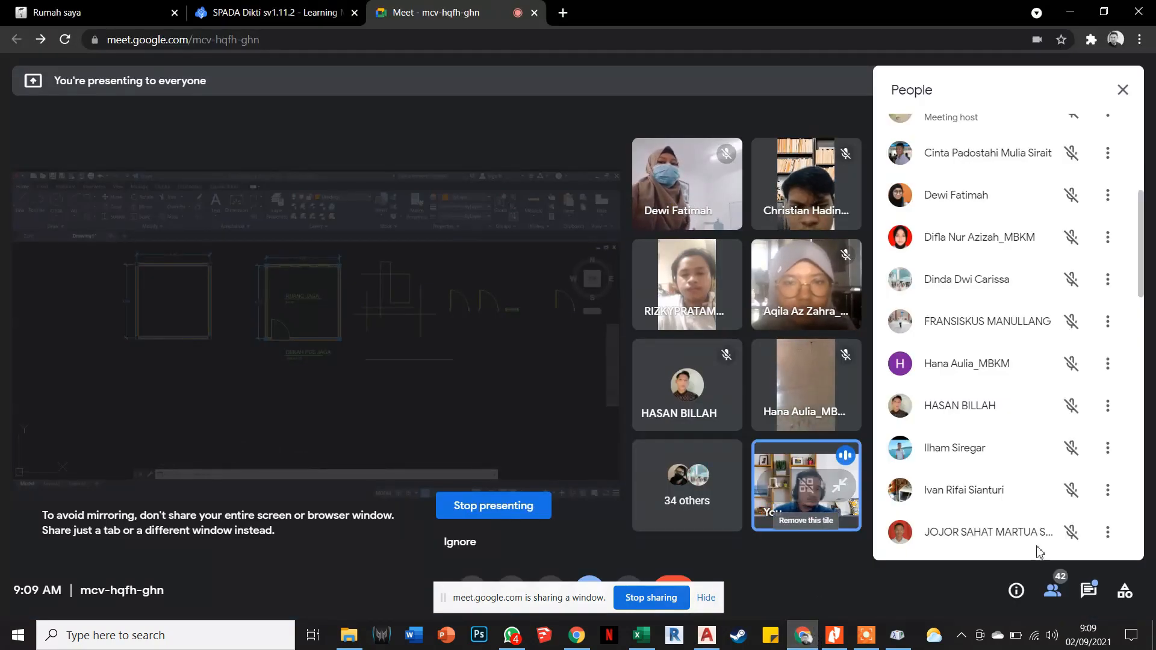
pyautogui.click(1090, 591)
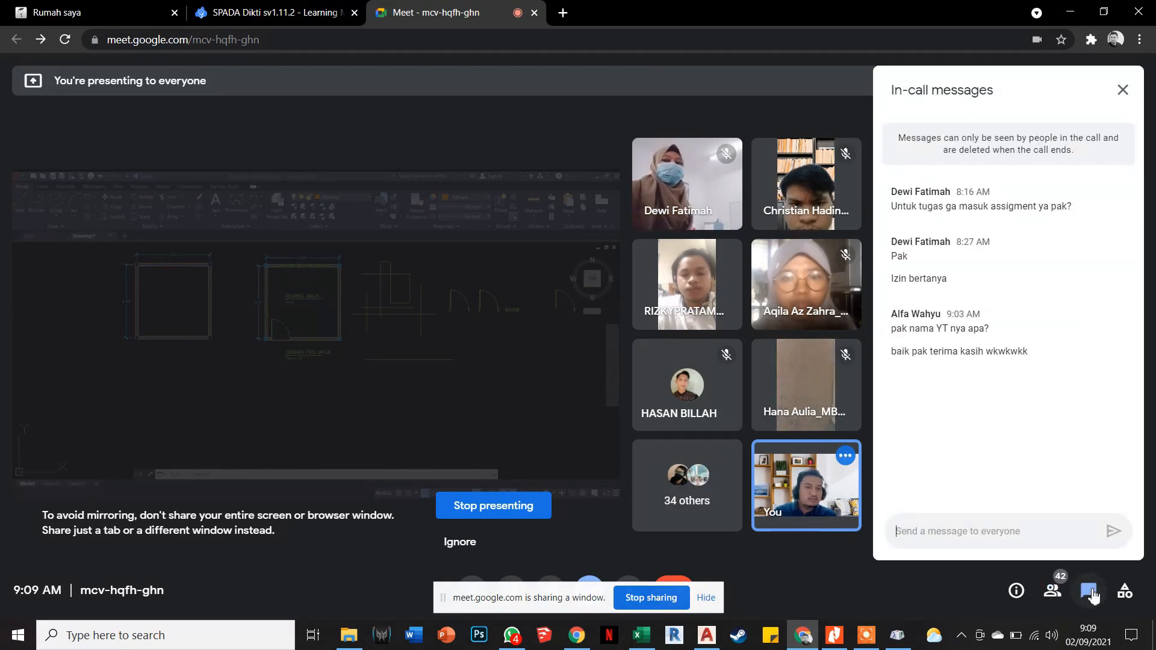
pyautogui.click(1091, 592)
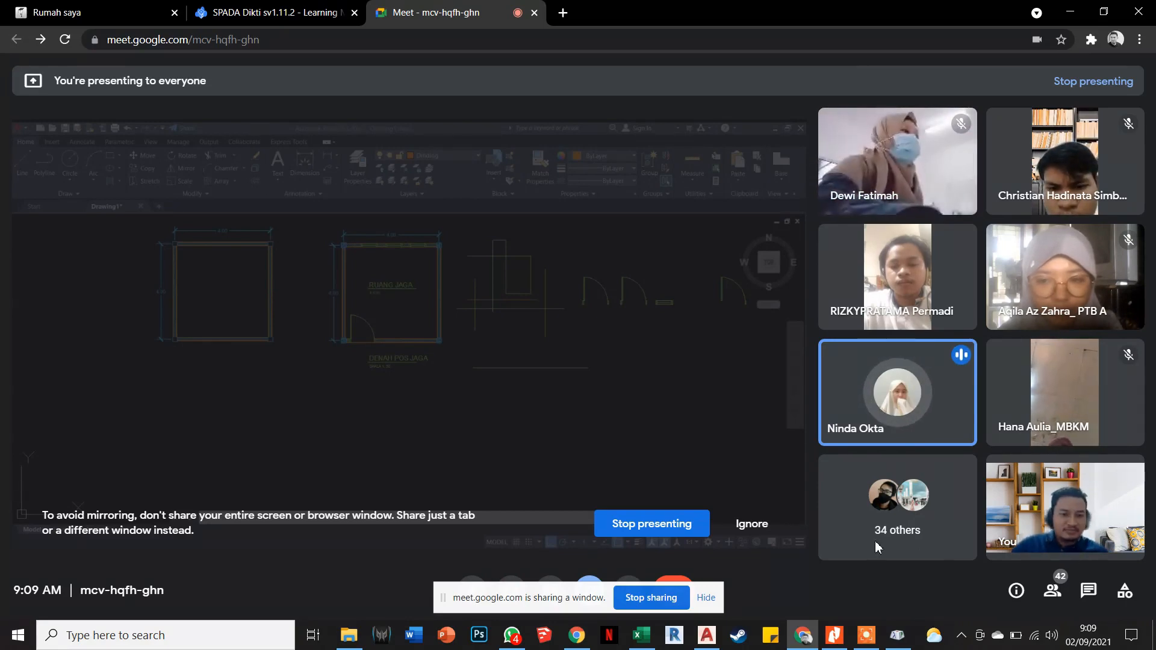
# Switch to AutoCAD and look for a command named EYEDROP.
pyautogui.moveTo(714, 642)
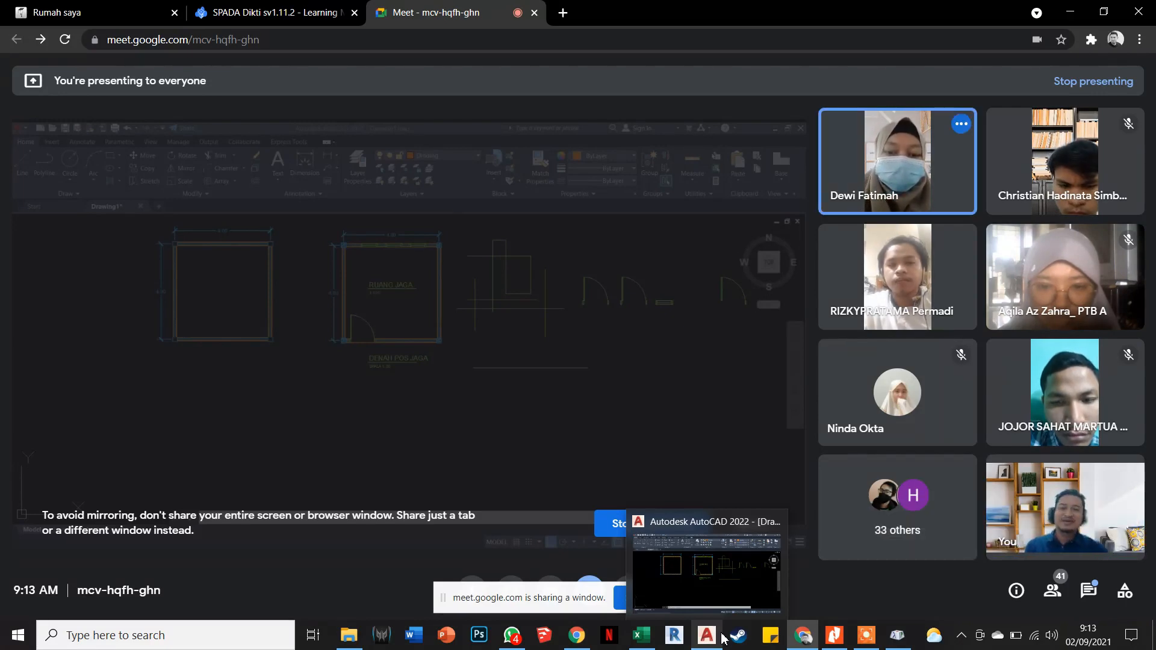
pyautogui.click(707, 635)
pyautogui.click(569, 579)
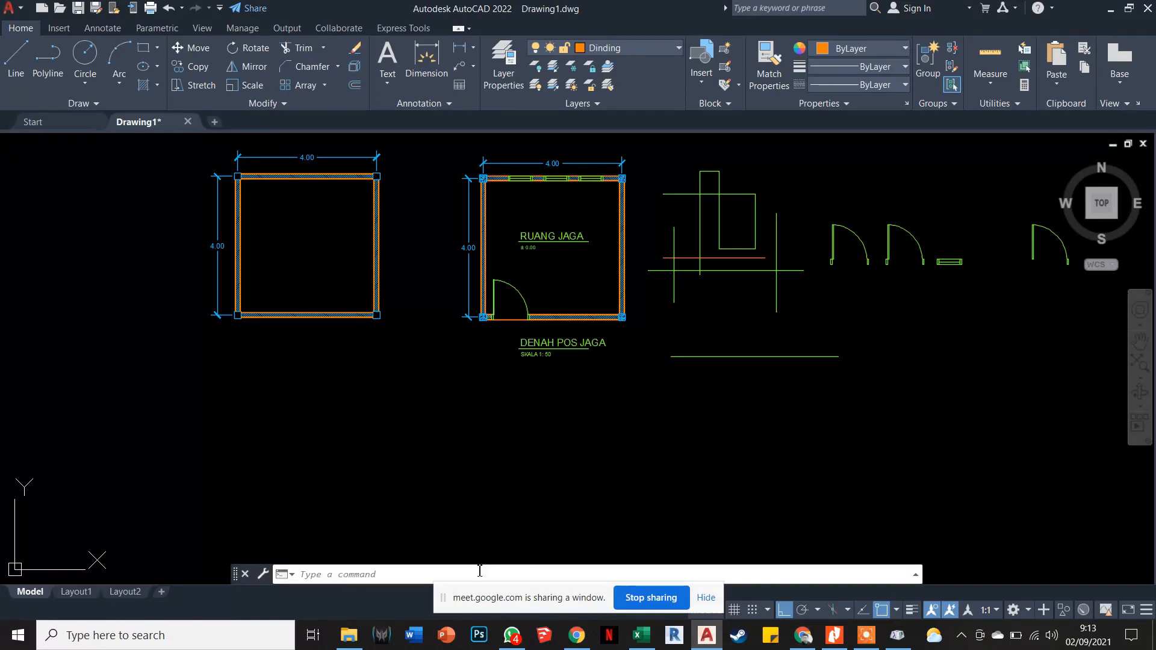
pyautogui.write('EYE')
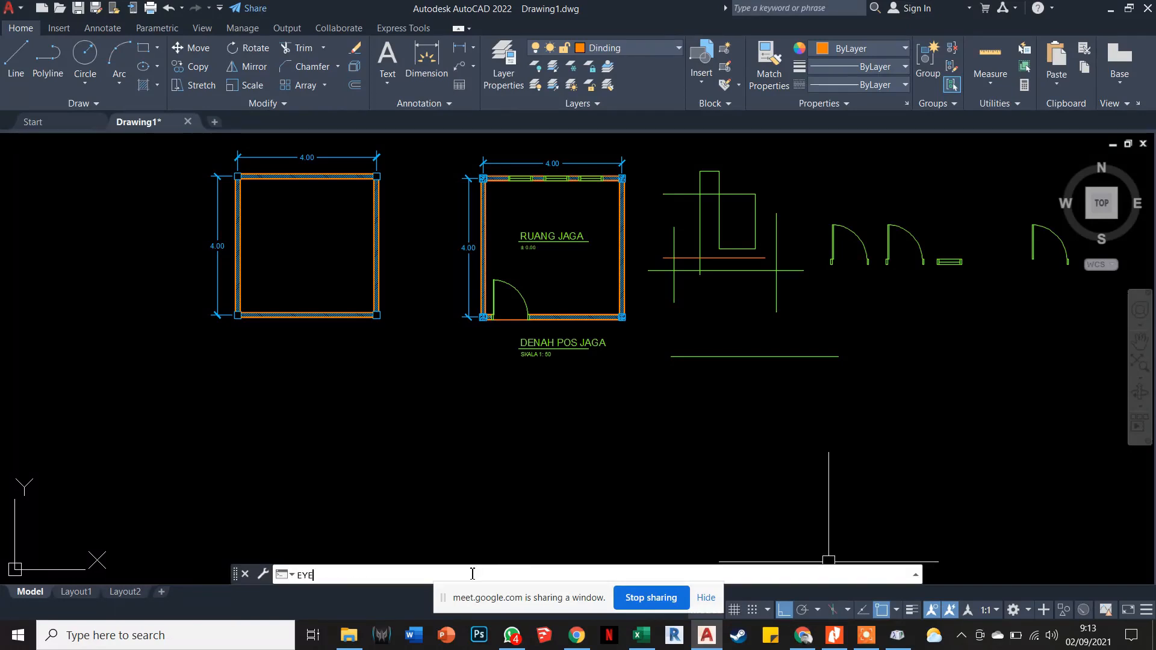
pyautogui.write('DROP')
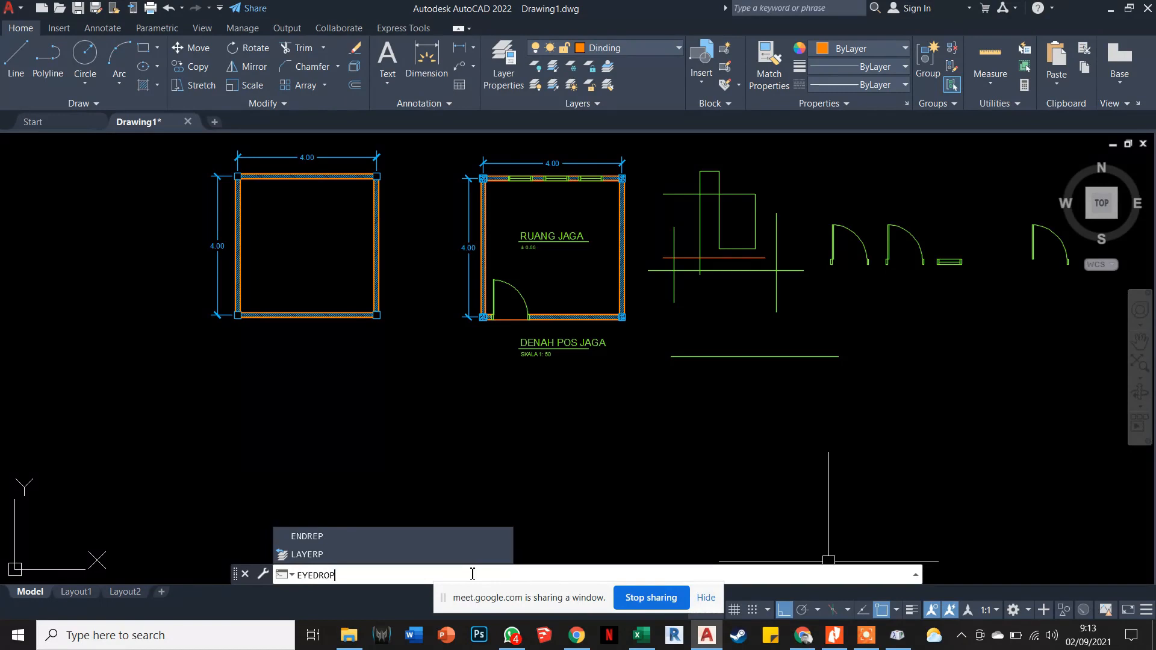
pyautogui.press('Escape')
pyautogui.press('Escape')
pyautogui.press('Escape')
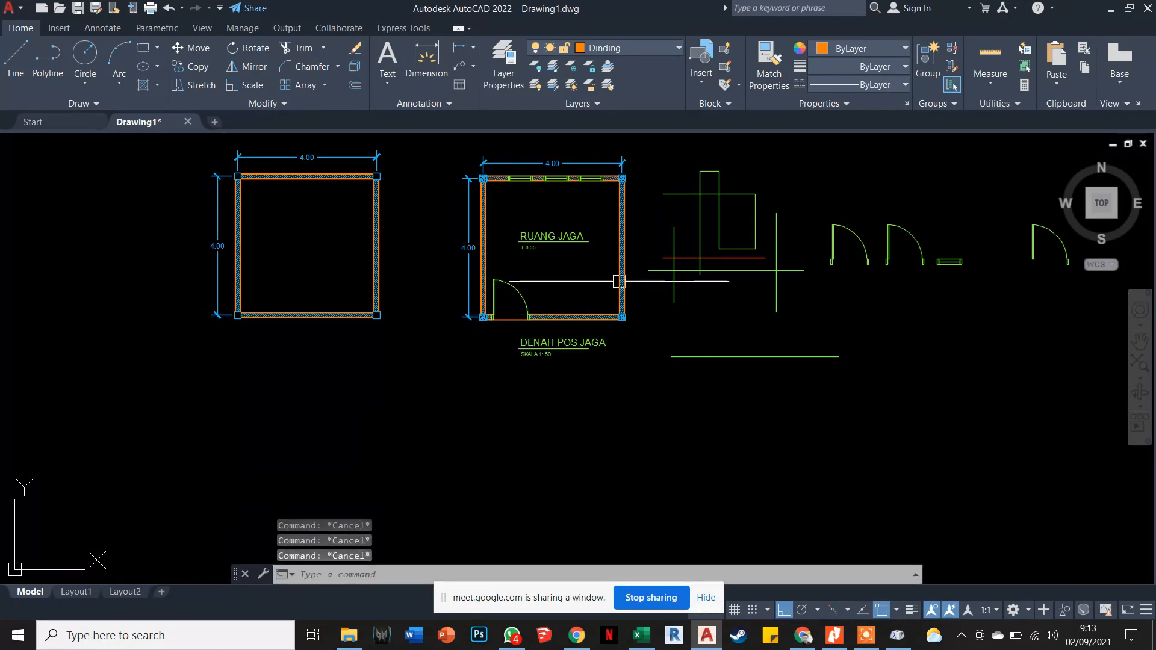
pyautogui.scroll(2, 746, 253)
pyautogui.write('h')
pyautogui.press('Return')
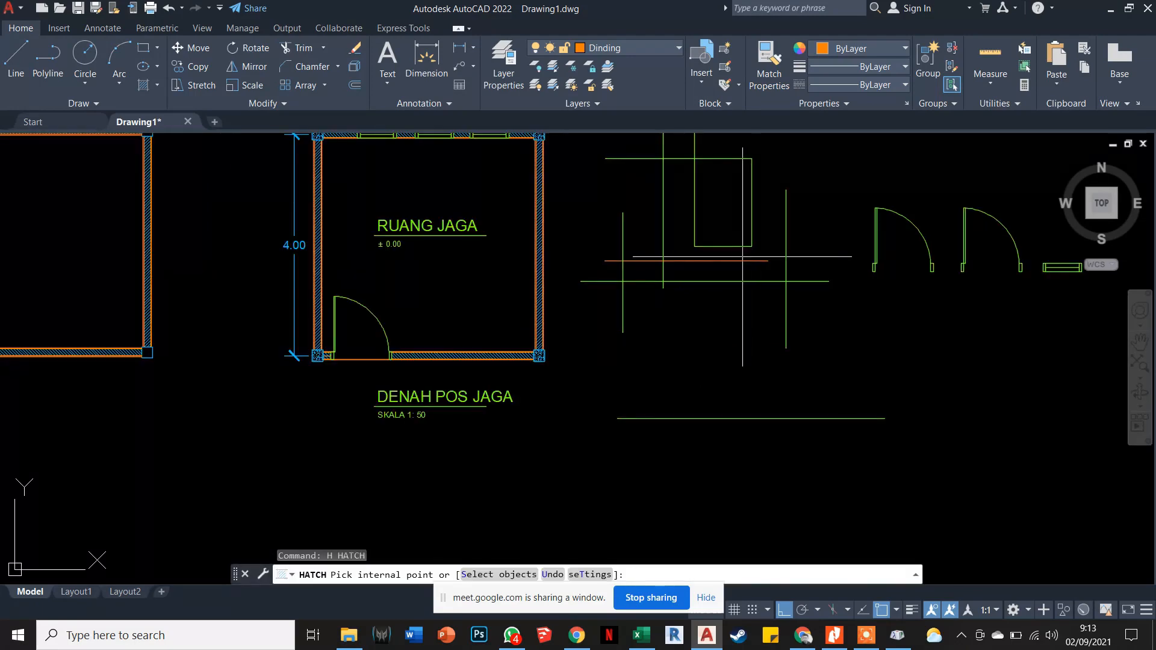
pyautogui.press('Escape')
pyautogui.press('Escape')
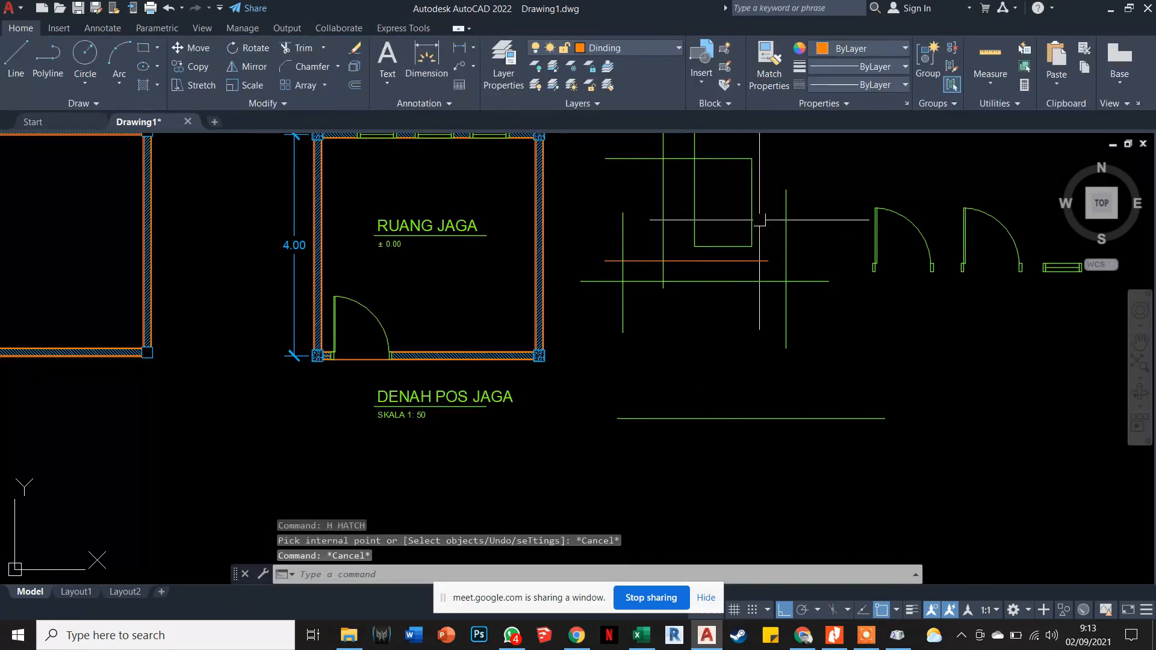
# Examine the True Color and Color Books options for the object color without choosing a color.
pyautogui.click(844, 51)
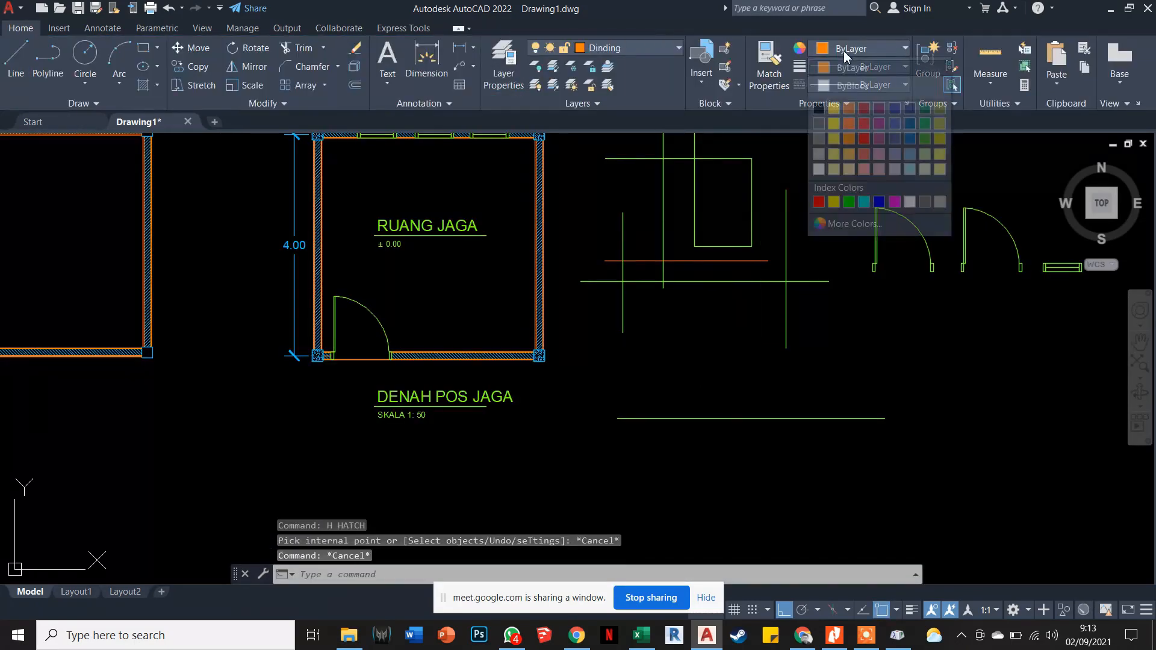
pyautogui.click(845, 224)
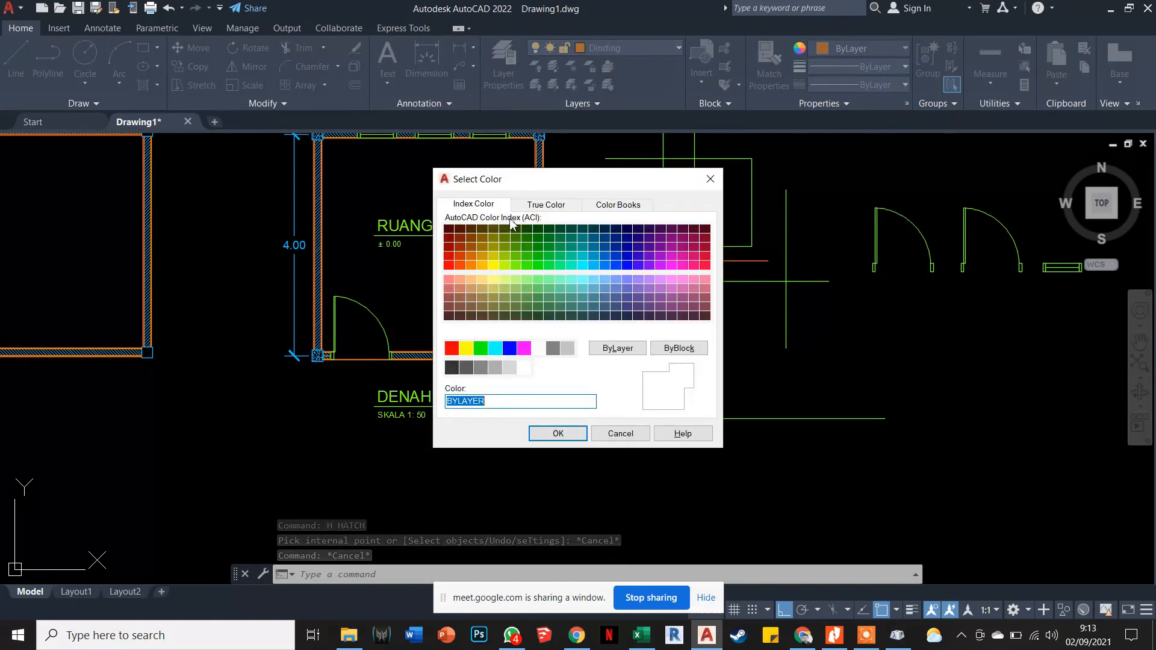
pyautogui.click(544, 203)
pyautogui.click(604, 207)
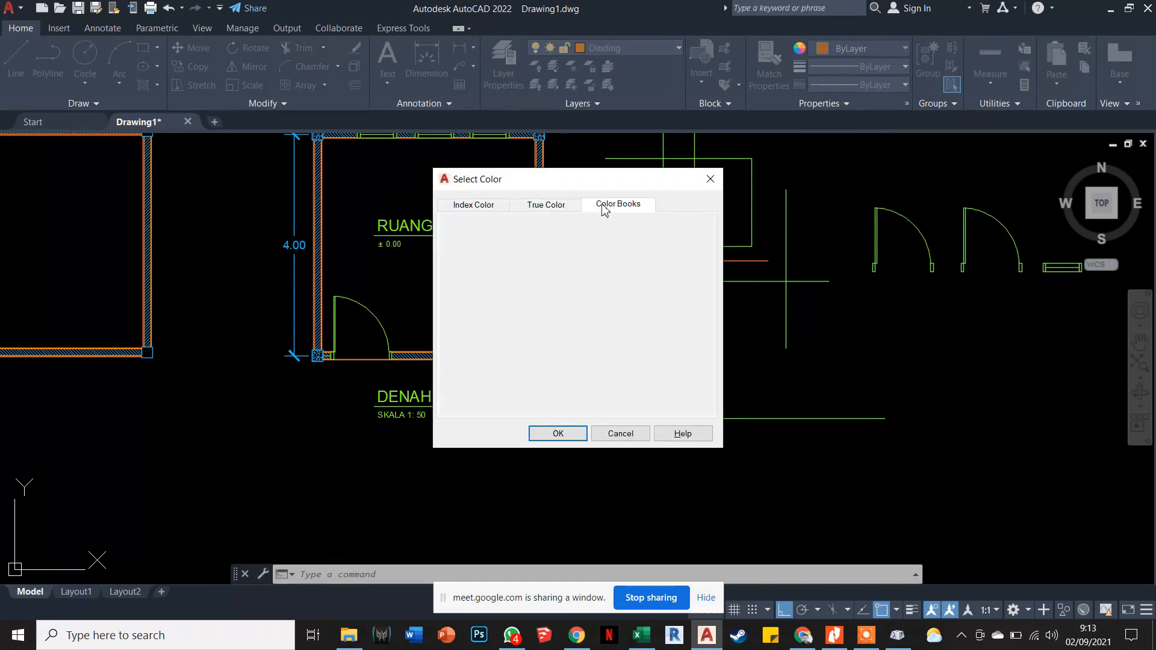
pyautogui.click(559, 204)
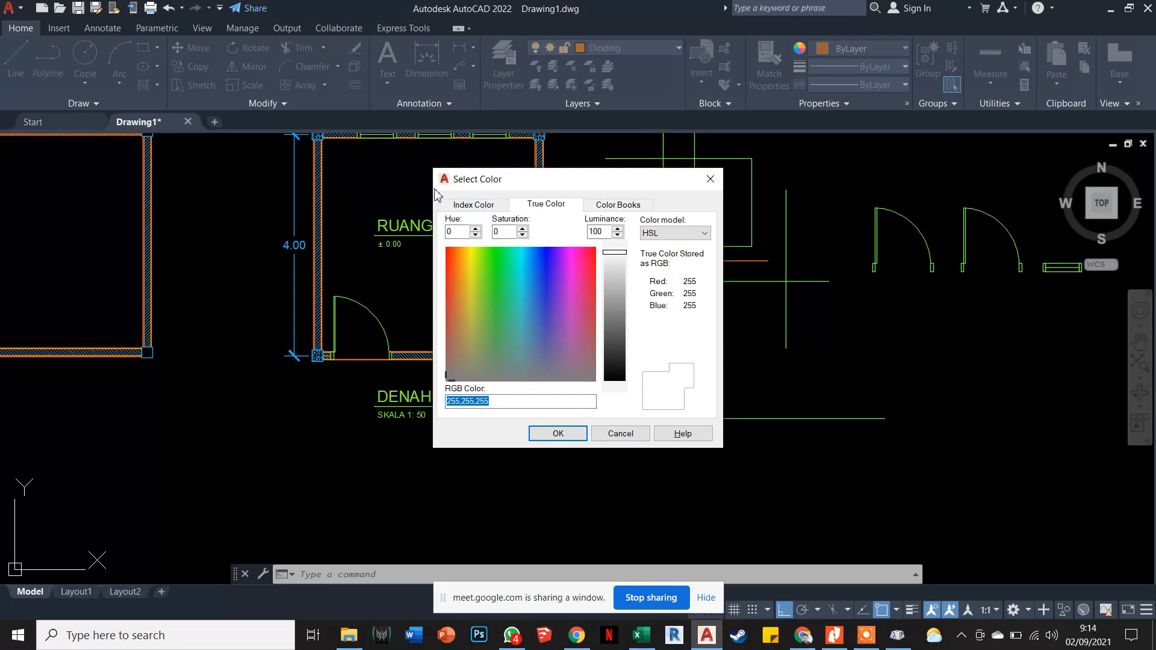
pyautogui.click(710, 179)
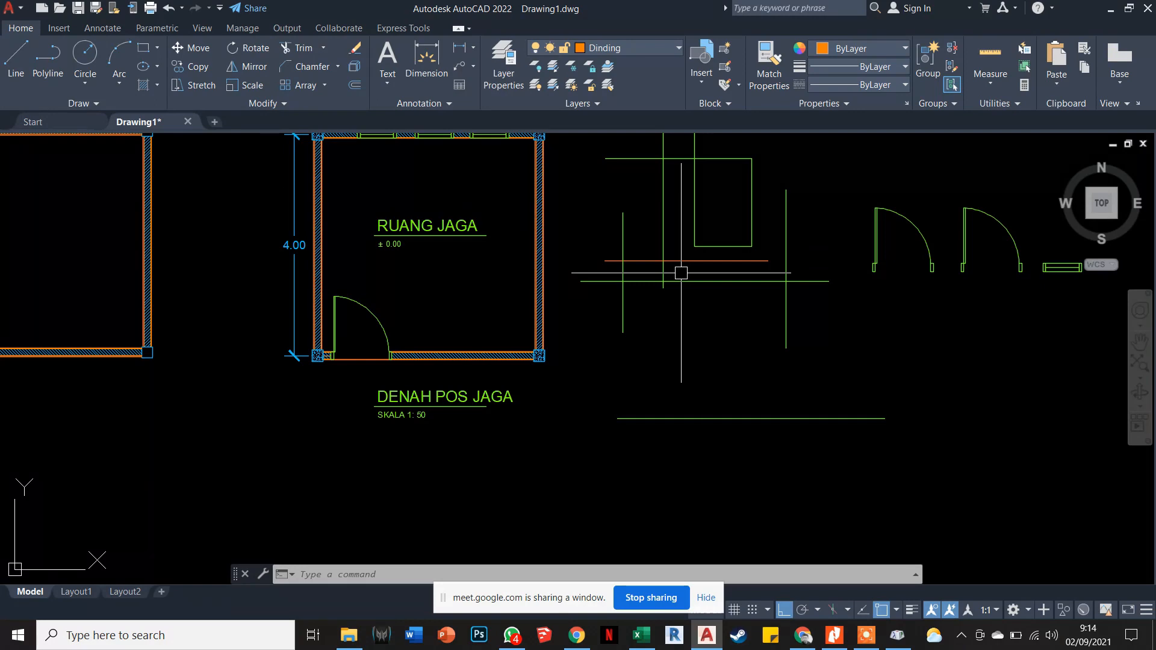
pyautogui.scroll(-2, 620, 295)
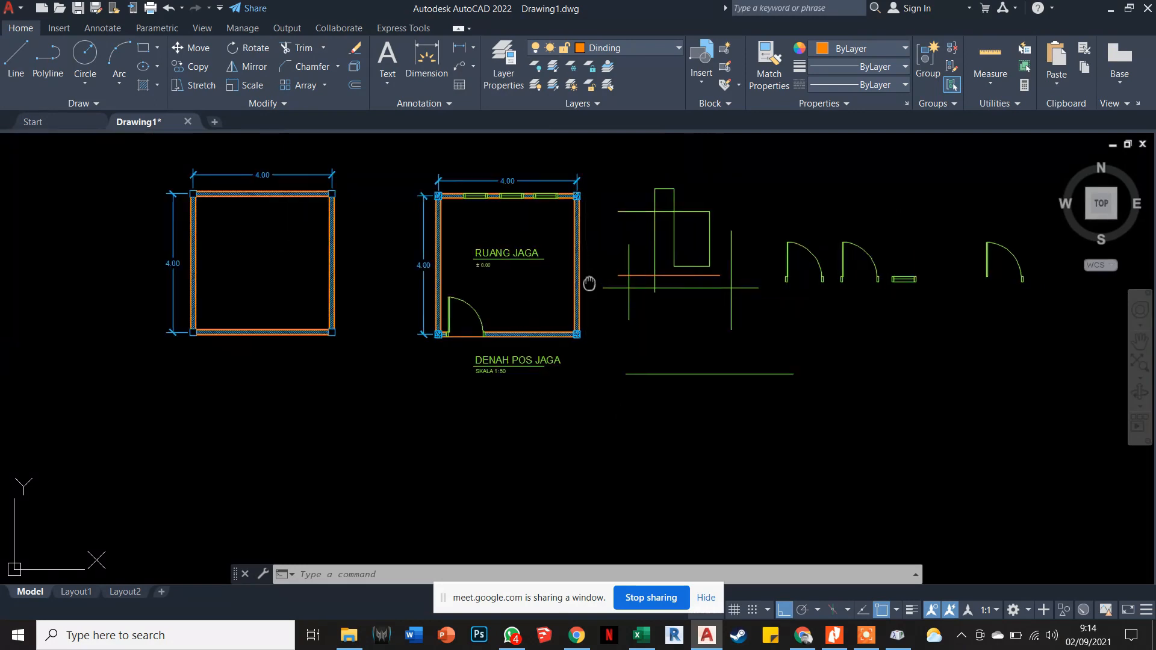
pyautogui.scroll(3, 592, 310)
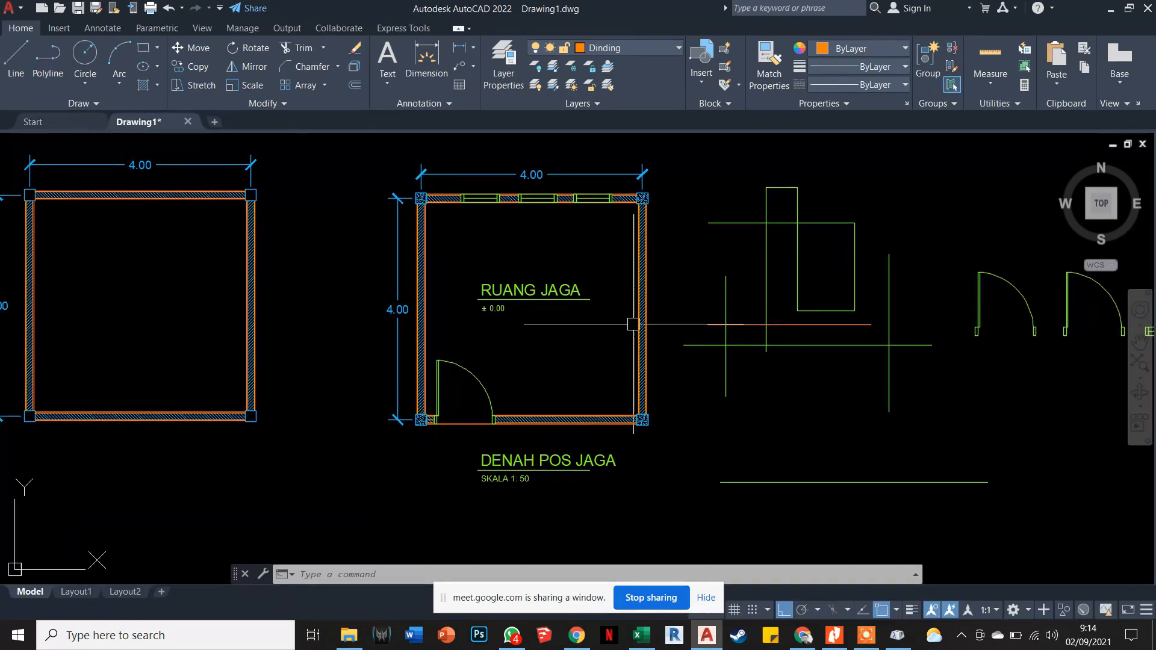
pyautogui.moveTo(632, 324); pyautogui.dragTo(652, 321, button='middle')
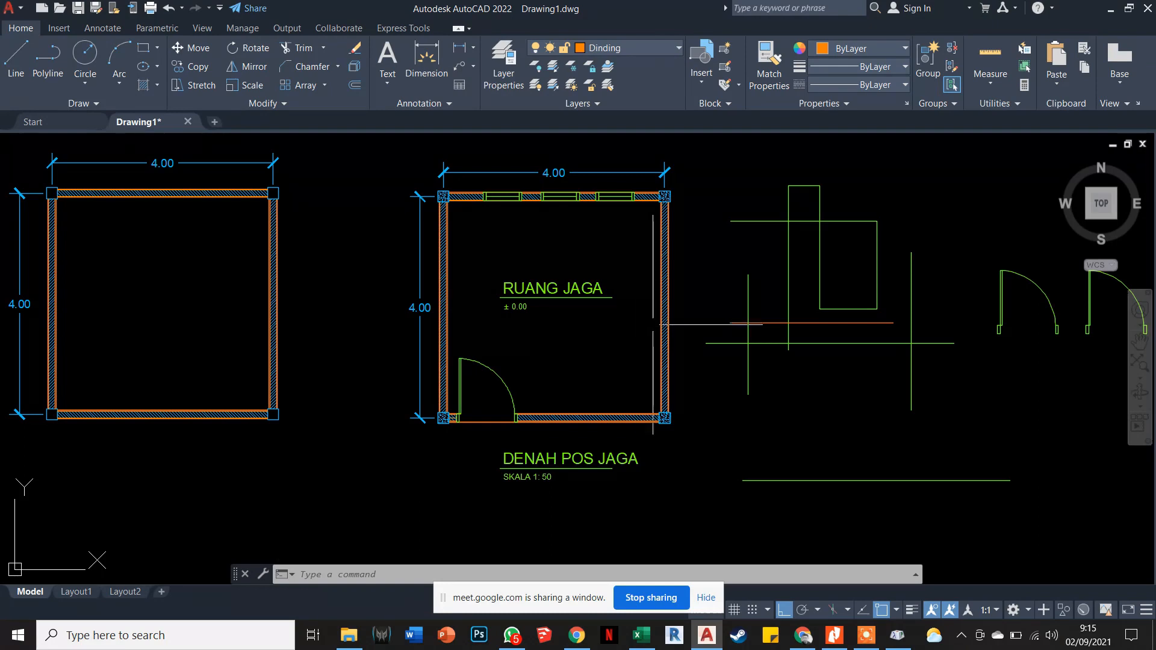
pyautogui.scroll(-2, 693, 305)
pyautogui.moveTo(679, 285)
pyautogui.mouseDown(button='middle')
pyautogui.moveTo(630, 307)
pyautogui.moveTo(688, 303)
pyautogui.mouseUp(button='middle')
pyautogui.scroll(2, 632, 303)
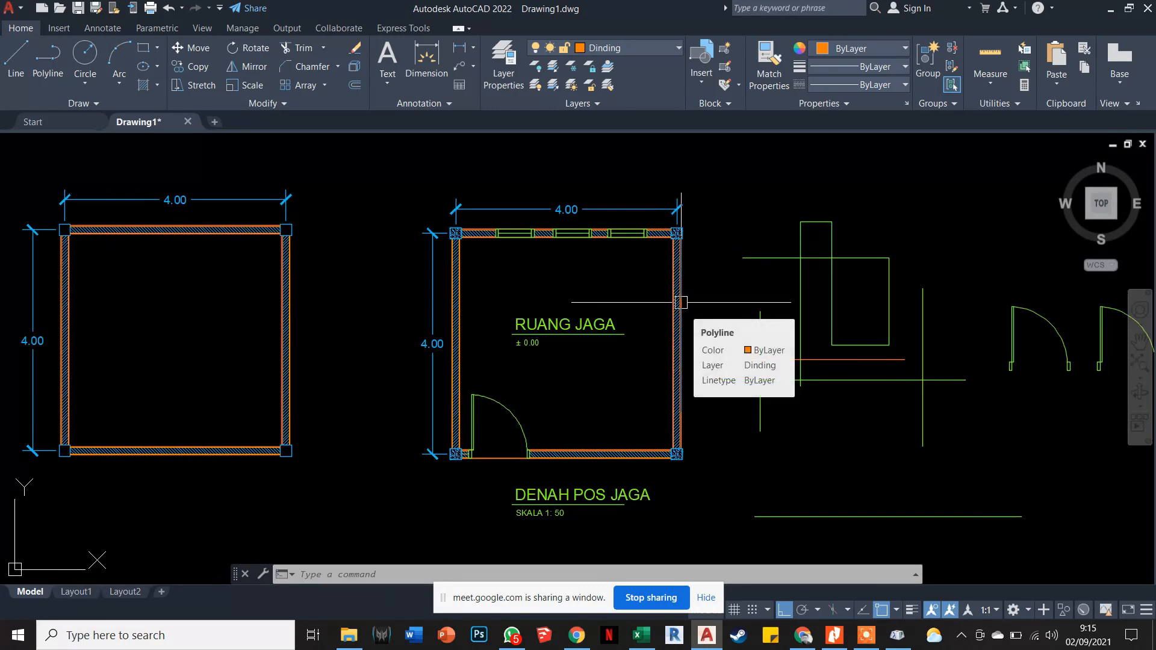
# Stop sharing the AutoCAD window, switch to the Google Meet call and check its in-call messages.
pyautogui.click(642, 610)
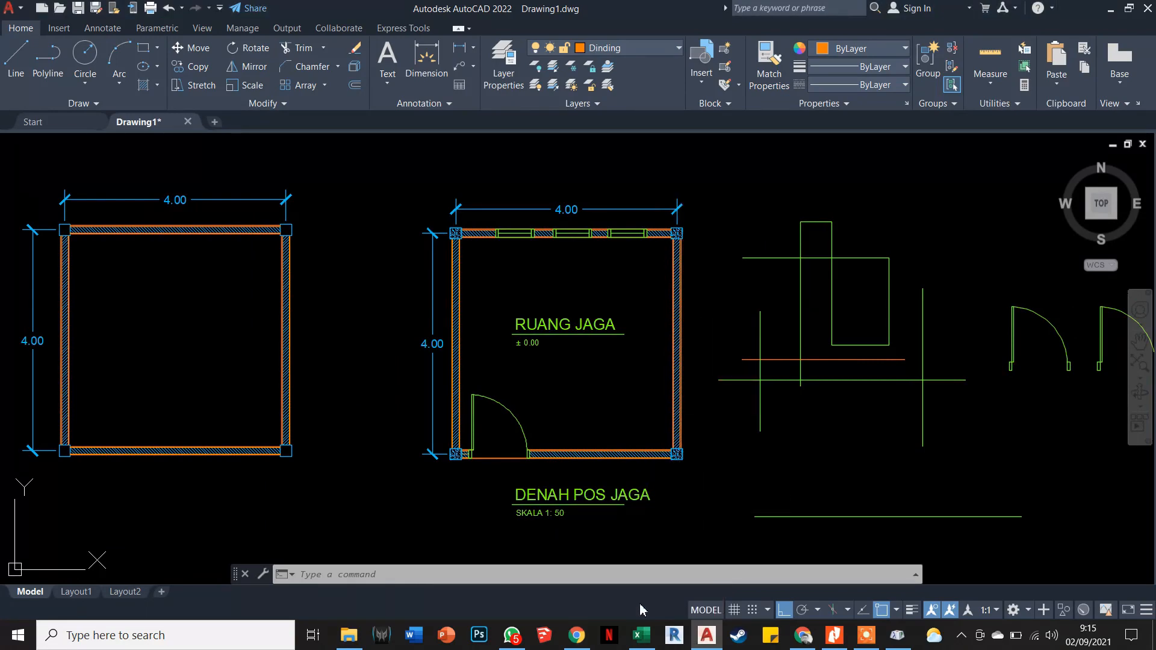
pyautogui.click(810, 637)
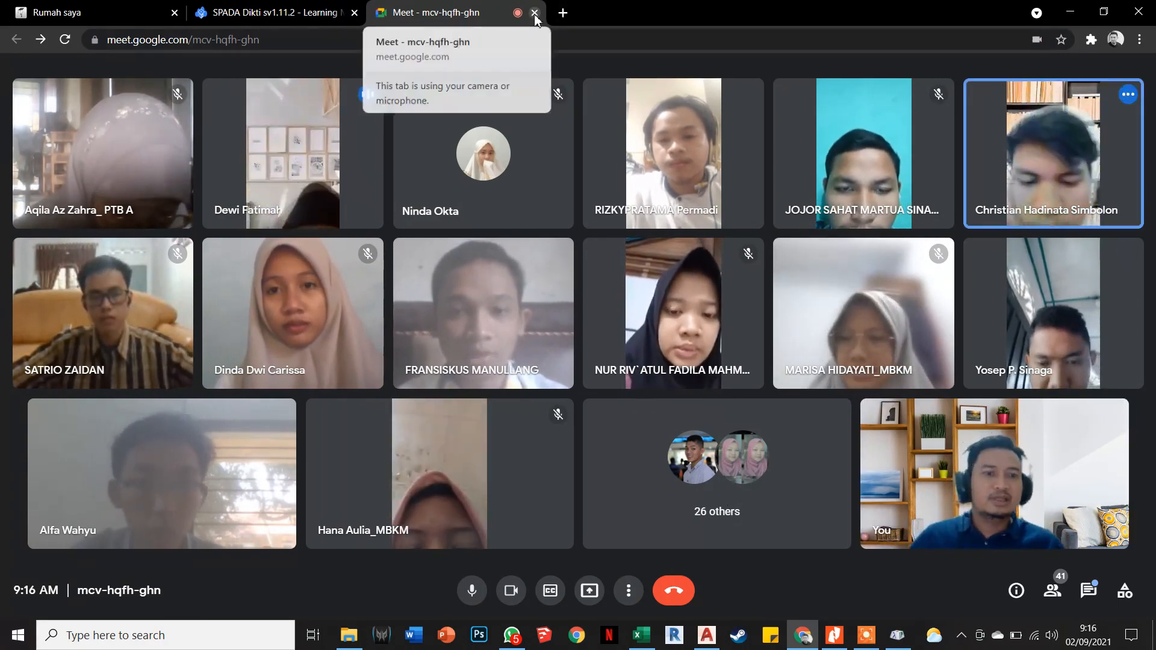
pyautogui.click(1099, 594)
pyautogui.click(1089, 591)
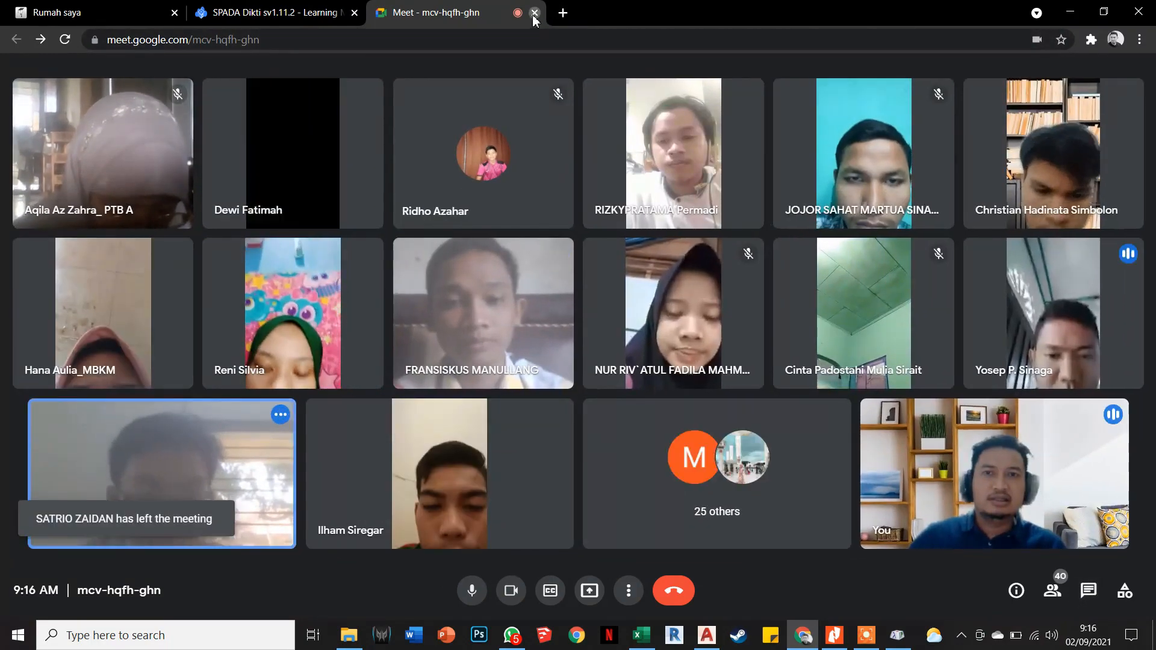
# Close the Google Meet tab and stop the screen recording.
pyautogui.click(533, 12)
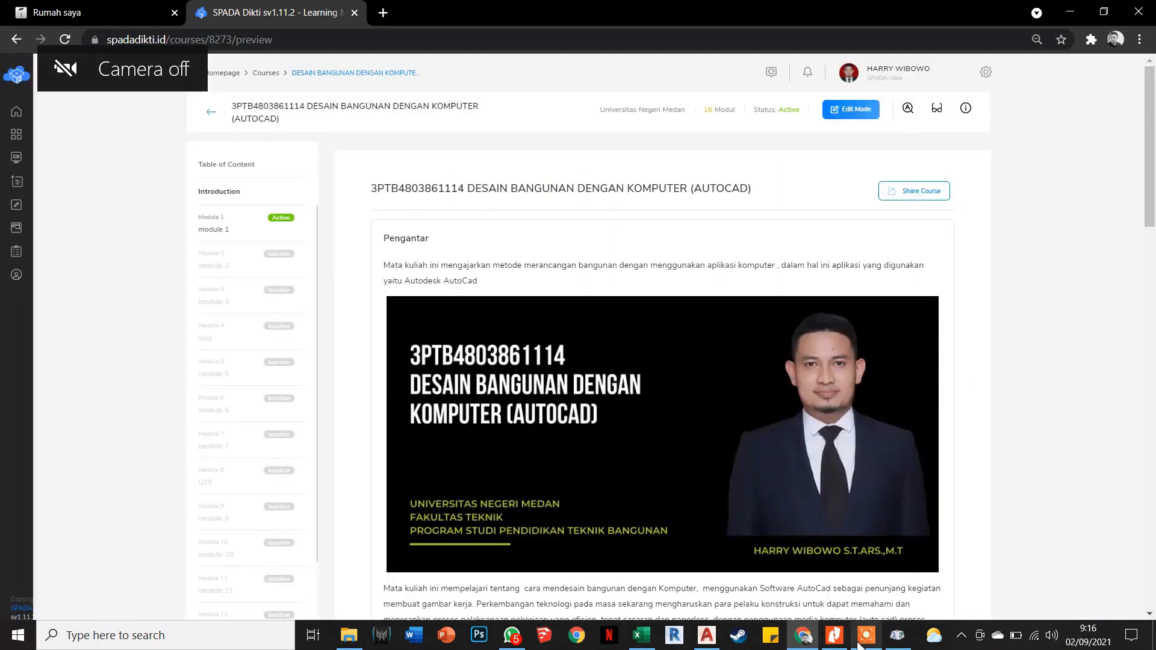
pyautogui.click(864, 638)
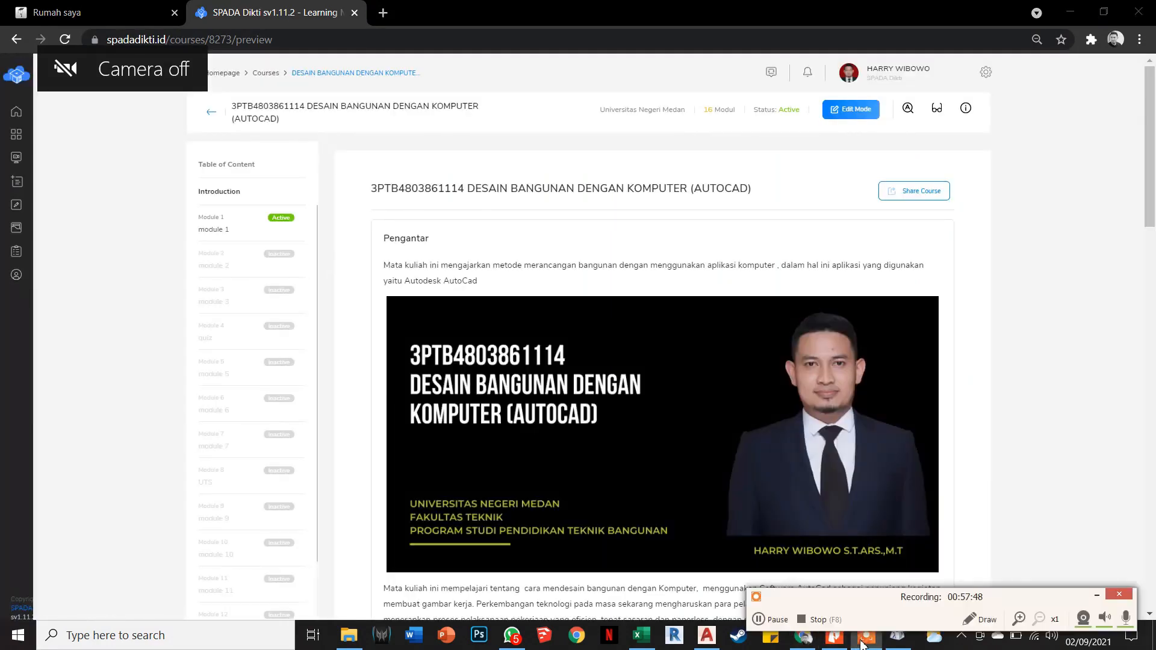
pyautogui.click(820, 619)
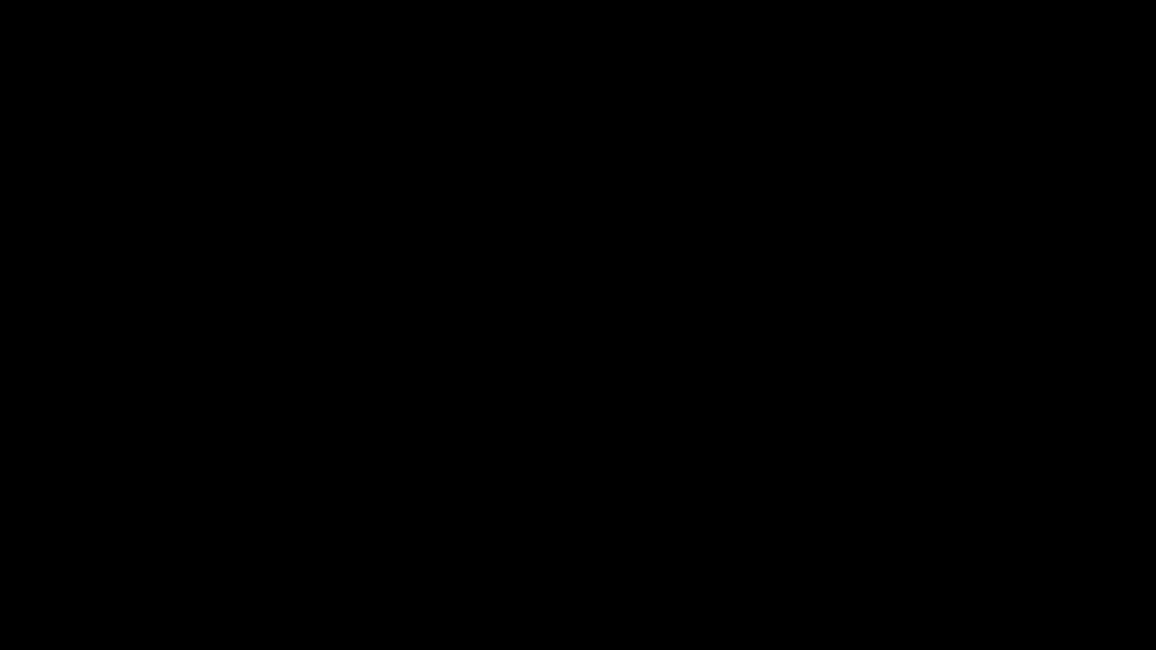